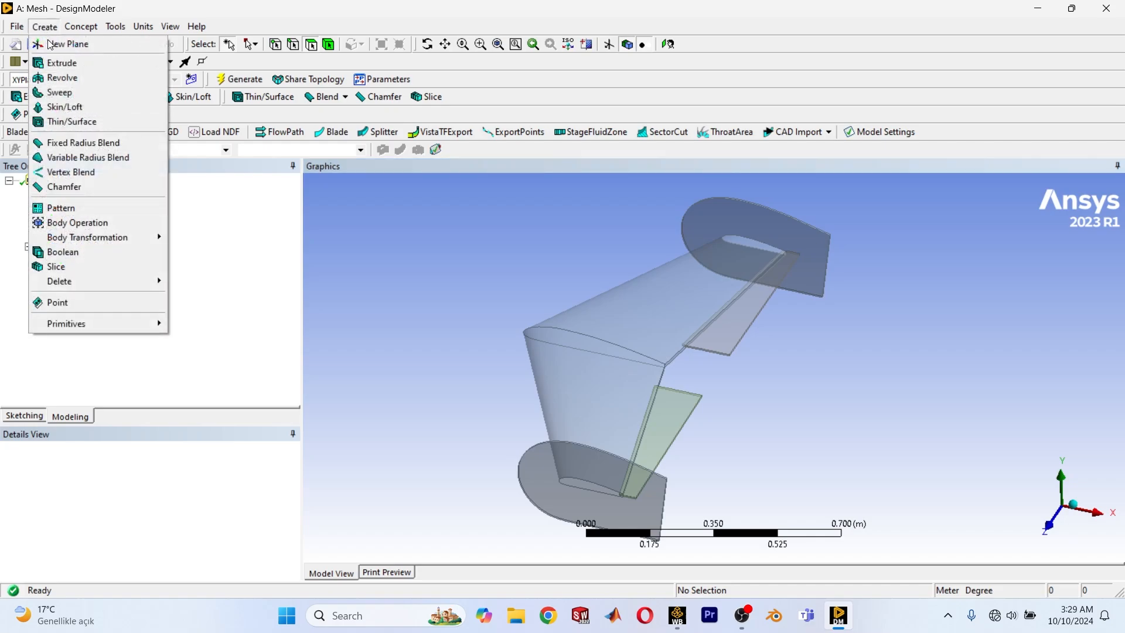
Create a Rotate body transformation and assign the near green flap as its body.
mouse_move(101, 237)
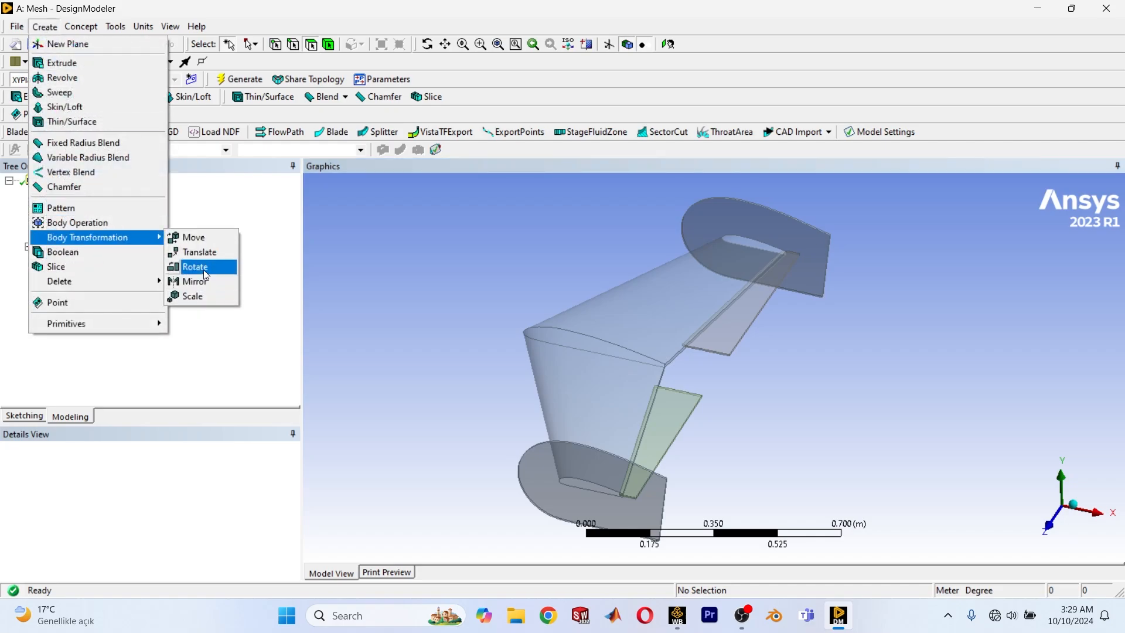
click(195, 266)
scroll(631, 440, up, 2)
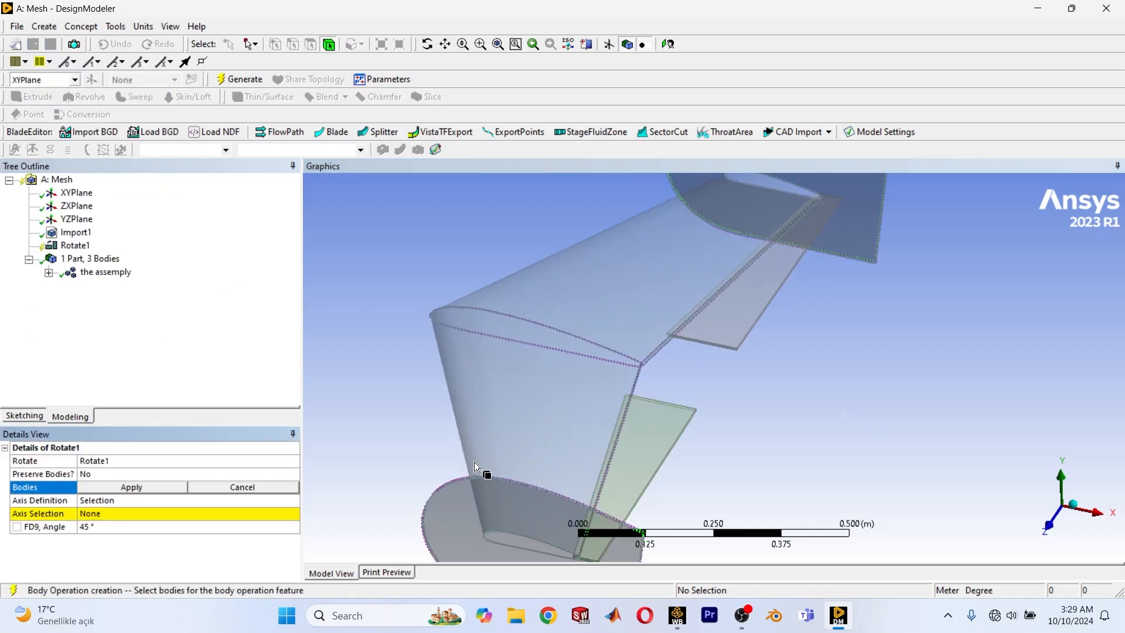
scroll(480, 458, down, 1)
scroll(782, 354, down, 1)
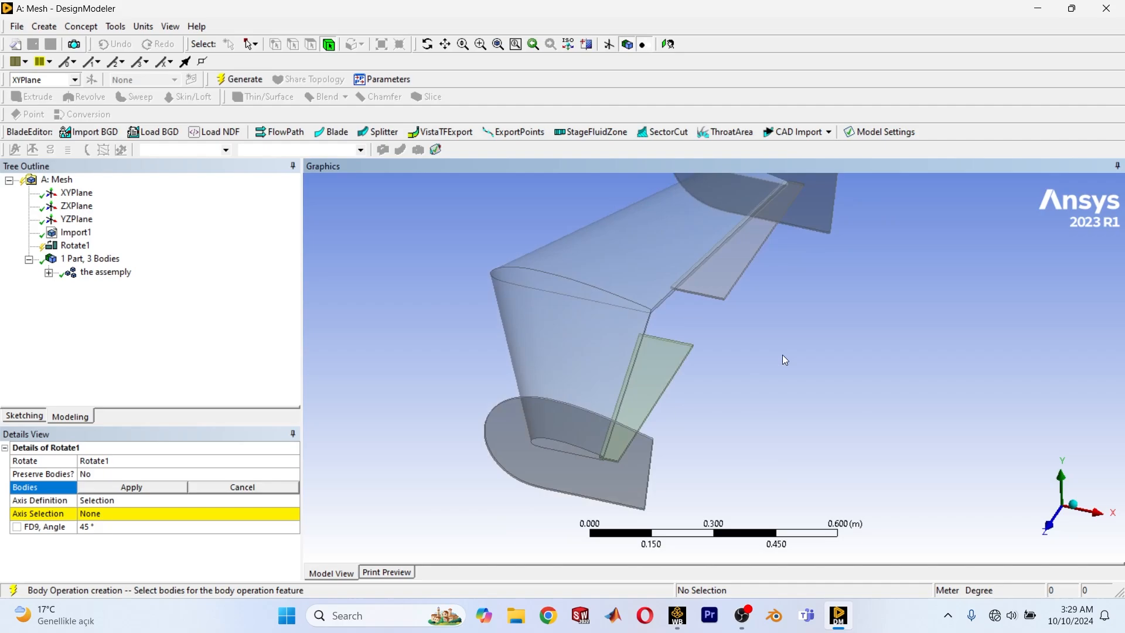
click(662, 388)
scroll(607, 380, up, 2)
scroll(607, 380, up, 1)
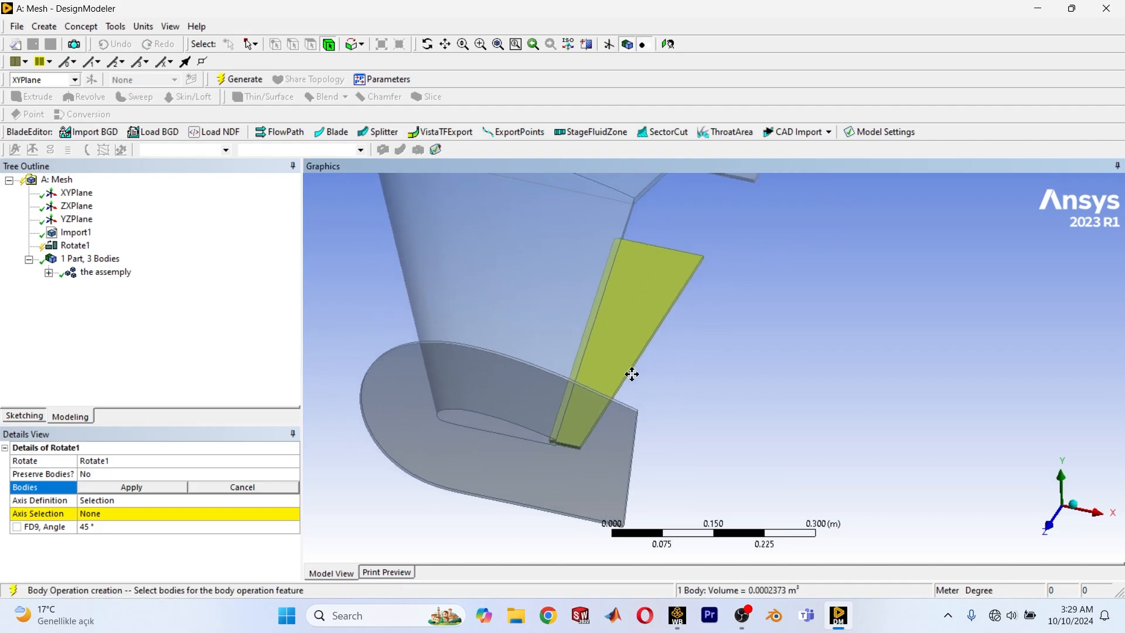
click(106, 487)
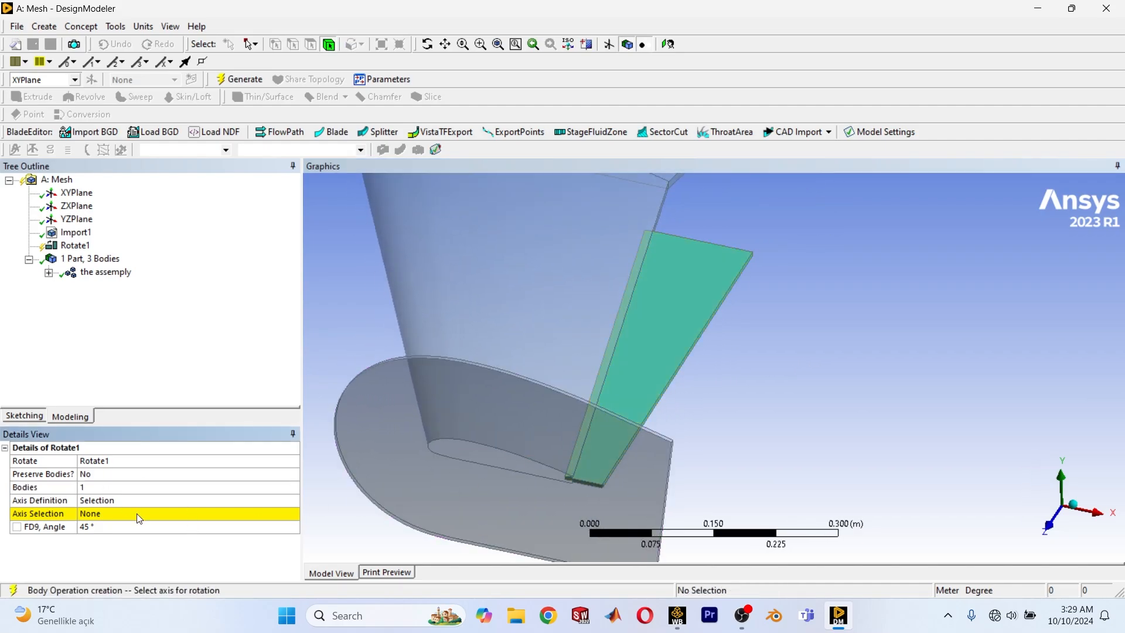
Set the near wing half's trailing edge along the flap as the rotation axis.
click(114, 513)
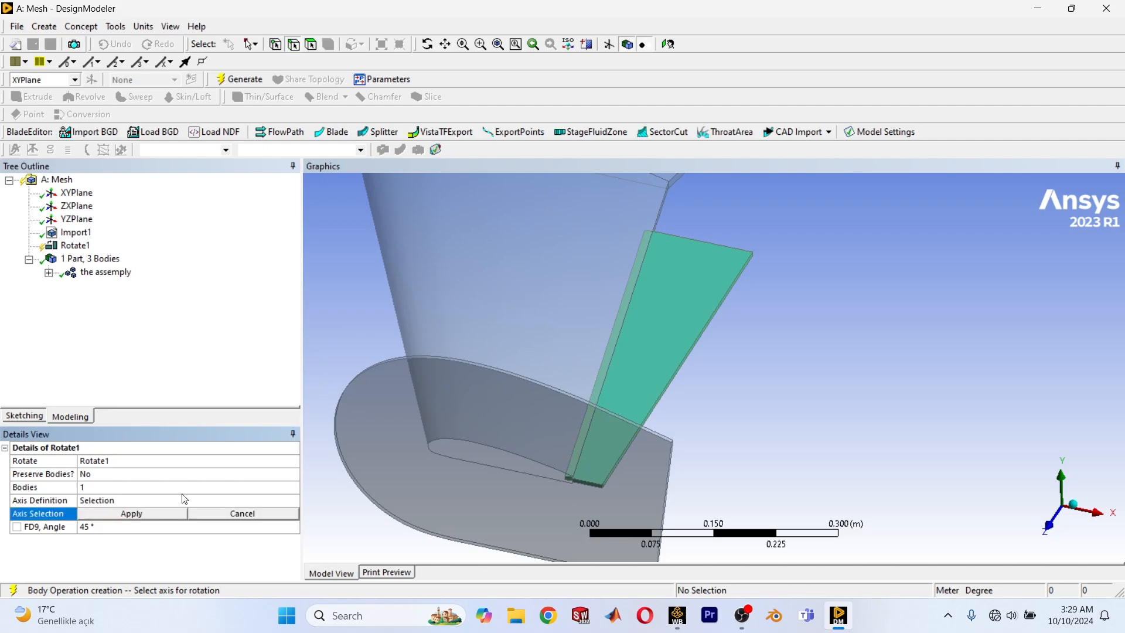
scroll(624, 389, up, 2)
scroll(779, 368, up, 1)
ctrl+middle_drag(779, 368, 627, 342)
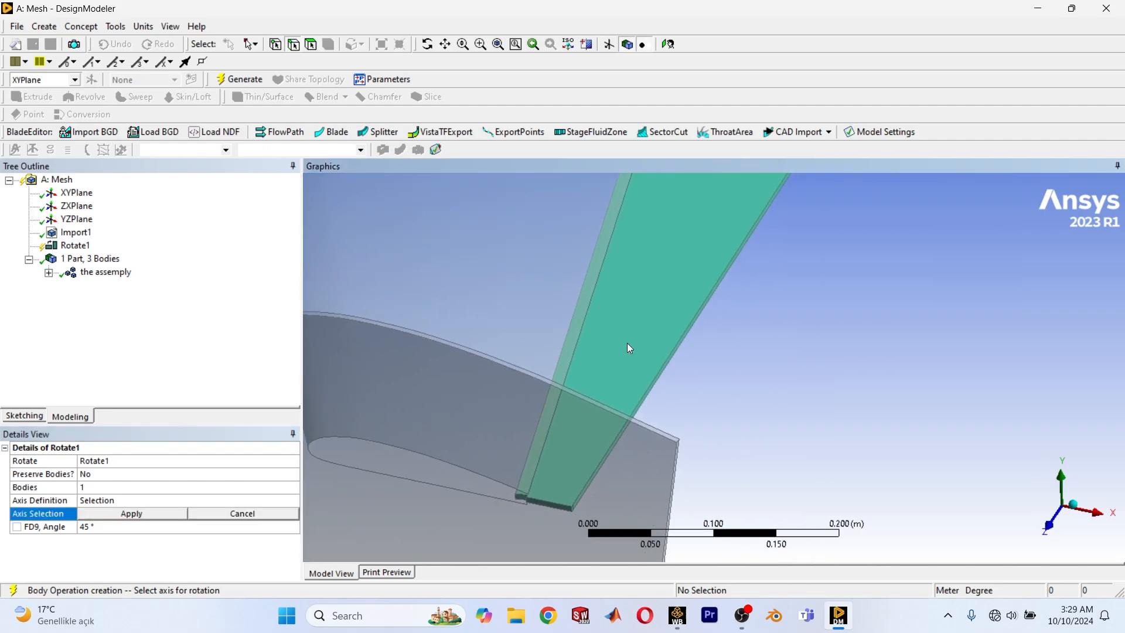
scroll(583, 330, up, 8)
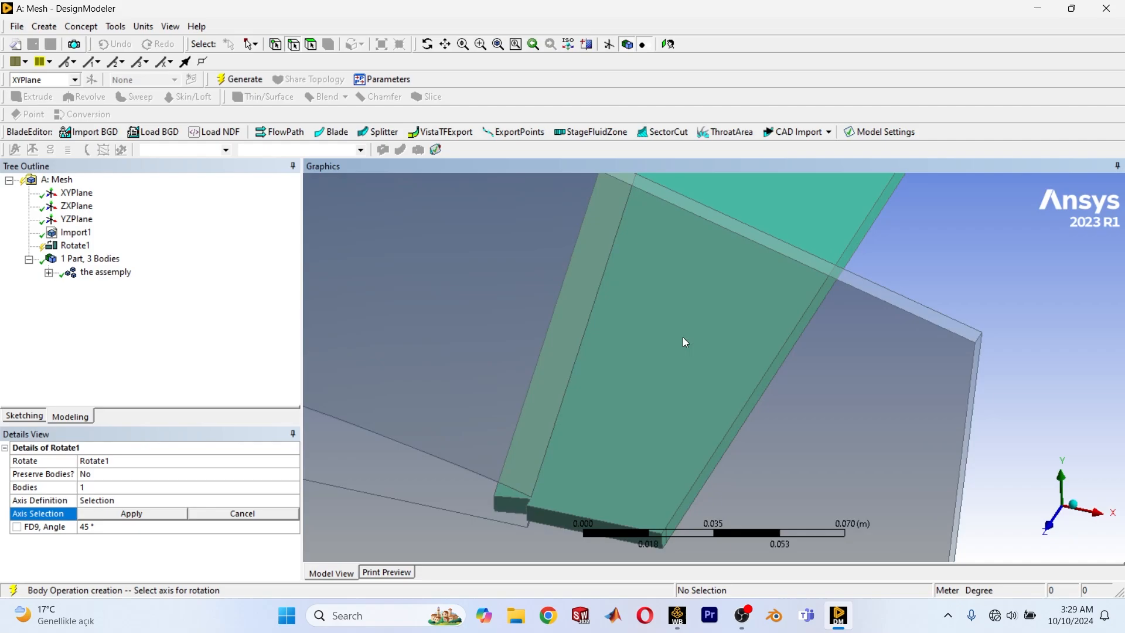
scroll(567, 405, down, 4)
middle_drag(625, 332, 561, 367)
scroll(561, 367, up, 3)
scroll(561, 367, down, 3)
ctrl+middle_drag(590, 229, 652, 226)
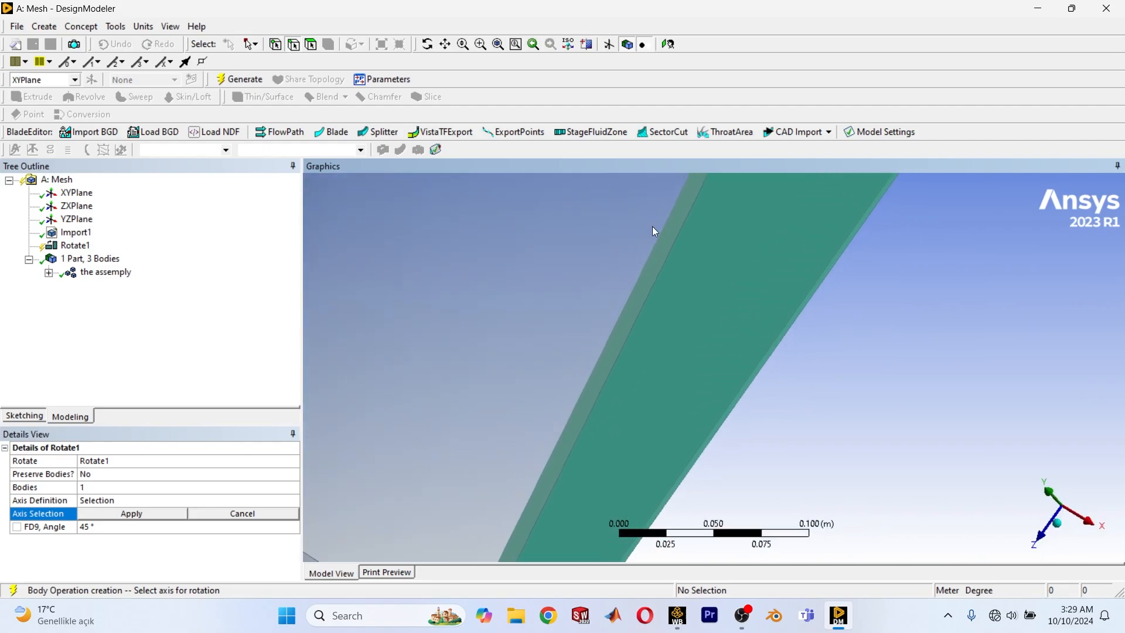
scroll(612, 374, up, 2)
ctrl+middle_drag(612, 374, 697, 167)
scroll(567, 436, up, 1)
ctrl+middle_drag(567, 437, 723, 178)
scroll(574, 280, up, 2)
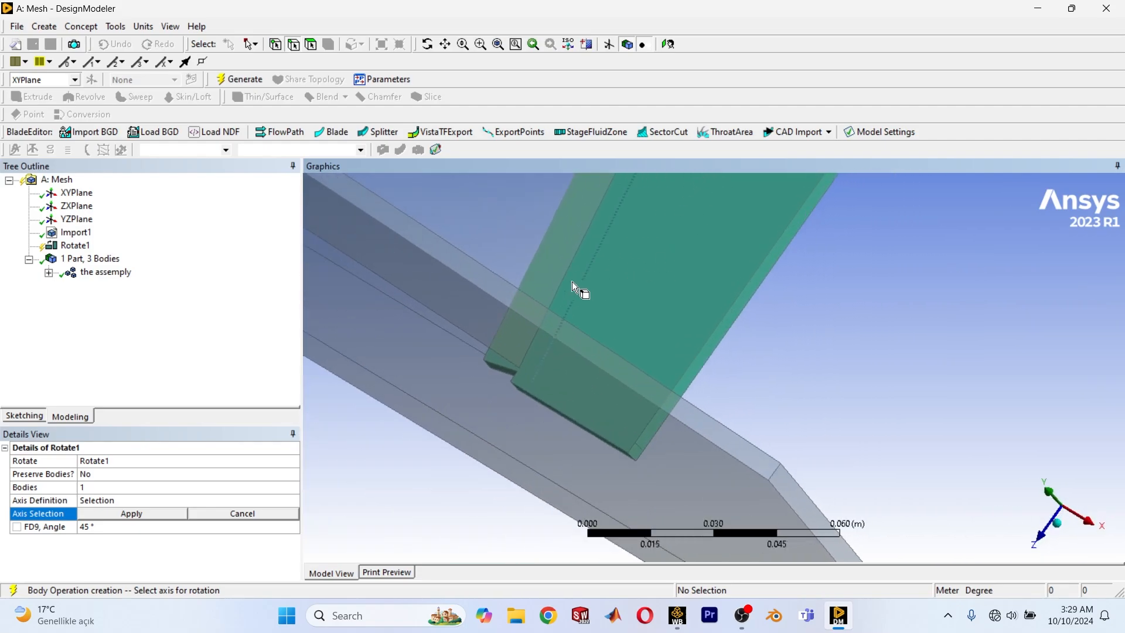
click(567, 280)
scroll(590, 329, down, 5)
scroll(669, 254, up, 4)
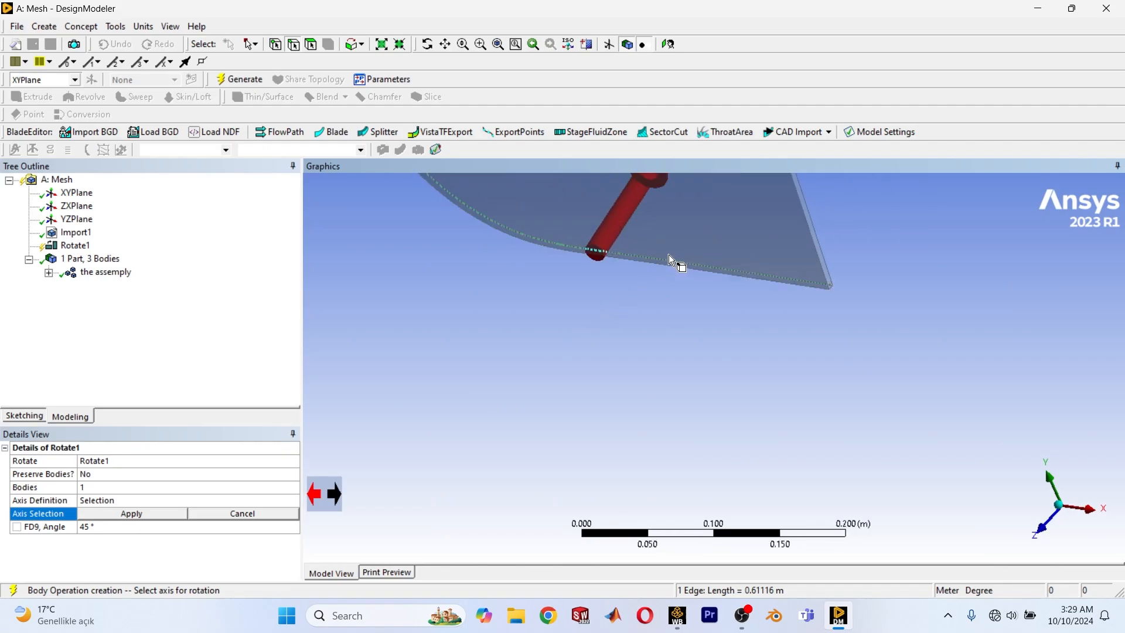
middle_drag(704, 228, 735, 351)
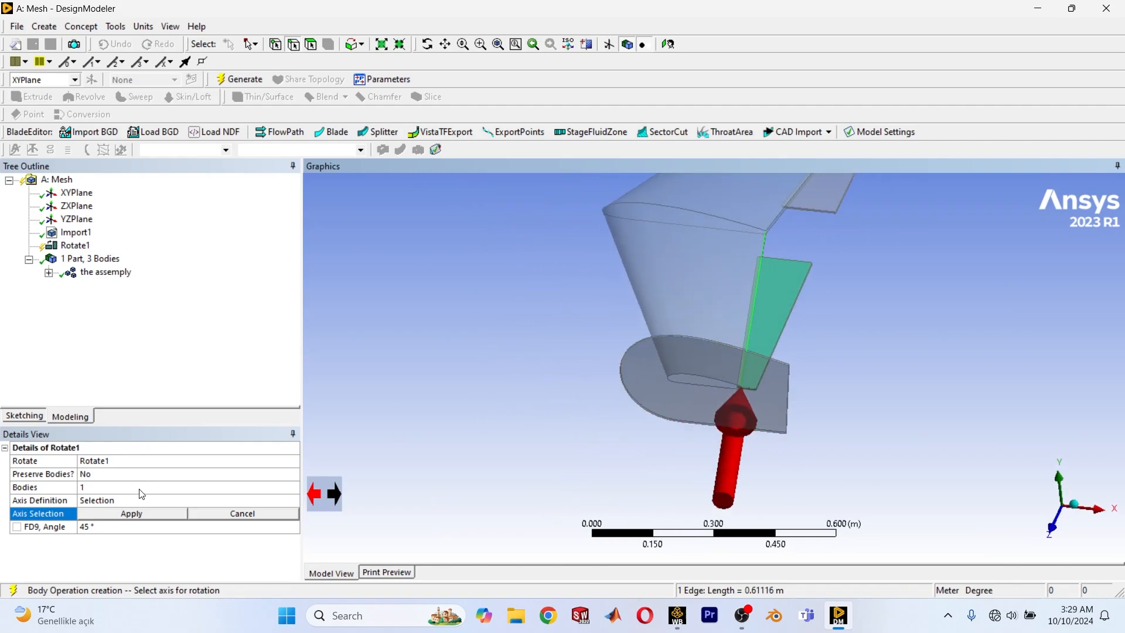
click(122, 514)
Generate the near flap's rotation with the default 45° angle.
scroll(662, 392, down, 3)
scroll(663, 391, up, 1)
ctrl+middle_drag(663, 391, 565, 405)
scroll(688, 378, up, 3)
ctrl+middle_drag(688, 379, 704, 403)
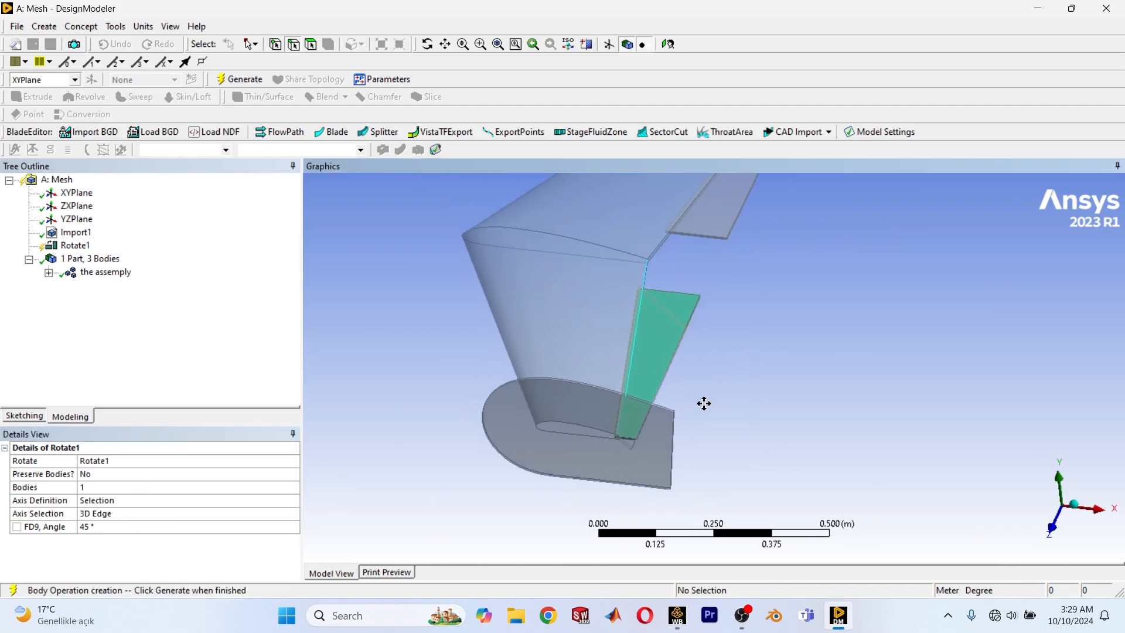
scroll(704, 403, up, 2)
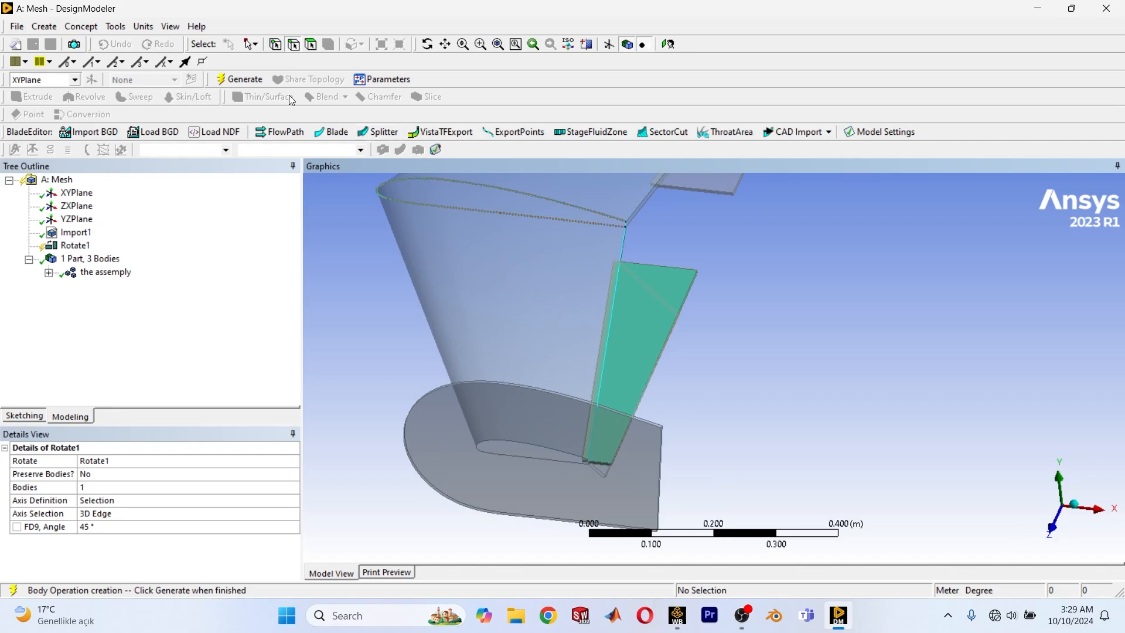
click(238, 82)
Examine the rotated near flap's deflection direction and its position against the wing and end plate.
scroll(820, 410, down, 1)
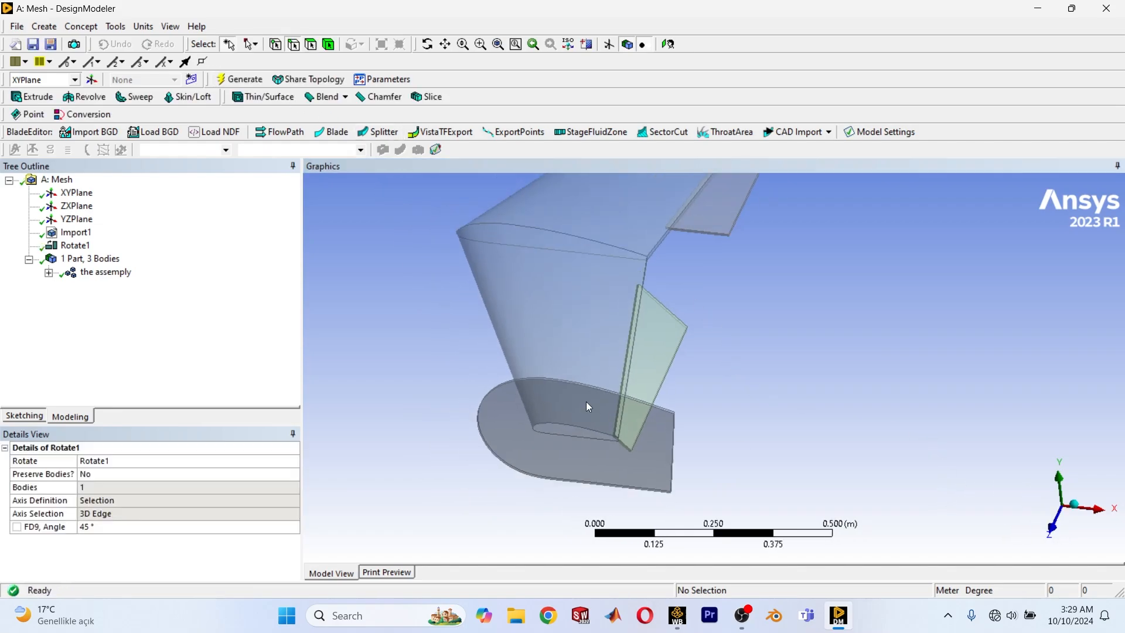
scroll(588, 403, up, 4)
scroll(724, 297, up, 2)
ctrl+middle_drag(642, 403, 663, 299)
scroll(666, 344, down, 2)
scroll(613, 347, down, 4)
scroll(651, 311, up, 1)
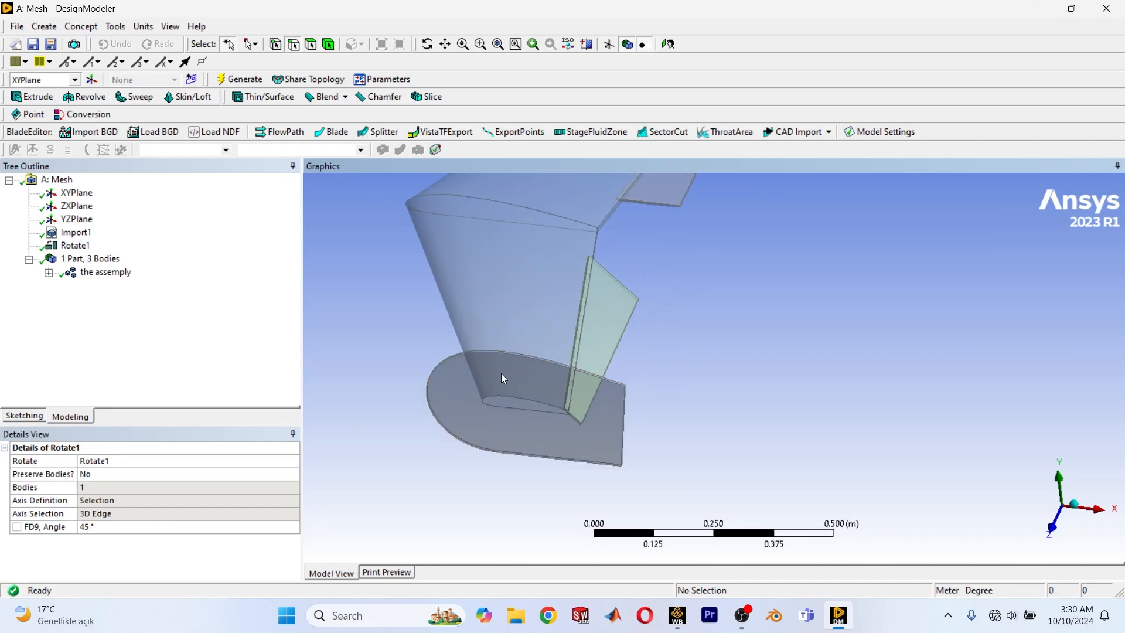
scroll(501, 378, up, 1)
ctrl+middle_drag(526, 379, 579, 363)
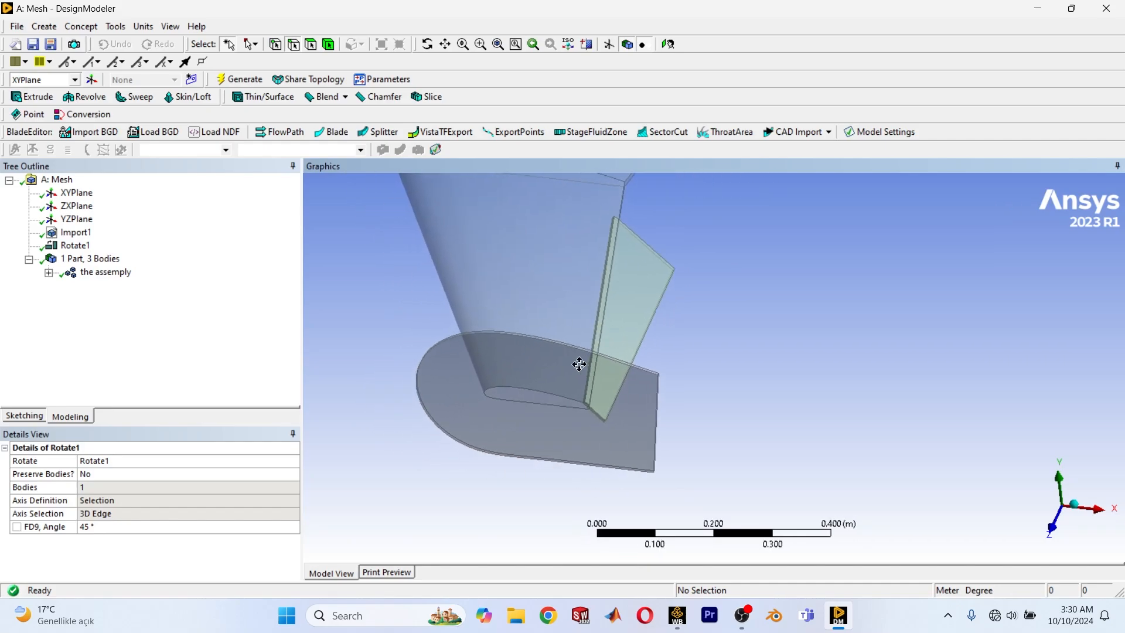
Set the near flap's rotation angle to -30°.
click(109, 527)
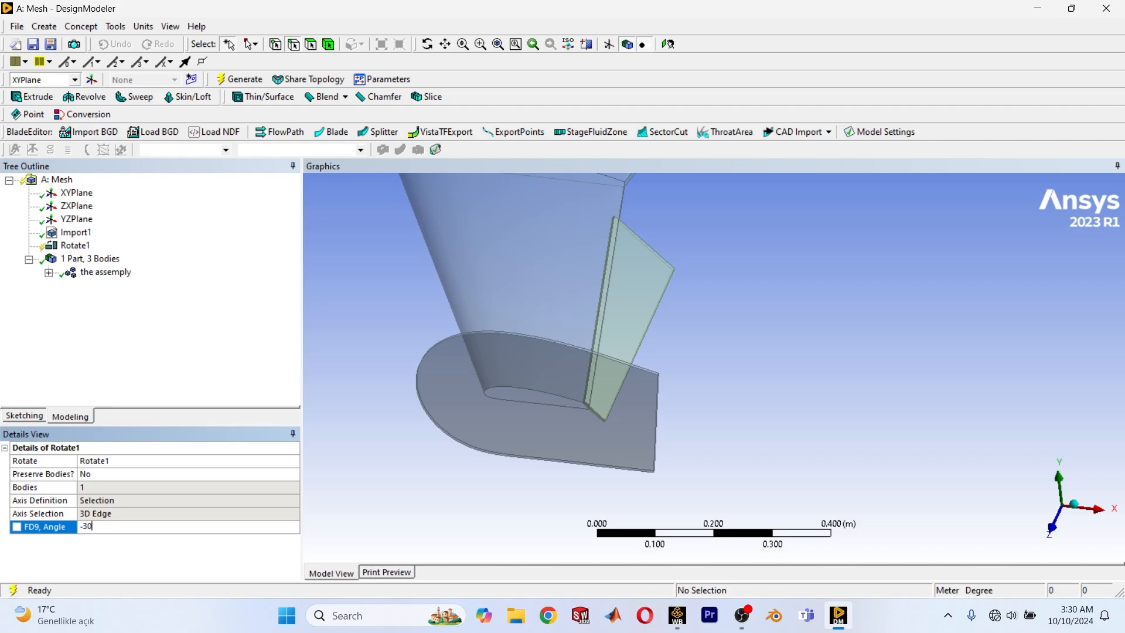
scroll(585, 349, down, 3)
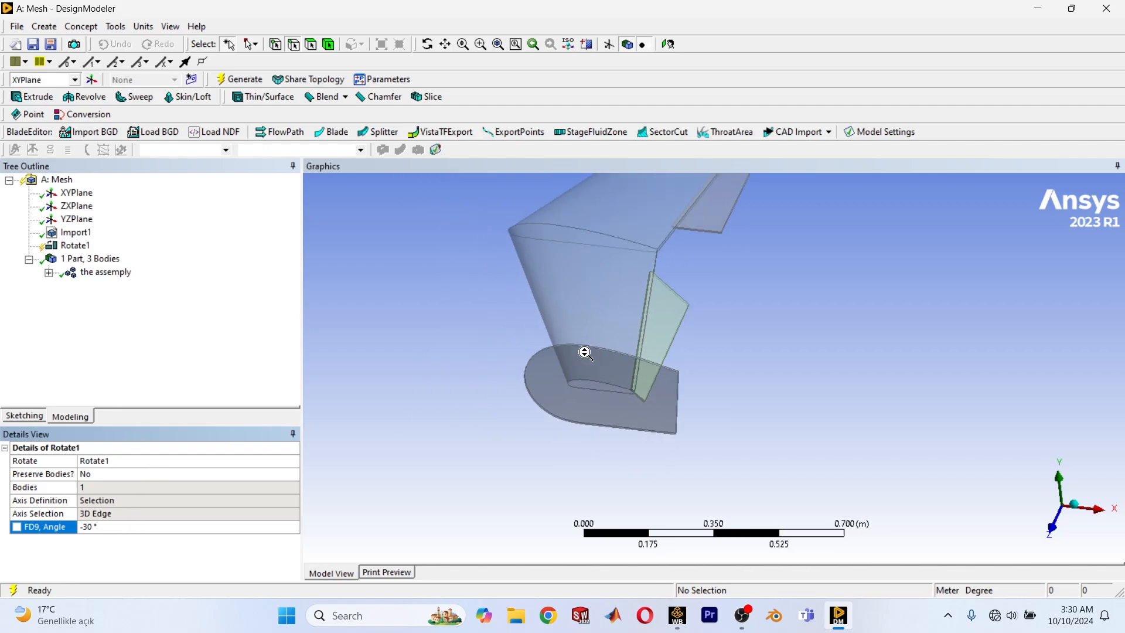
scroll(567, 356, up, 3)
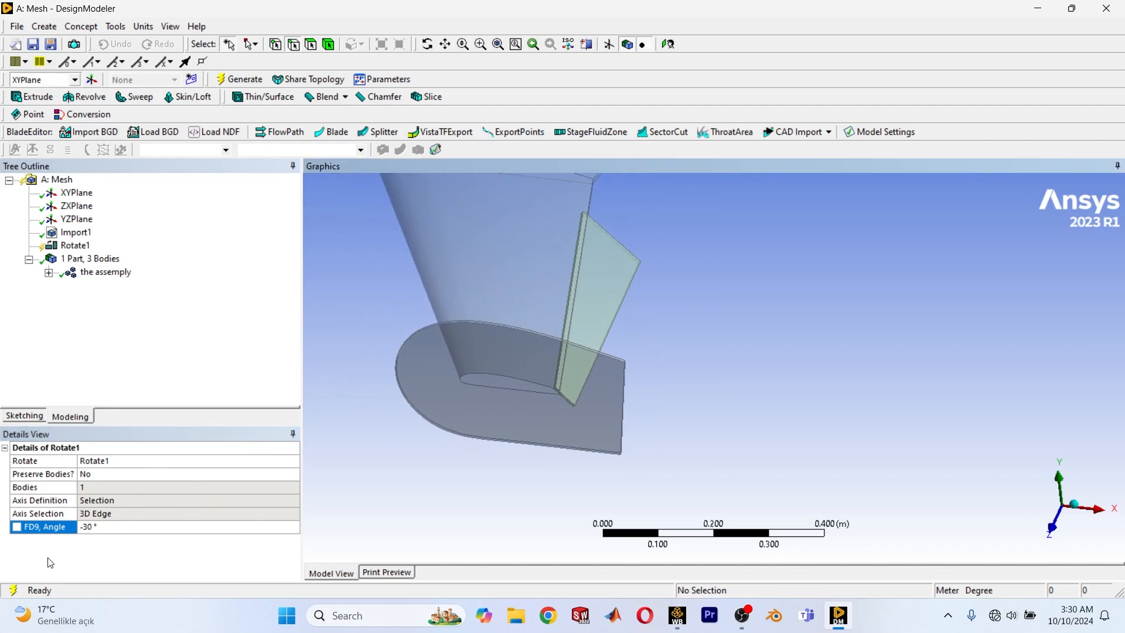
Turn the near flap's rotation angle into a design parameter named "A".
click(17, 527)
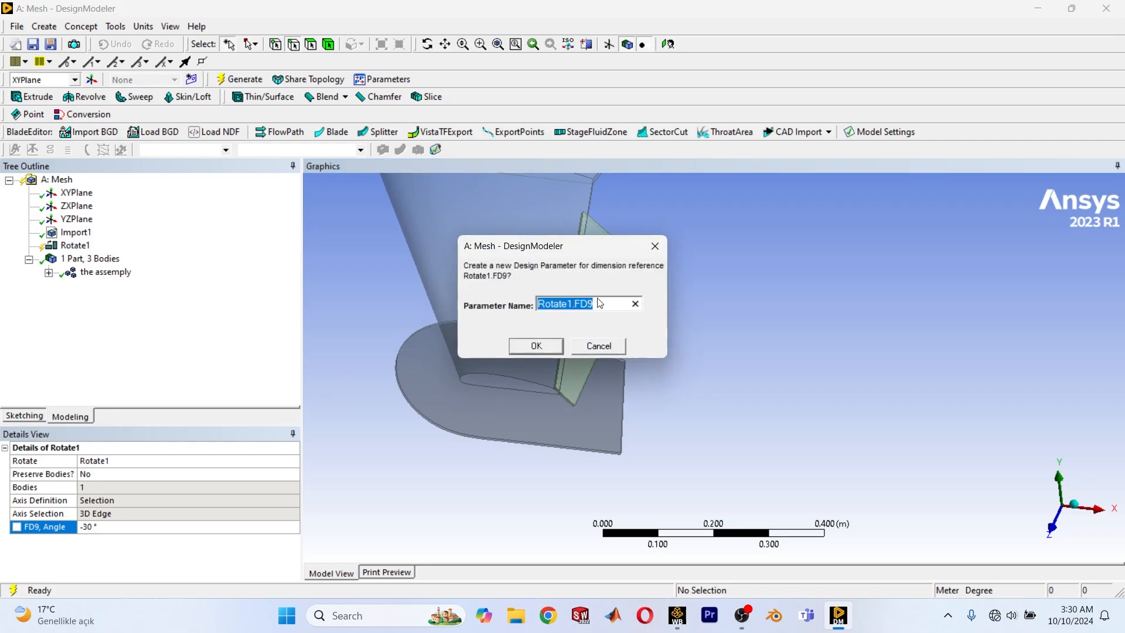
text(A)
click(535, 346)
Create a second Rotate body transformation and assign the far wing half's flap as its body.
mouse_move(649, 266)
middle_down()
mouse_move(704, 278)
mouse_move(606, 349)
mouse_move(665, 388)
middle_up()
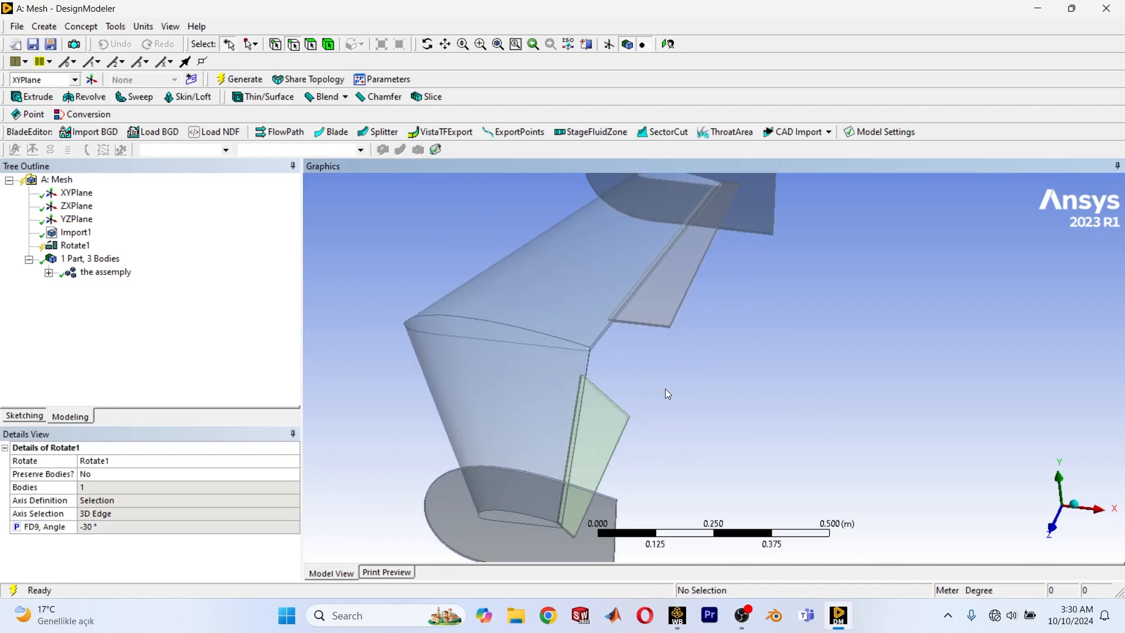
scroll(665, 388, up, 3)
scroll(715, 343, up, 1)
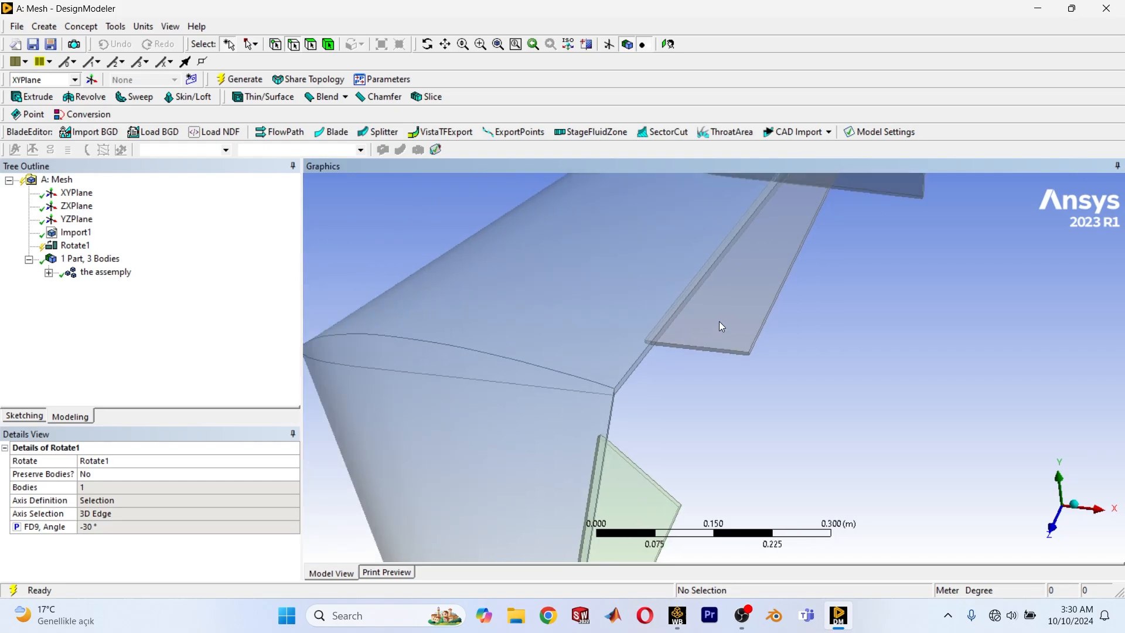
click(43, 26)
mouse_move(65, 238)
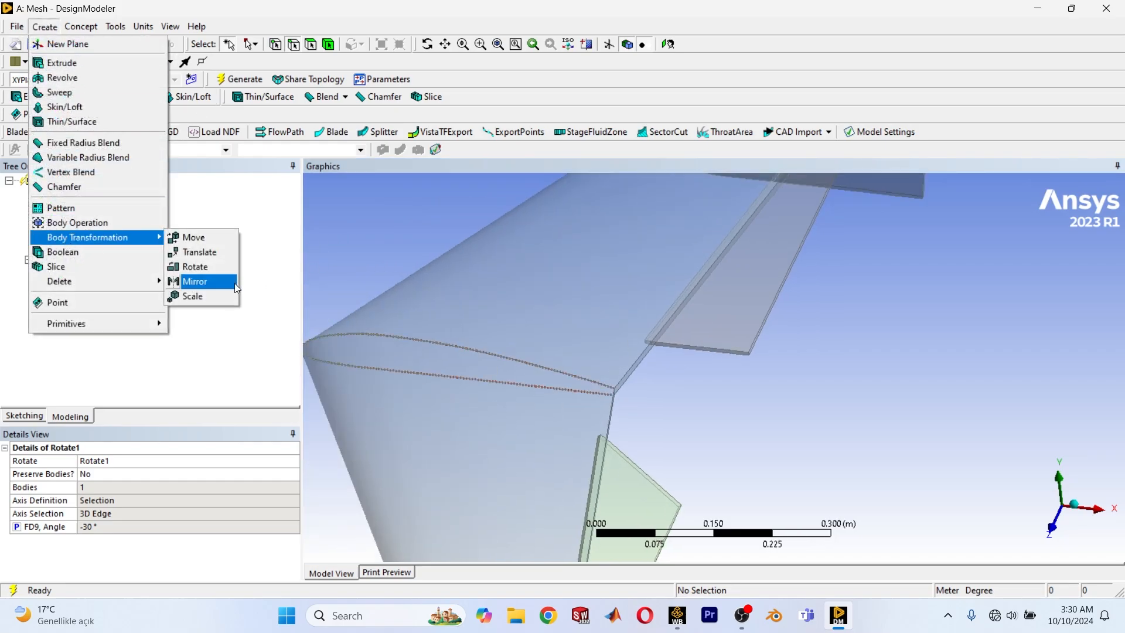
click(195, 267)
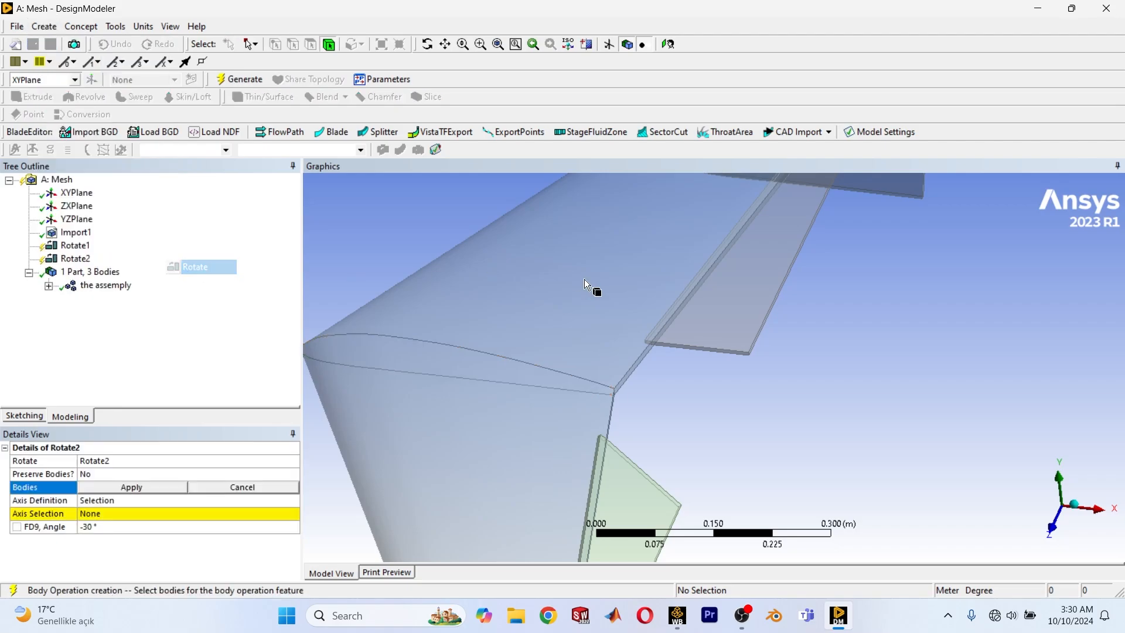
click(746, 321)
scroll(580, 420, down, 1)
scroll(520, 427, up, 4)
ctrl+middle_drag(623, 334, 556, 375)
click(118, 488)
Set the far wing half's trailing edge along the flap as the second rotation's axis.
click(107, 516)
scroll(556, 375, up, 2)
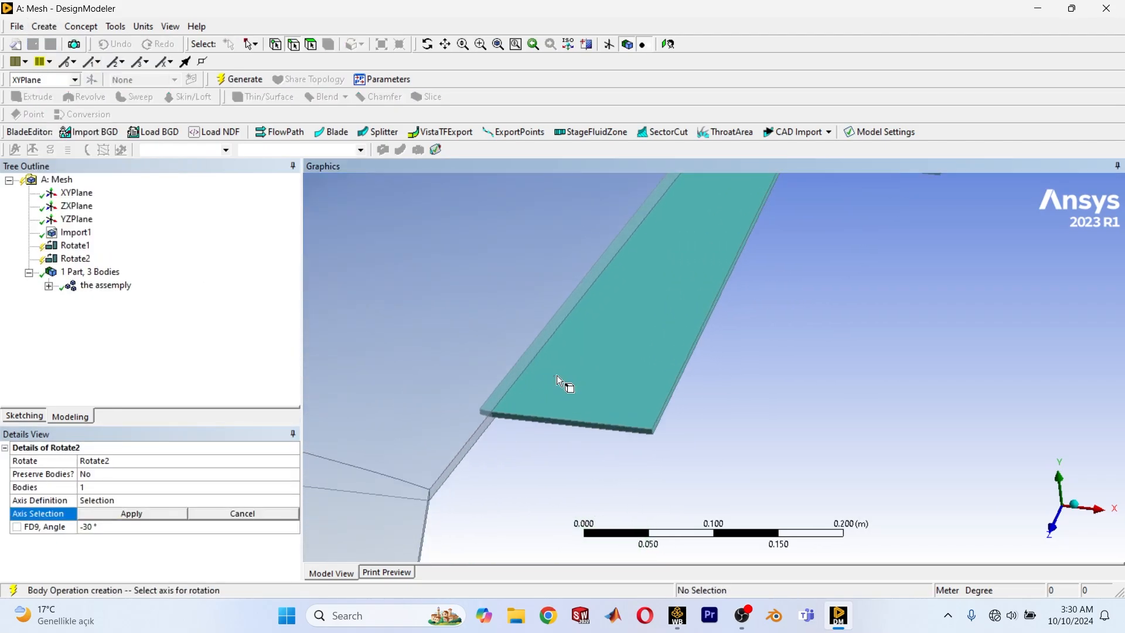
click(460, 442)
scroll(546, 438, down, 2)
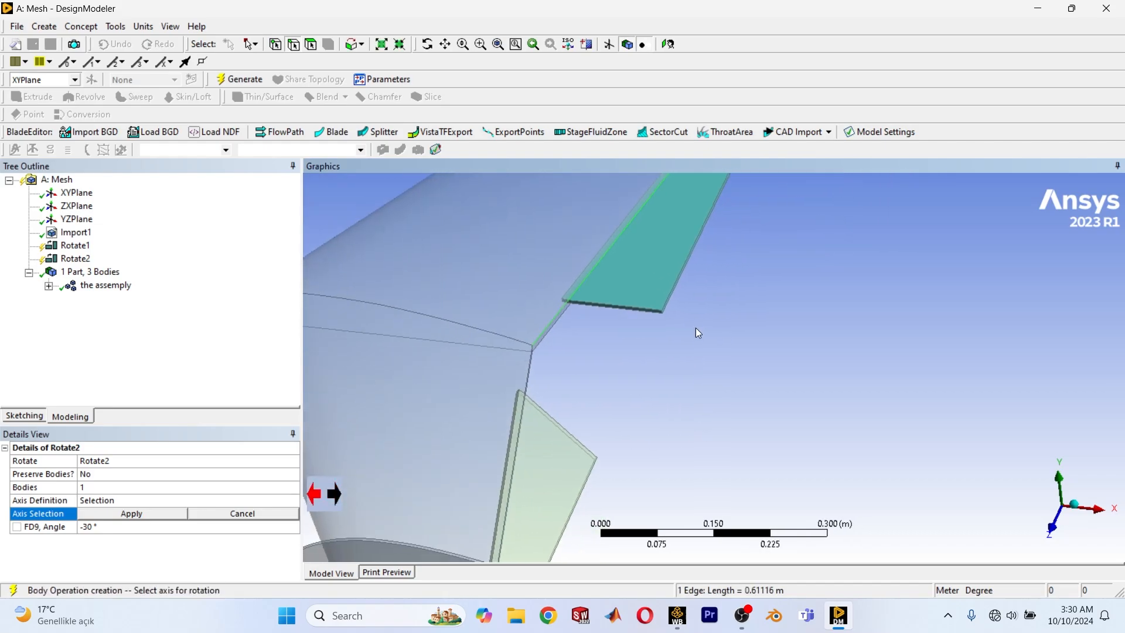
scroll(696, 332, down, 2)
click(114, 514)
Reverse the axis direction of the far flap's rotation and apply it.
scroll(716, 293, down, 2)
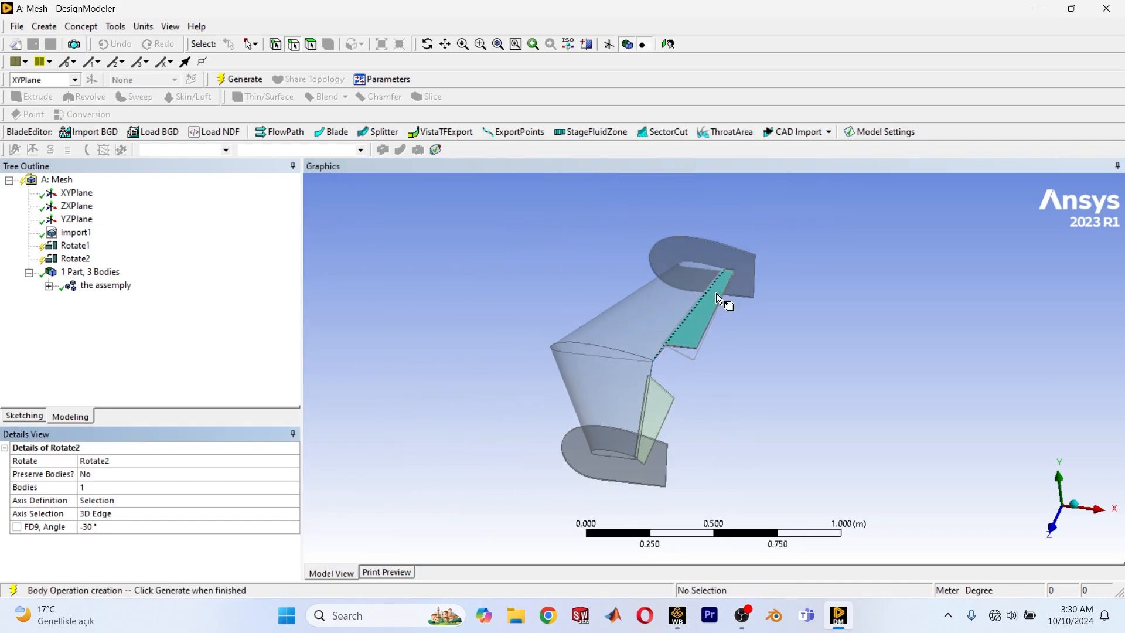
scroll(611, 405, up, 2)
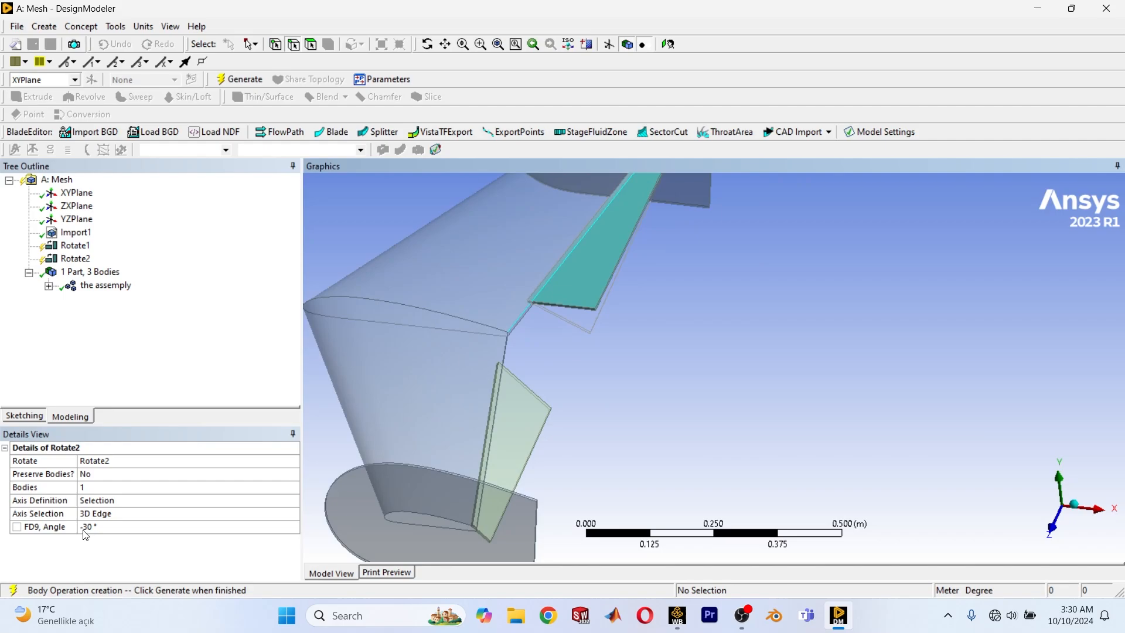
click(116, 515)
click(327, 486)
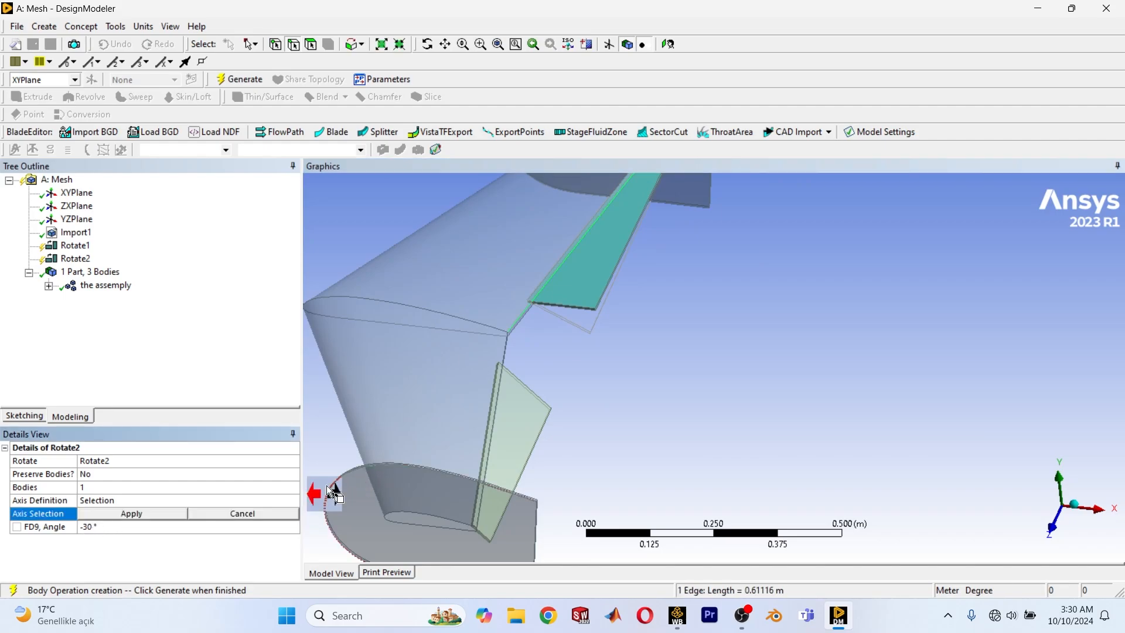
click(328, 495)
click(92, 516)
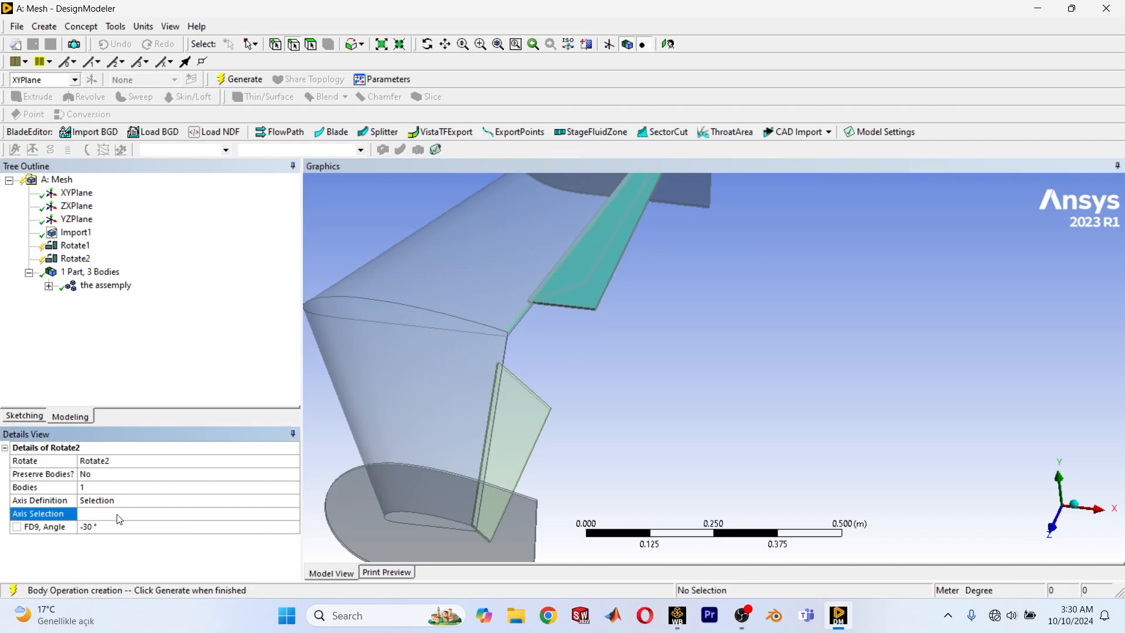
Turn the far flap's rotation angle into a design parameter named "A".
scroll(599, 410, down, 2)
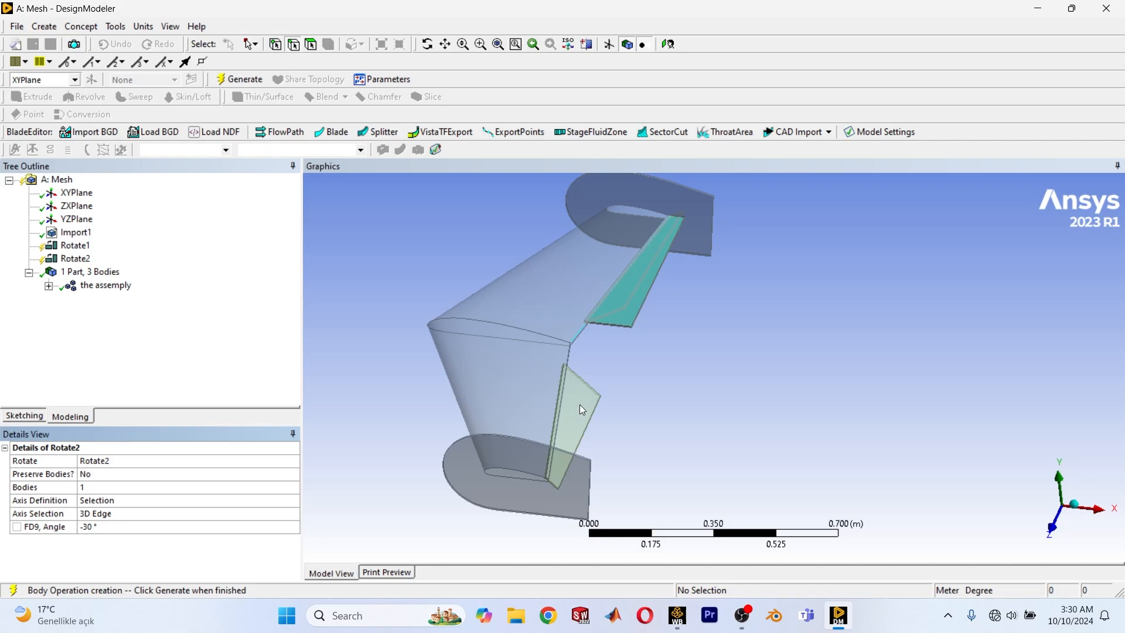
scroll(627, 311, down, 2)
mouse_move(627, 359)
middle_down()
mouse_move(648, 333)
mouse_move(617, 359)
middle_up()
scroll(619, 355, up, 4)
scroll(630, 321, up, 4)
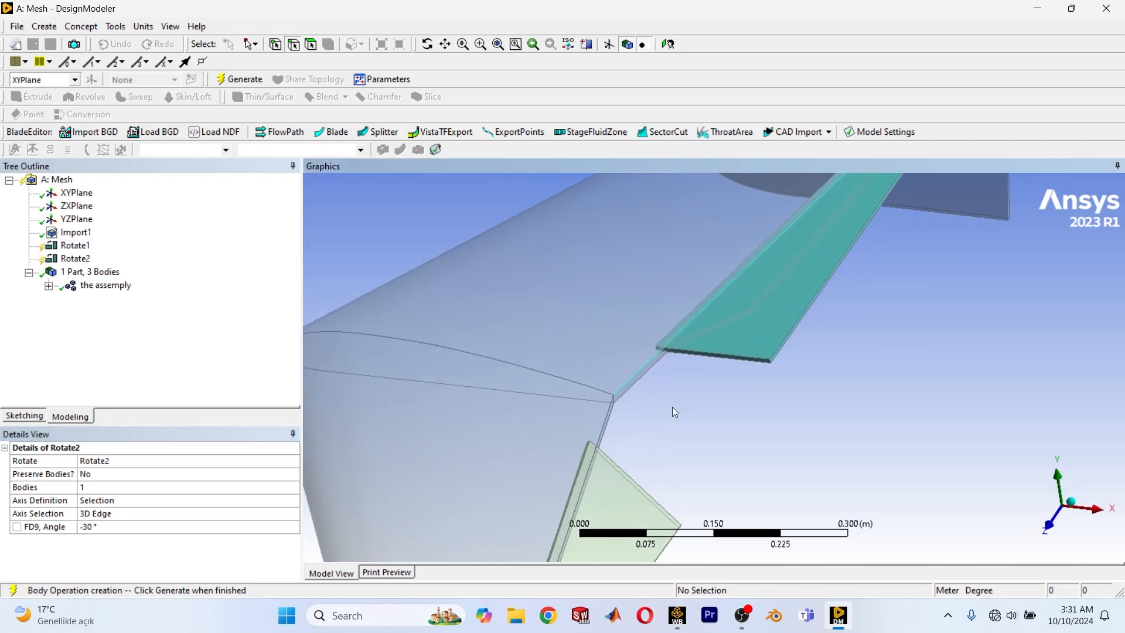
click(18, 527)
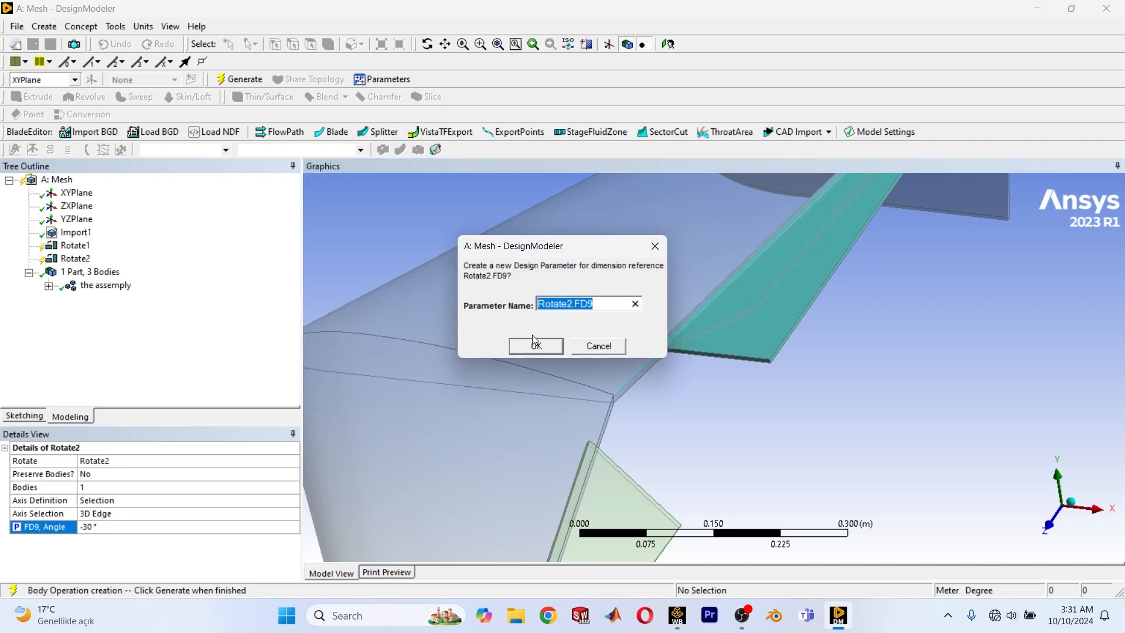
text(A)
key(Return)
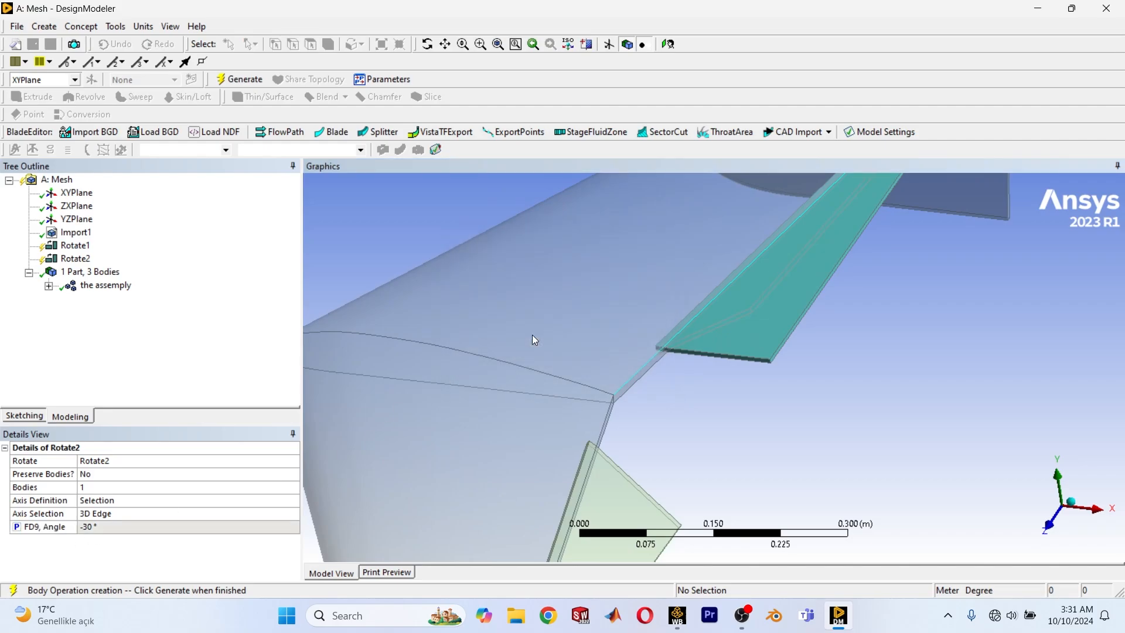
Generate the far flap's rotation and inspect how both flaps are deflected relative to the wing.
scroll(532, 335, down, 2)
click(247, 82)
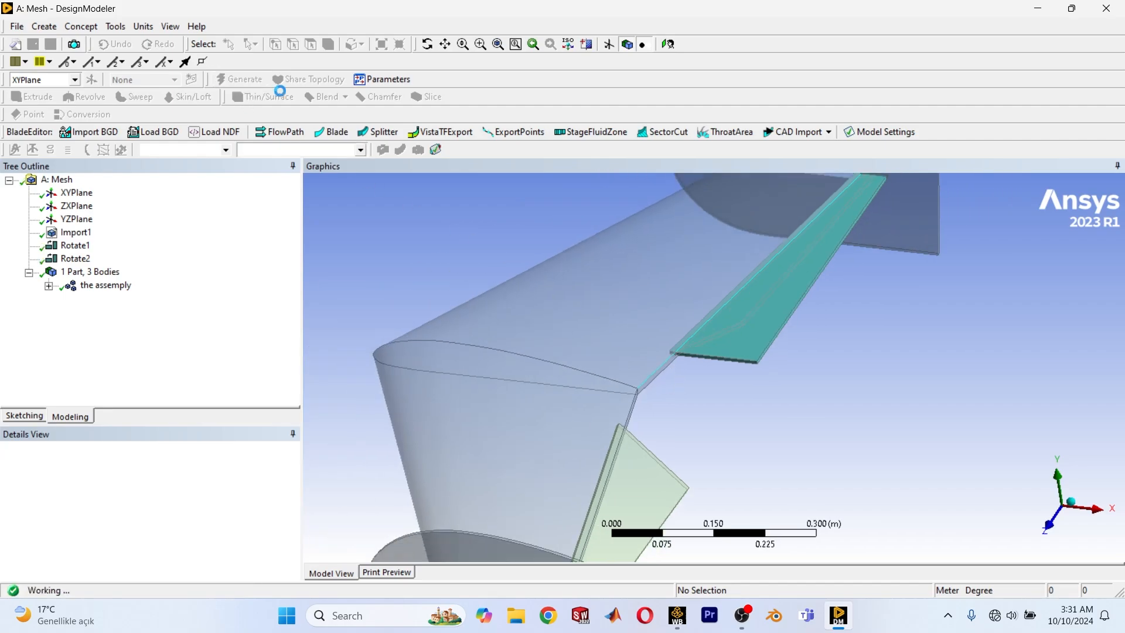
scroll(717, 305, down, 6)
ctrl+middle_drag(753, 382, 734, 304)
scroll(626, 368, up, 3)
mouse_move(624, 364)
middle_down()
mouse_move(568, 292)
mouse_move(615, 341)
mouse_move(685, 288)
mouse_move(652, 339)
mouse_move(592, 369)
mouse_move(653, 370)
mouse_move(621, 359)
middle_up()
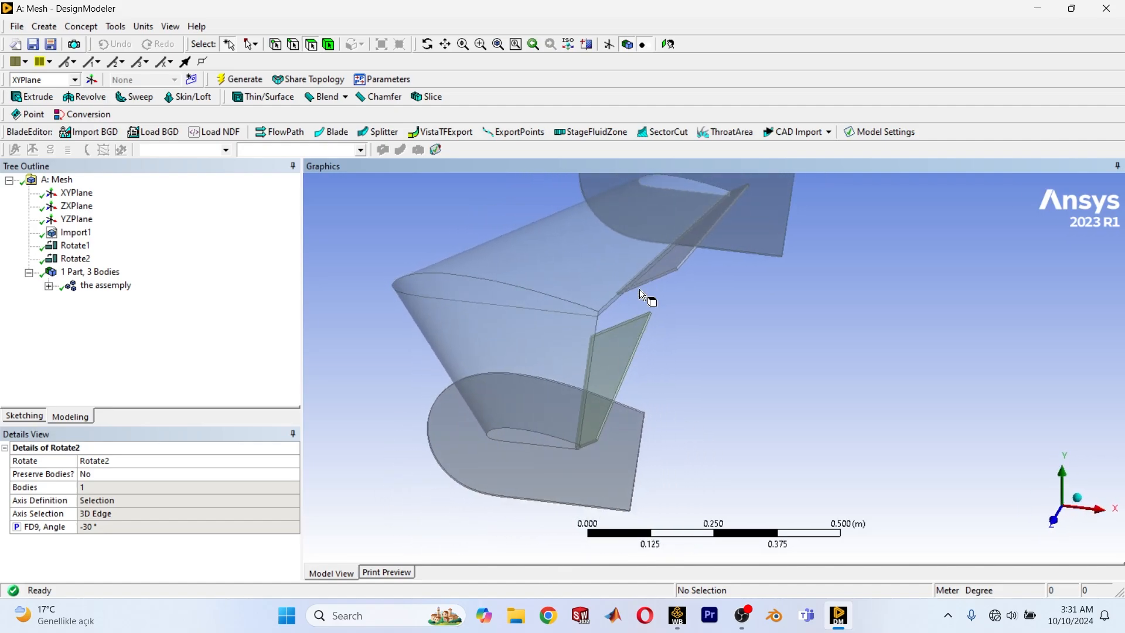
middle_drag(682, 284, 629, 329)
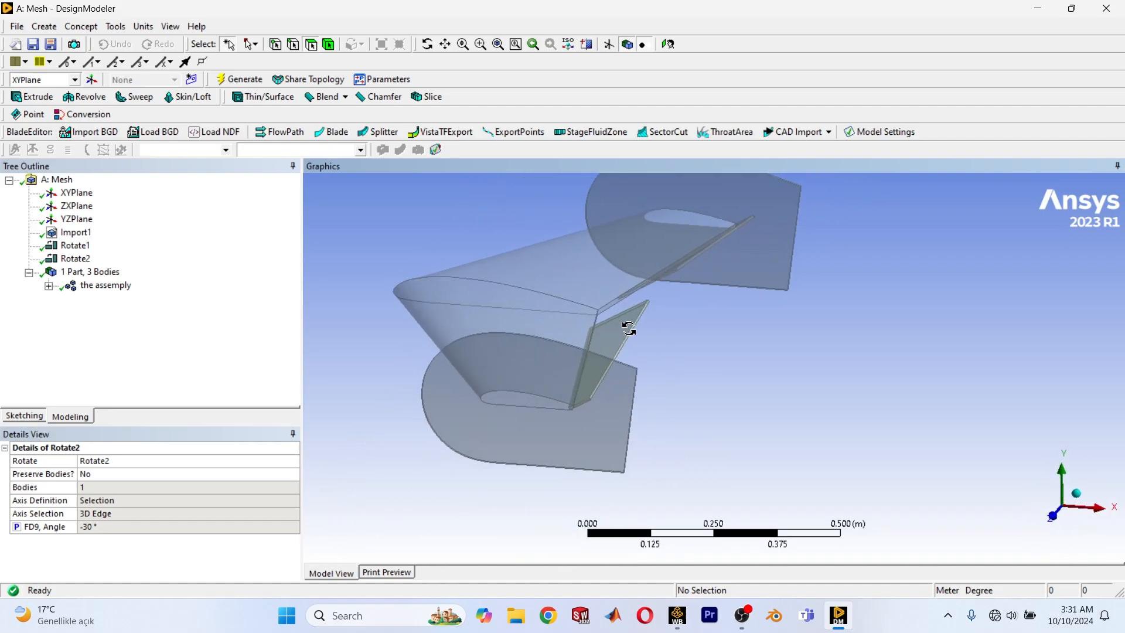
middle_drag(476, 328, 685, 347)
Edit the far flap's rotation, reverse its axis direction, and regenerate the geometry.
click(66, 261)
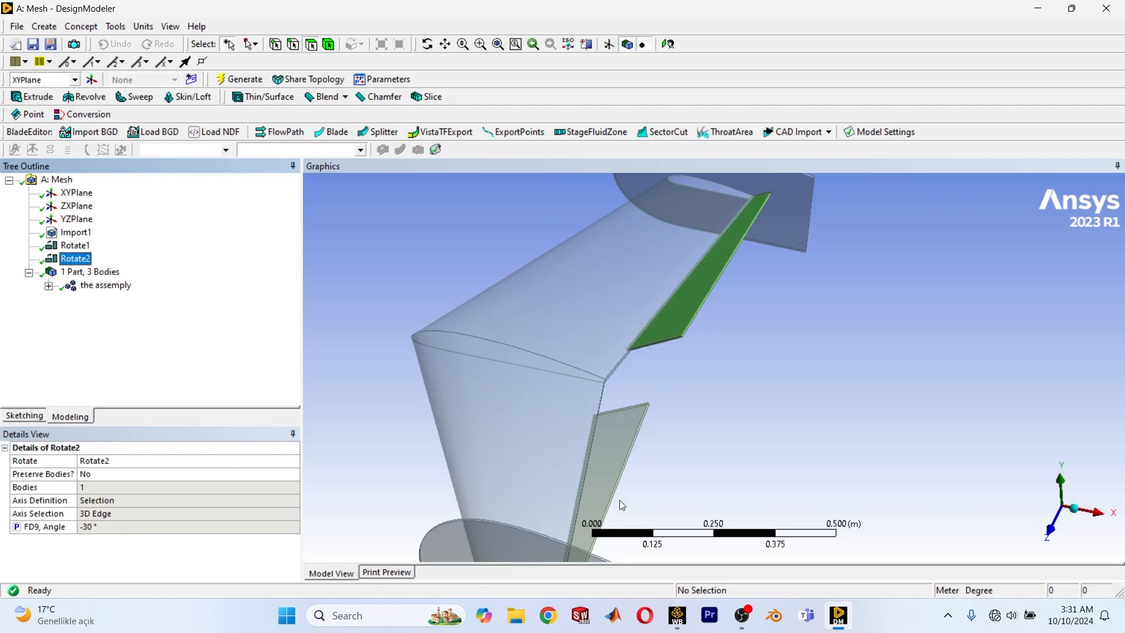
right_click(78, 265)
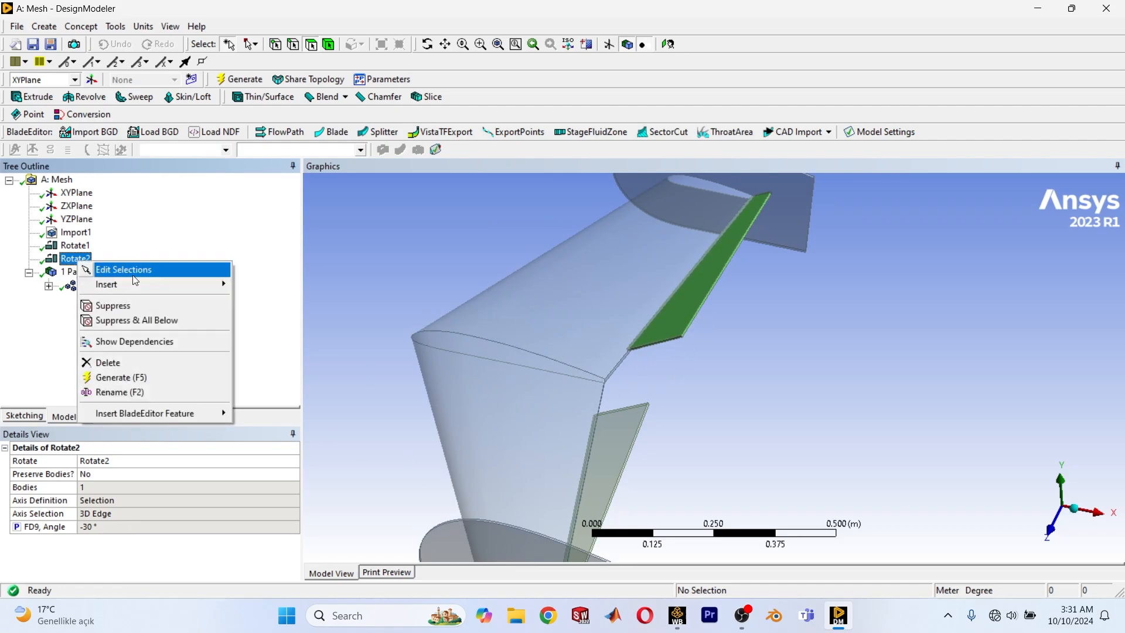
click(117, 270)
click(114, 511)
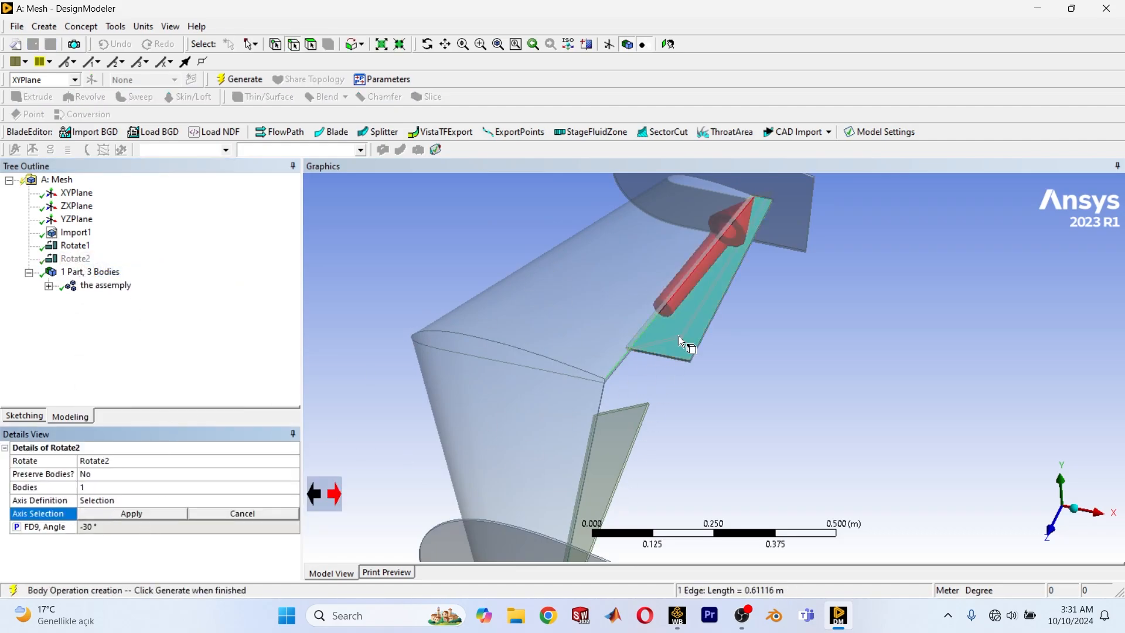
scroll(813, 400, down, 1)
ctrl+middle_drag(707, 375, 707, 340)
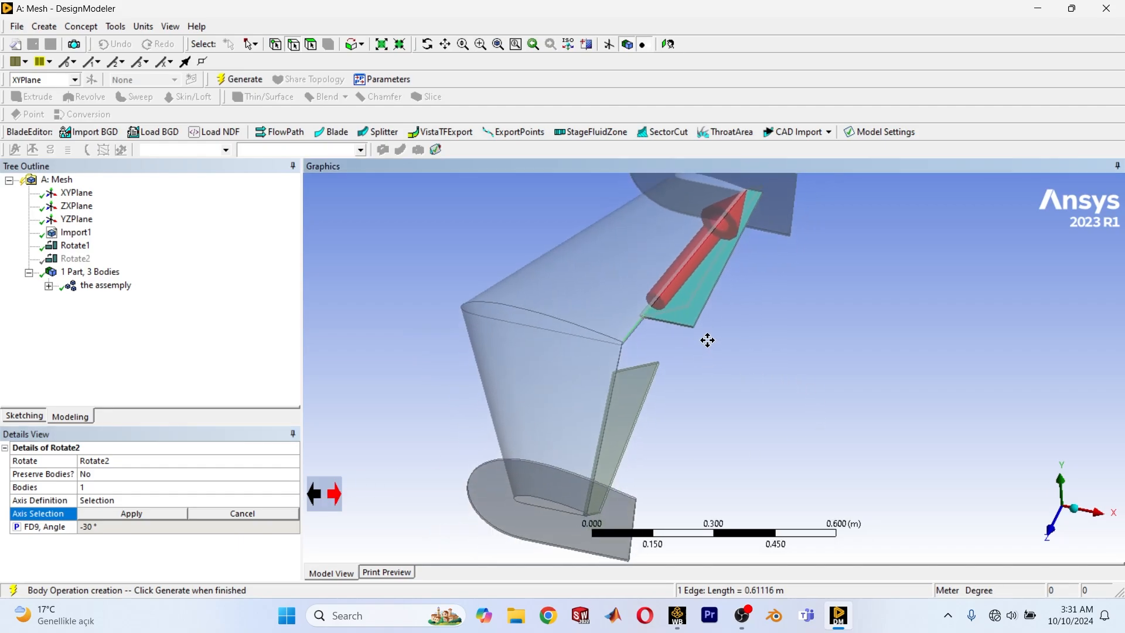
click(322, 490)
ctrl+middle_drag(740, 296, 717, 354)
click(123, 515)
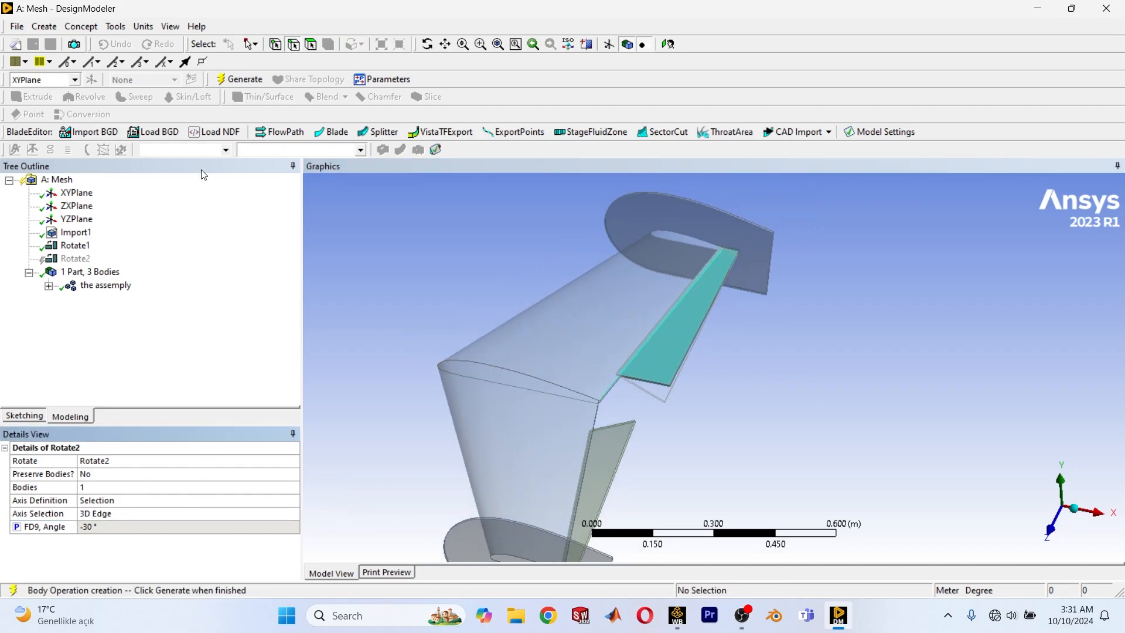
click(239, 81)
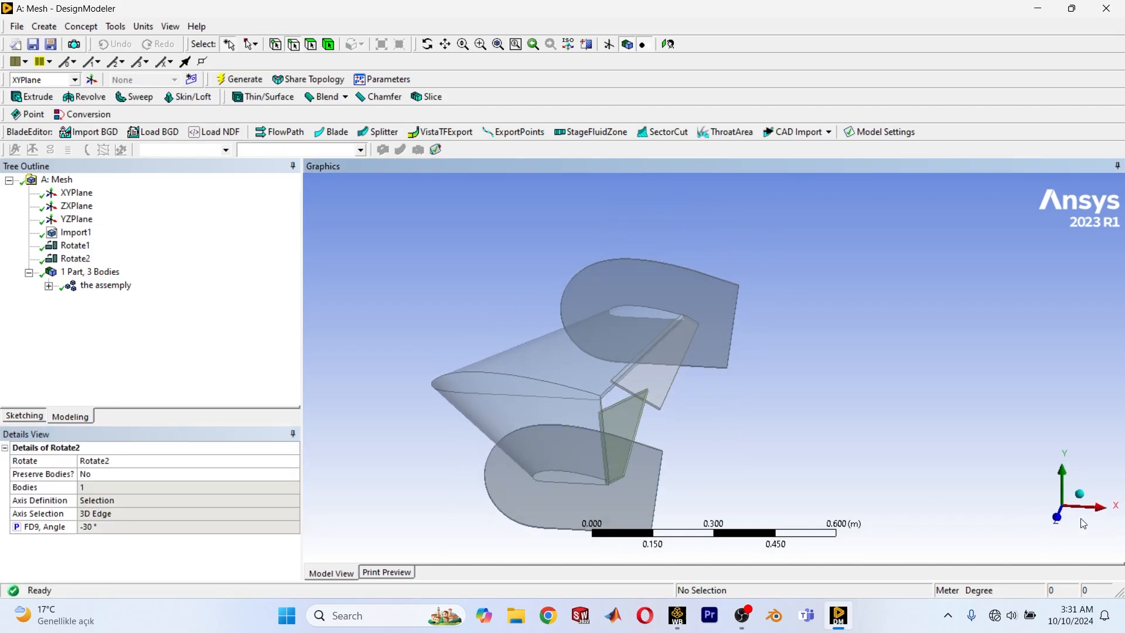
Examine the deflection of both flaps side-on, looking along the Z axis, and again in an angled view.
click(1080, 518)
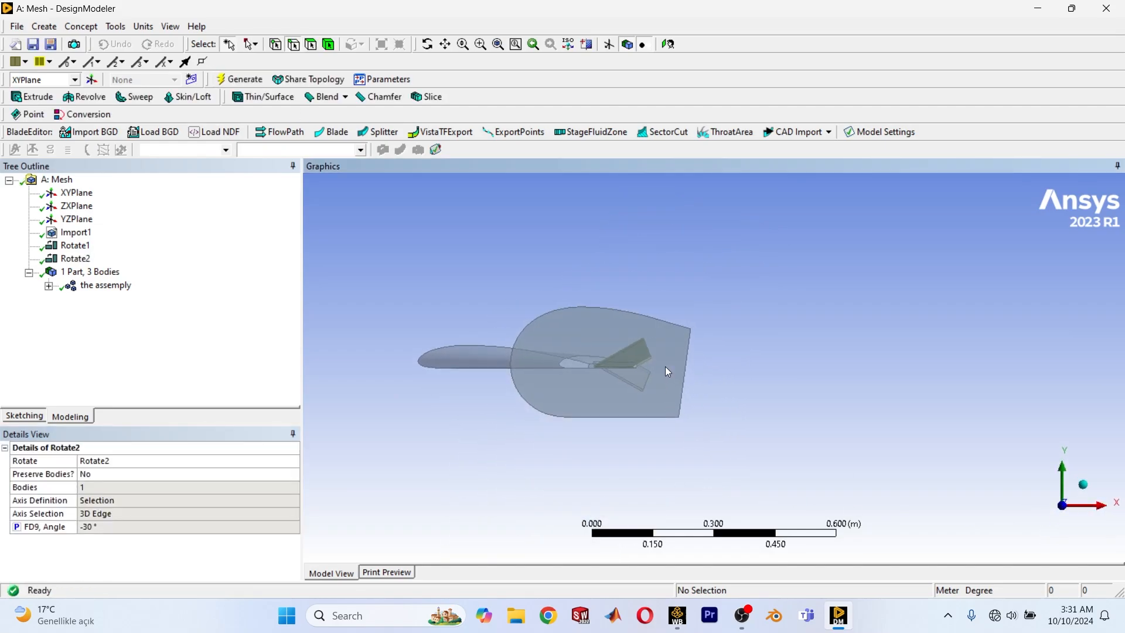
scroll(668, 372, up, 5)
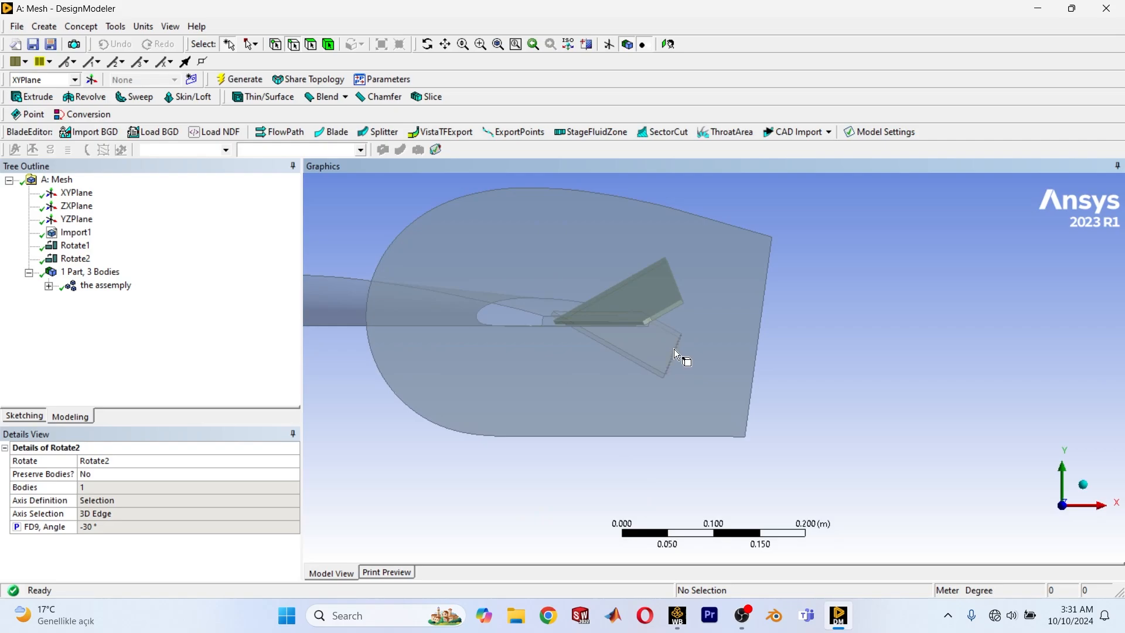
scroll(648, 347, down, 3)
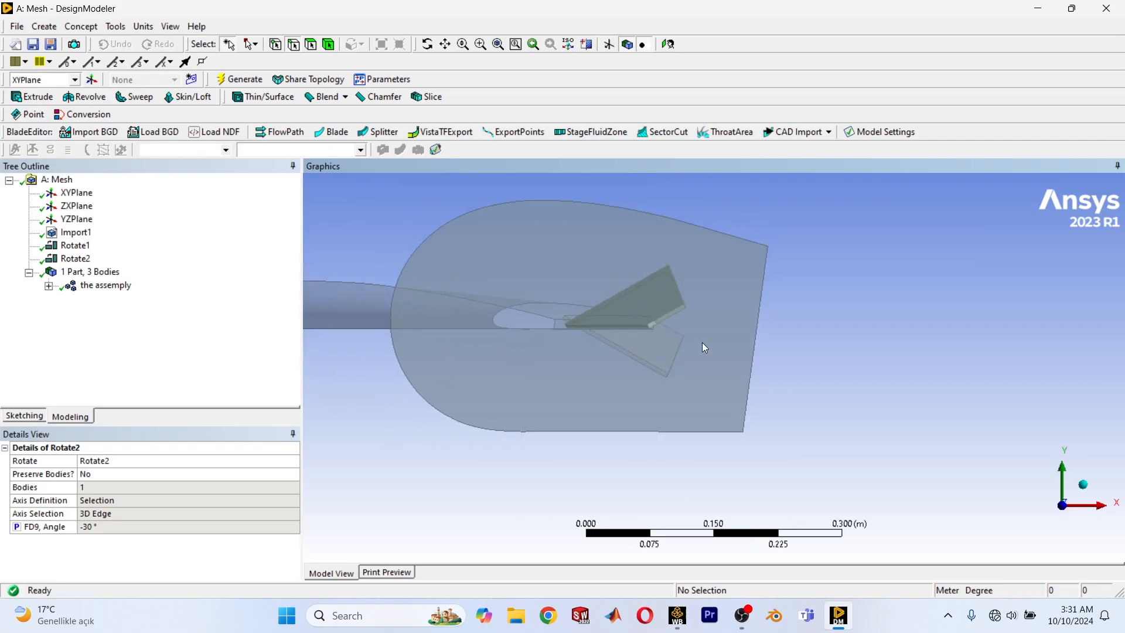
scroll(789, 333, up, 3)
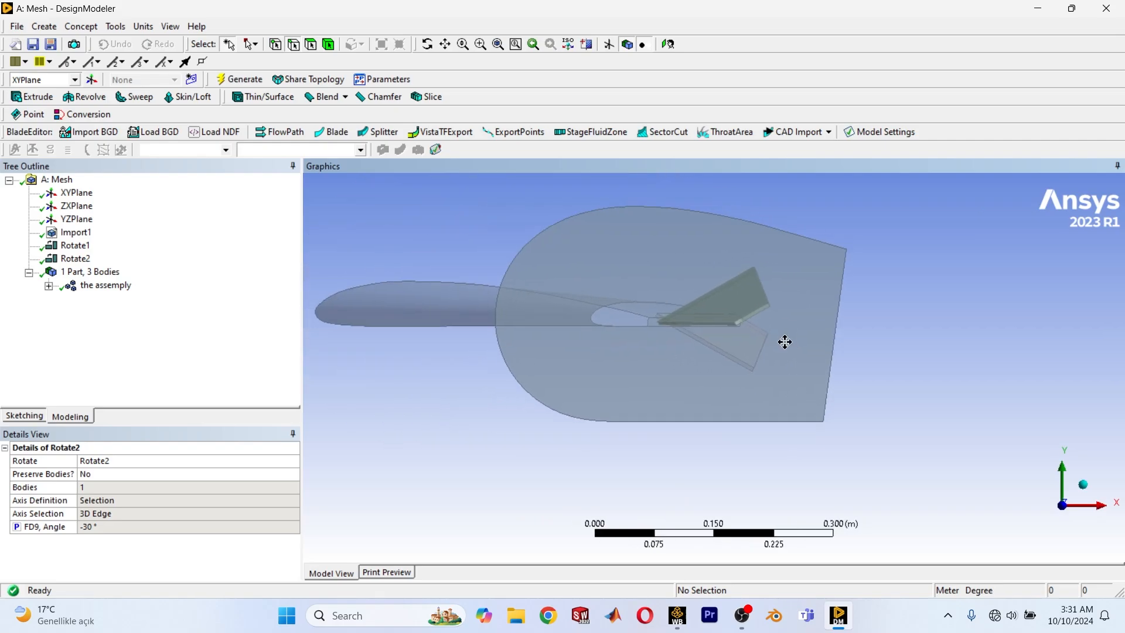
middle_drag(754, 355, 598, 437)
scroll(597, 437, up, 2)
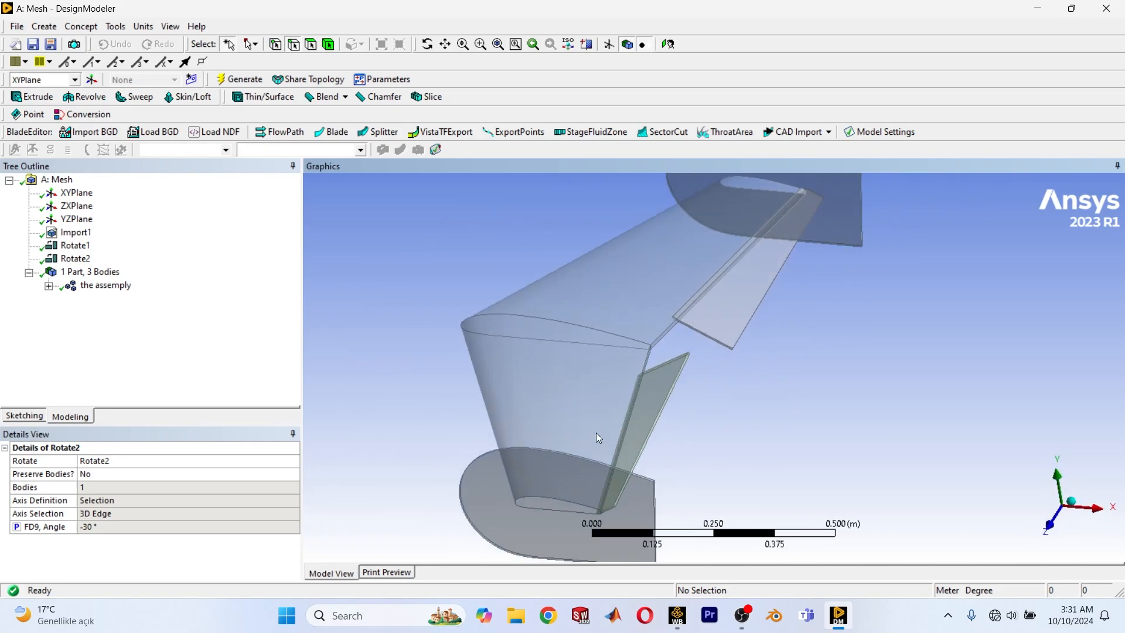
Create a Boolean with the Unite operation using all three bodies as tool bodies and generate it.
click(44, 26)
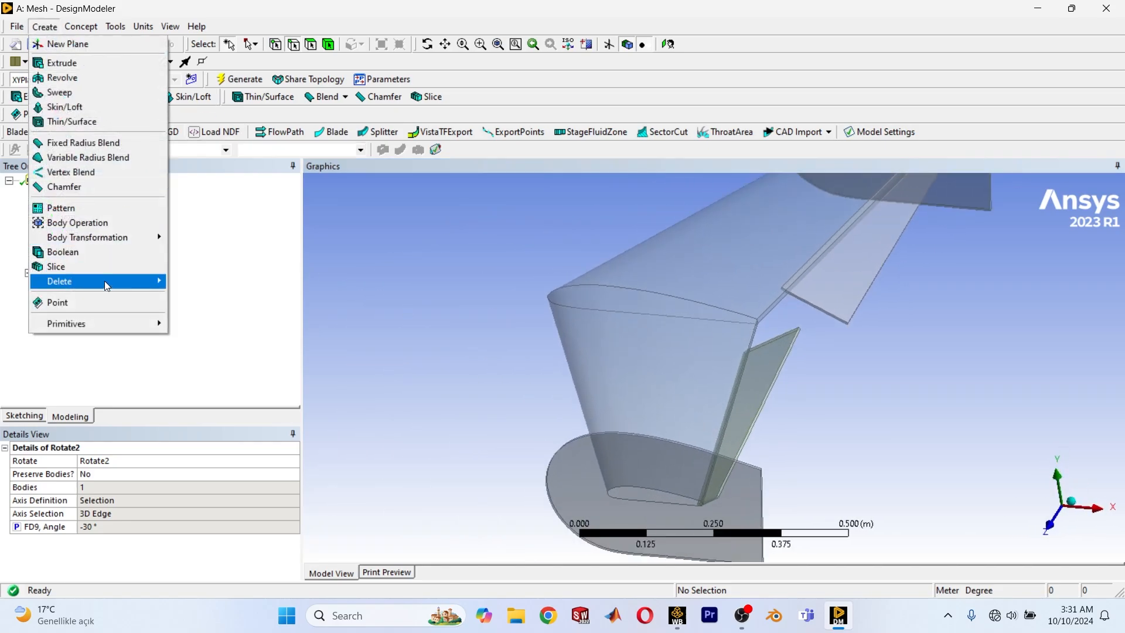
click(88, 251)
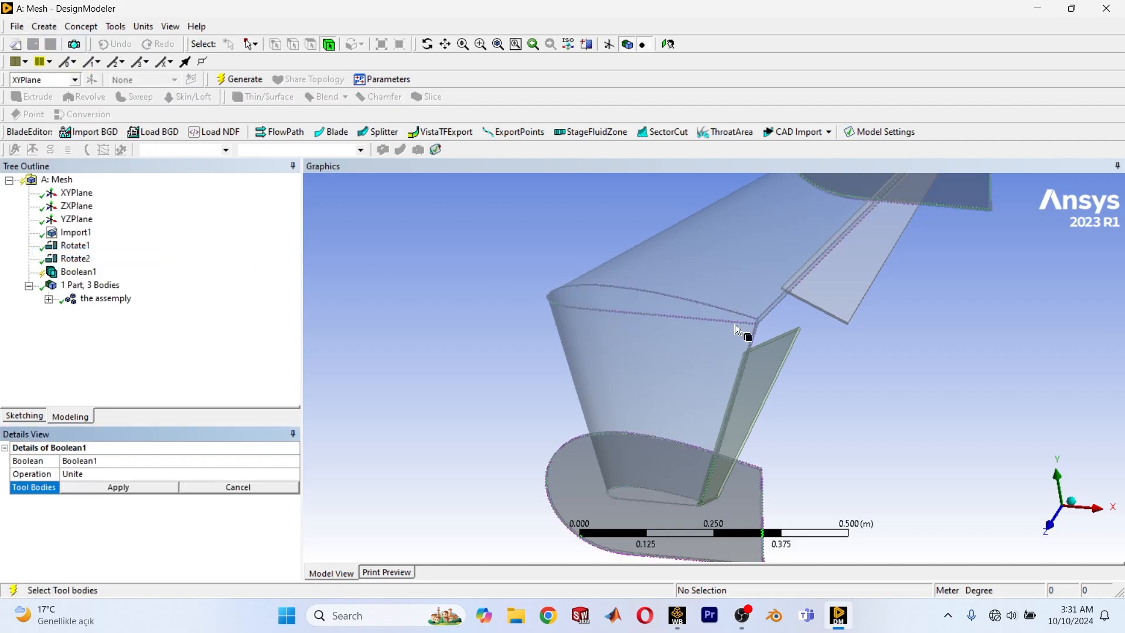
scroll(759, 363, down, 1)
click(756, 366)
key(ctrl+a)
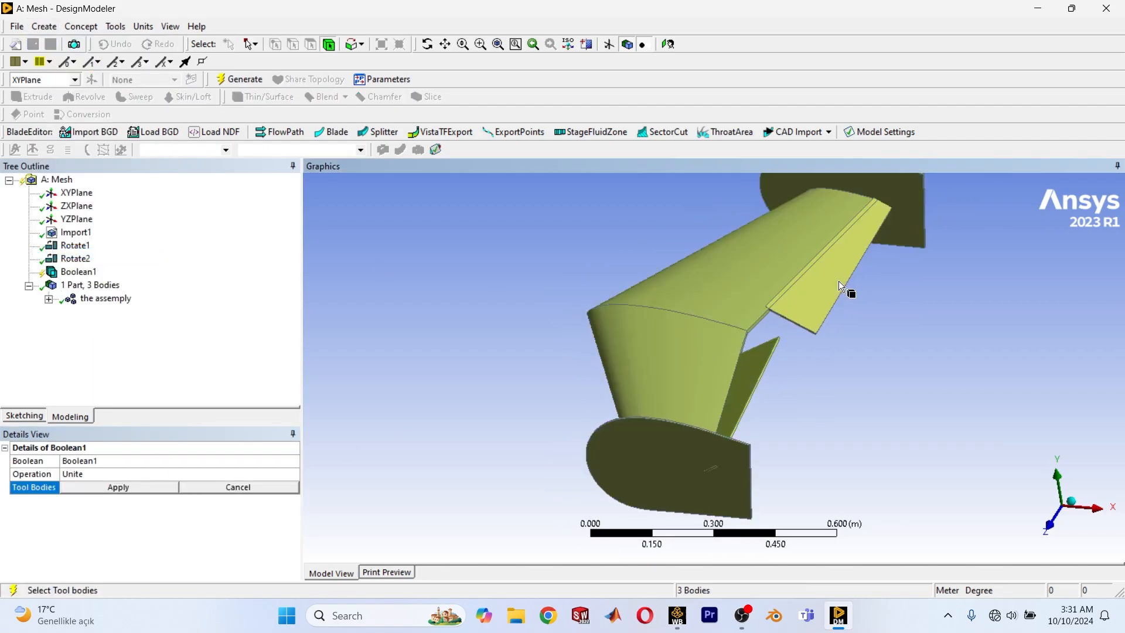
click(126, 488)
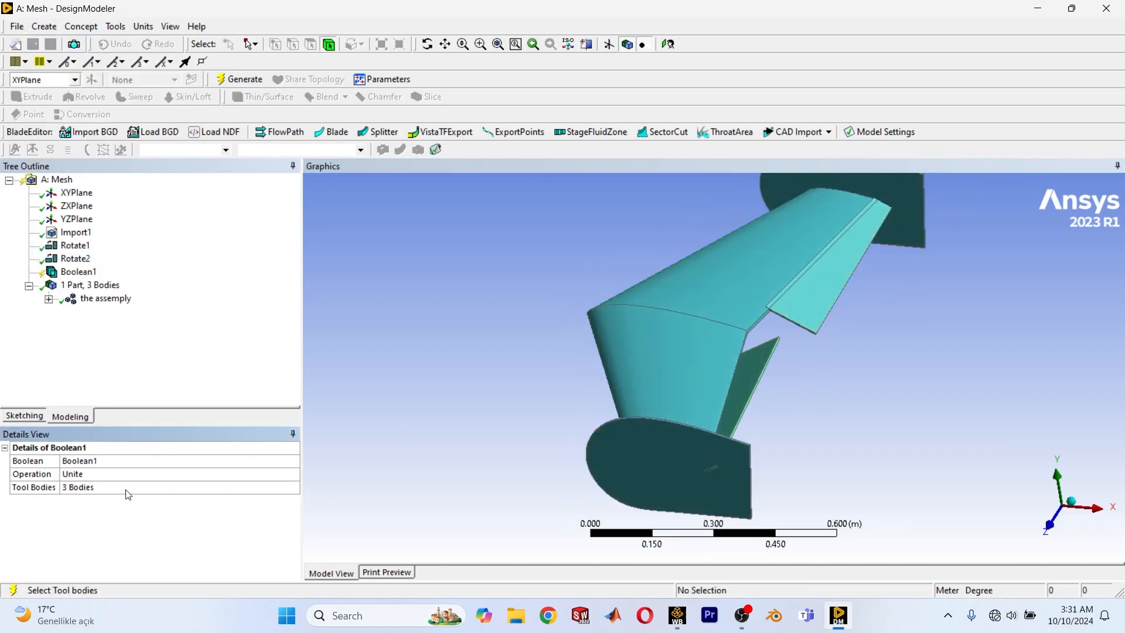
click(248, 85)
scroll(809, 372, down, 2)
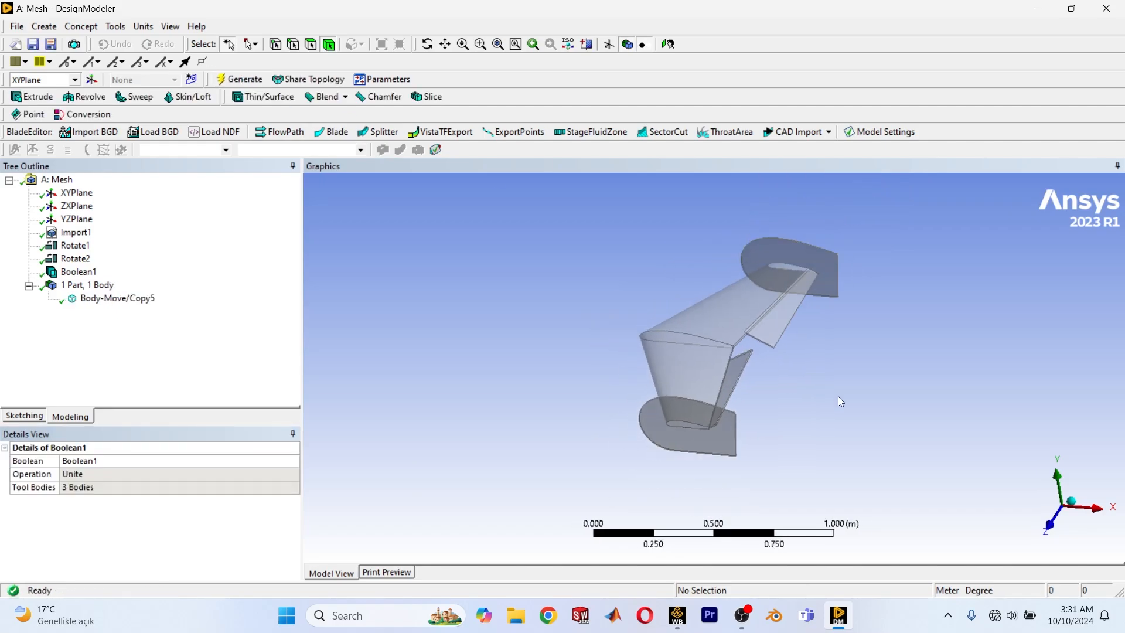
Examine the inner corner of the far flap where it overlaps the wing's trailing edge.
scroll(732, 441, up, 10)
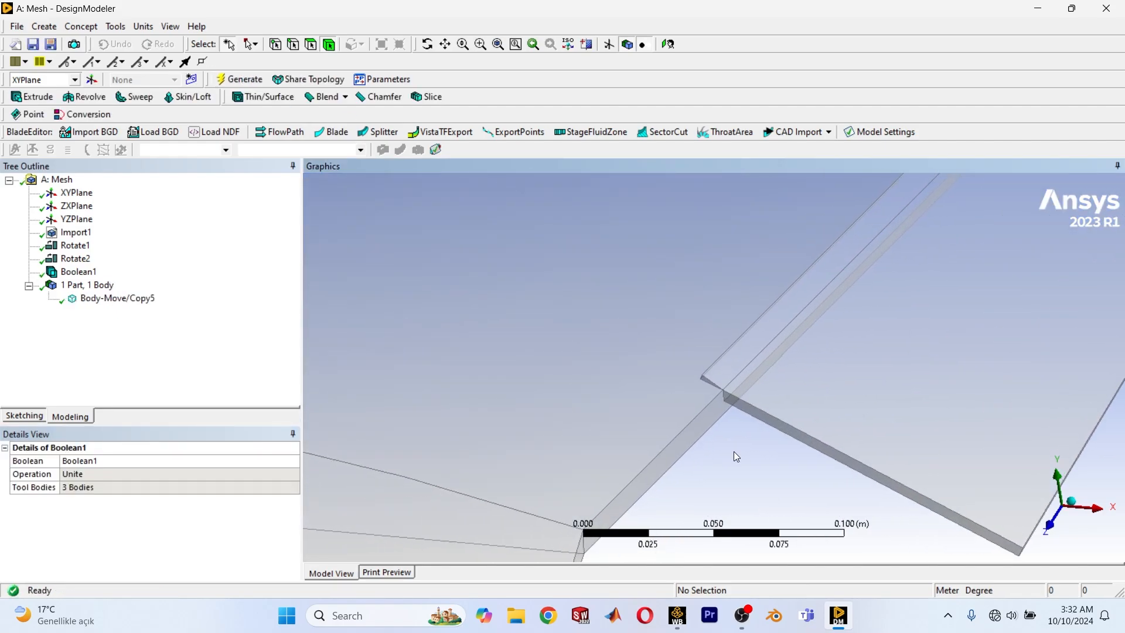
scroll(737, 457, up, 10)
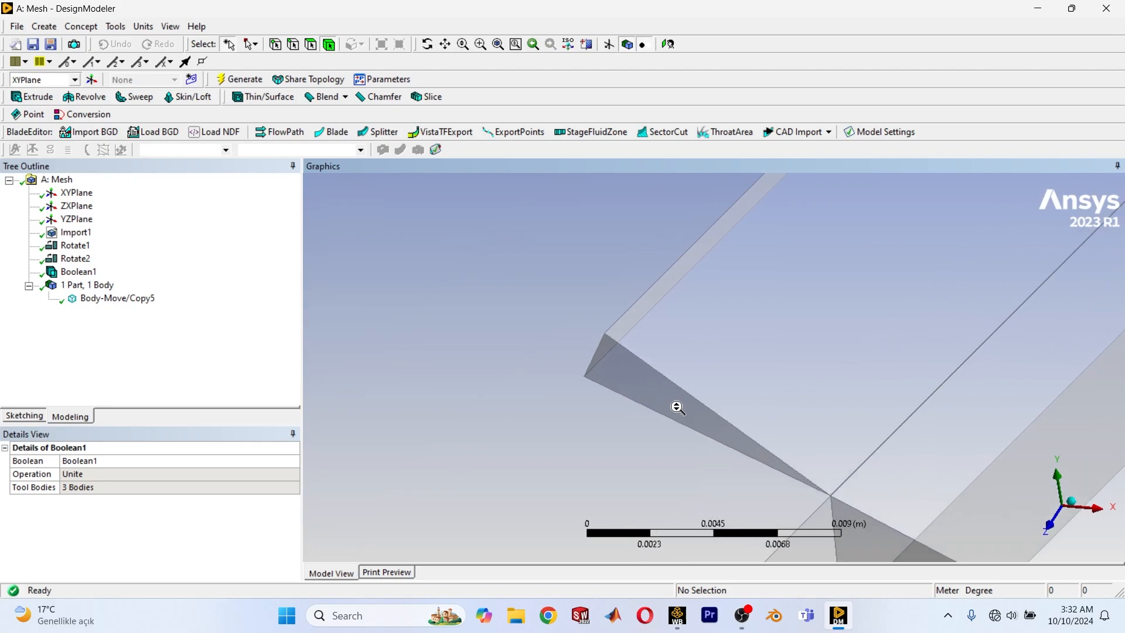
scroll(674, 357, down, 6)
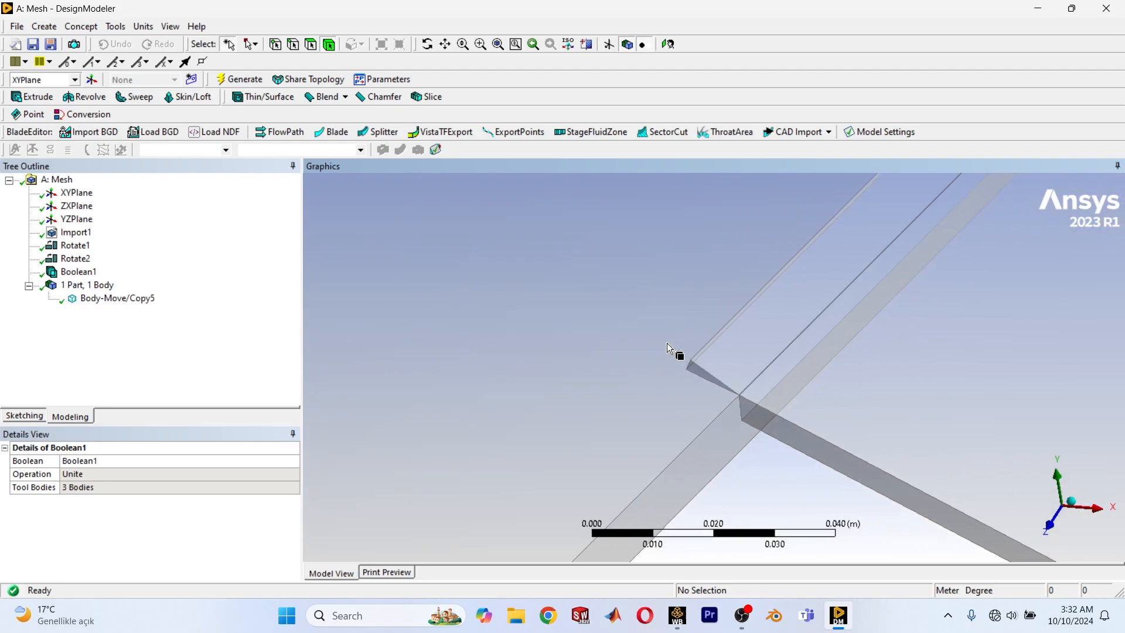
scroll(674, 351, down, 3)
scroll(677, 365, up, 1)
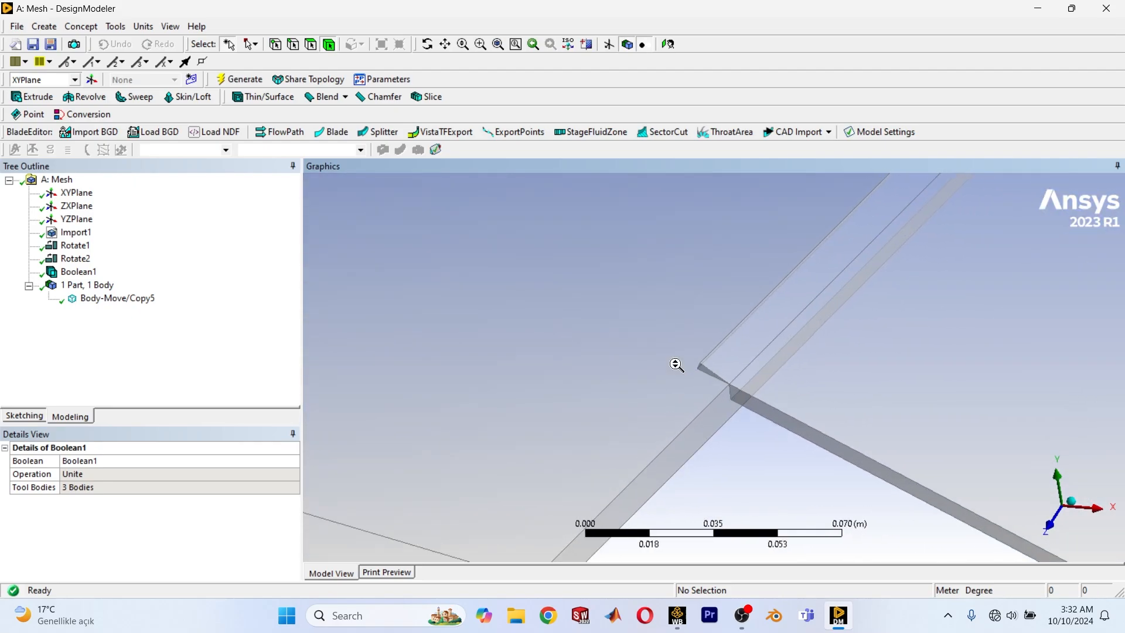
scroll(677, 364, down, 6)
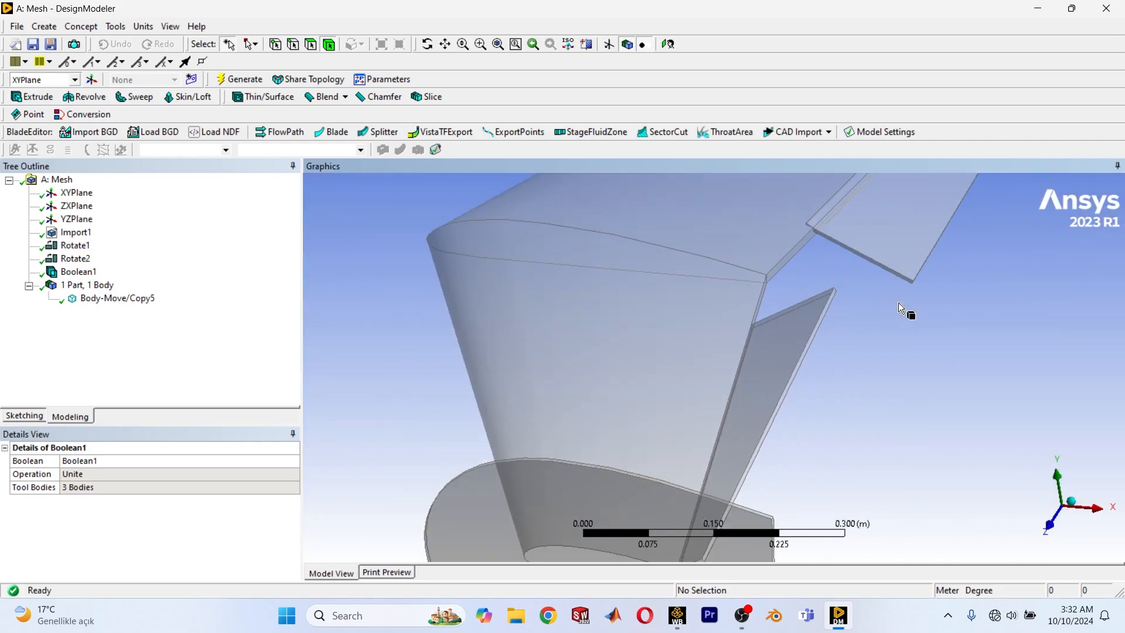
scroll(871, 309, up, 3)
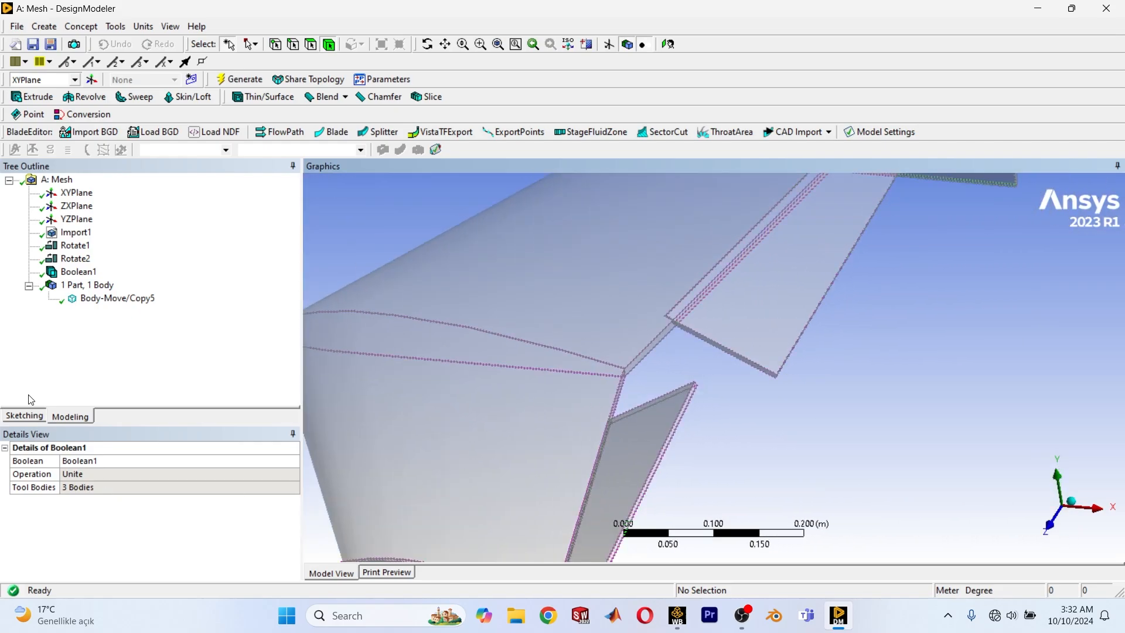
Edit the Boolean feature and change its operation to Intersect.
right_click(56, 279)
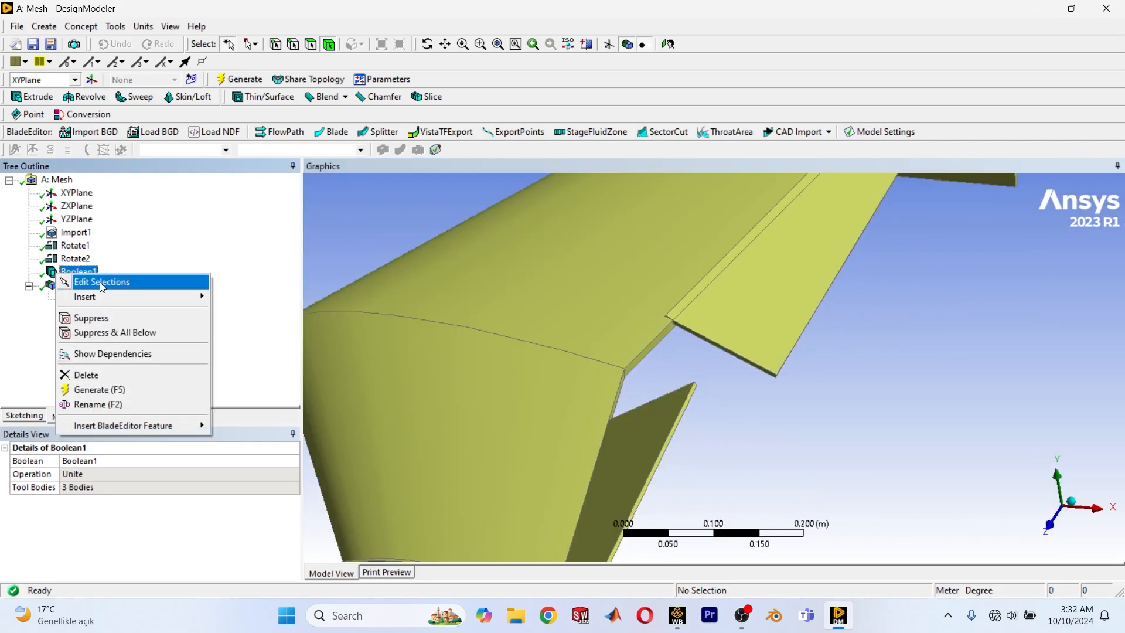
click(99, 282)
click(100, 475)
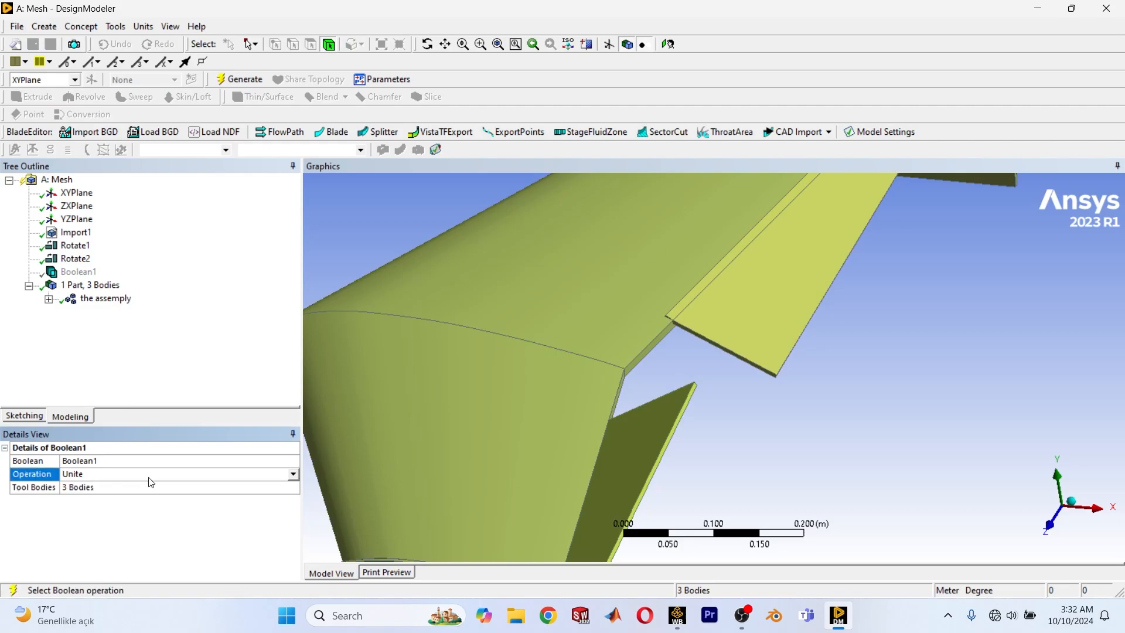
click(296, 475)
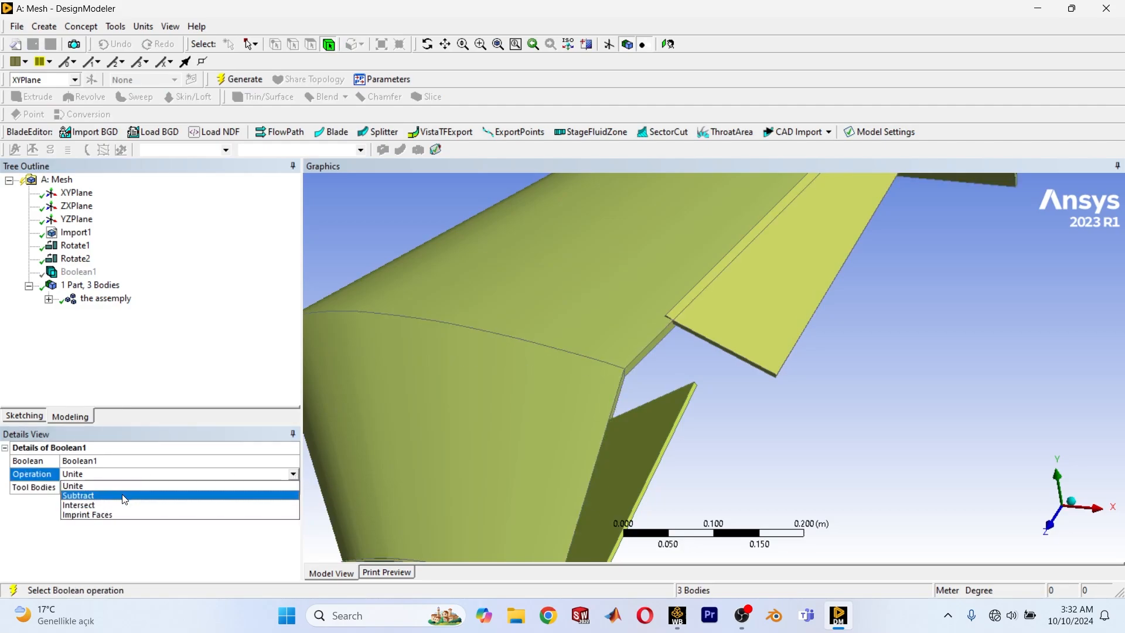
click(88, 505)
scroll(480, 429, down, 5)
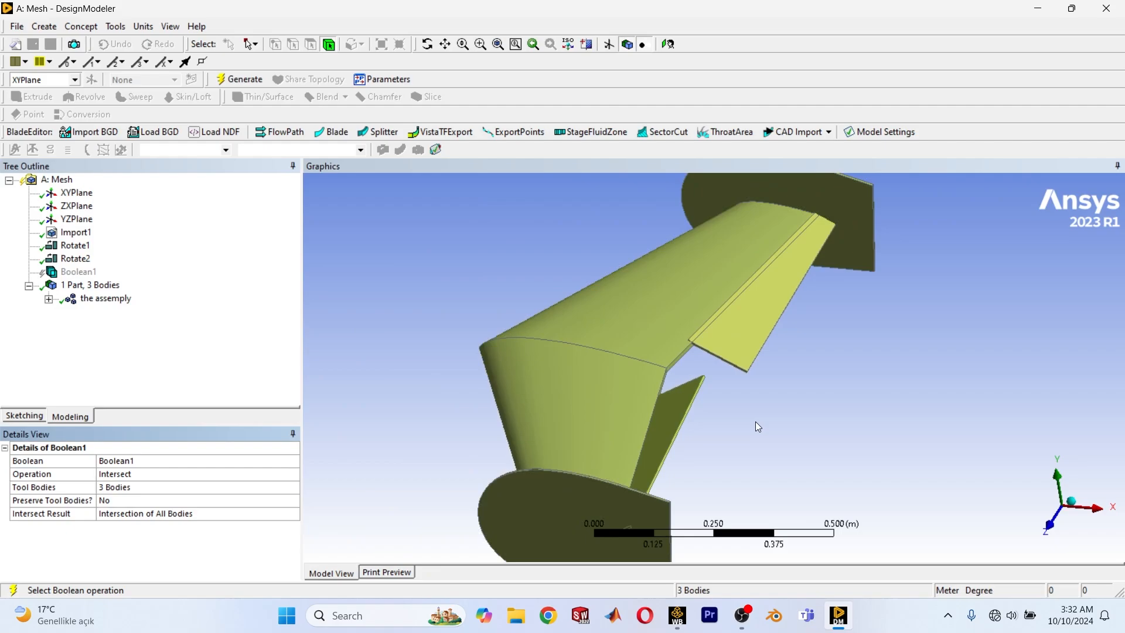
scroll(715, 402, down, 3)
scroll(649, 438, up, 3)
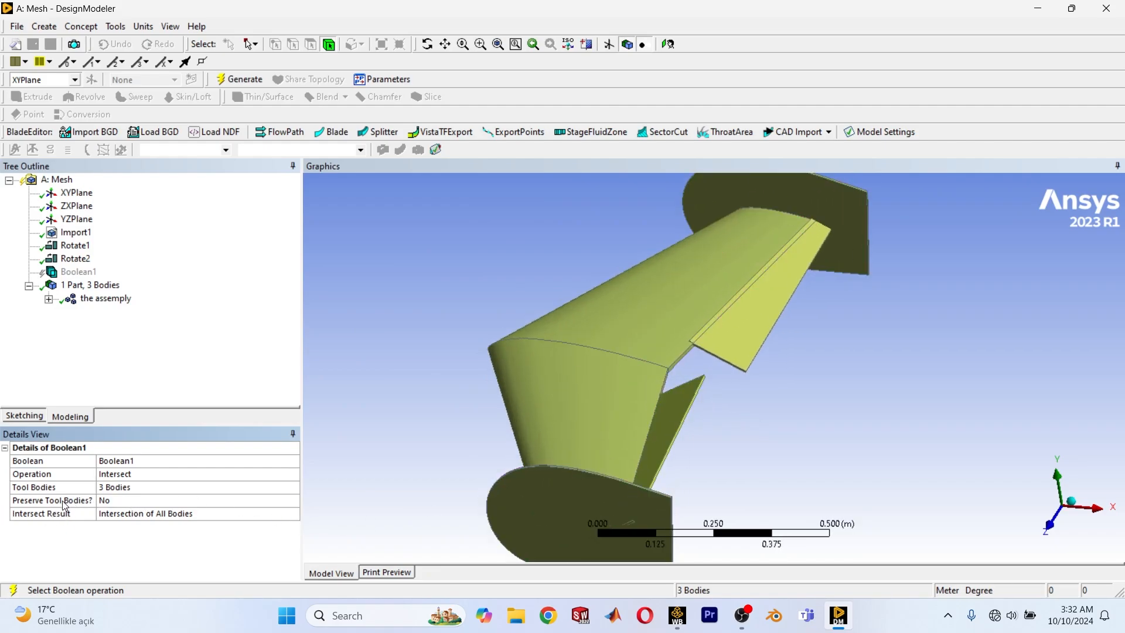
Preserve the Boolean's tool bodies, set the intersect result to Union of All Intersections, and generate it.
double_click(174, 504)
click(281, 518)
click(292, 513)
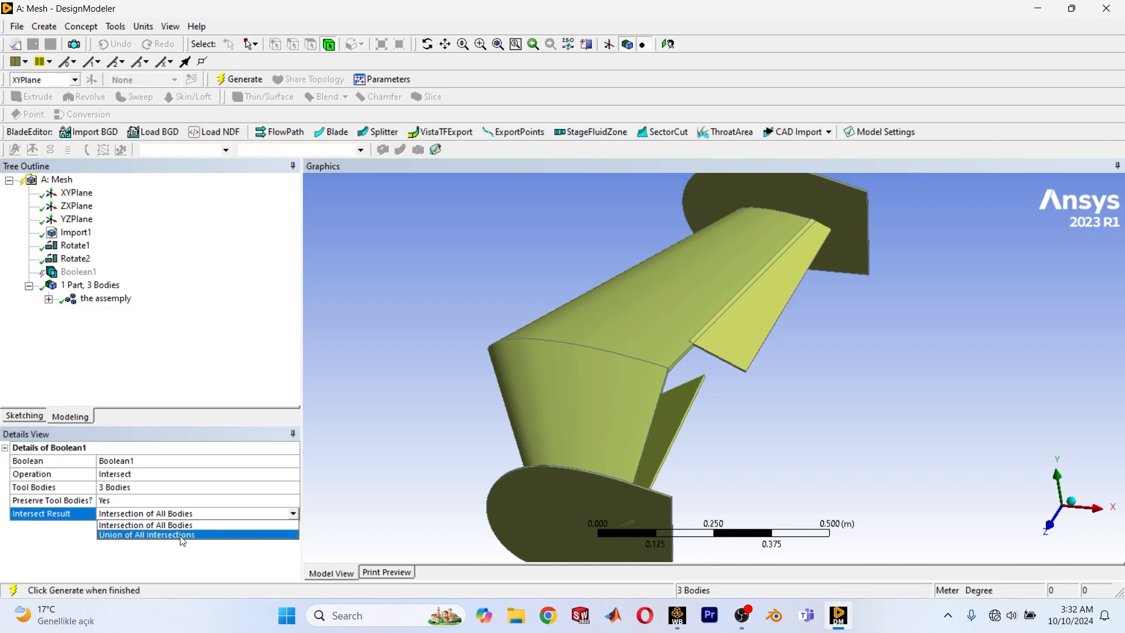
click(146, 534)
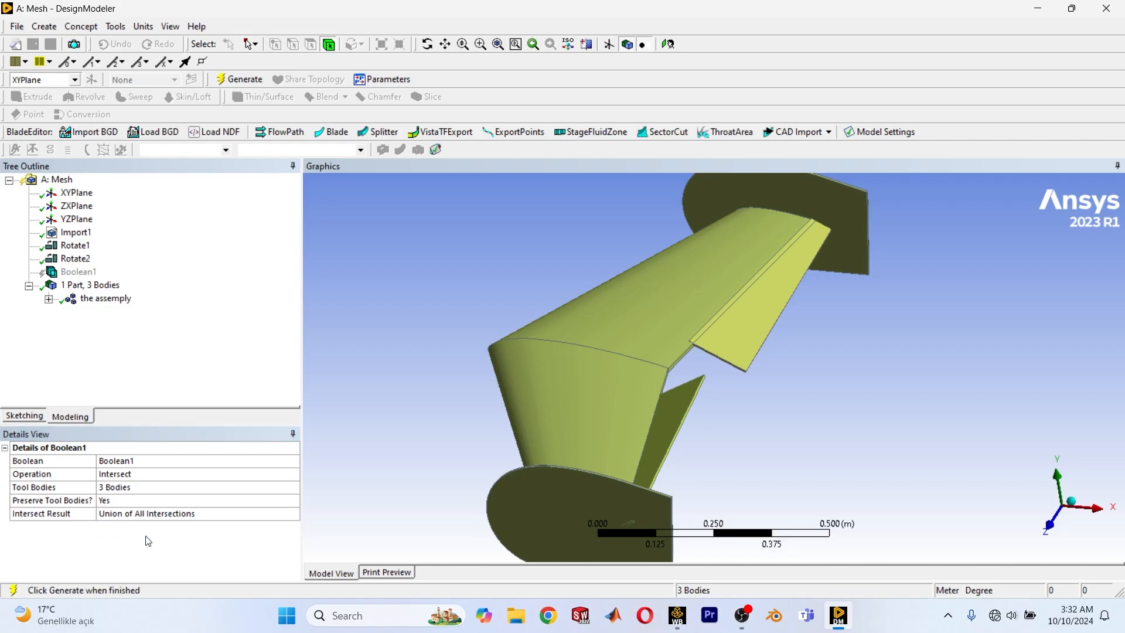
click(246, 79)
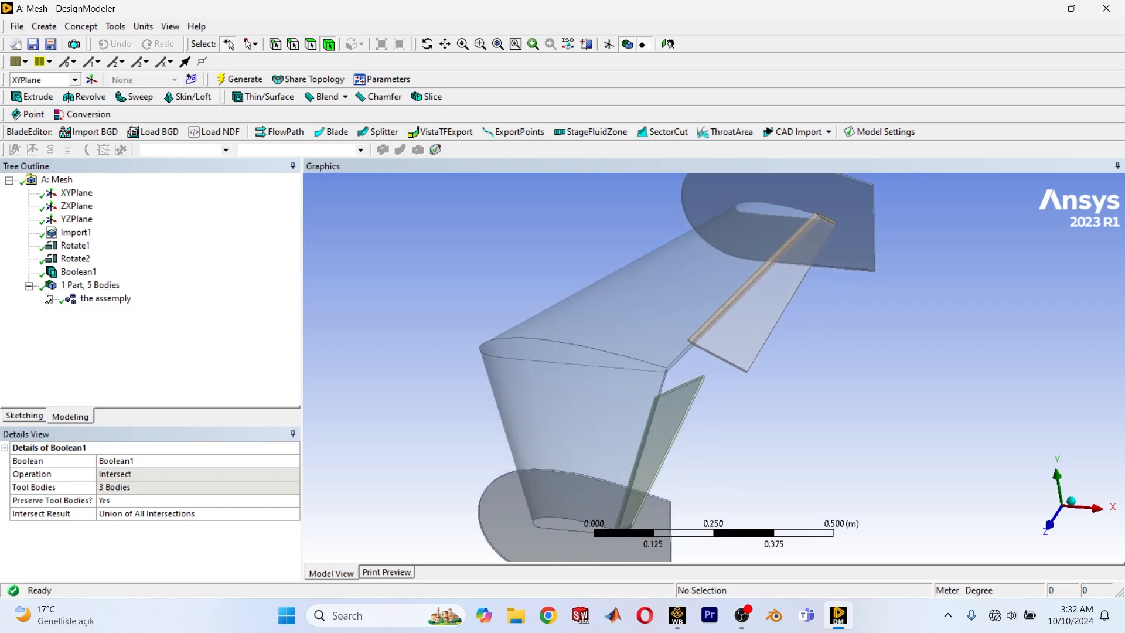
Explode the multibody part "the assemply" into separate parts.
click(106, 298)
right_click(109, 299)
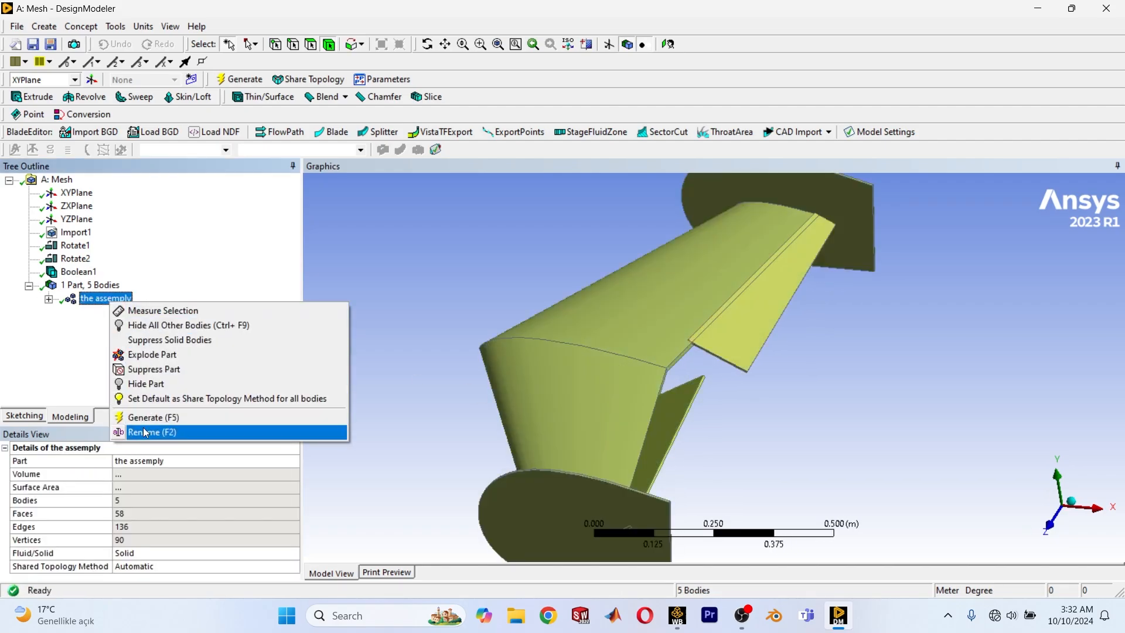
click(151, 354)
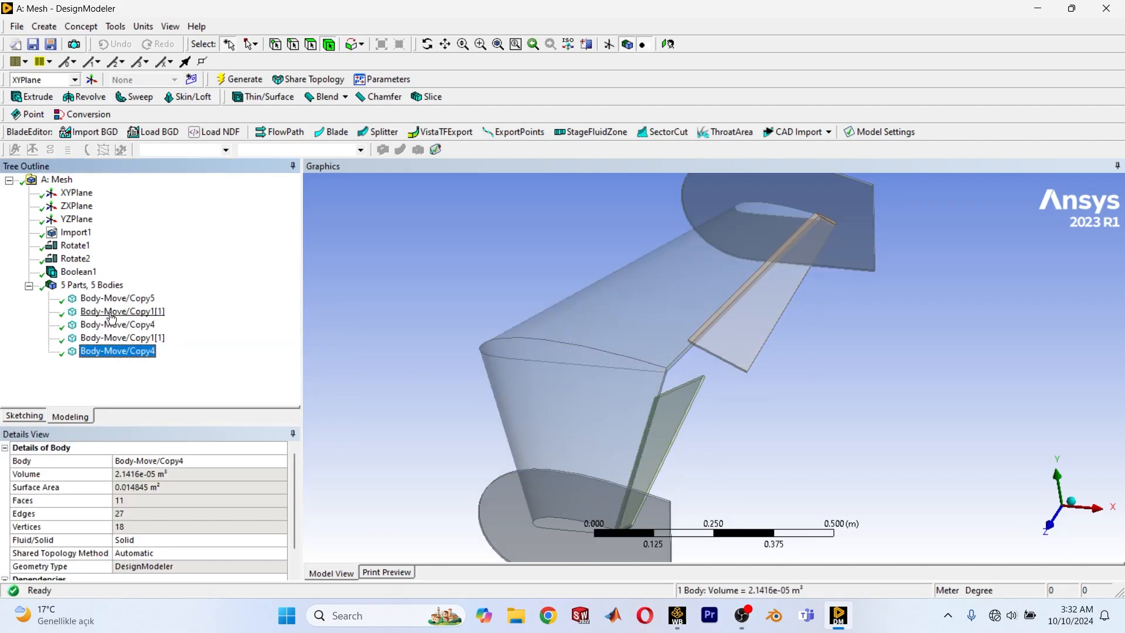
Check what geometry each of the five bodies represents, including the overlap strip at the far flap's inner corner.
click(118, 298)
ctrl+click(114, 311)
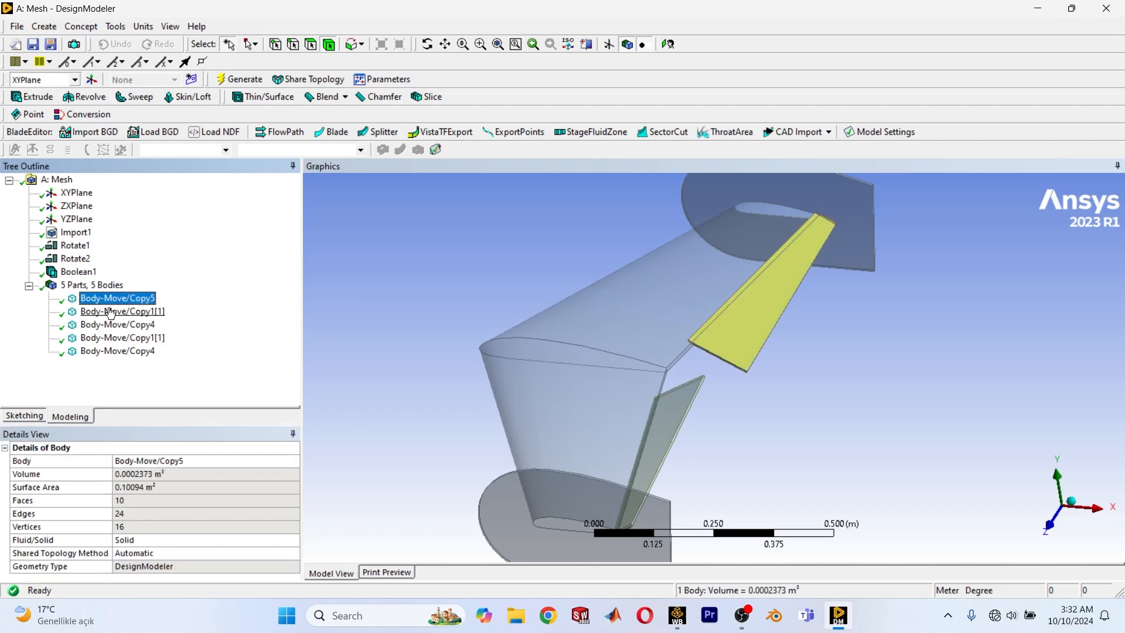
ctrl+click(109, 325)
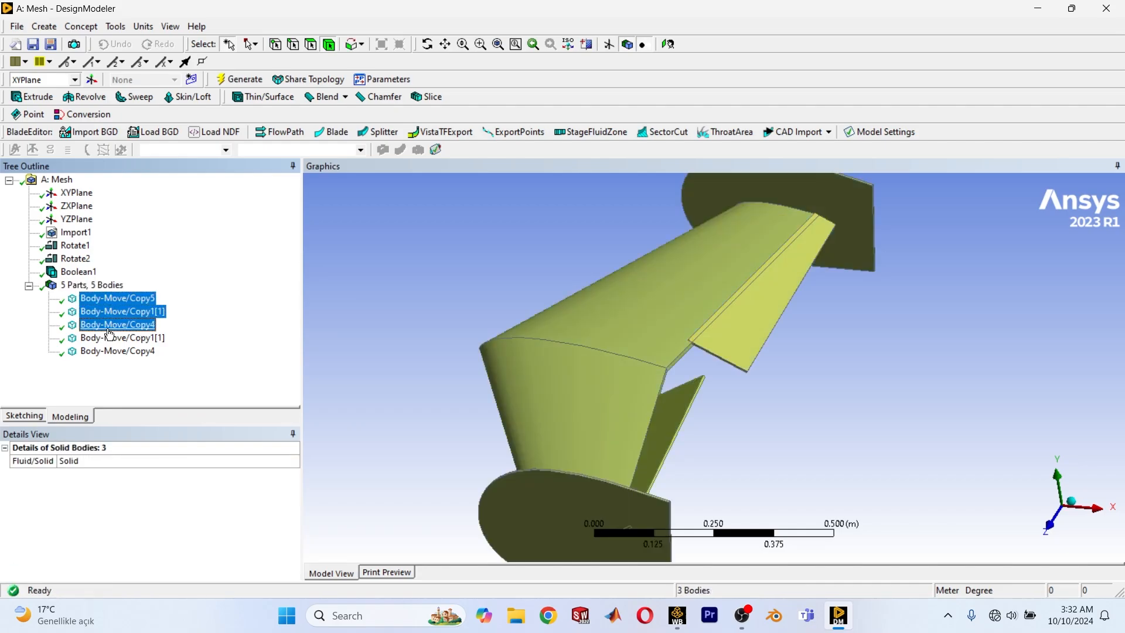
click(108, 339)
click(108, 350)
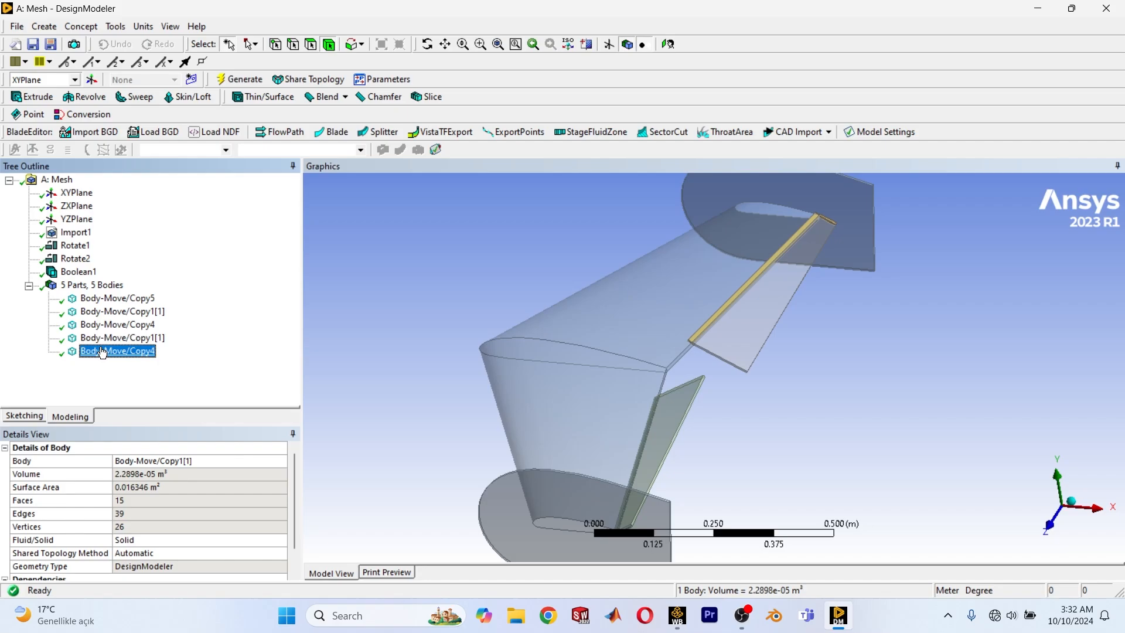
scroll(696, 328, up, 3)
scroll(680, 398, up, 5)
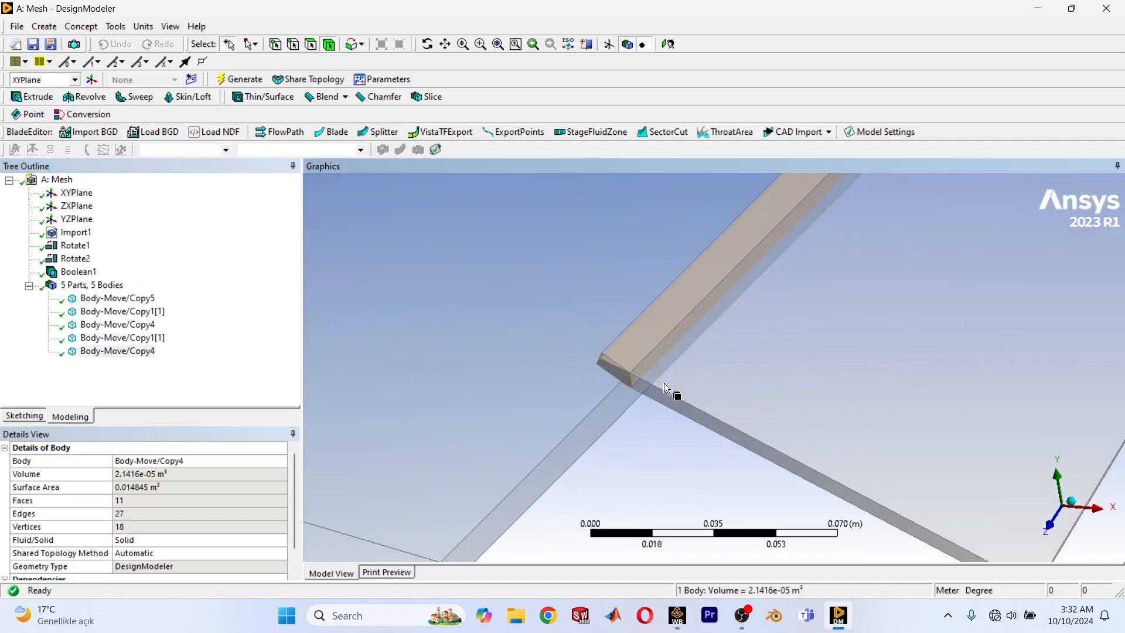
click(630, 343)
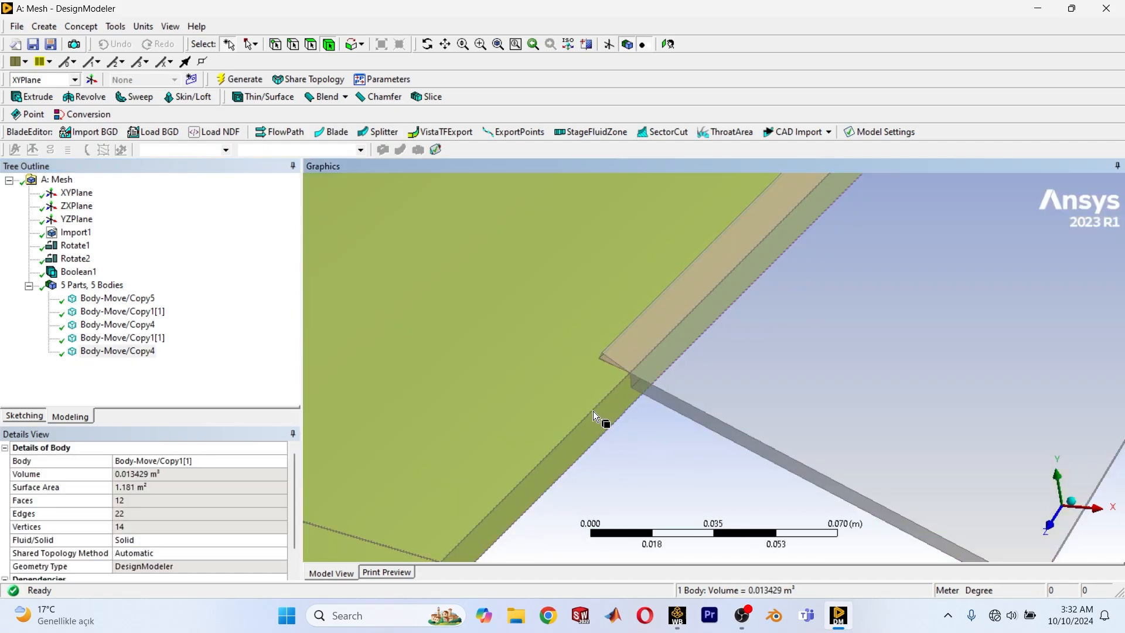
Suppress the two overlap bodies, the second Body-Move/Copy1[1] and the second Body-Move/Copy4.
right_click(107, 350)
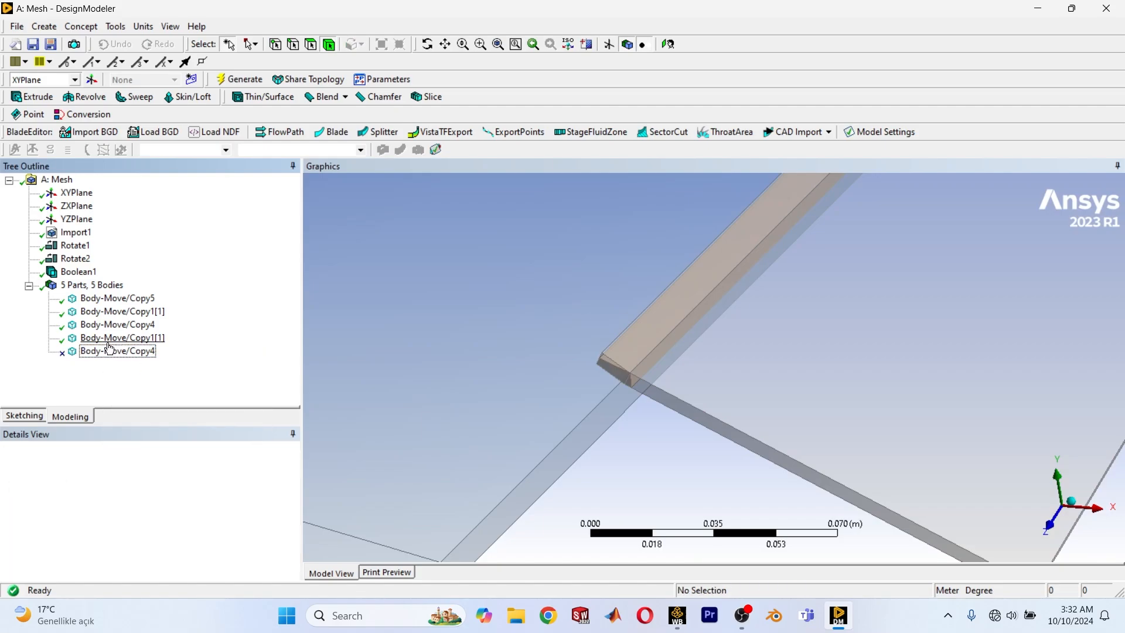
click(117, 338)
right_click(104, 340)
click(146, 407)
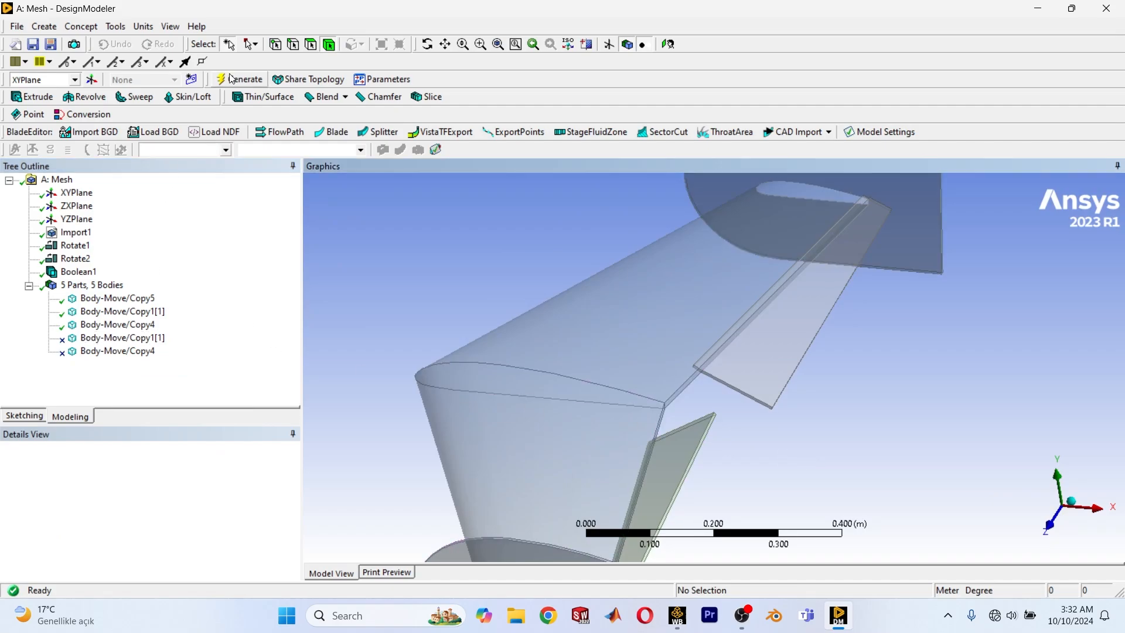
Compare the far flap's inner corner with its suppressed overlap strip at the wing's trailing edge.
scroll(703, 427, up, 6)
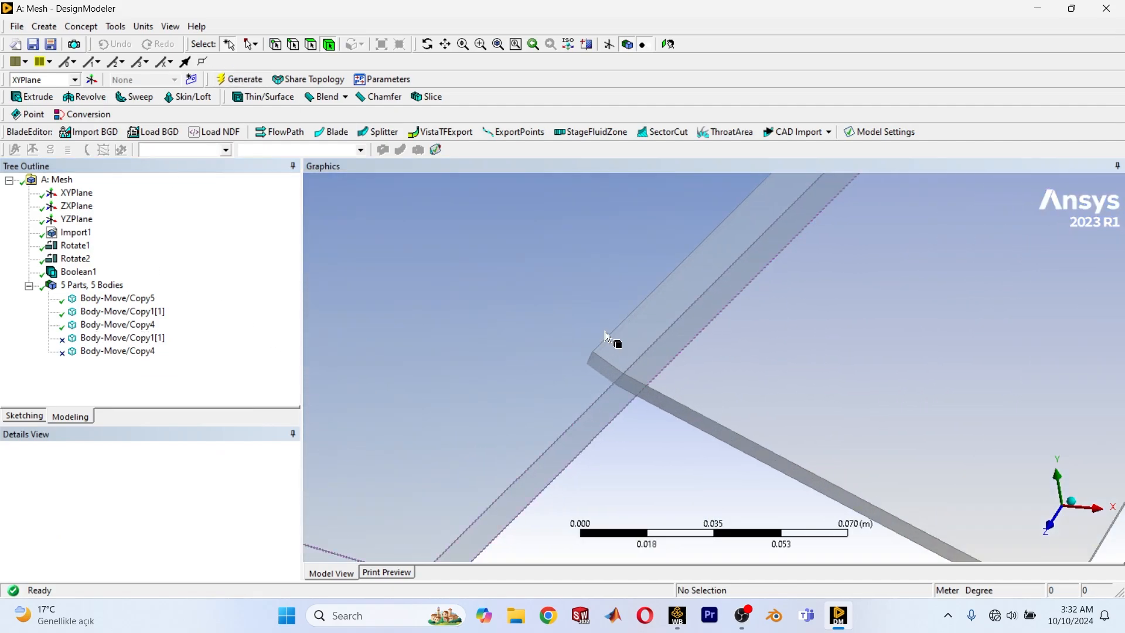
click(605, 331)
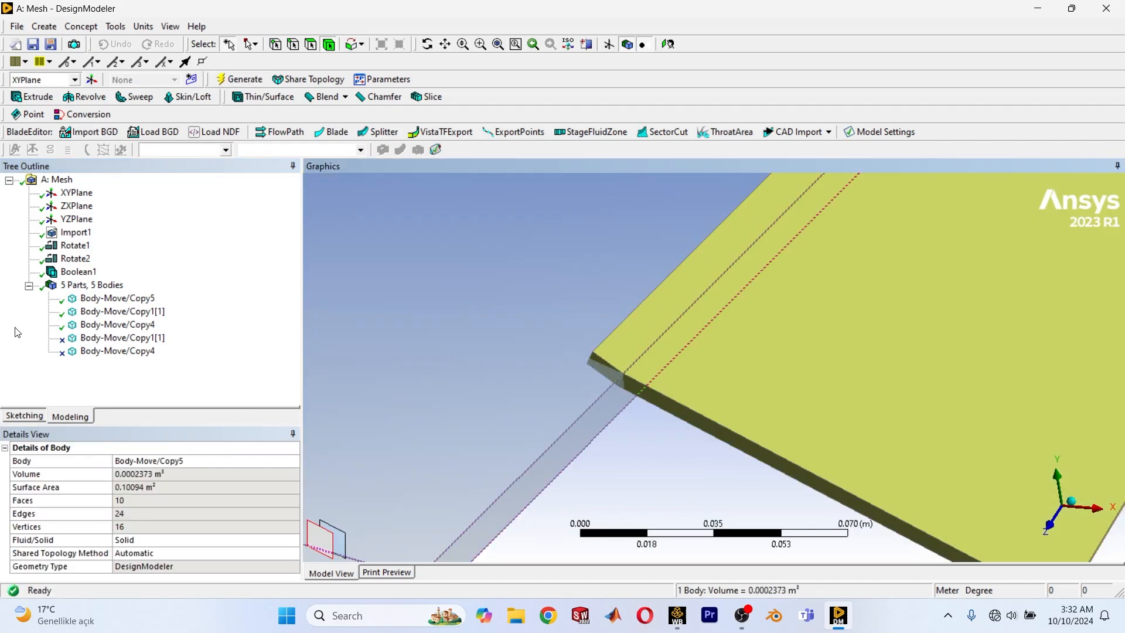
click(97, 339)
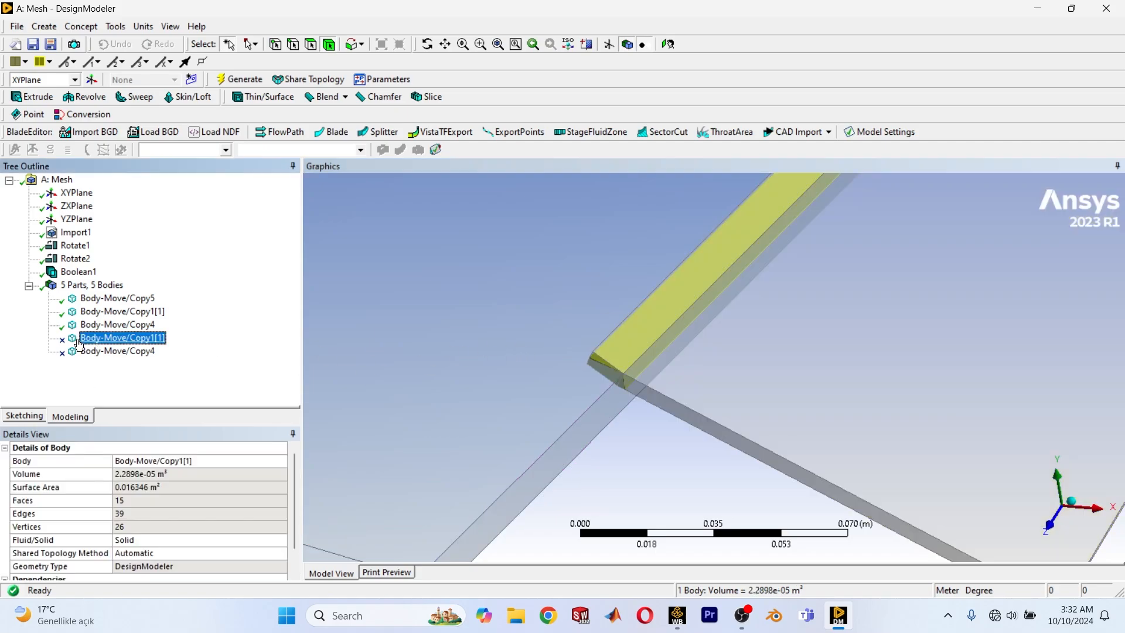
right_click(91, 340)
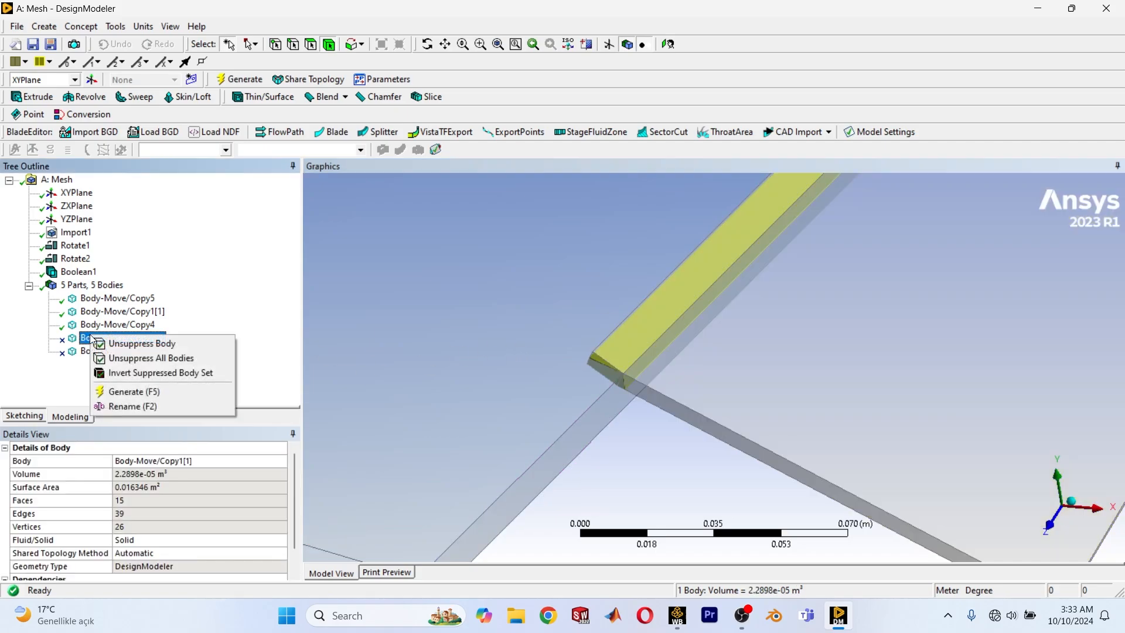
click(628, 497)
scroll(618, 474, down, 2)
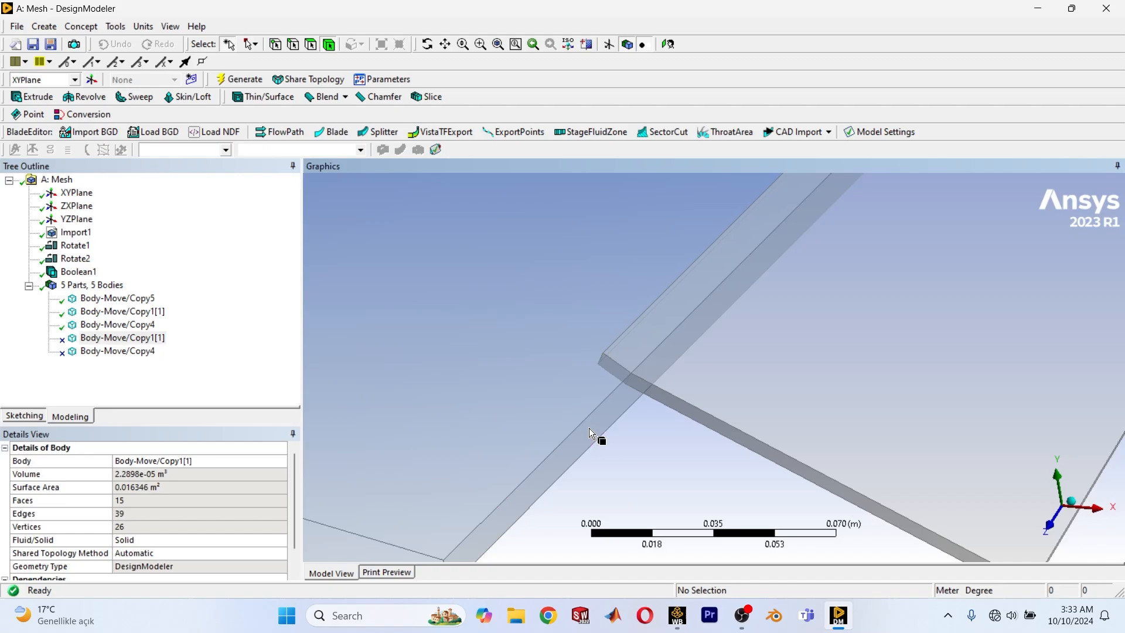
scroll(592, 429, up, 1)
click(97, 340)
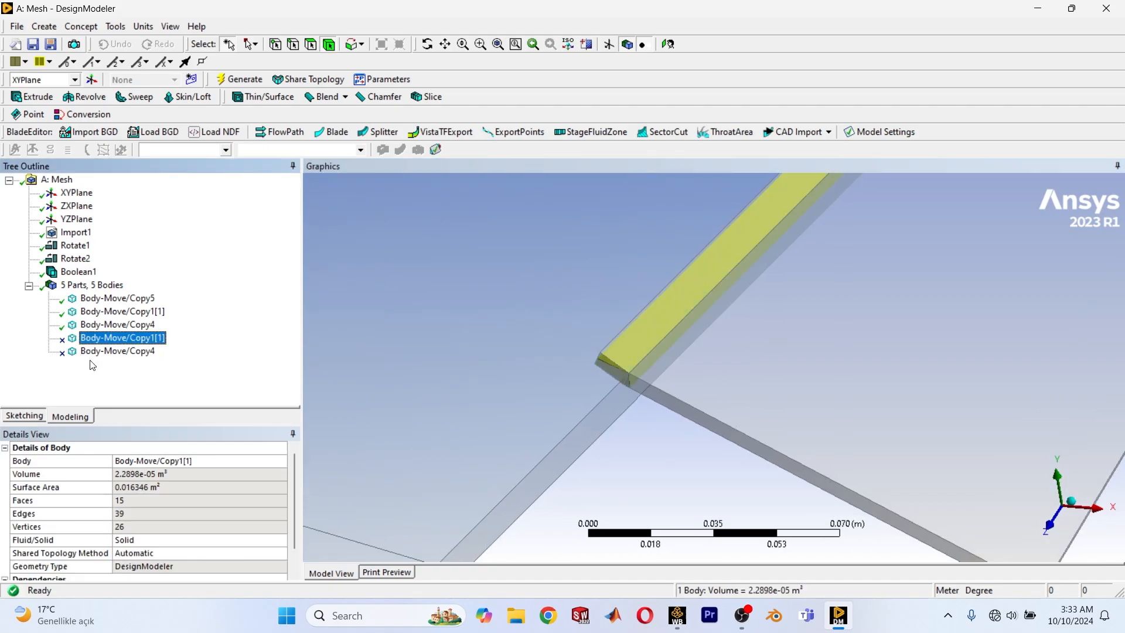
Inspect the suppressed Body-Move/Copy4 overlap body along the near flap and its corner.
click(97, 350)
scroll(765, 379, down, 1)
scroll(685, 260, down, 2)
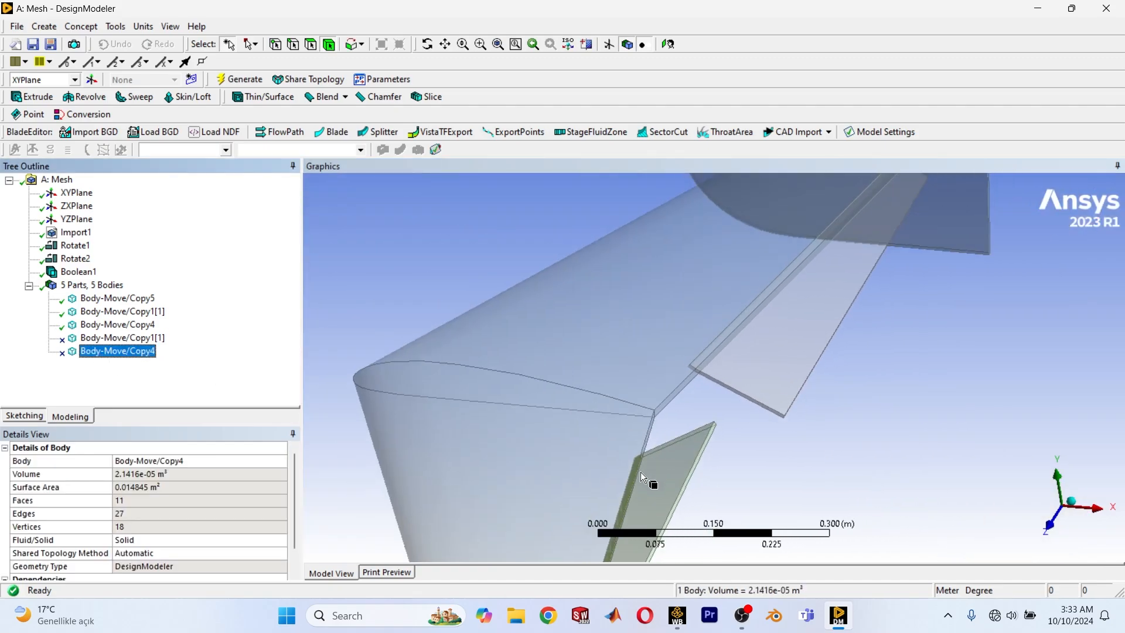
scroll(607, 473, up, 4)
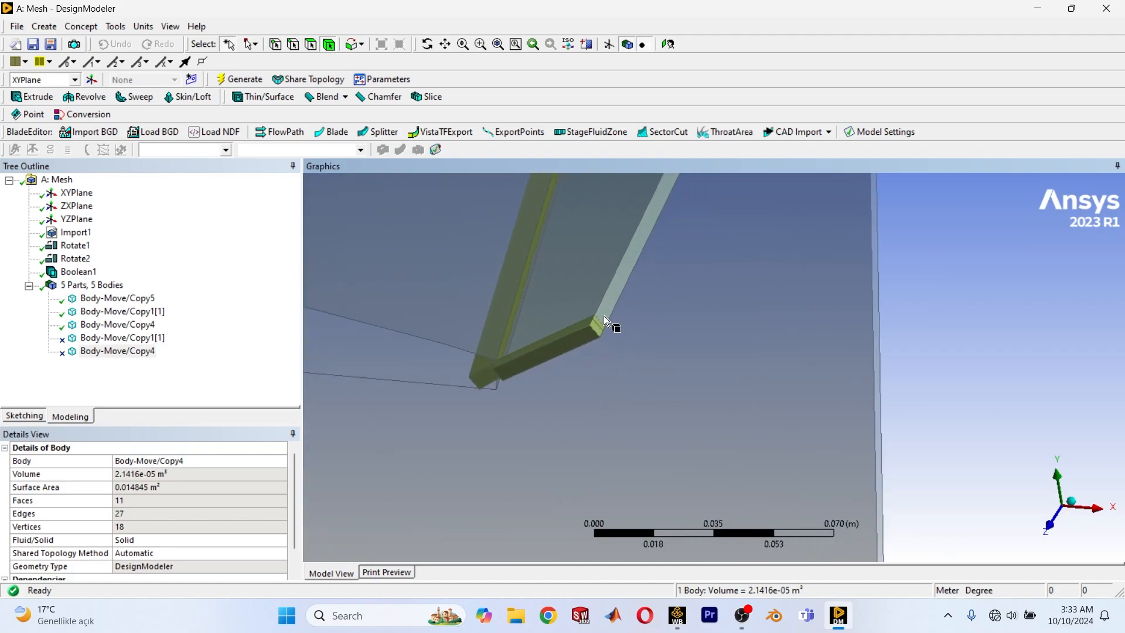
scroll(677, 304, down, 4)
mouse_move(677, 305)
middle_down()
mouse_move(613, 387)
mouse_move(687, 315)
middle_up()
scroll(688, 315, down, 6)
scroll(732, 274, up, 2)
ctrl+middle_drag(733, 275, 599, 366)
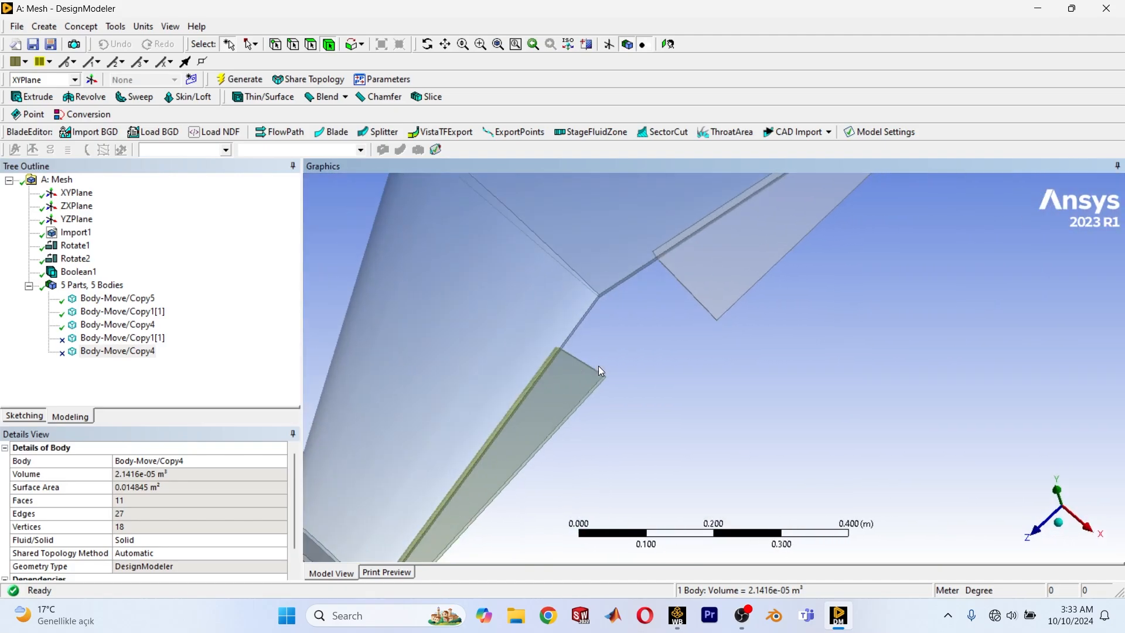
Examine the inner corners of both flaps where they meet the wing's trailing edge from several angles.
scroll(713, 303, up, 1)
ctrl+middle_drag(713, 302, 683, 364)
scroll(679, 318, up, 4)
ctrl+middle_drag(678, 317, 709, 354)
scroll(708, 354, up, 3)
scroll(703, 375, up, 2)
ctrl+middle_drag(682, 410, 560, 347)
scroll(560, 346, down, 1)
ctrl+middle_drag(440, 318, 740, 418)
scroll(618, 328, up, 2)
scroll(621, 328, up, 2)
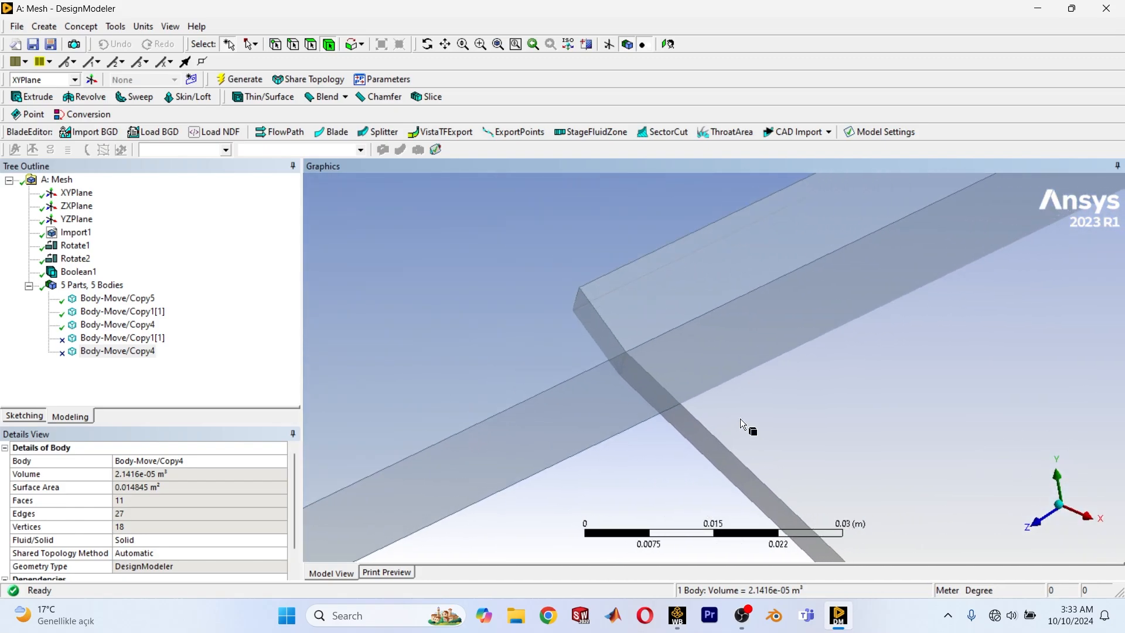
middle_drag(668, 375, 732, 346)
scroll(732, 347, down, 7)
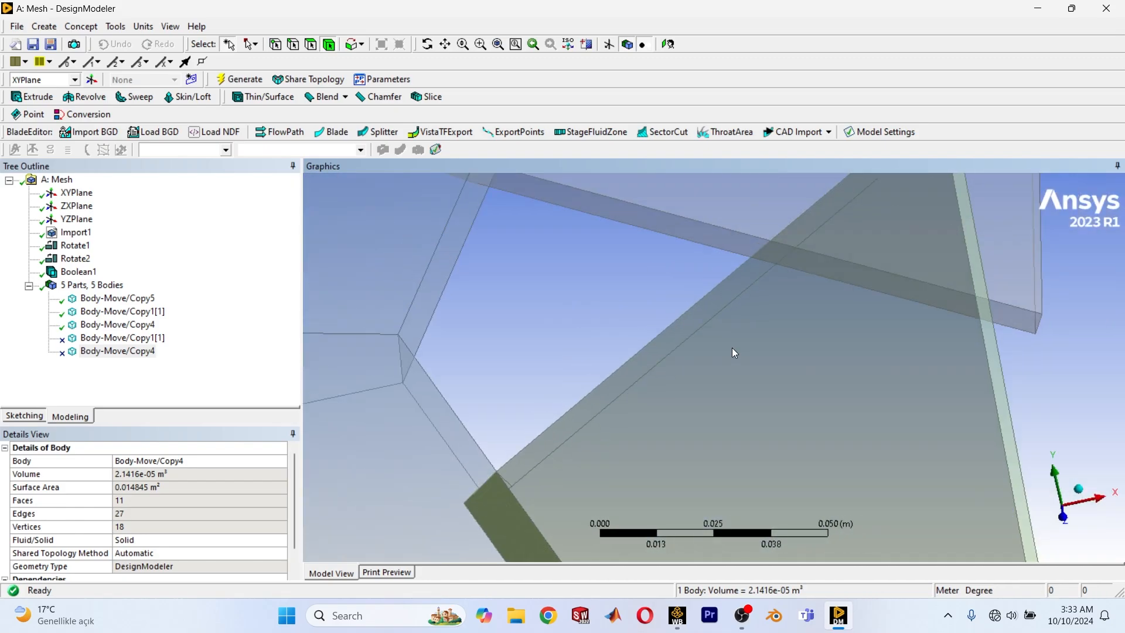
Examine the flap deflections from the side, including how the far flap body sits inside the wing.
click(1068, 518)
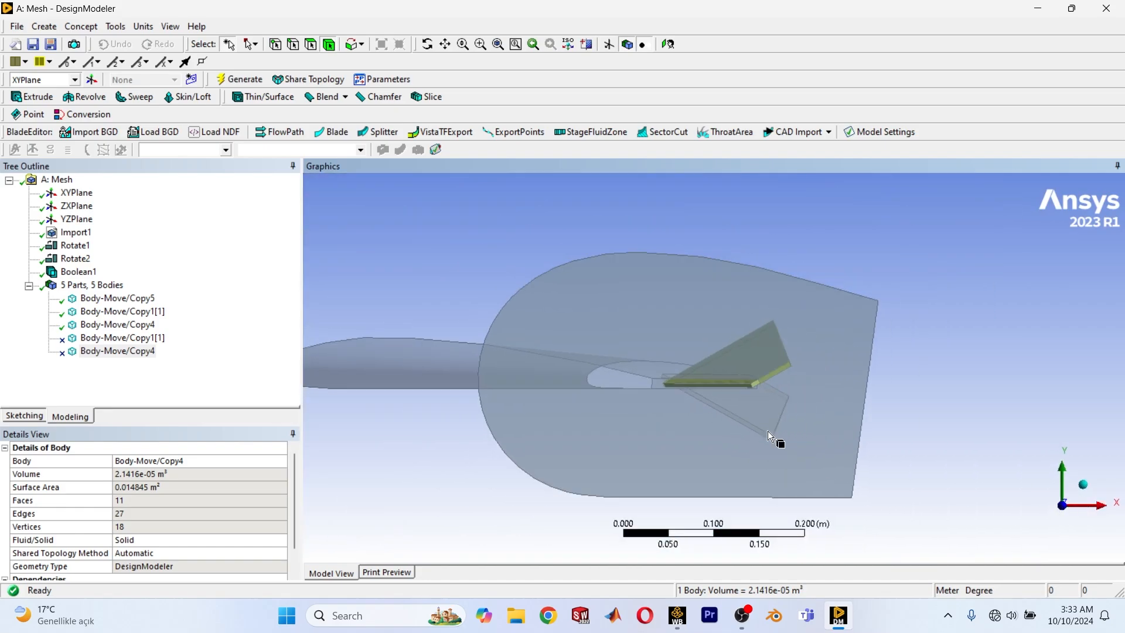
ctrl+middle_drag(908, 423, 667, 369)
click(979, 408)
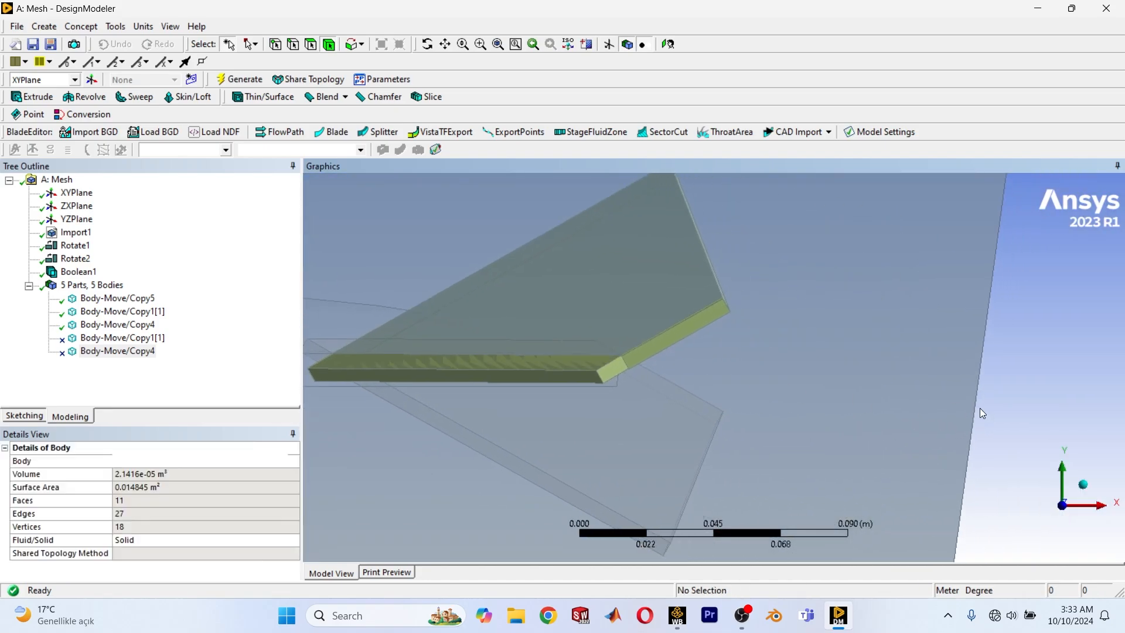
scroll(653, 397, down, 3)
ctrl+middle_drag(594, 389, 643, 378)
scroll(608, 304, up, 4)
ctrl+middle_drag(608, 304, 701, 443)
scroll(651, 353, up, 2)
click(650, 355)
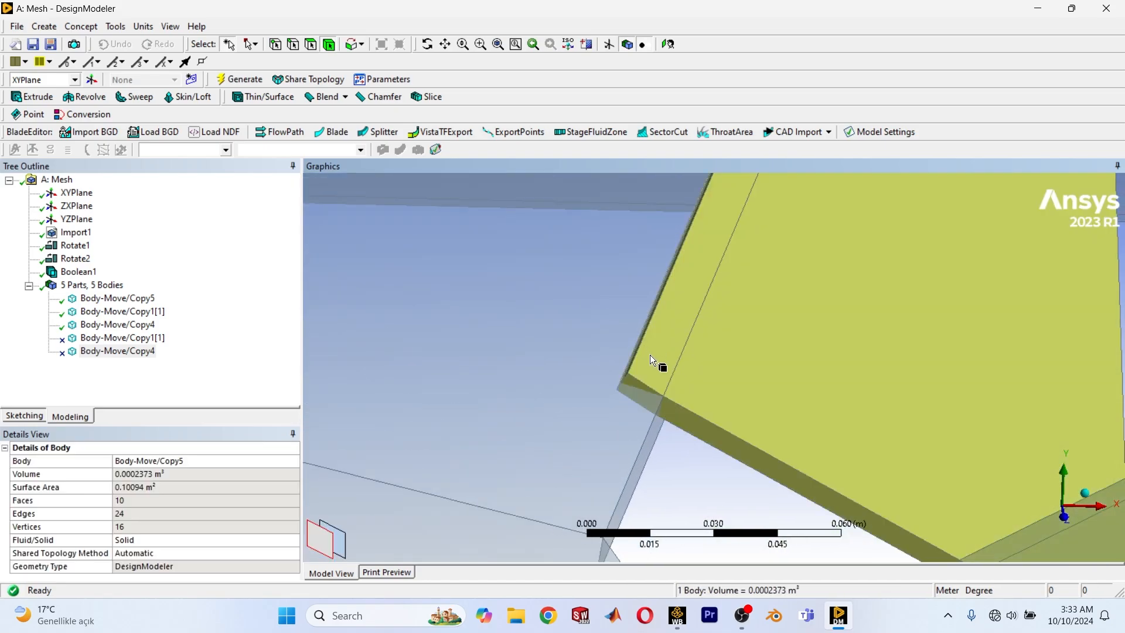
middle_drag(674, 405, 691, 386)
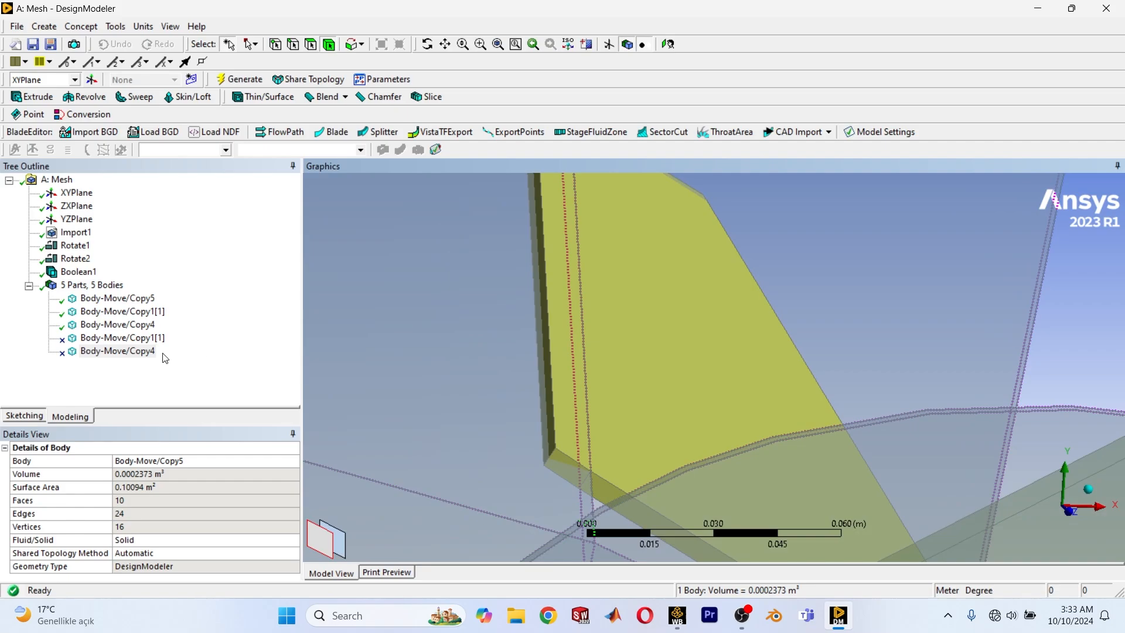
Unsuppress all bodies of the model.
click(112, 351)
right_click(112, 354)
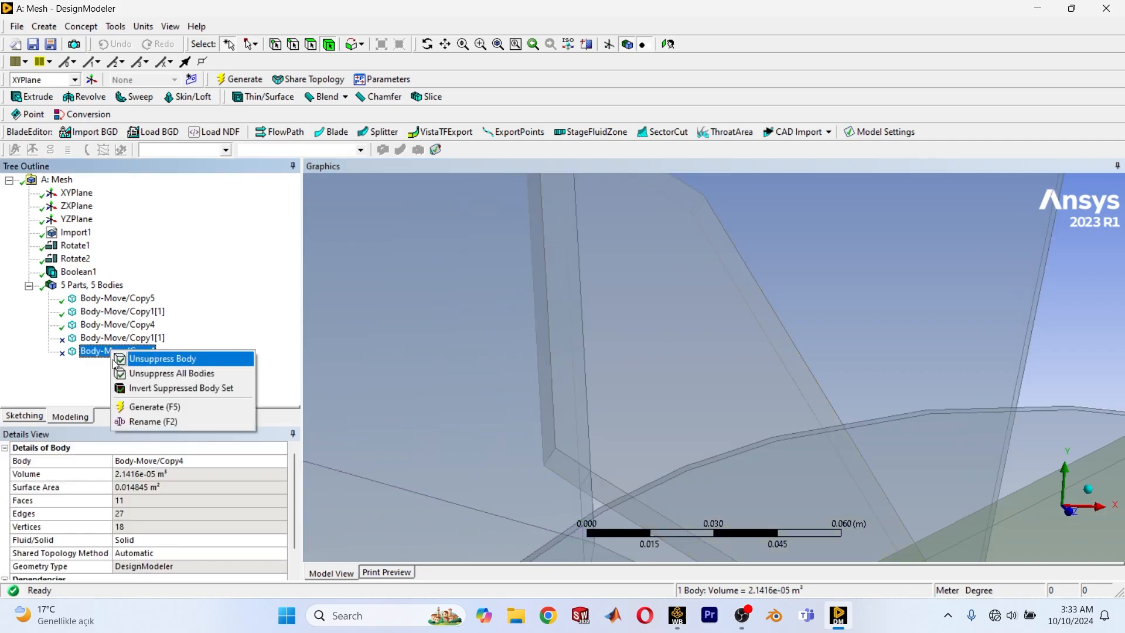
click(171, 375)
Examine the far flap and its overlap strips along the trailing edge and end plate from several angles.
scroll(512, 350, down, 3)
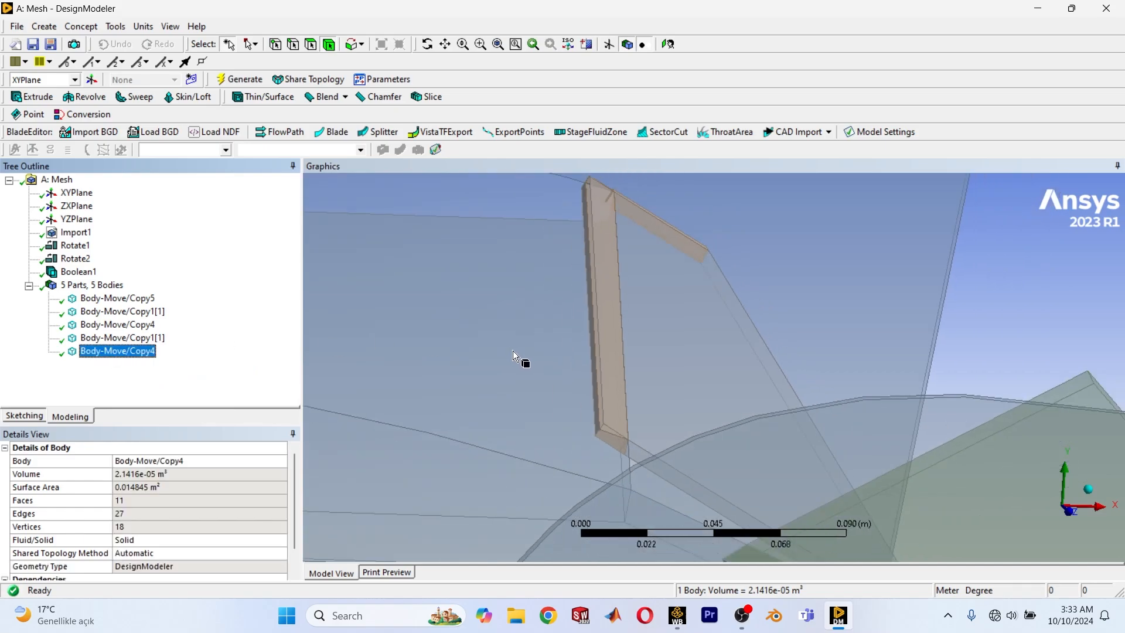
scroll(606, 444, up, 4)
scroll(563, 441, down, 2)
click(581, 409)
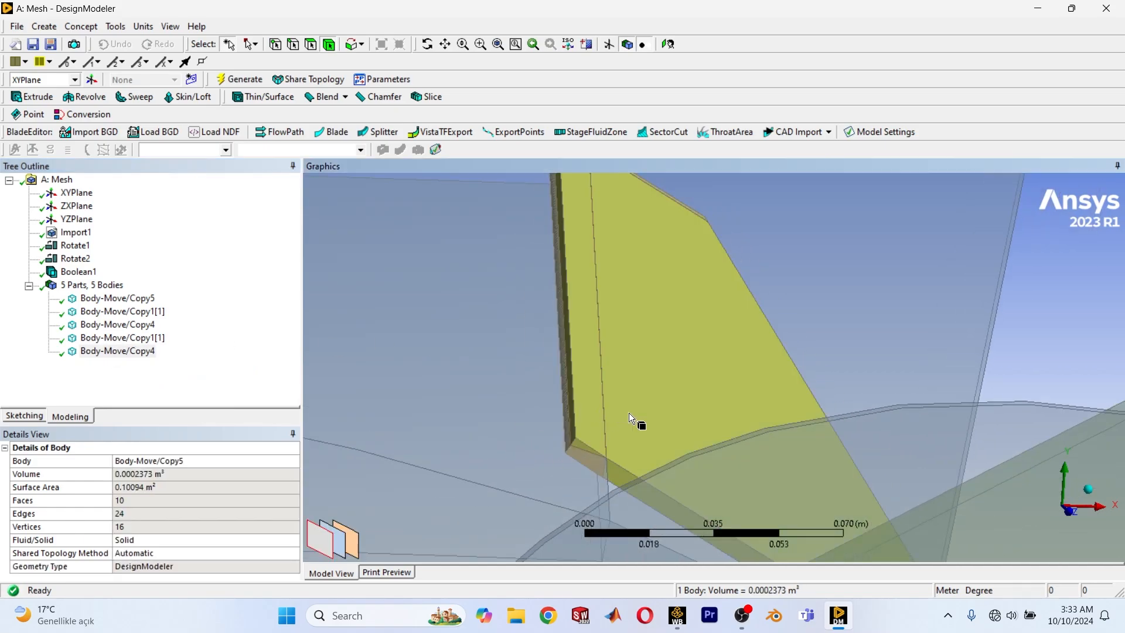
middle_drag(624, 416, 540, 426)
scroll(638, 438, down, 3)
scroll(668, 457, up, 3)
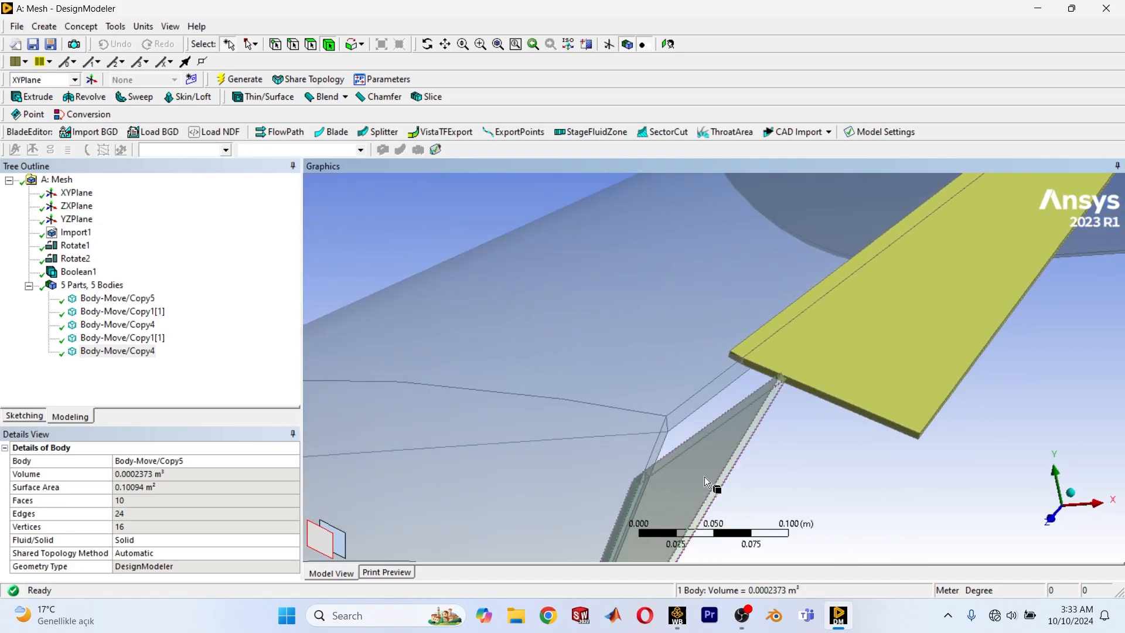
ctrl+middle_drag(716, 431, 621, 419)
scroll(760, 307, down, 3)
scroll(621, 419, up, 2)
scroll(621, 420, down, 2)
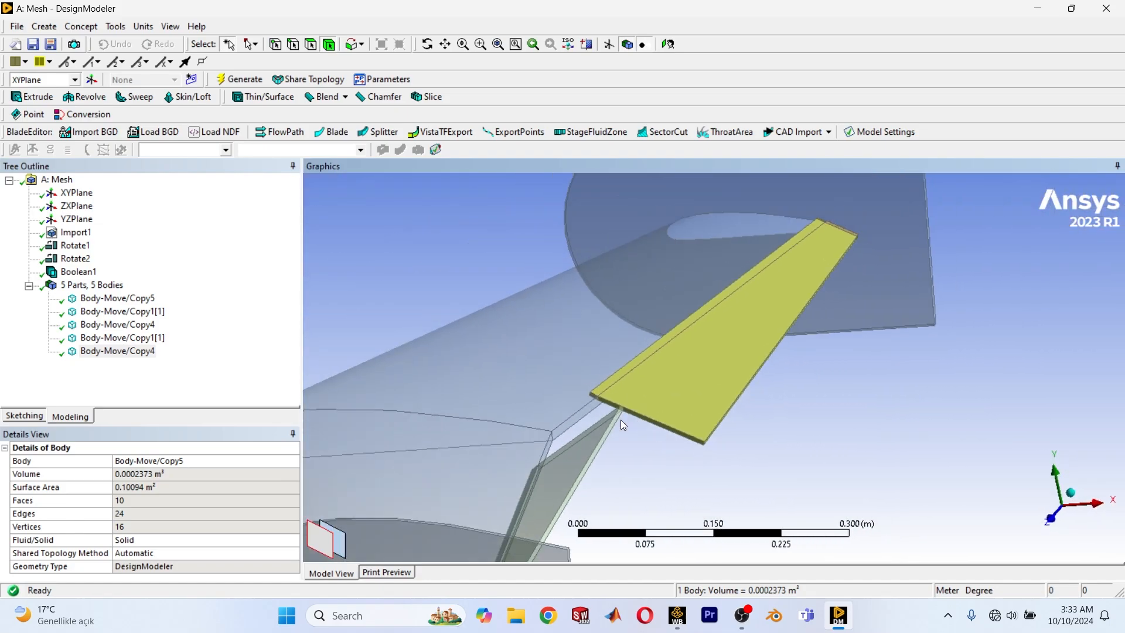
click(656, 493)
middle_drag(657, 492, 572, 356)
scroll(572, 356, up, 6)
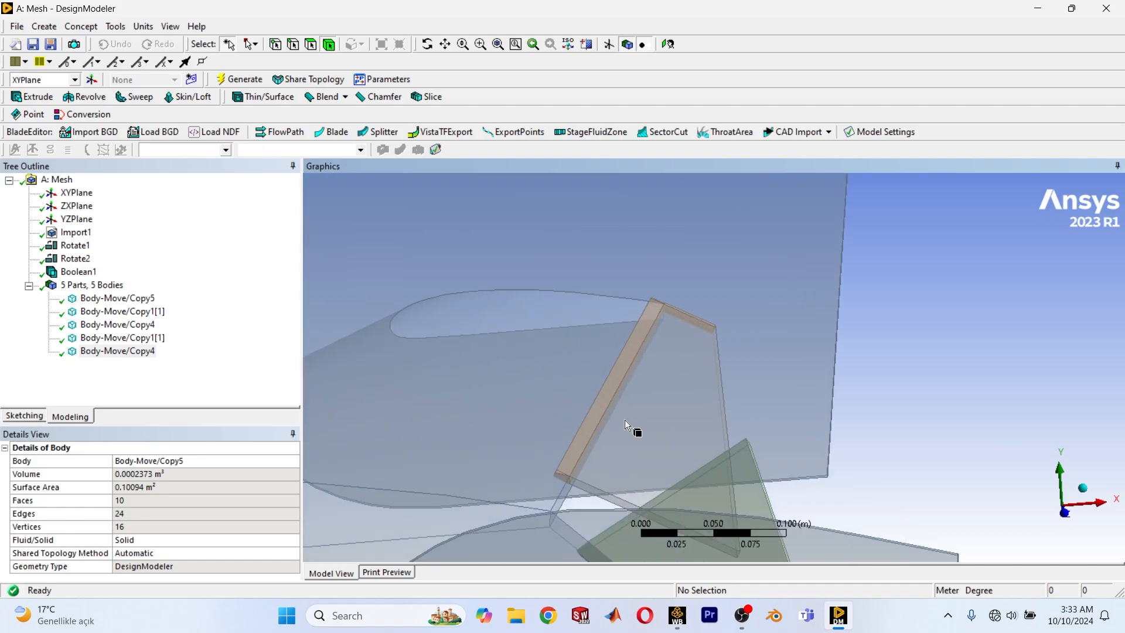
click(589, 413)
click(915, 376)
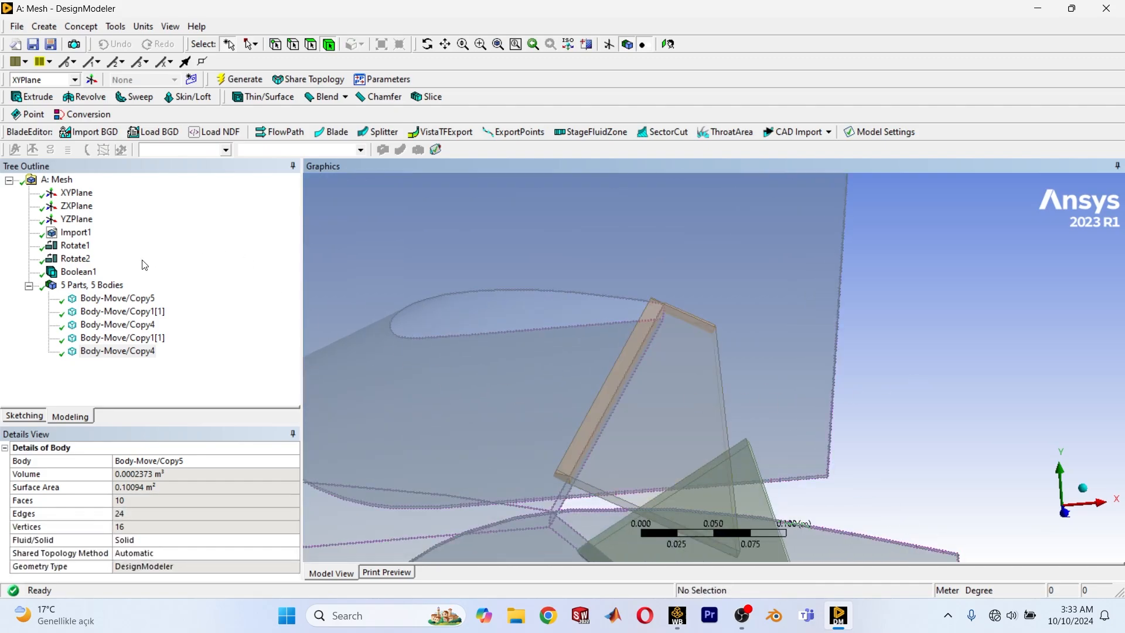
Edit the Boolean1 feature, set its intersect result to Intersection of All Bodies, and generate it.
click(75, 273)
right_click(72, 277)
click(106, 284)
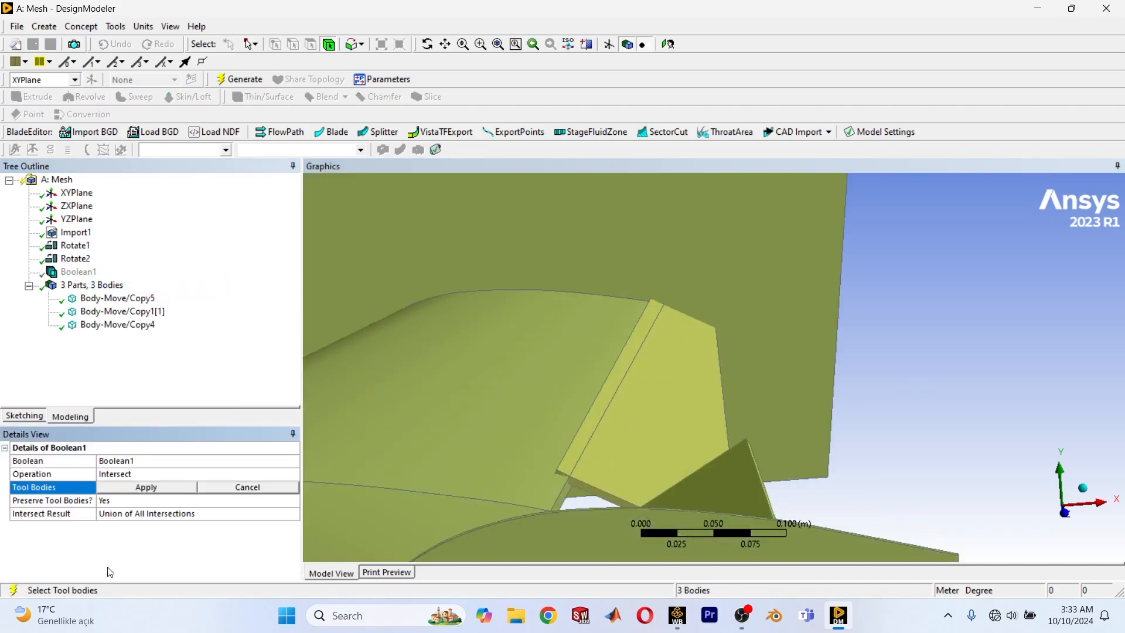
click(135, 518)
click(293, 514)
click(119, 528)
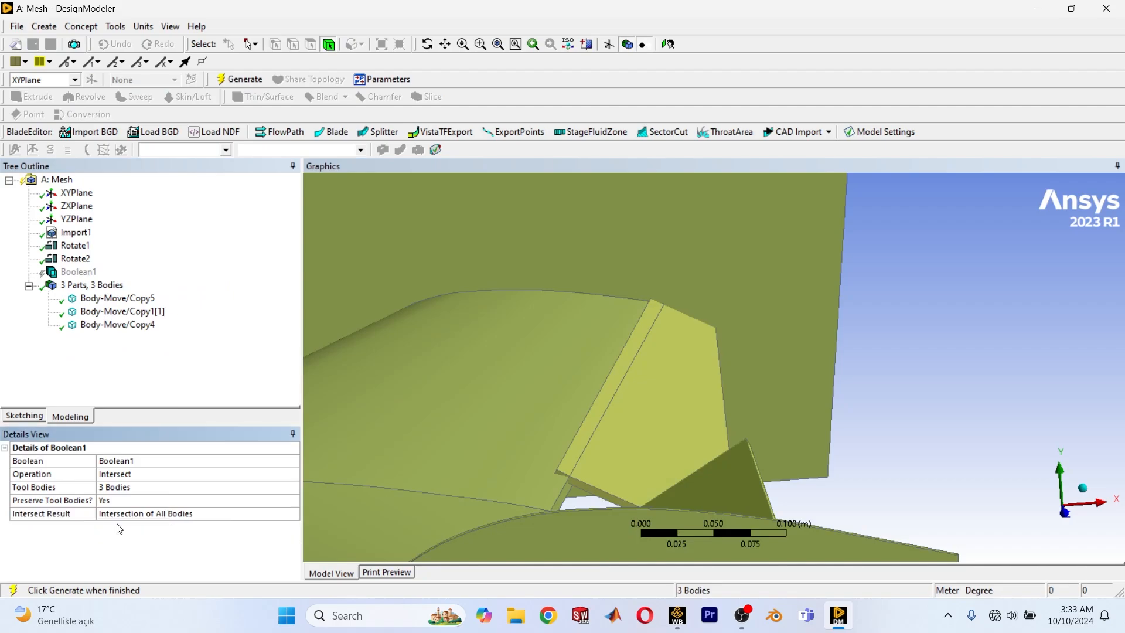
click(245, 82)
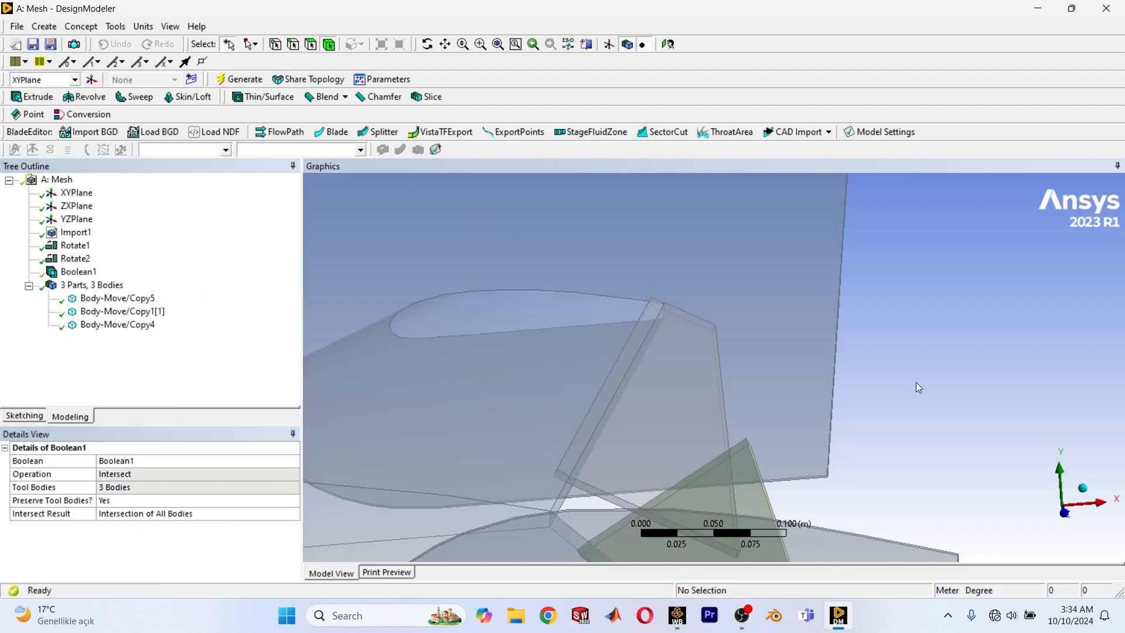
Inspect the far flap's inner corner at the wing after regenerating the Boolean.
click(595, 413)
scroll(625, 444, up, 5)
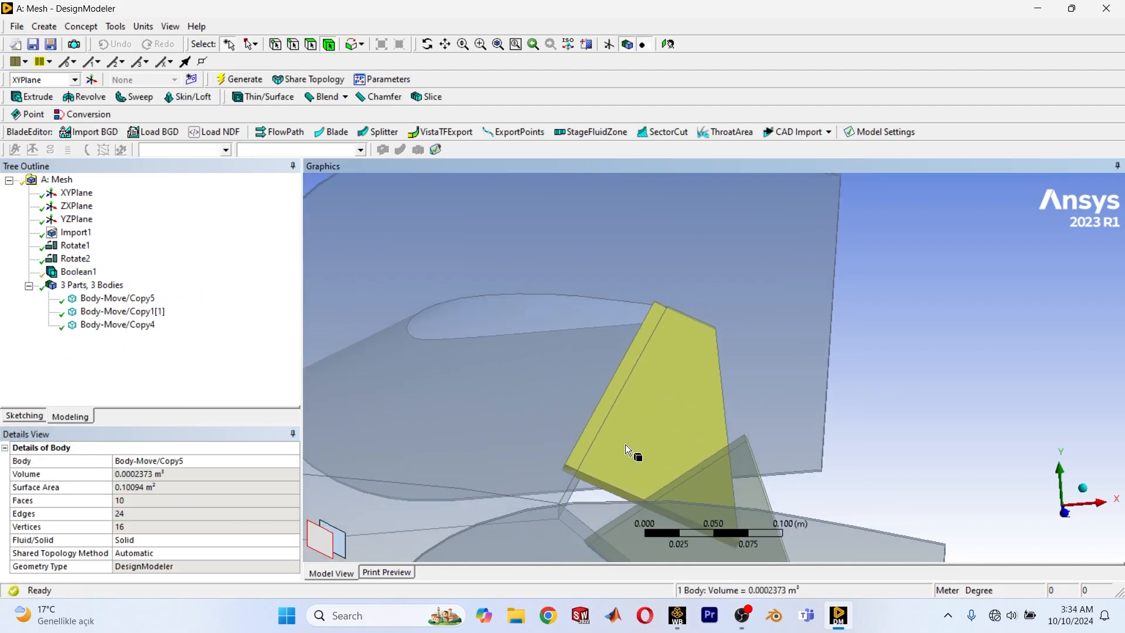
scroll(684, 346, up, 5)
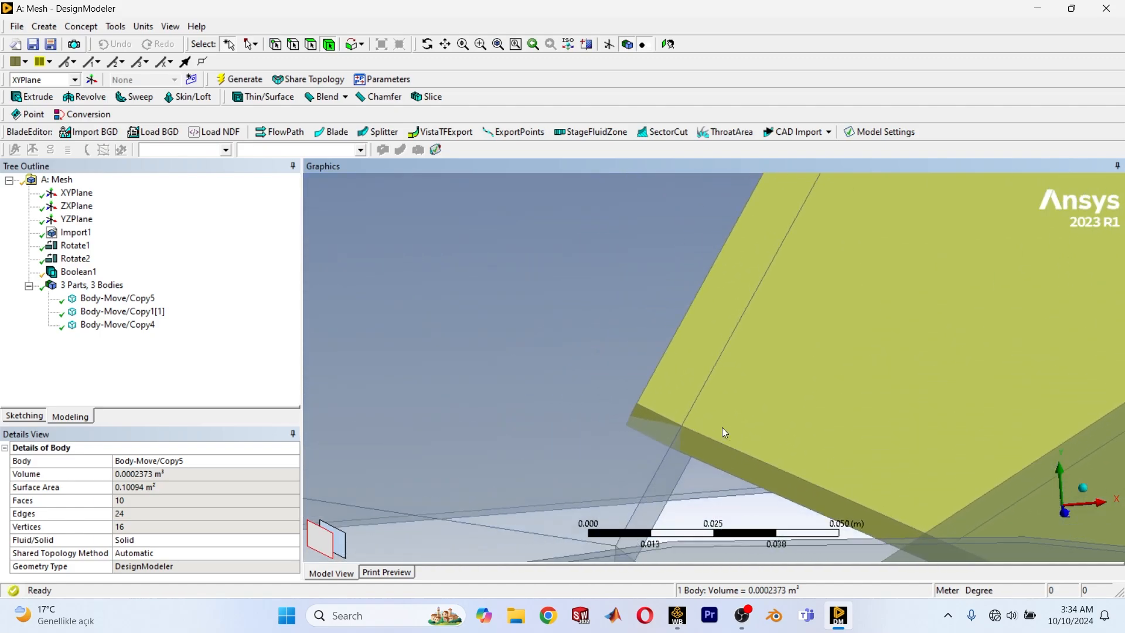
scroll(718, 411, down, 2)
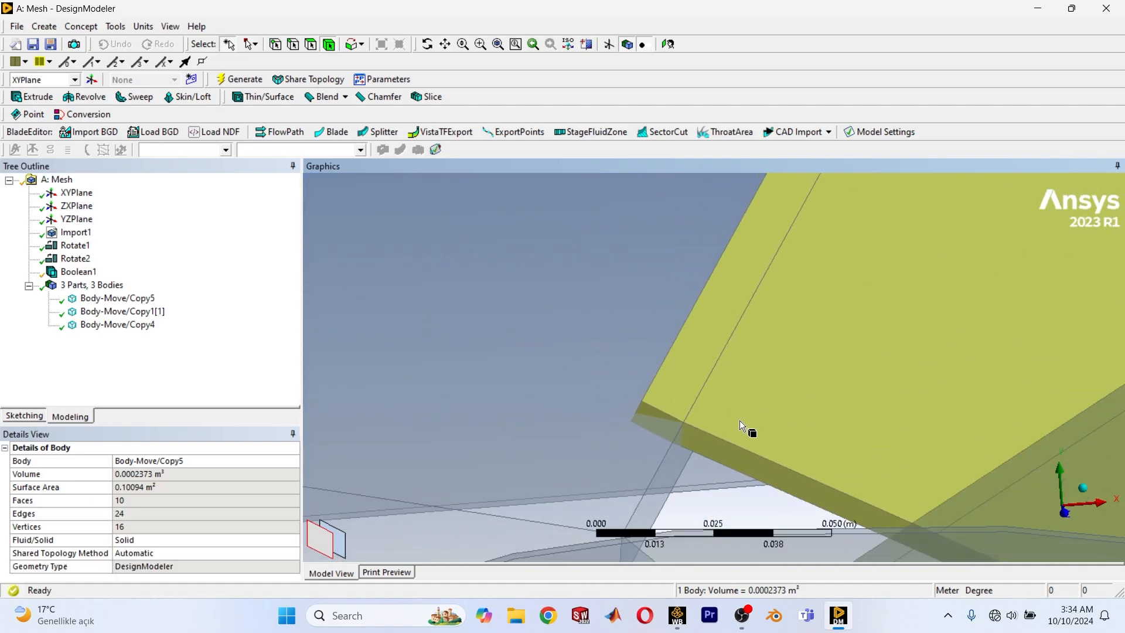
Examine the wing body and the inner corners of both flaps along the trailing edge after the Intersection of All Bodies.
click(626, 475)
scroll(673, 470, down, 2)
scroll(672, 470, down, 5)
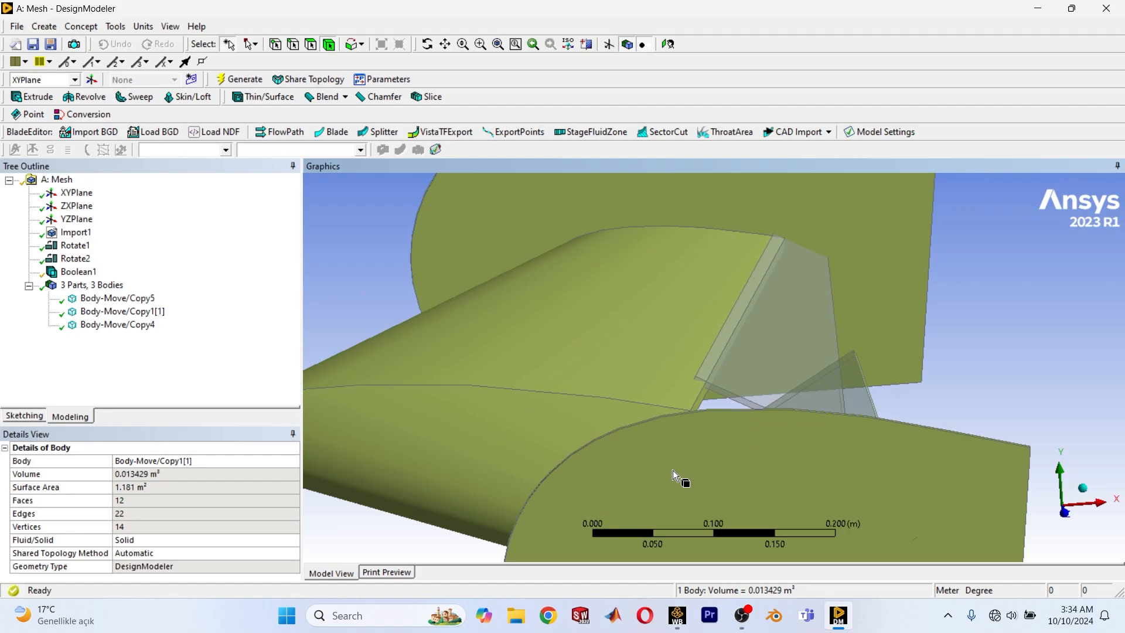
middle_drag(695, 445, 679, 477)
scroll(680, 477, up, 2)
ctrl+middle_drag(699, 516, 699, 410)
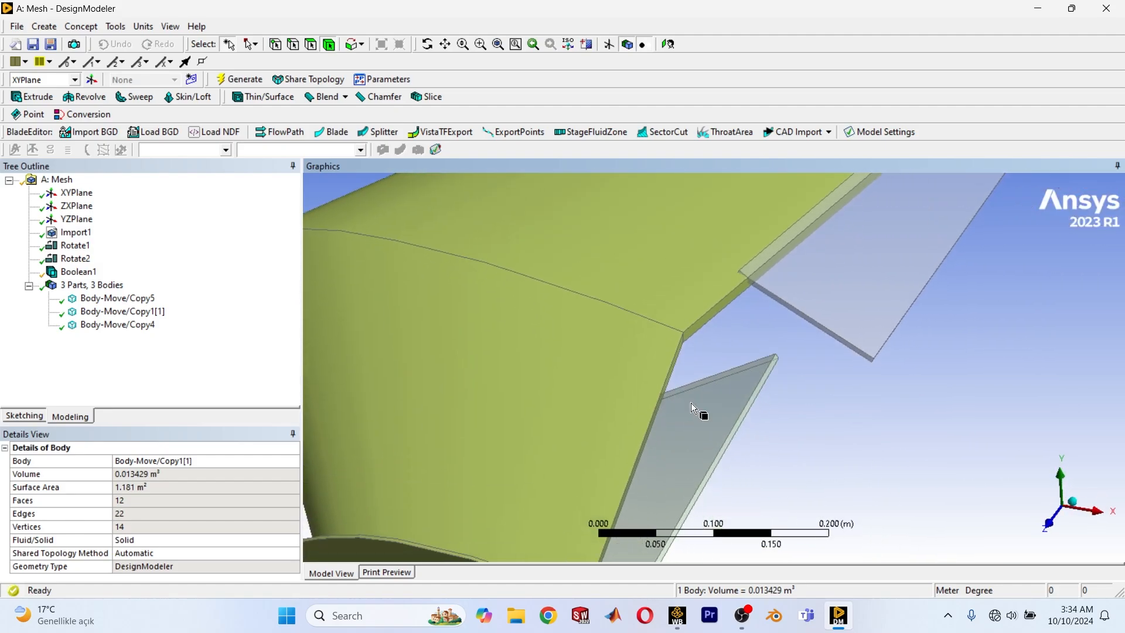
click(846, 488)
ctrl+middle_drag(794, 456, 706, 532)
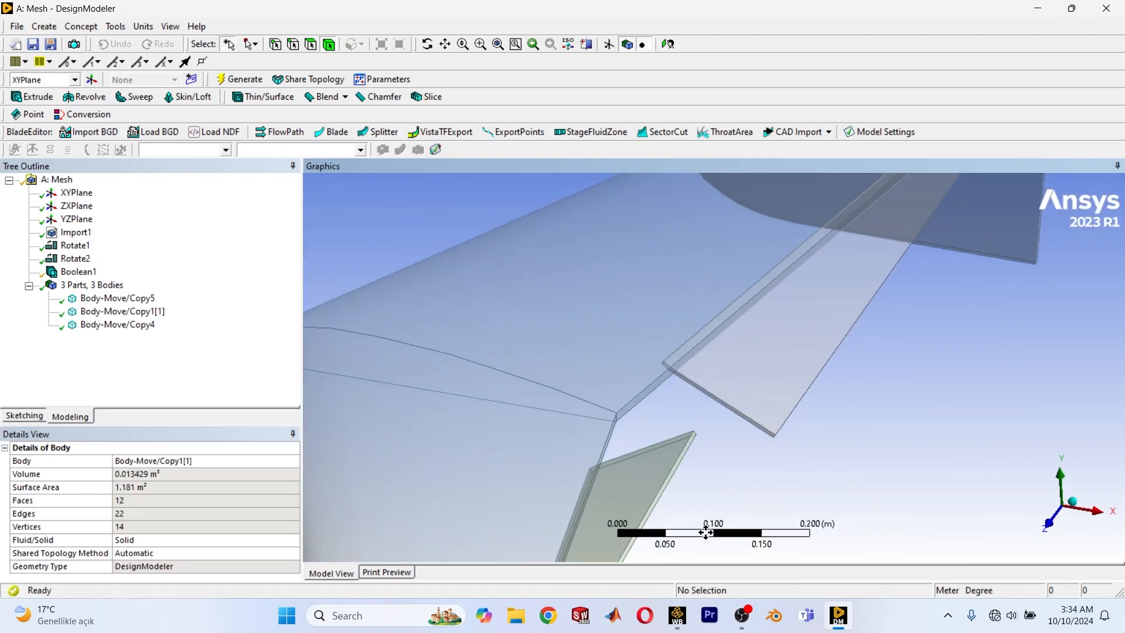
scroll(649, 380, up, 6)
ctrl+middle_drag(644, 376, 617, 508)
scroll(658, 451, down, 6)
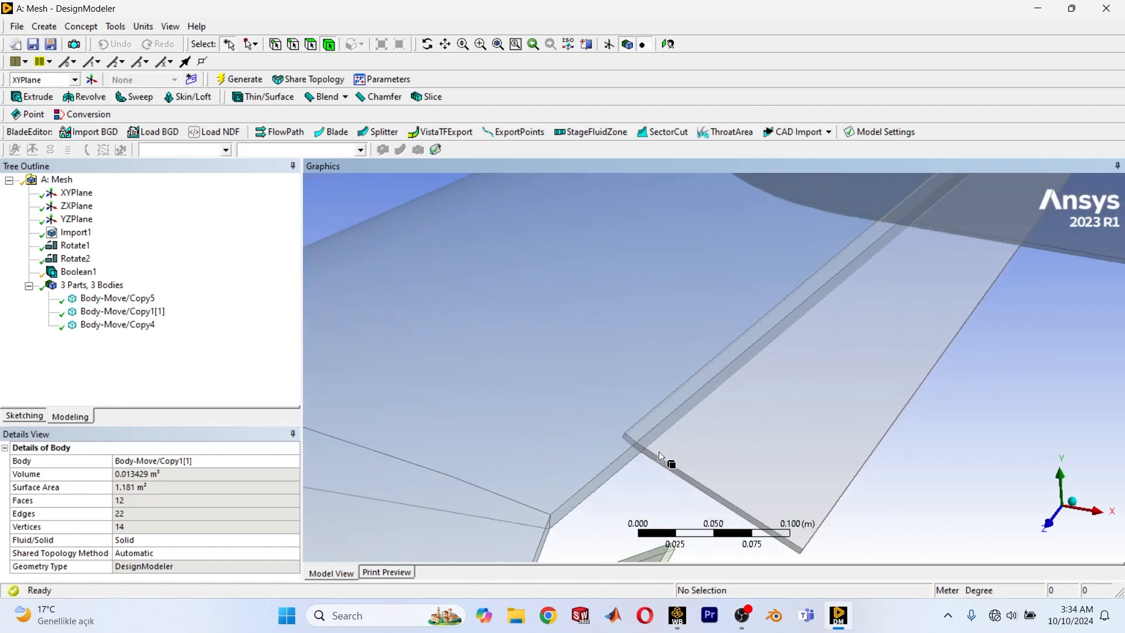
ctrl+middle_drag(765, 352, 680, 418)
Edit Boolean1 to preserve tool bodies as Yes, Sliced with intersect result Union of All Intersections, and generate it.
click(73, 273)
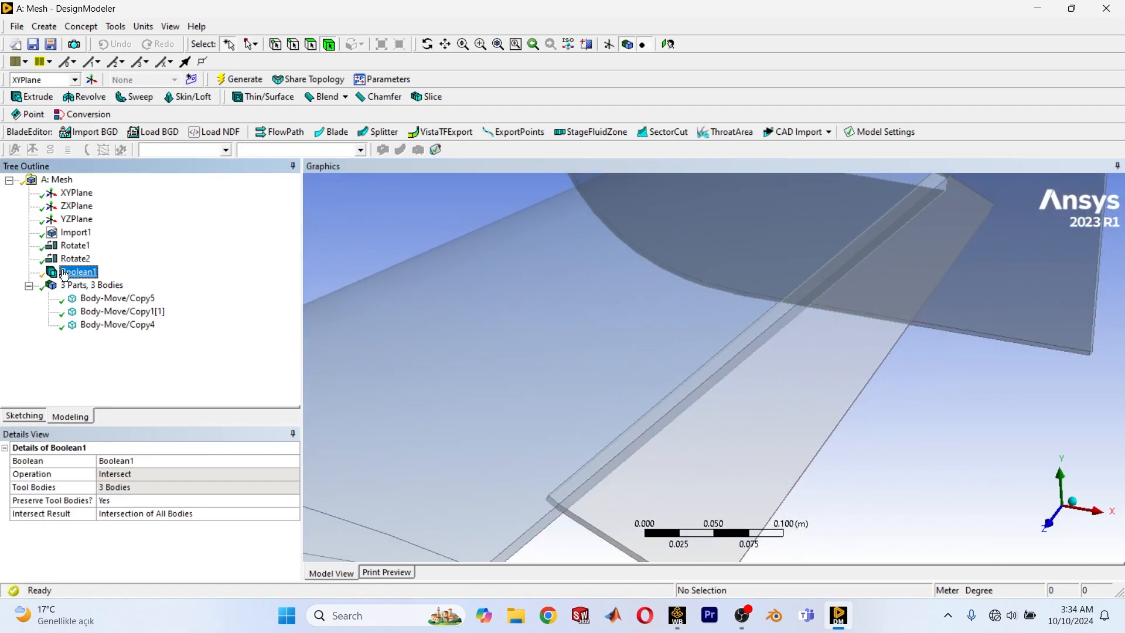
right_click(64, 274)
click(106, 278)
click(131, 506)
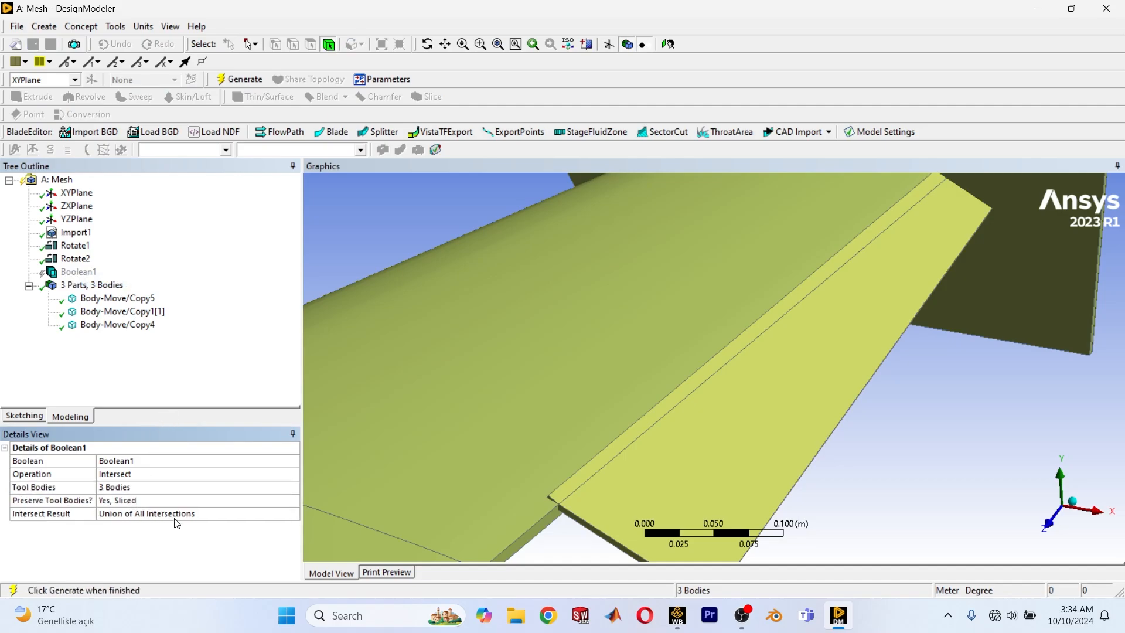
click(243, 81)
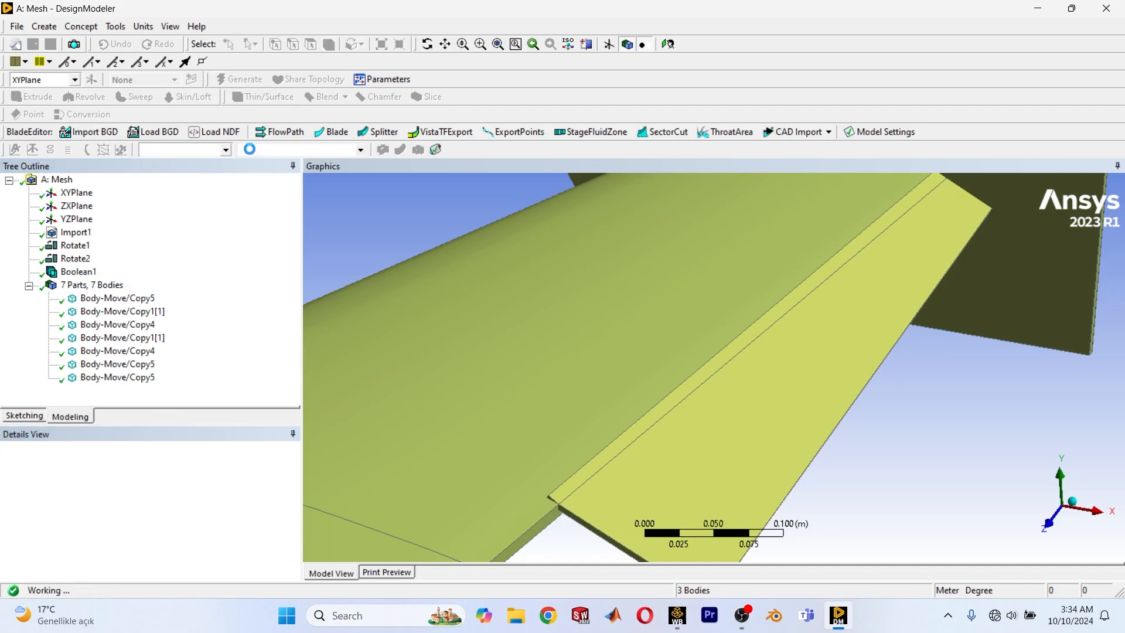
Inspect the last body in the model list and the sliced overlap strip where the far flap meets the trailing edge.
click(124, 380)
scroll(570, 345, down, 5)
ctrl+middle_drag(702, 414, 683, 353)
scroll(747, 382, up, 5)
click(747, 383)
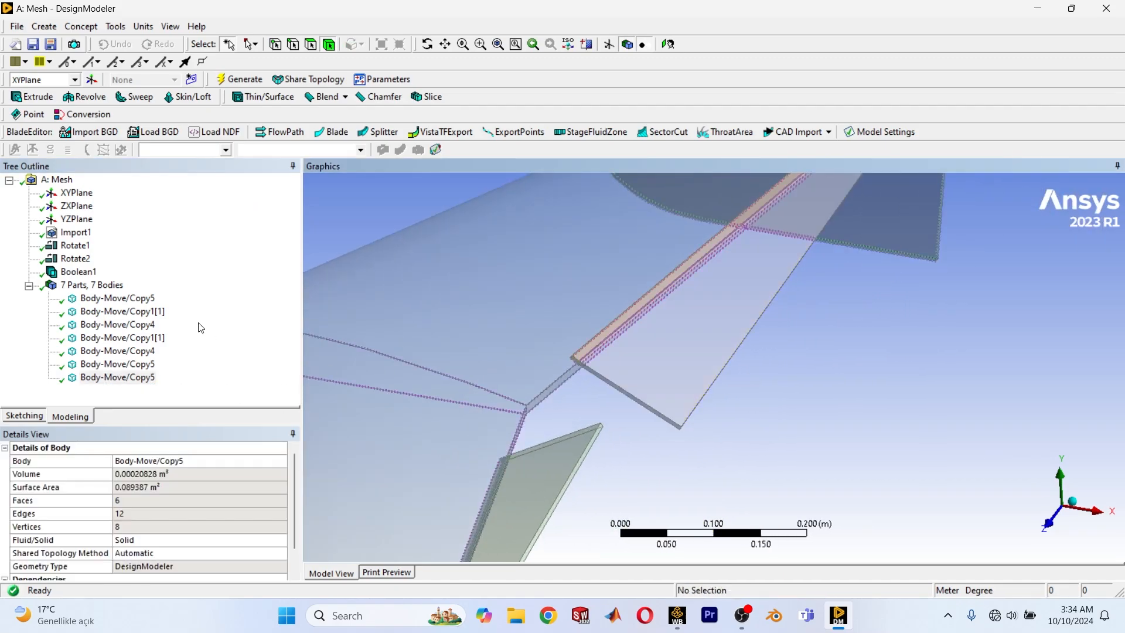
scroll(658, 318, up, 3)
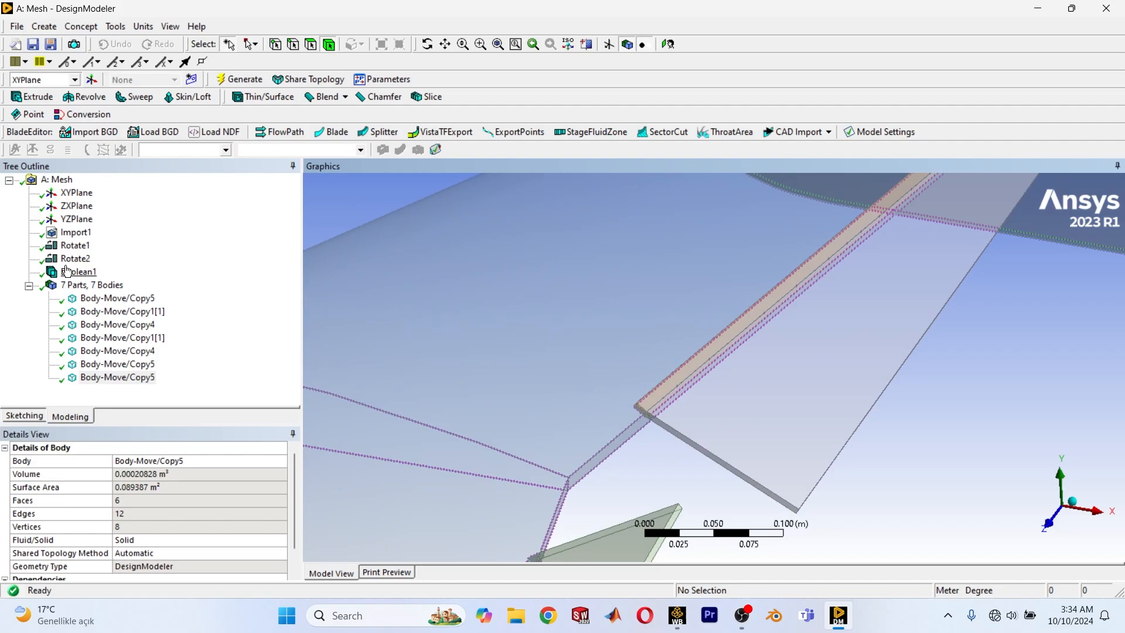
Review the Preserve Tool Bodies and Intersect Result options of Boolean1, keeping Yes, Sliced and Union of All Intersections.
click(70, 272)
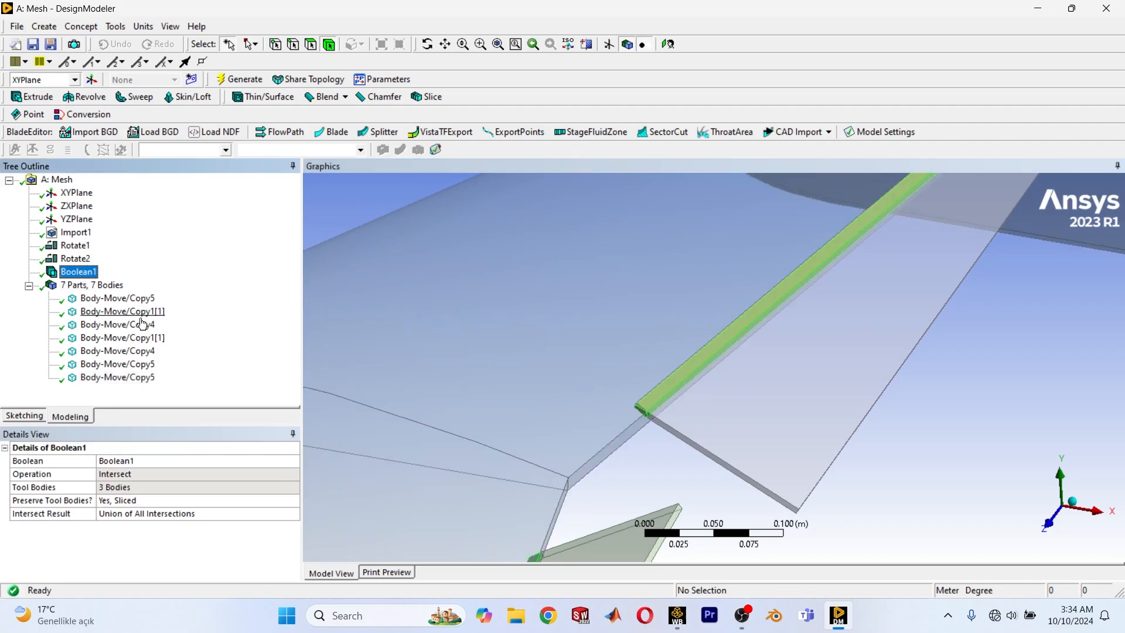
click(288, 504)
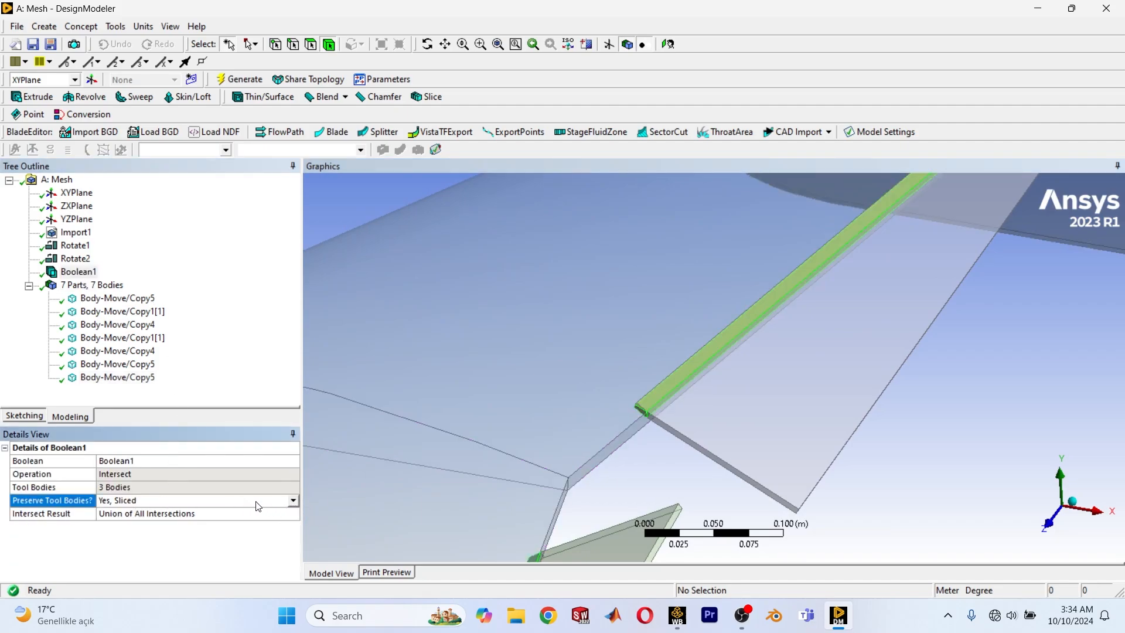
click(293, 500)
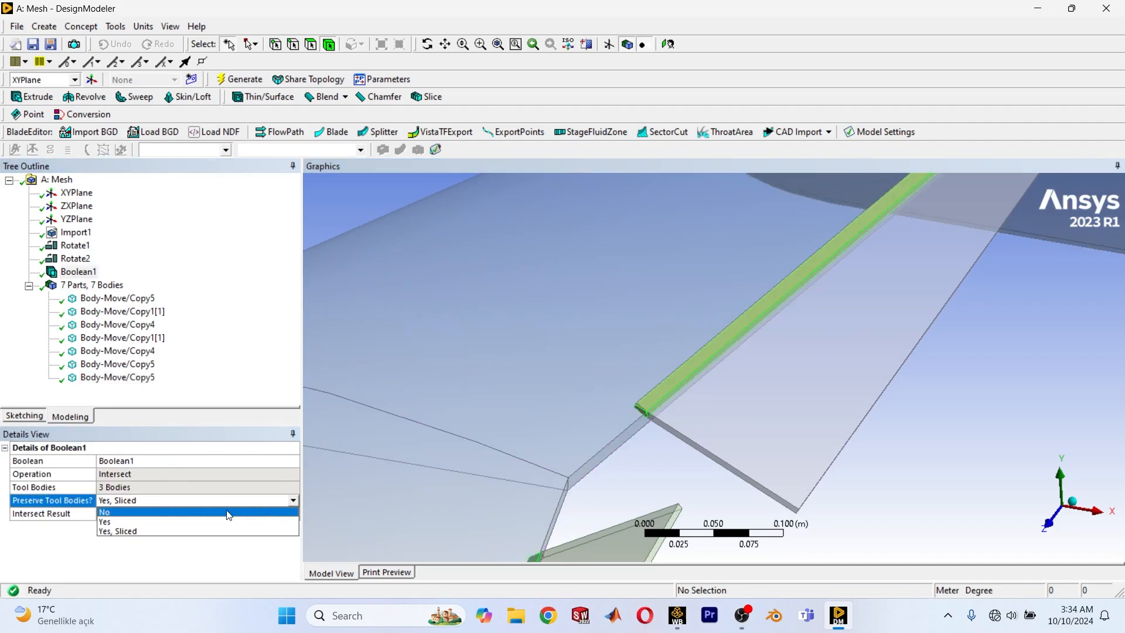
click(142, 531)
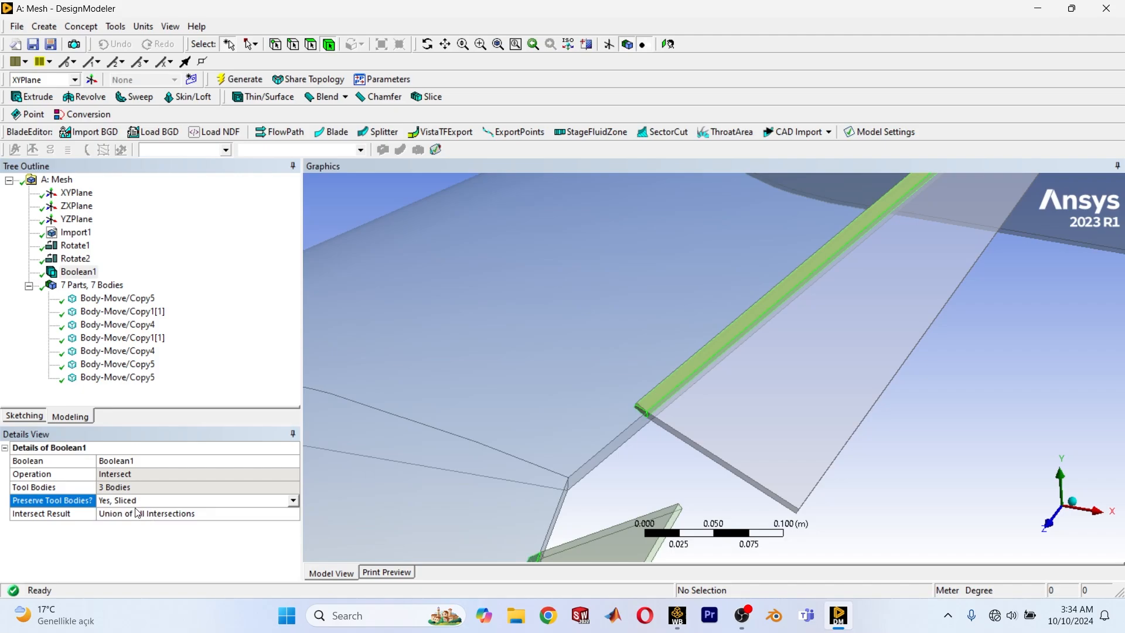
click(259, 514)
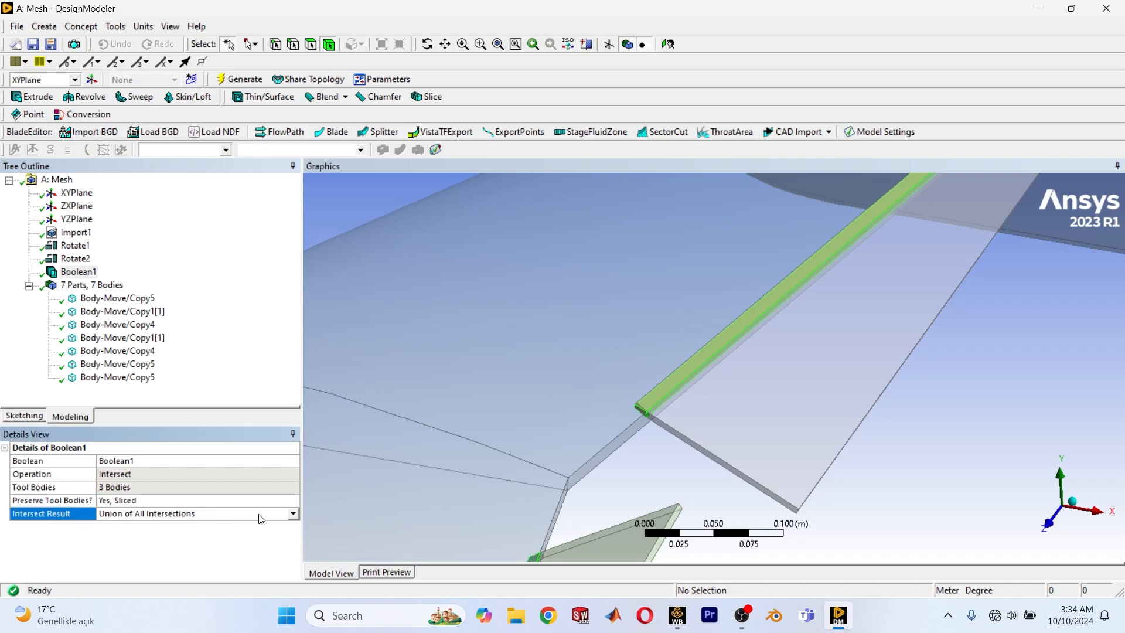
click(294, 514)
click(149, 536)
Suppress the thin sliced overlap body along the far flap's edge at the wing.
scroll(855, 436, down, 3)
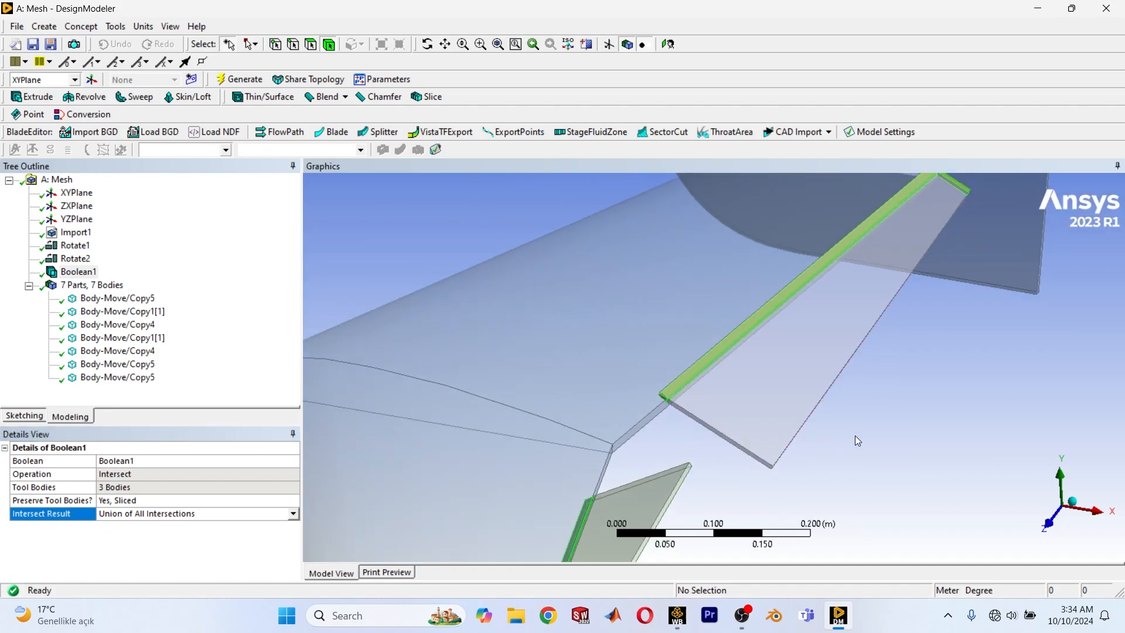
scroll(721, 344, up, 5)
click(694, 403)
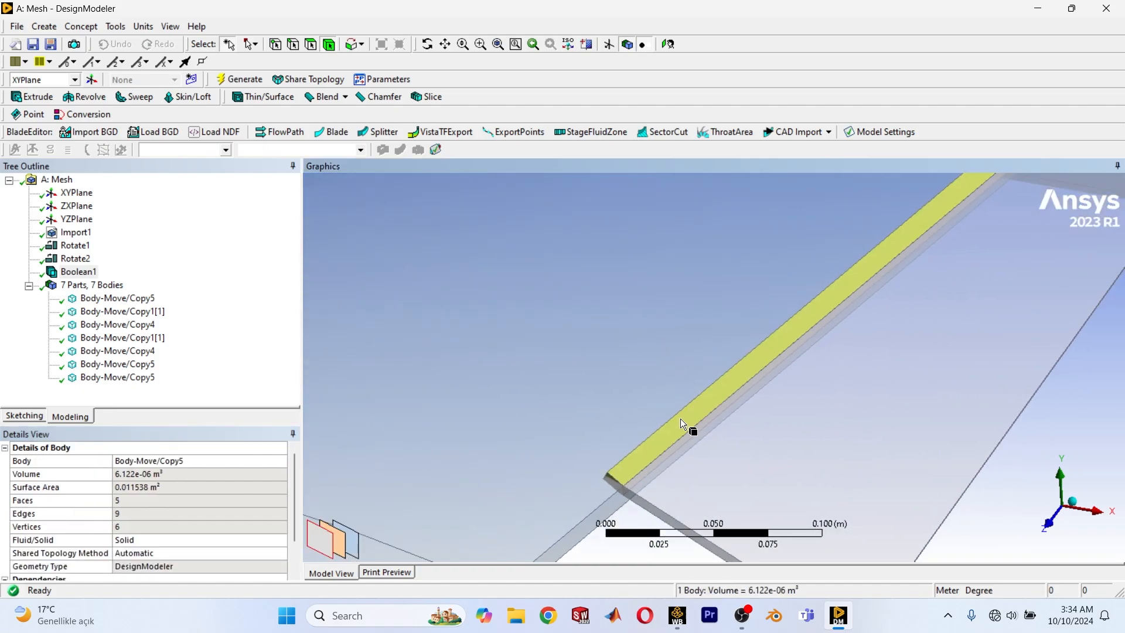
scroll(602, 366, up, 3)
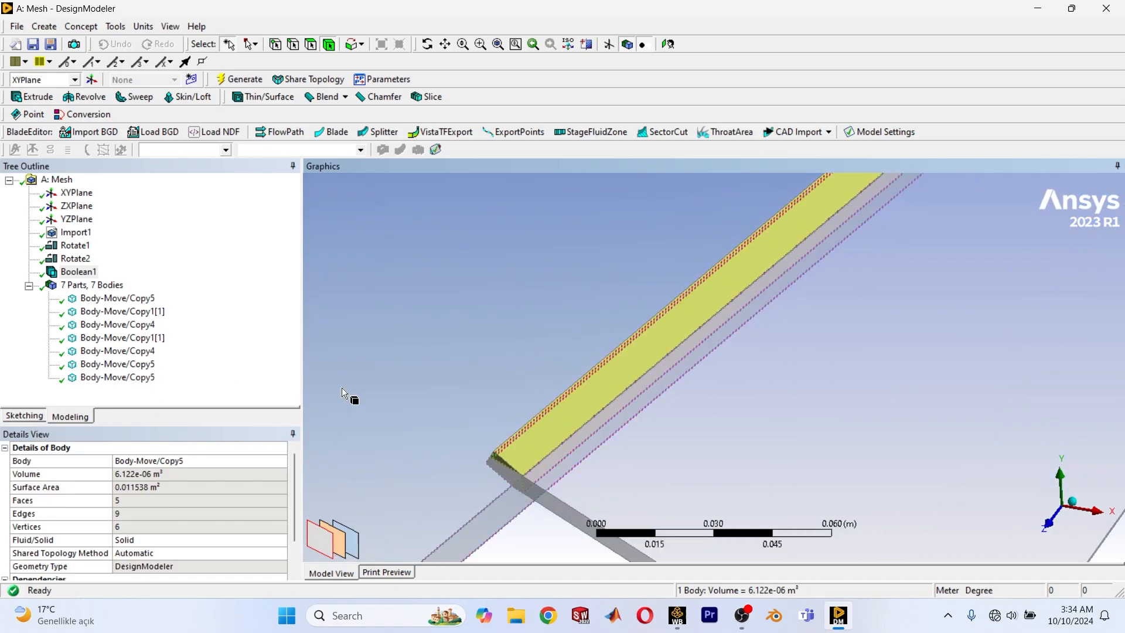
right_click(530, 429)
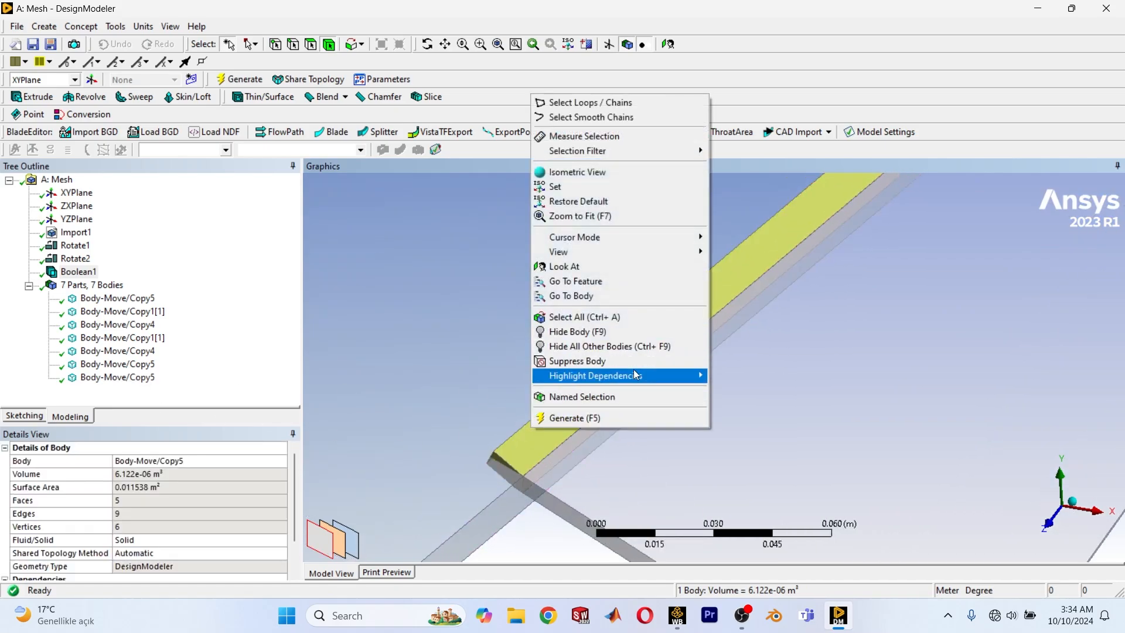
click(603, 362)
scroll(597, 428, down, 8)
scroll(635, 310, up, 4)
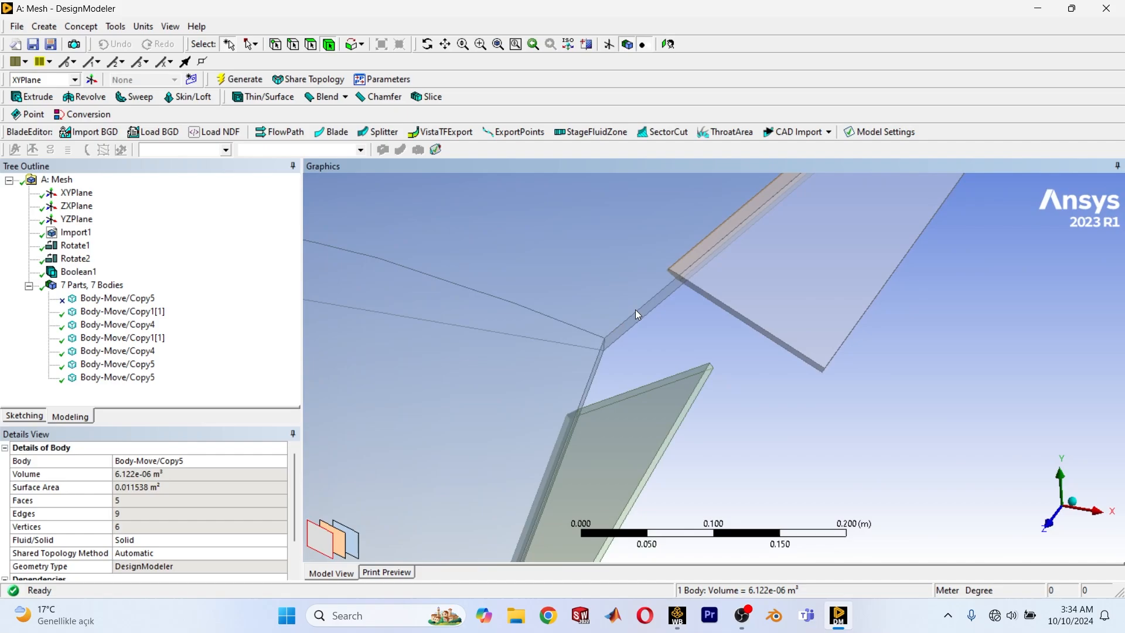
Select the main wing body and check it together with both flaps from several angles.
click(640, 318)
middle_drag(656, 358, 669, 432)
scroll(670, 431, down, 3)
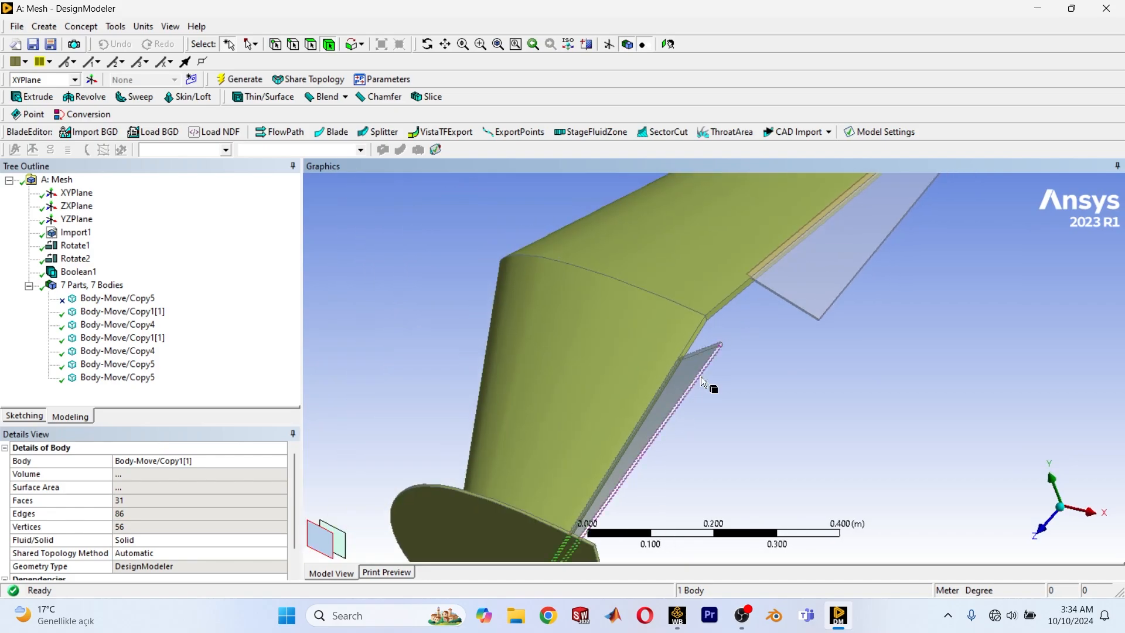
middle_drag(701, 377, 587, 410)
scroll(761, 360, down, 3)
scroll(586, 412, up, 1)
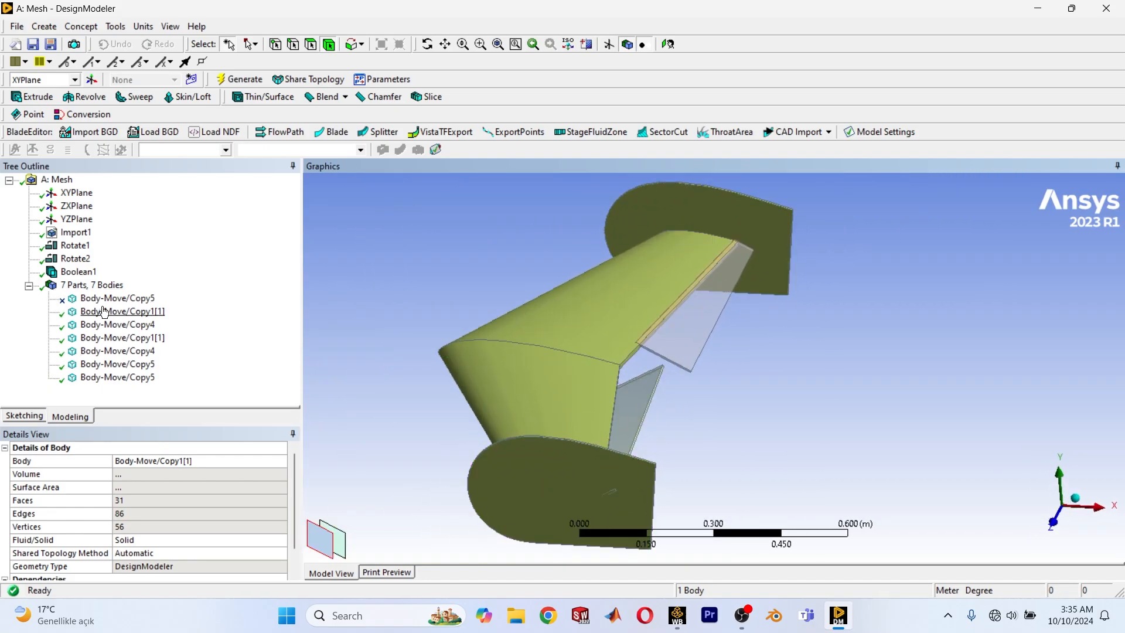
Add a second Boolean feature and set its operation to Unite.
click(44, 26)
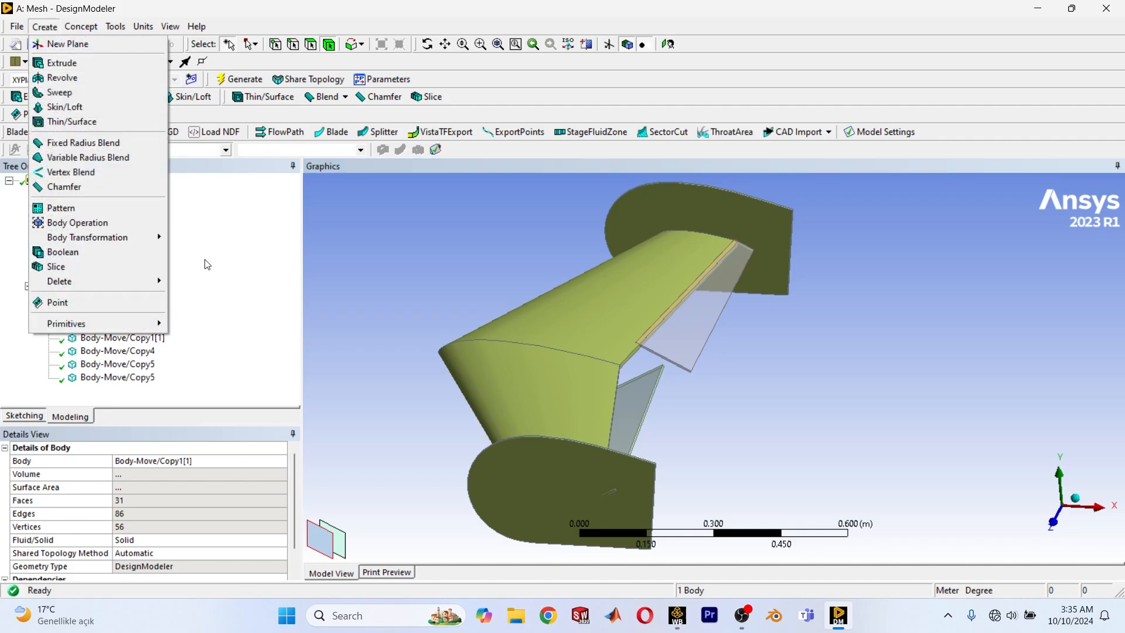
click(101, 256)
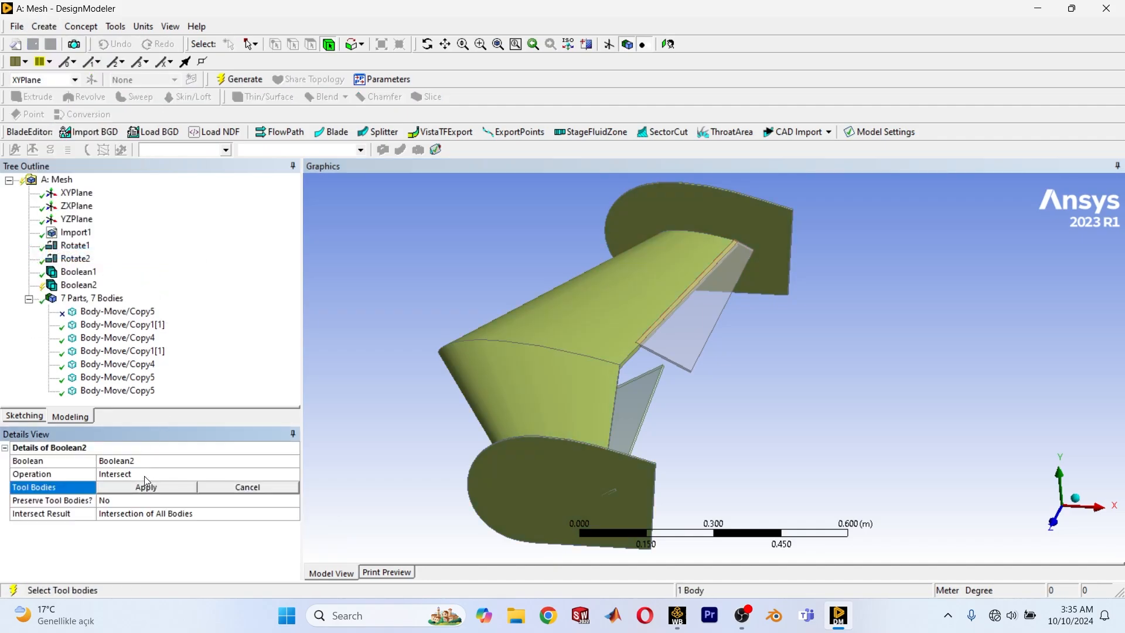
click(261, 477)
click(292, 476)
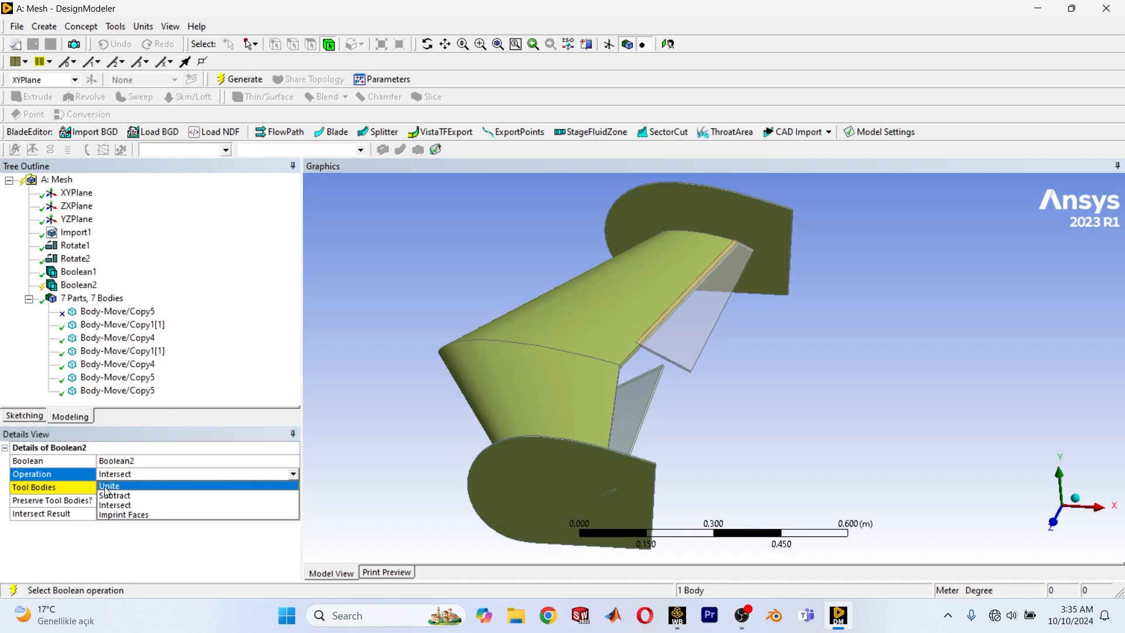
click(106, 487)
click(107, 488)
Assign all six unsuppressed bodies as tool bodies of Boolean2 and generate the union.
scroll(491, 418, down, 2)
drag(750, 430, 592, 332)
scroll(649, 468, up, 4)
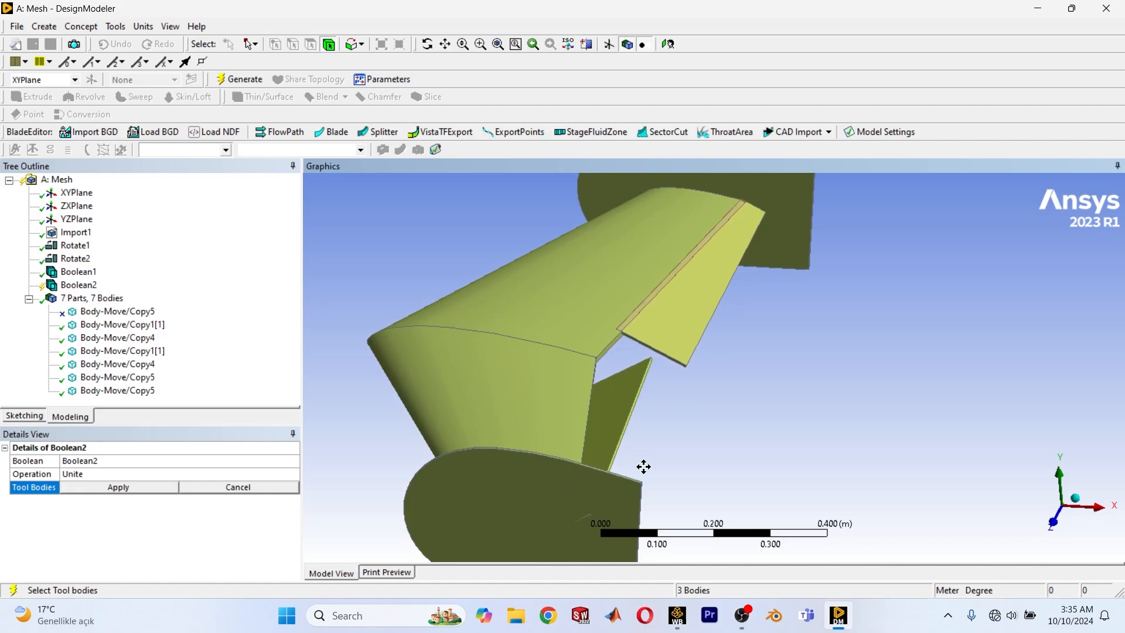
click(100, 329)
shift+click(89, 391)
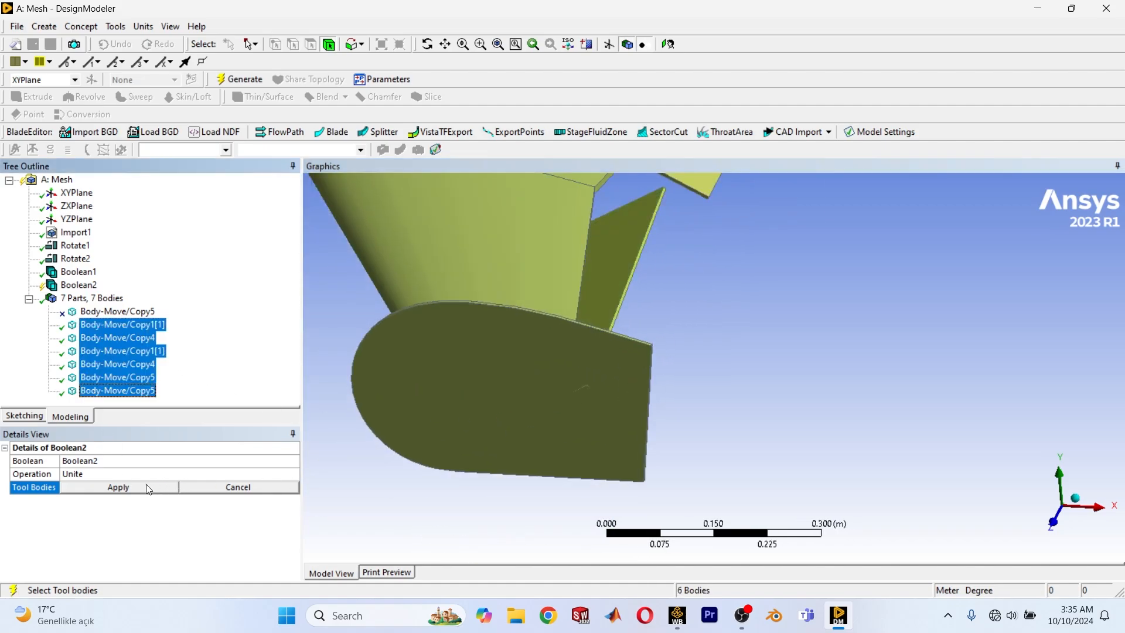
click(146, 487)
click(240, 79)
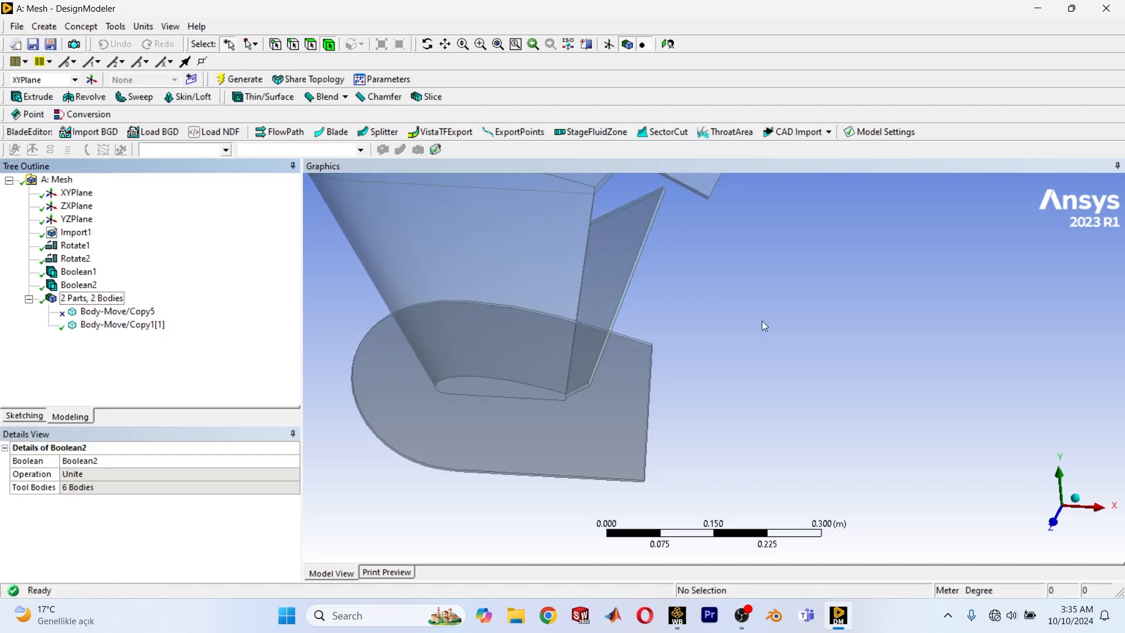
Inspect the united flap-to-wing joints at both inner corners, and view the whole model along the Z axis.
middle_drag(761, 321, 858, 460)
scroll(622, 352, up, 7)
scroll(811, 418, up, 6)
ctrl+middle_drag(719, 481, 709, 370)
scroll(676, 385, up, 12)
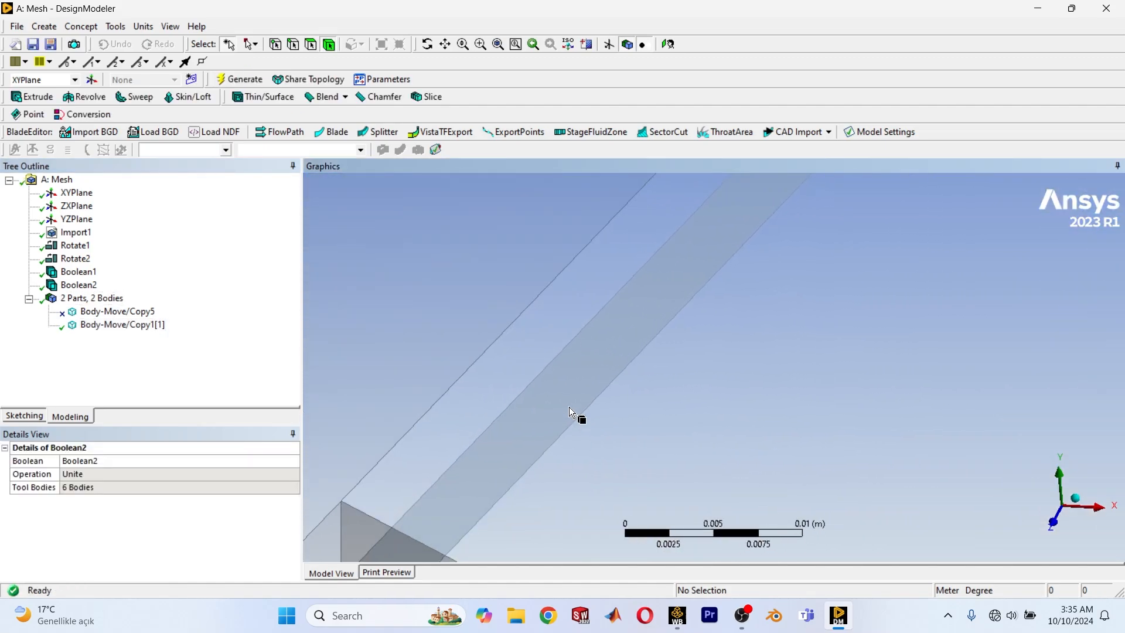
scroll(568, 407, down, 10)
scroll(490, 401, down, 7)
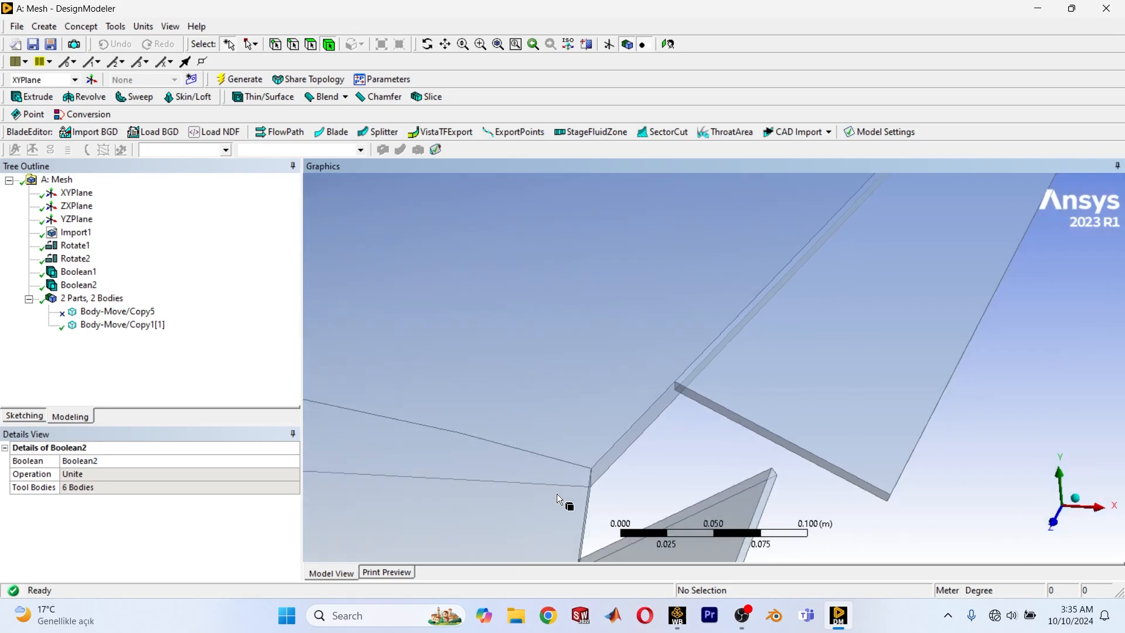
ctrl+middle_drag(556, 493, 679, 357)
scroll(703, 375, up, 3)
ctrl+middle_drag(712, 486, 727, 349)
scroll(727, 348, up, 2)
scroll(727, 348, up, 1)
scroll(730, 354, down, 2)
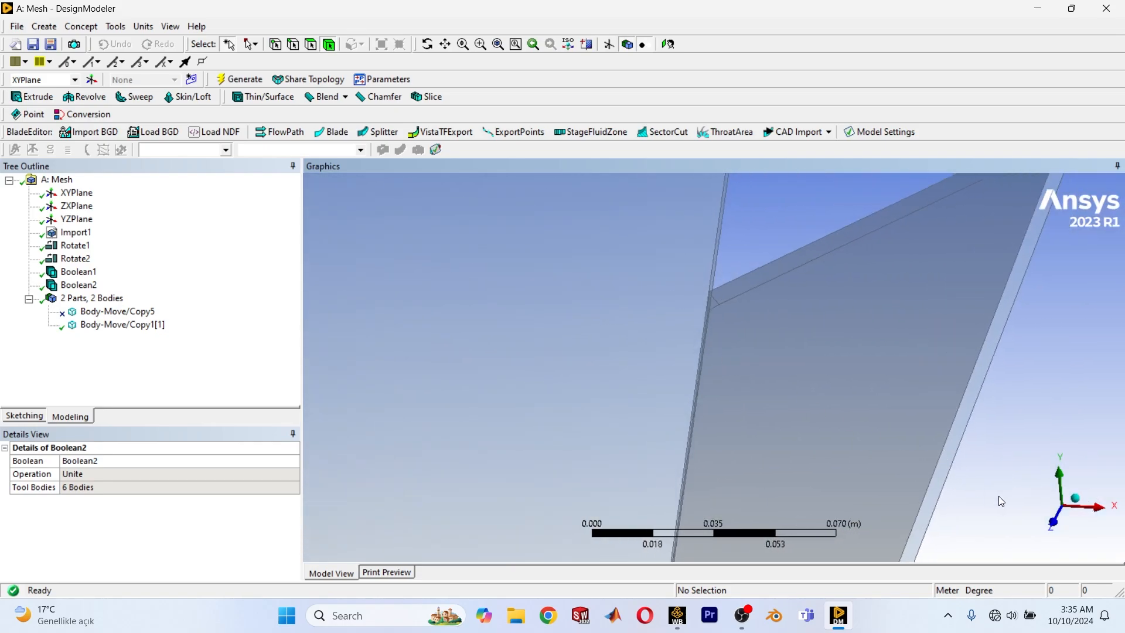
click(1057, 516)
scroll(852, 391, down, 13)
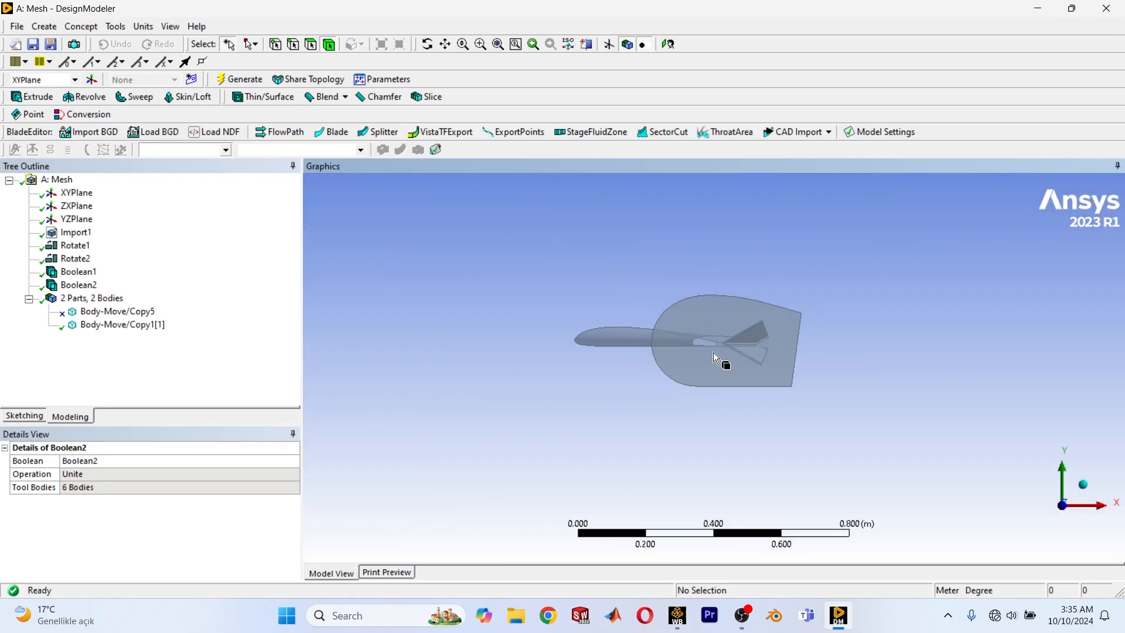
ctrl+middle_drag(712, 353, 736, 395)
scroll(735, 395, down, 1)
scroll(825, 442, down, 1)
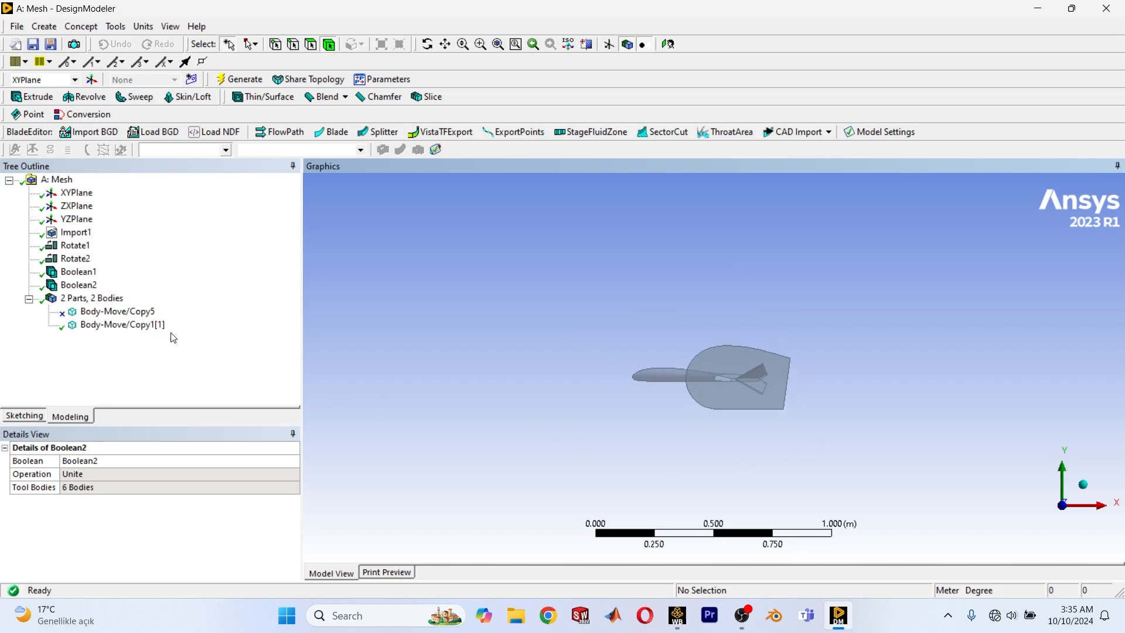
click(47, 26)
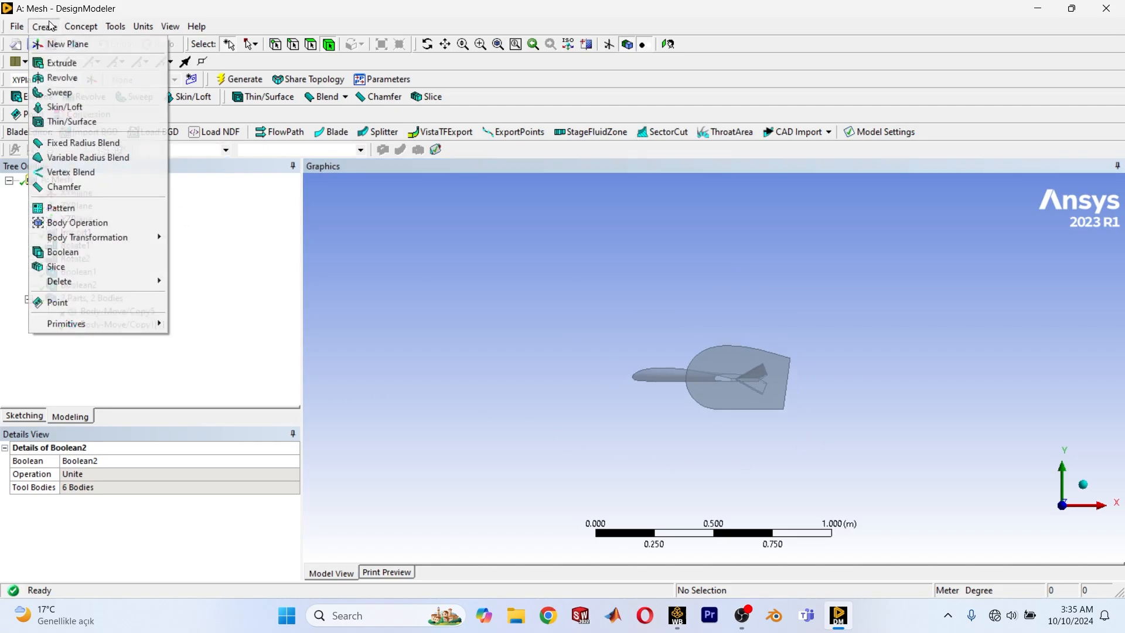
click(83, 252)
click(217, 491)
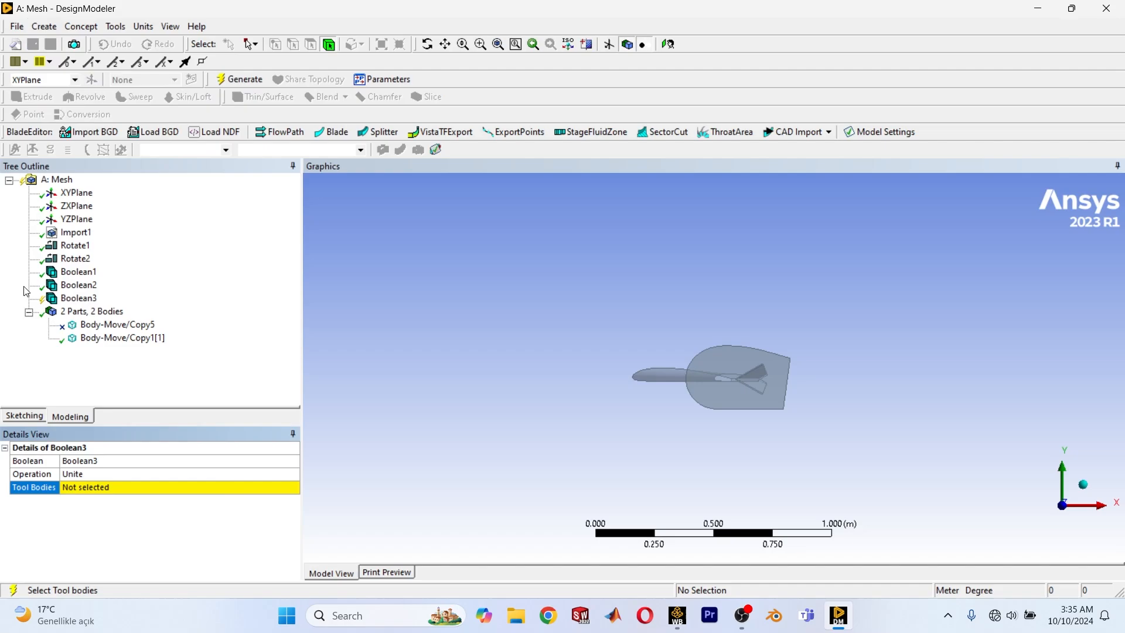
right_click(72, 298)
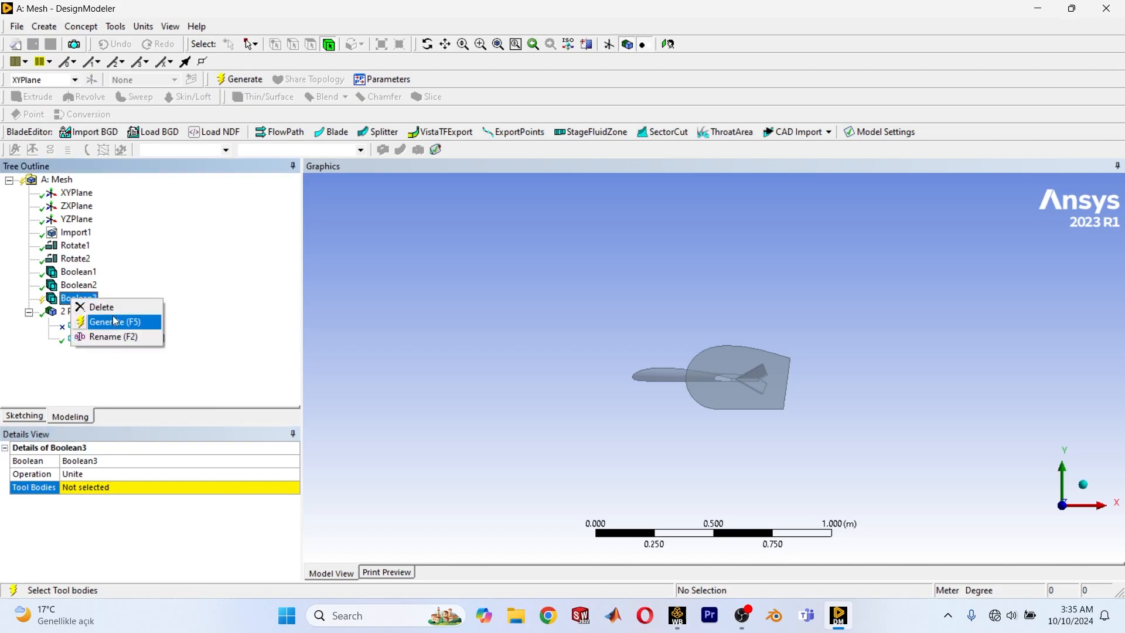
click(100, 306)
click(518, 356)
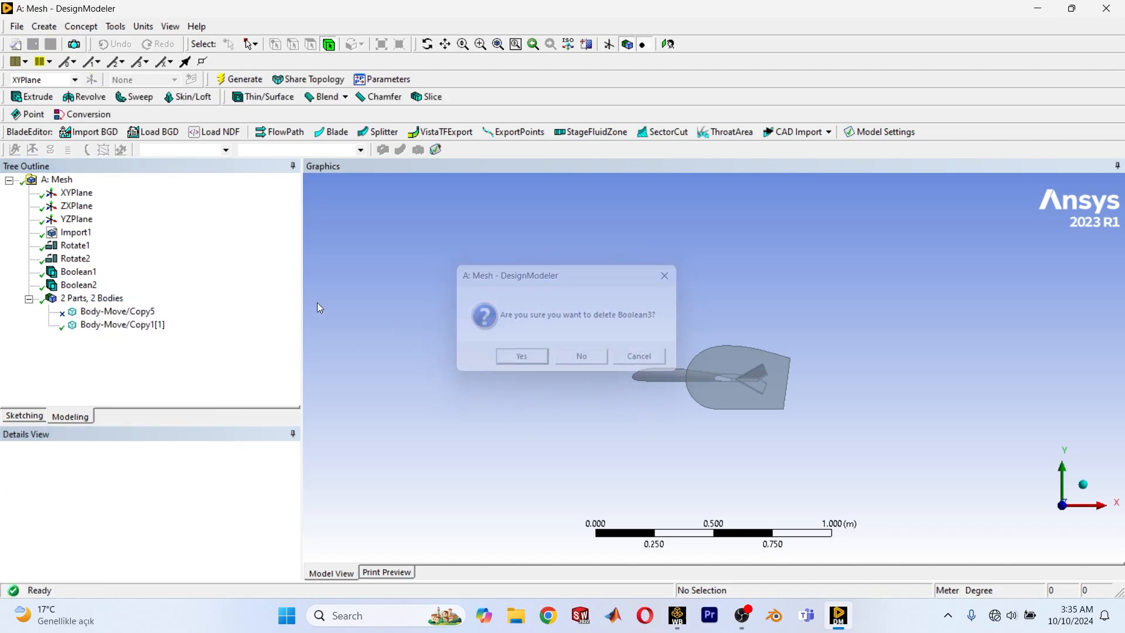
click(46, 27)
click(409, 221)
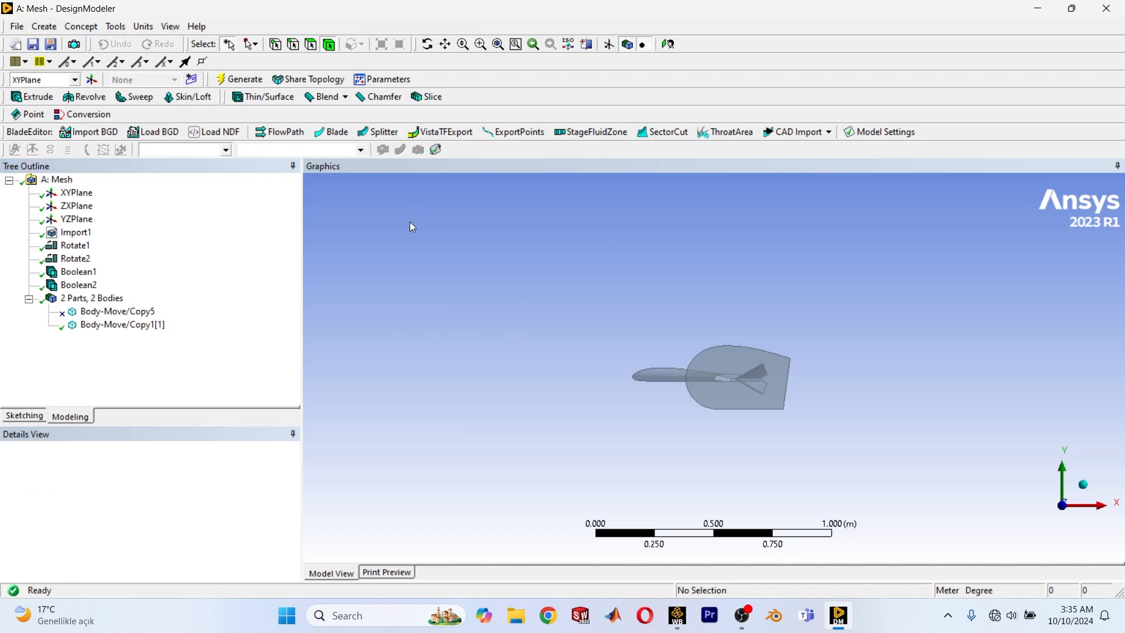
Create a new sketch on the XYPlane and open it for sketching.
click(191, 79)
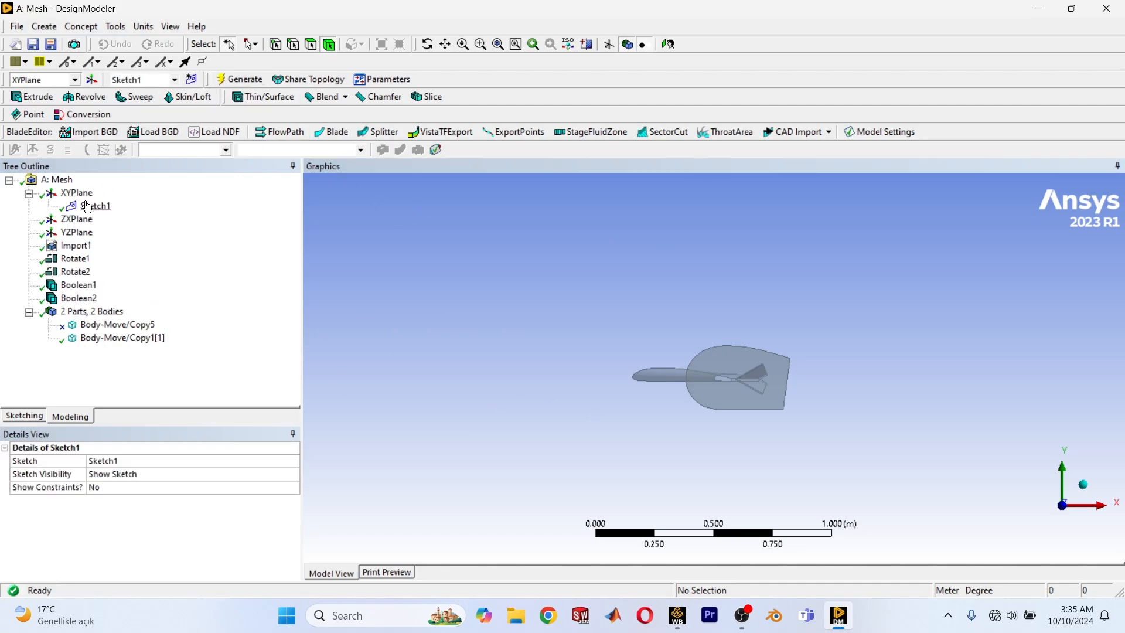
click(87, 207)
click(24, 415)
scroll(710, 369, down, 3)
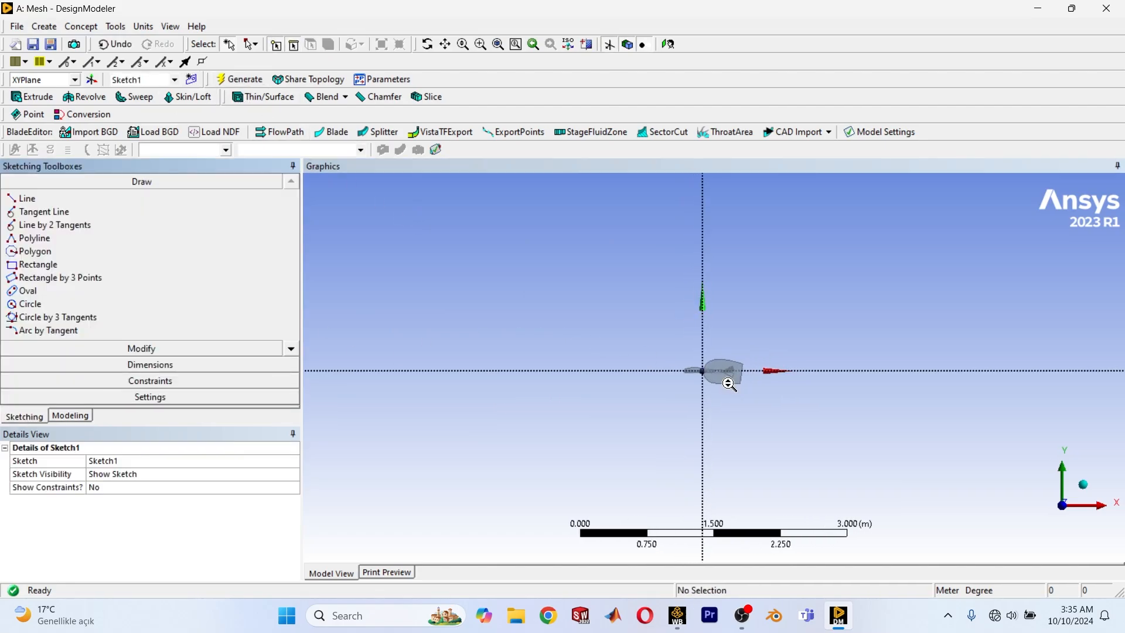
scroll(729, 384, up, 2)
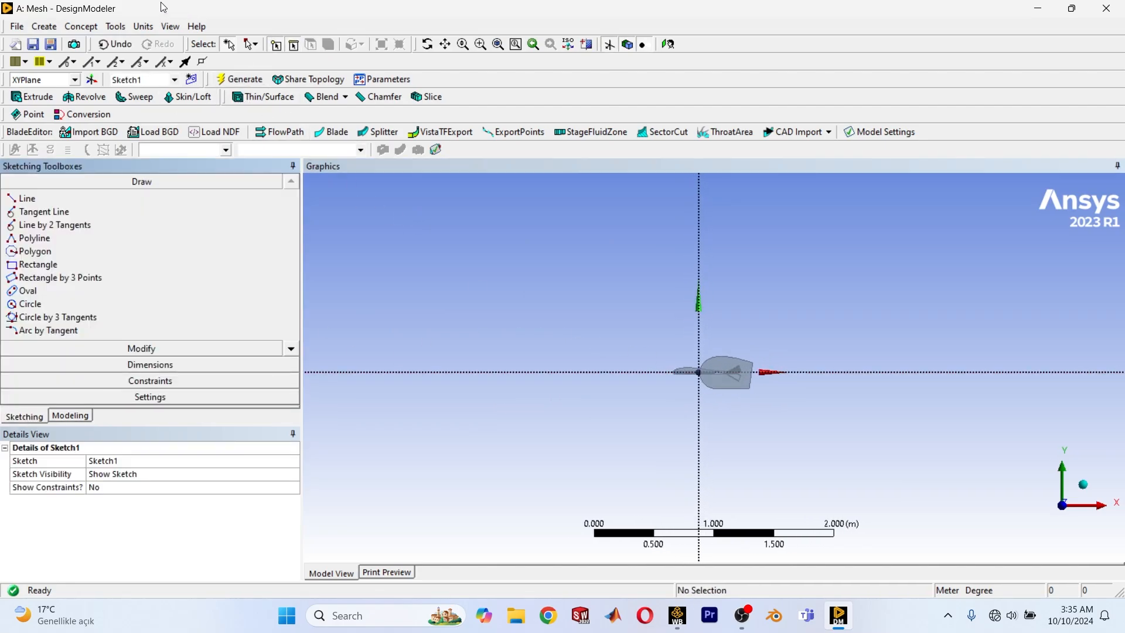
Sketch a closed five-line outline close around the aircraft, starting on the X axis ahead of the nose.
click(30, 304)
scroll(720, 391, up, 5)
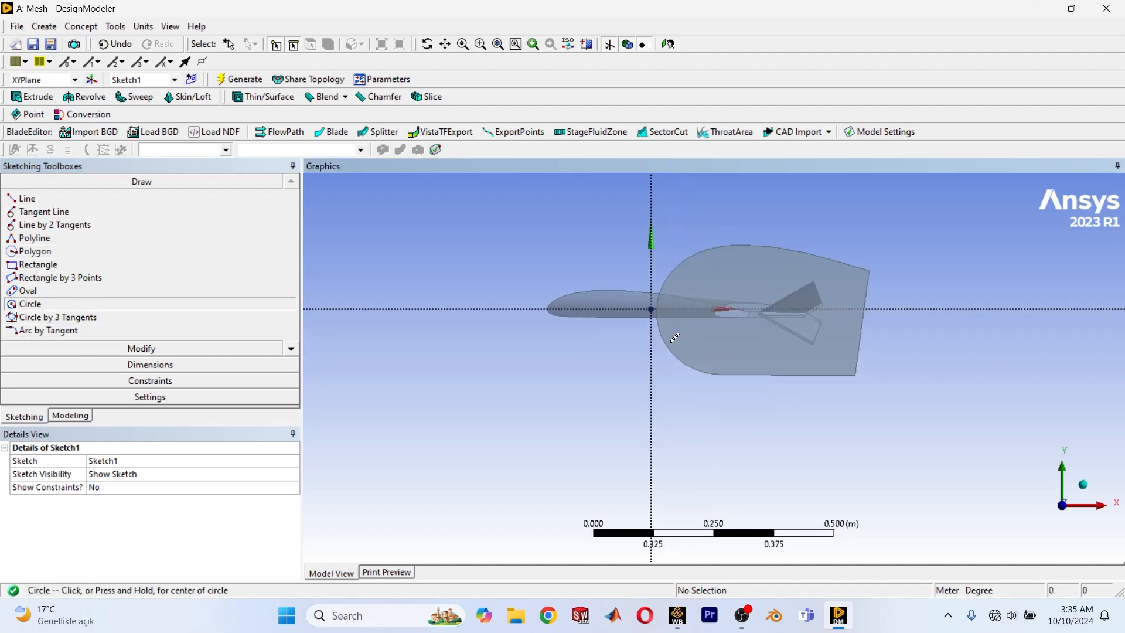
scroll(640, 329, down, 1)
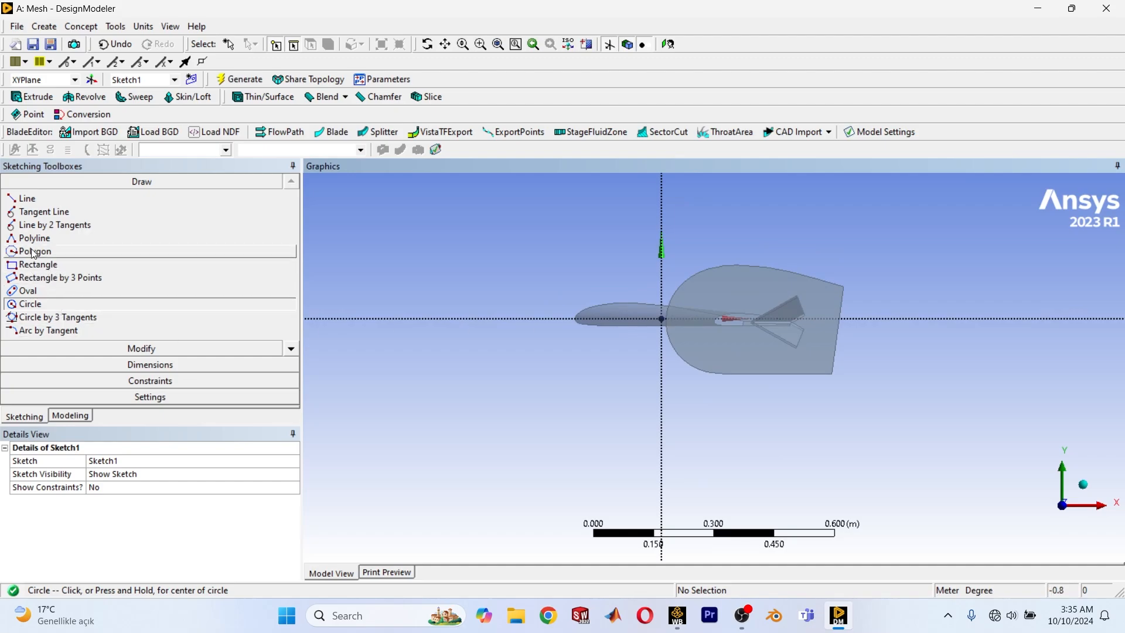
click(25, 199)
scroll(677, 371, down, 2)
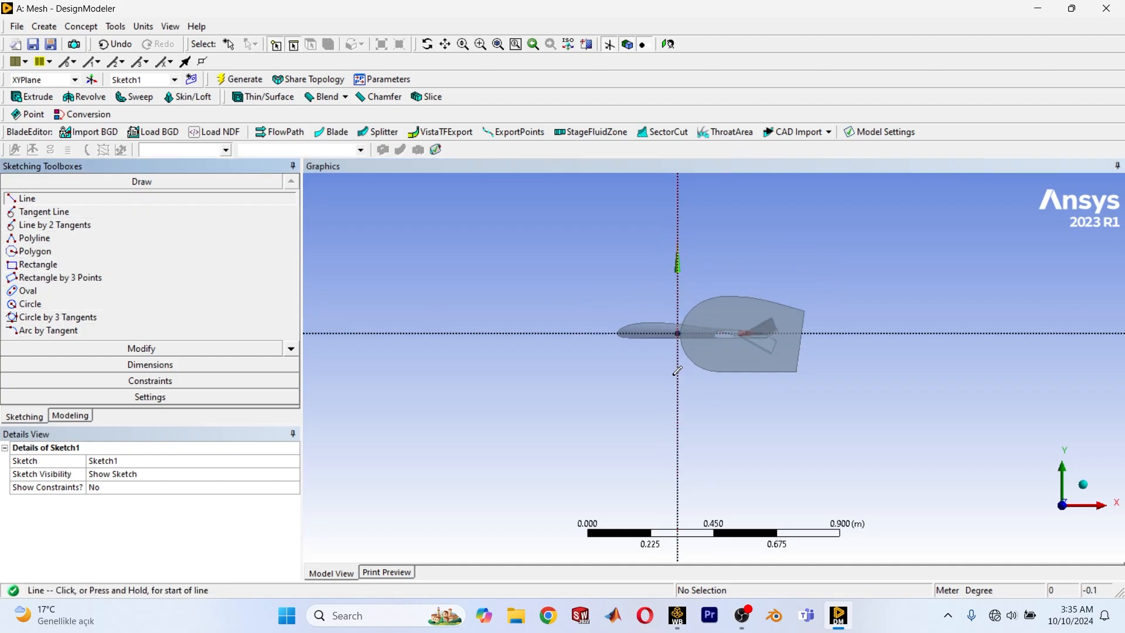
click(580, 333)
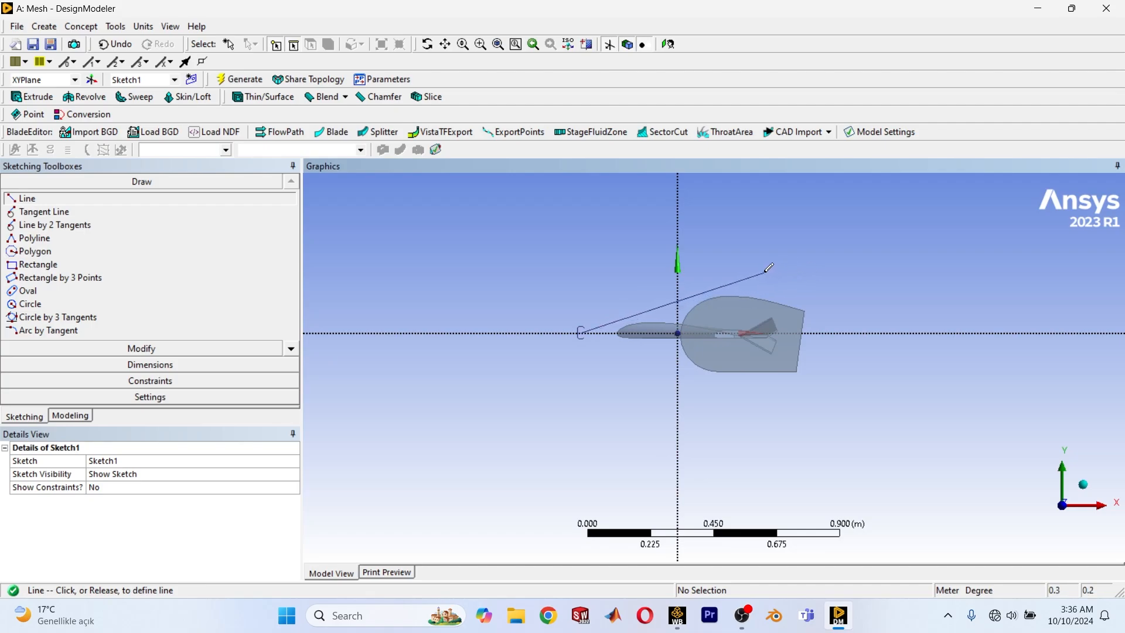
click(619, 302)
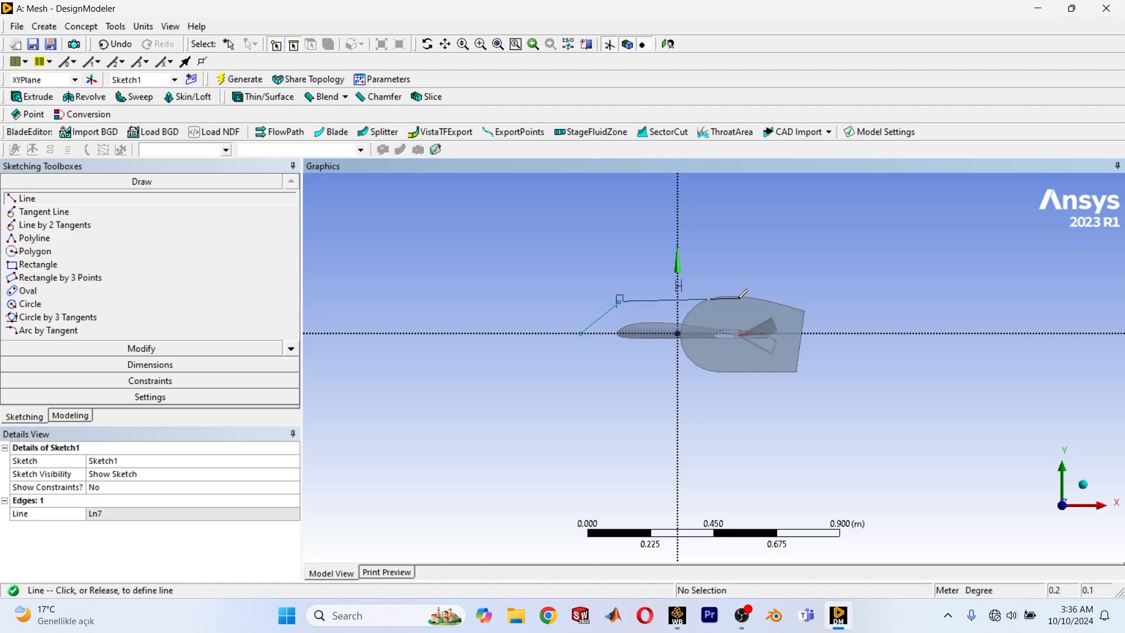
click(814, 300)
click(812, 302)
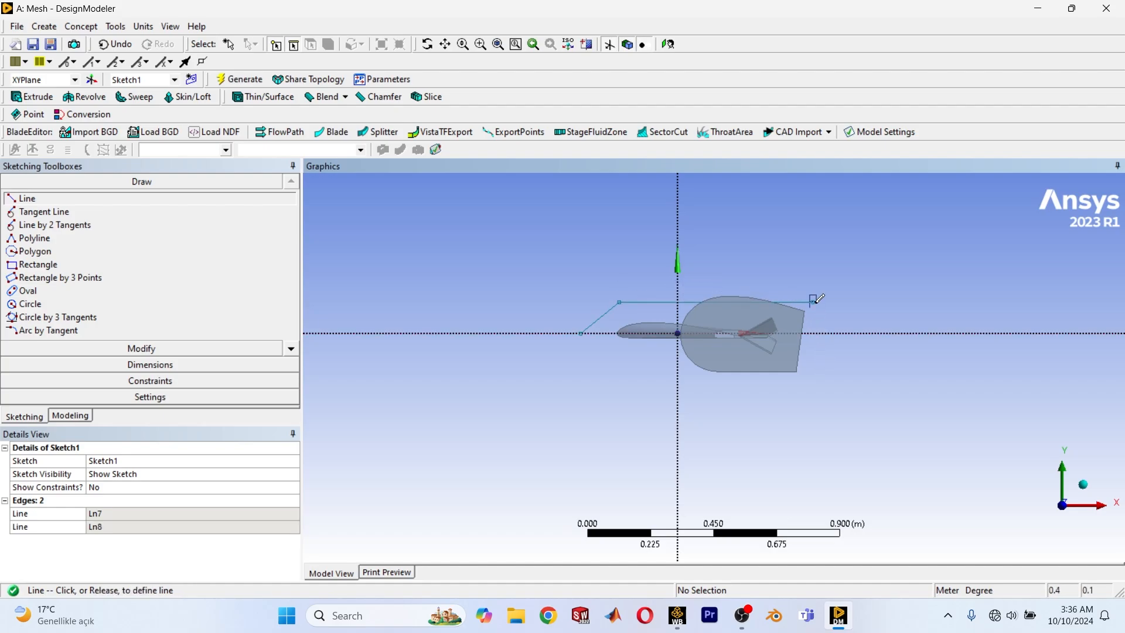
click(812, 372)
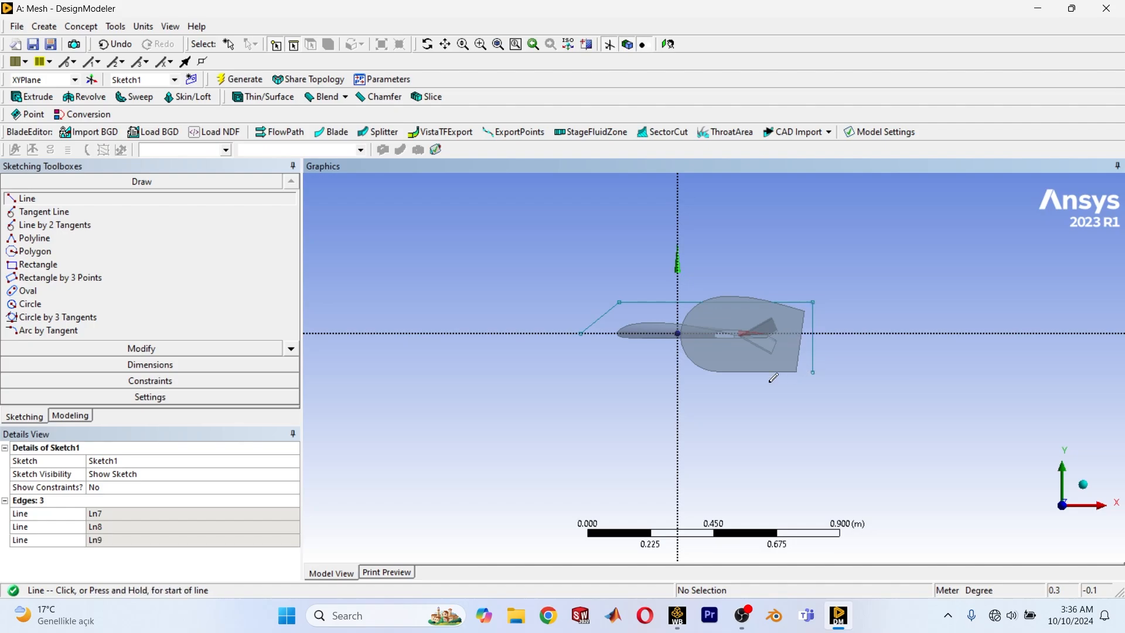
click(813, 370)
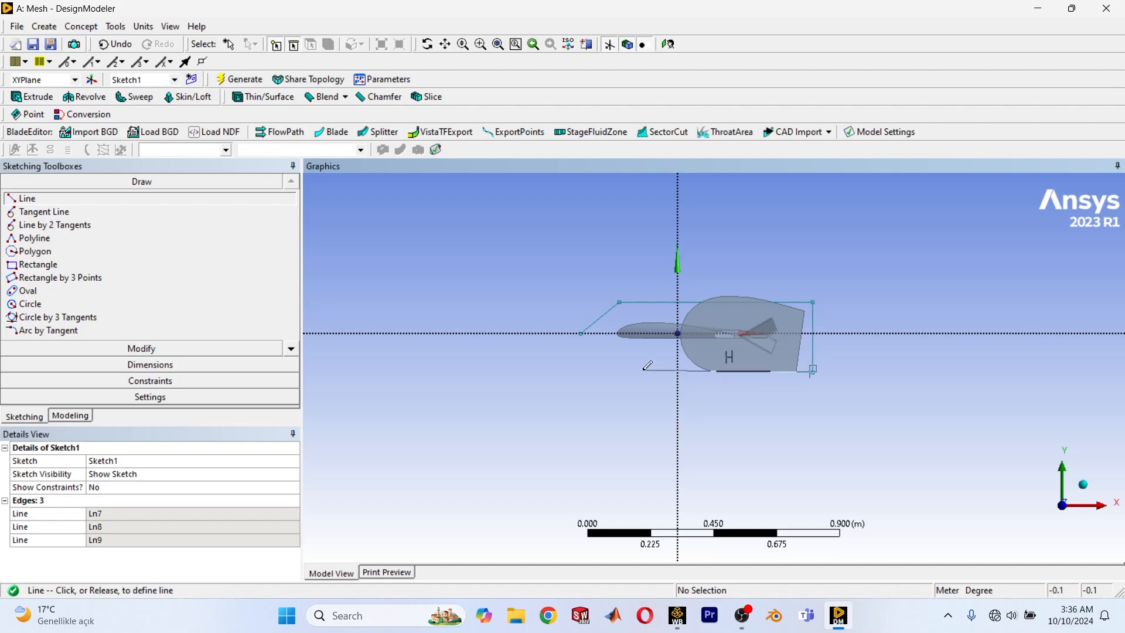
click(586, 370)
click(588, 371)
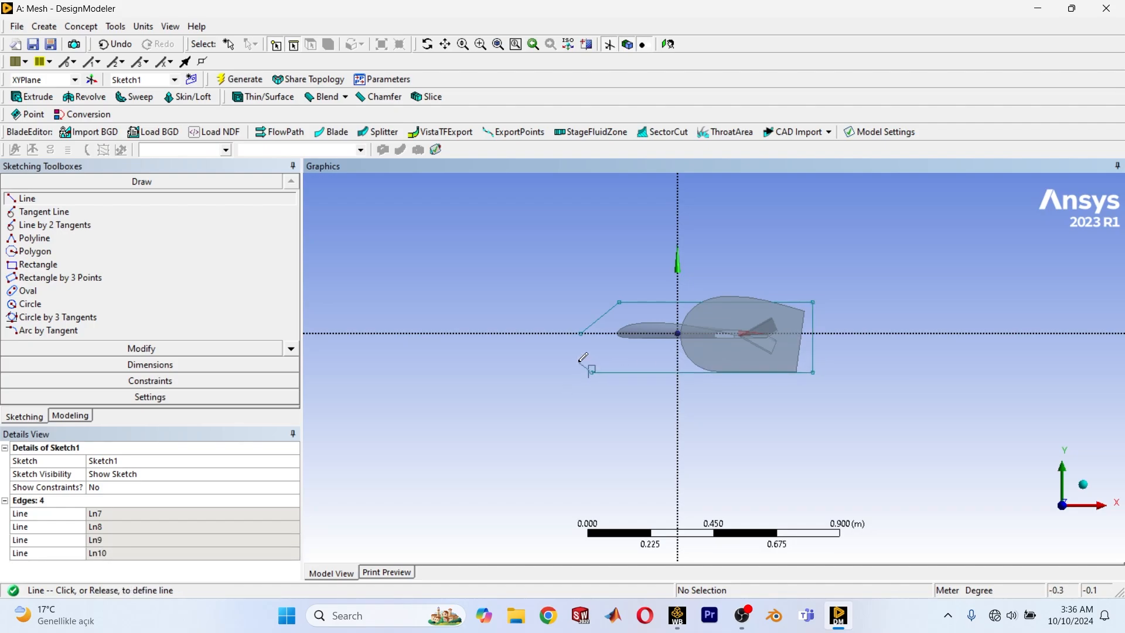
click(580, 334)
Undo all five lines of the outline.
scroll(786, 399, up, 2)
ctrl+middle_drag(631, 359, 513, 311)
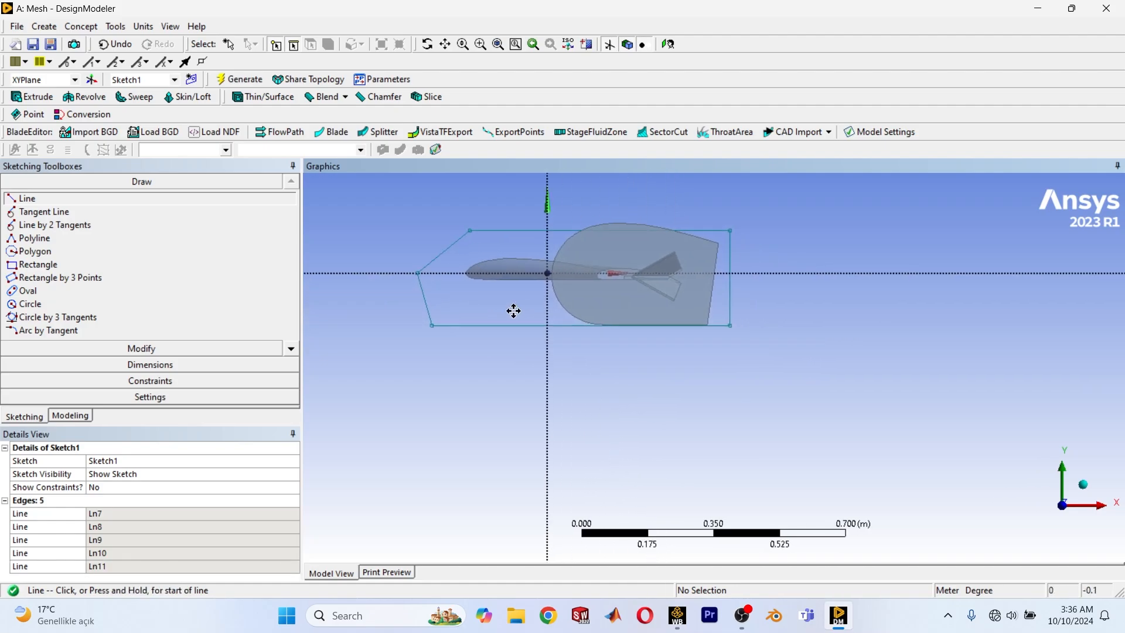
scroll(514, 311, up, 2)
key(ctrl+z)
key(ctrl+z)
key(ctrl+z)
key(ctrl+z)
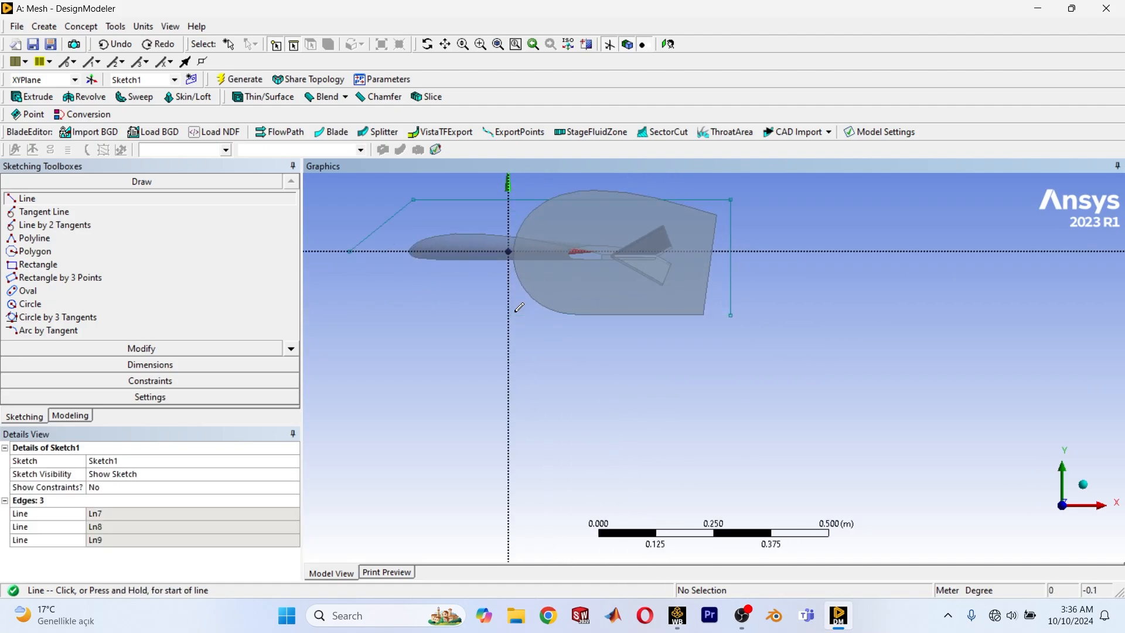
scroll(519, 303, down, 3)
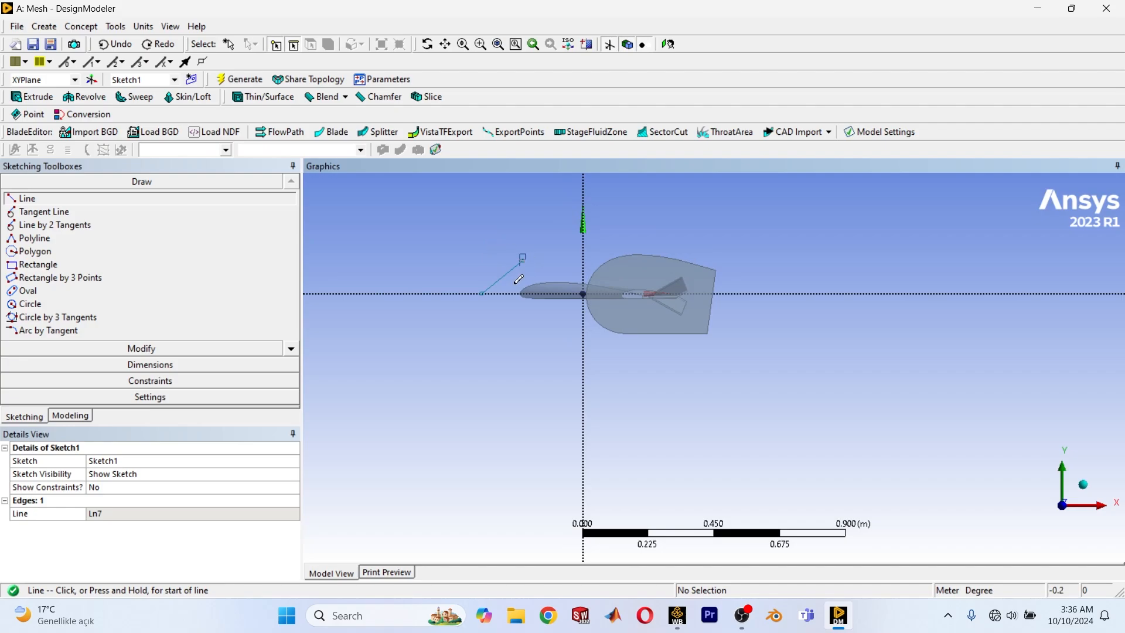
key(ctrl+z)
Sketch a roomier closed five-line outline around the aircraft, about 0.9 m long and 0.5 m high, starting on the X axis ahead of the nose.
click(480, 292)
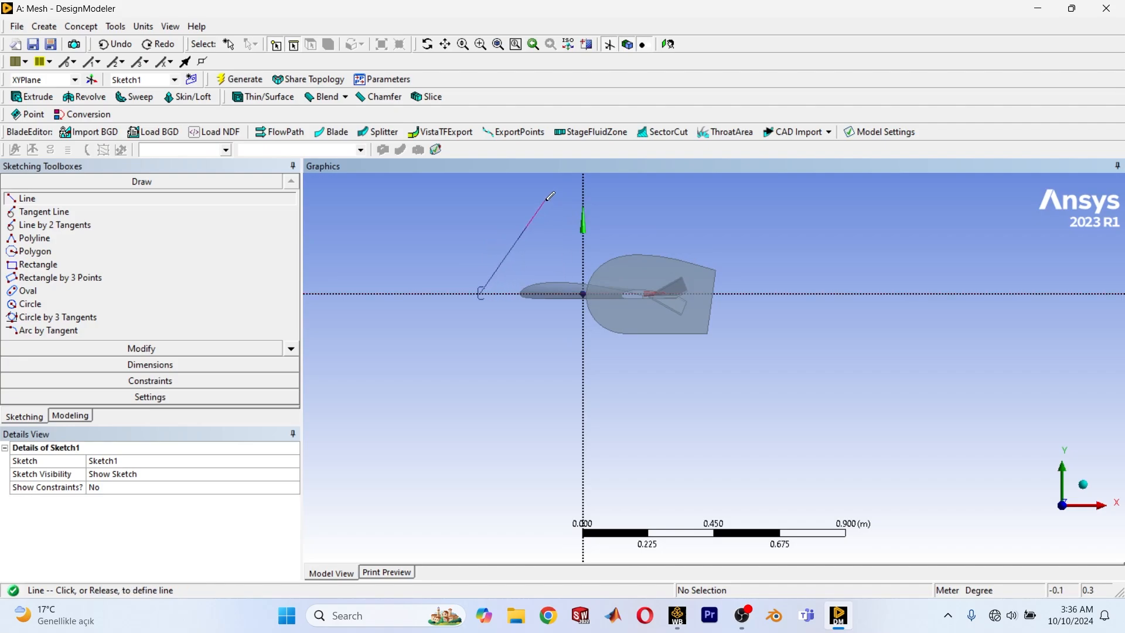
click(542, 228)
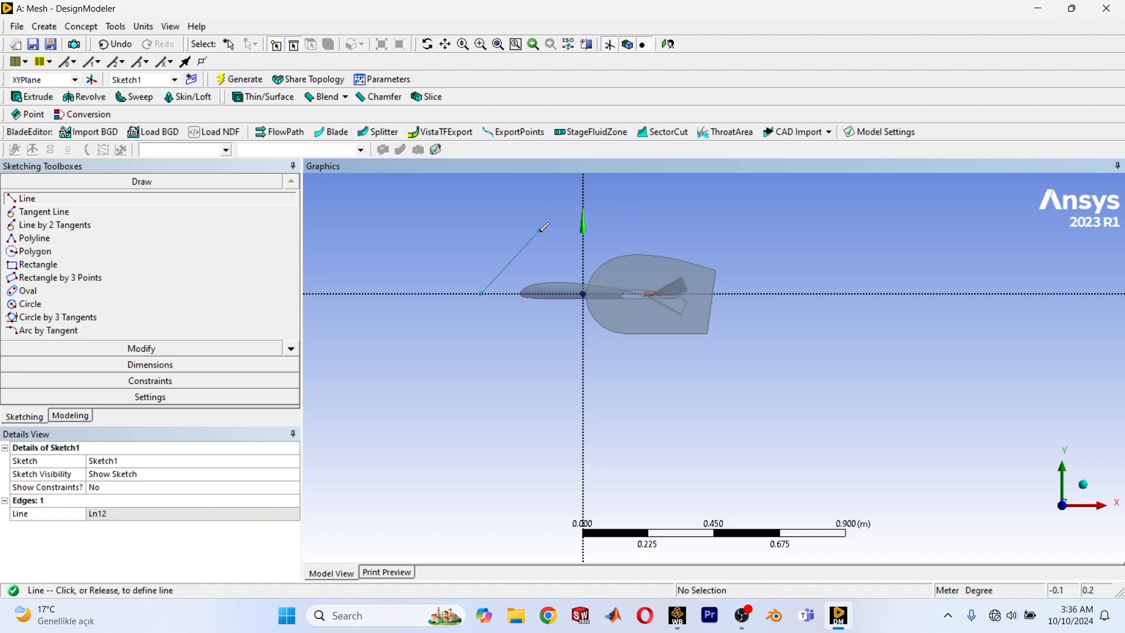
click(666, 230)
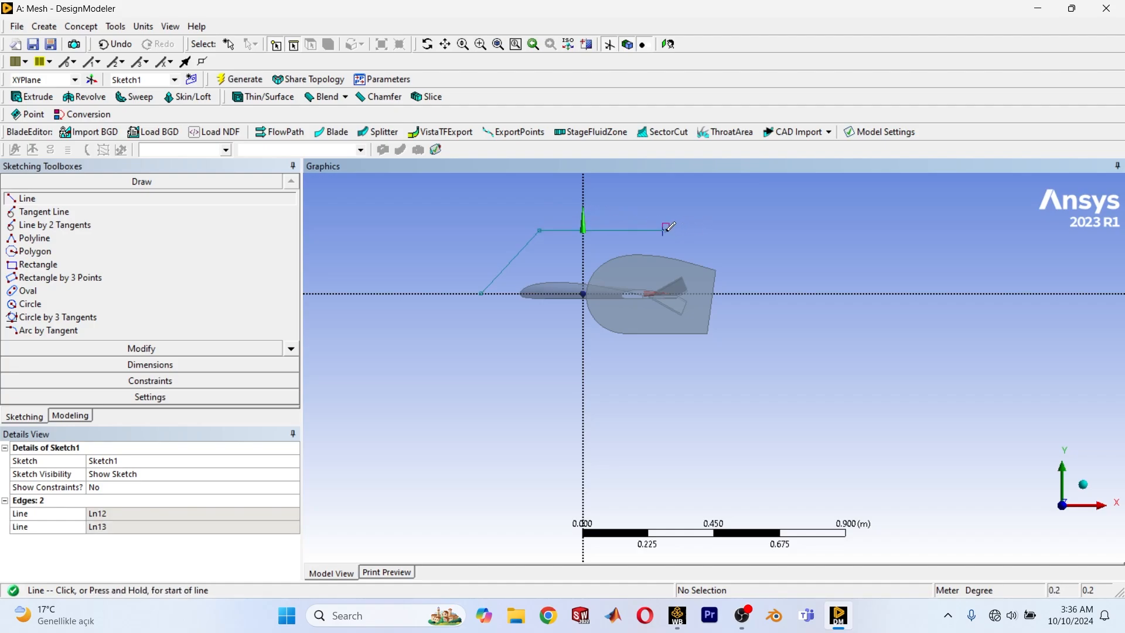
key(ctrl+z)
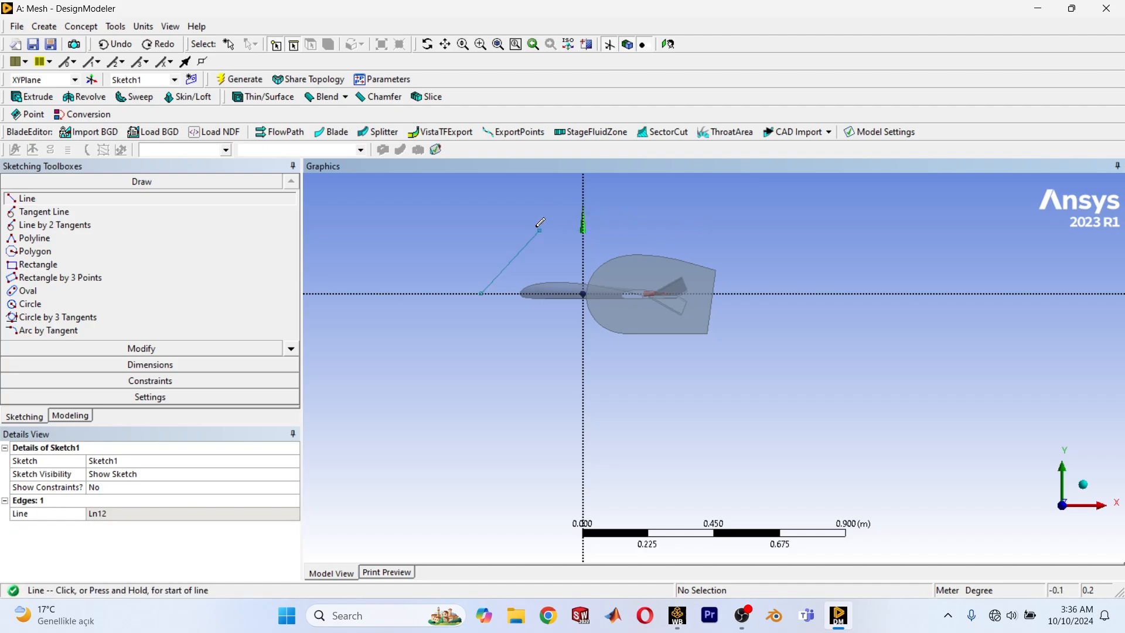
click(539, 230)
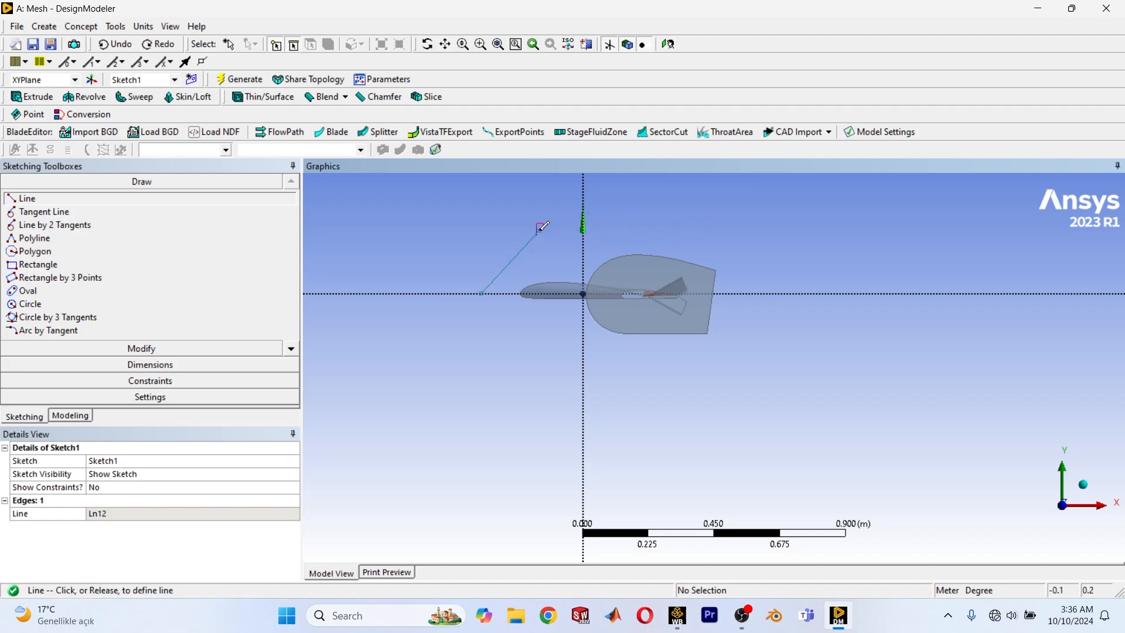
click(753, 243)
click(753, 245)
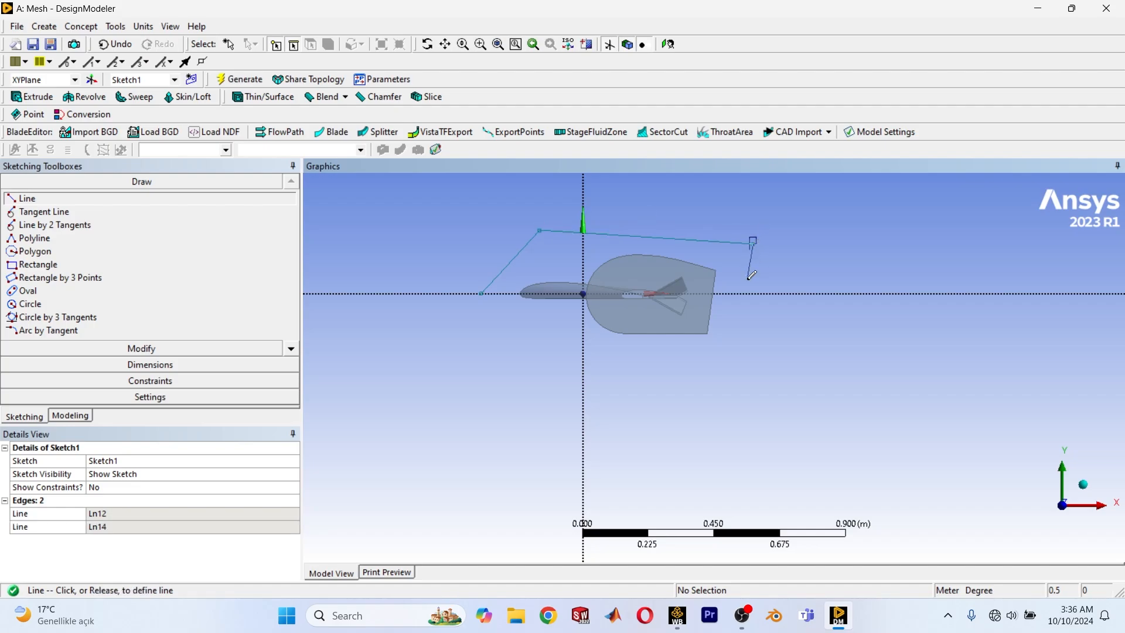
click(732, 375)
click(732, 375)
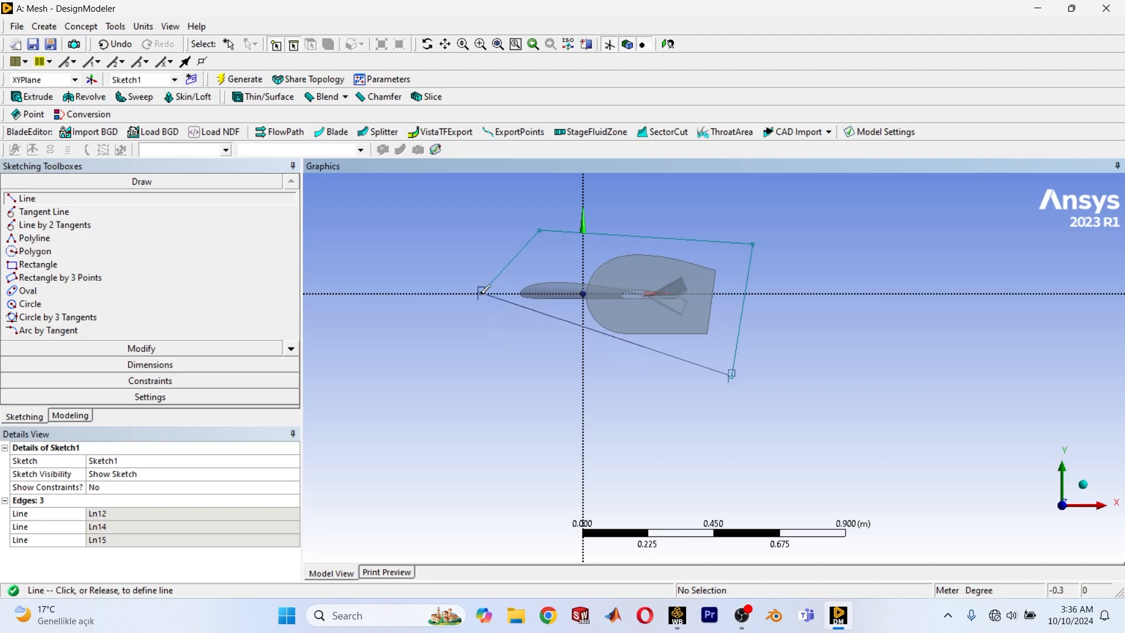
click(539, 345)
click(540, 345)
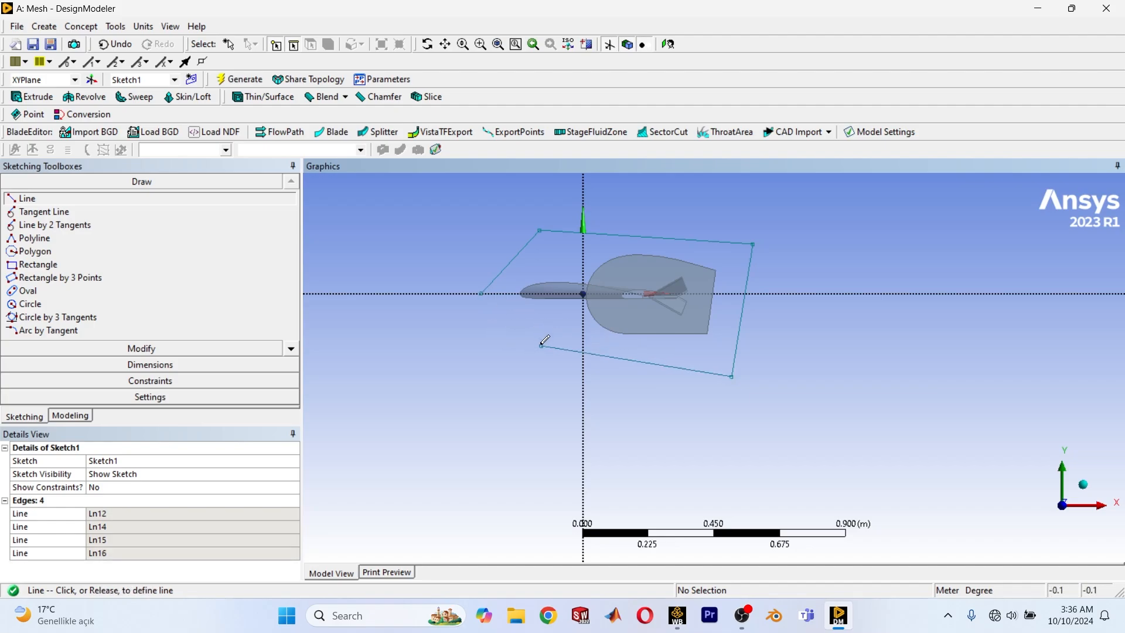
click(481, 293)
scroll(514, 317, down, 1)
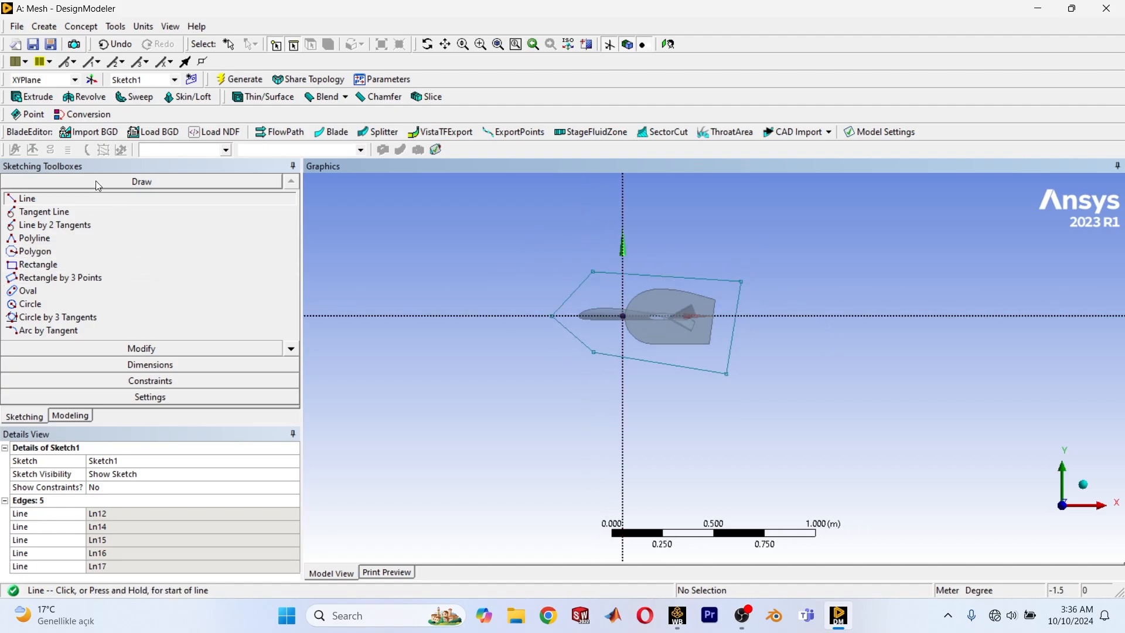
Add an Extrude feature using Sketch1 as its geometry and set its operation to Add Frozen.
click(30, 96)
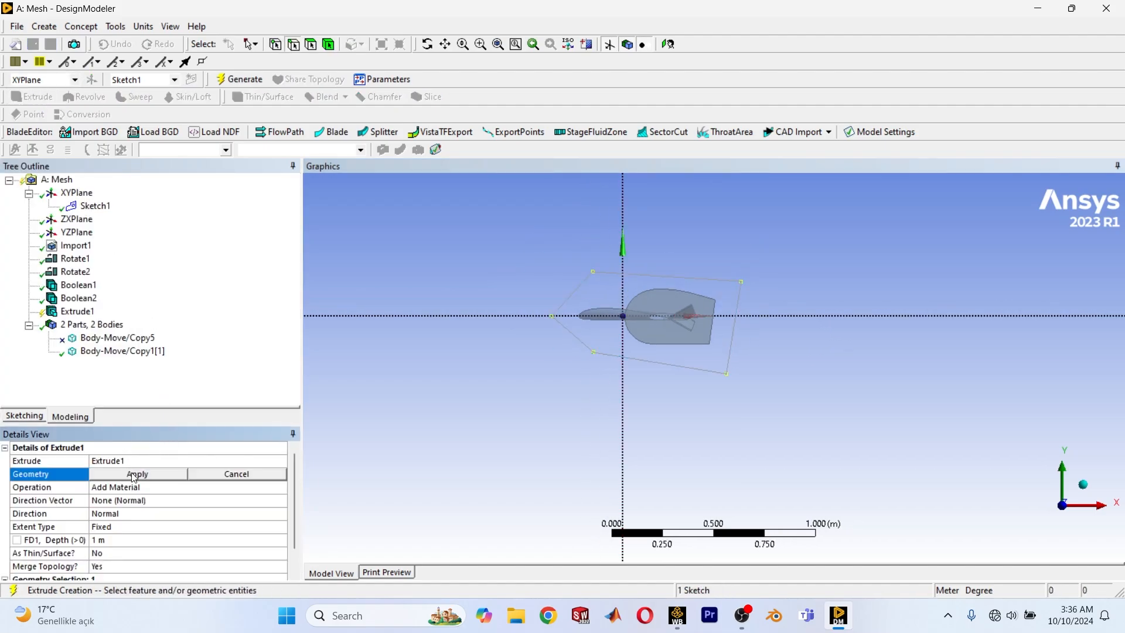
click(132, 473)
click(134, 488)
key(s)
scroll(183, 503, down, 1)
scroll(141, 473, up, 1)
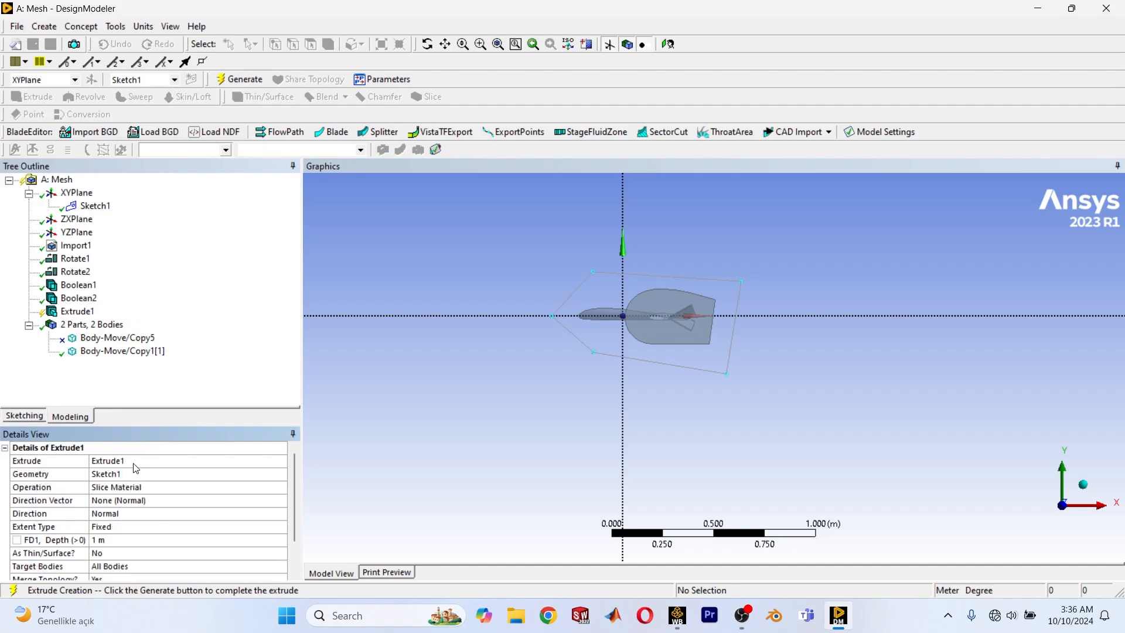
click(249, 488)
click(281, 486)
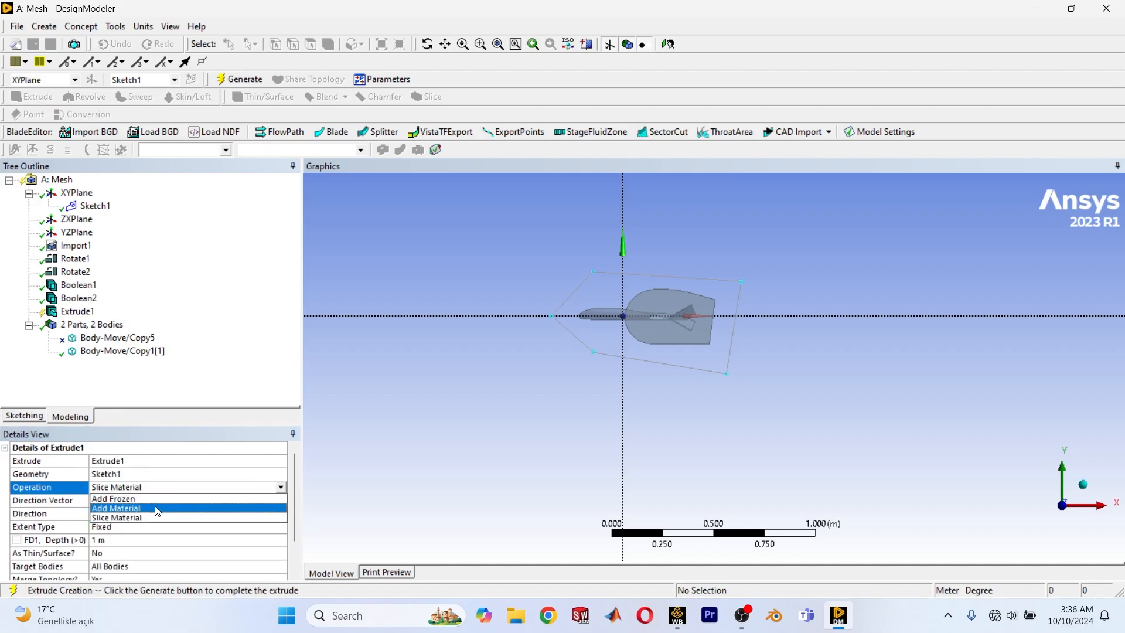
click(144, 499)
Set the extrusion's direction to Both - Symmetric and its depth to 0.7 m.
scroll(141, 515, down, 1)
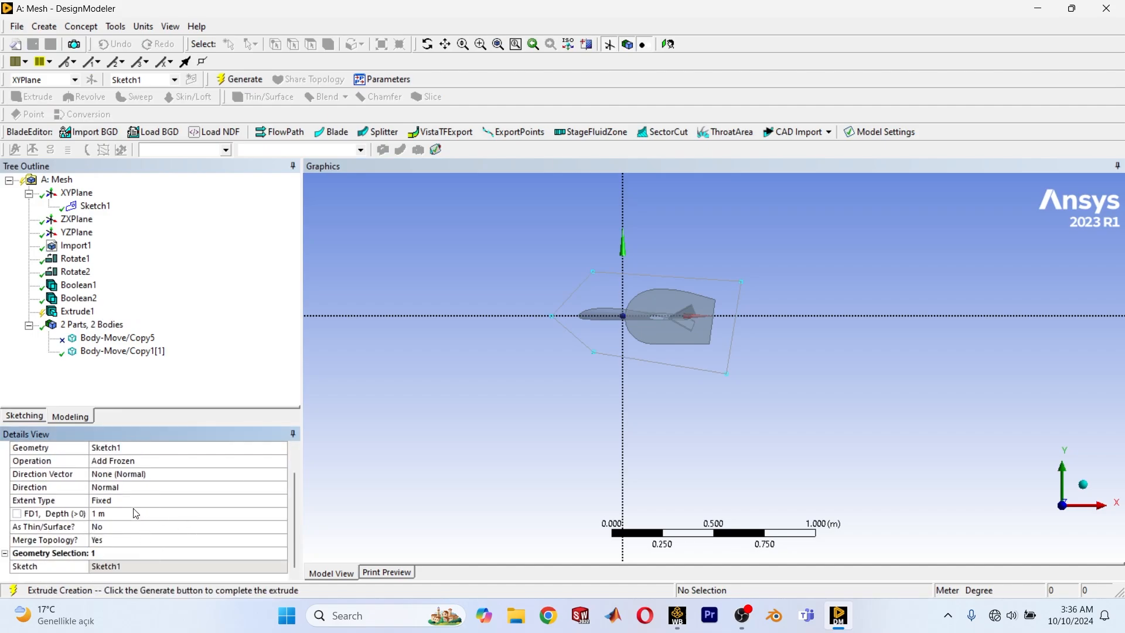
click(135, 490)
click(281, 487)
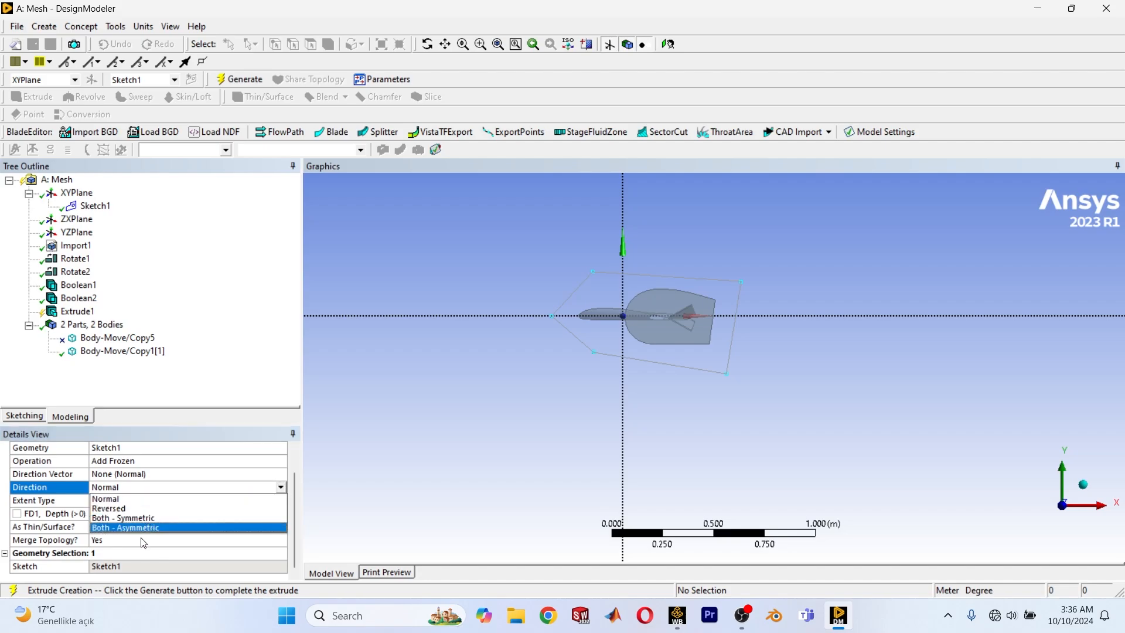
click(155, 518)
click(115, 514)
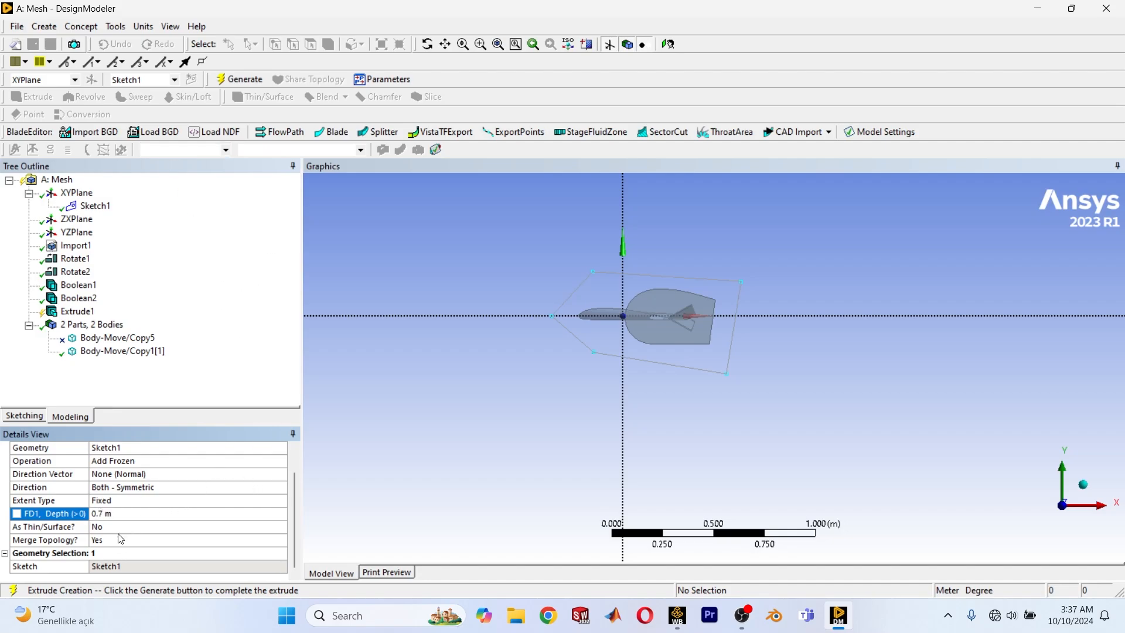
Generate the symmetric frozen extrusion that encloses the aircraft.
click(251, 80)
middle_drag(767, 276, 782, 311)
click(1078, 530)
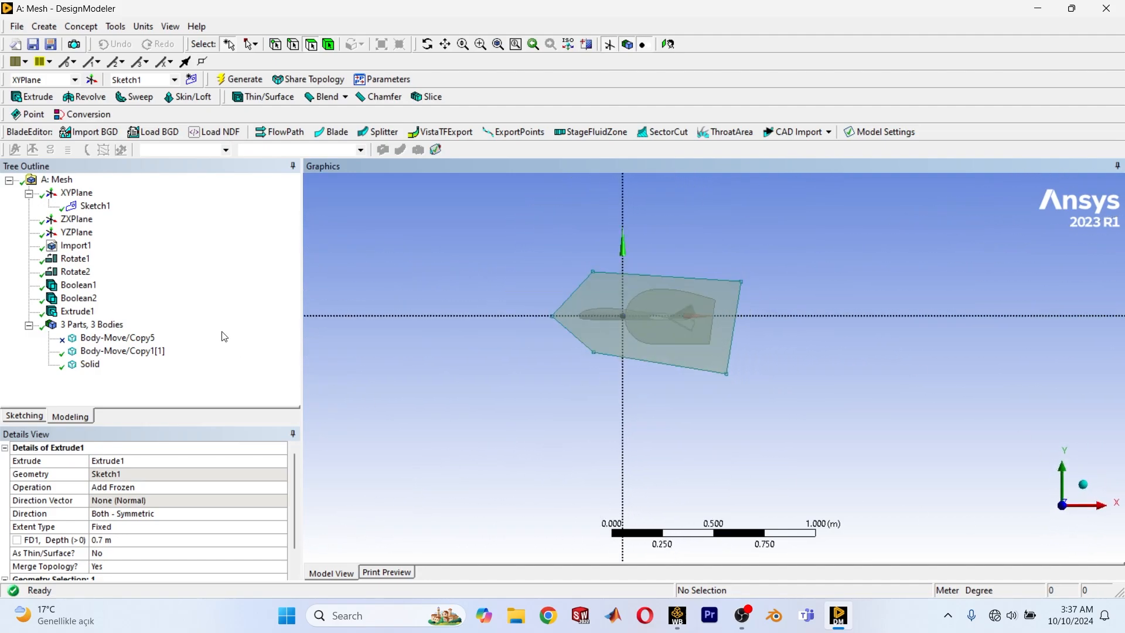
Create a new sketch on the XY plane and open it for drawing.
click(76, 193)
click(191, 79)
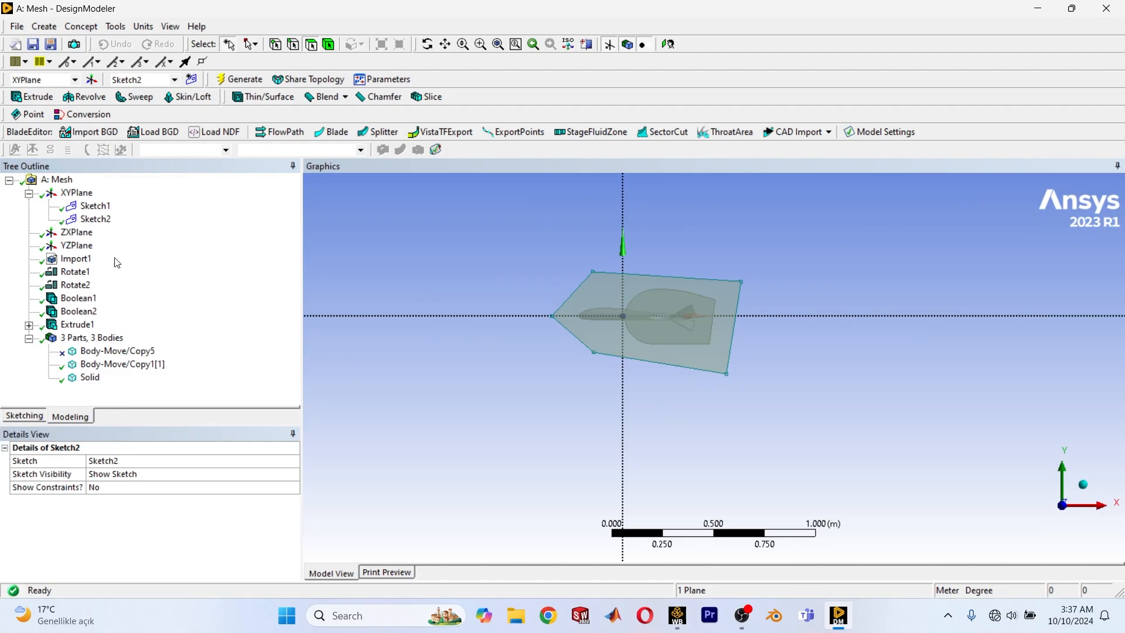
click(101, 220)
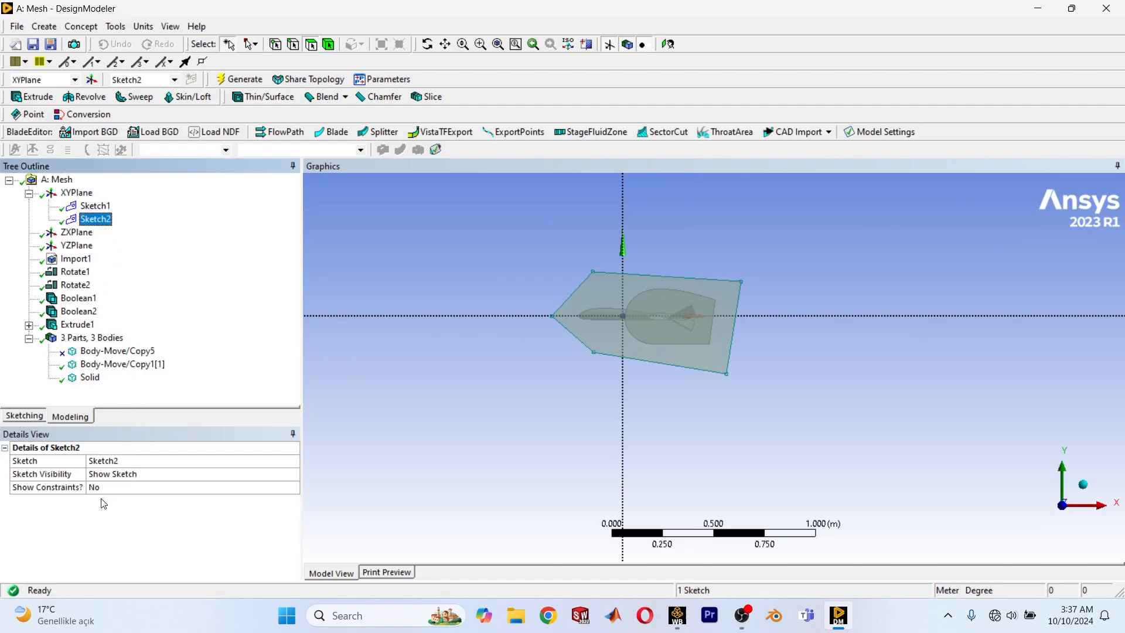
click(27, 416)
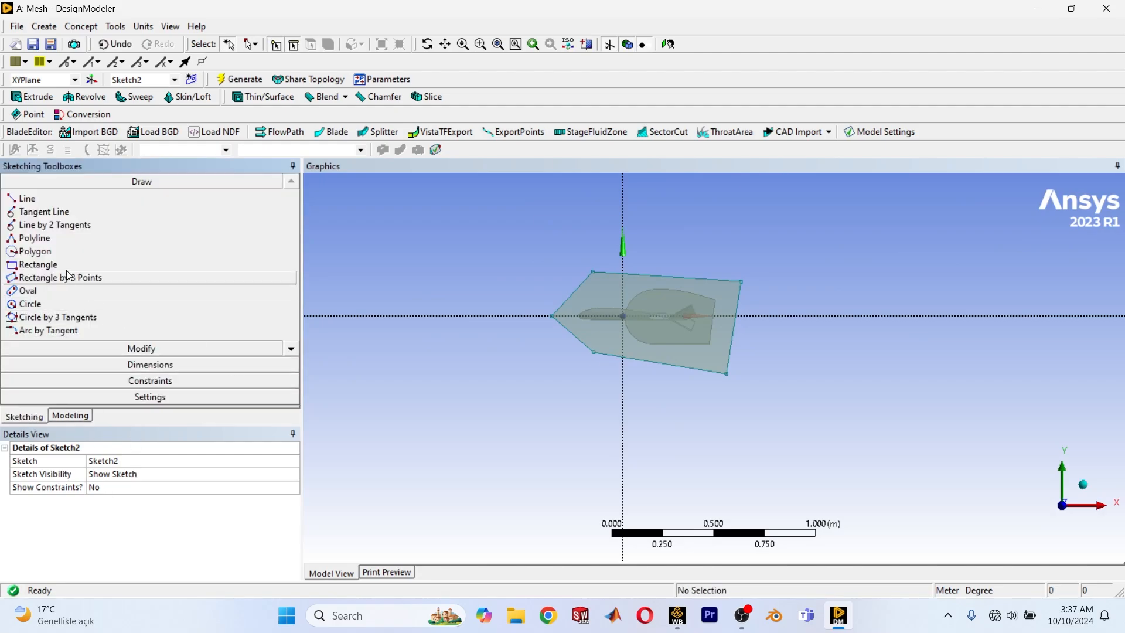
click(41, 265)
scroll(738, 398, down, 8)
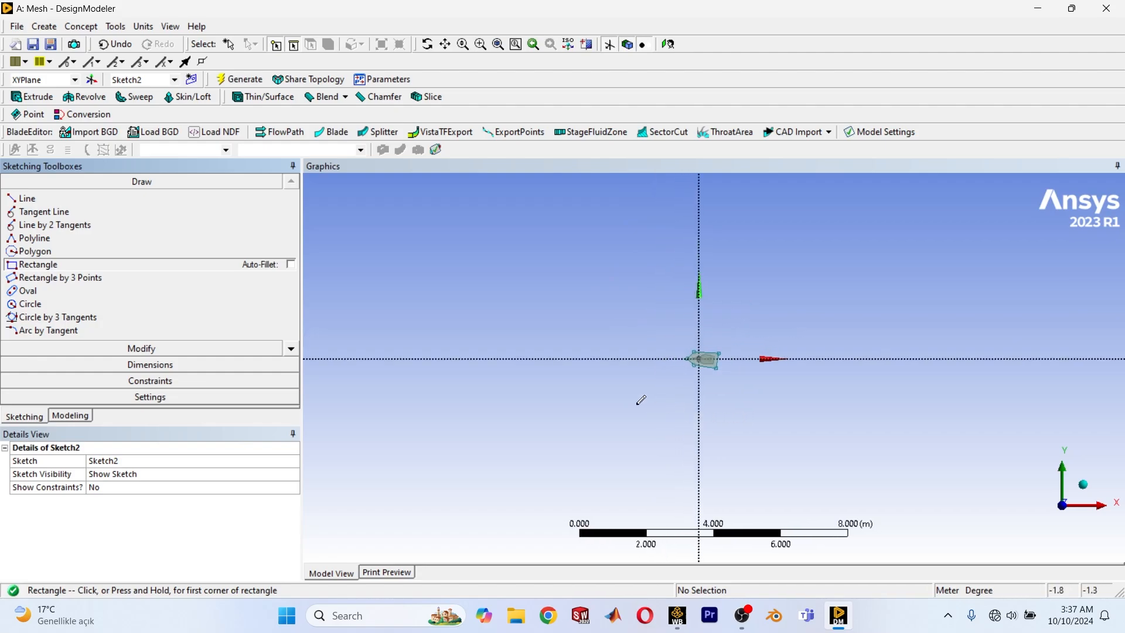
click(601, 426)
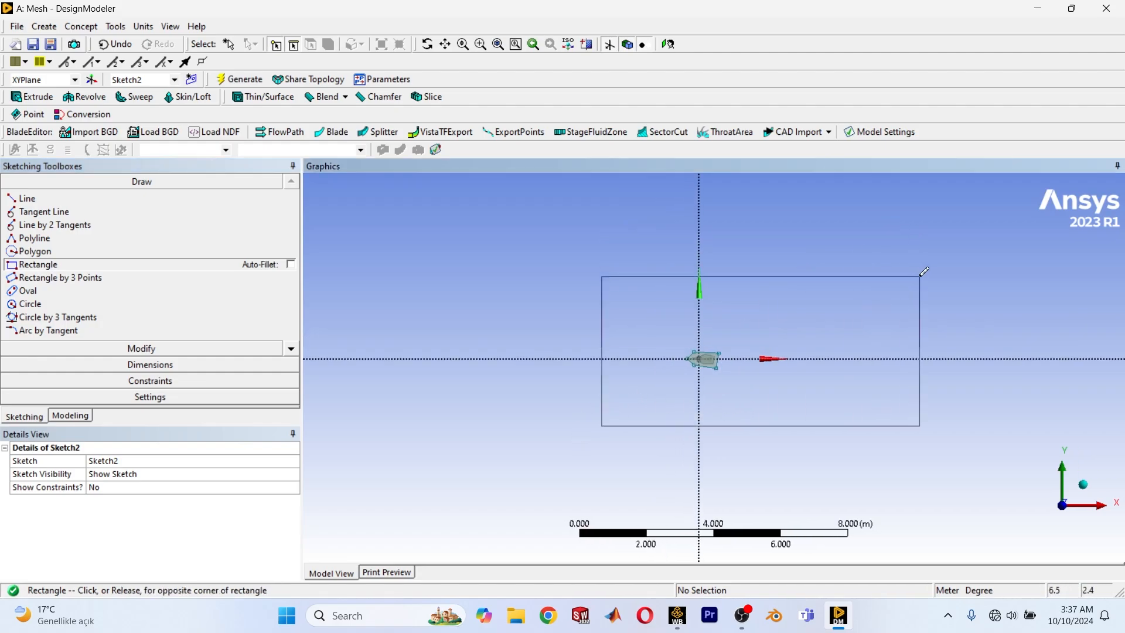
key(Escape)
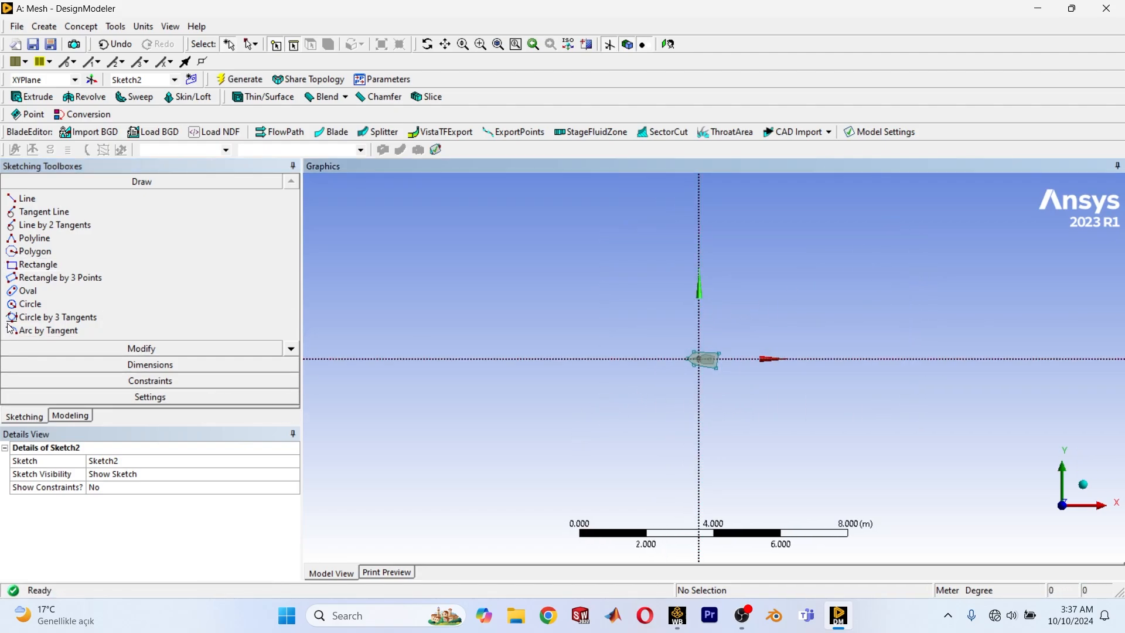
Draw a rectangle about 9.2 m long and 5.1 m high around the aircraft, leaving more room behind it than ahead.
click(34, 265)
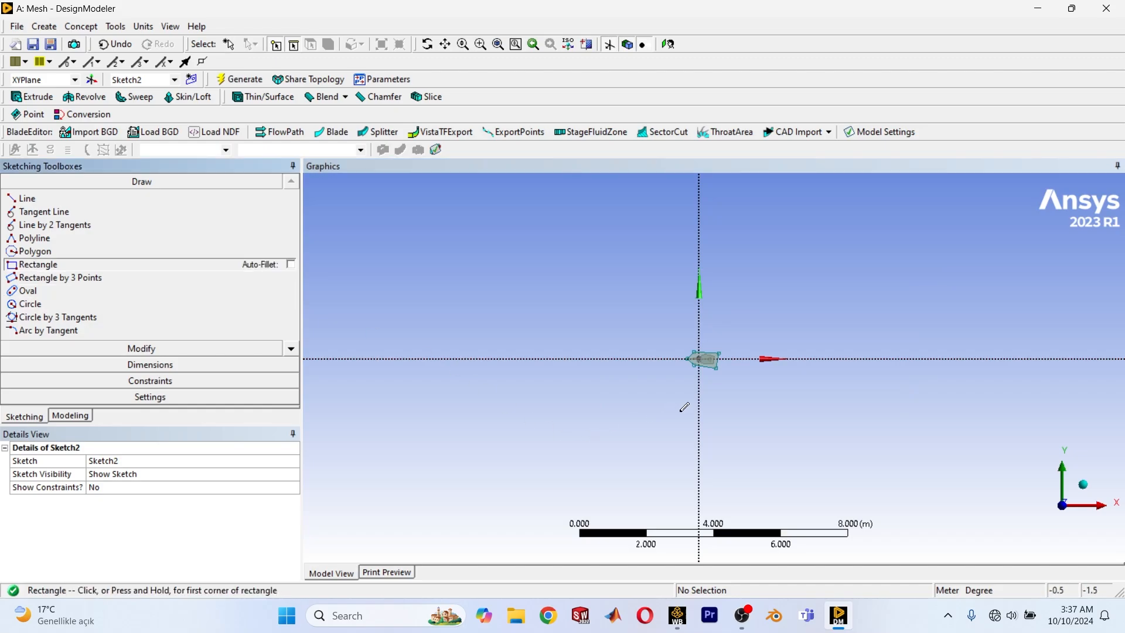
click(590, 441)
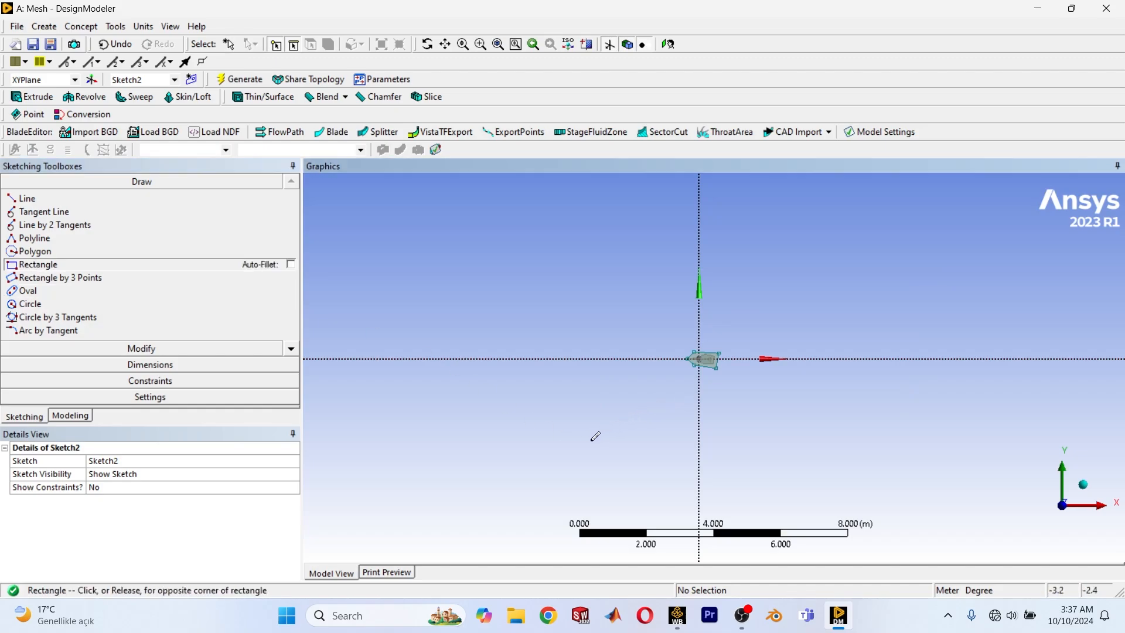
click(897, 270)
scroll(709, 423, up, 2)
scroll(721, 390, up, 1)
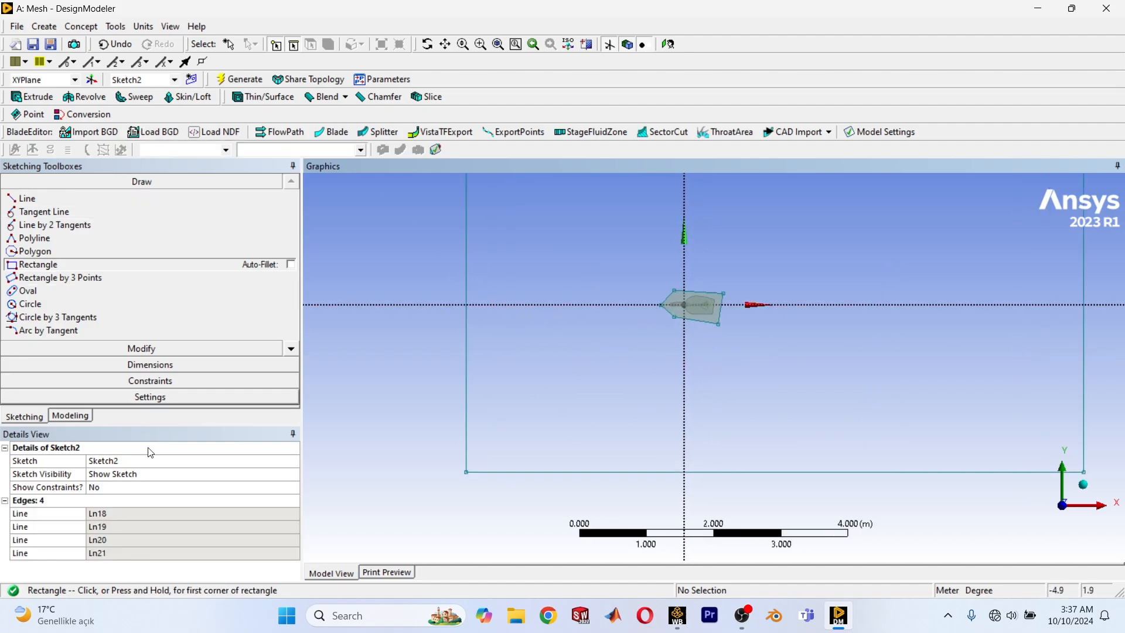
Add an Extrude feature using Sketch2 as its geometry and set its operation to Add Frozen.
click(71, 416)
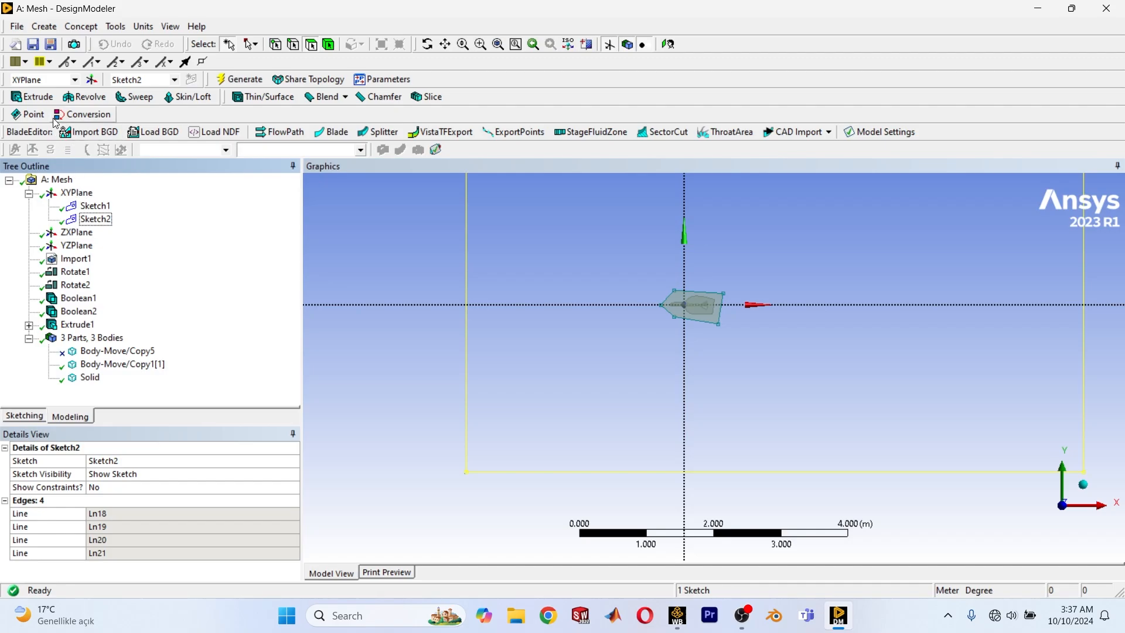
click(32, 96)
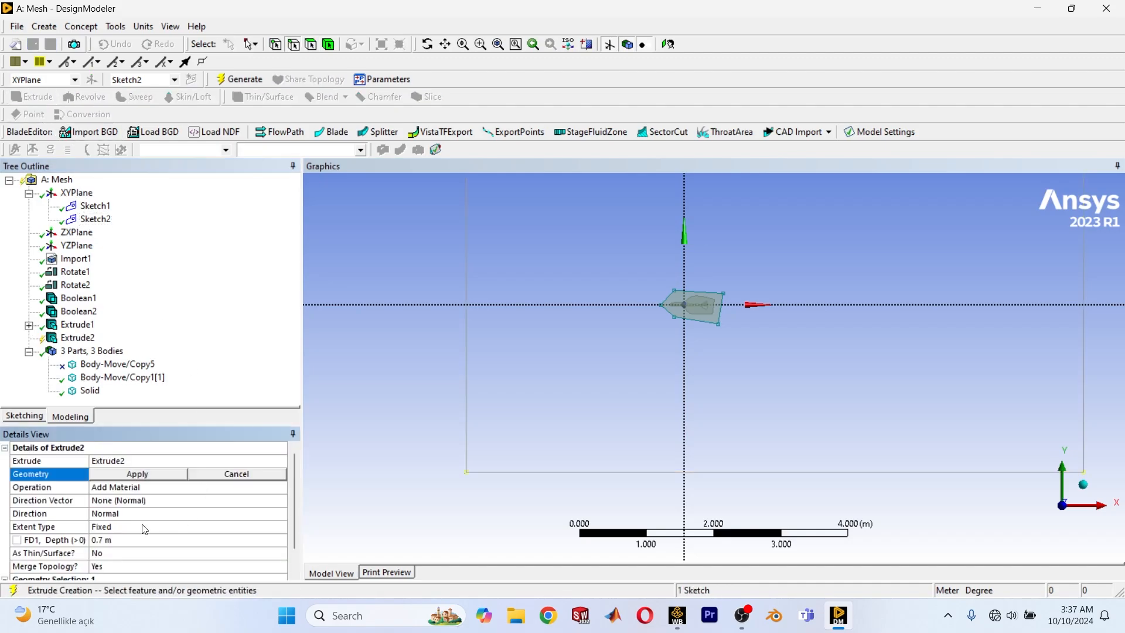
click(133, 476)
click(156, 489)
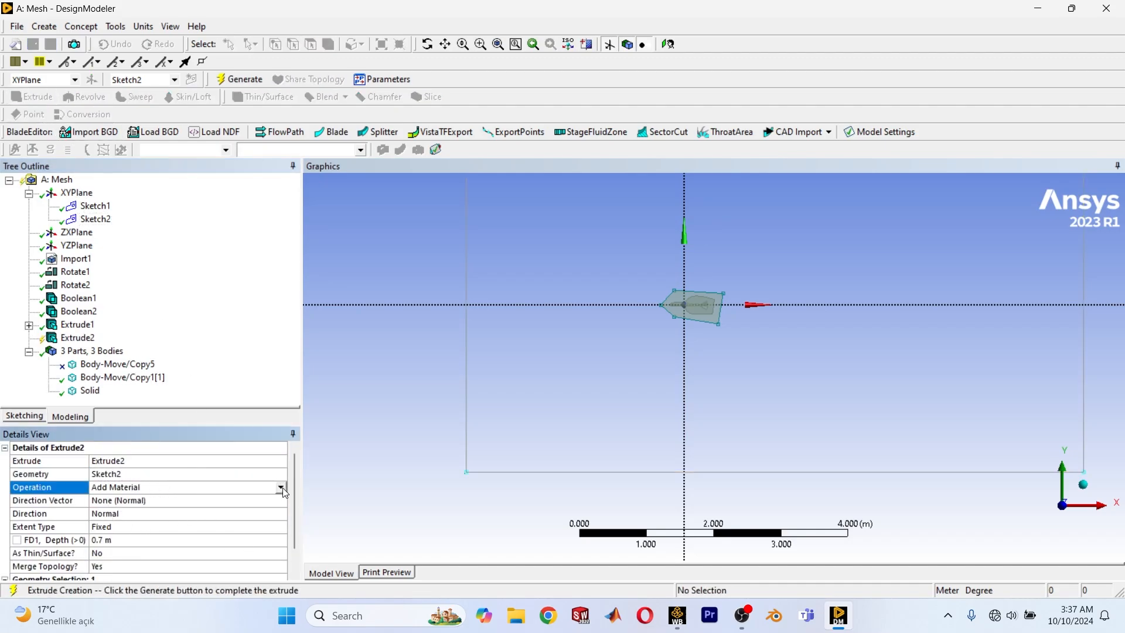
click(281, 487)
click(117, 421)
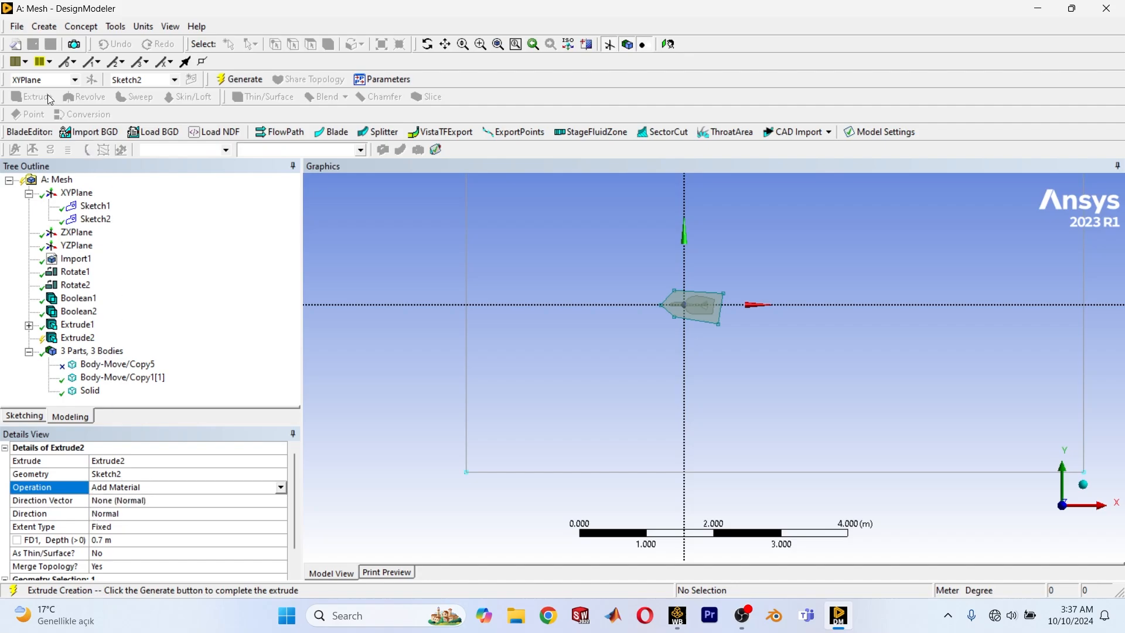
click(281, 488)
click(156, 501)
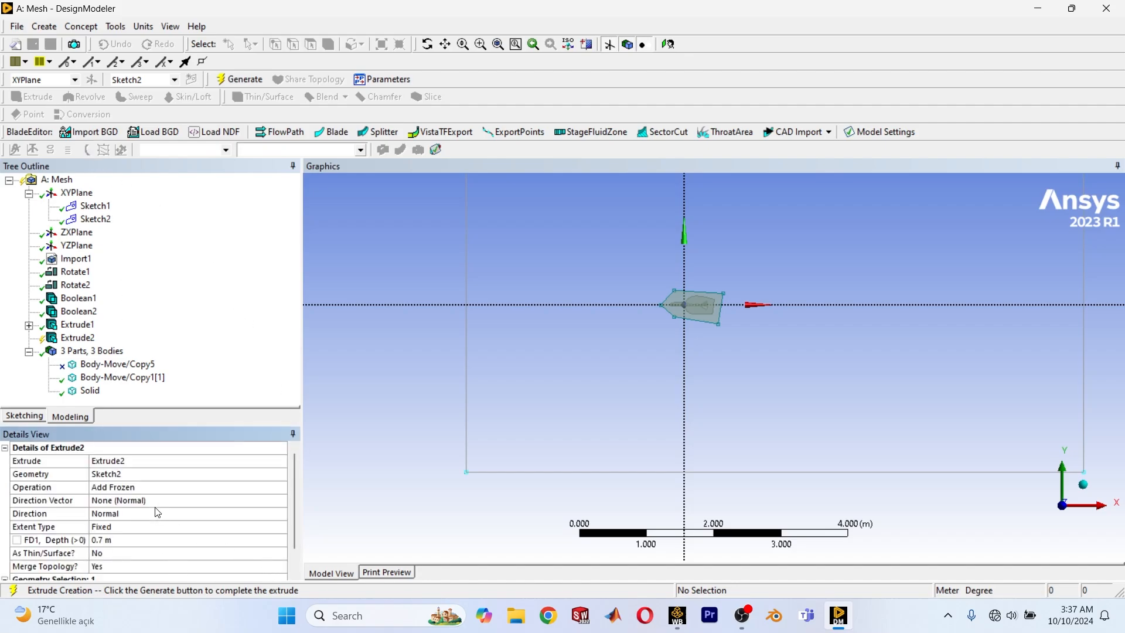
Set the extrusion's direction to Both - Symmetric and its depth to 4 m, and generate the large outer box.
click(161, 501)
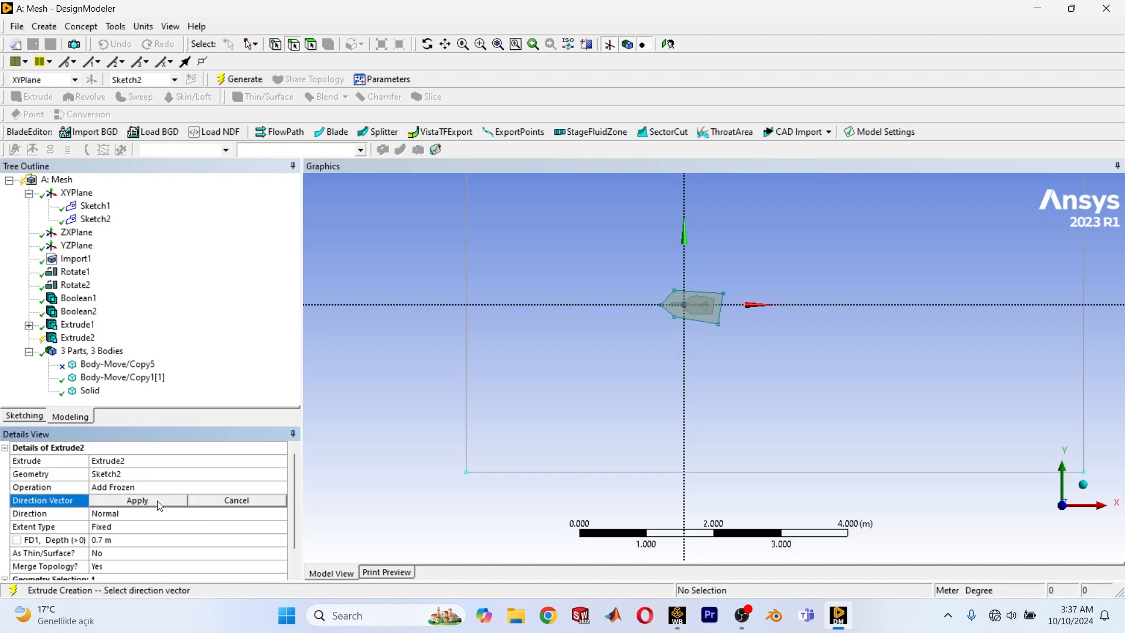
click(157, 501)
double_click(153, 516)
double_click(153, 516)
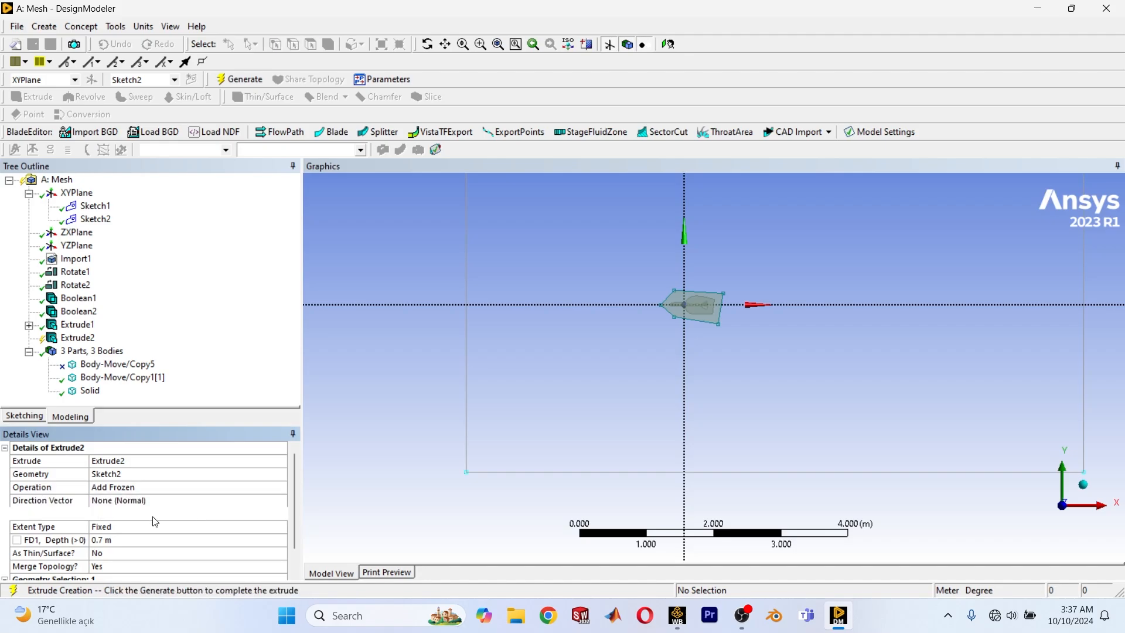
scroll(155, 538, down, 1)
click(123, 518)
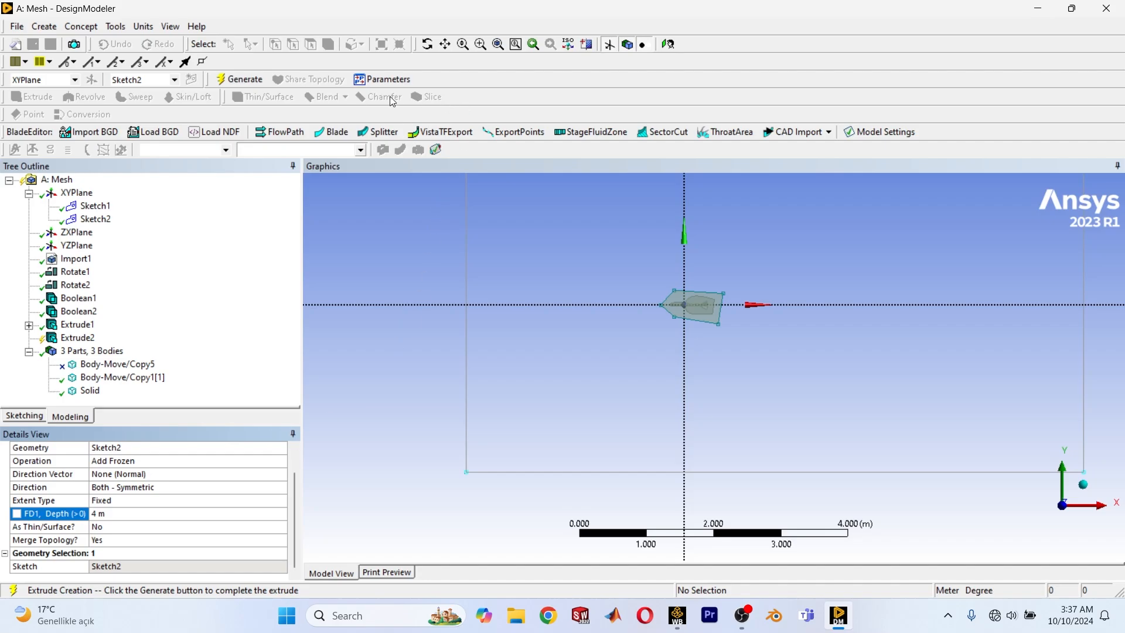
click(249, 82)
middle_drag(585, 480, 769, 439)
scroll(668, 416, up, 2)
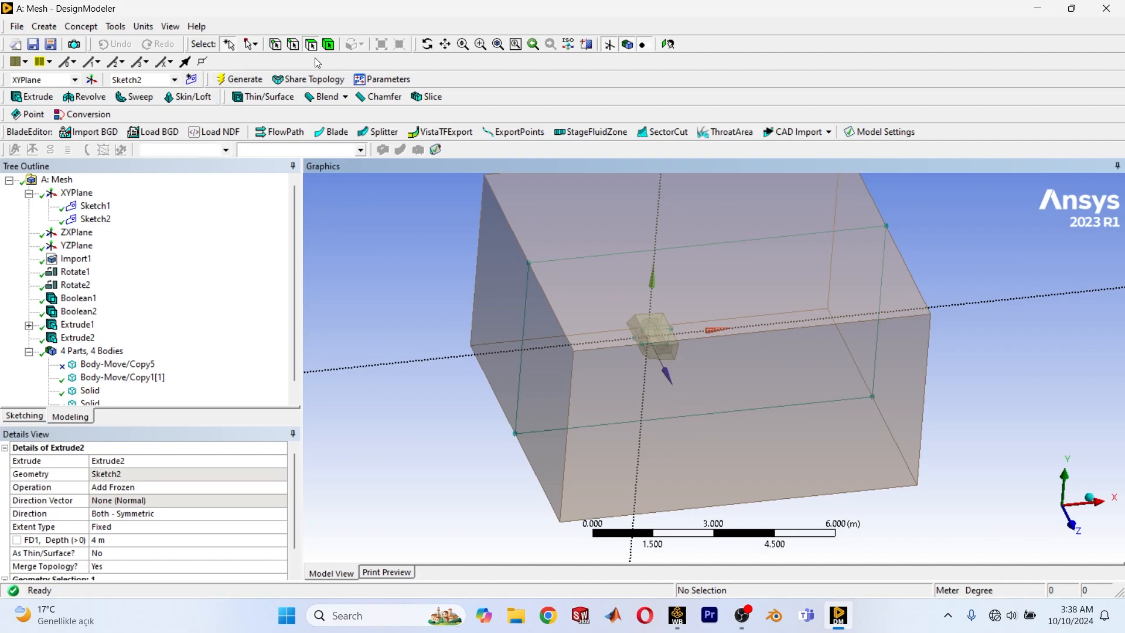
Set the large outer box body's type to Fluid.
click(659, 375)
click(156, 545)
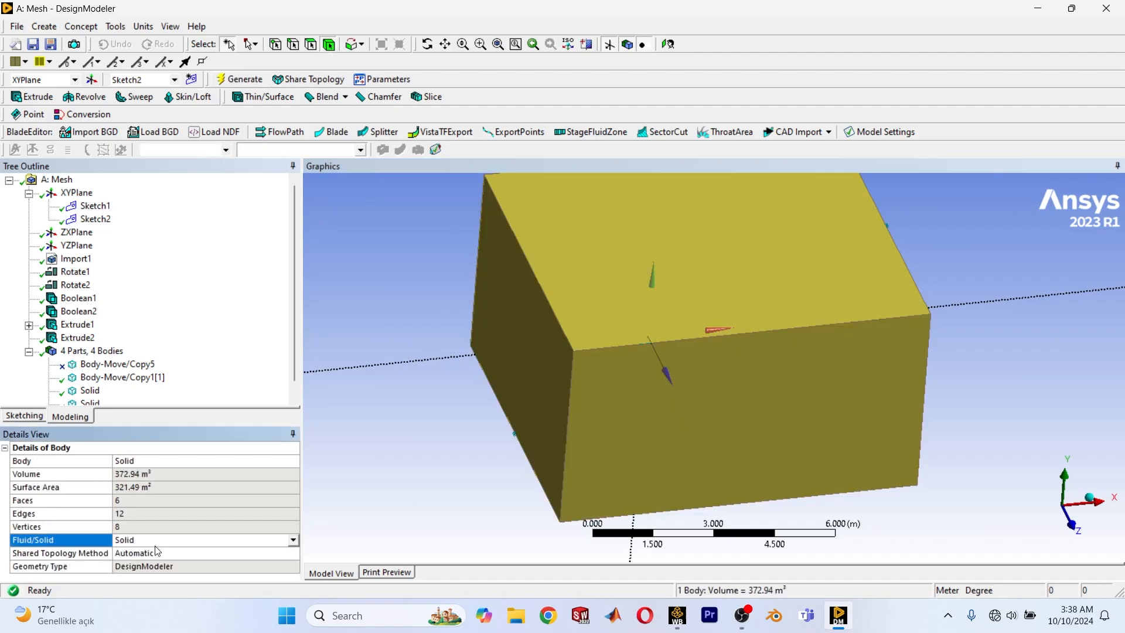
double_click(160, 544)
click(609, 361)
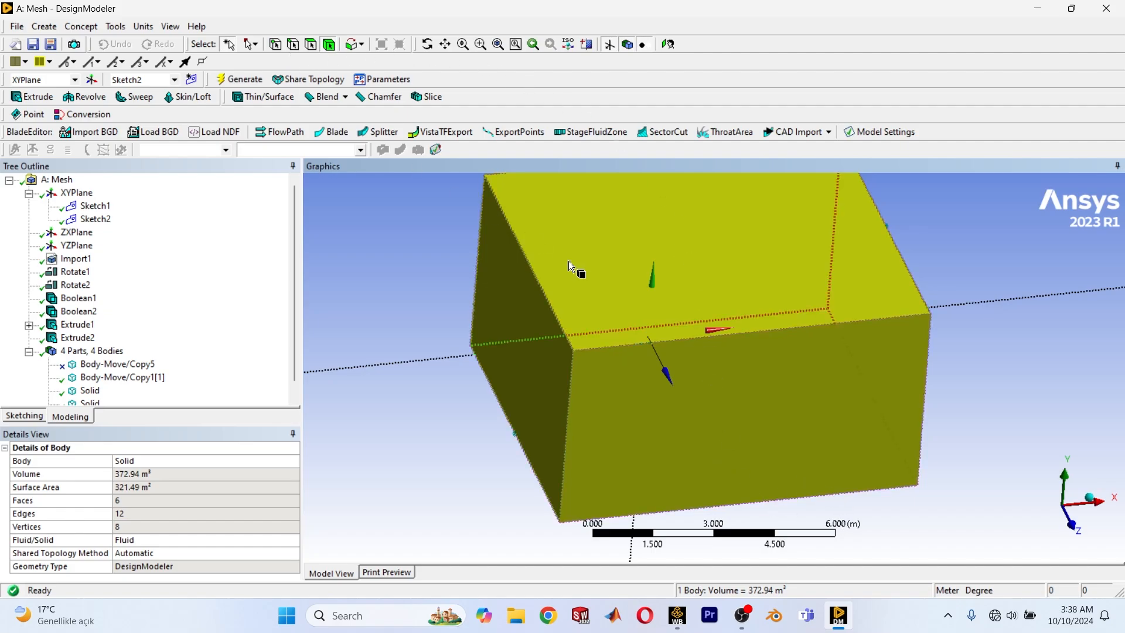
click(331, 291)
Set the small five-sided block around the aircraft to Fluid.
click(655, 332)
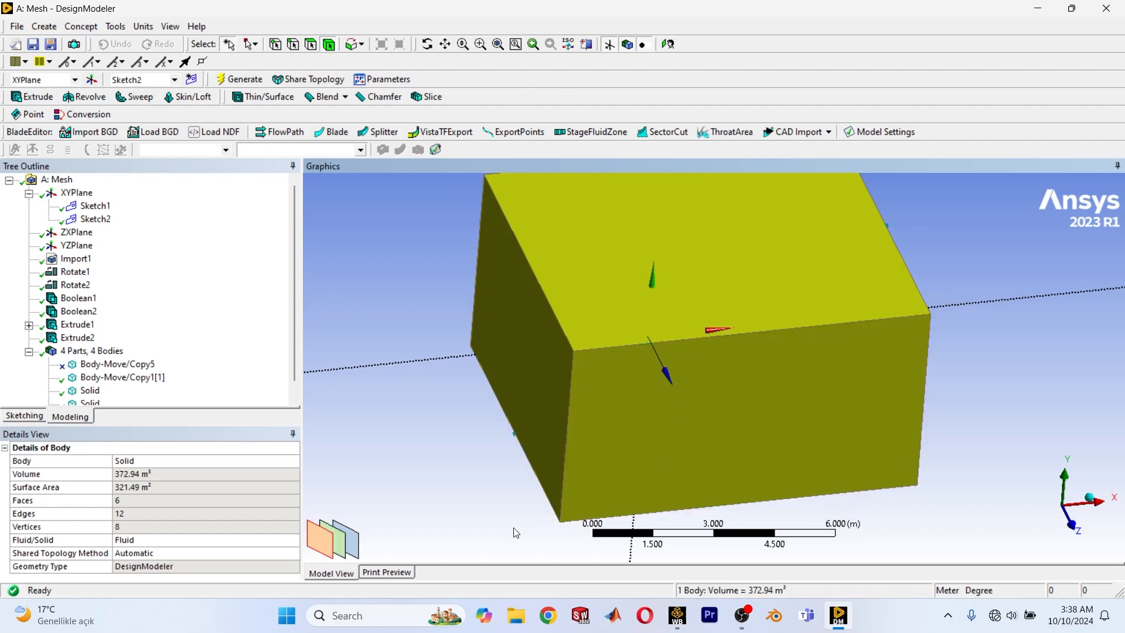
click(665, 366)
click(190, 542)
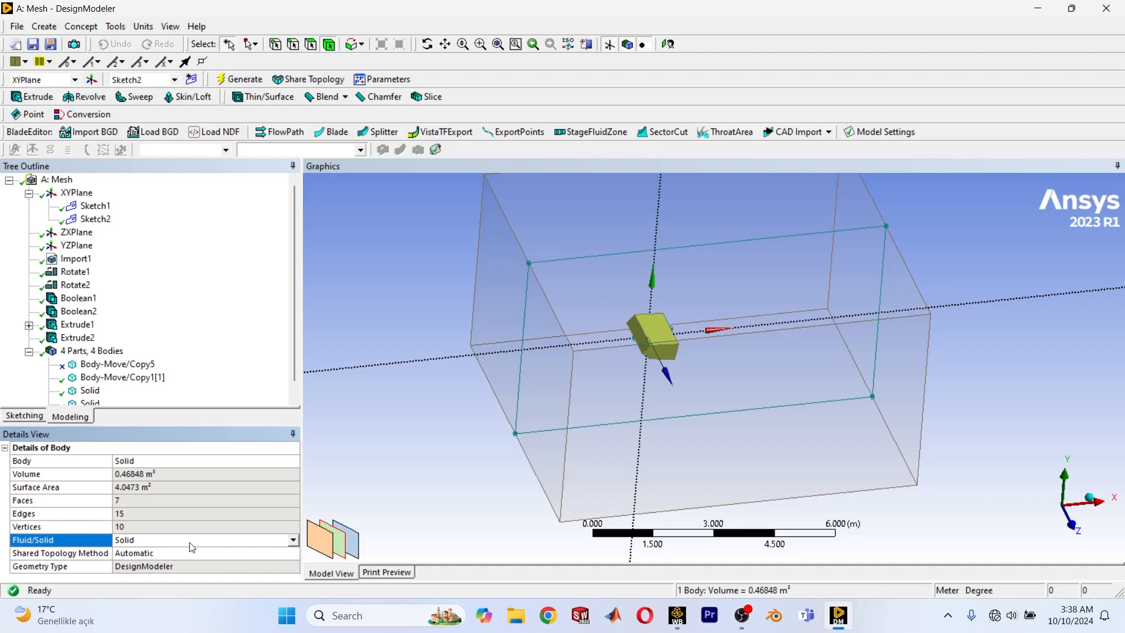
click(295, 542)
click(132, 558)
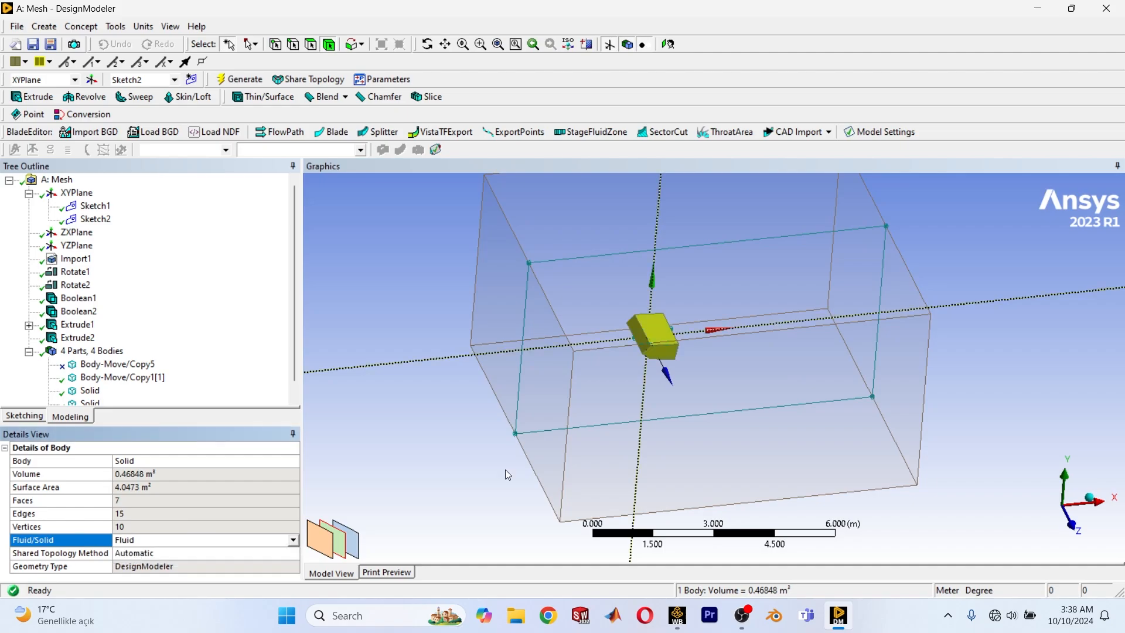
Select the aircraft body hidden inside both enclosures and set its type to Fluid.
click(532, 406)
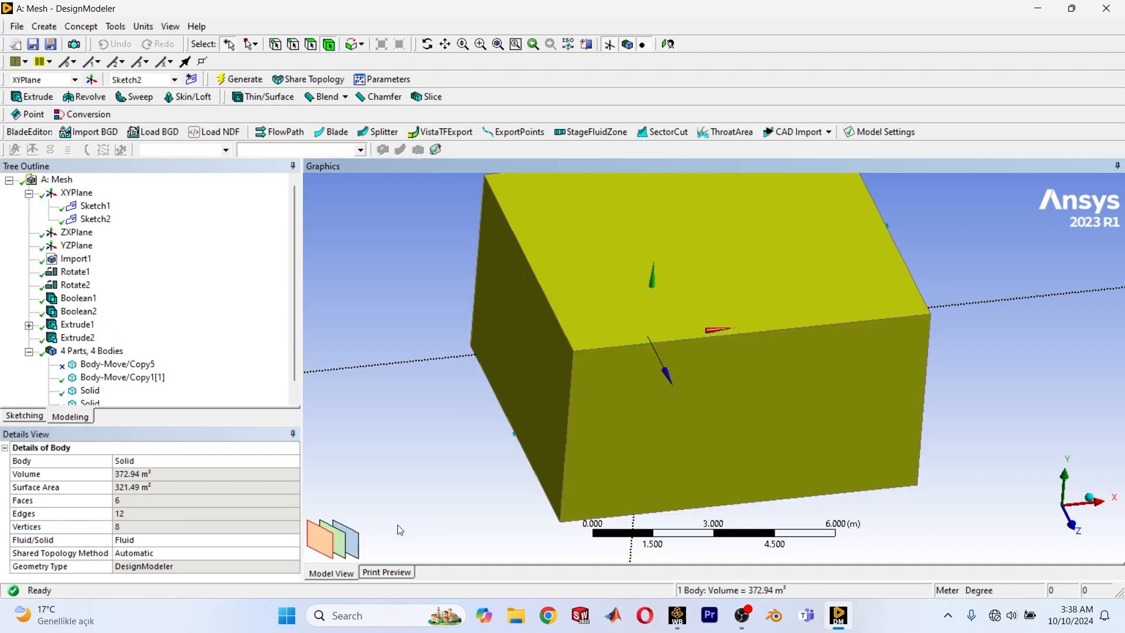
click(349, 544)
click(241, 541)
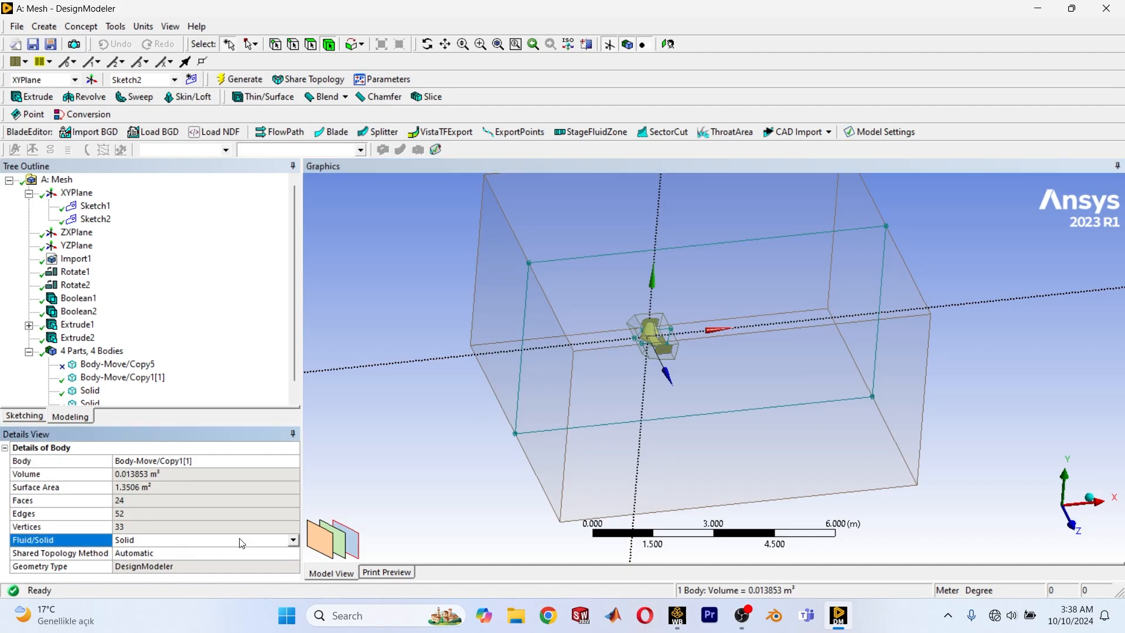
click(291, 542)
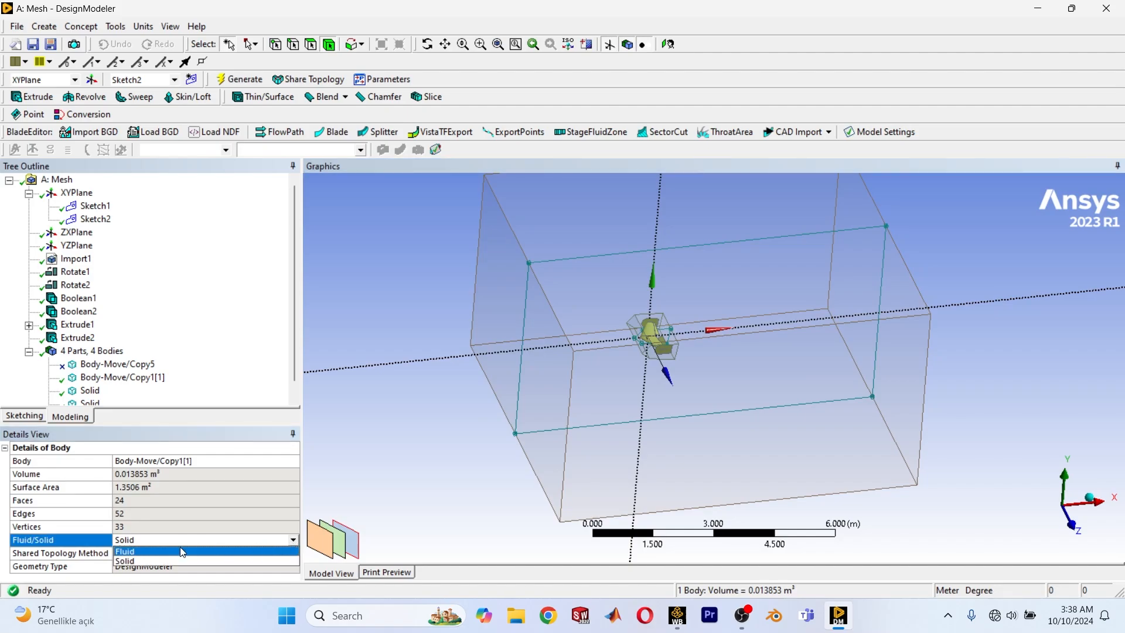
click(143, 554)
Add a named selection containing the outer box's upstream end face, ahead of the aircraft's nose.
scroll(923, 352, up, 2)
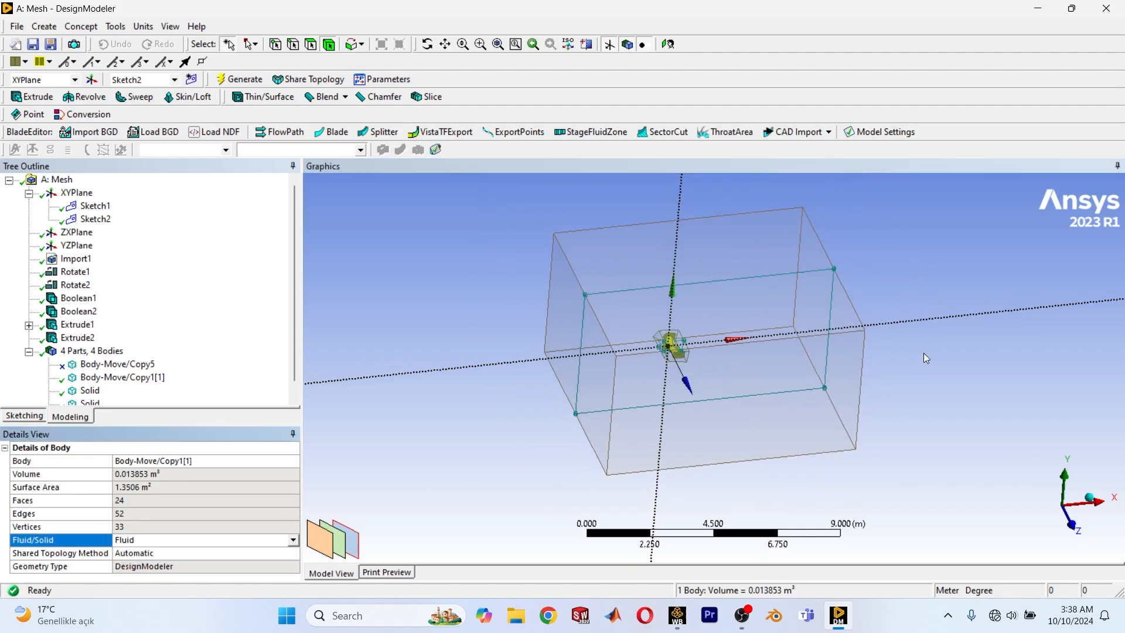
scroll(904, 419, down, 2)
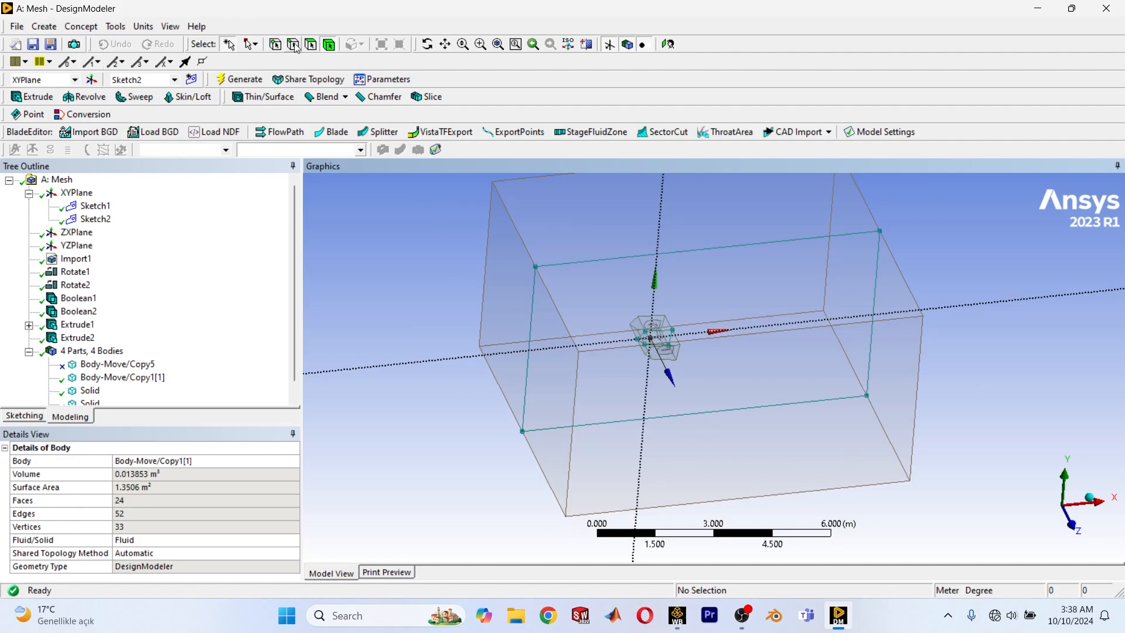
click(543, 390)
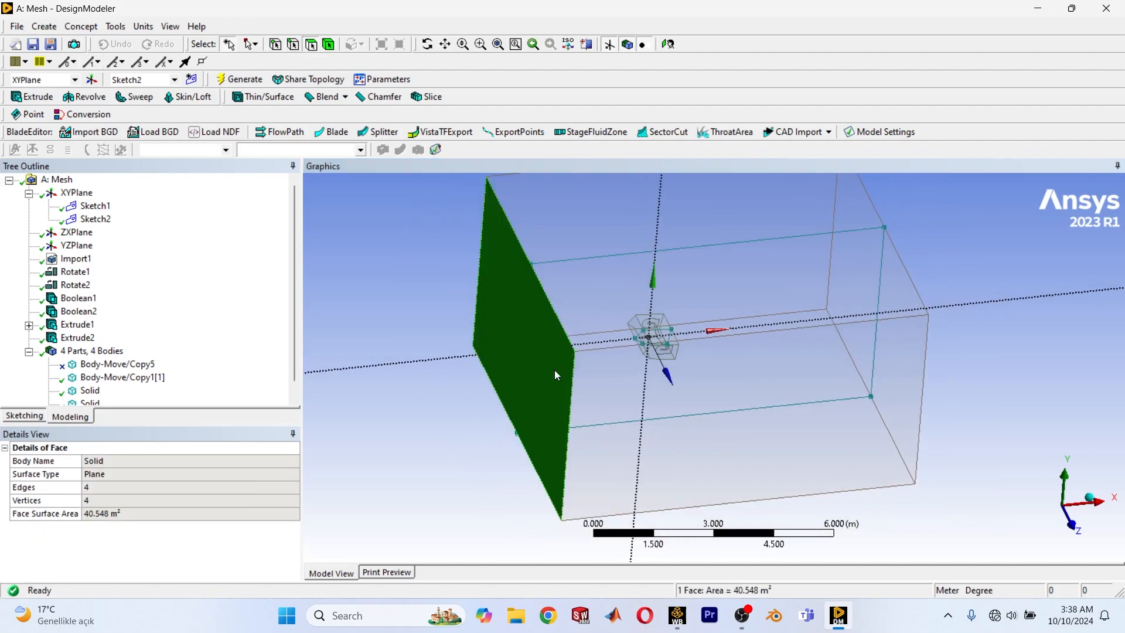
right_click(361, 359)
click(410, 566)
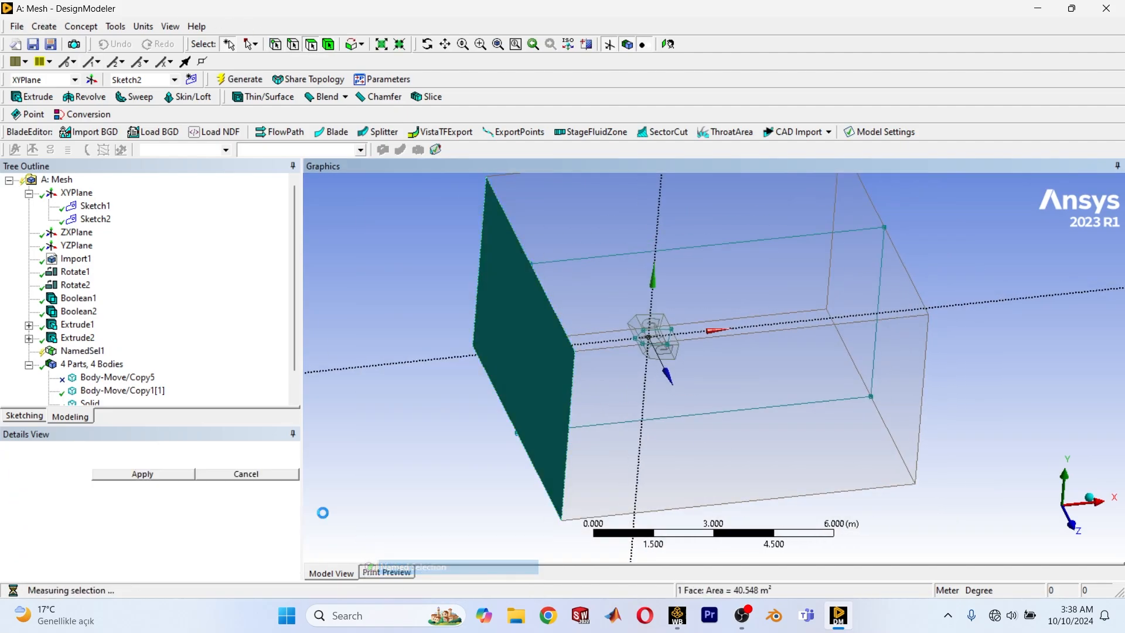
click(142, 474)
Name the upstream face's named selection "inlet" and generate it.
click(180, 461)
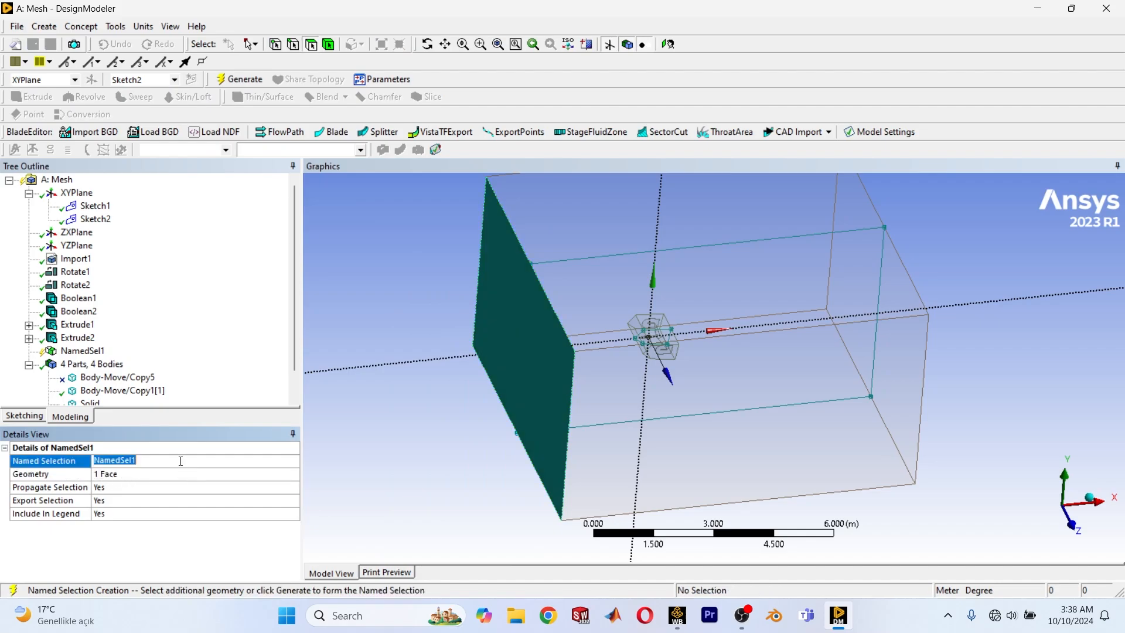
text(inlet)
key(Return)
scroll(396, 470, down, 2)
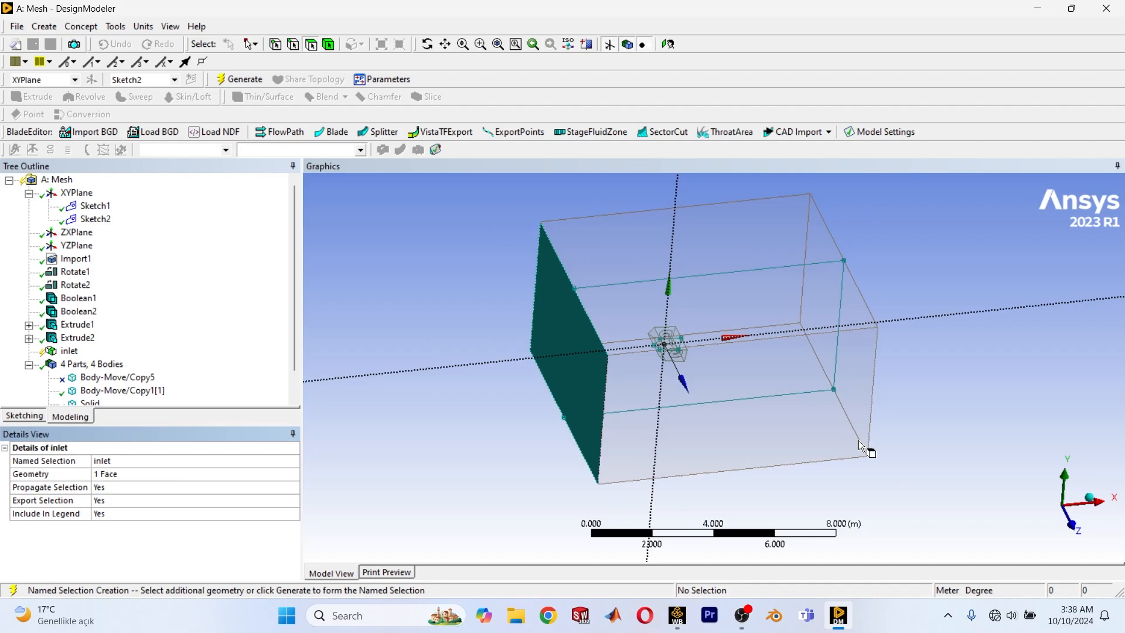
click(855, 383)
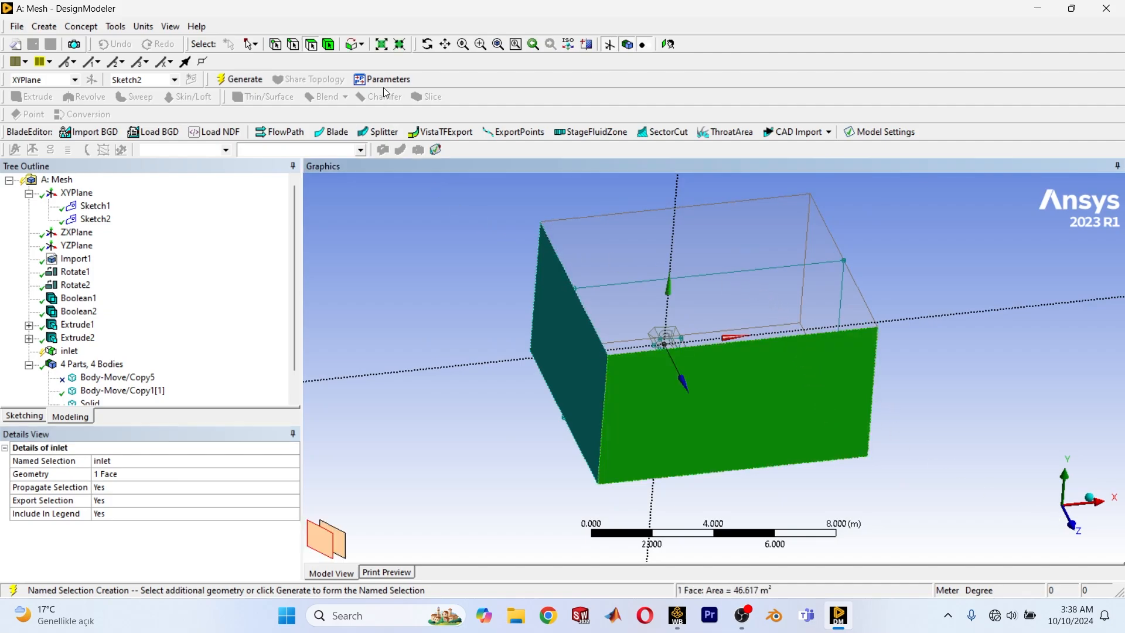
click(249, 79)
Add a named selection containing the outer box's five remaining faces, all except the inlet face.
ctrl+middle_drag(790, 370, 652, 353)
scroll(653, 353, up, 2)
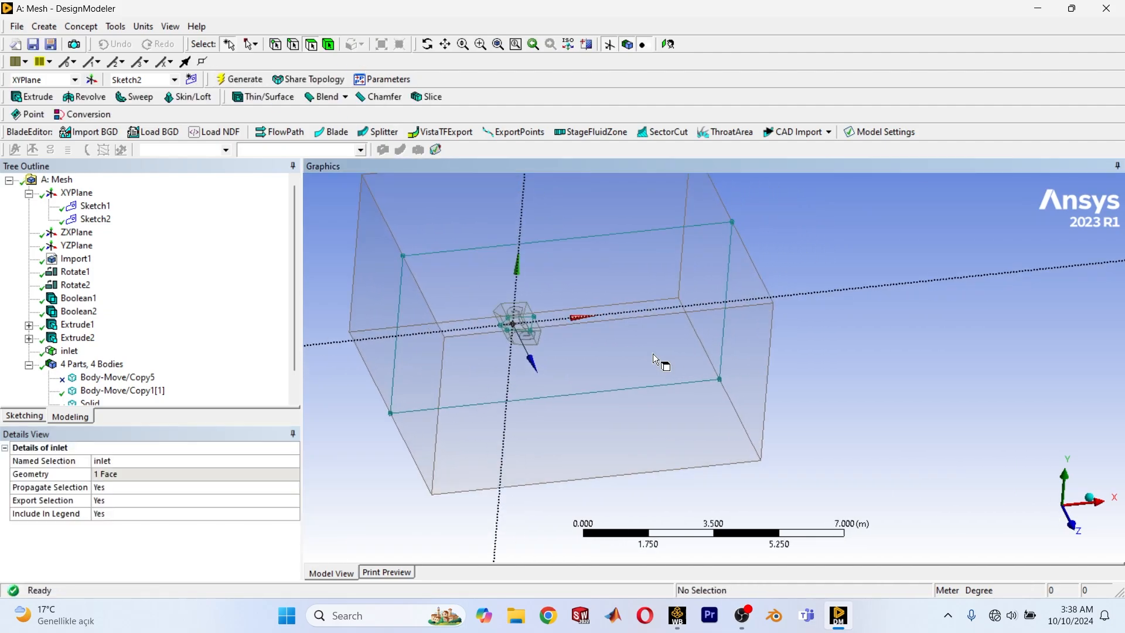
click(653, 344)
ctrl+click(669, 279)
middle_drag(762, 380, 575, 366)
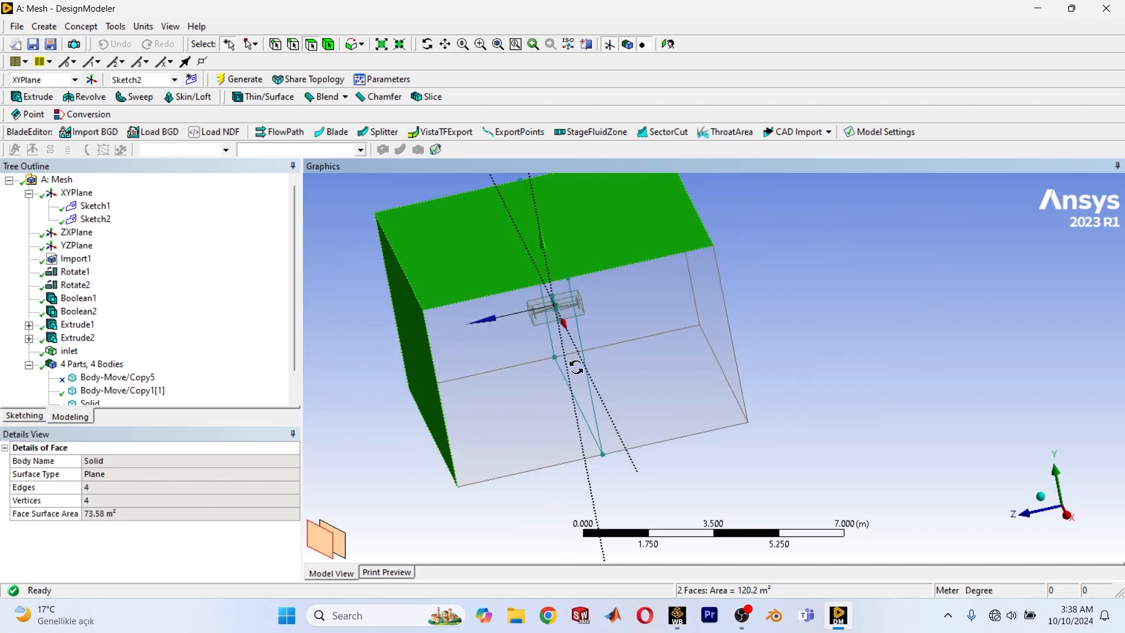
ctrl+click(673, 326)
middle_drag(680, 334, 620, 381)
ctrl+click(663, 383)
middle_drag(649, 505, 796, 430)
ctrl+click(687, 328)
middle_drag(687, 328, 842, 382)
right_click(870, 381)
click(917, 343)
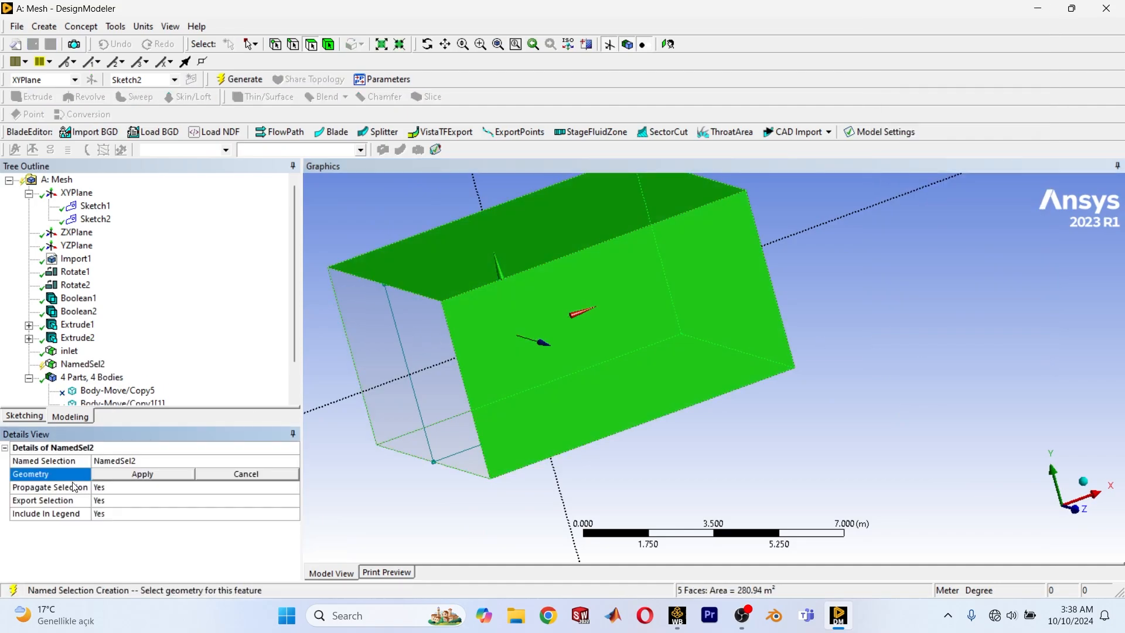
click(107, 472)
Name the five-face named selection "outlet" and generate it.
click(146, 459)
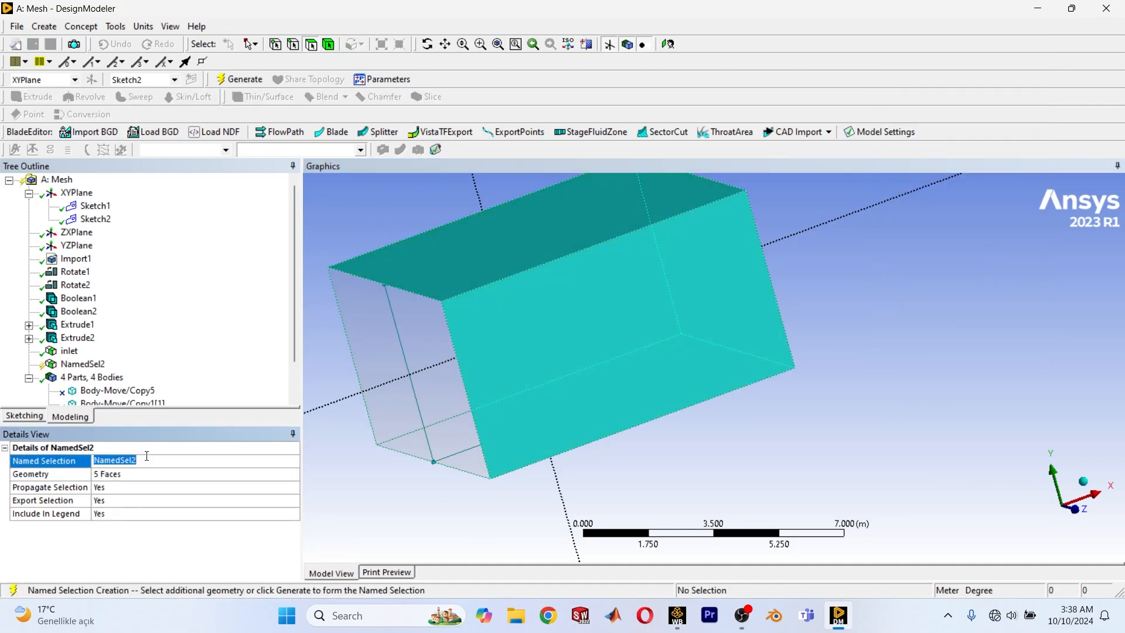
text(outlet)
key(Return)
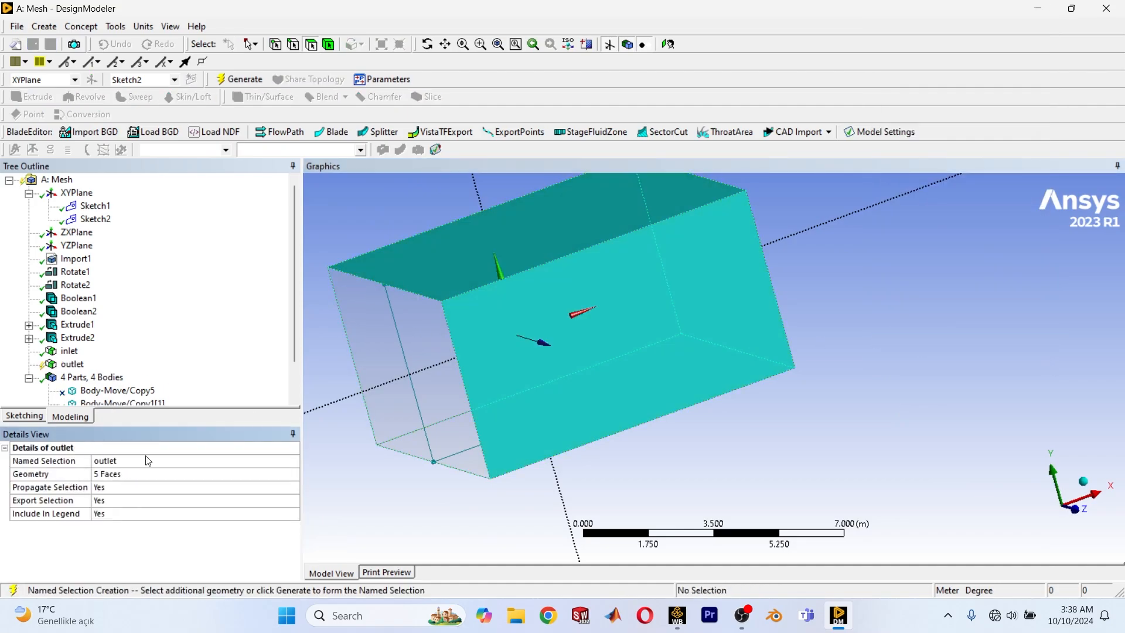
click(239, 79)
Hide Sketch1 and Sketch2 of the XY plane and regenerate the model.
scroll(878, 419, down, 2)
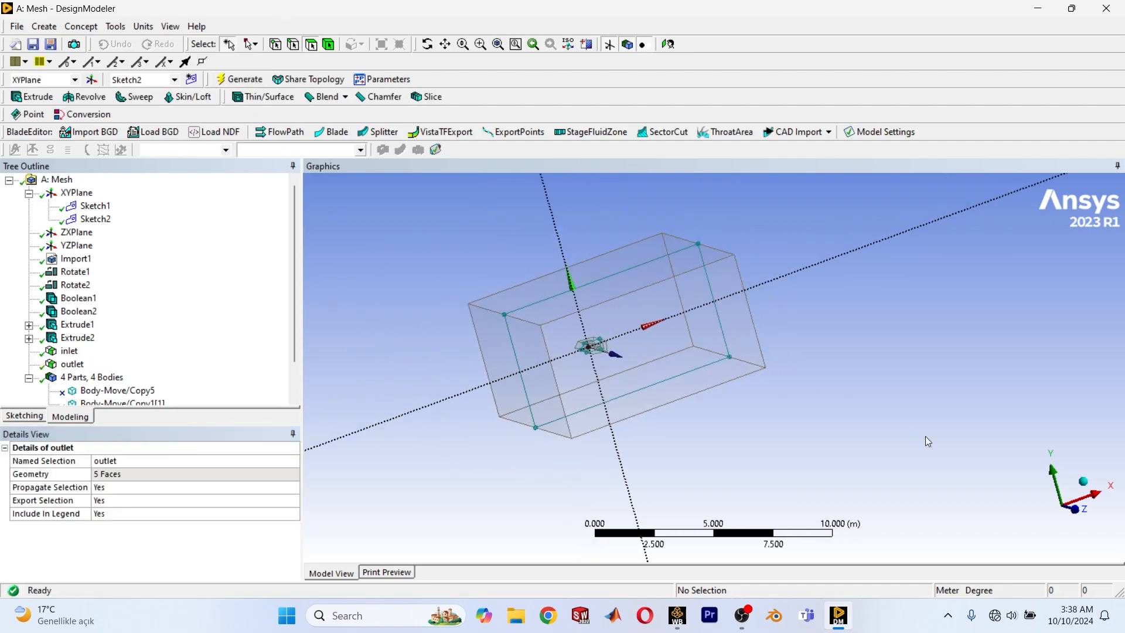
middle_drag(884, 438, 816, 463)
click(95, 206)
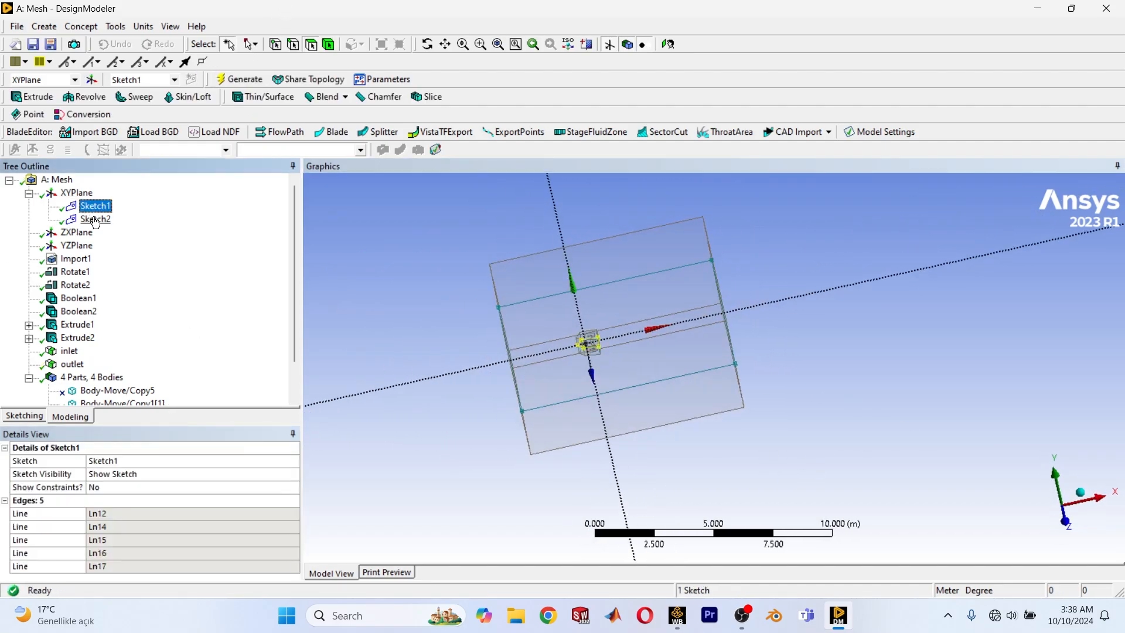
ctrl+click(94, 219)
right_click(94, 218)
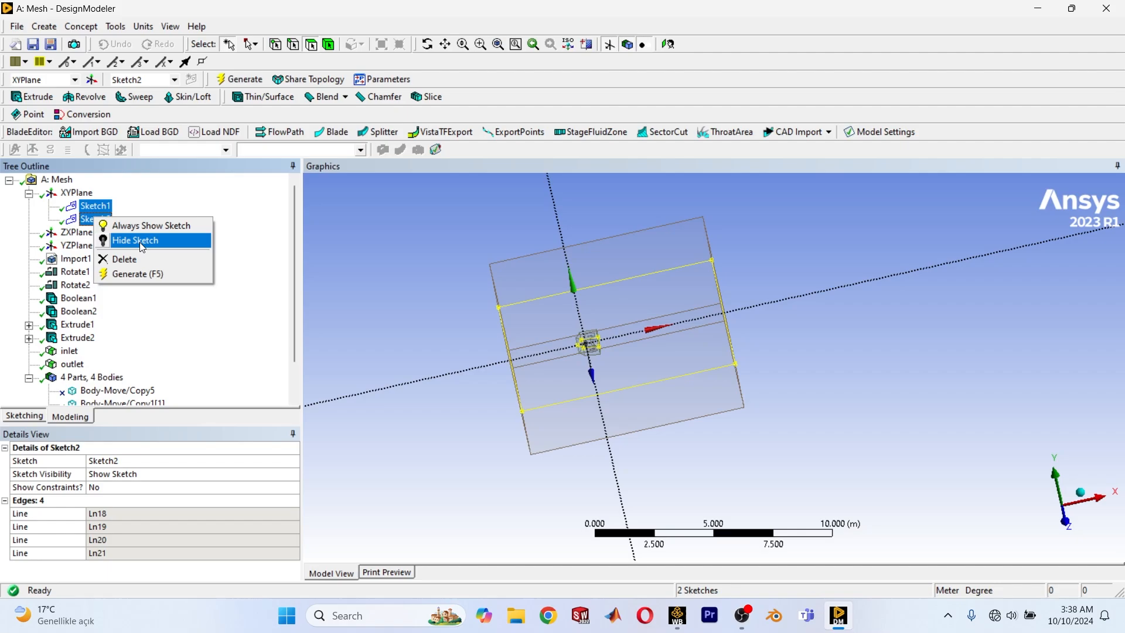
click(140, 242)
scroll(743, 339, up, 1)
click(234, 79)
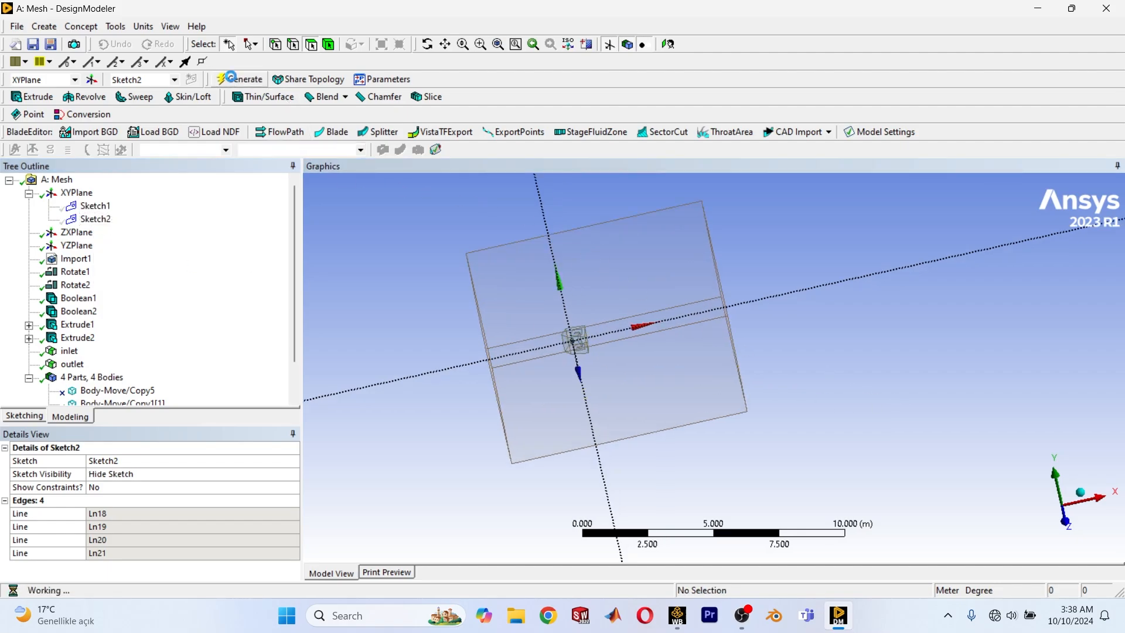
Rename the Body-Move/Copy1[1] body as "aircraft".
scroll(473, 335, up, 6)
ctrl+middle_drag(485, 360, 699, 364)
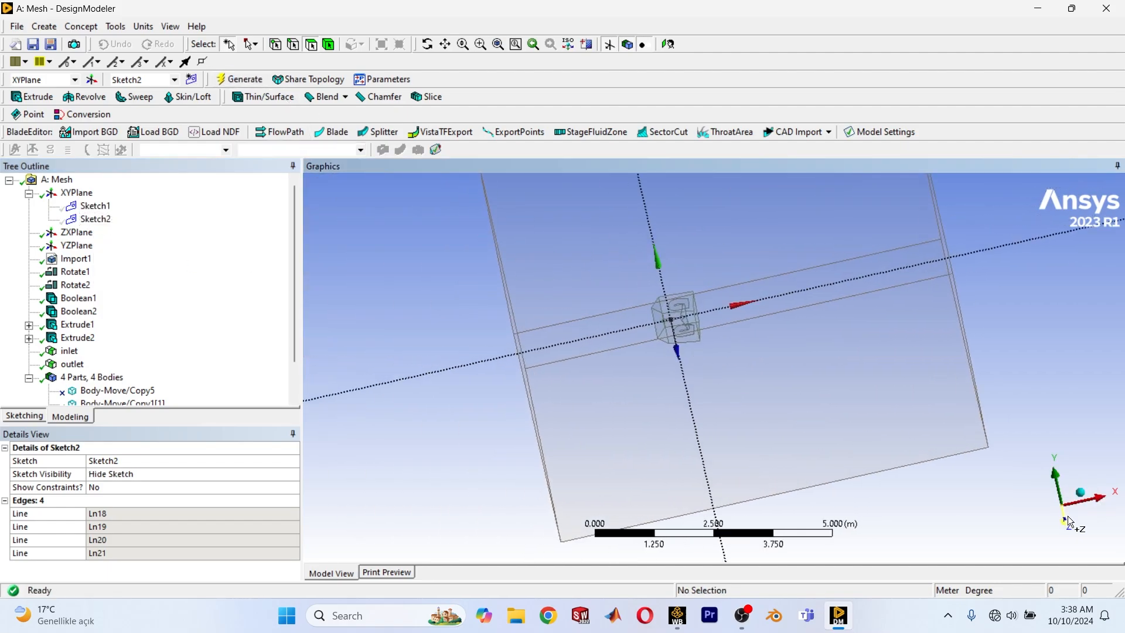
scroll(275, 328, down, 1)
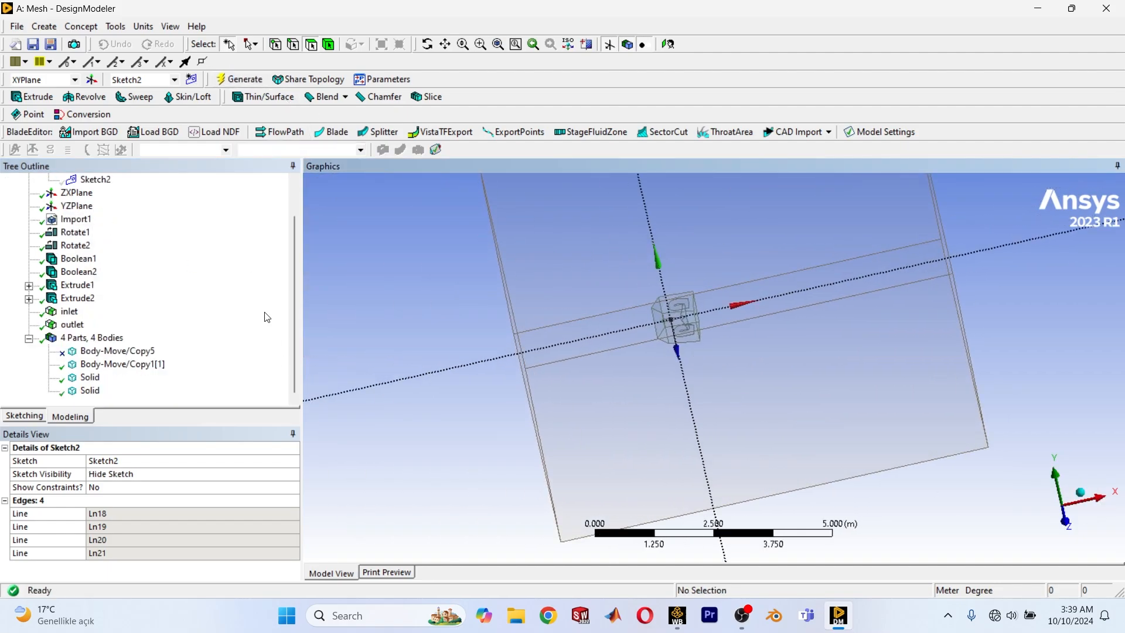
click(97, 368)
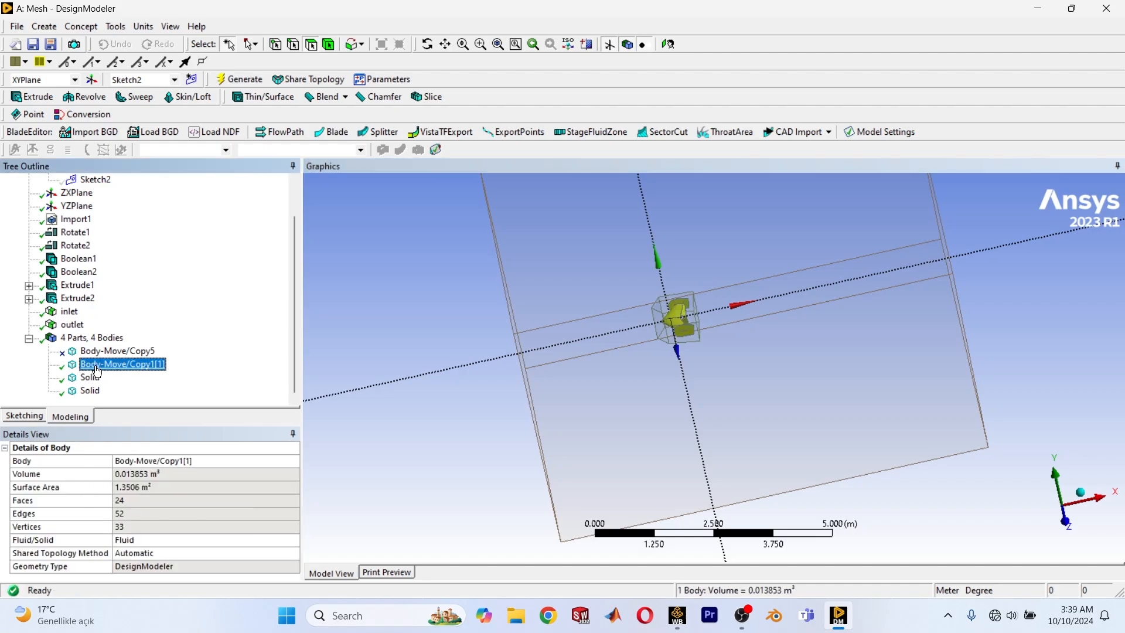
right_click(82, 364)
click(117, 372)
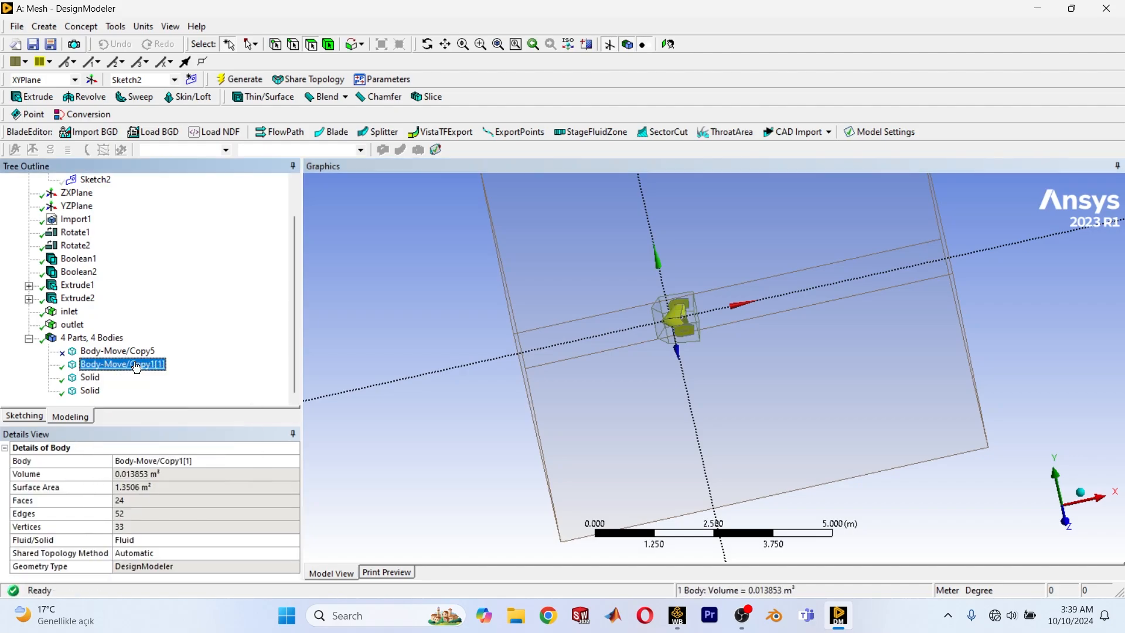
click(123, 369)
click(122, 369)
text(ai)
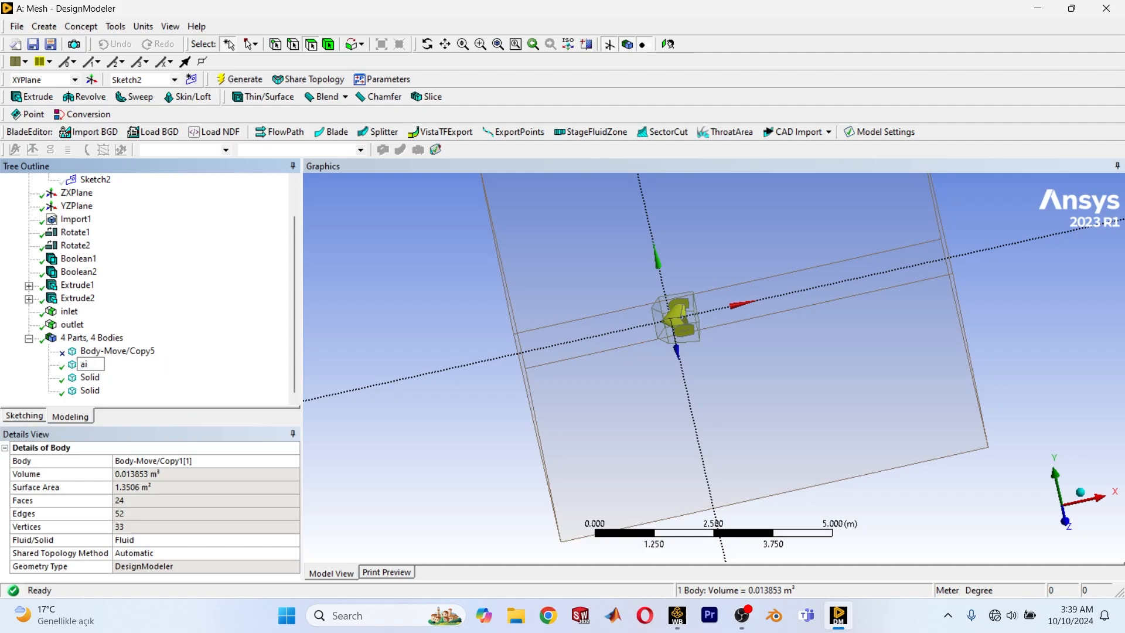
text(rcraft)
key(Return)
Rename the small block body around the aircraft as "BOI".
click(91, 377)
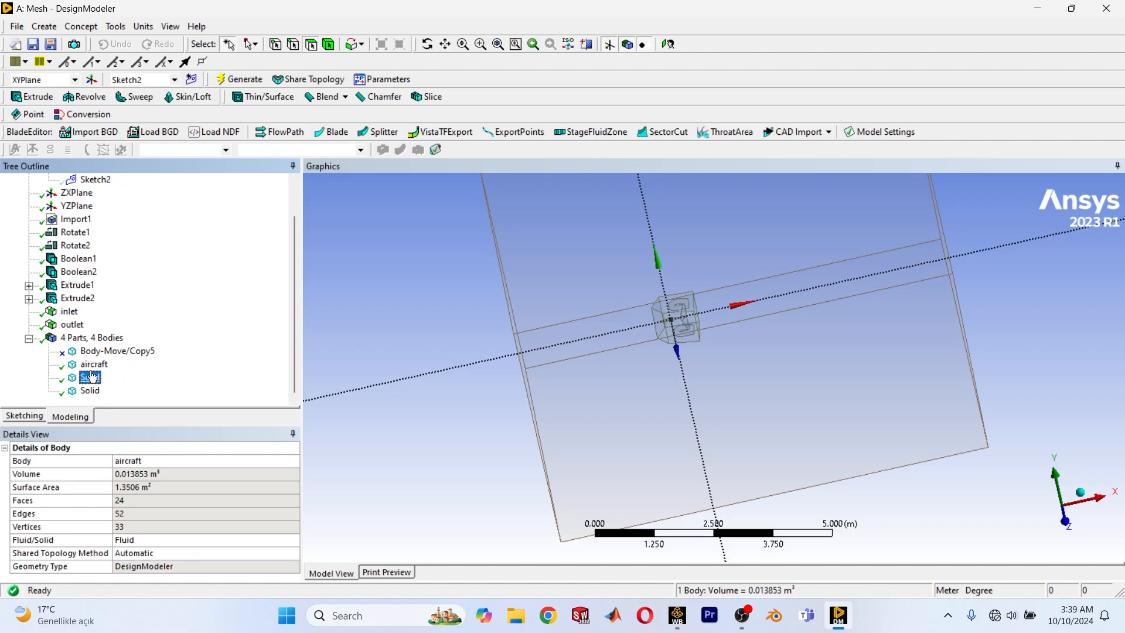
click(93, 378)
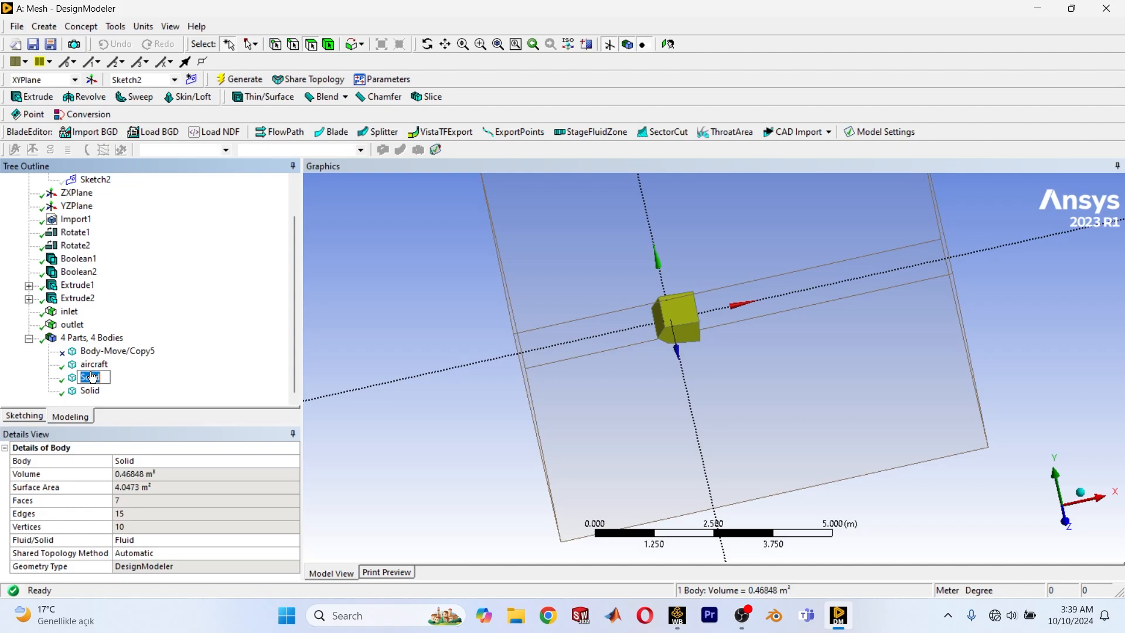
text(BoI)
key(Return)
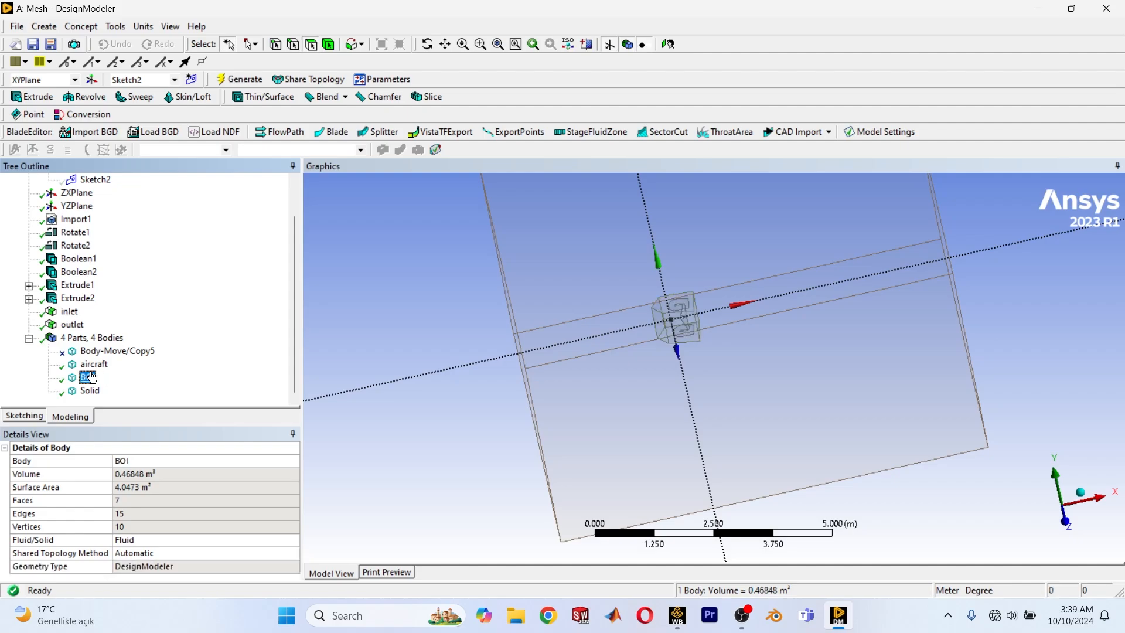
Rename the large outer box body as "domain".
click(91, 390)
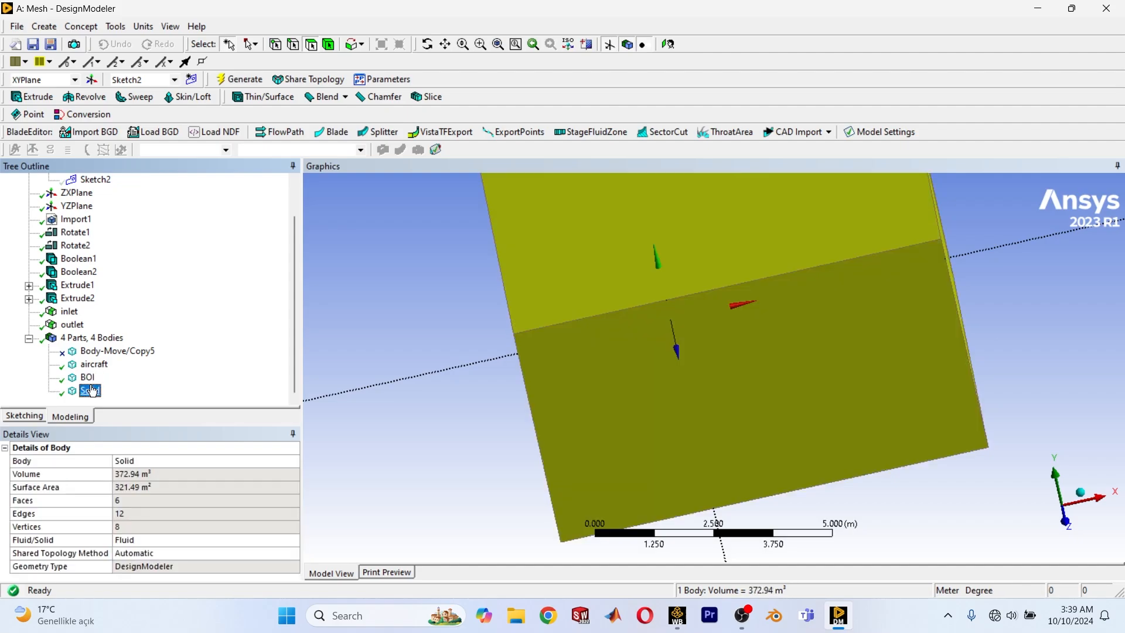
click(90, 390)
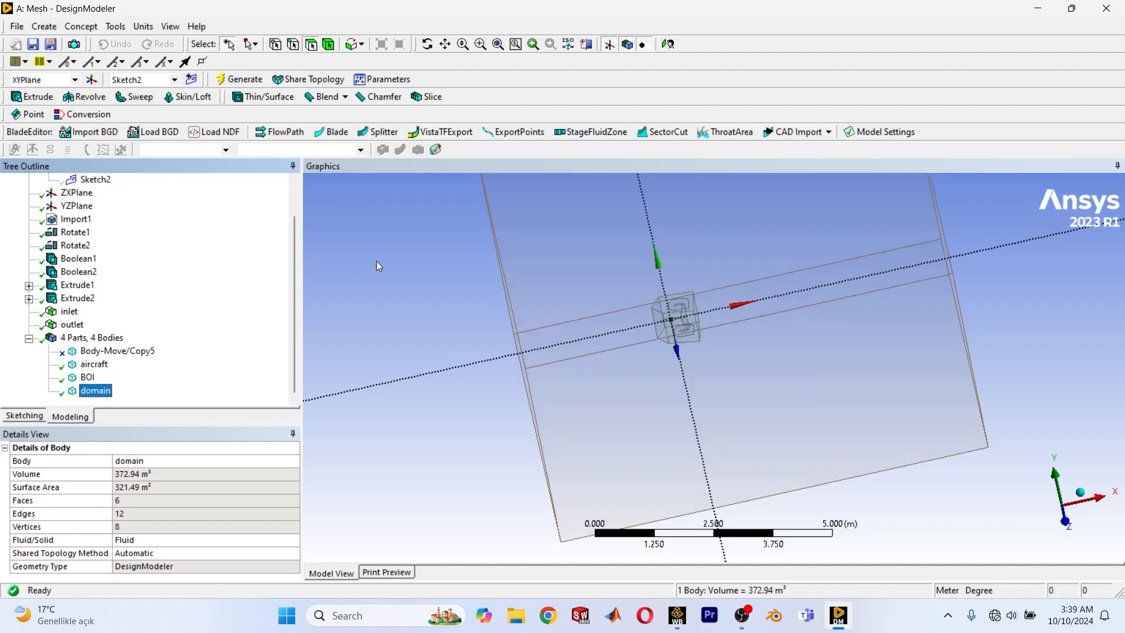
click(475, 305)
Collapse the list of bodies and add a new Rotate body transformation.
scroll(503, 316, down, 5)
middle_drag(657, 375, 613, 377)
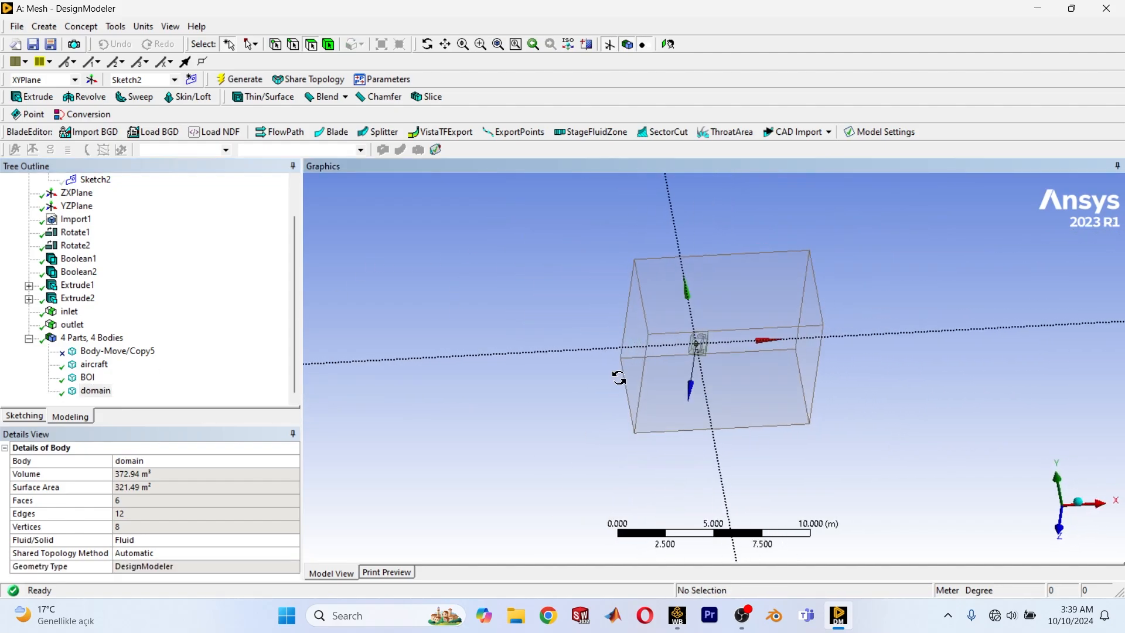
scroll(625, 382, up, 3)
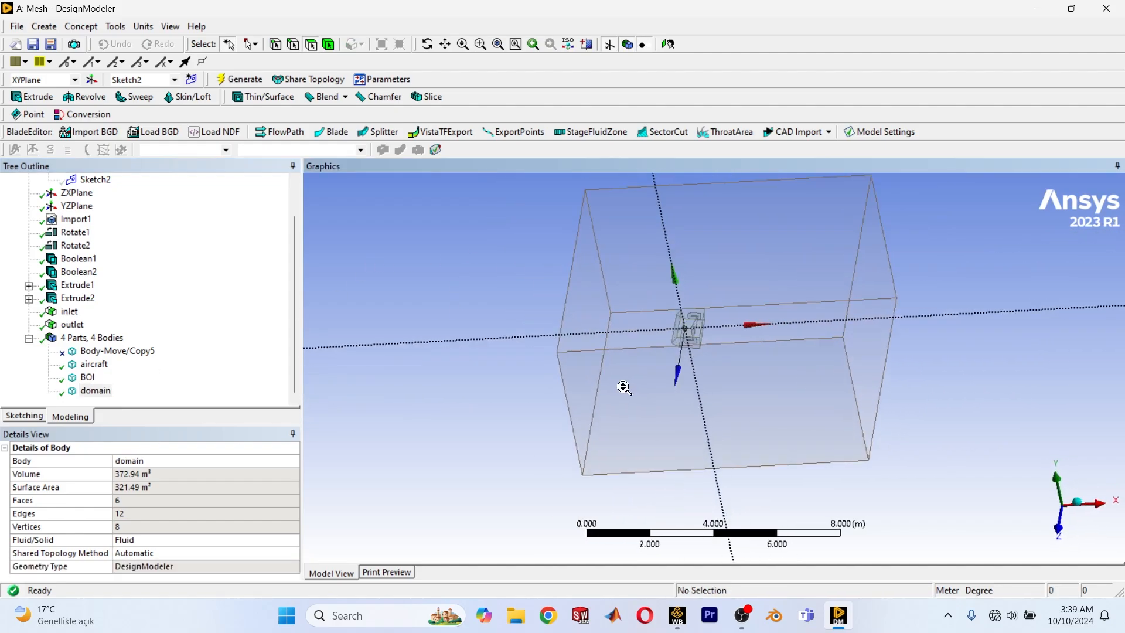
click(29, 338)
click(1061, 536)
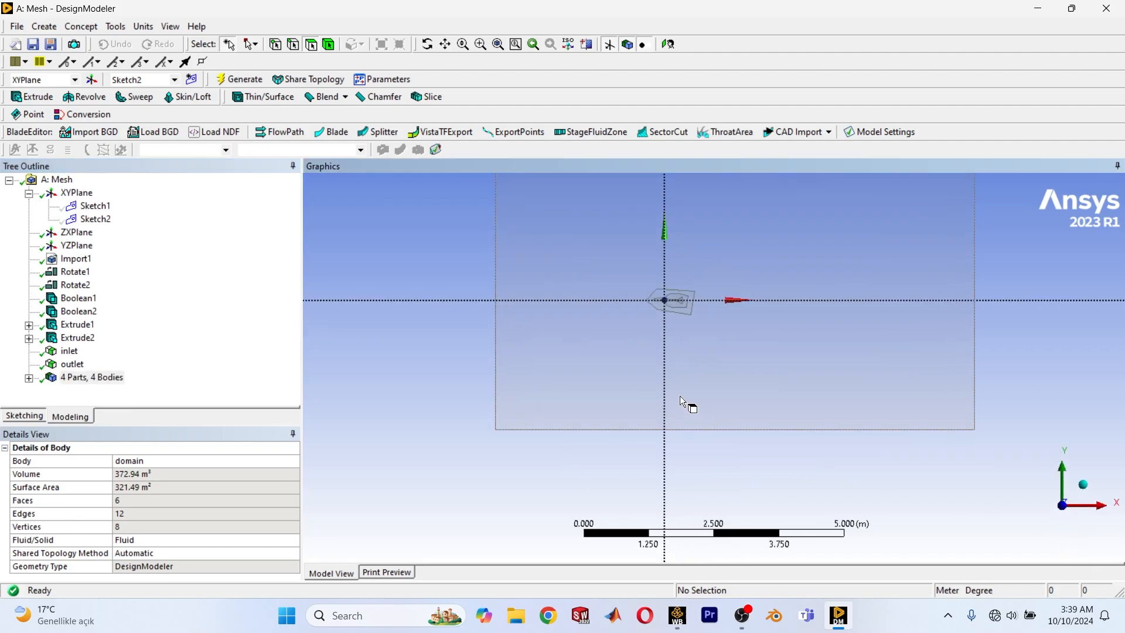
ctrl+middle_drag(548, 338, 635, 361)
scroll(658, 325, up, 1)
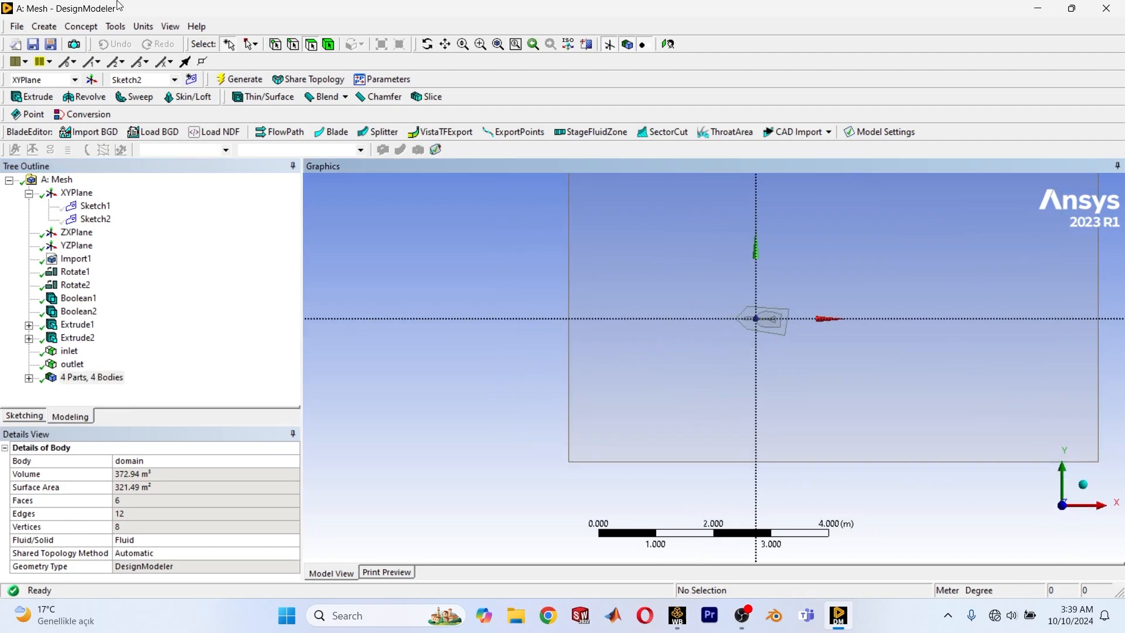
click(51, 27)
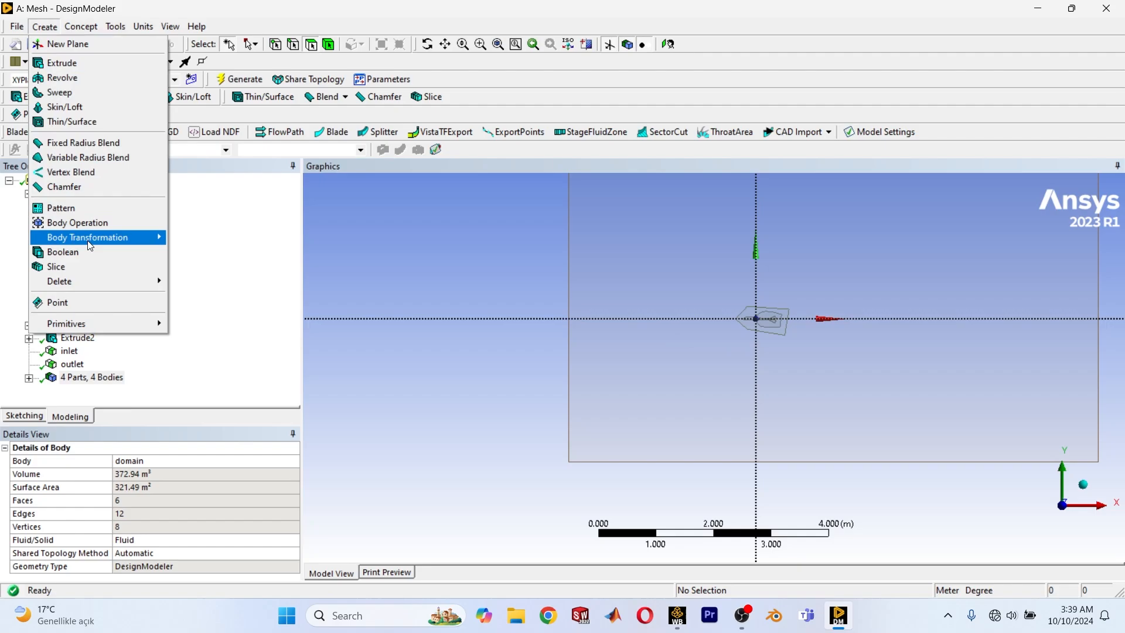
mouse_move(88, 245)
click(202, 265)
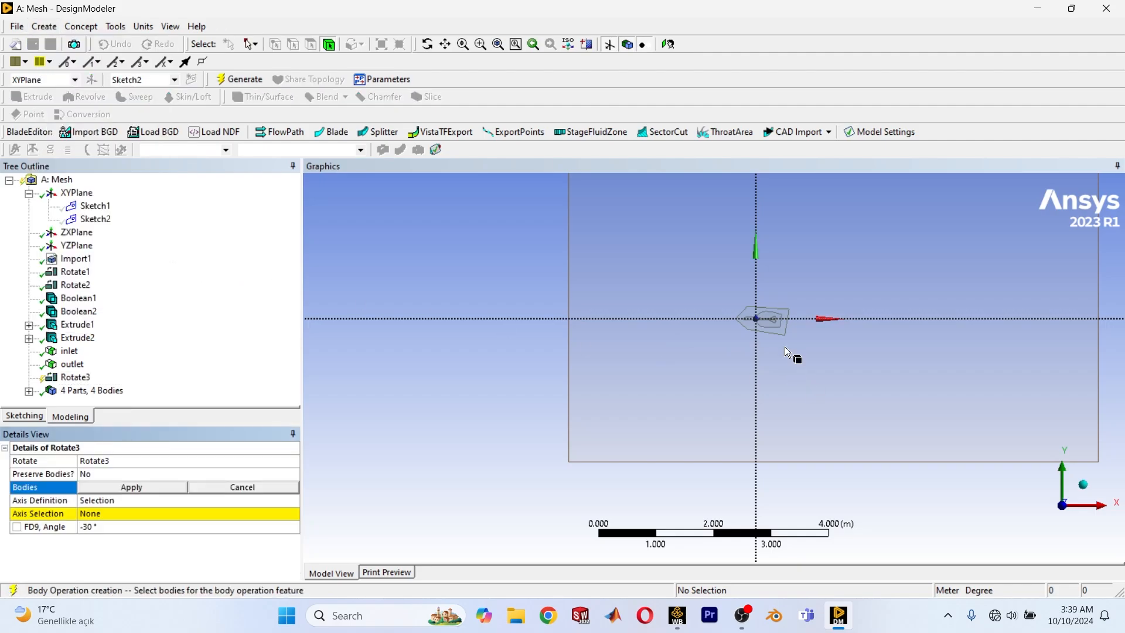
Apply the aircraft and the inner BOI block, without the outer domain, as the two bodies of the rotation.
scroll(767, 330, down, 1)
scroll(779, 331, up, 2)
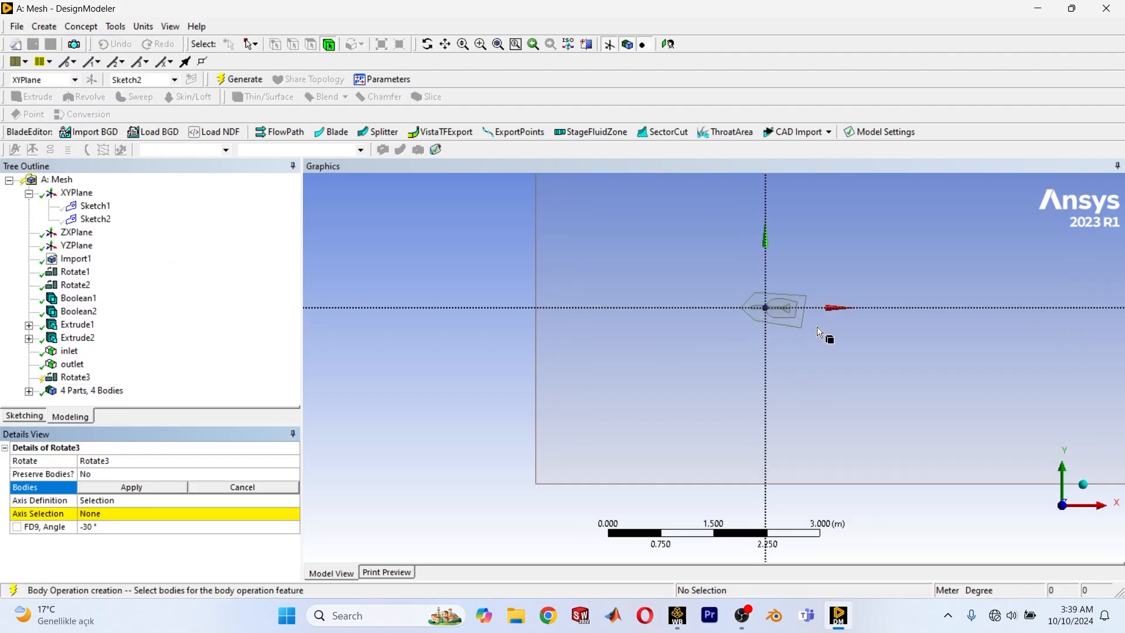
click(817, 380)
scroll(753, 382, down, 2)
click(753, 477)
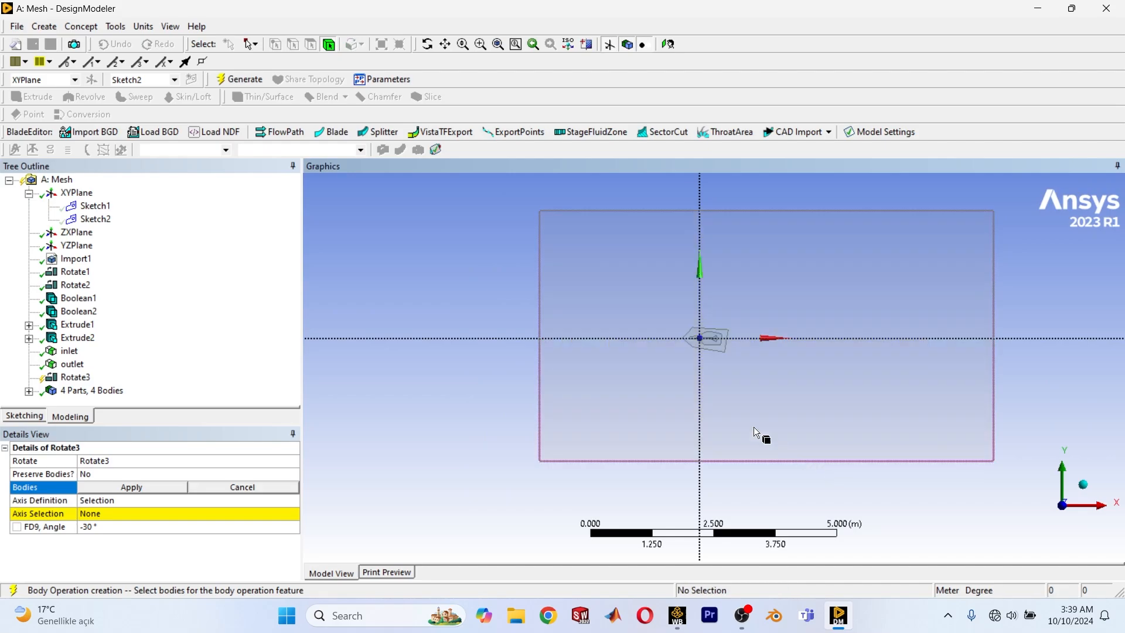
click(254, 47)
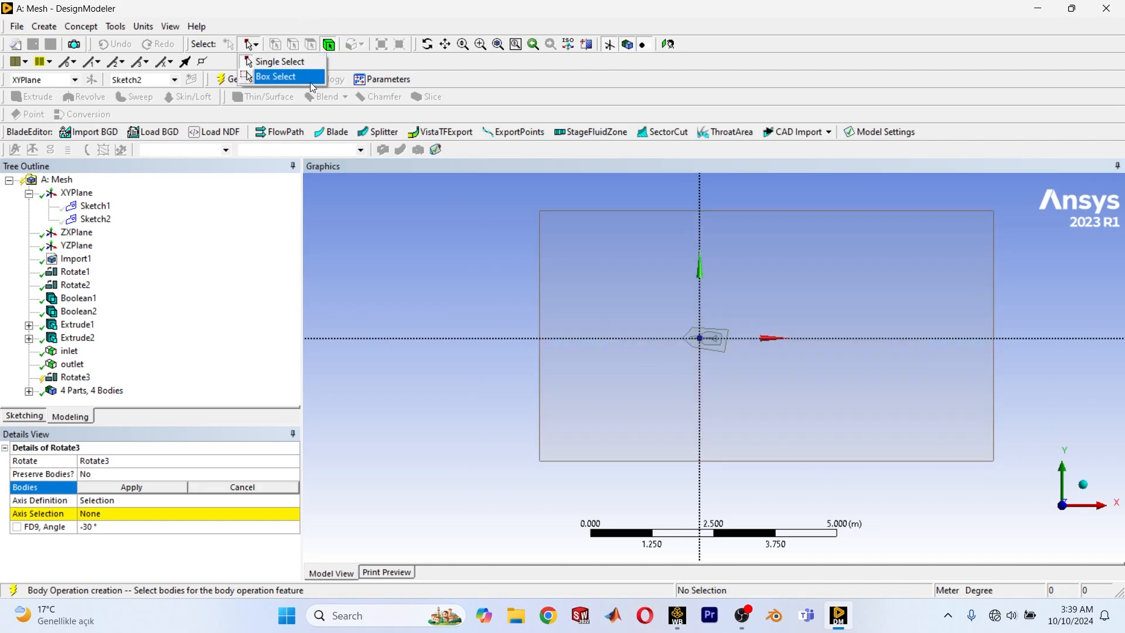
click(275, 76)
scroll(703, 328, up, 1)
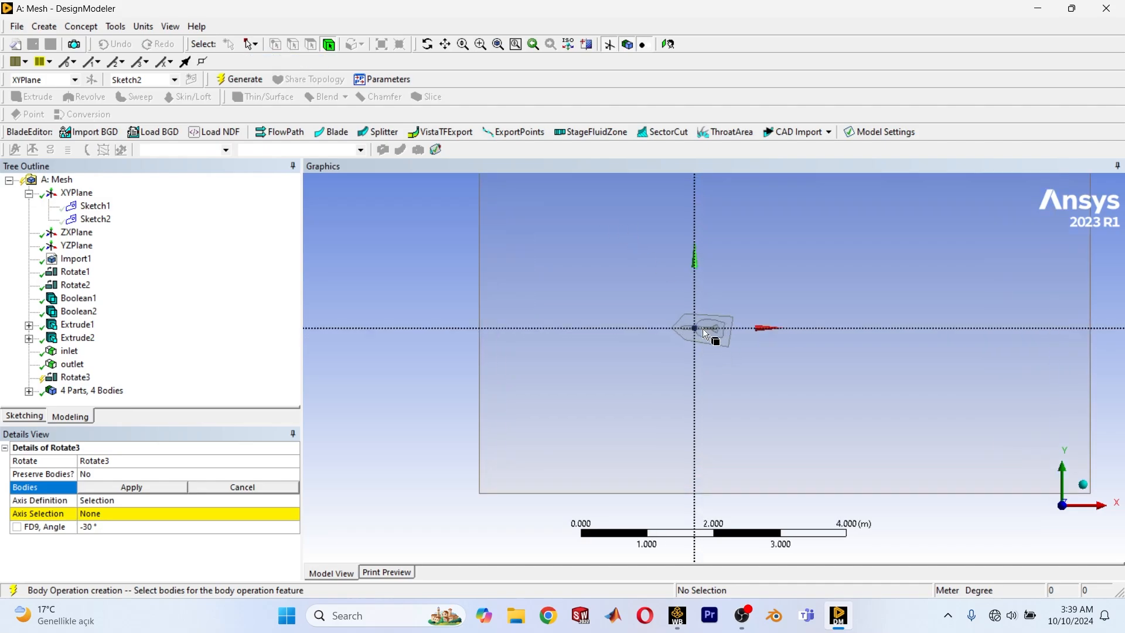
click(704, 325)
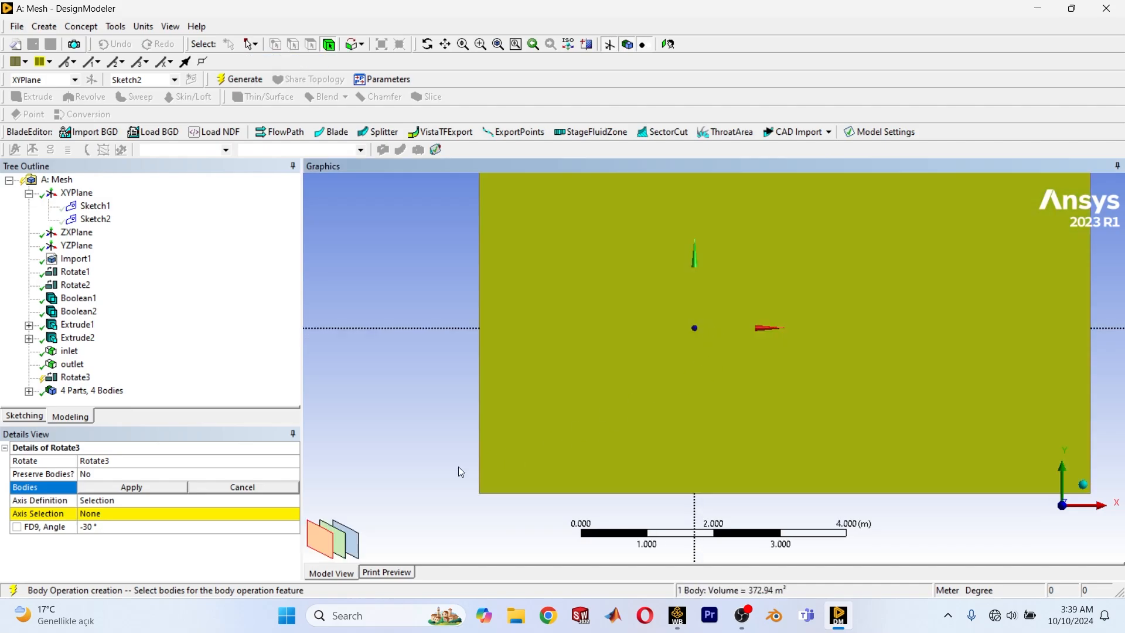
click(345, 546)
click(121, 487)
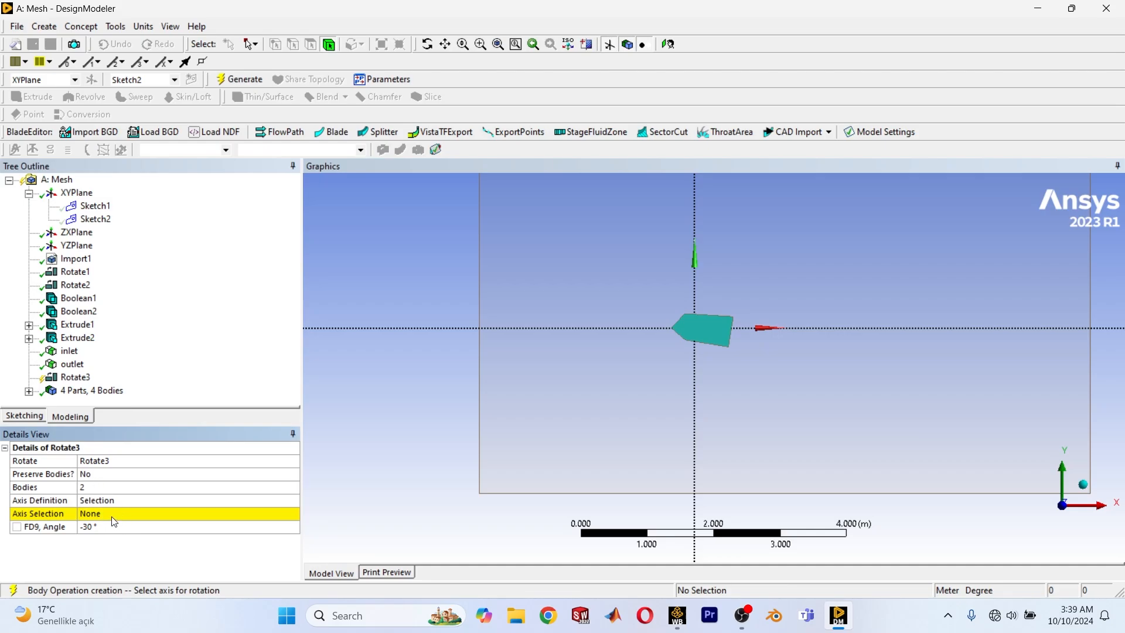
Switch the rotation's axis definition from Selection to Components.
click(114, 518)
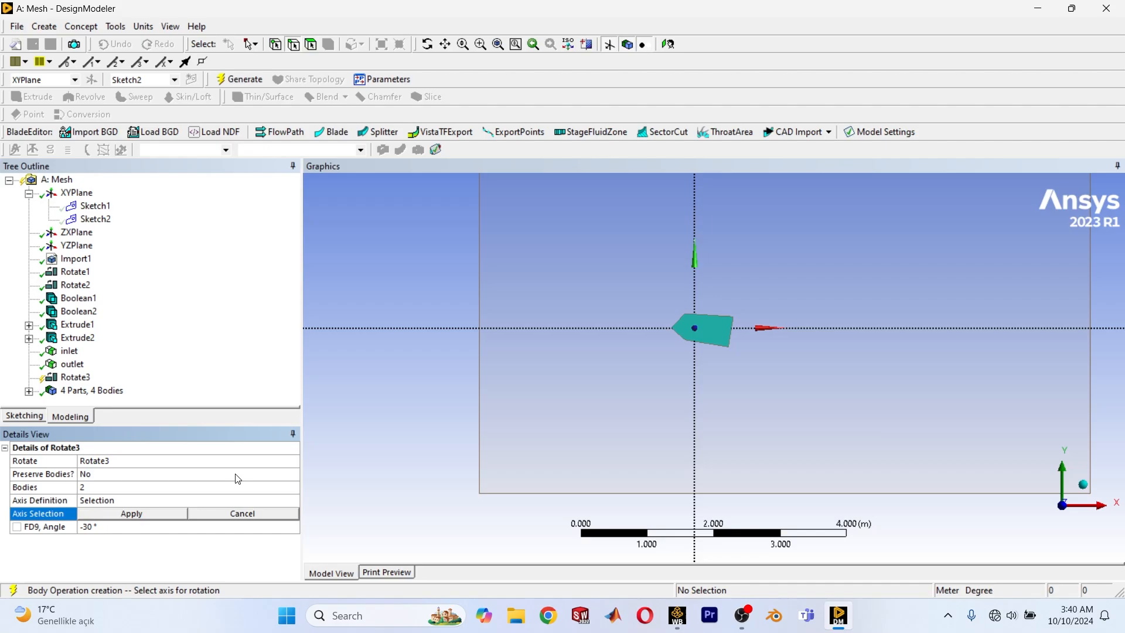
key(Escape)
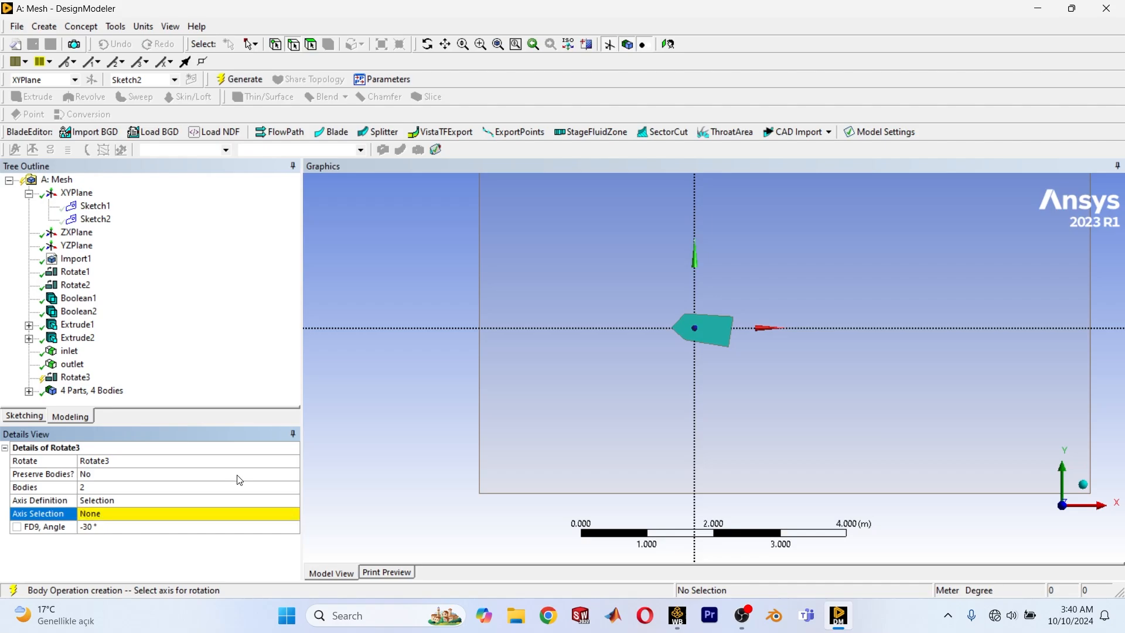
click(266, 501)
click(293, 500)
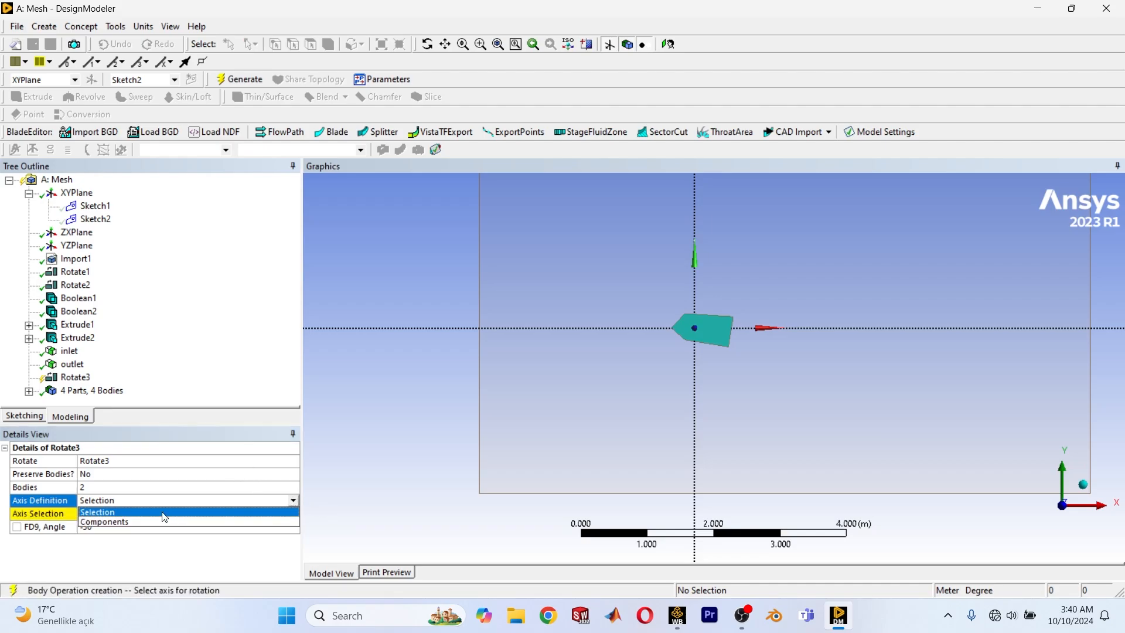
click(113, 521)
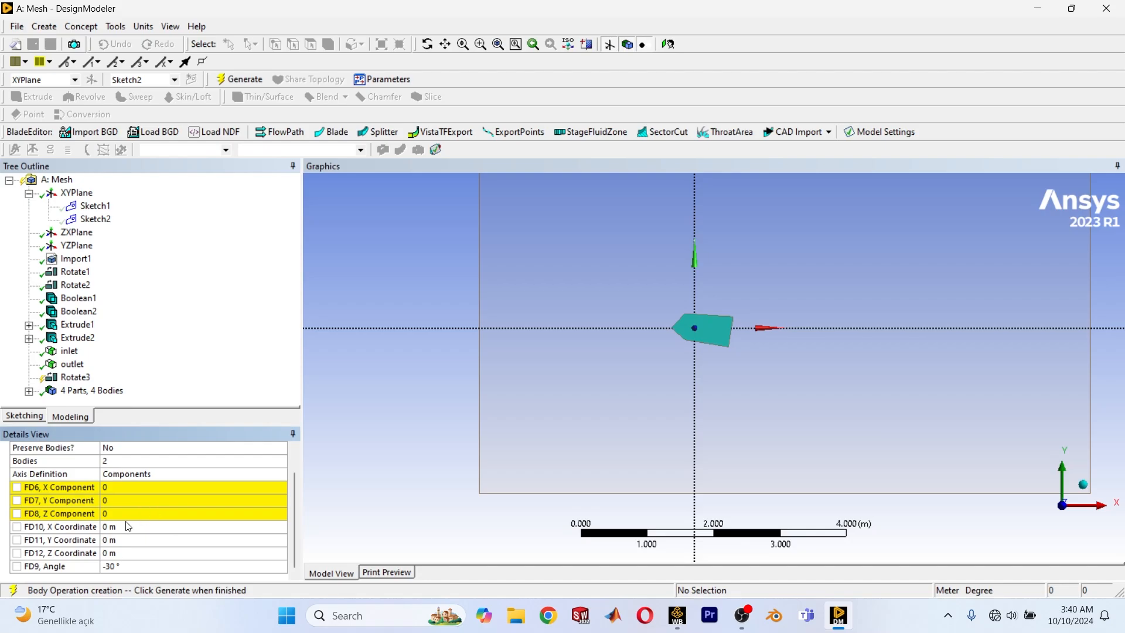
Set the rotation axis's Z component to 1.
click(123, 514)
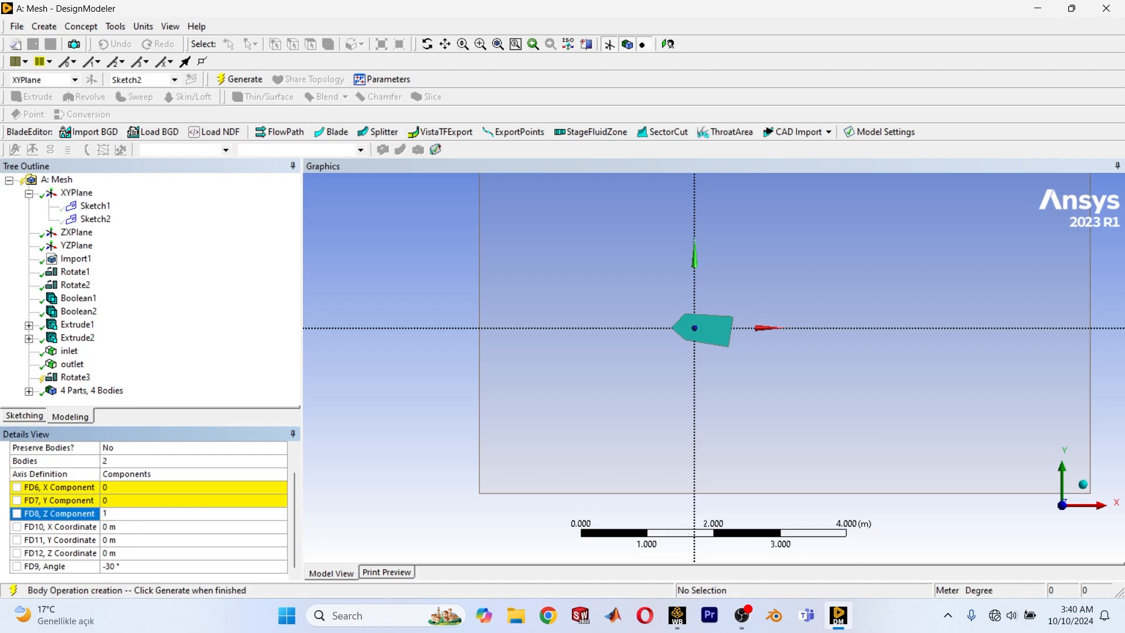
text(1)
key(Return)
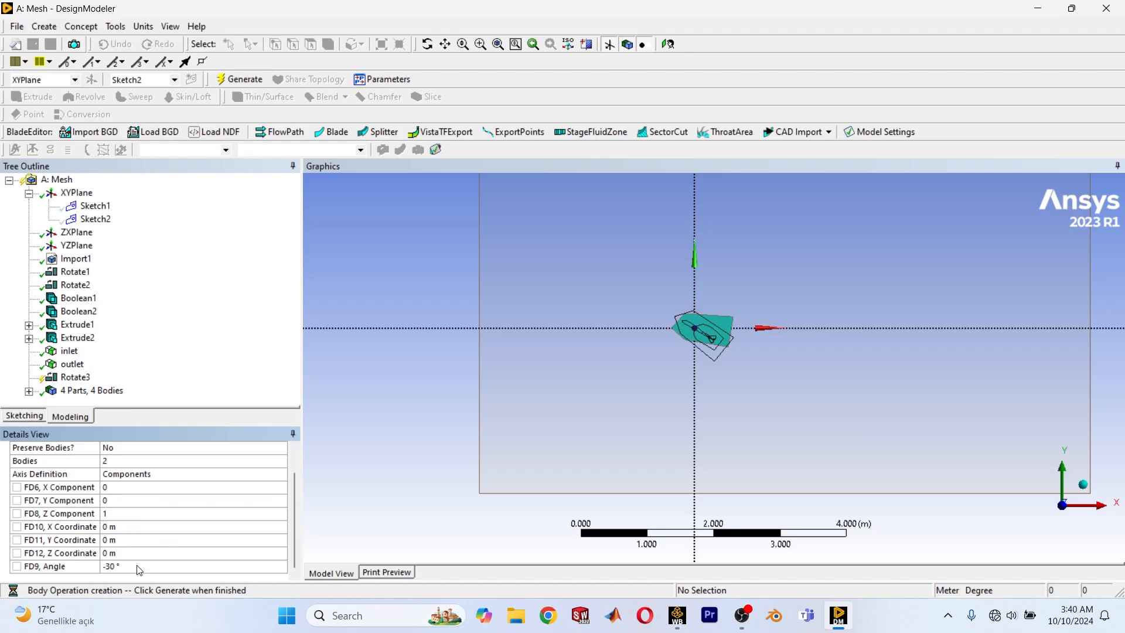
Set the rotation angle to 24° and check the preview outline of the aircraft and BOI block.
click(138, 566)
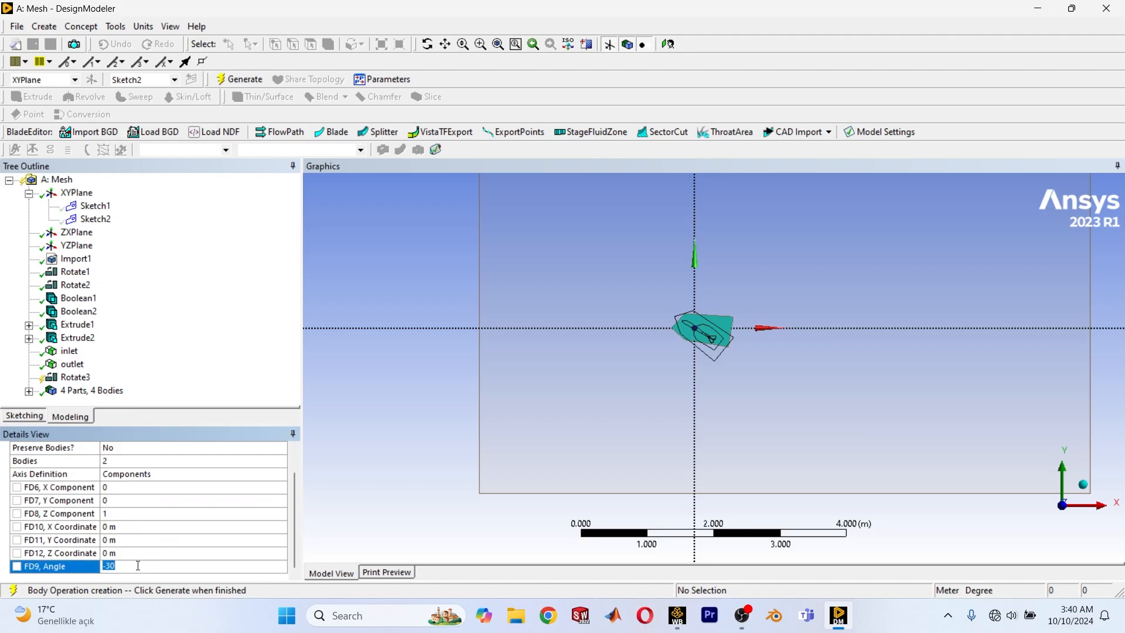
text(24)
key(Return)
scroll(697, 384, up, 10)
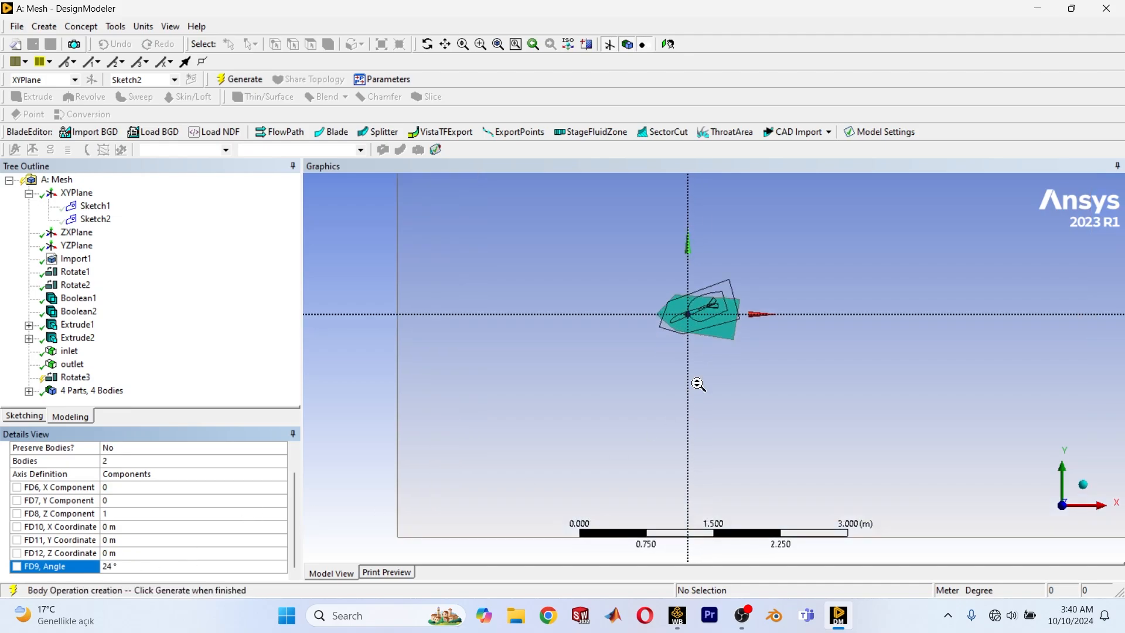
scroll(648, 276, down, 3)
scroll(673, 312, down, 6)
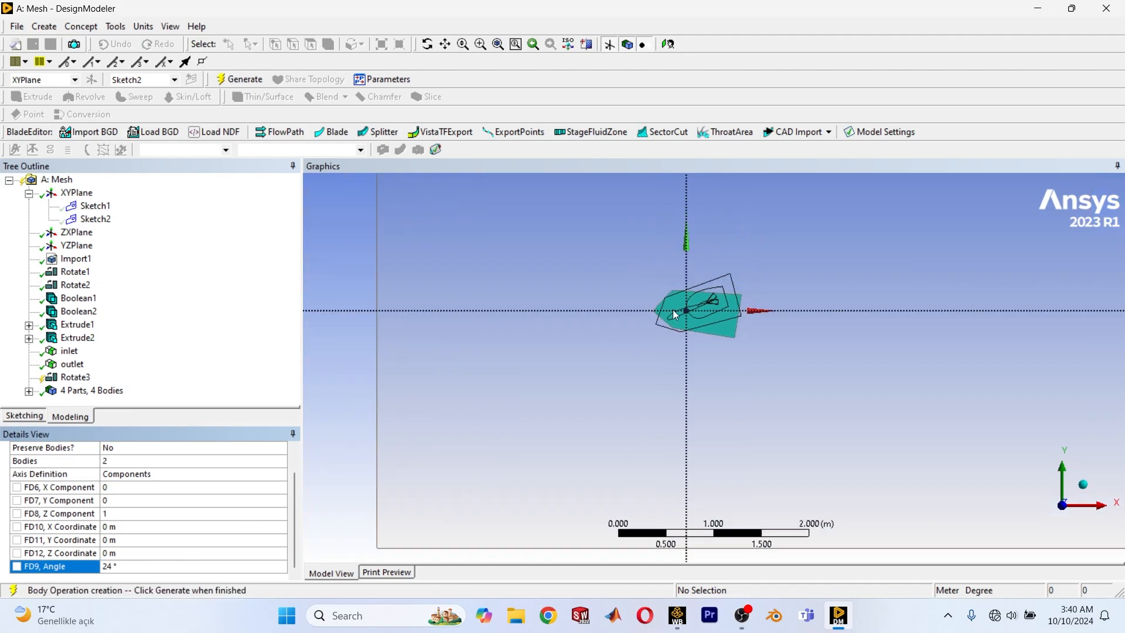
ctrl+middle_drag(678, 329, 712, 343)
scroll(676, 326, up, 5)
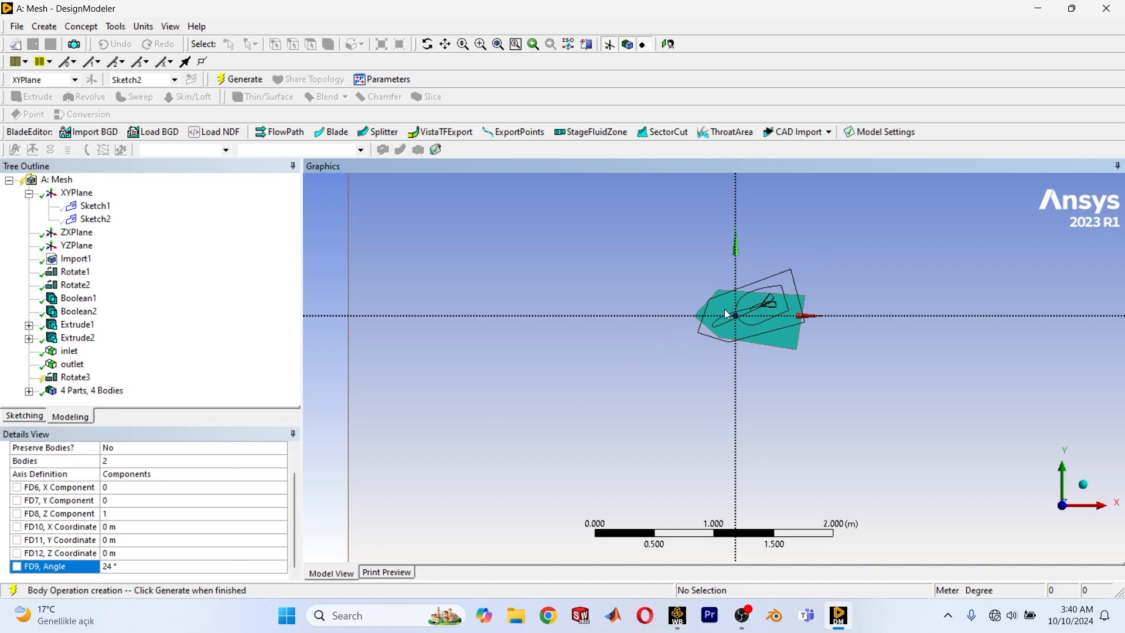
Reverse the rotation direction by setting the axis's Z component to -1.
click(110, 514)
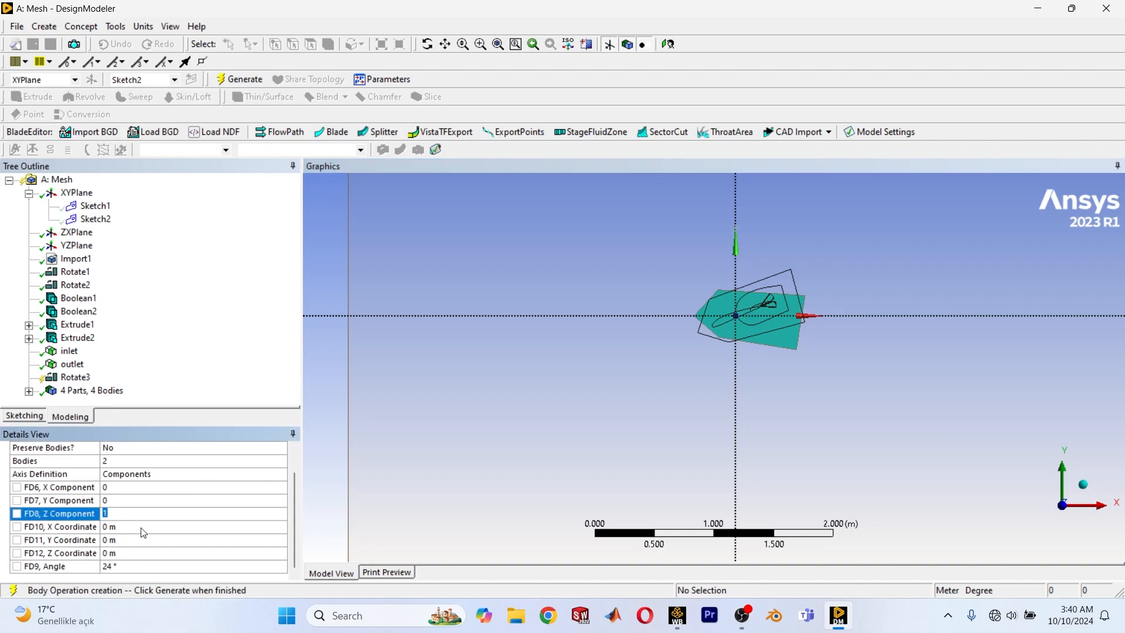
click(223, 525)
click(205, 512)
text(-1)
key(Return)
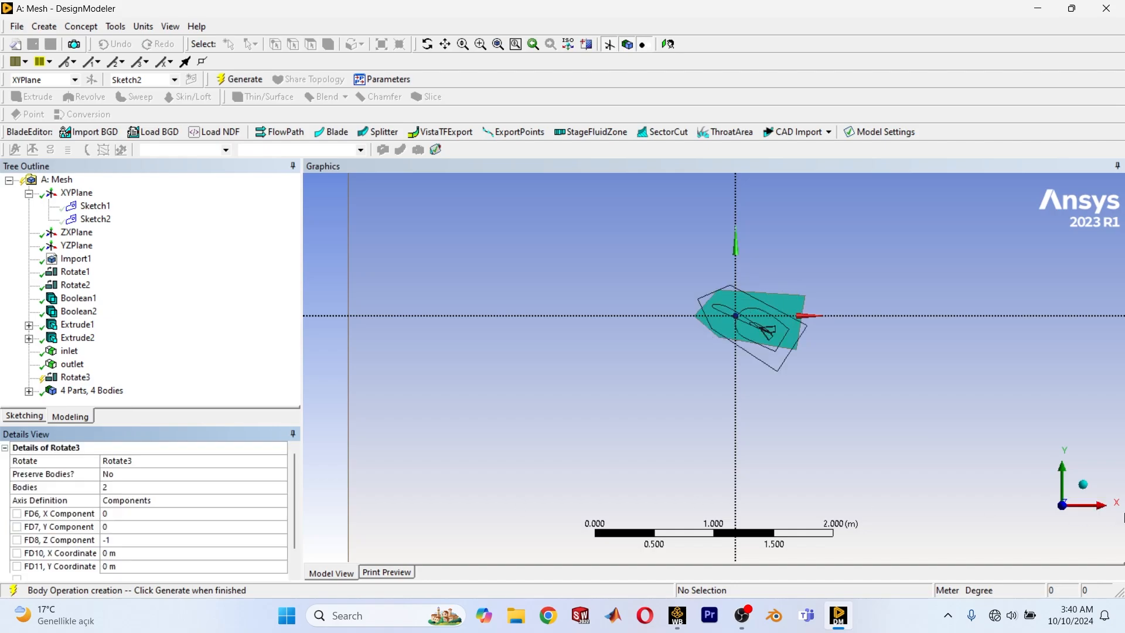
Generate the rotation of the aircraft and BOI block and inspect them inside the outer domain.
scroll(179, 526, down, 1)
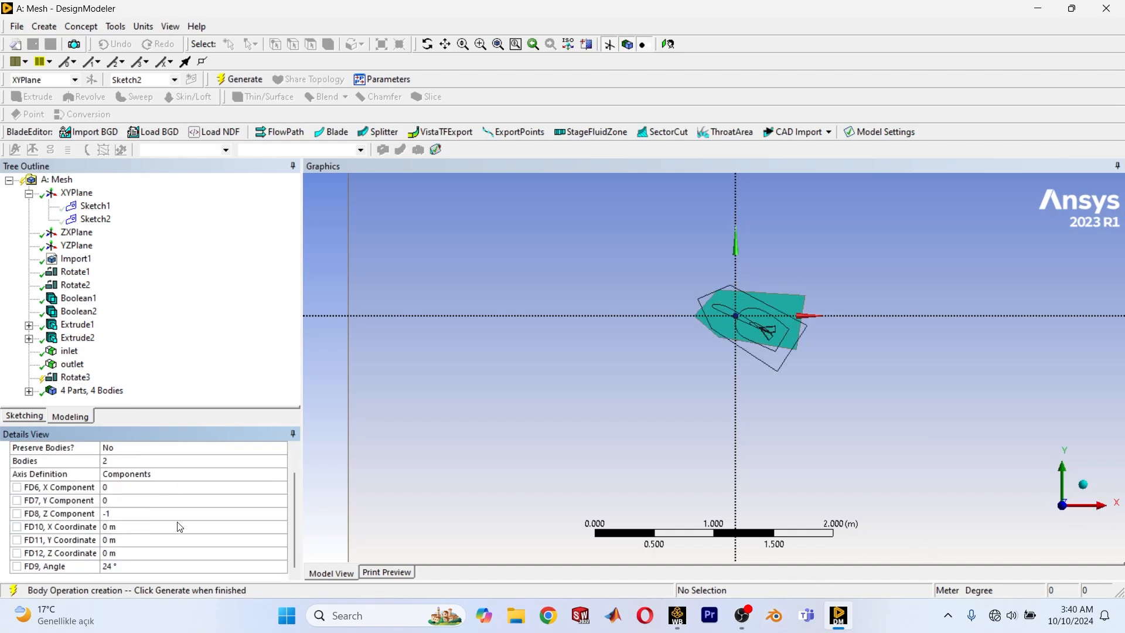
click(246, 87)
scroll(817, 432, down, 3)
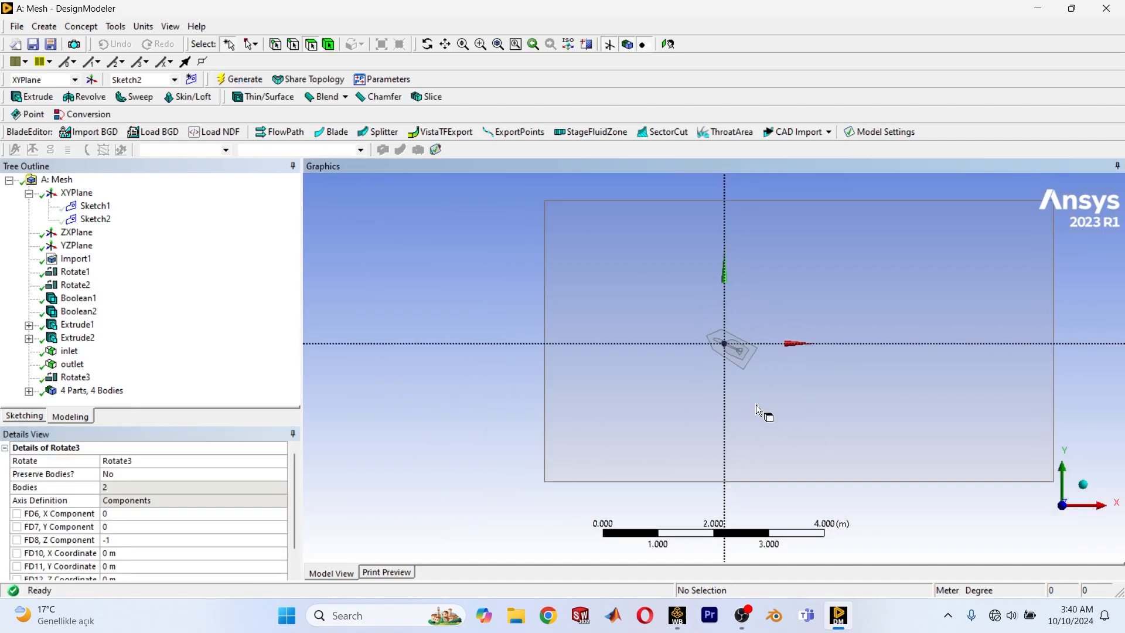
scroll(710, 381, down, 1)
middle_drag(709, 384, 793, 322)
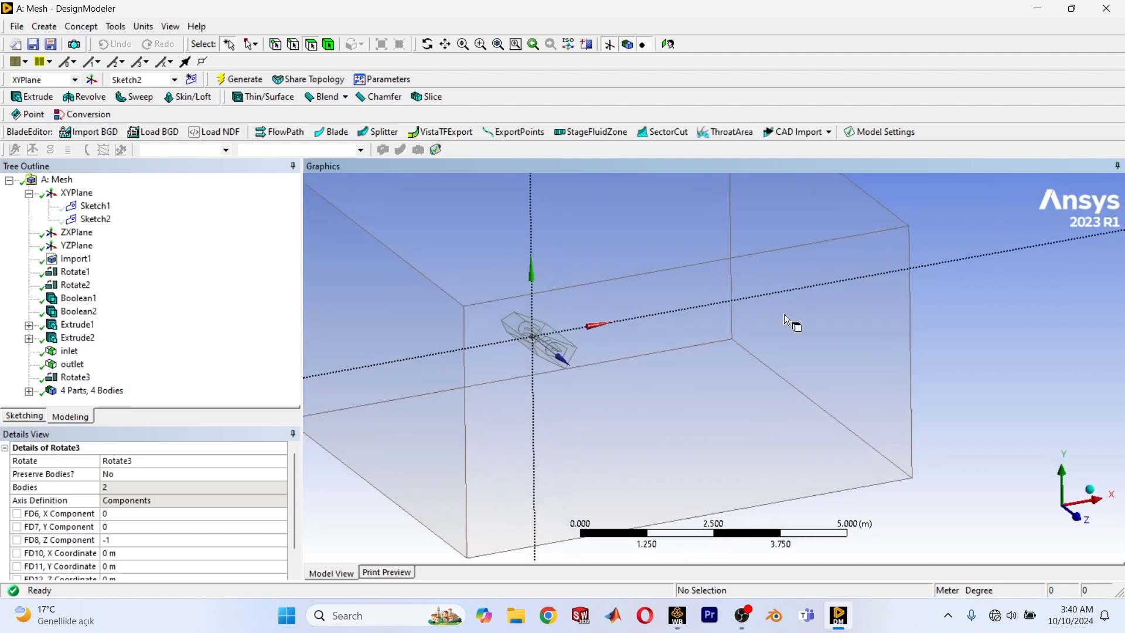
ctrl+middle_drag(640, 375, 800, 383)
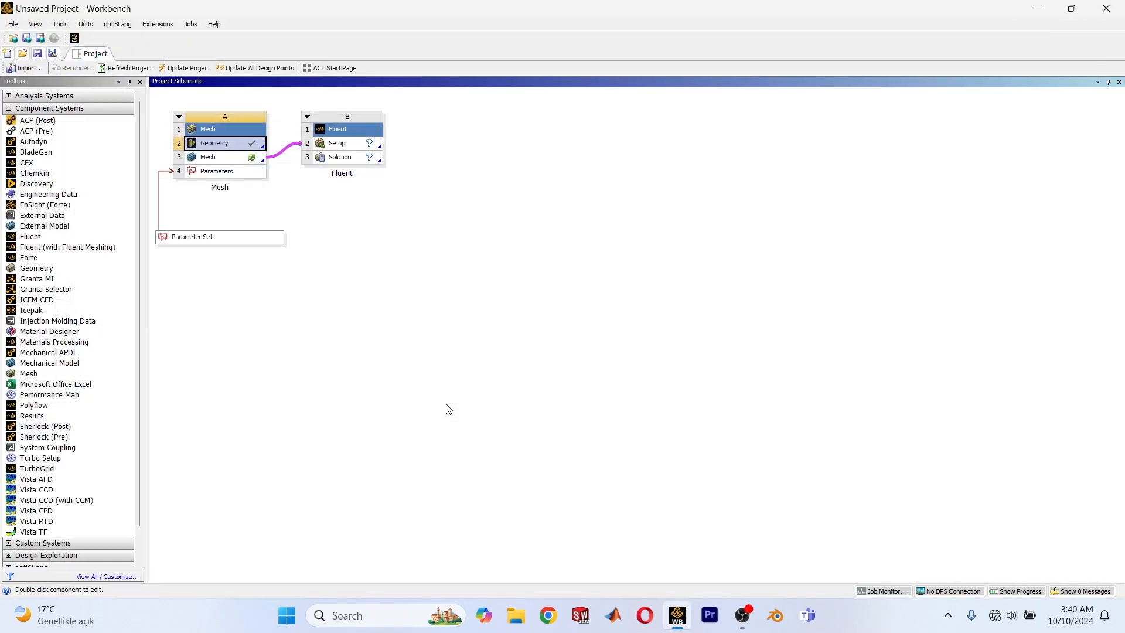
Switch to the Workbench project and open the Mesh cell of the Mesh system for editing.
right_click(241, 159)
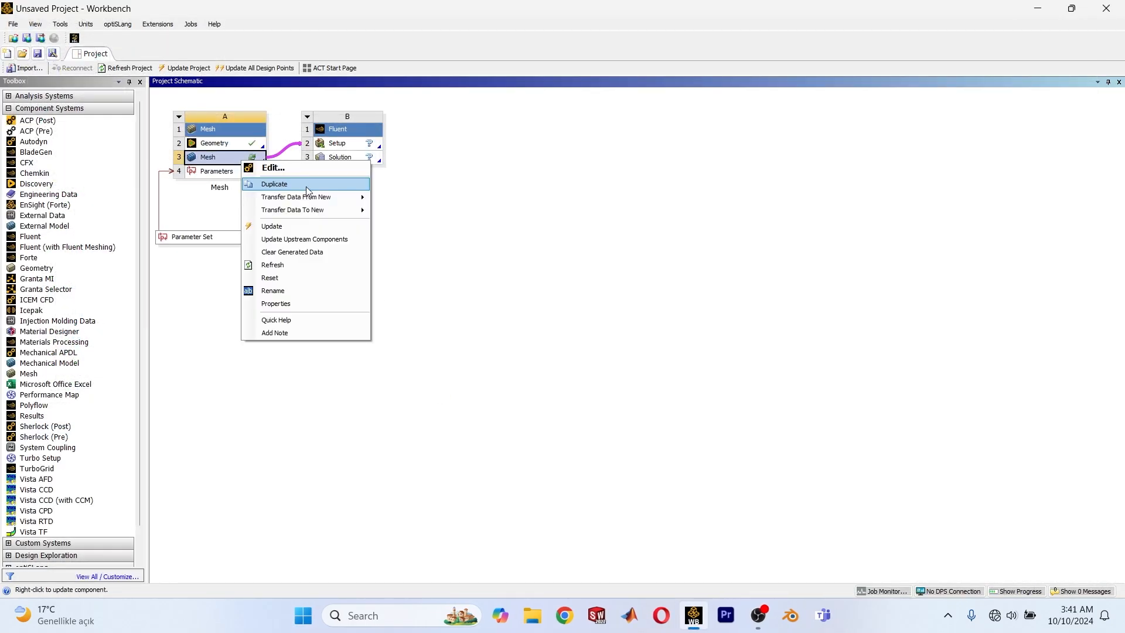
click(316, 169)
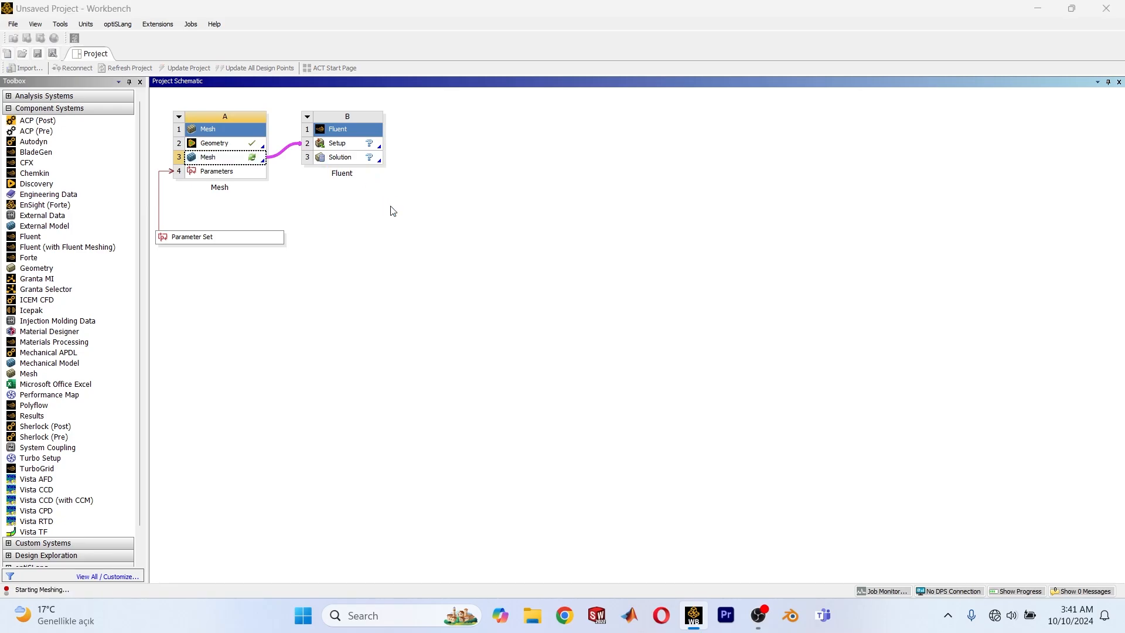
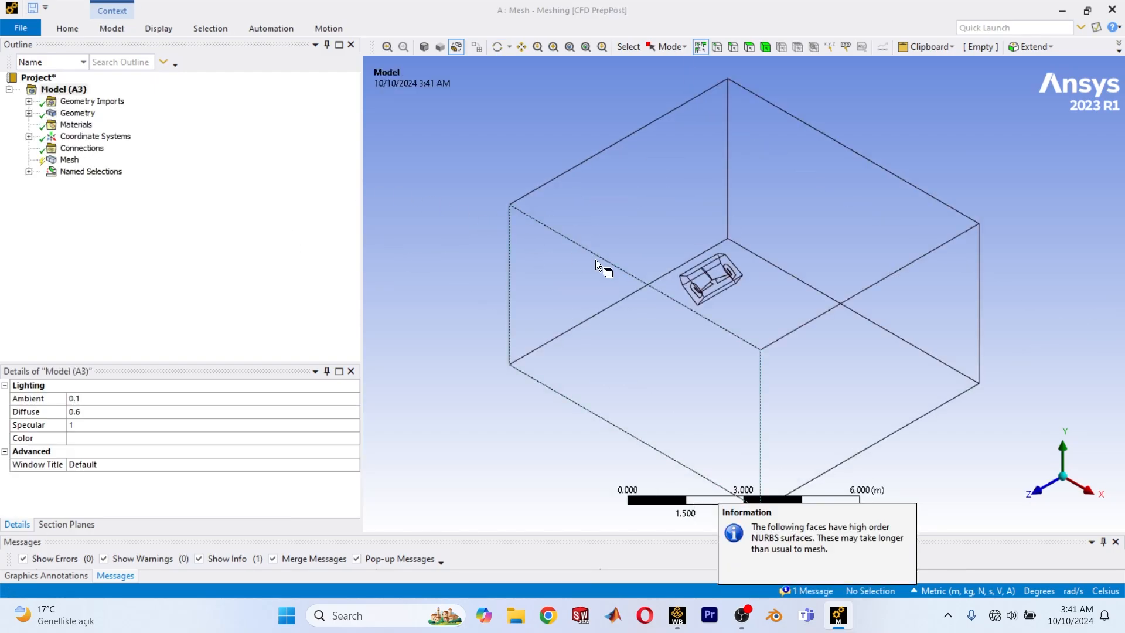
Orient the view along the Z axis and preview the surface mesh.
click(1042, 497)
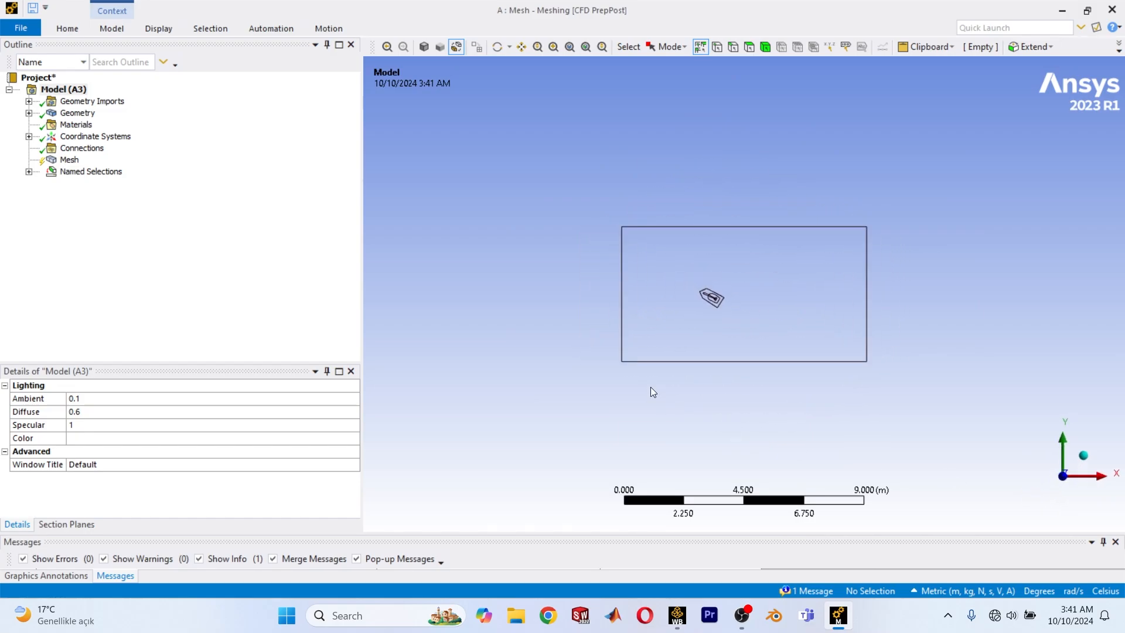
right_click(59, 159)
mouse_move(100, 219)
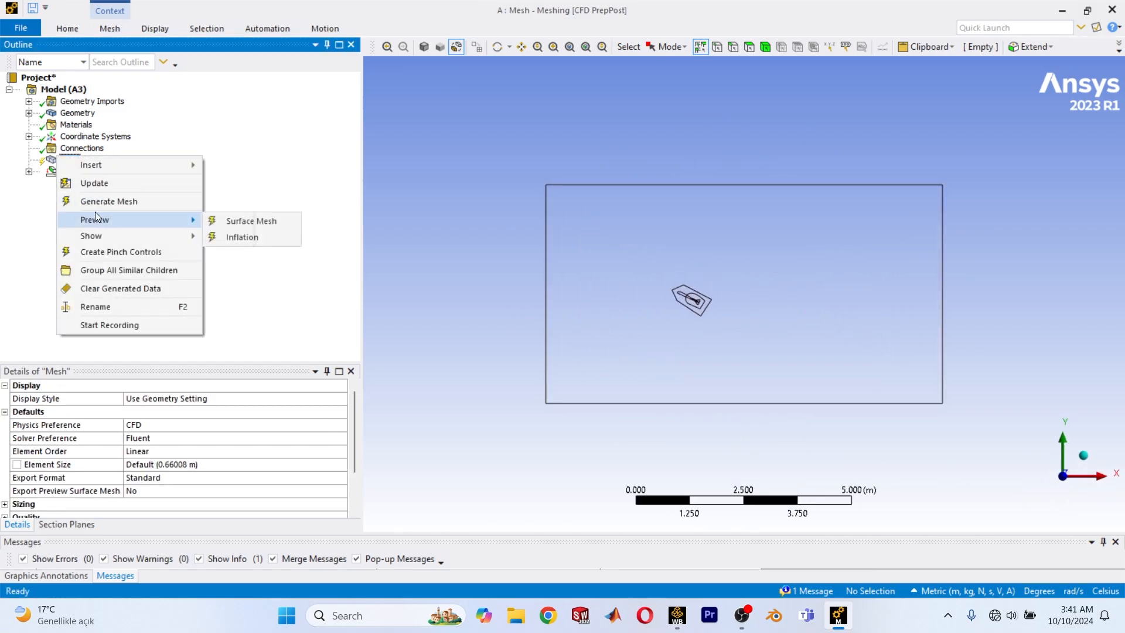
click(241, 221)
Examine the surface mesh on the aircraft and across the outer domain.
mouse_move(638, 253)
ctrl+middle_down()
mouse_move(732, 259)
mouse_move(650, 246)
ctrl+middle_up()
scroll(668, 270, up, 4)
scroll(682, 308, down, 3)
scroll(683, 307, down, 2)
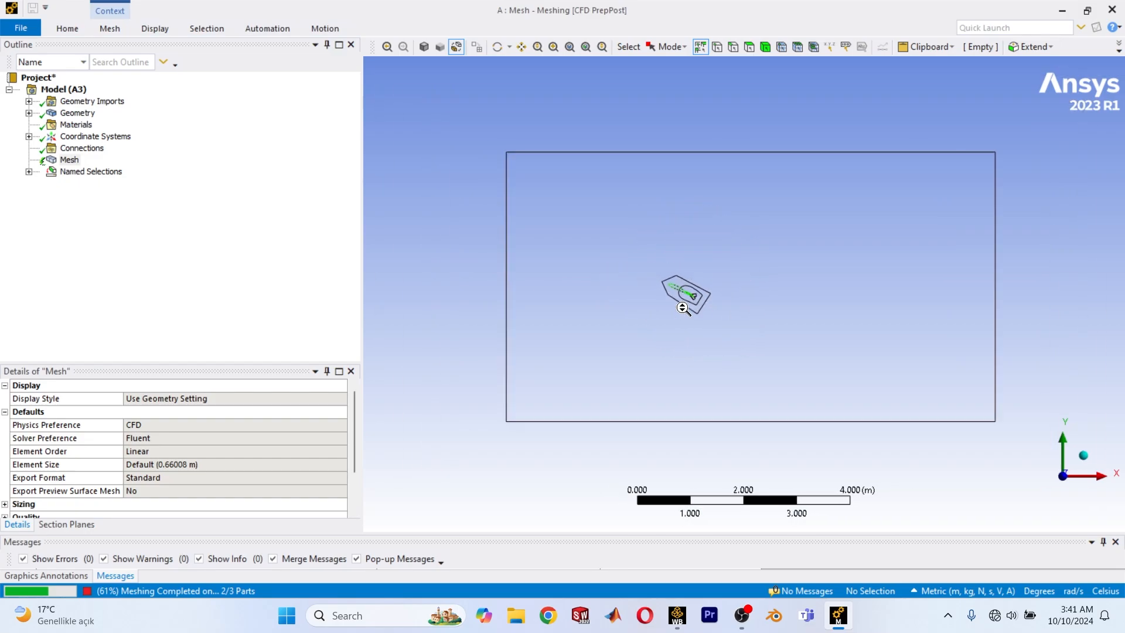
middle_drag(682, 307, 744, 346)
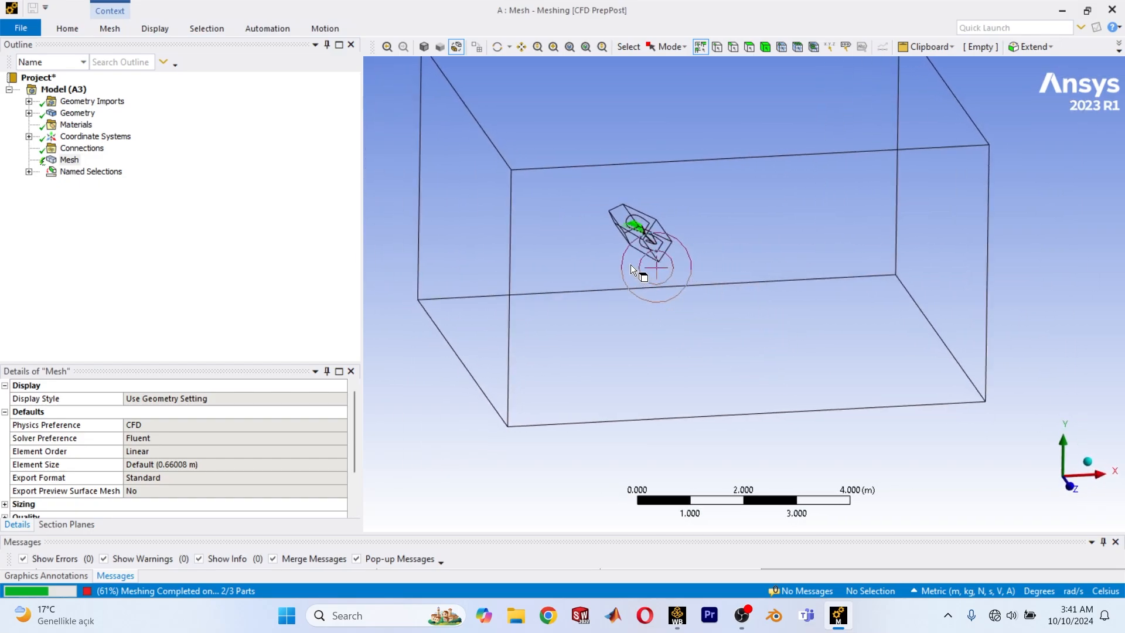
scroll(617, 251, down, 1)
ctrl+middle_drag(616, 250, 678, 306)
scroll(680, 307, up, 4)
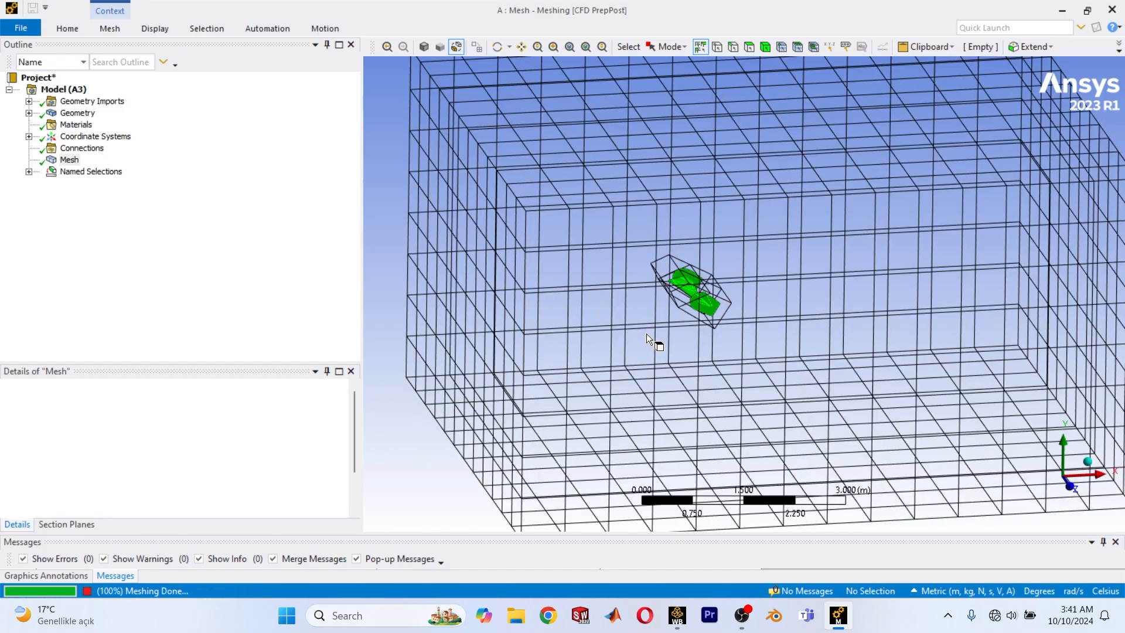
scroll(624, 328, down, 3)
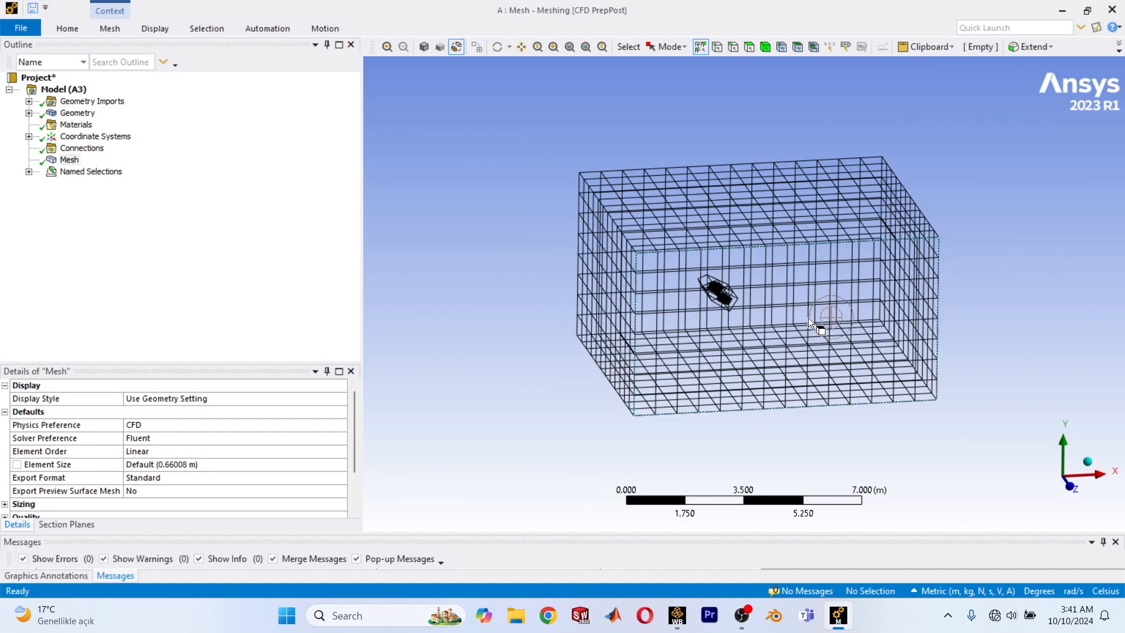
scroll(746, 289, up, 6)
ctrl+middle_drag(659, 333, 795, 334)
scroll(789, 332, up, 2)
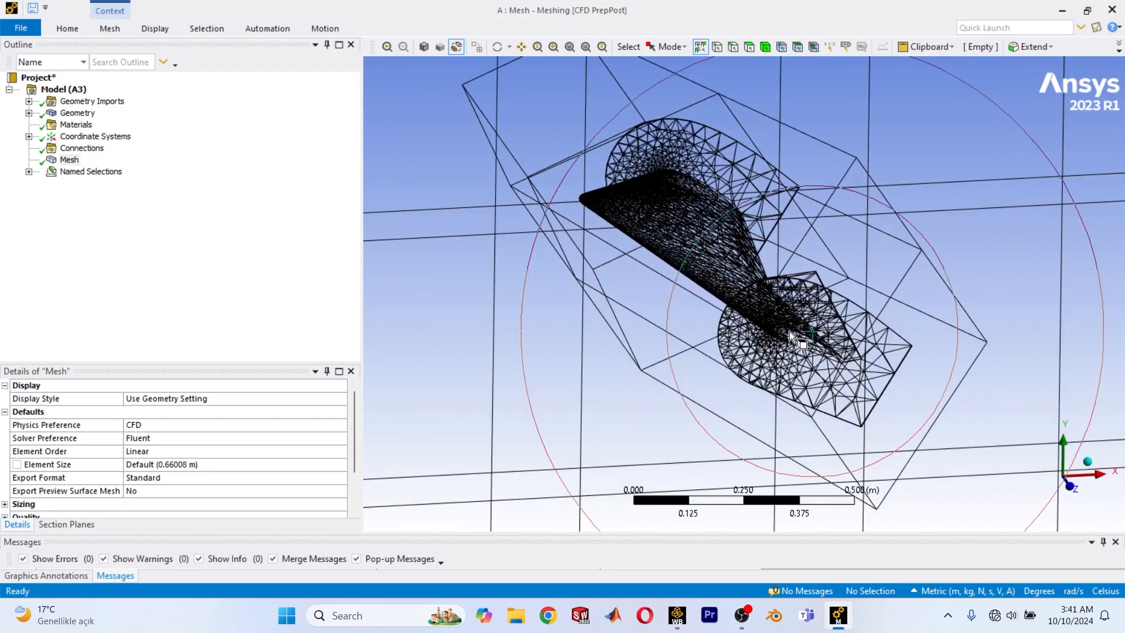
scroll(787, 329, down, 8)
scroll(772, 337, down, 3)
mouse_move(676, 350)
middle_down()
mouse_move(719, 334)
mouse_move(765, 344)
mouse_move(691, 351)
middle_up()
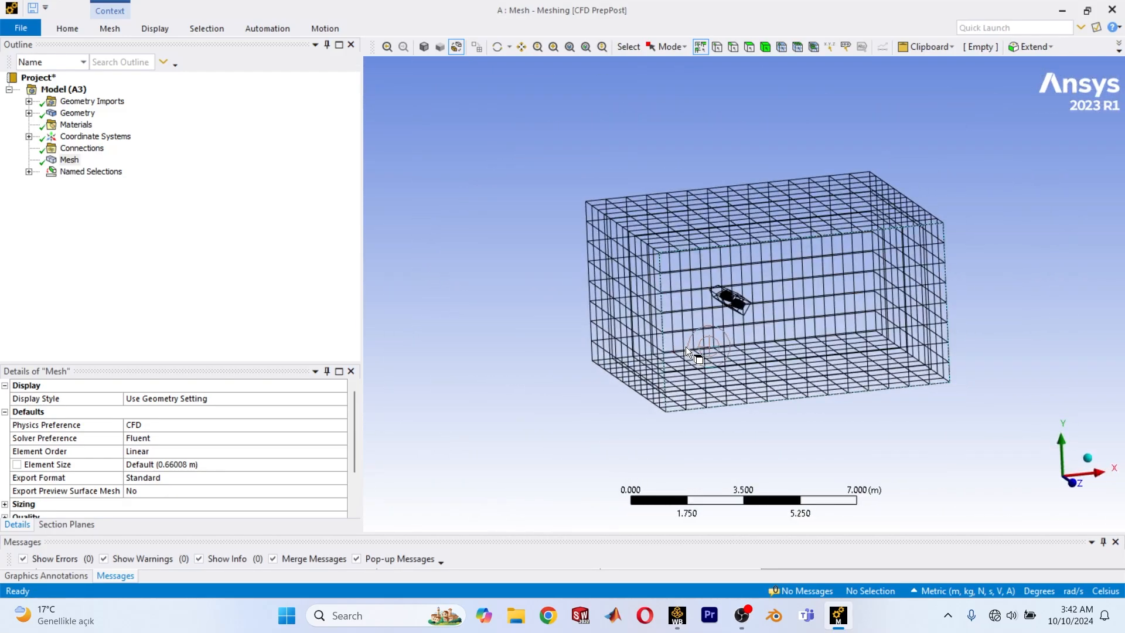
Set the global mesh element size to 0.33 m.
click(70, 159)
scroll(181, 481, down, 2)
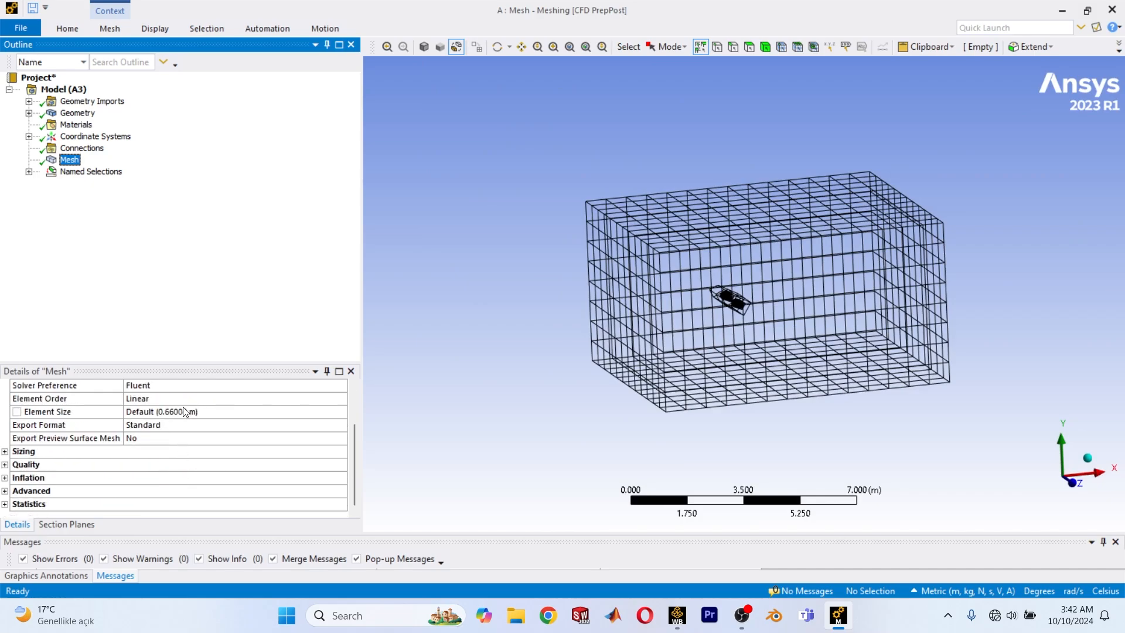
click(215, 412)
key(Return)
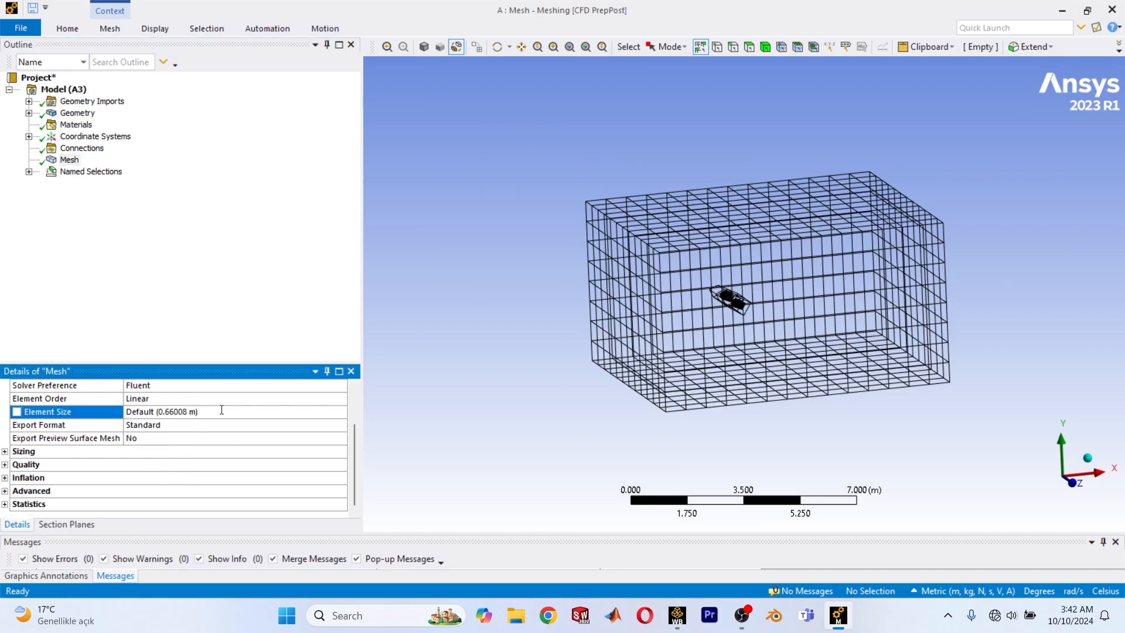
click(222, 411)
text(0.33)
key(Return)
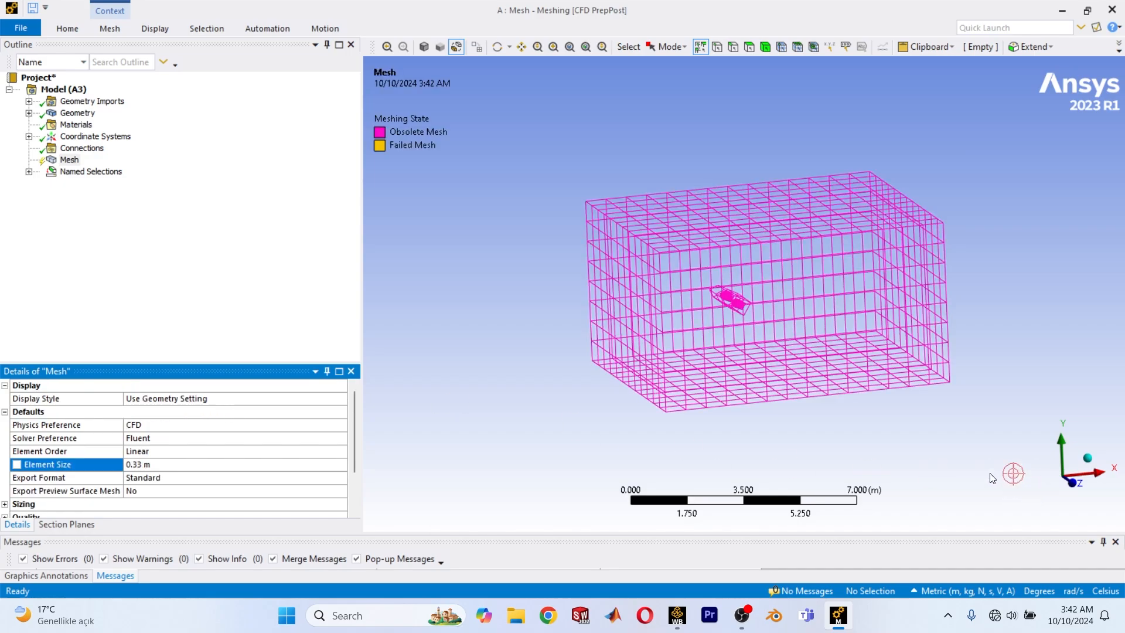
Insert a mesh sizing control and scope it to the outer domain body.
scroll(672, 344, up, 3)
scroll(672, 344, down, 2)
scroll(246, 447, down, 2)
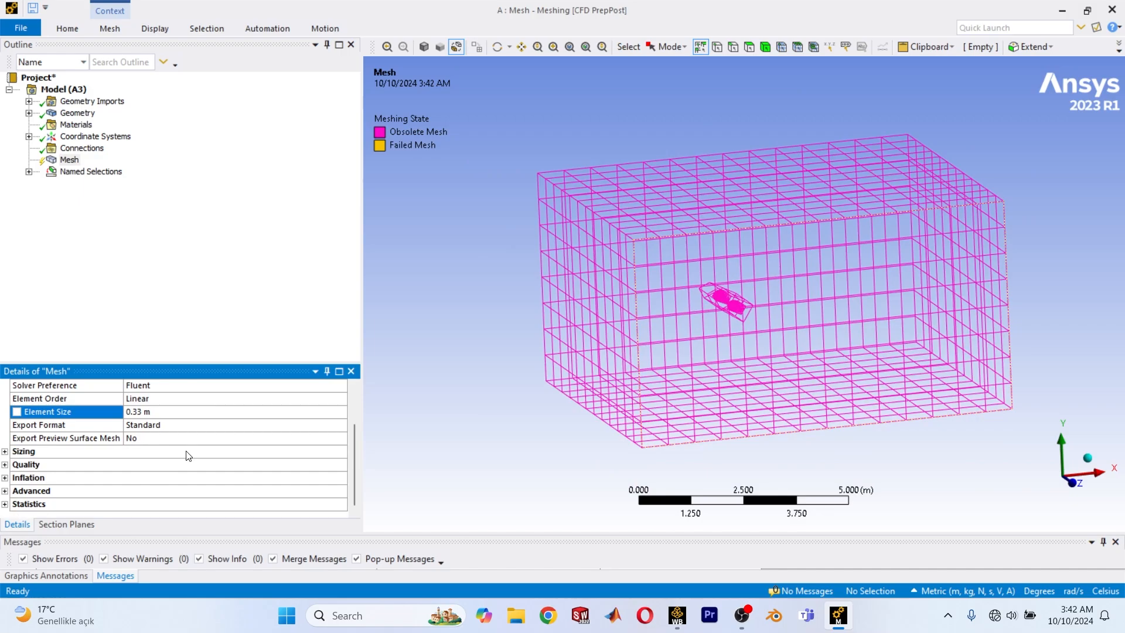
right_click(69, 159)
mouse_move(180, 171)
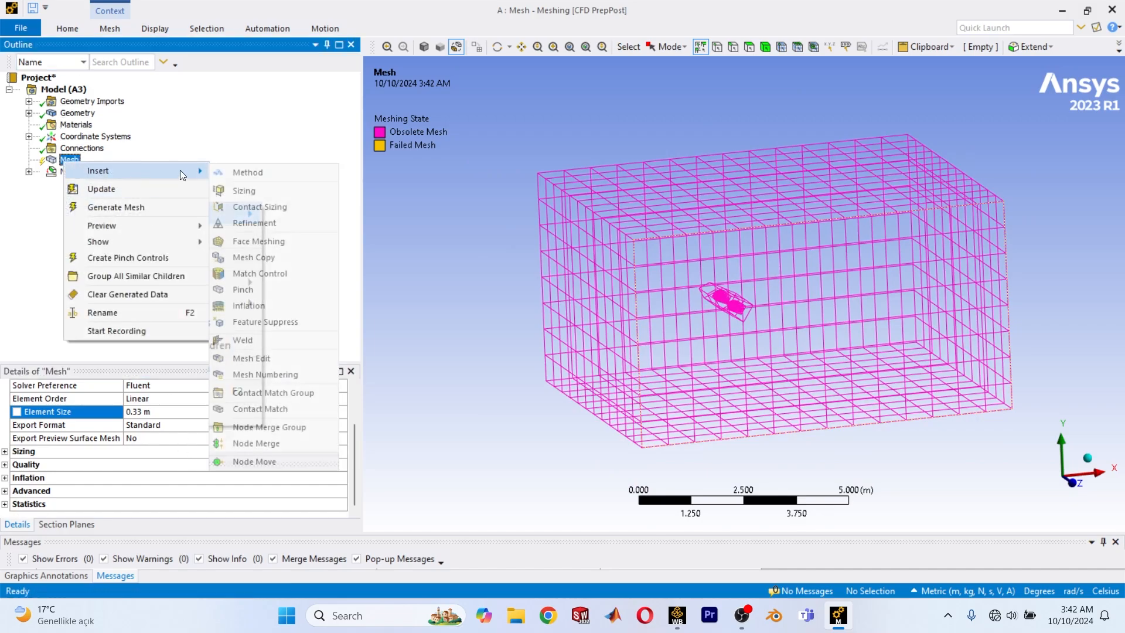
click(244, 191)
click(229, 413)
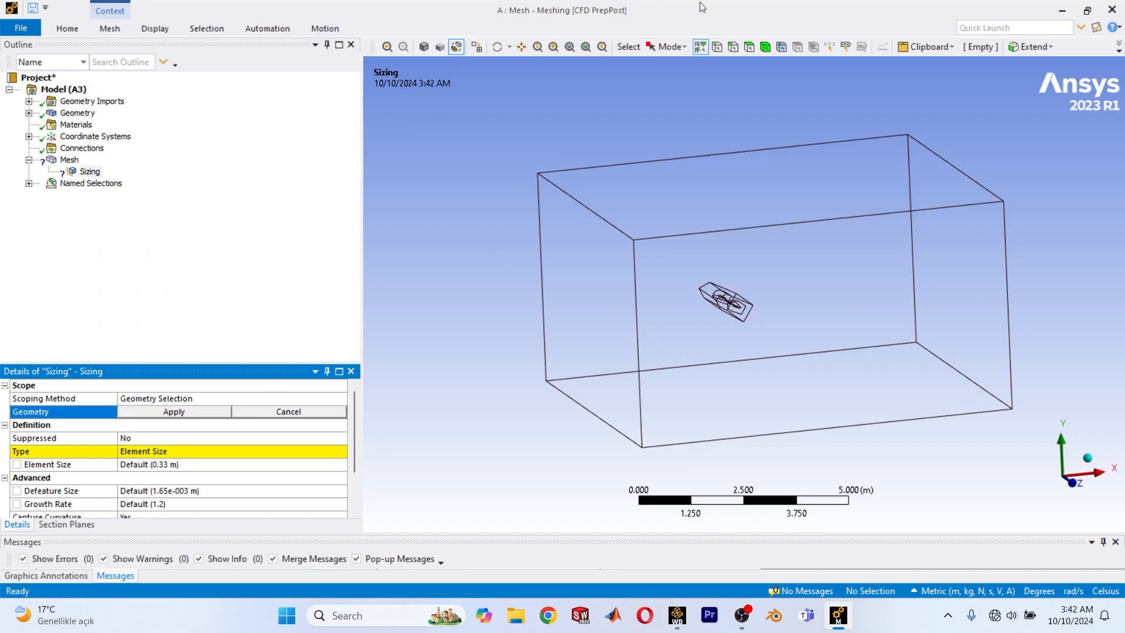
click(765, 46)
click(889, 268)
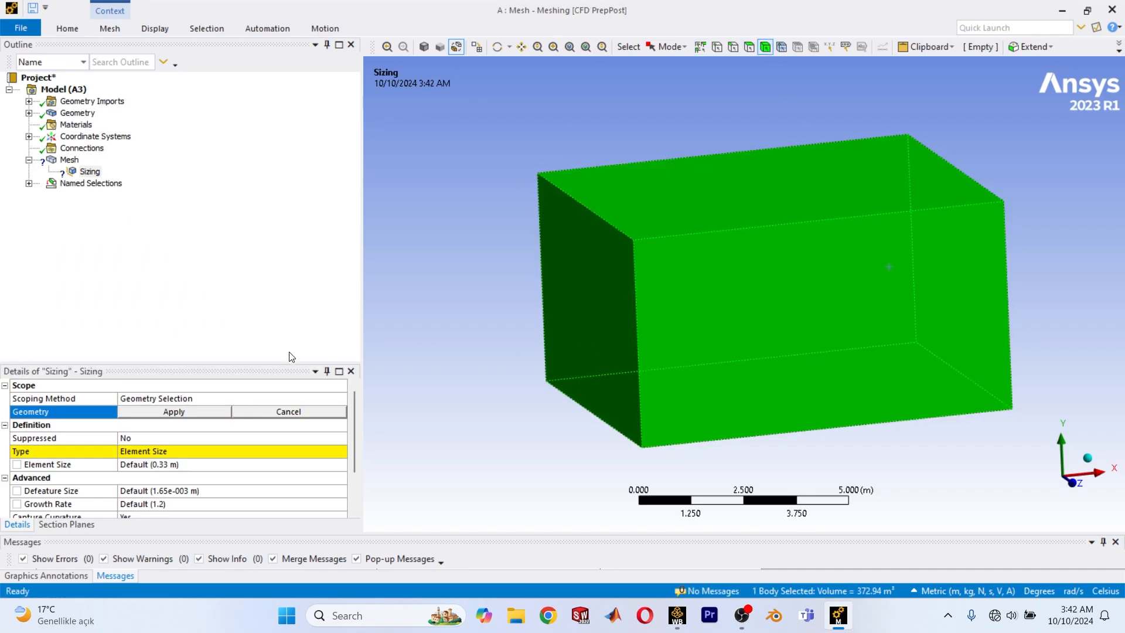
click(153, 416)
Change the body sizing type to Body of Influence and assign the BOI block around the aircraft as its influence body.
click(177, 450)
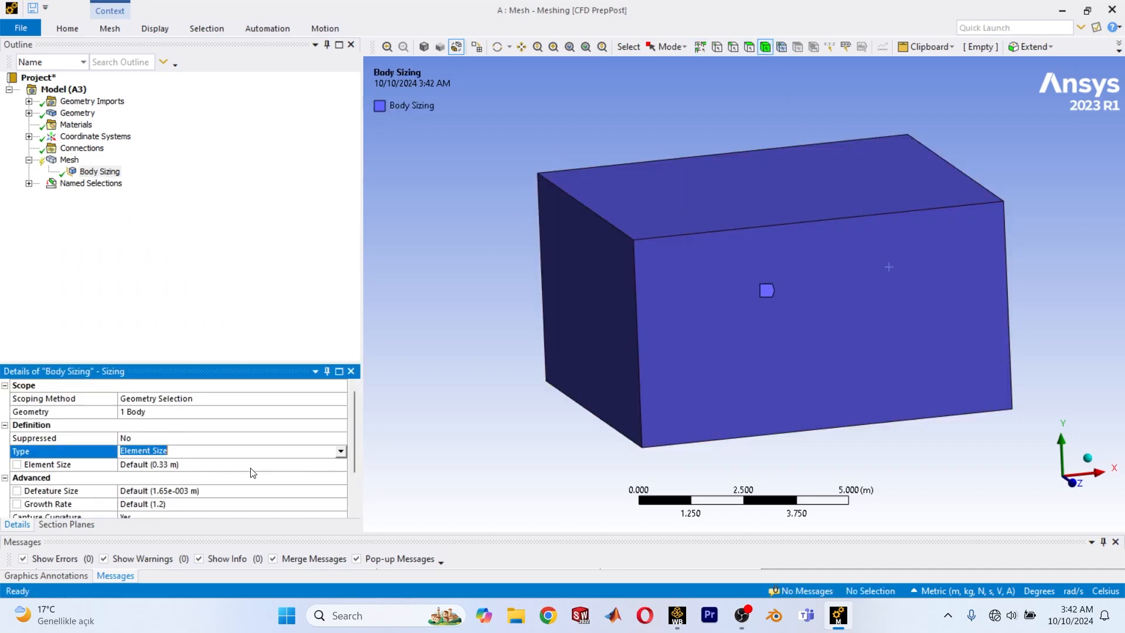
click(340, 451)
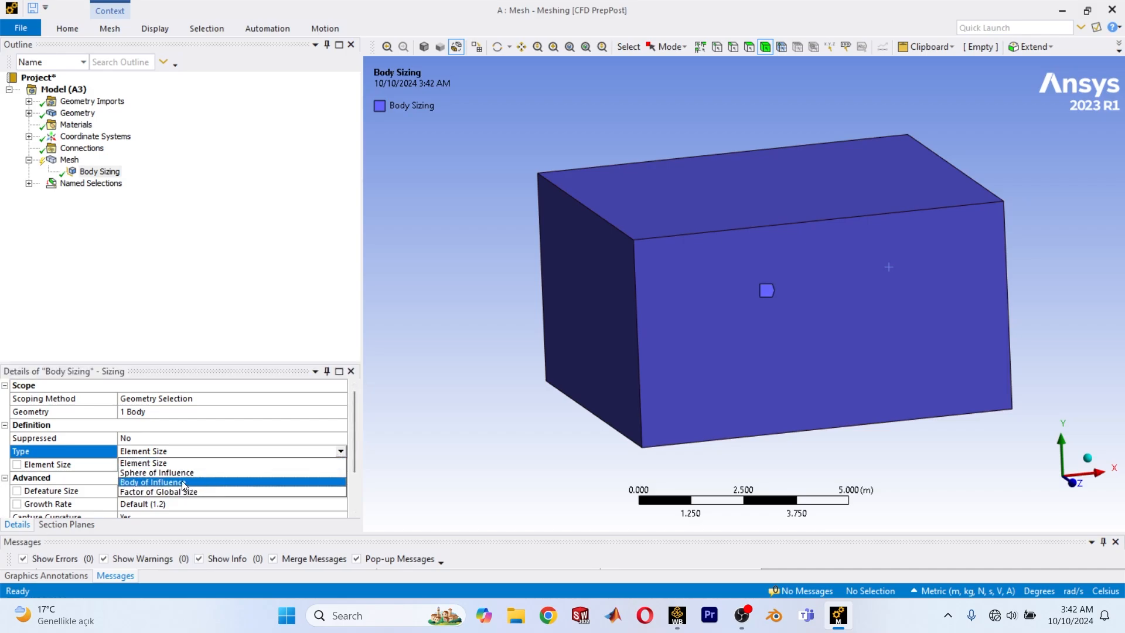
click(178, 482)
click(151, 464)
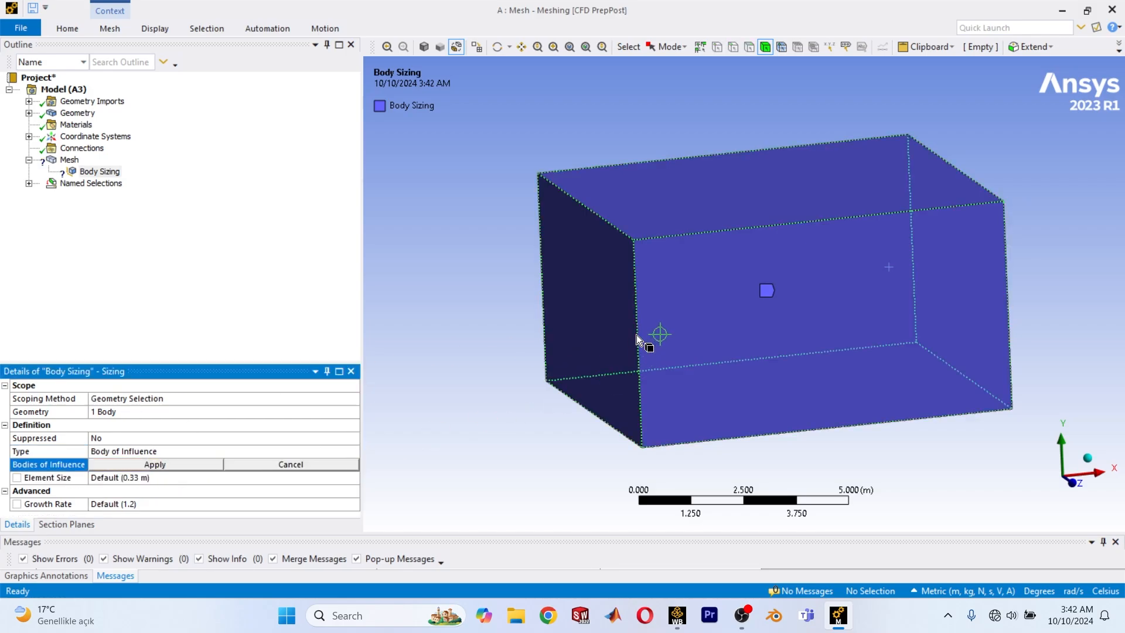
click(708, 299)
click(408, 505)
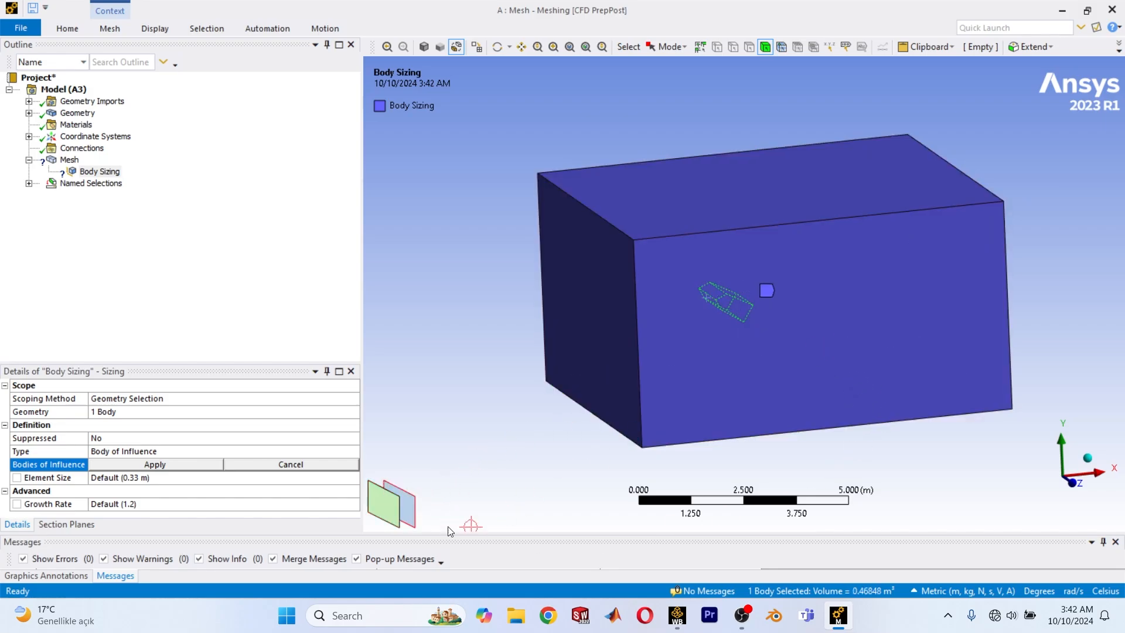
click(154, 464)
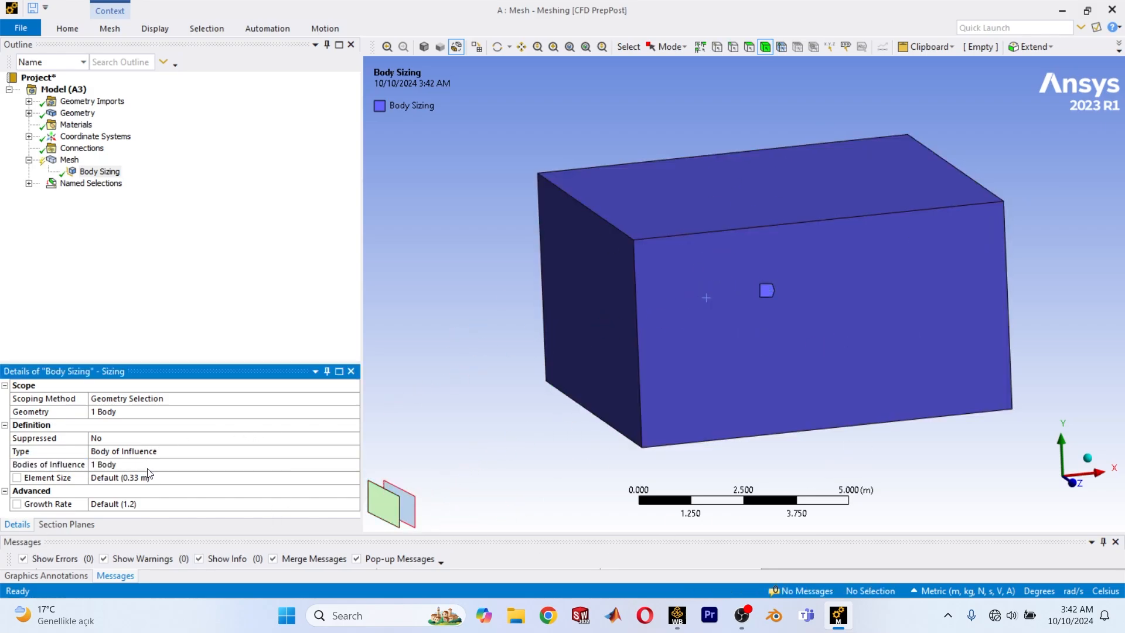
Generate the mesh with the body of influence sizing.
right_click(66, 160)
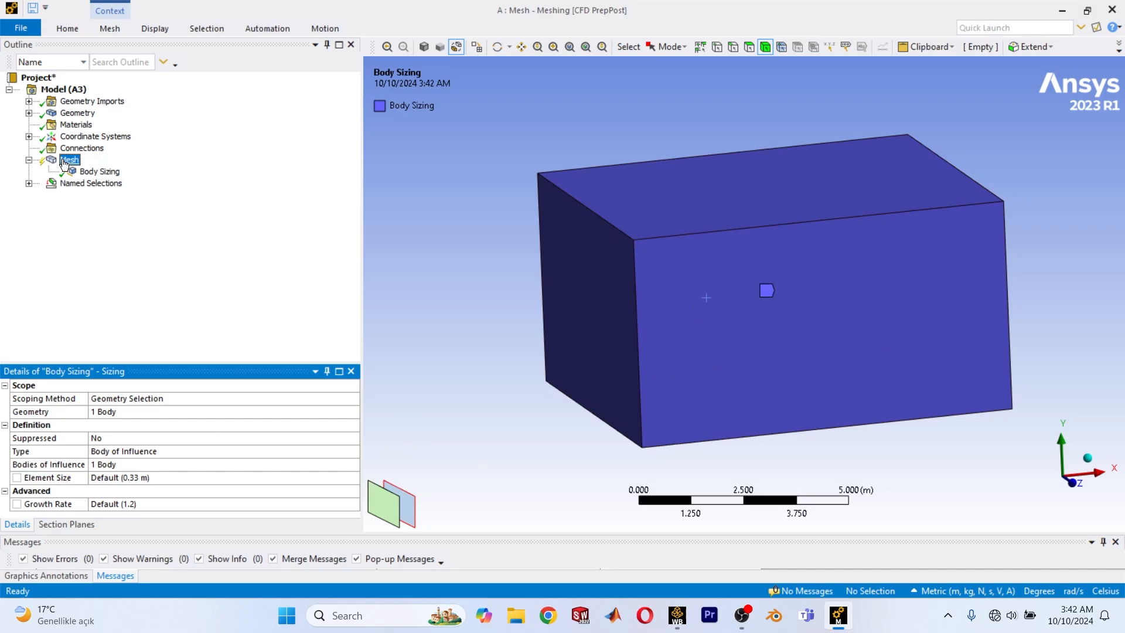
click(134, 205)
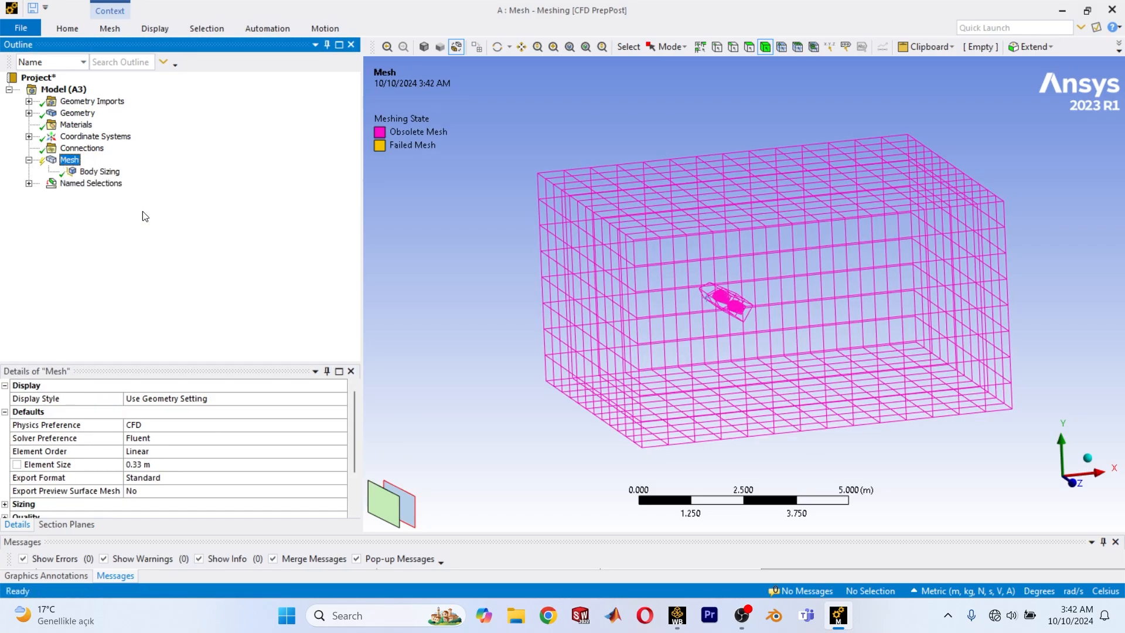
scroll(713, 283, up, 4)
scroll(712, 285, down, 2)
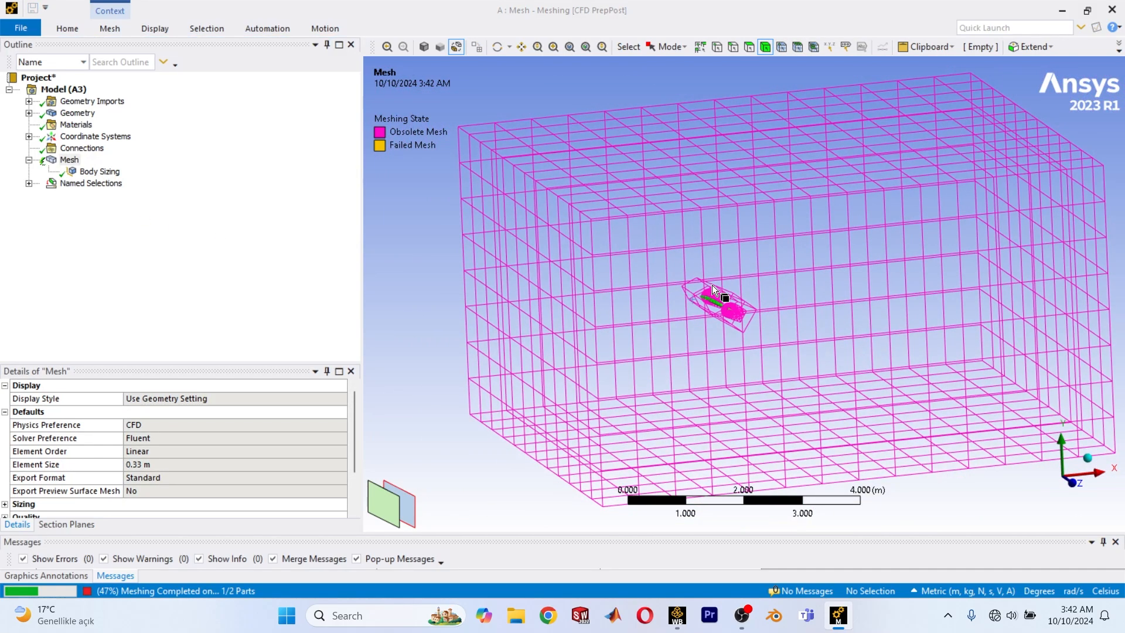
middle_drag(711, 285, 711, 287)
scroll(714, 293, down, 2)
mouse_move(716, 368)
middle_down()
mouse_move(792, 384)
mouse_move(709, 372)
middle_up()
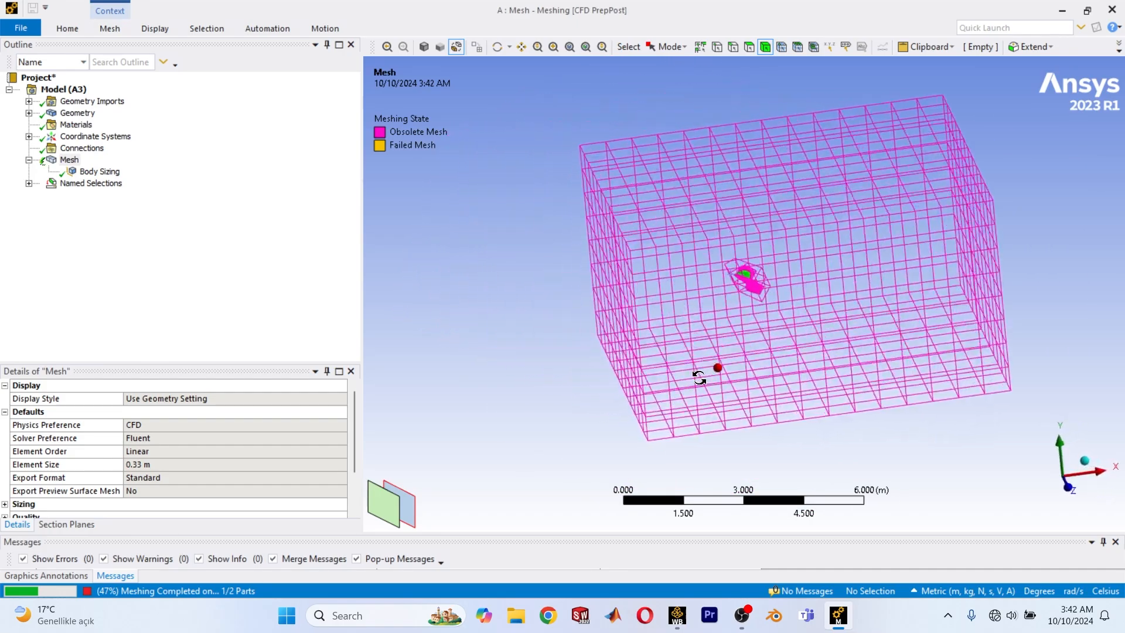
Examine the newly generated mesh around the aircraft and on the outer domain faces.
scroll(722, 298, up, 5)
ctrl+middle_drag(766, 239, 688, 281)
scroll(708, 285, up, 3)
scroll(802, 241, down, 2)
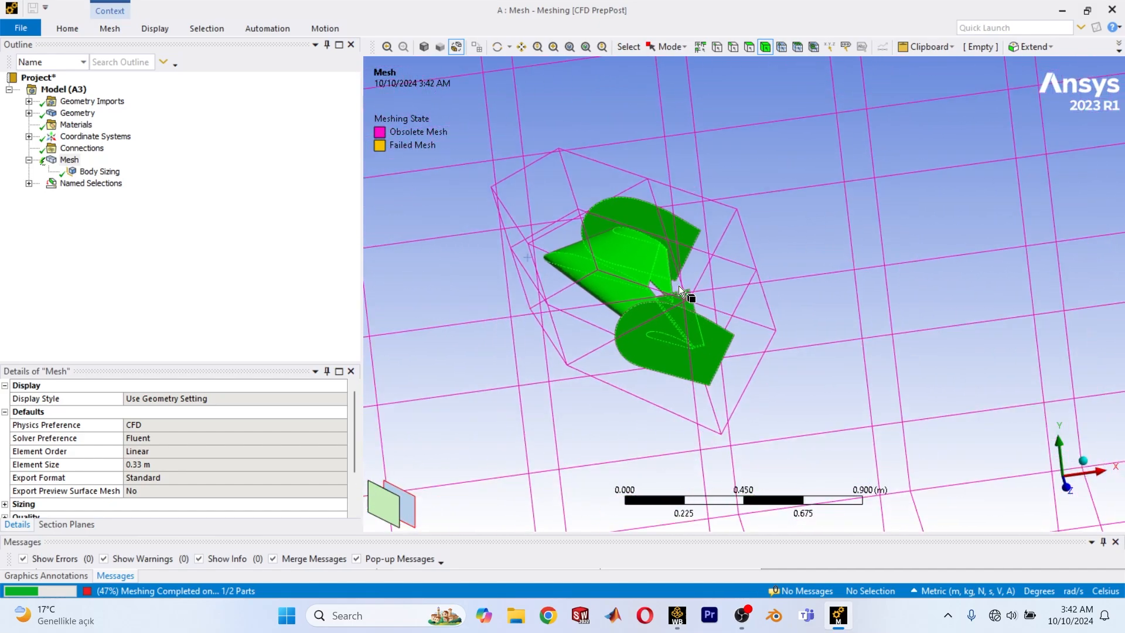
scroll(653, 308, up, 5)
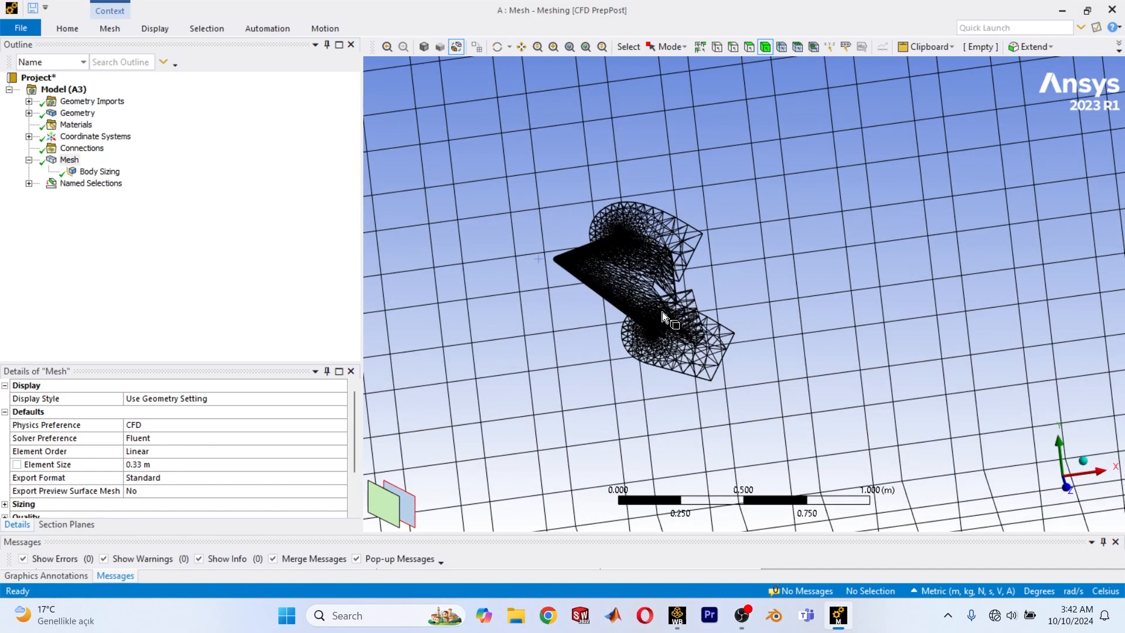
scroll(778, 293, down, 4)
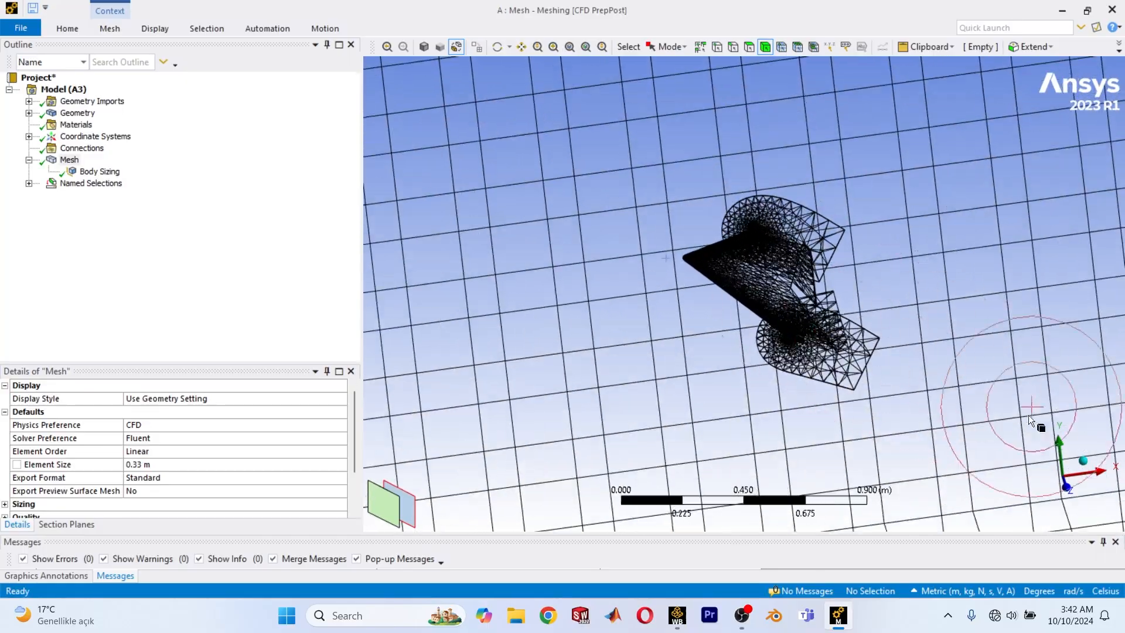
scroll(711, 399, down, 6)
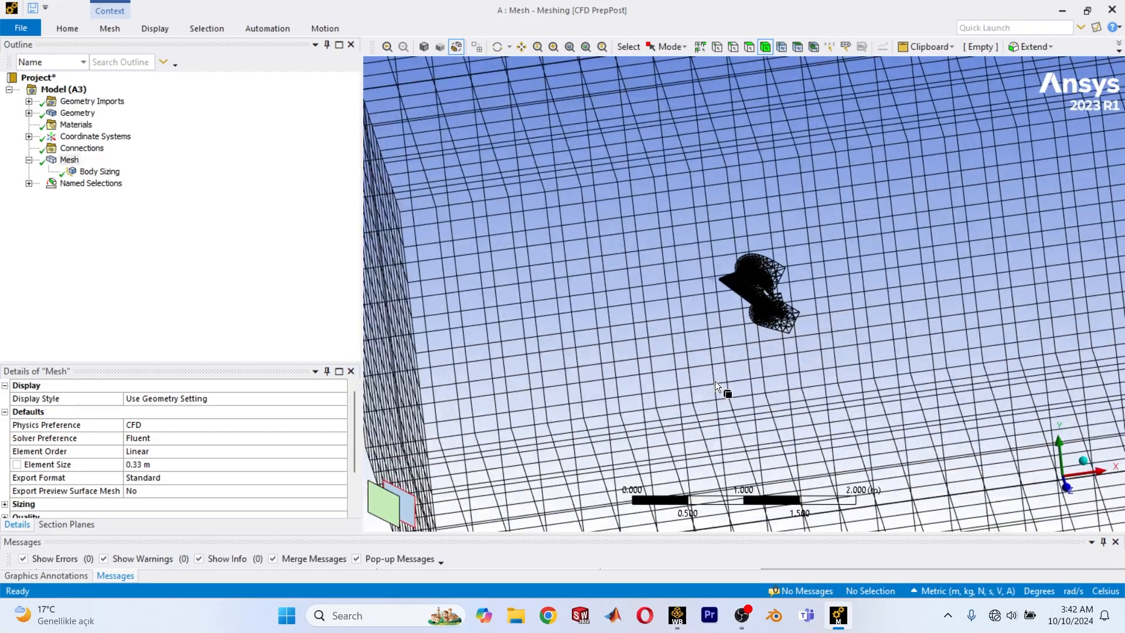
mouse_move(713, 367)
middle_down()
mouse_move(724, 364)
mouse_move(693, 368)
middle_up()
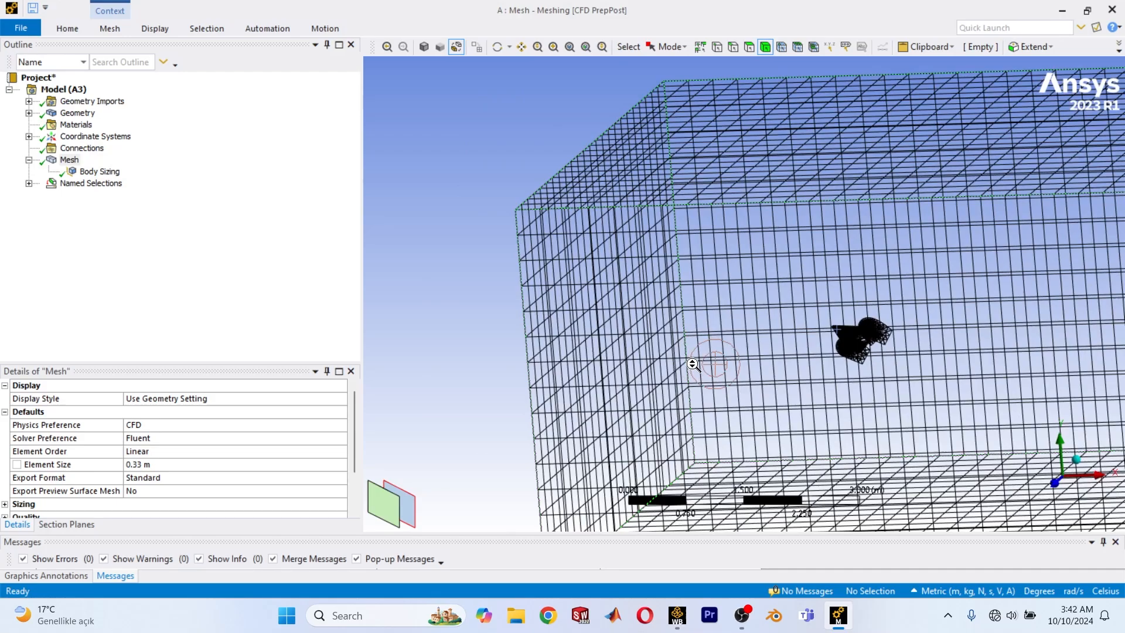
scroll(767, 340, up, 6)
scroll(812, 384, down, 2)
Orient the view along the Z axis and cut the mesh with a new section plane across the aircraft.
click(1060, 476)
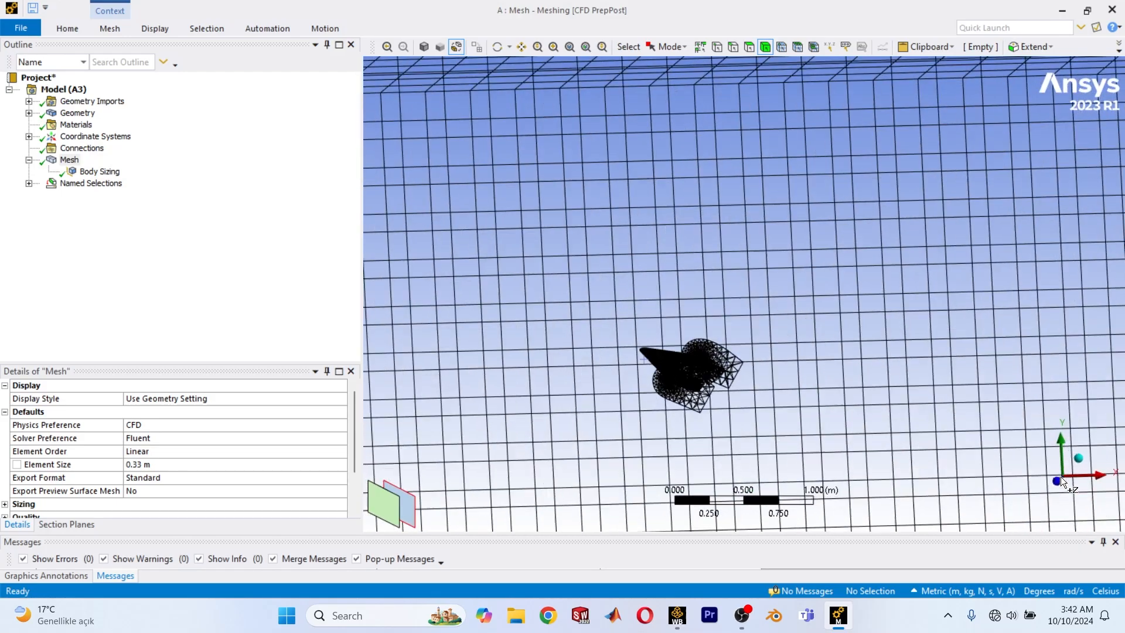
scroll(147, 457, down, 2)
click(78, 525)
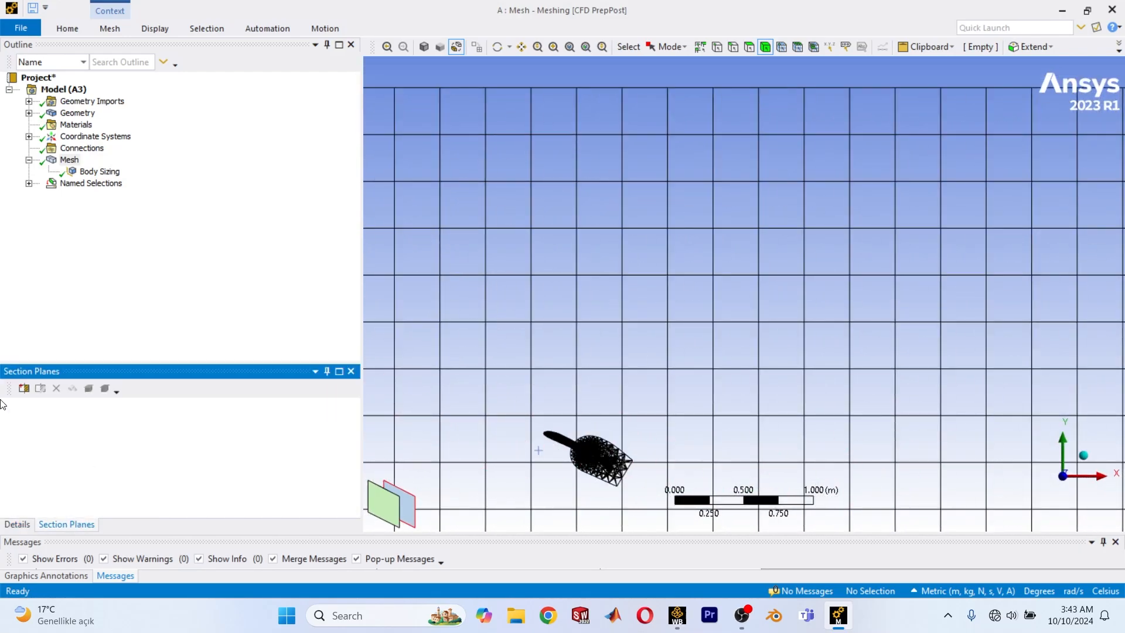
click(24, 388)
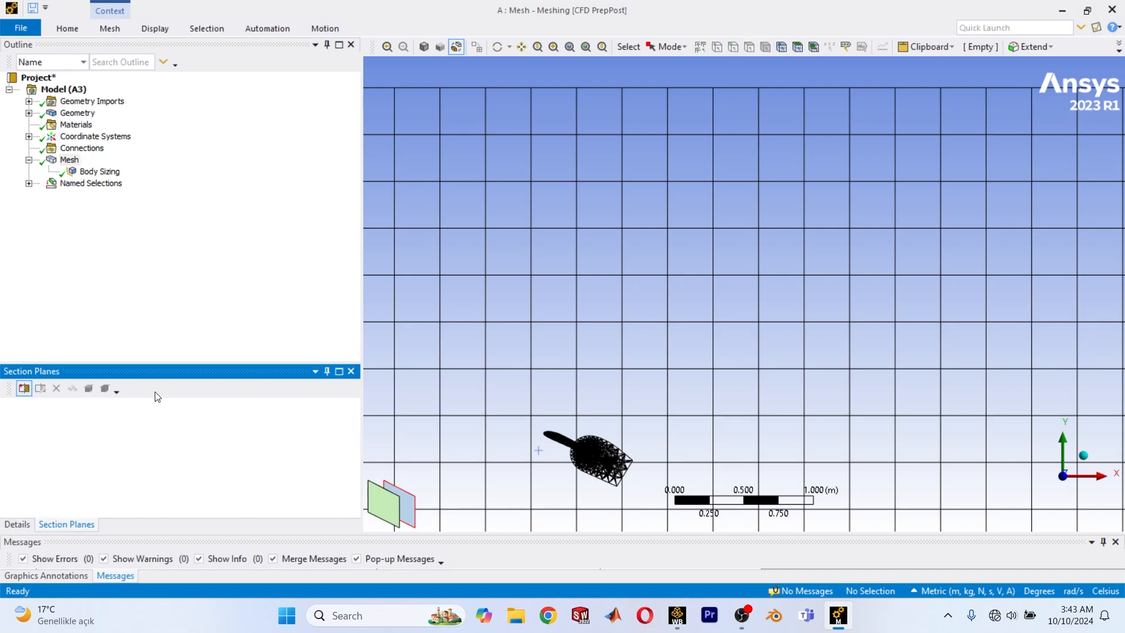
scroll(595, 429, down, 2)
scroll(595, 429, up, 4)
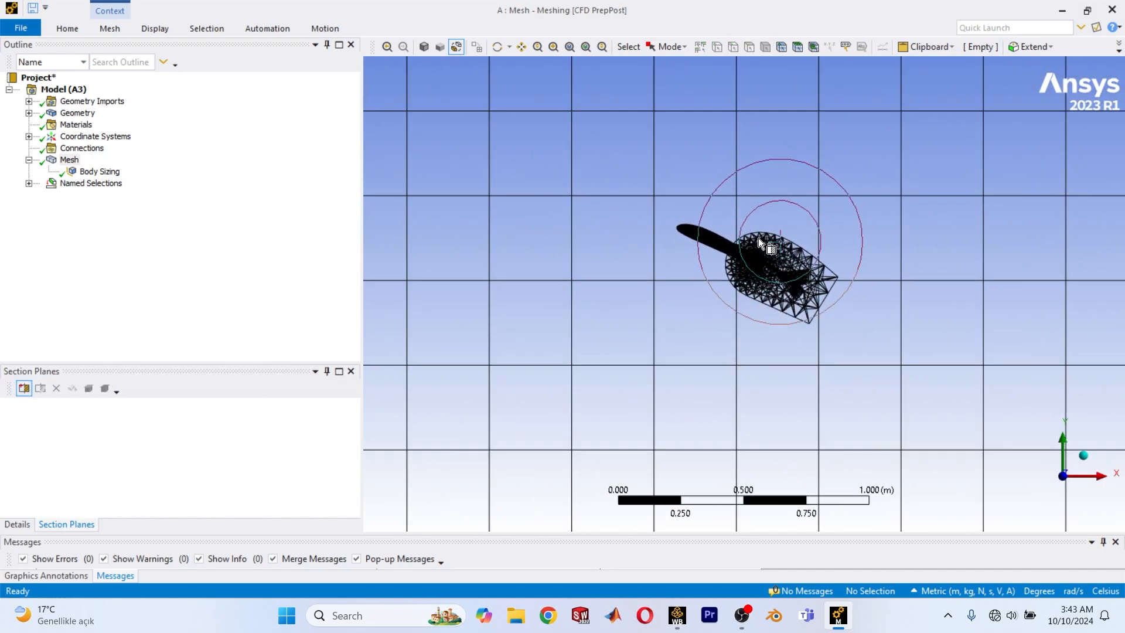
drag(733, 190, 693, 291)
click(17, 523)
Examine the sectioned mesh around the aircraft and through the surrounding flow domain from several angles.
ctrl+middle_drag(653, 310, 695, 316)
scroll(691, 311, up, 8)
scroll(665, 306, down, 2)
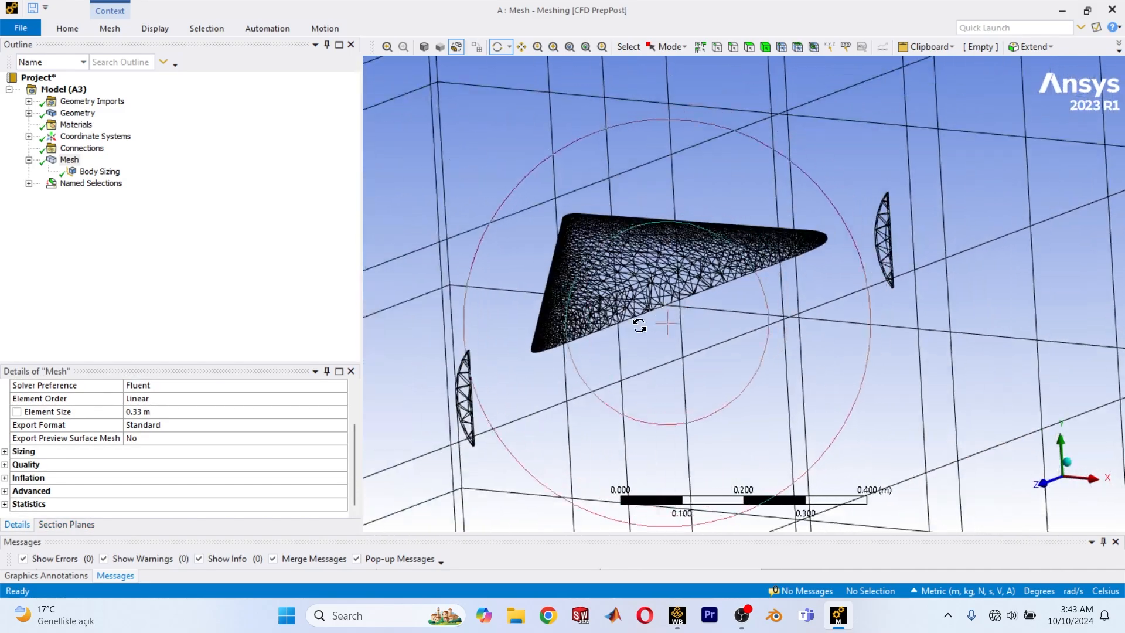
drag(638, 323, 604, 316)
scroll(606, 317, down, 3)
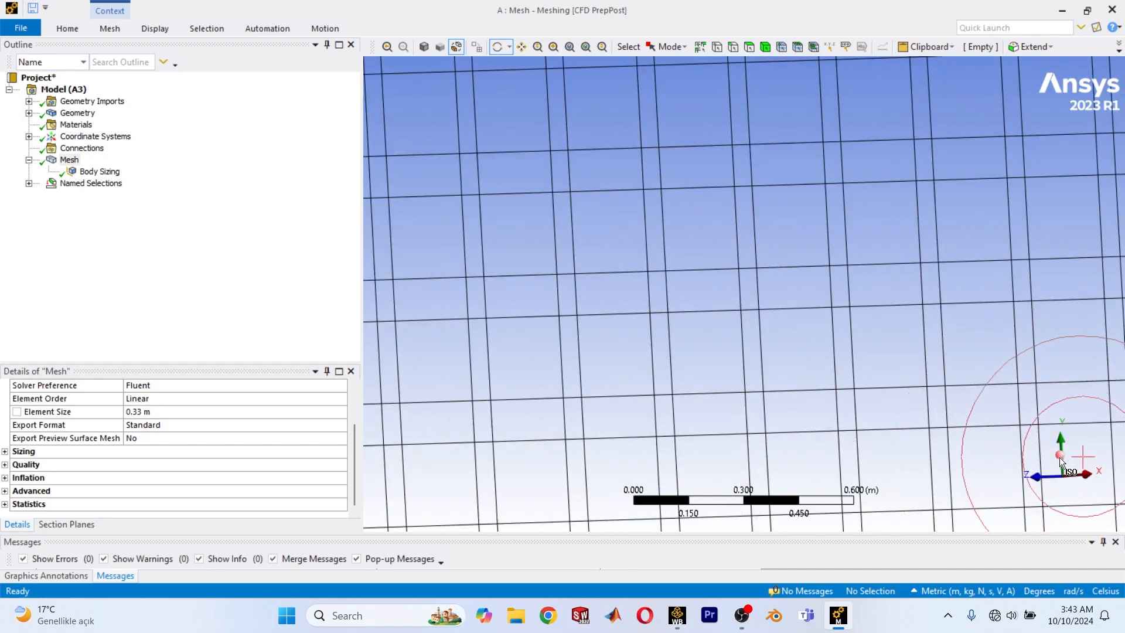
scroll(752, 426, down, 14)
drag(713, 406, 756, 409)
scroll(756, 401, up, 8)
ctrl+middle_drag(768, 389, 744, 264)
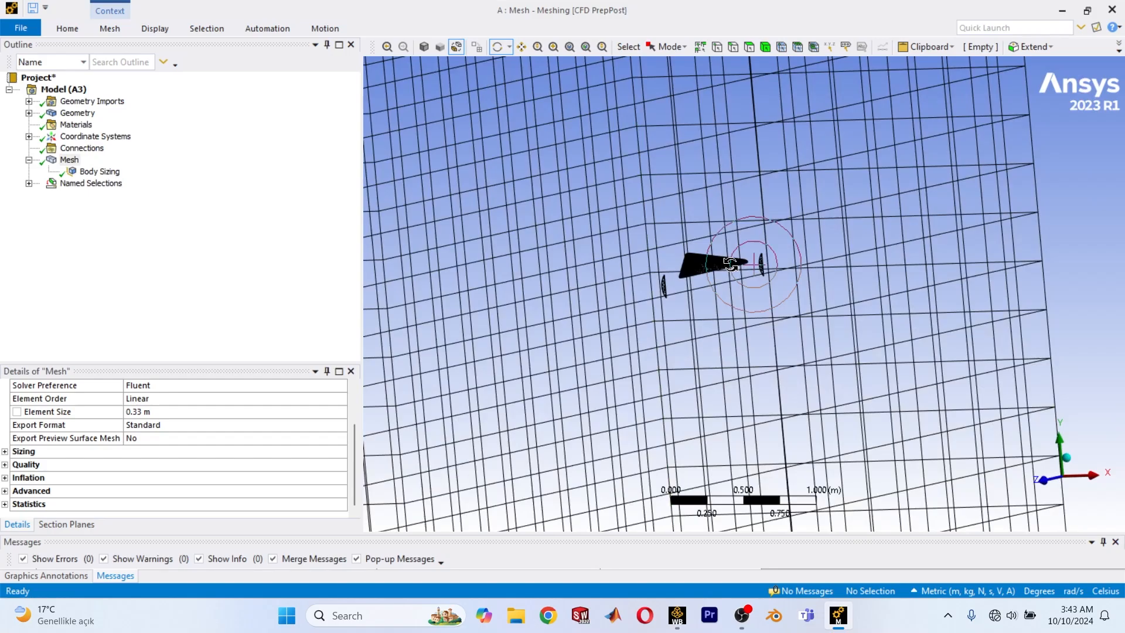
scroll(732, 269, up, 7)
ctrl+middle_drag(671, 256, 756, 306)
scroll(751, 302, up, 3)
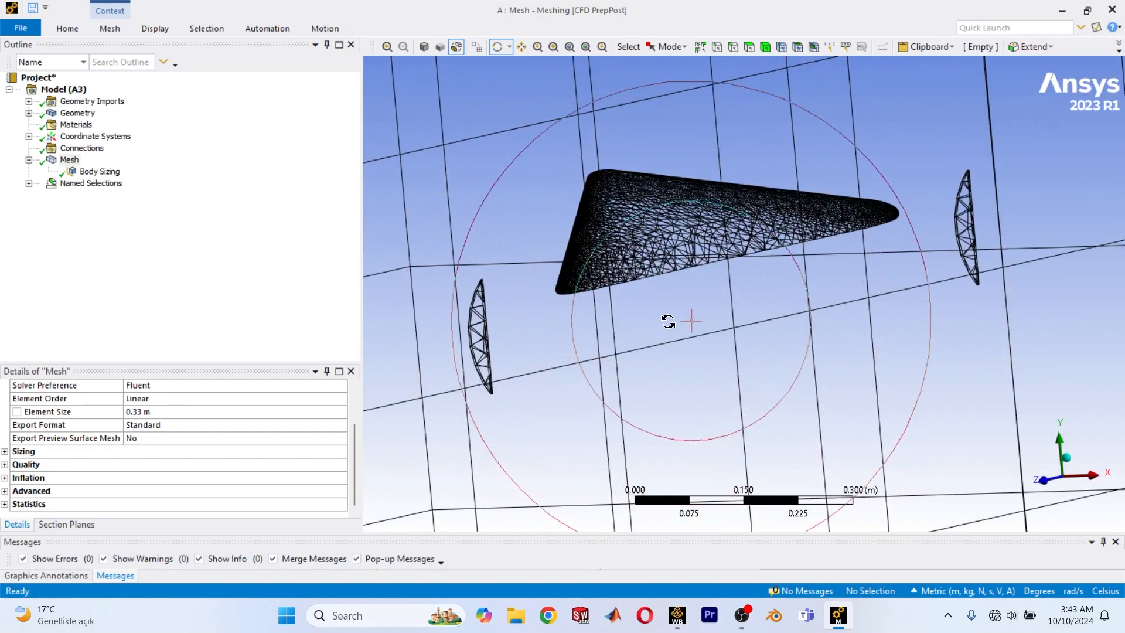
scroll(684, 241, down, 5)
drag(715, 258, 752, 274)
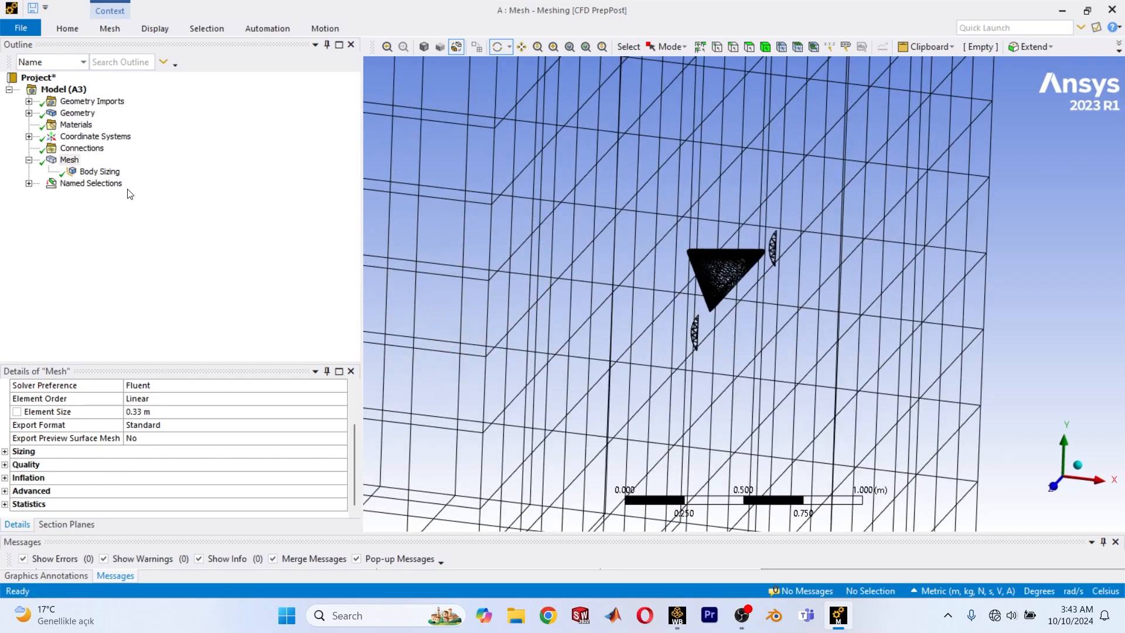
Turn off Section Plane 1 to show the whole domain, and return to the mesh details.
click(65, 525)
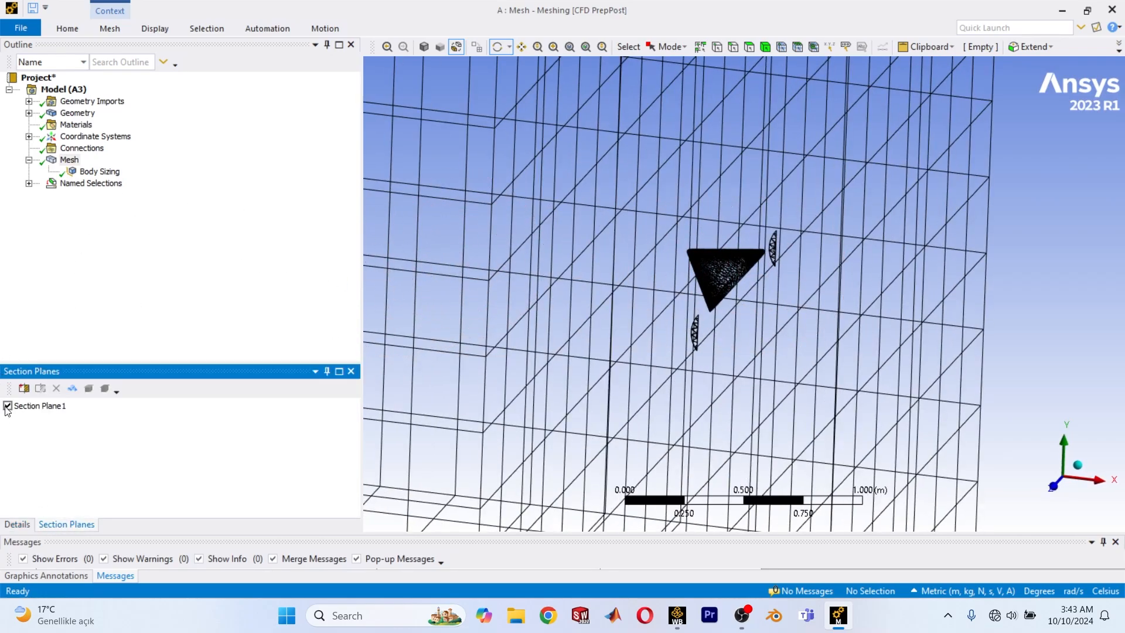
click(7, 407)
click(18, 523)
Check the Body Sizing's type, geometry and influence body, and set its element size to 0.075 m.
click(100, 171)
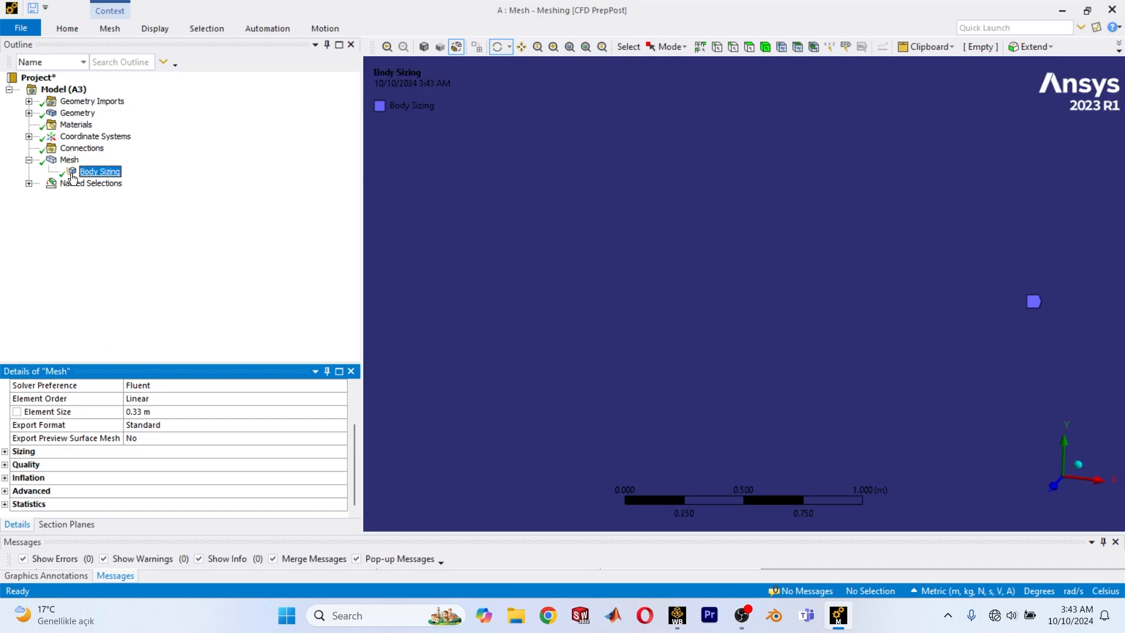
scroll(699, 310, down, 5)
scroll(698, 312, down, 3)
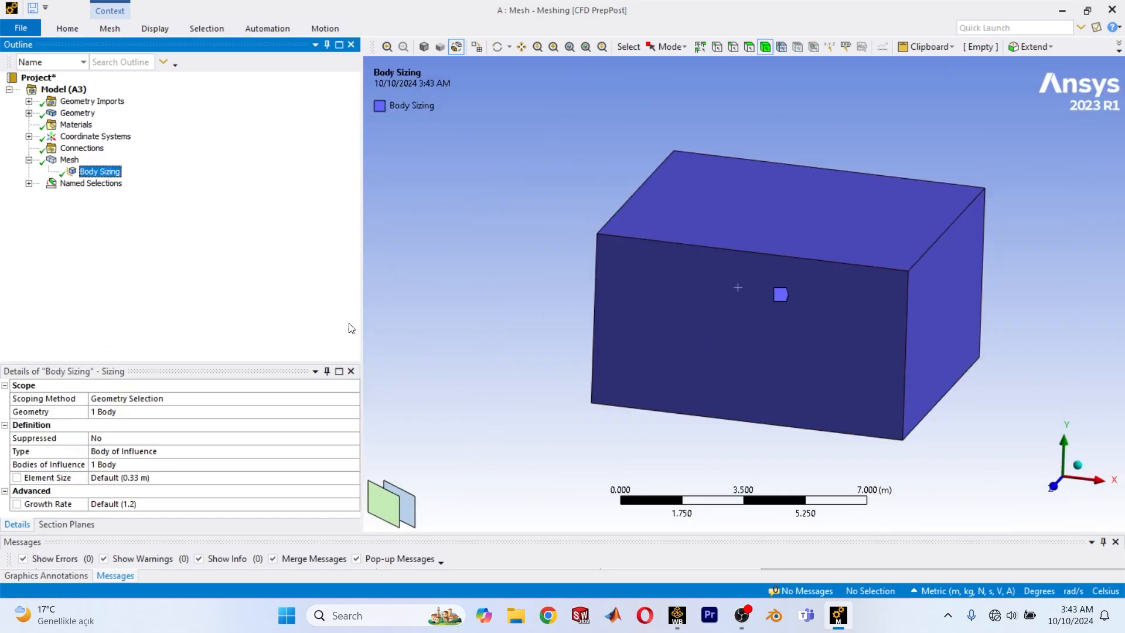
click(158, 452)
click(489, 341)
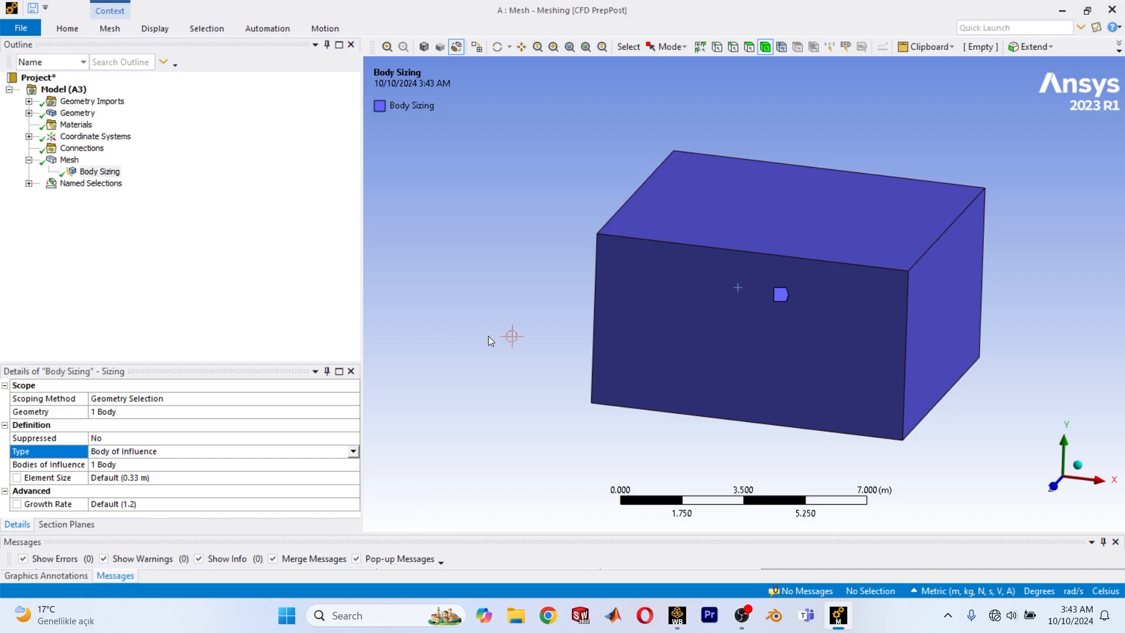
click(69, 412)
click(136, 413)
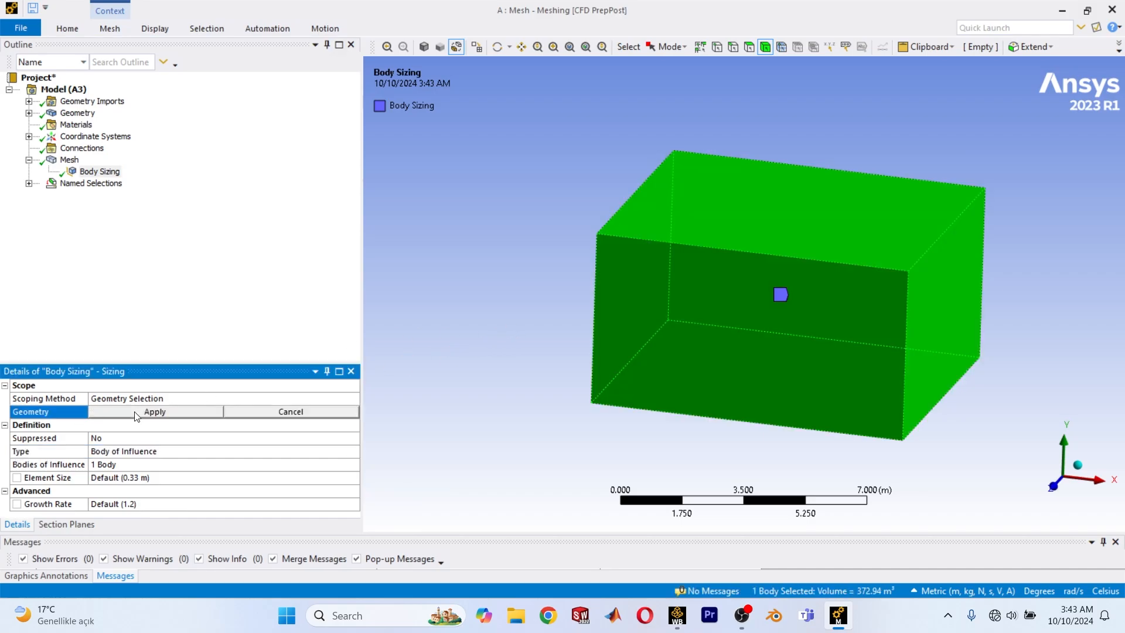
click(123, 461)
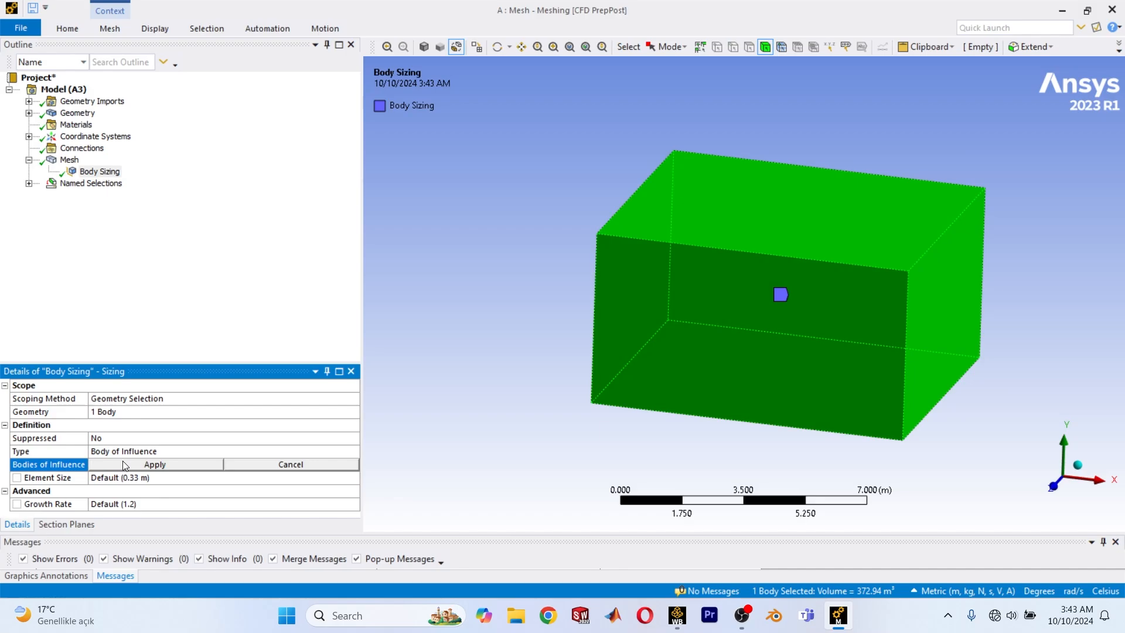
click(151, 480)
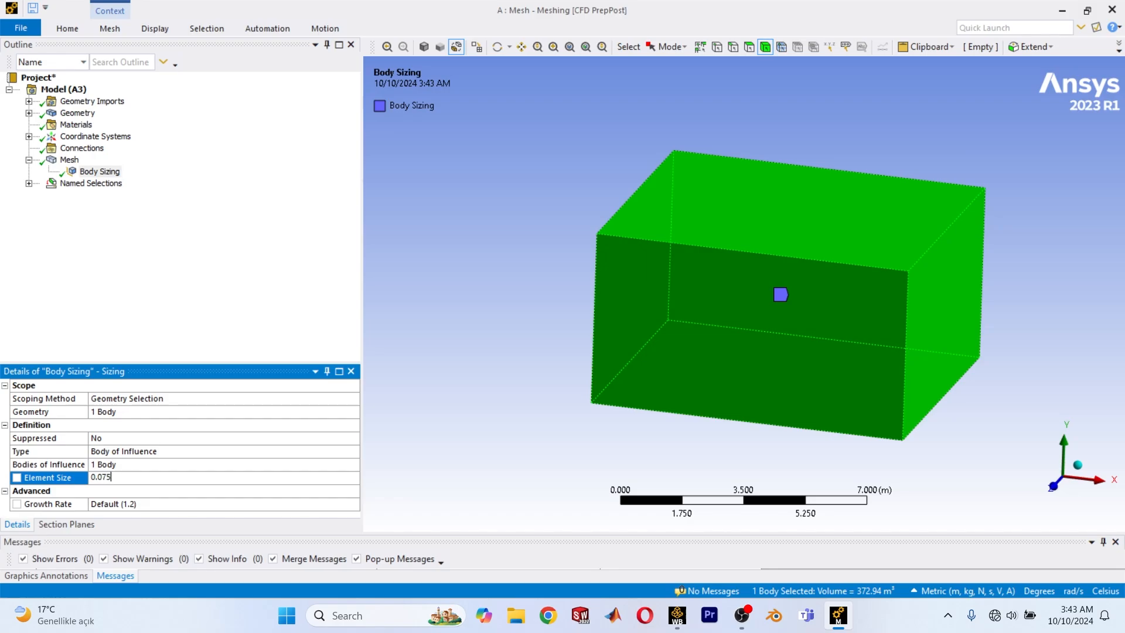
key(Return)
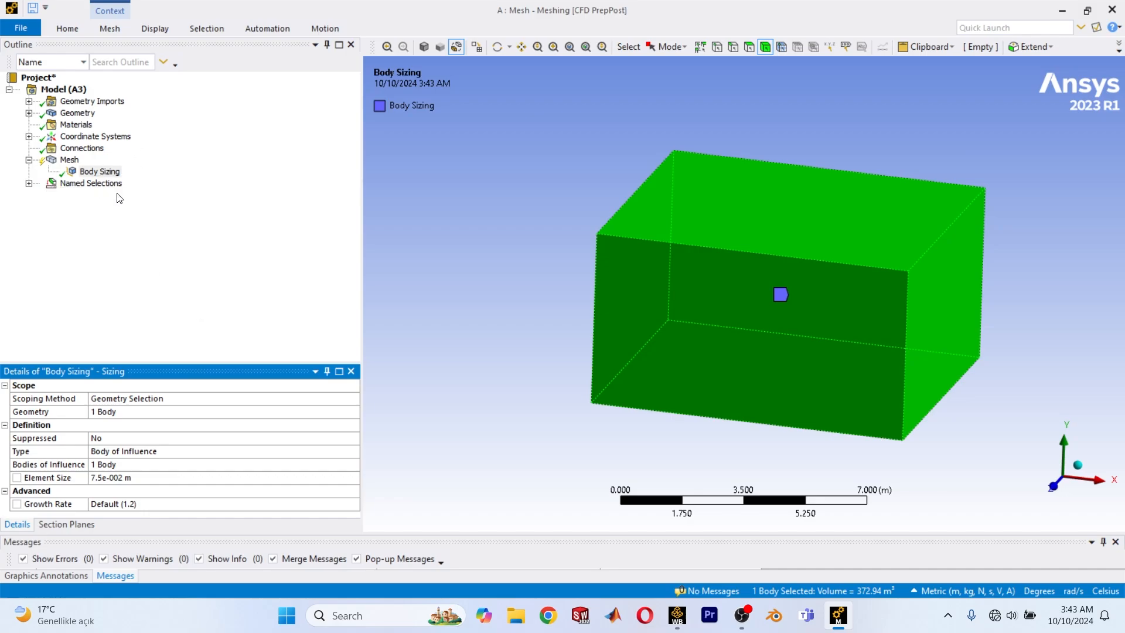
Regenerate the mesh with the refined body of influence sizing.
click(61, 161)
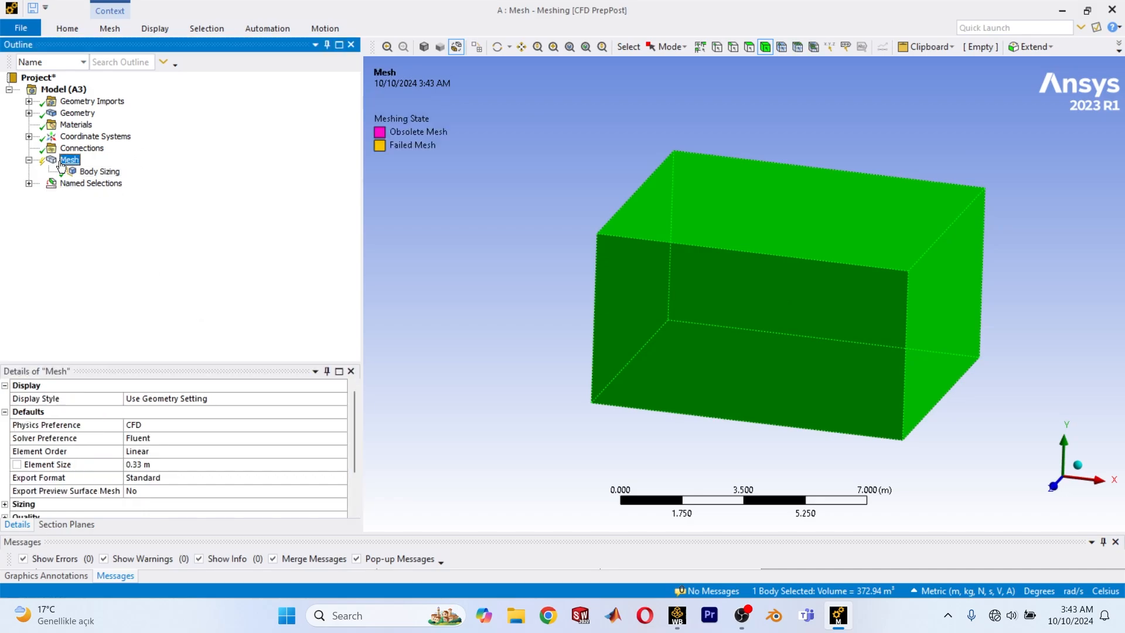
right_click(61, 163)
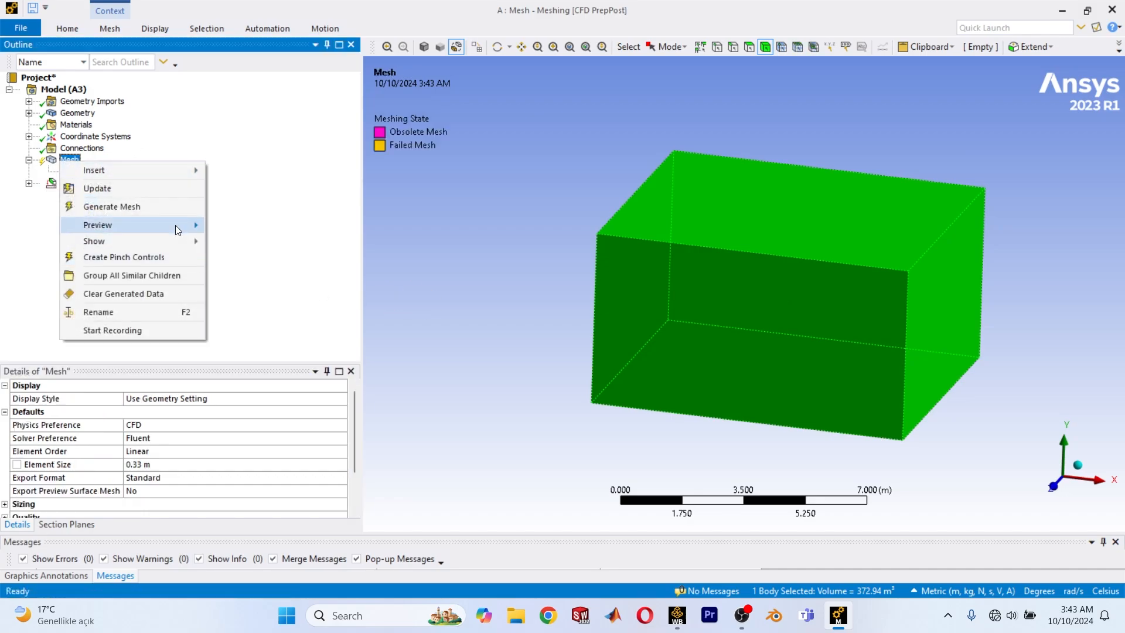
click(136, 208)
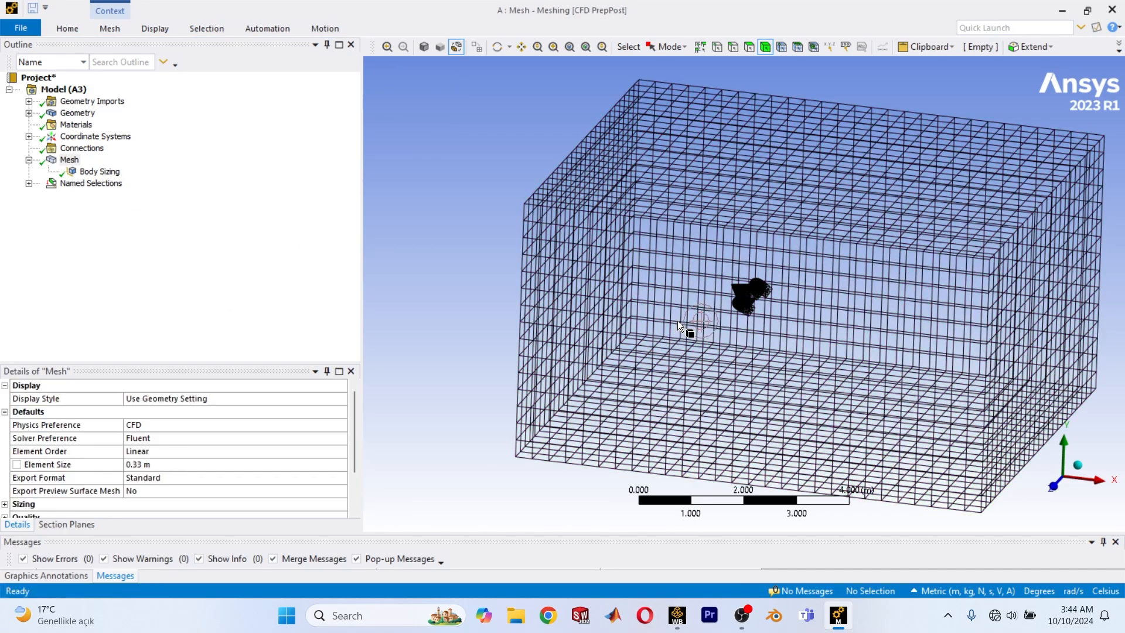
View the regenerated mesh around the aircraft and turn Section Plane 1 back on.
scroll(697, 340, up, 2)
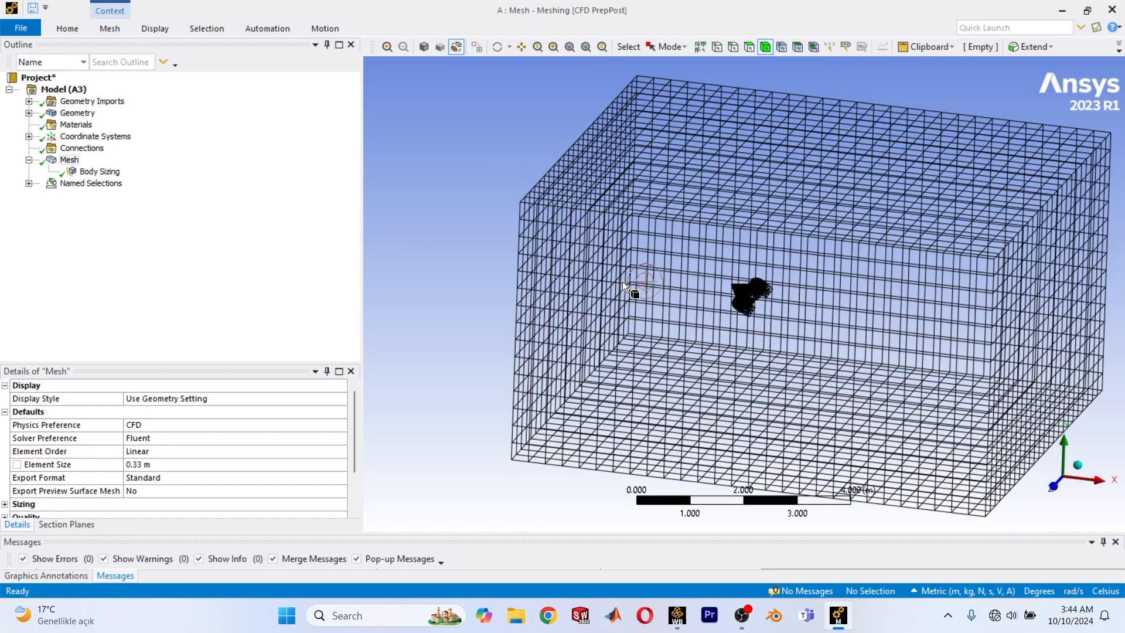
scroll(749, 319, up, 2)
scroll(750, 319, down, 2)
click(60, 524)
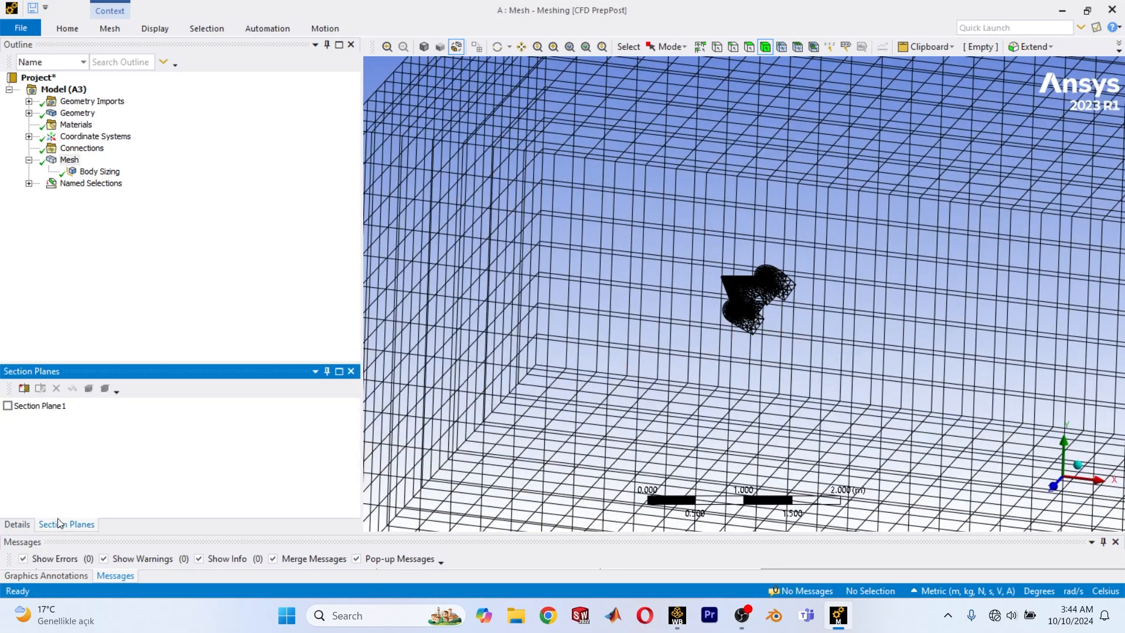
click(18, 408)
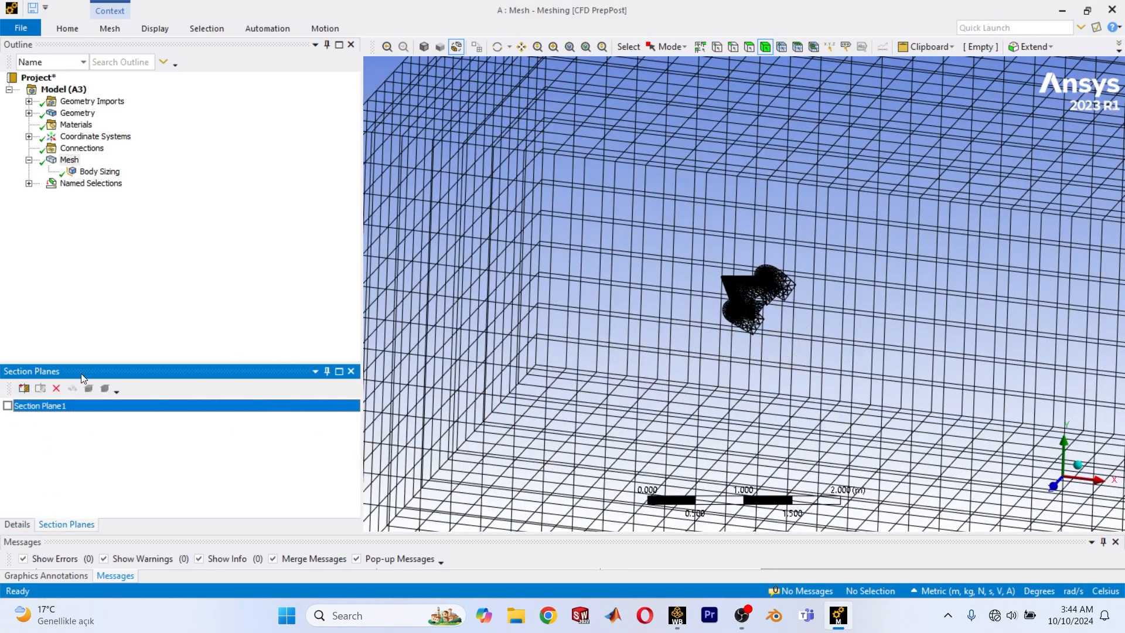
click(7, 407)
Examine the regenerated mesh in section around the aircraft and across the domain.
scroll(738, 328, up, 8)
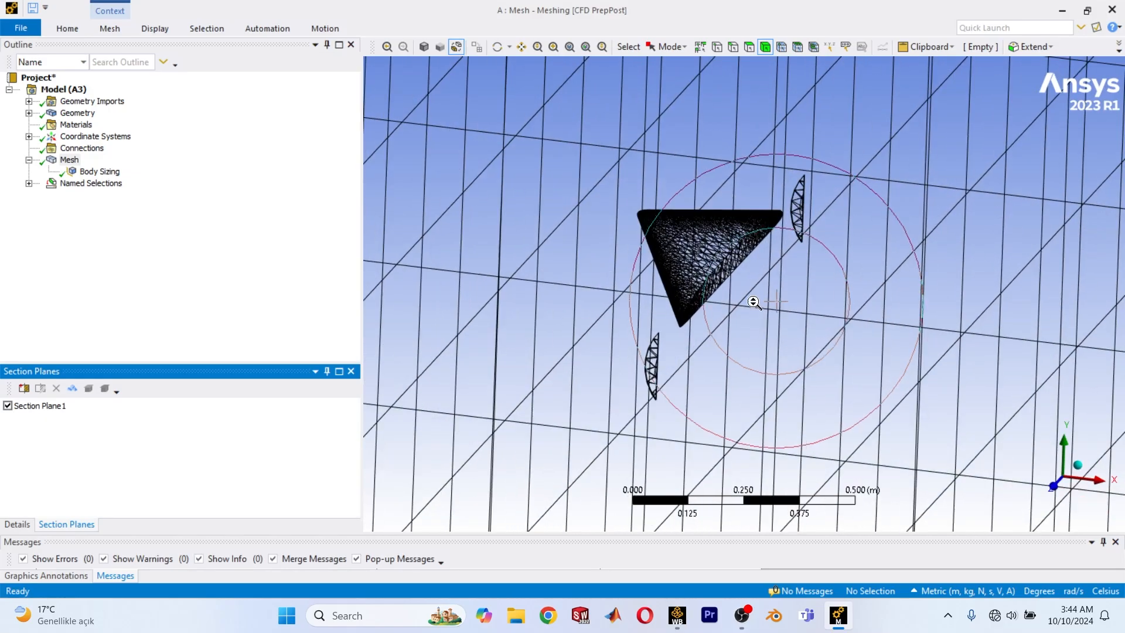
middle_drag(703, 300, 666, 284)
scroll(667, 285, down, 6)
ctrl+middle_drag(826, 406, 640, 260)
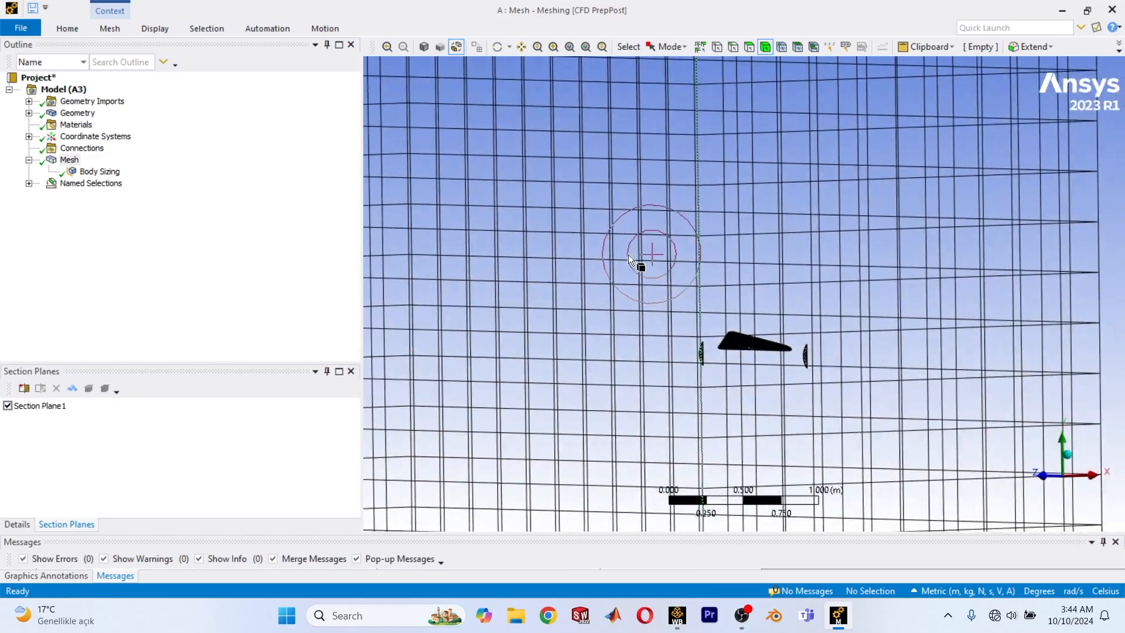
scroll(644, 264, up, 3)
middle_drag(783, 415, 766, 401)
scroll(820, 413, down, 5)
ctrl+middle_drag(830, 417, 735, 257)
scroll(747, 273, down, 2)
scroll(748, 272, down, 2)
scroll(762, 293, up, 8)
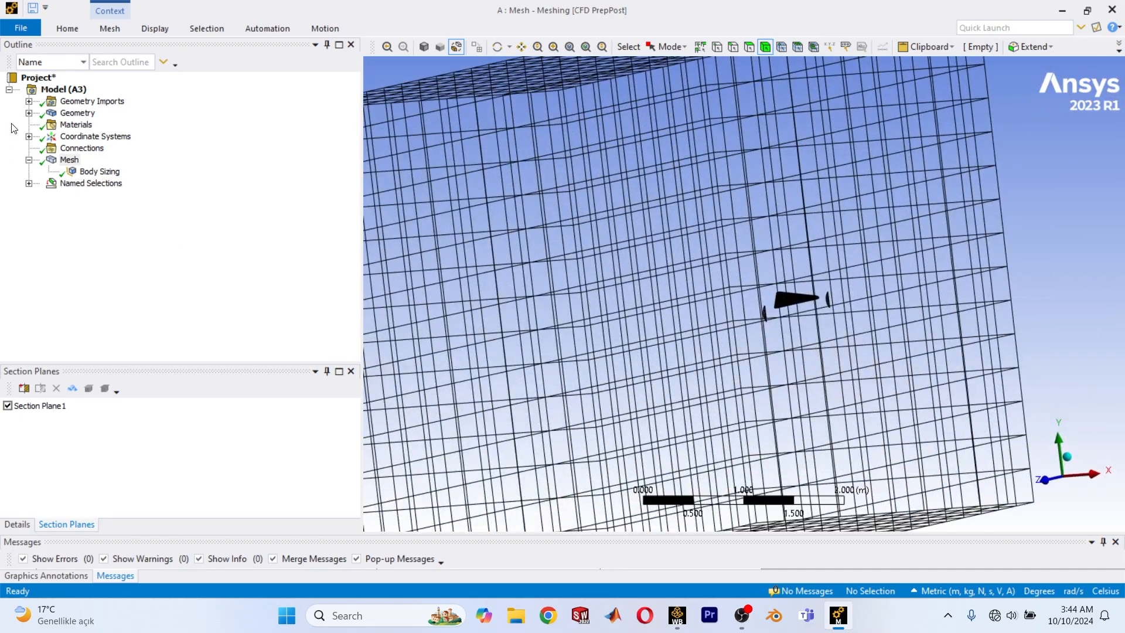
Set the mesh quality smoothing to High.
click(67, 160)
right_click(64, 167)
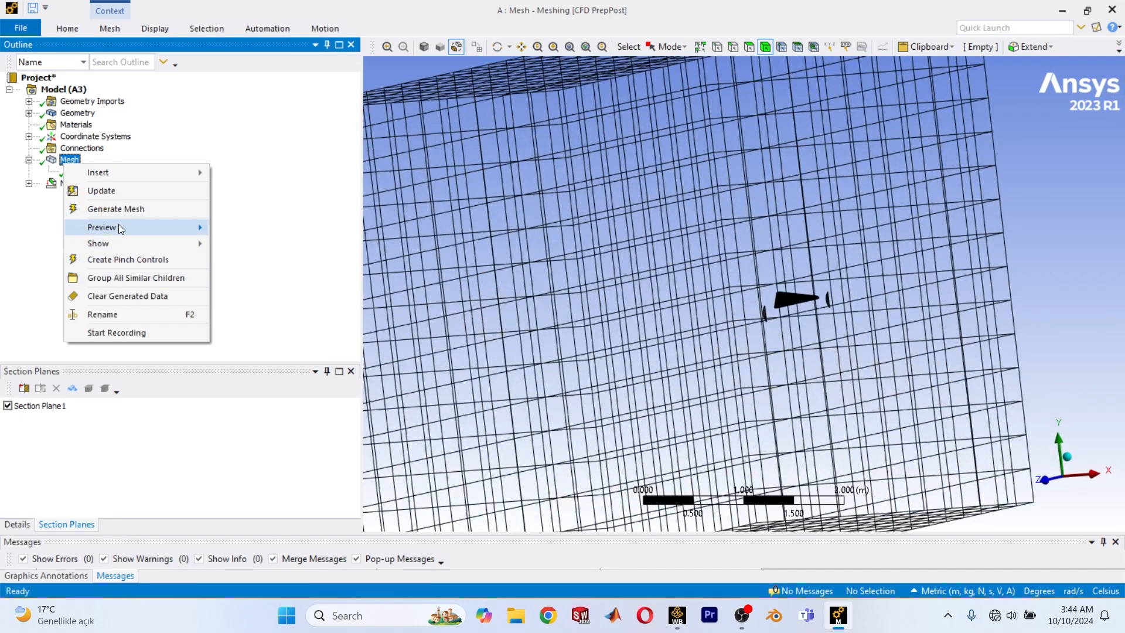
click(17, 523)
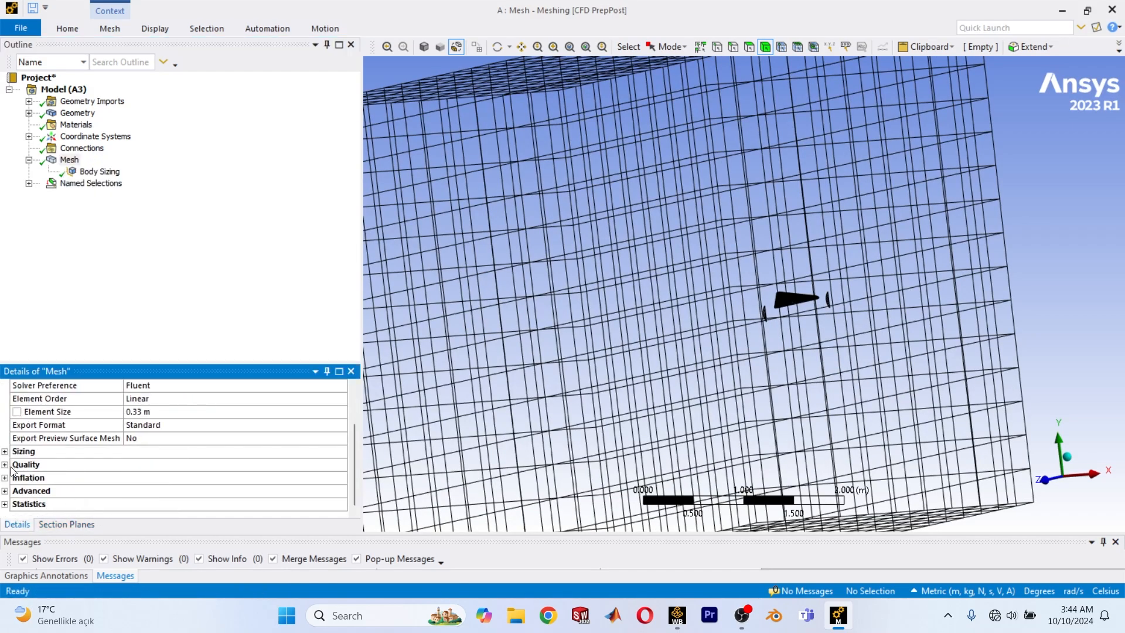
click(10, 462)
click(221, 451)
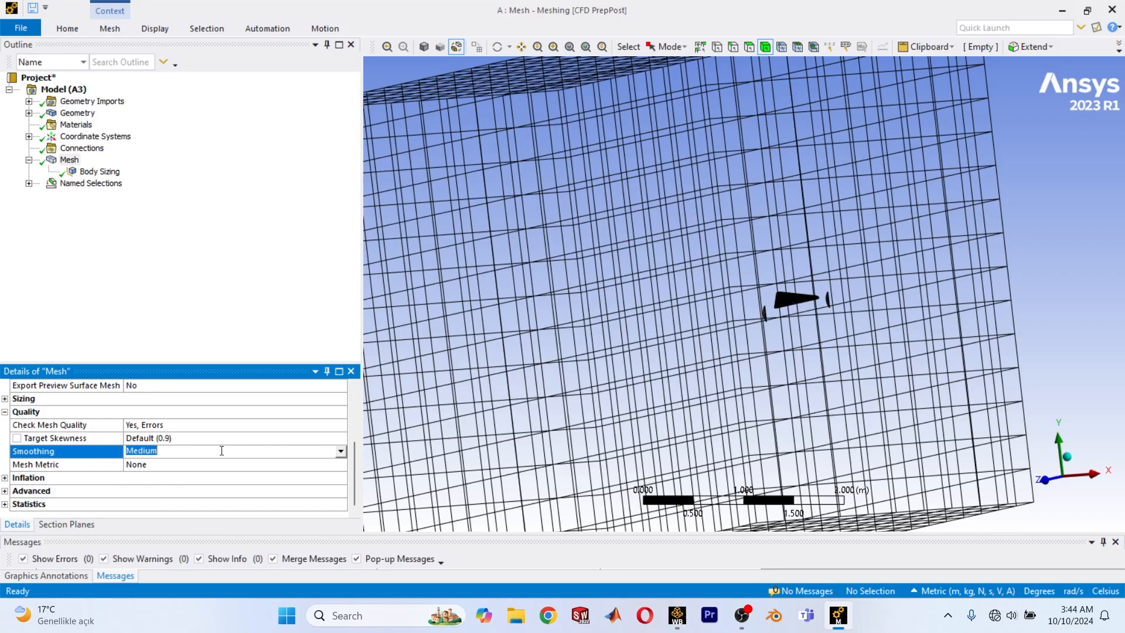
click(339, 451)
click(141, 487)
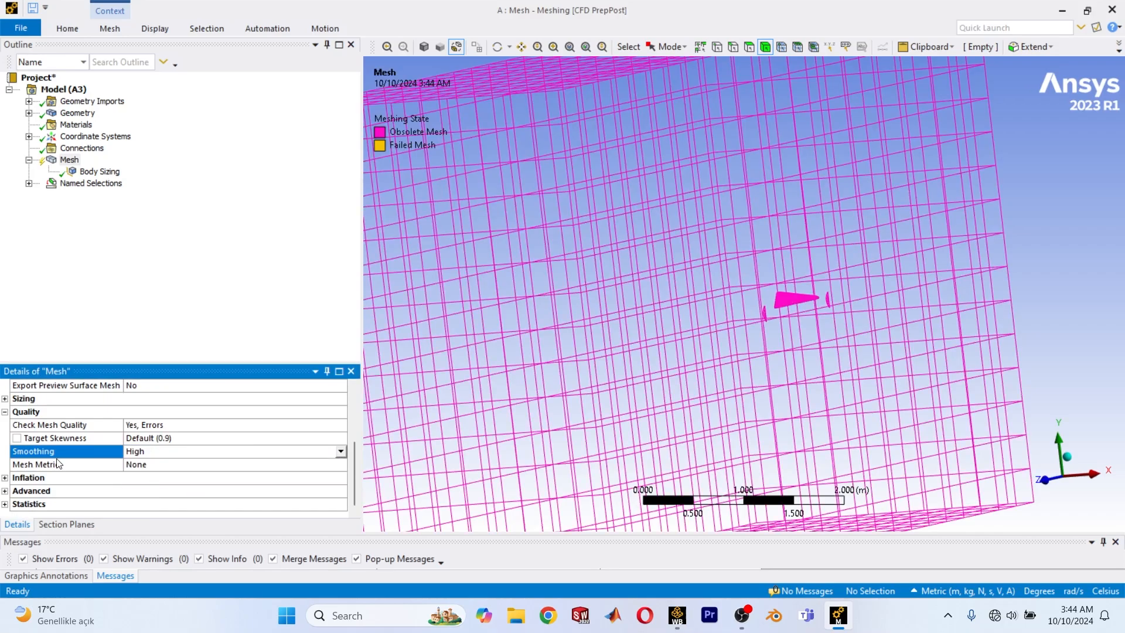
click(6, 412)
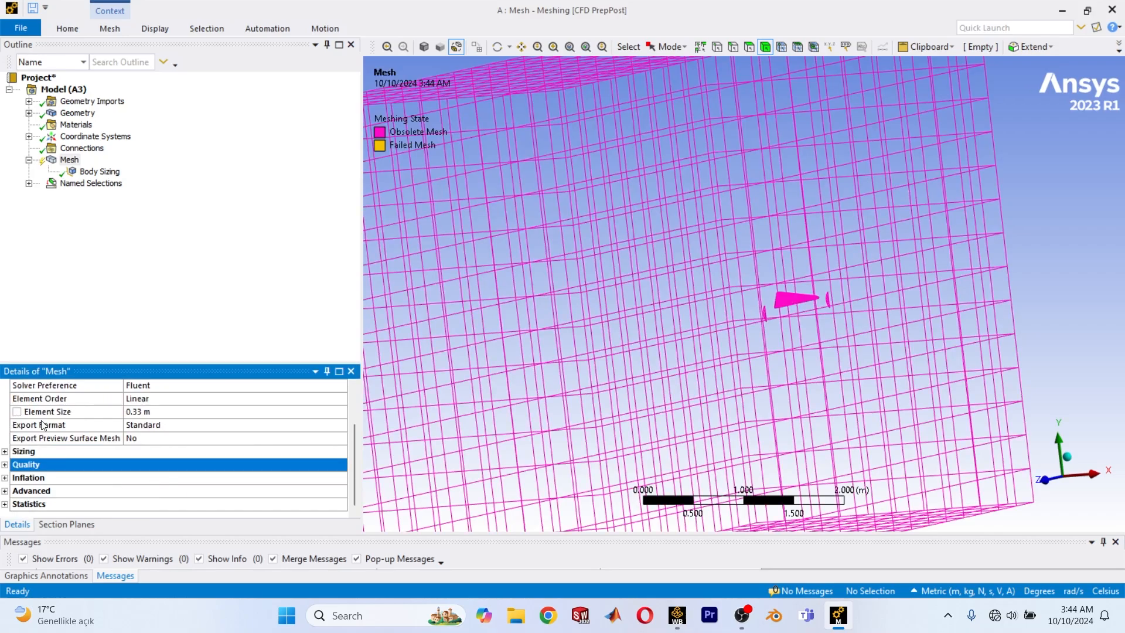
Review the global Sizing and Inflation settings of the mesh.
click(6, 451)
scroll(185, 507, down, 2)
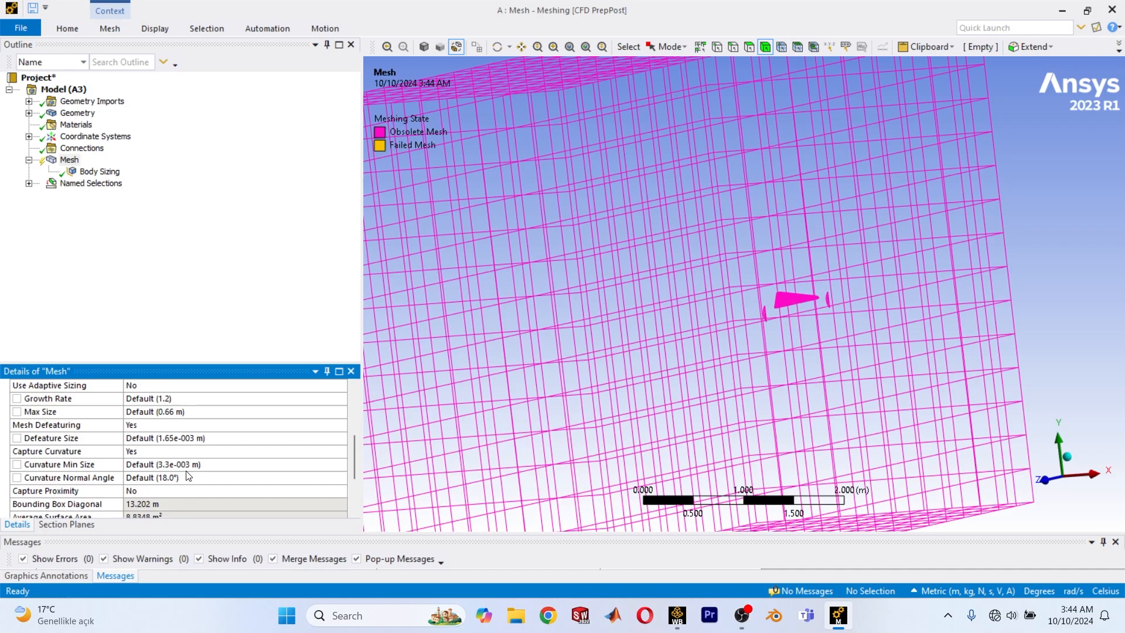
scroll(176, 419, up, 3)
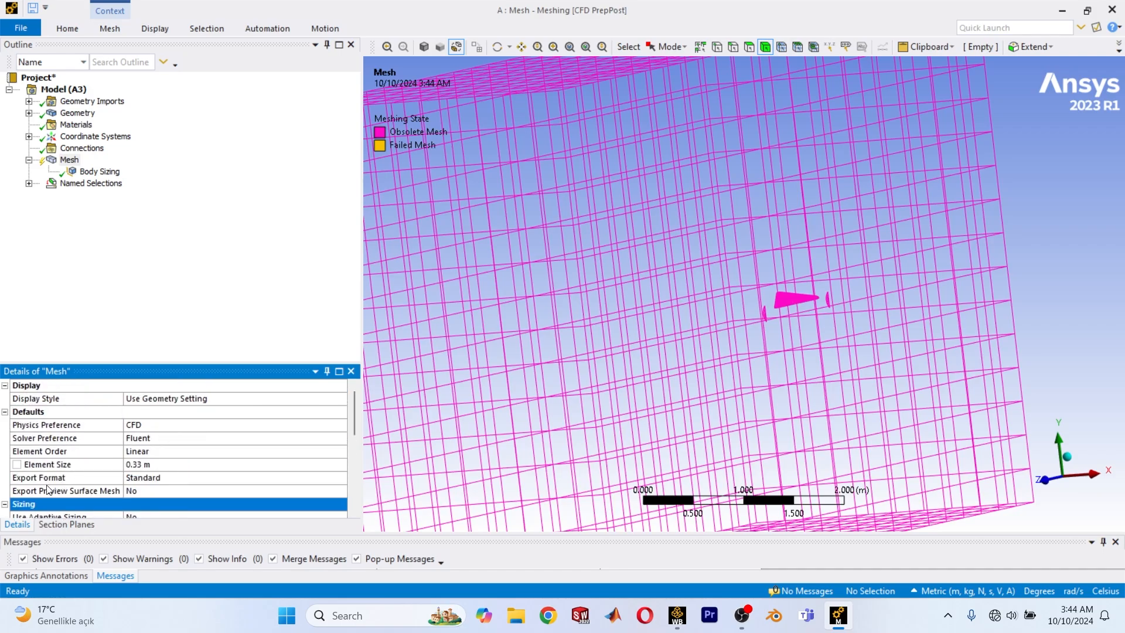
scroll(35, 486, down, 1)
click(5, 465)
scroll(36, 476, down, 1)
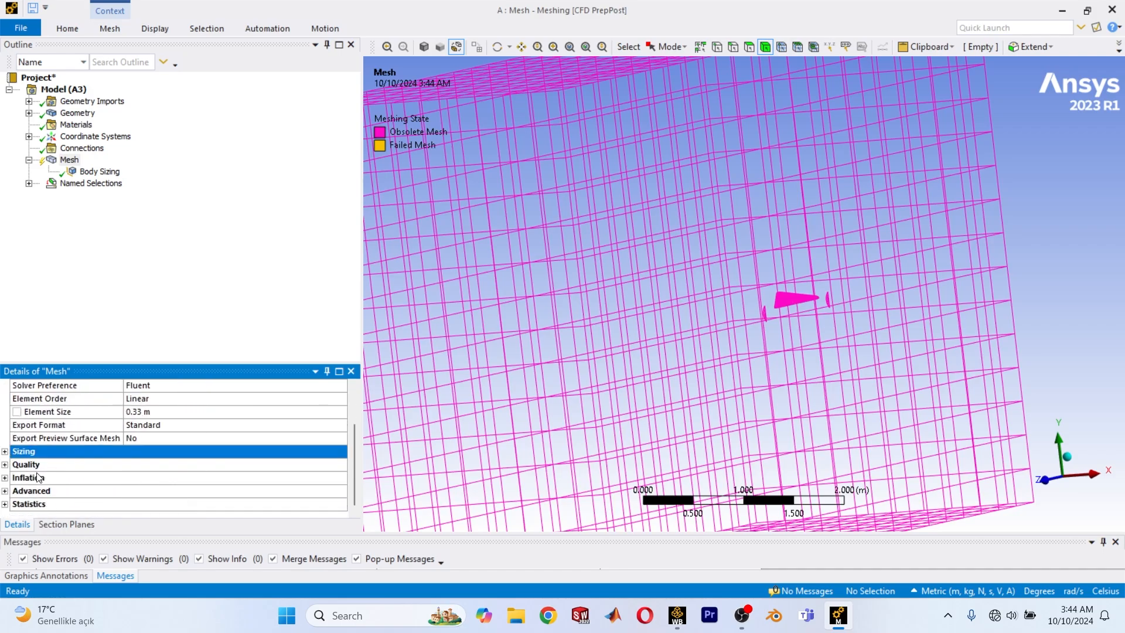
click(5, 477)
scroll(108, 492, down, 2)
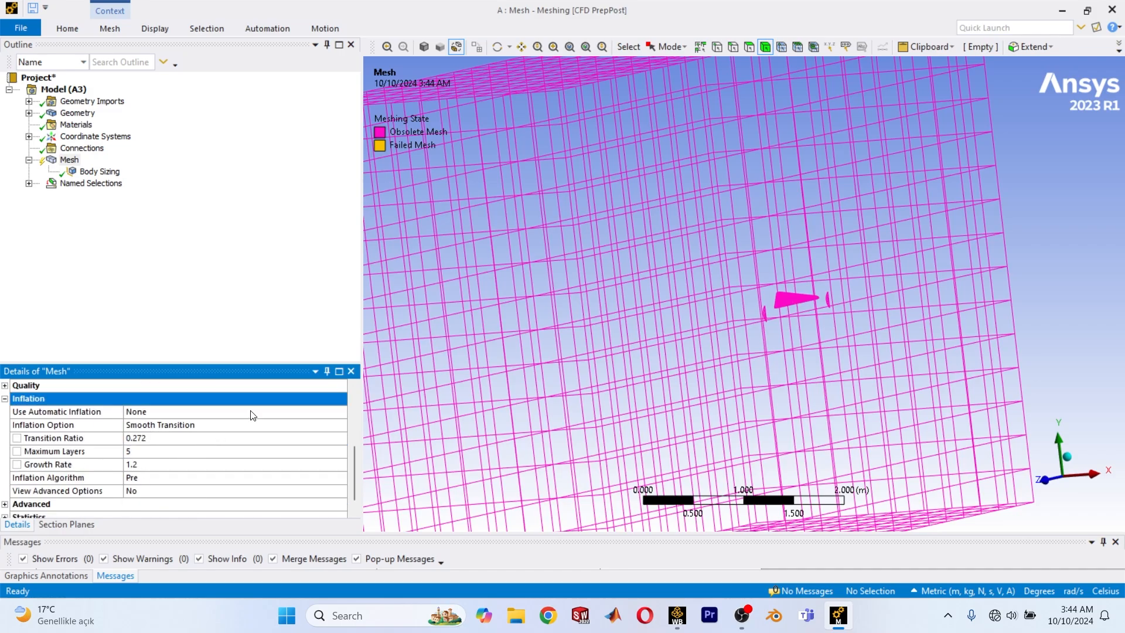
click(5, 398)
scroll(615, 331, down, 5)
Turn off Section Plane 1 and view the full domain mesh with the aircraft inside.
click(68, 523)
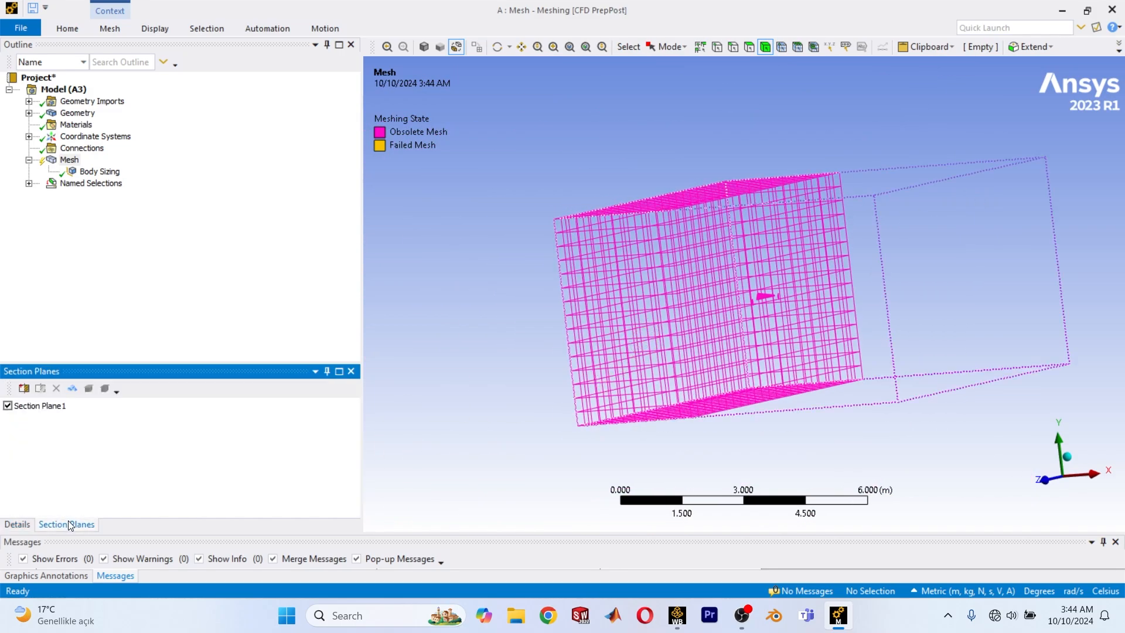
click(8, 406)
middle_drag(447, 354, 700, 321)
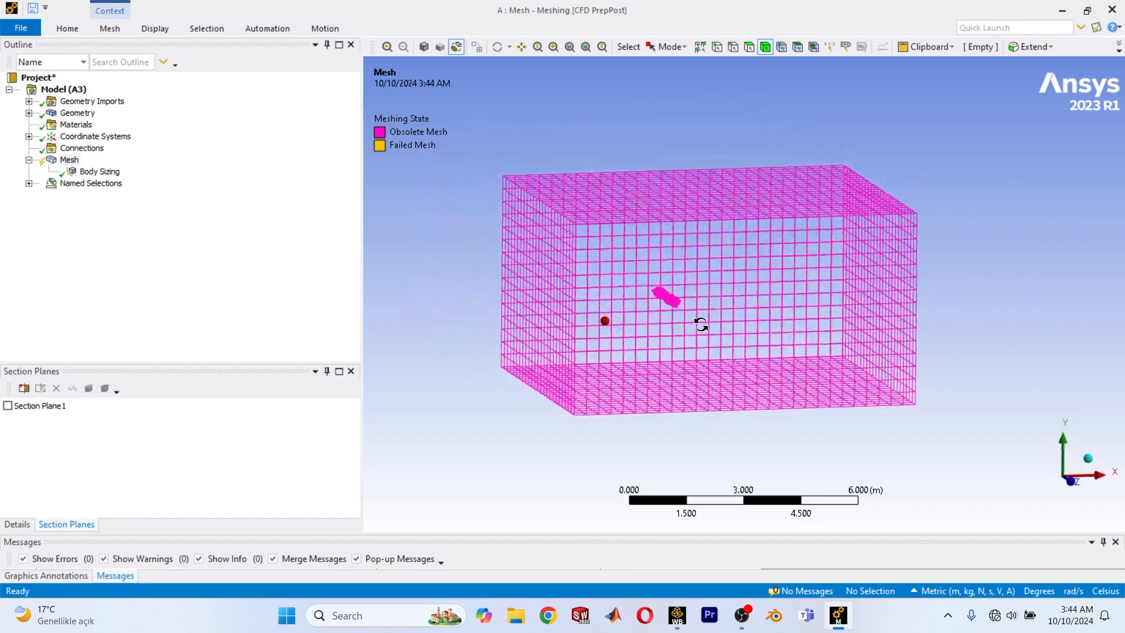
scroll(668, 320, up, 3)
scroll(674, 311, up, 2)
Insert an Inflation control on the mesh and scope its geometry to the domain body.
right_click(69, 159)
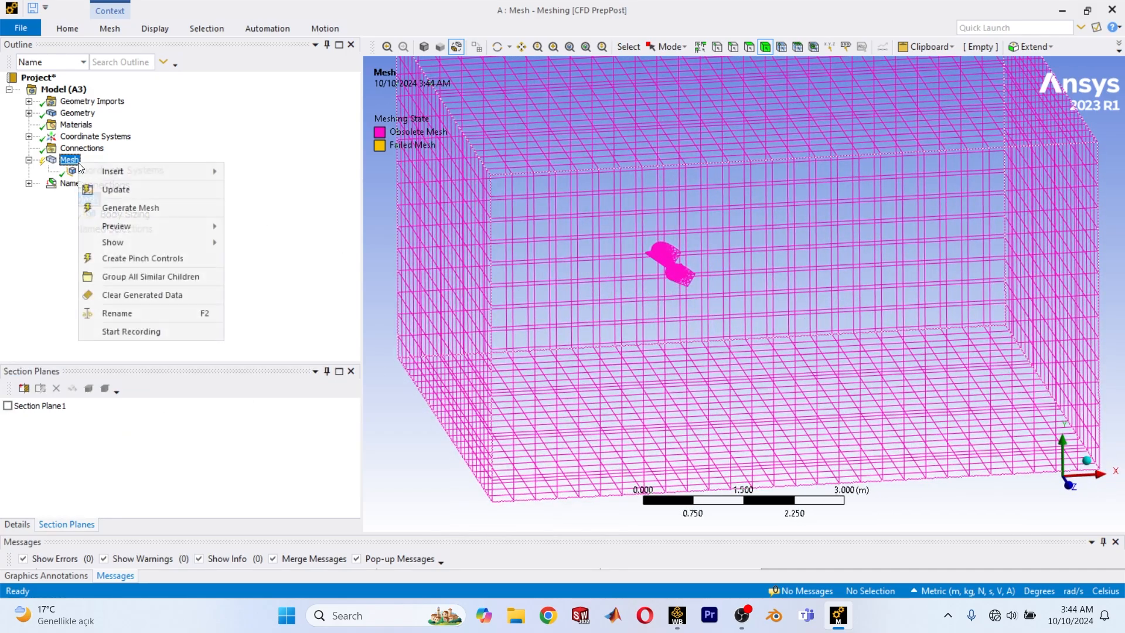
mouse_move(135, 171)
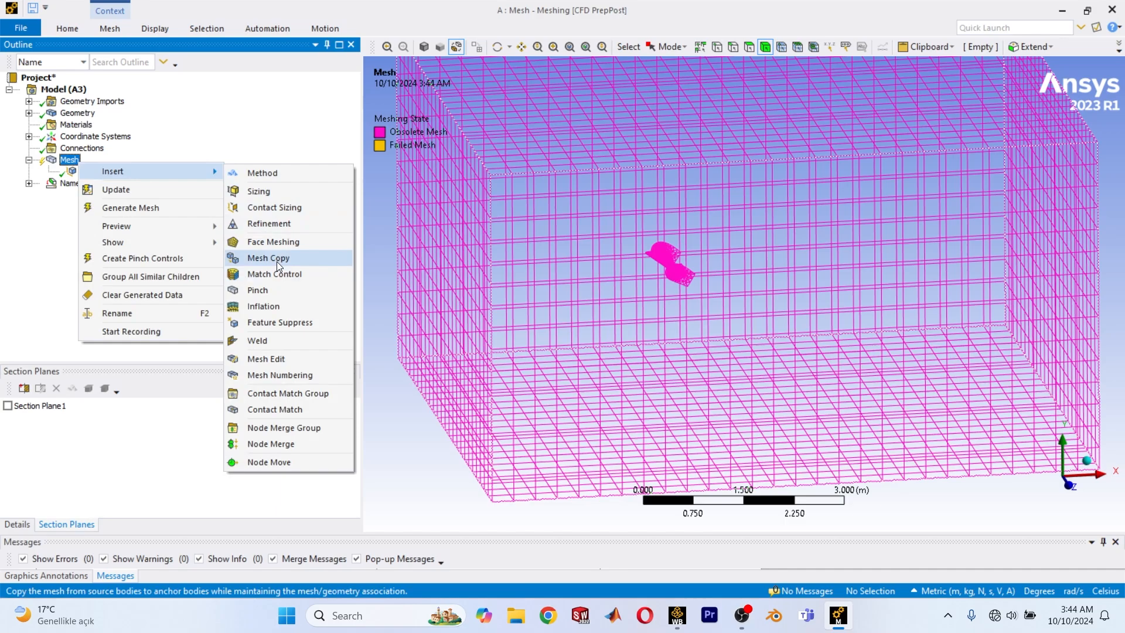
click(265, 306)
click(651, 294)
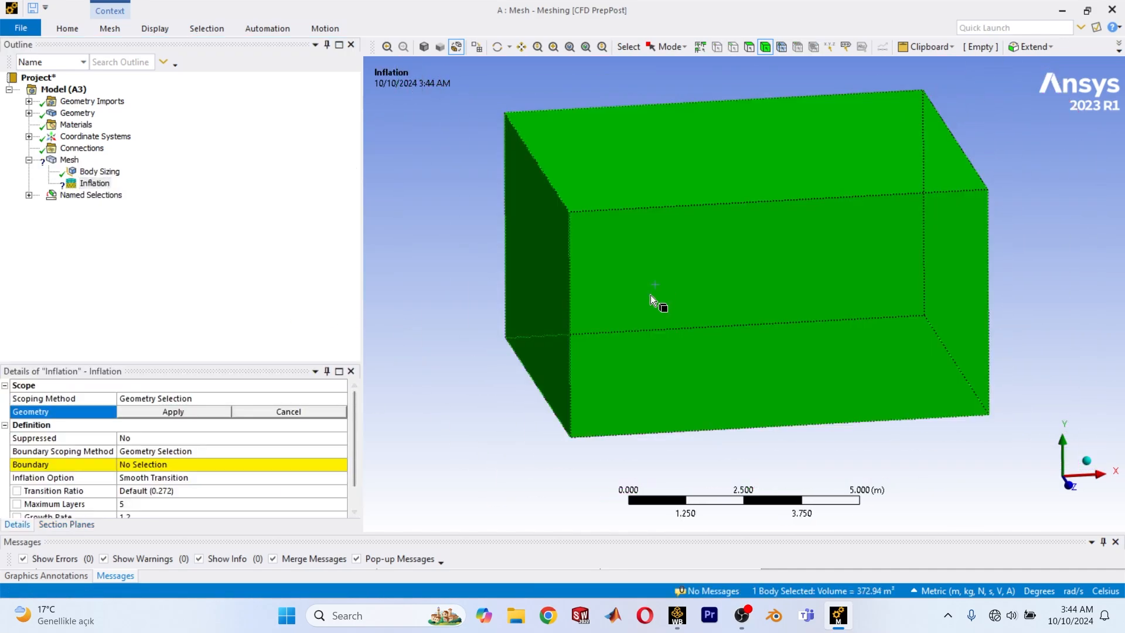
click(172, 414)
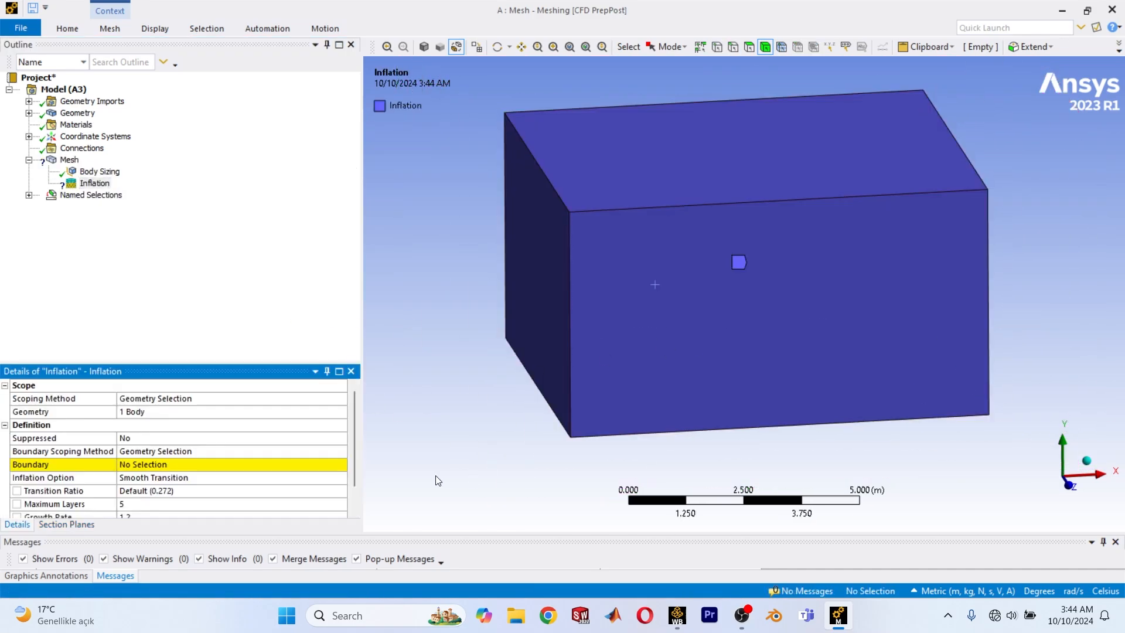
Try to box-select the inflation's boundary faces from a front view, and list the bodies under Geometry.
click(250, 465)
click(1070, 485)
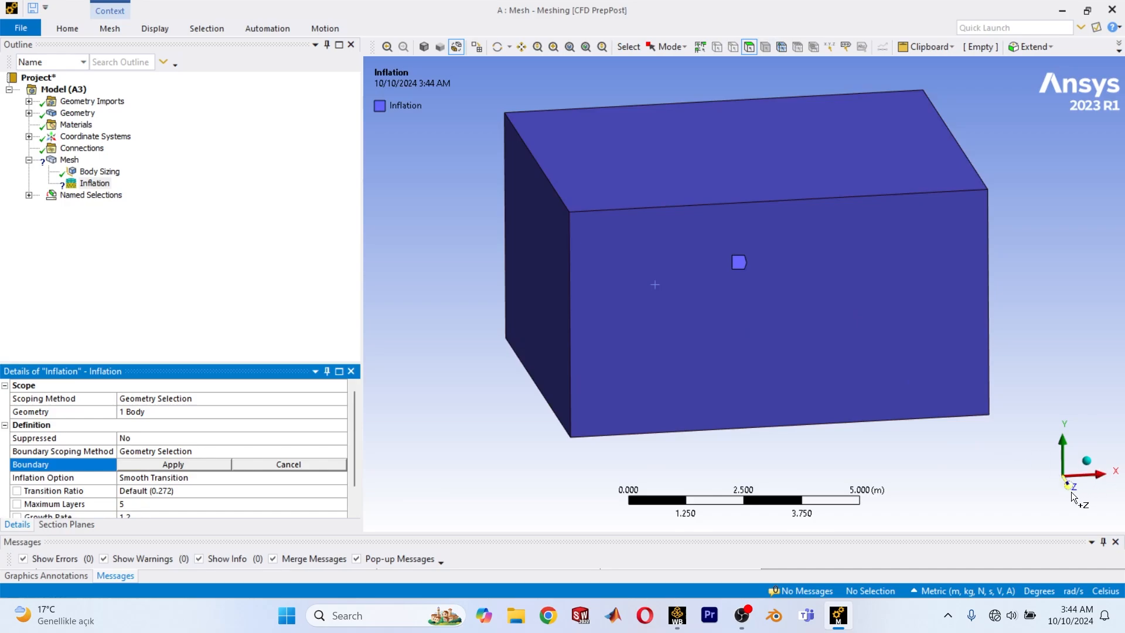
click(668, 47)
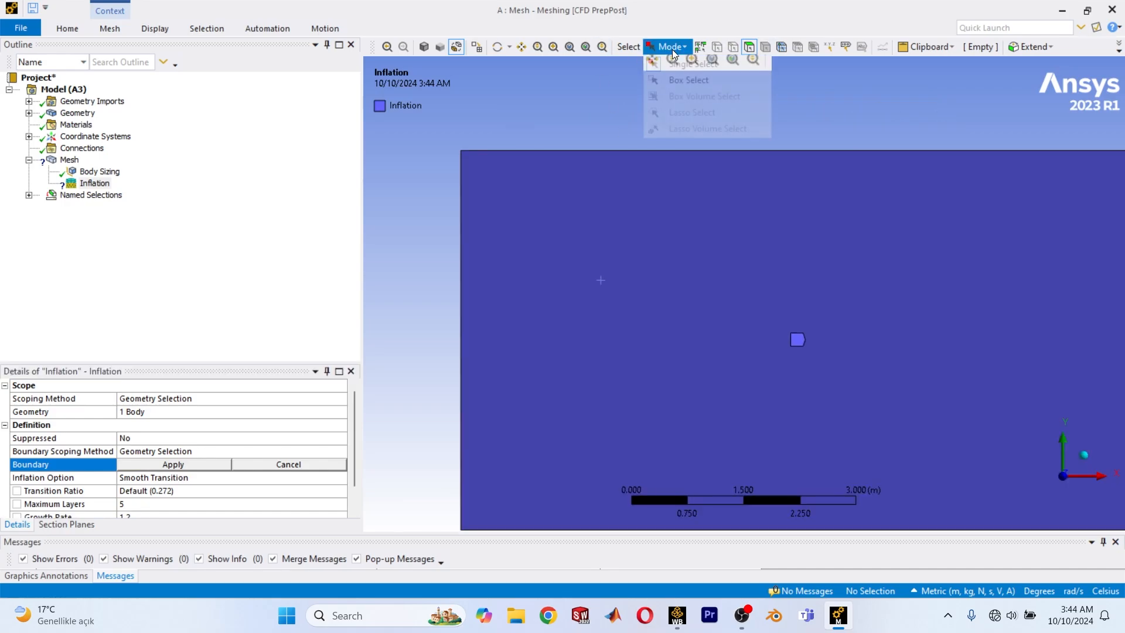
click(684, 86)
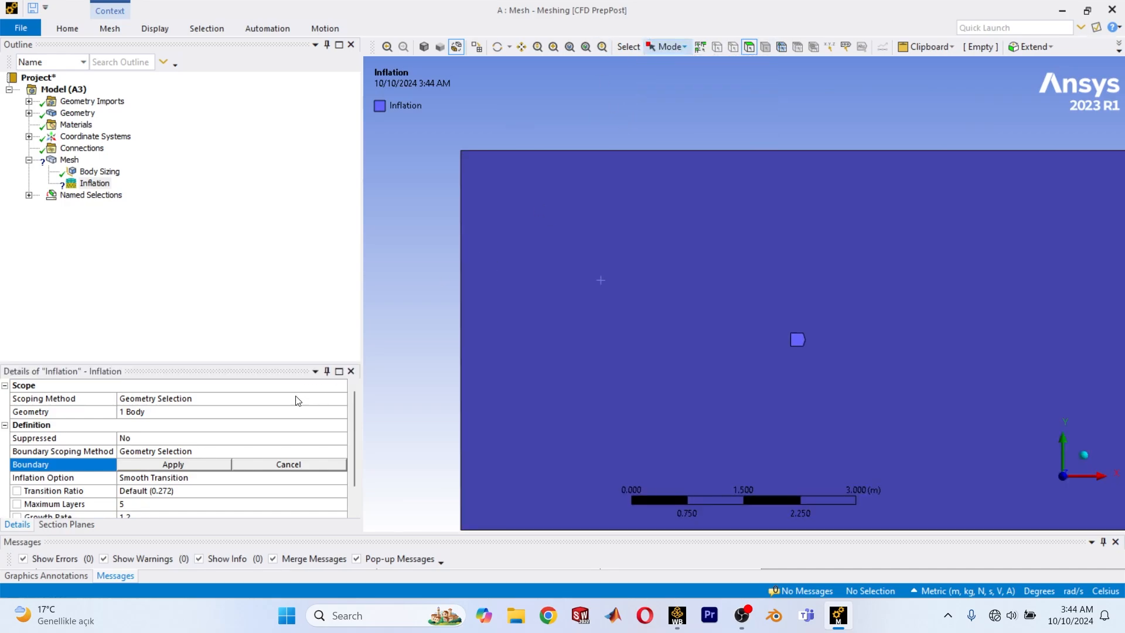
click(668, 47)
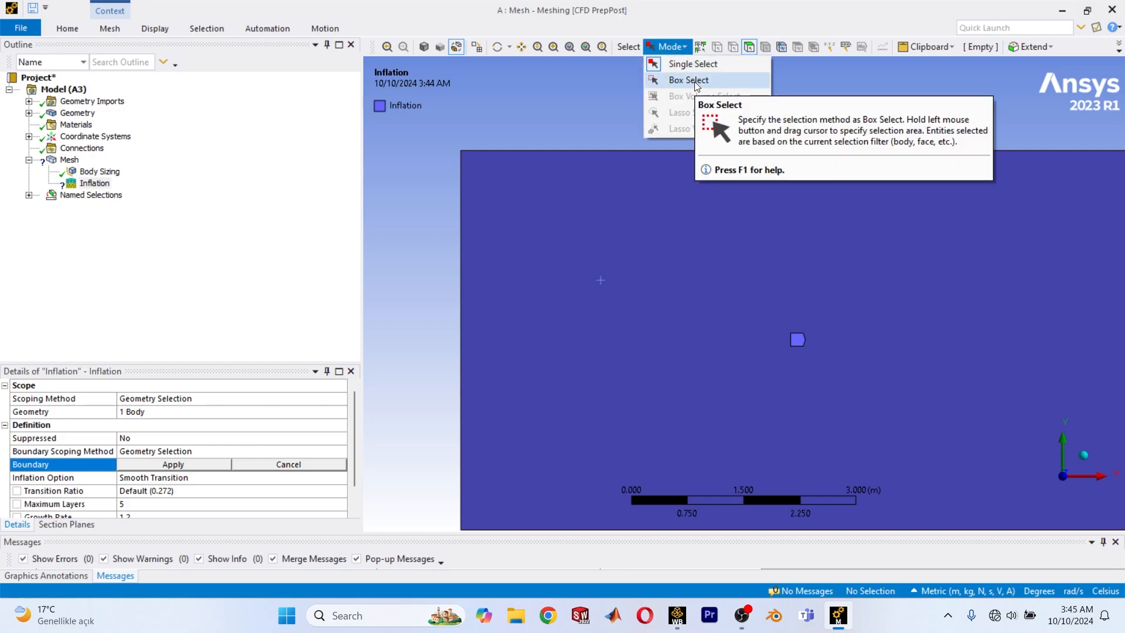
click(29, 137)
click(29, 136)
click(29, 113)
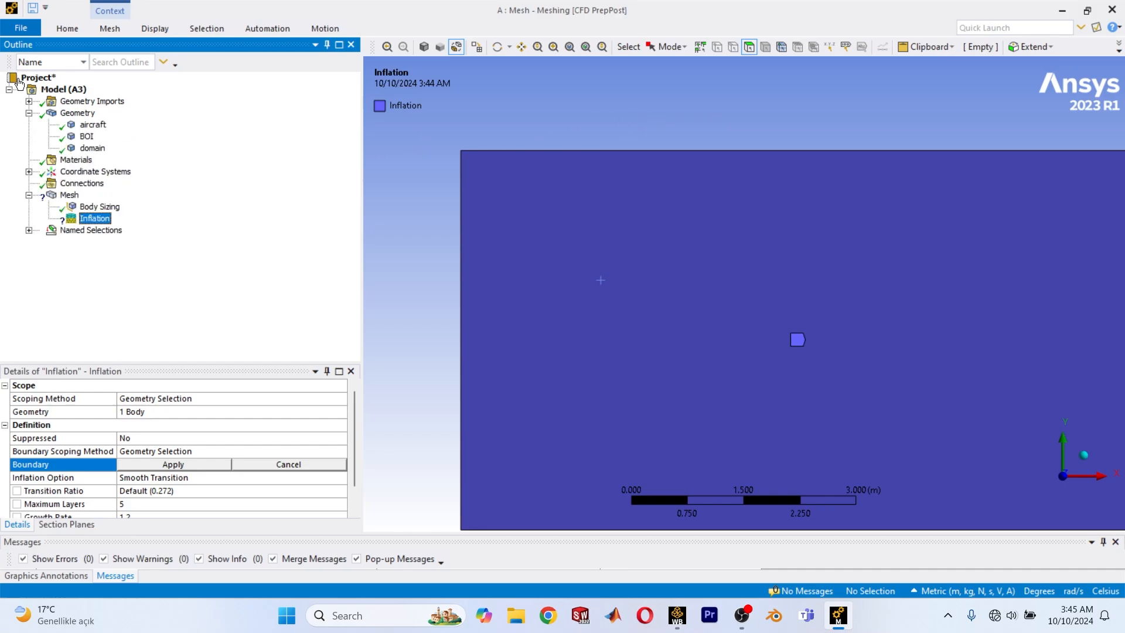
Close the meshing session and open the Mesh system's geometry in DesignModeler, facing the XY plane.
click(1113, 9)
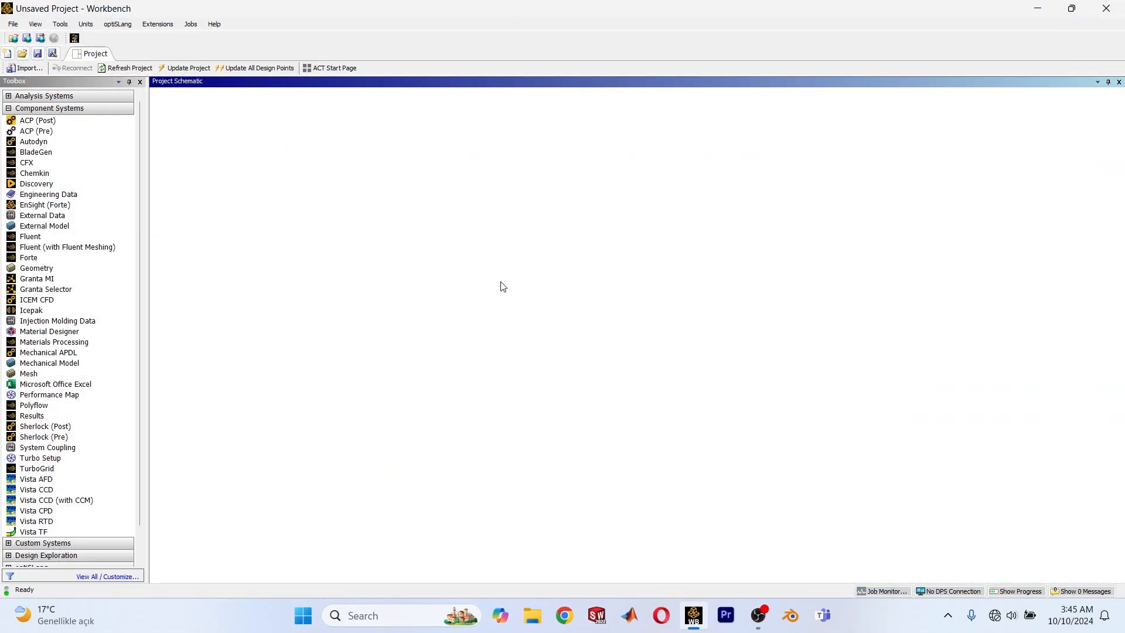
right_click(250, 149)
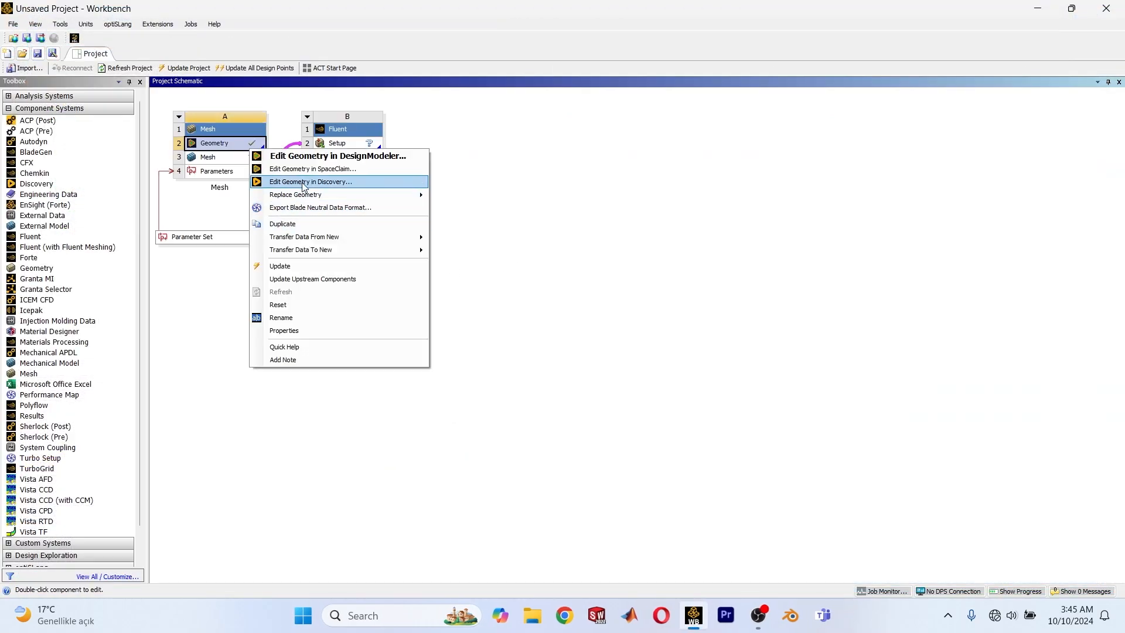
click(336, 157)
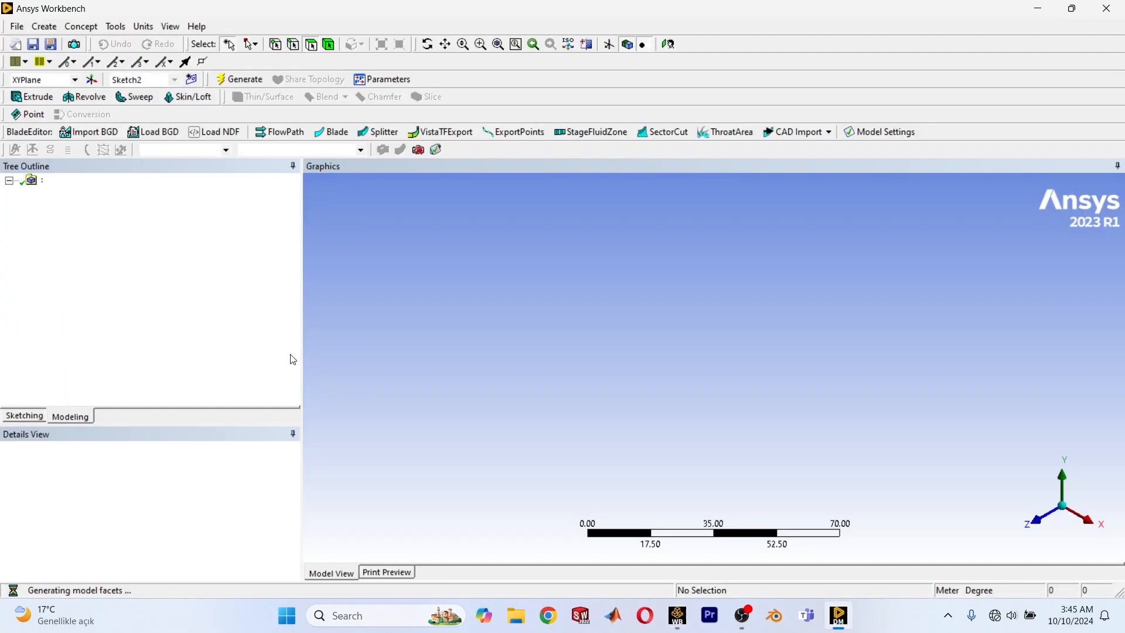
click(1038, 517)
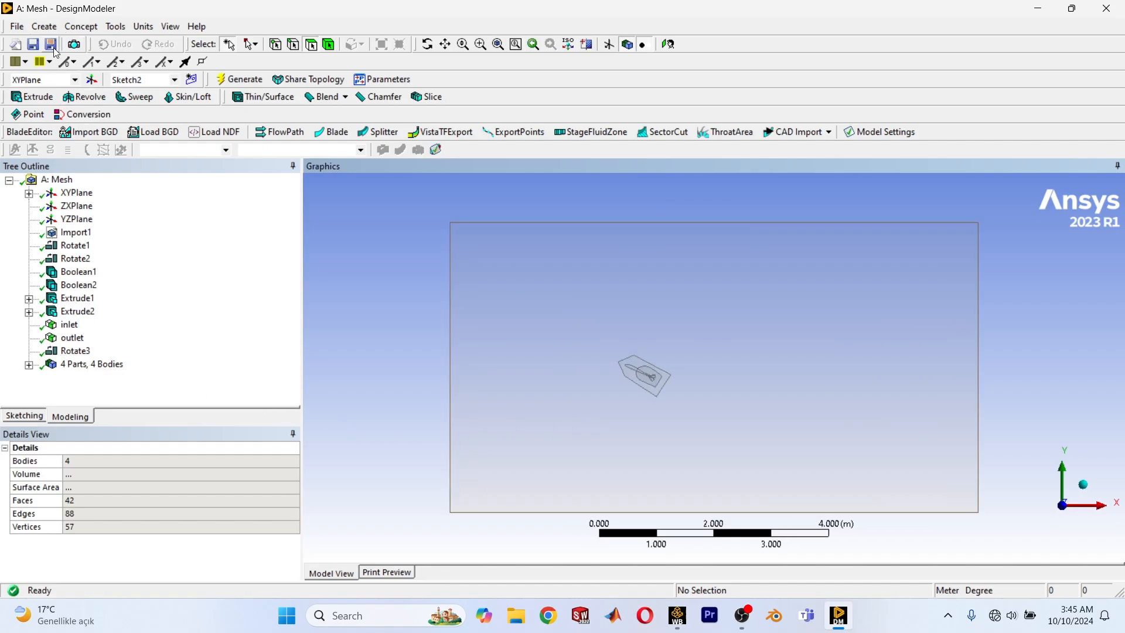
Add a Boolean with the Subtract operation and assign the large domain box as its target body.
click(42, 27)
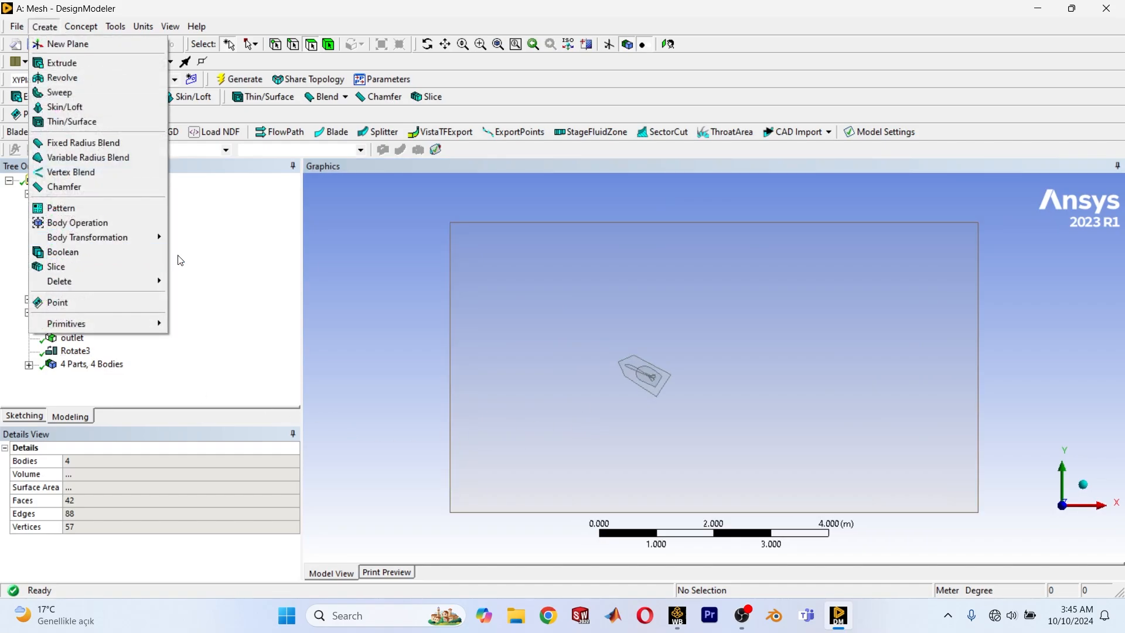
click(113, 255)
double_click(74, 475)
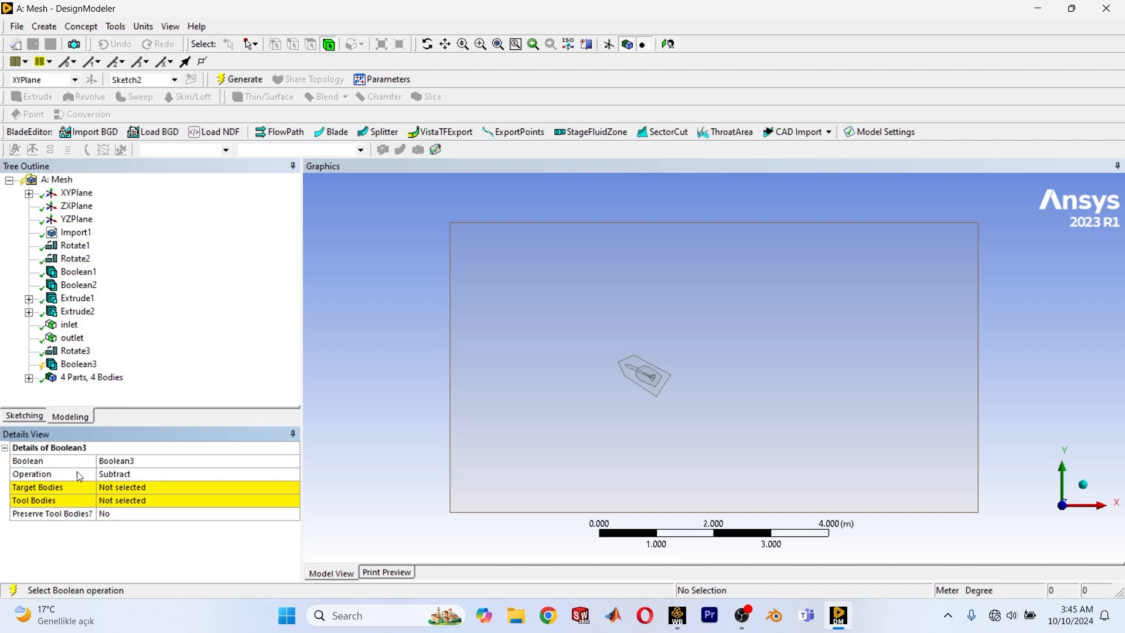
click(115, 488)
click(547, 401)
click(163, 493)
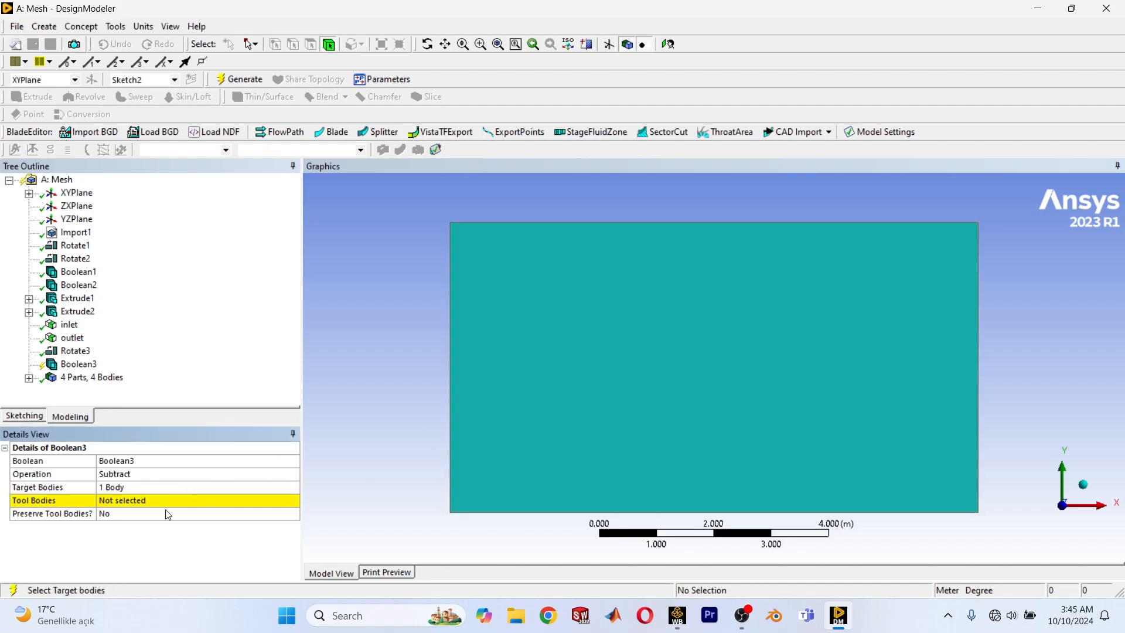
Assign the overlapping body stacked behind the domain's front as the tool body and generate the subtraction.
click(161, 501)
click(622, 454)
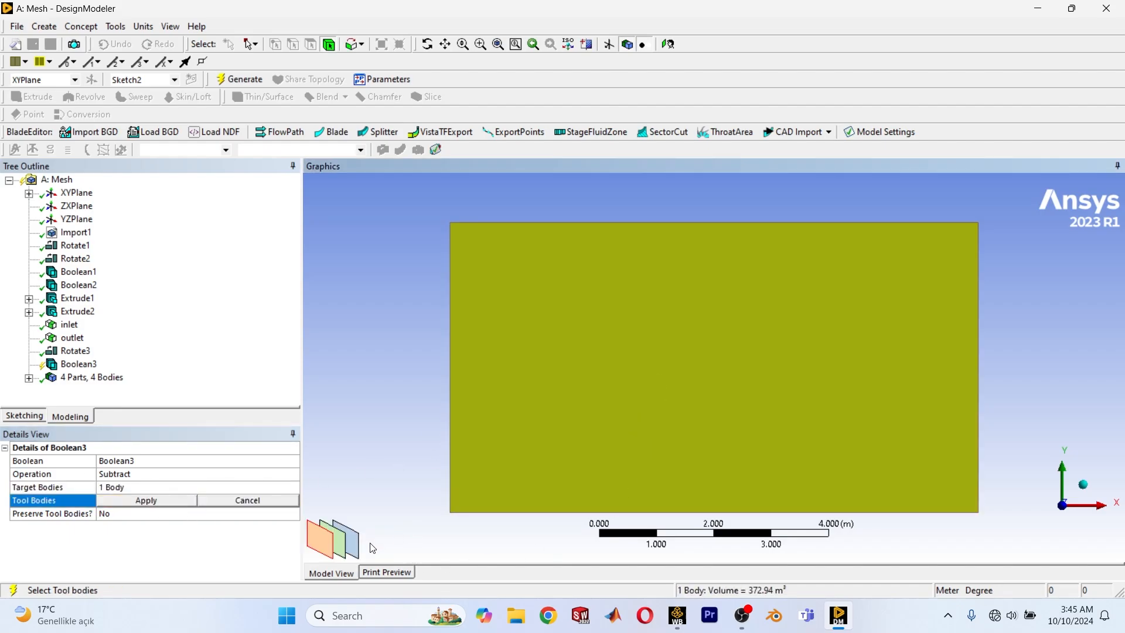
click(350, 555)
click(141, 501)
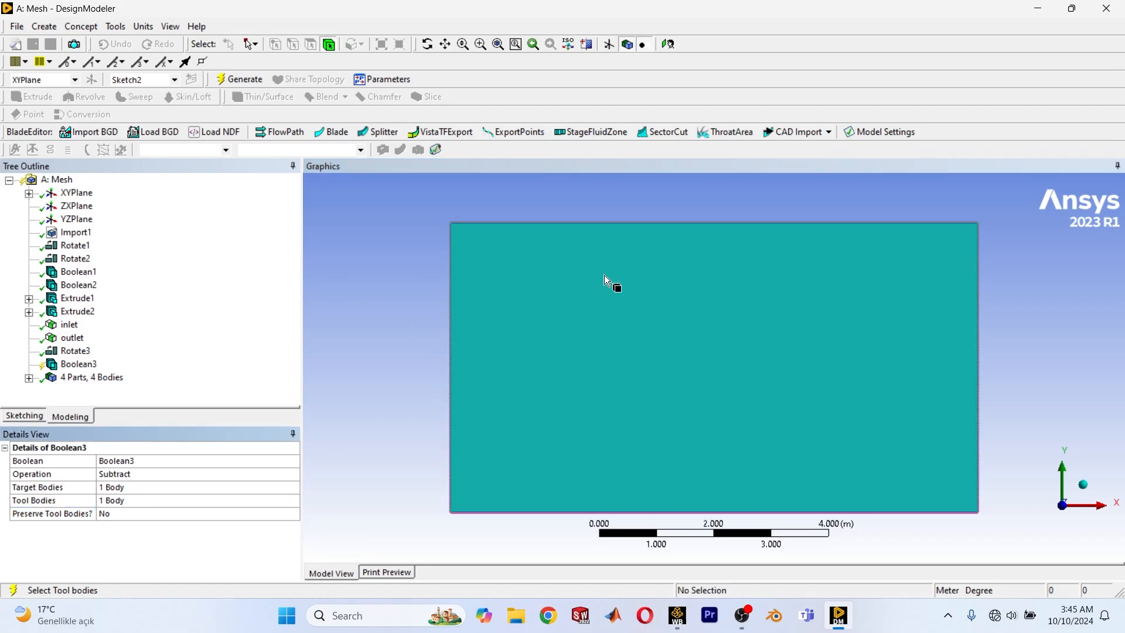
click(239, 79)
middle_drag(698, 351, 756, 351)
Close DesignModeler, reopen the Mesh cell from Workbench with the updated geometry, and dismiss the Scoping Wizard worksheet.
click(1110, 12)
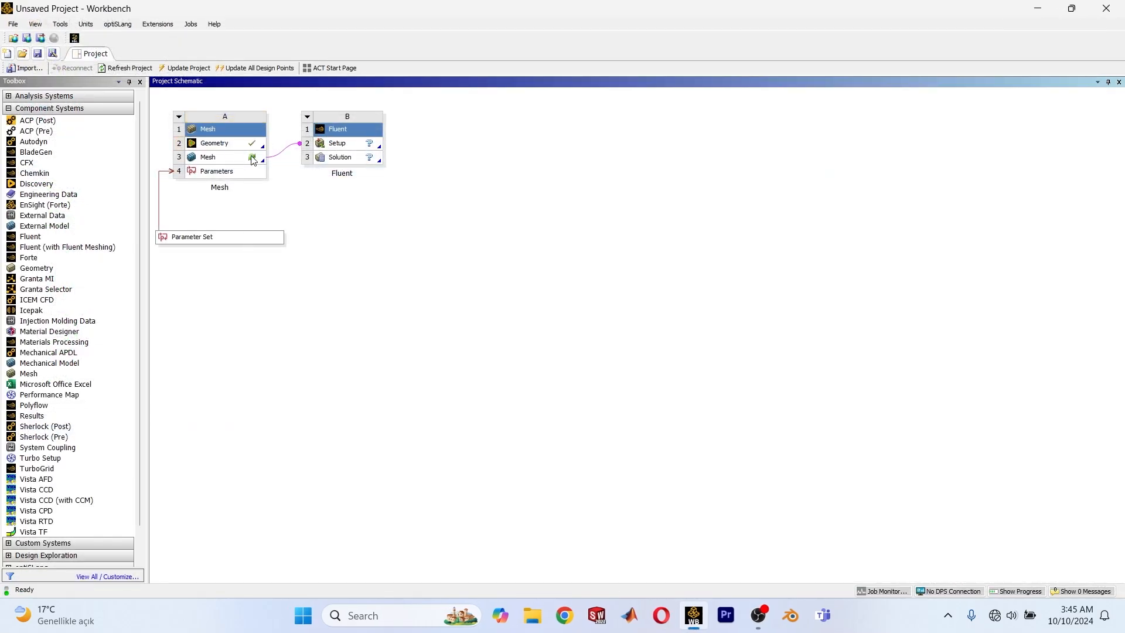
right_click(248, 161)
click(272, 164)
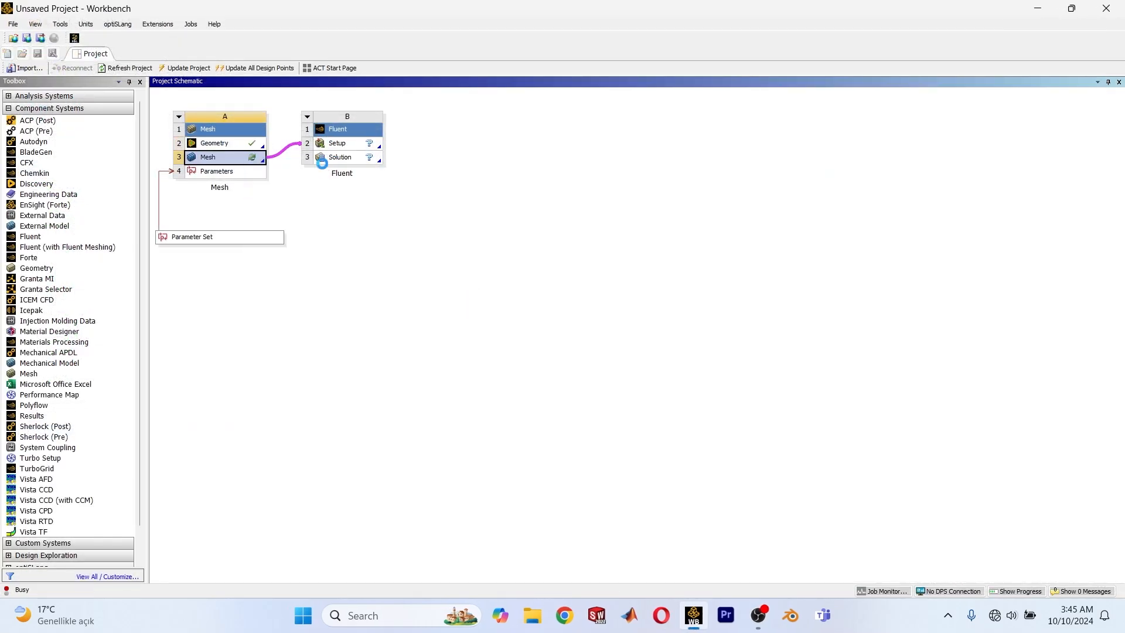
click(611, 360)
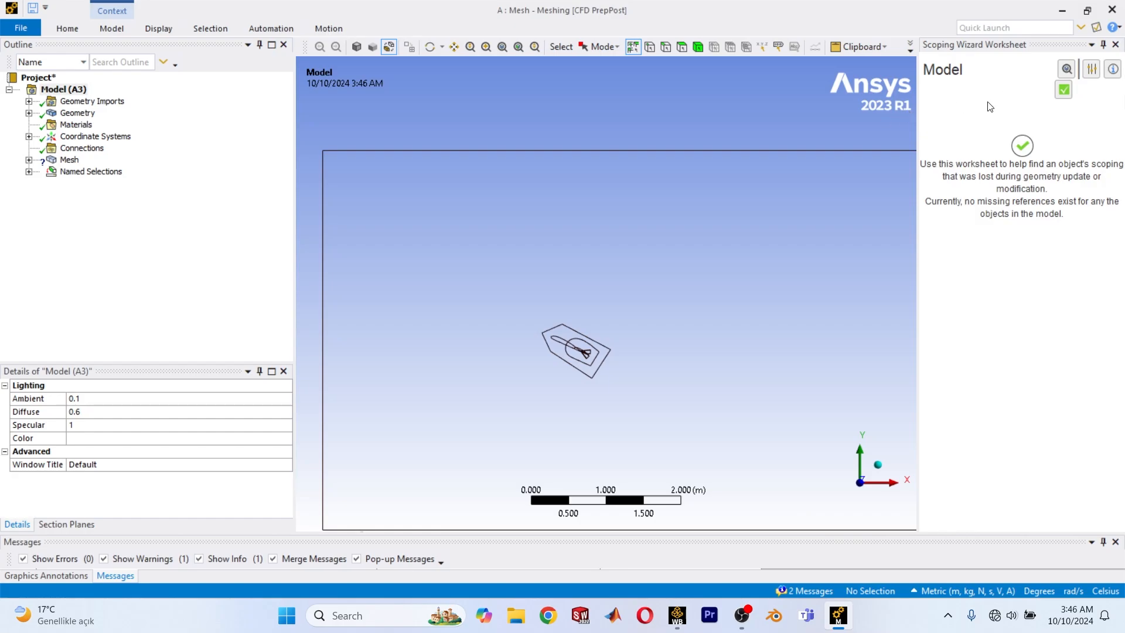
click(1114, 45)
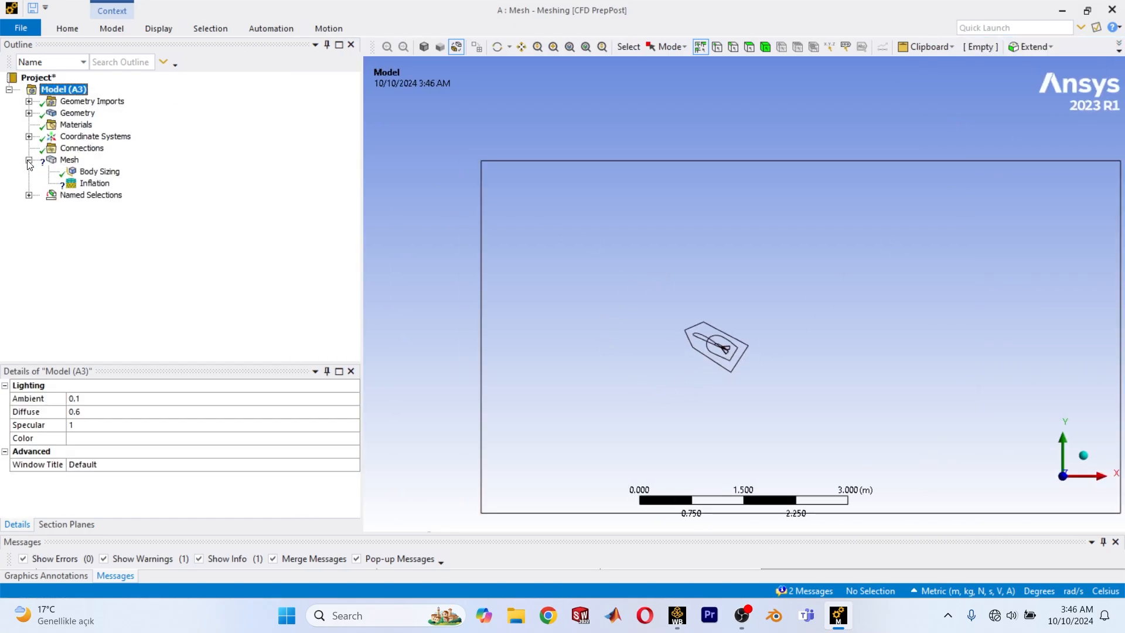
Examine the updated model's wireframe around the aircraft inside the domain.
ctrl+middle_drag(675, 312, 574, 268)
scroll(568, 269, up, 4)
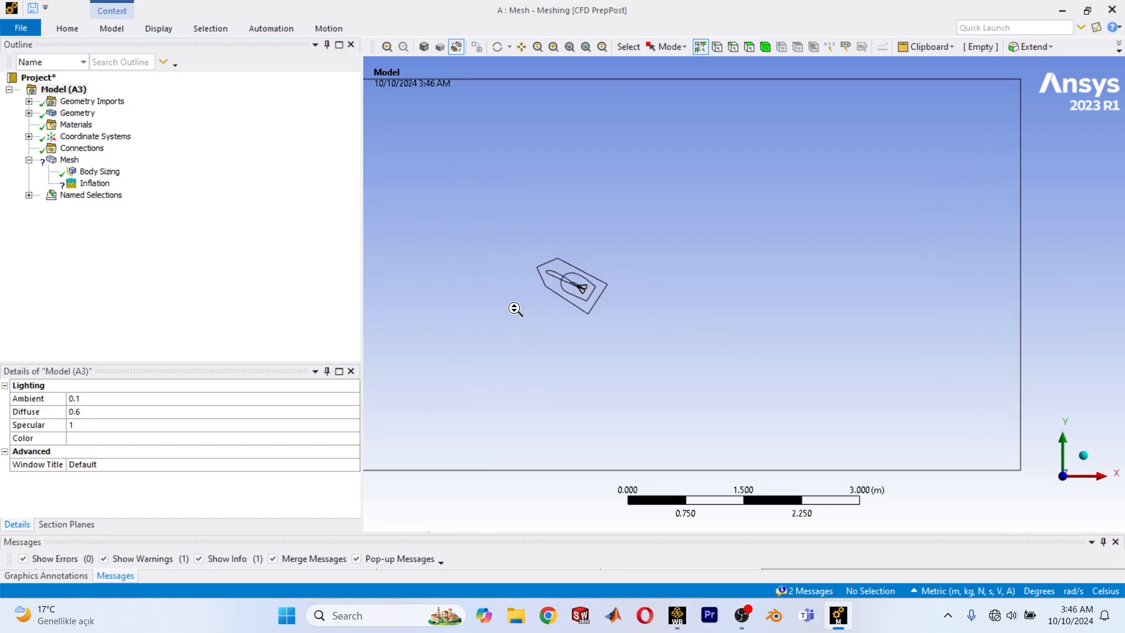
ctrl+middle_drag(517, 309, 677, 302)
scroll(674, 299, up, 3)
middle_drag(617, 246, 630, 273)
scroll(680, 178, down, 4)
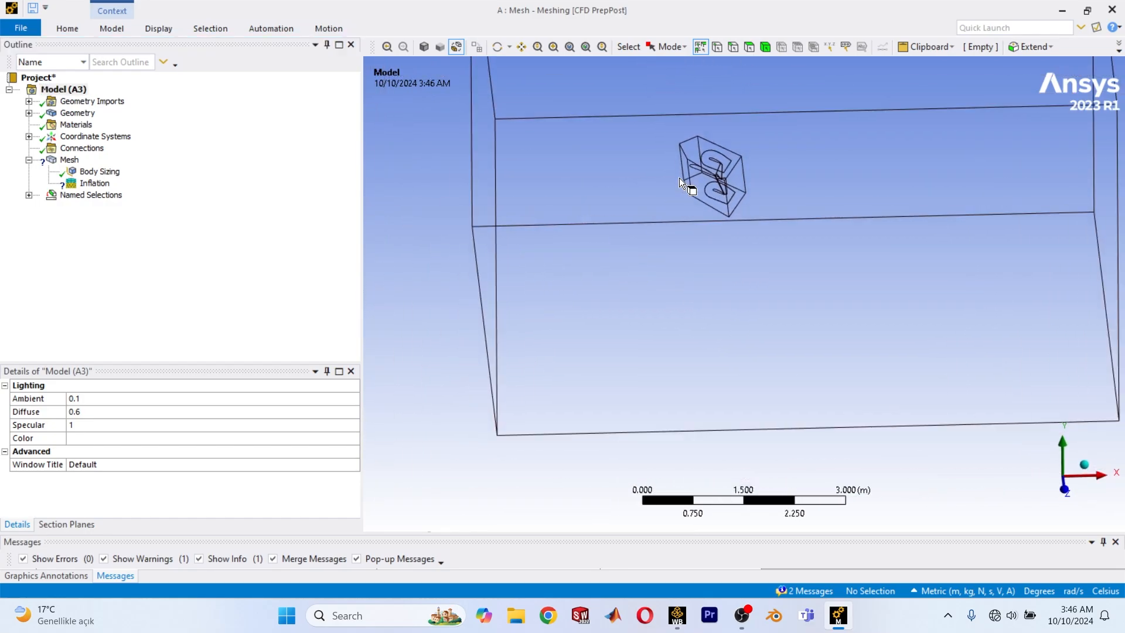
Try to assign the faces box-selected around the aircraft as the Inflation control's boundary.
click(95, 183)
click(270, 463)
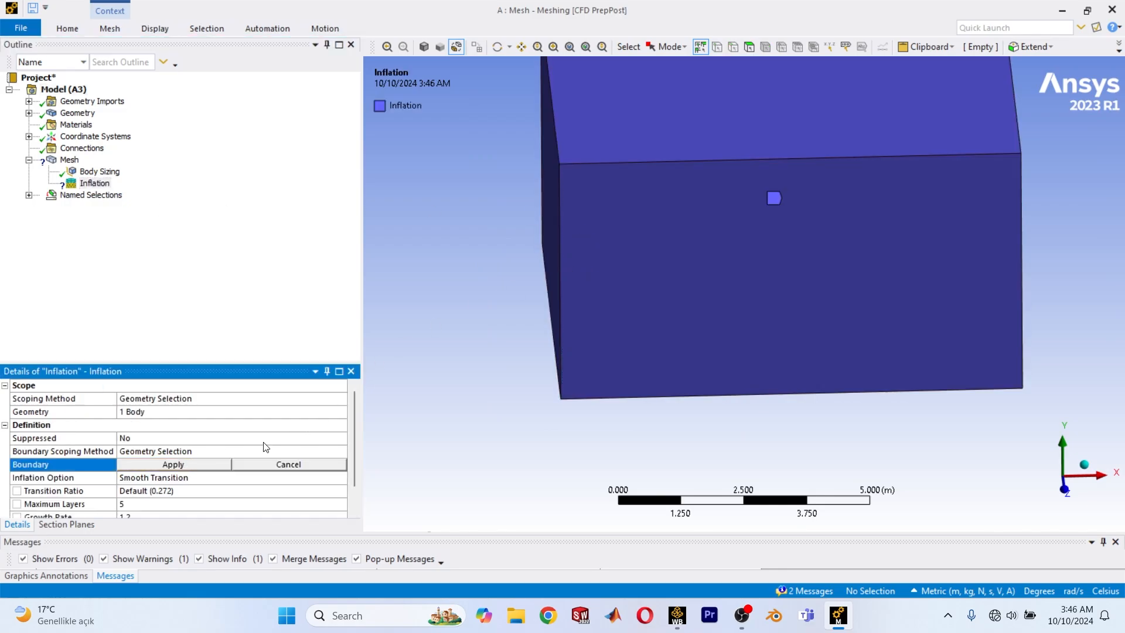
click(1061, 492)
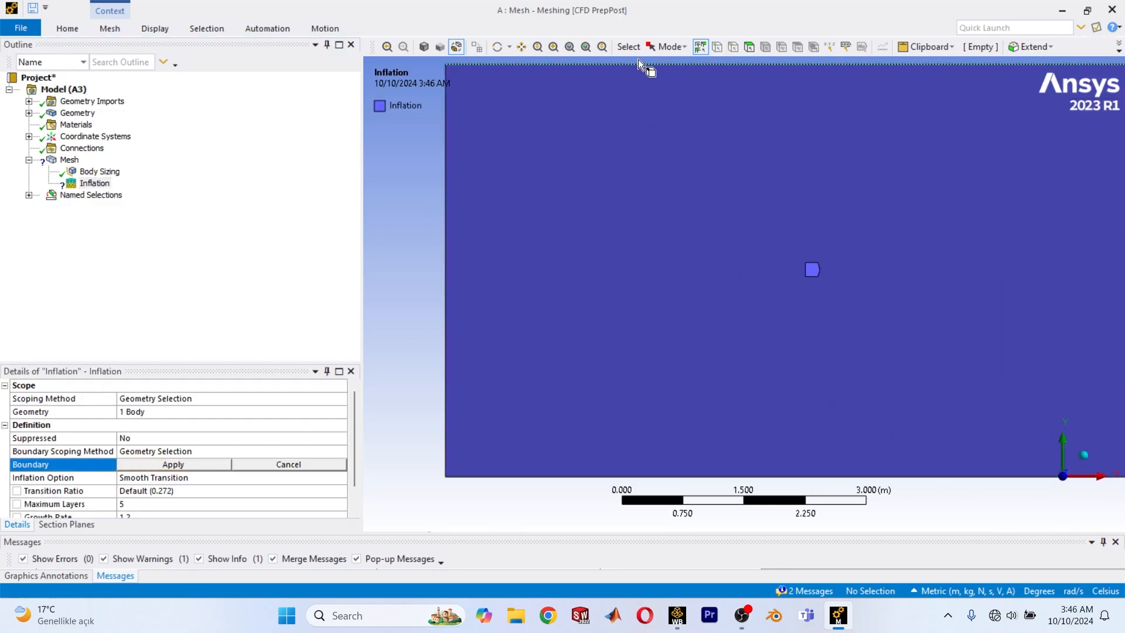
click(663, 47)
click(678, 82)
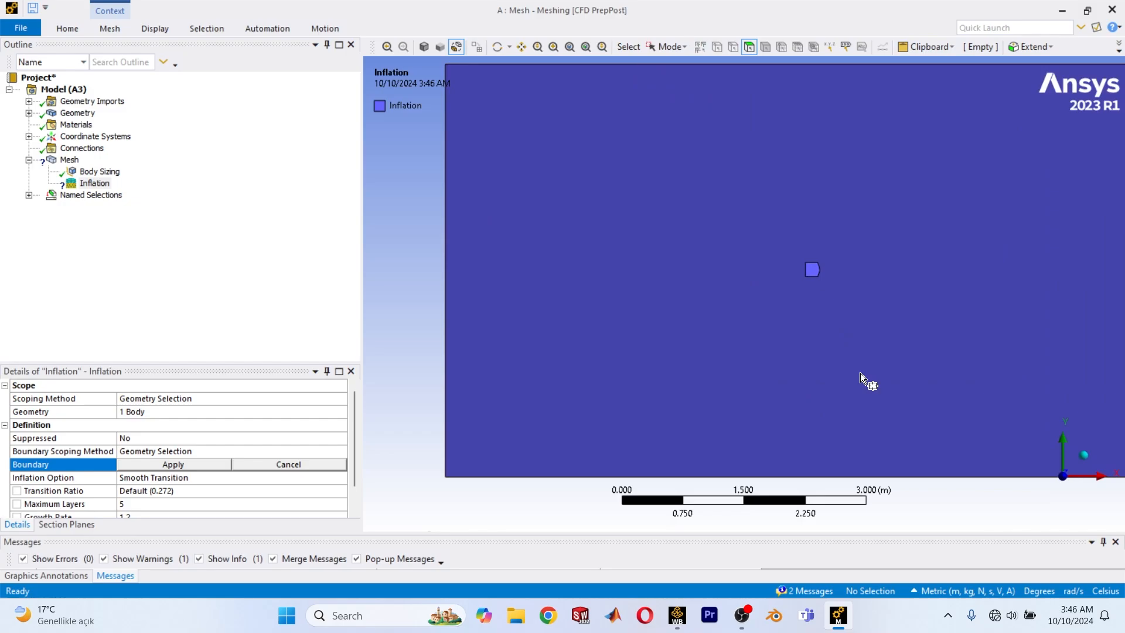
drag(865, 362, 603, 153)
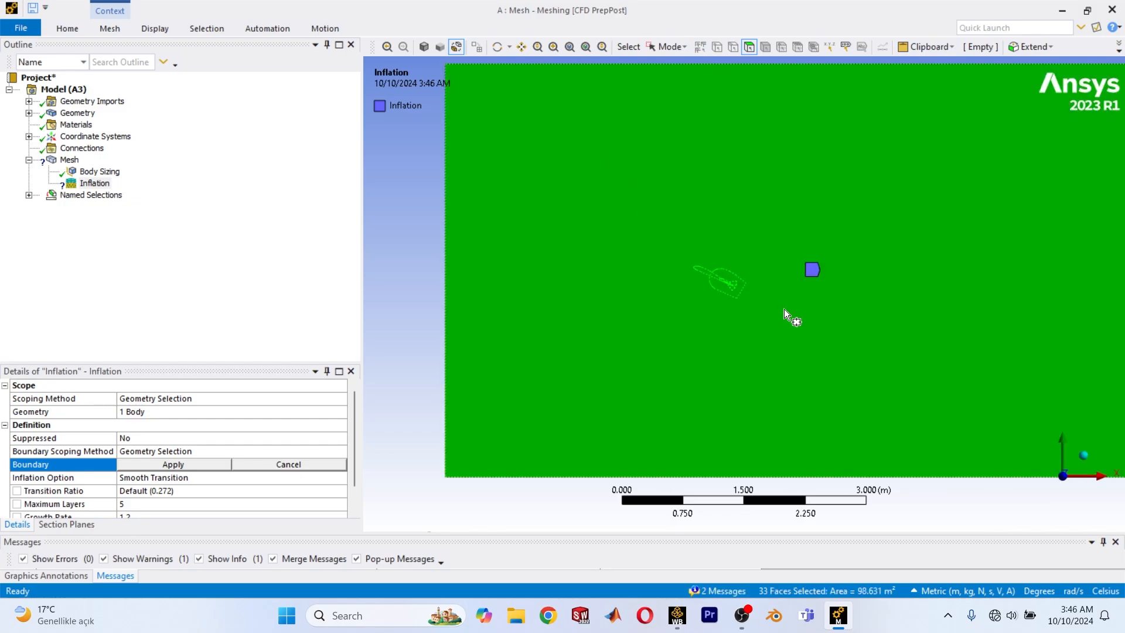
drag(791, 331, 673, 230)
click(137, 465)
click(160, 466)
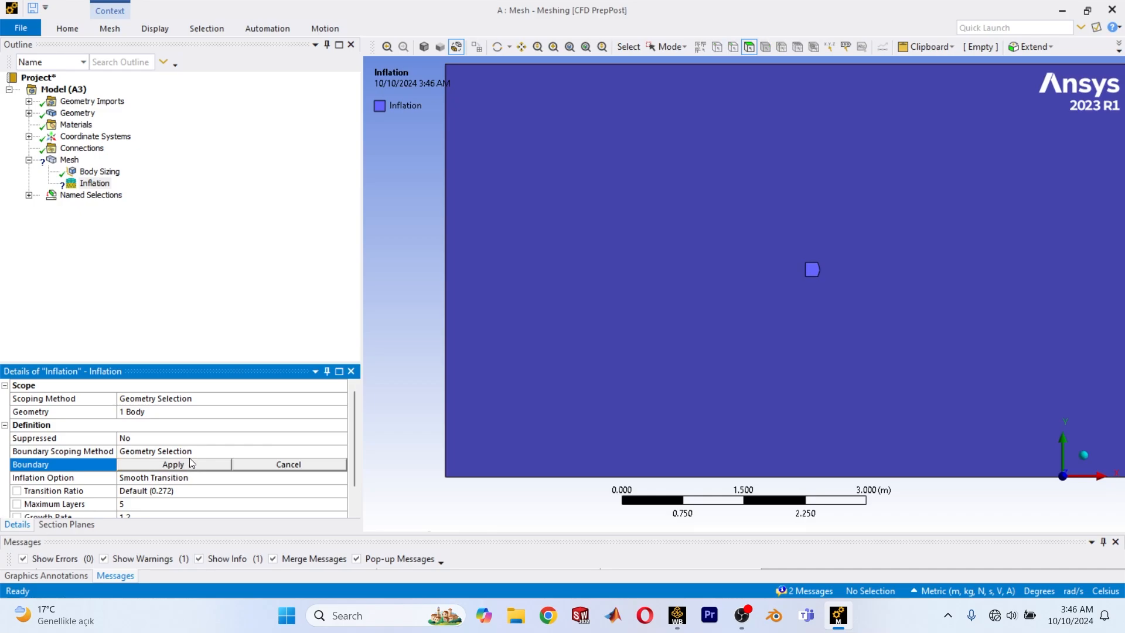
click(189, 463)
scroll(625, 338, down, 2)
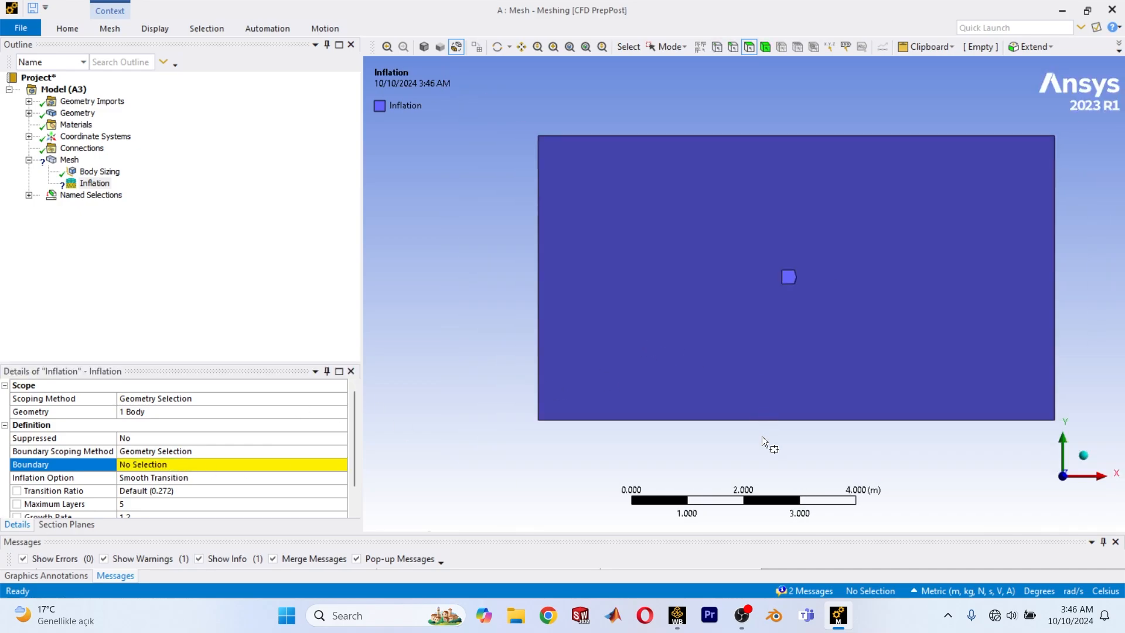
Suppress the Inflation control under Mesh.
click(68, 160)
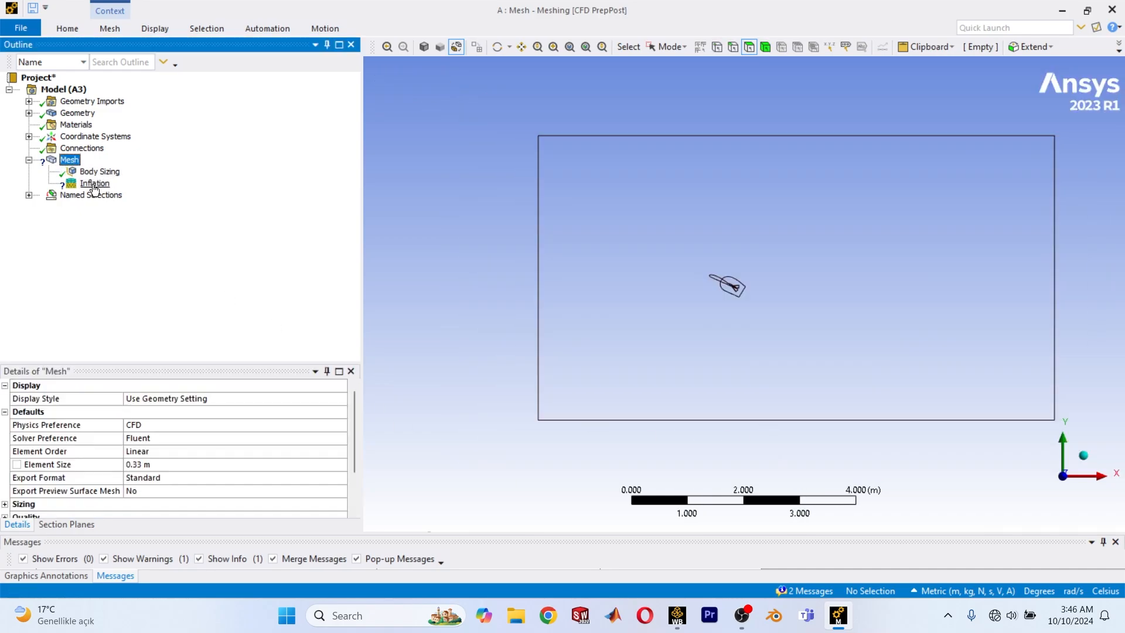
right_click(93, 184)
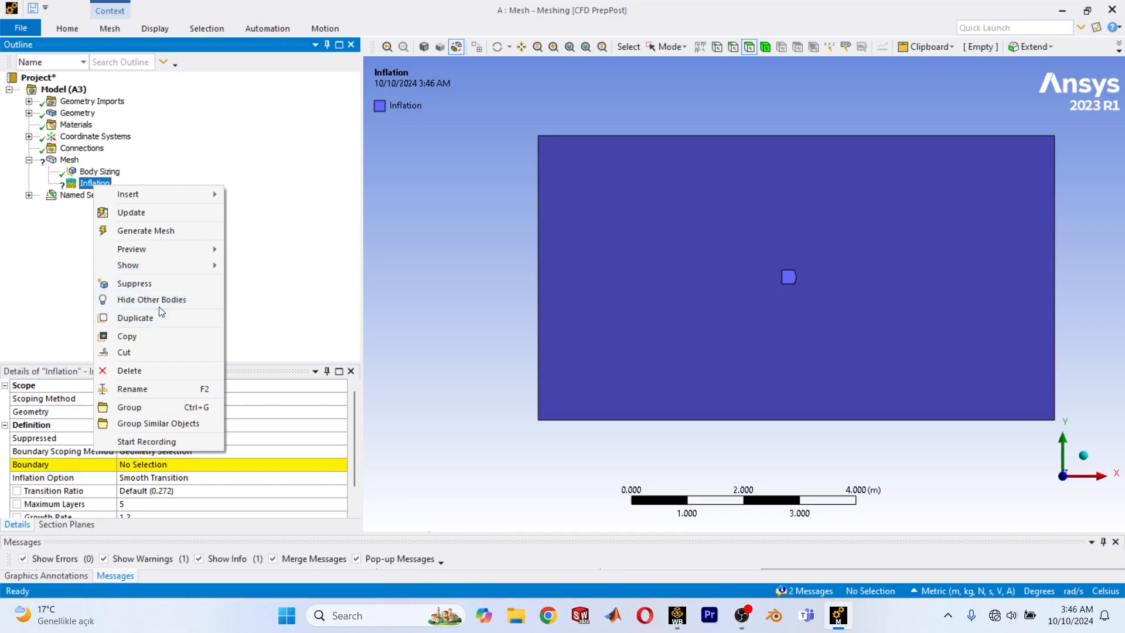
click(134, 283)
click(100, 171)
Regenerate the mesh and bring up the list of section planes.
right_click(66, 163)
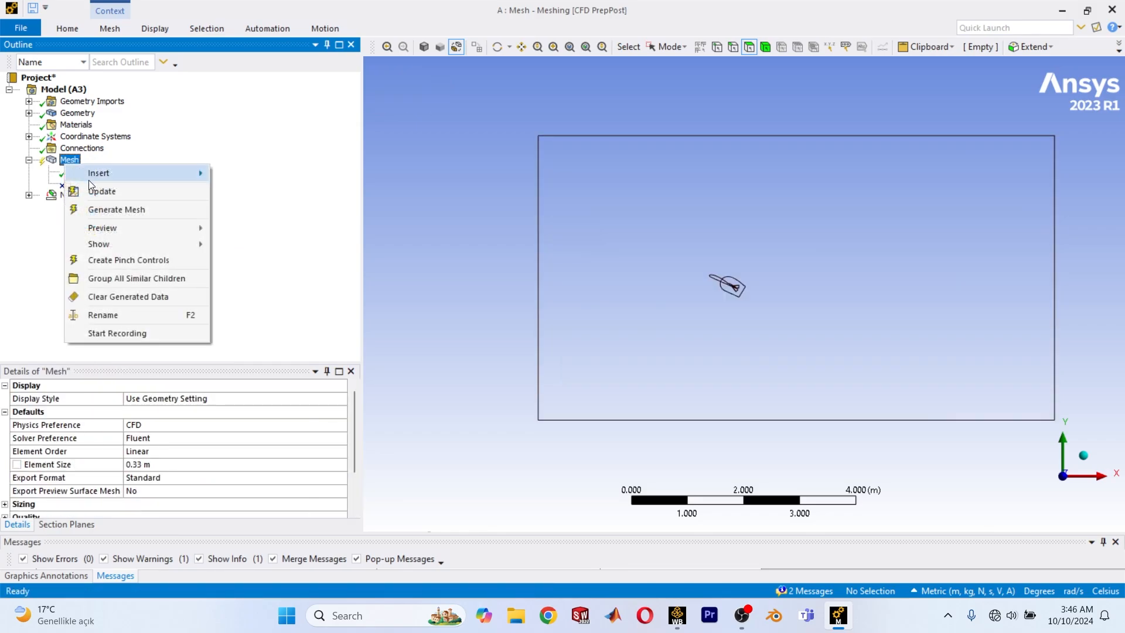
click(115, 209)
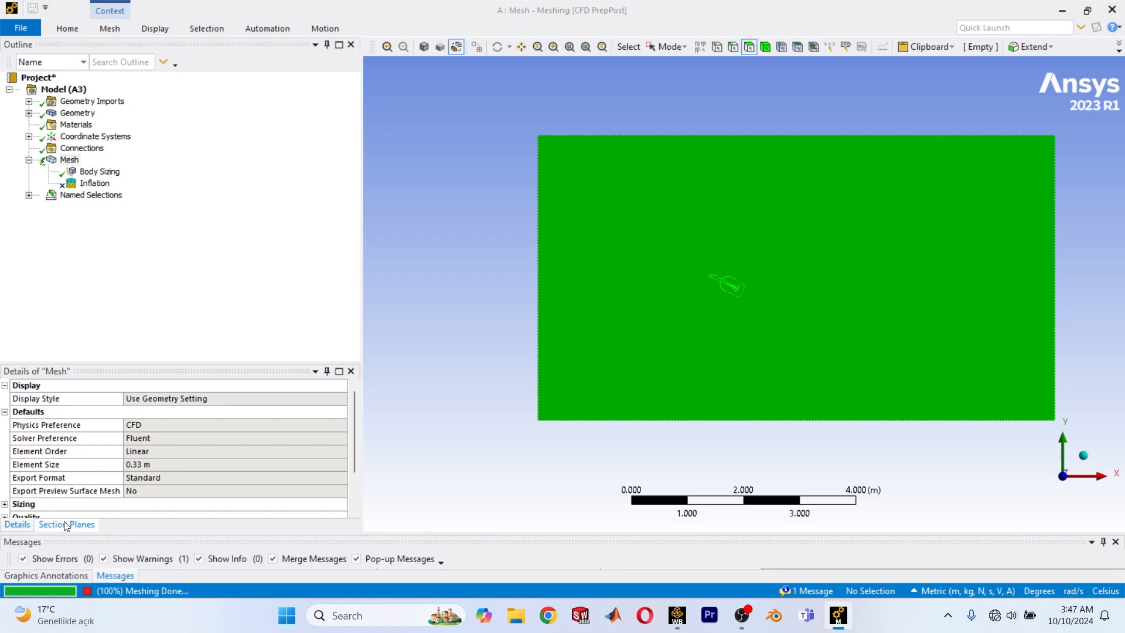
click(67, 524)
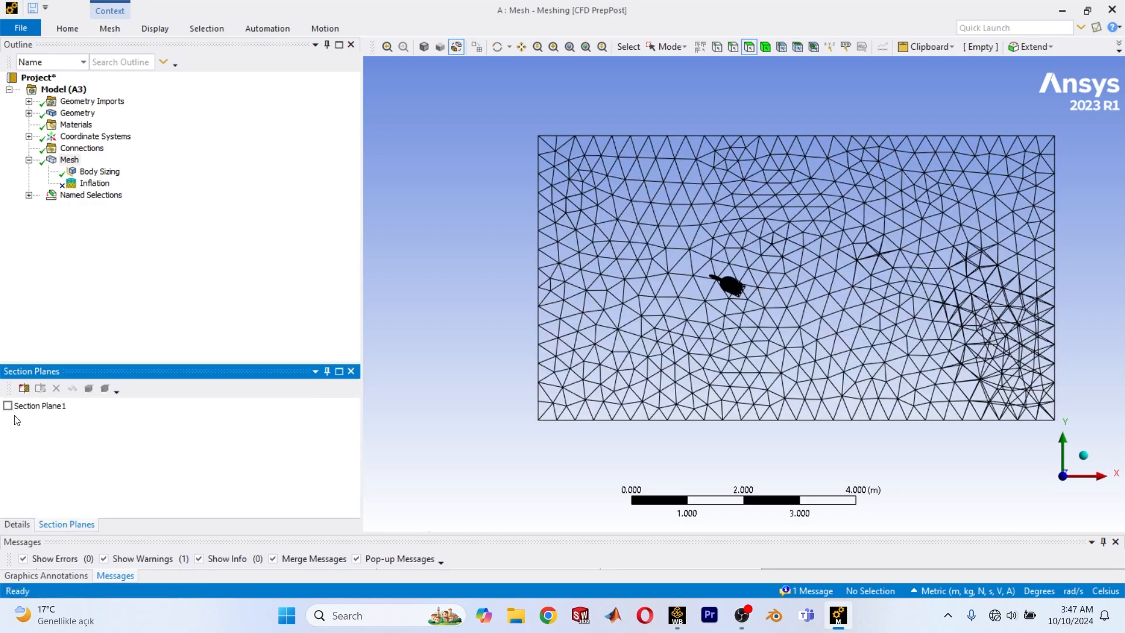
Turn on Section Plane1 and examine the mesh refinement around the aircraft in the cut domain from several angles.
click(8, 405)
scroll(716, 352, up, 3)
middle_drag(716, 316, 732, 377)
scroll(731, 375, up, 3)
scroll(699, 254, up, 3)
ctrl+middle_drag(872, 267, 829, 322)
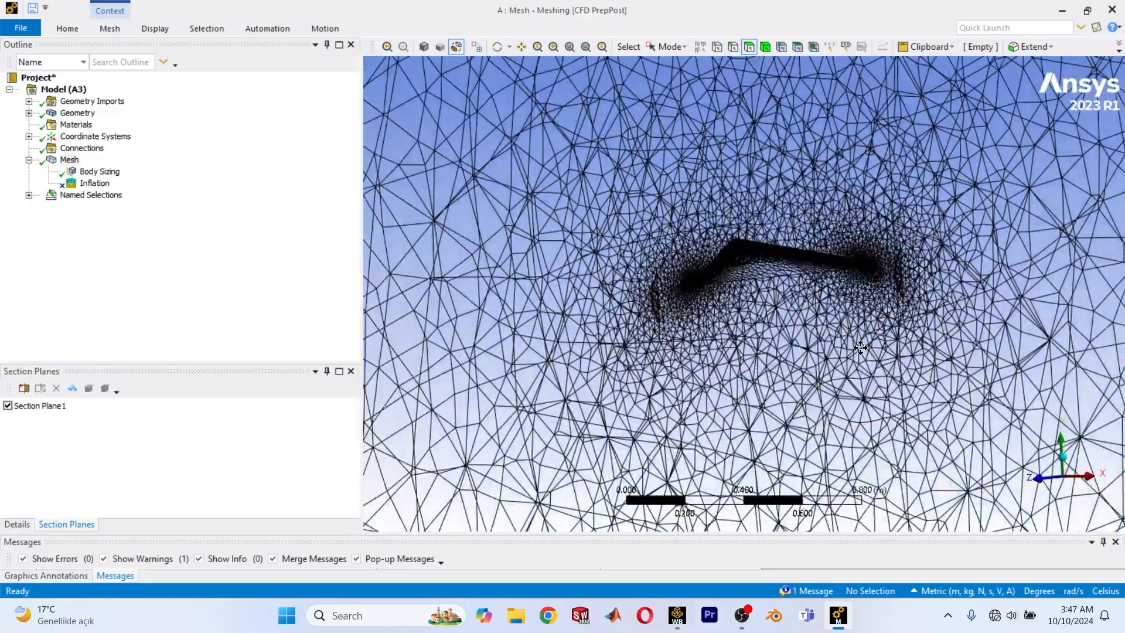
scroll(854, 328, up, 3)
scroll(861, 333, up, 1)
ctrl+middle_drag(902, 348, 747, 339)
scroll(726, 322, up, 5)
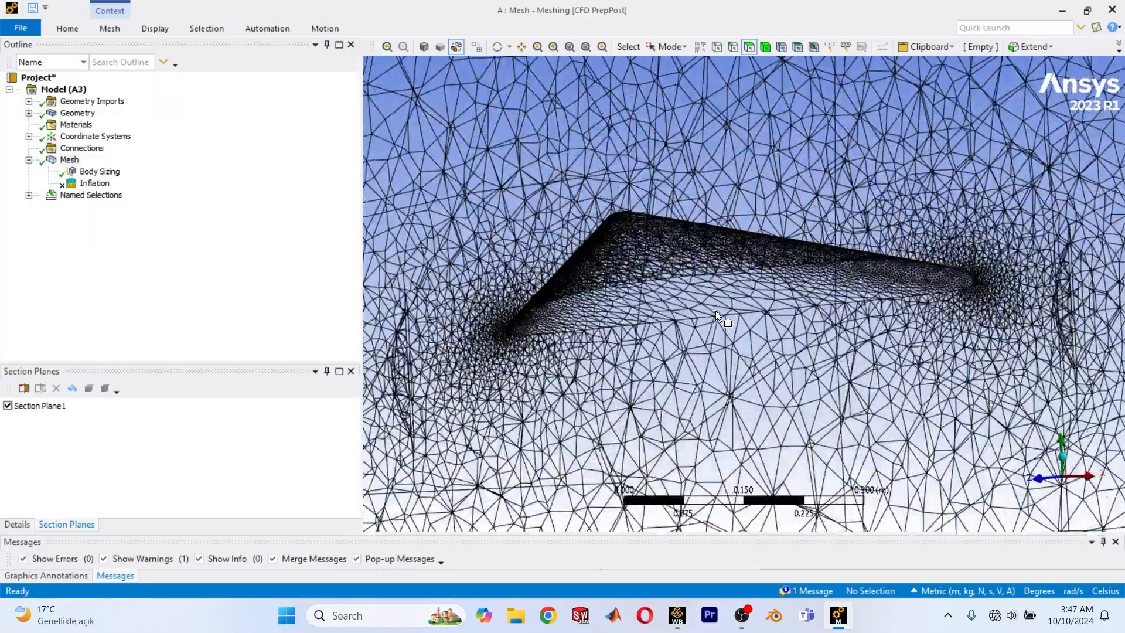
ctrl+middle_drag(702, 303, 826, 341)
scroll(759, 310, up, 3)
scroll(755, 311, down, 1)
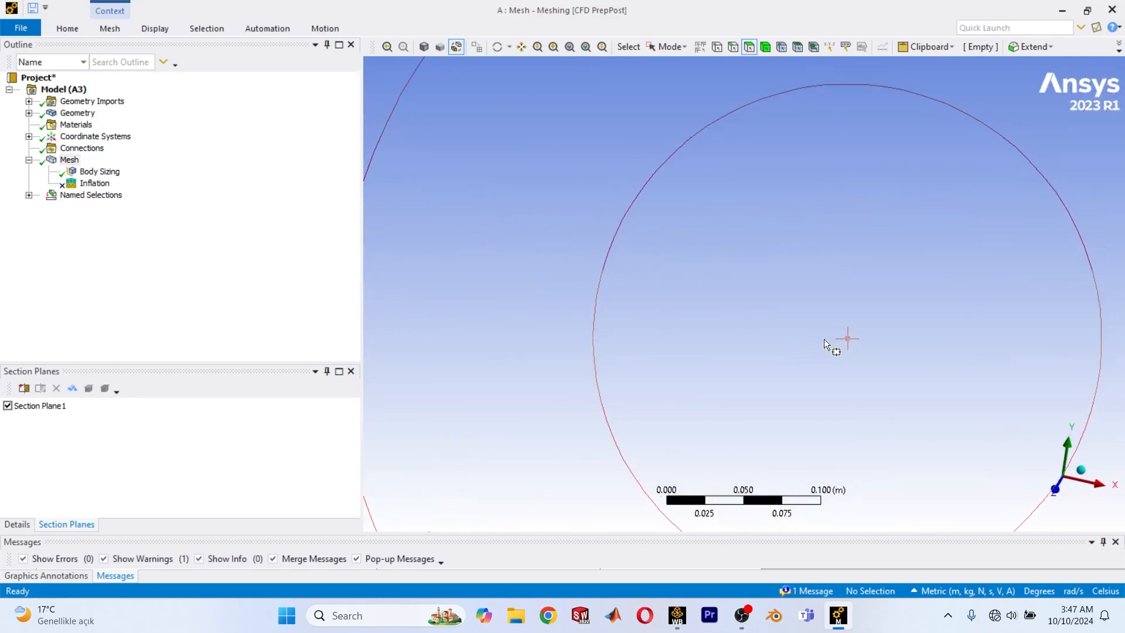
scroll(715, 301, down, 7)
scroll(703, 296, down, 6)
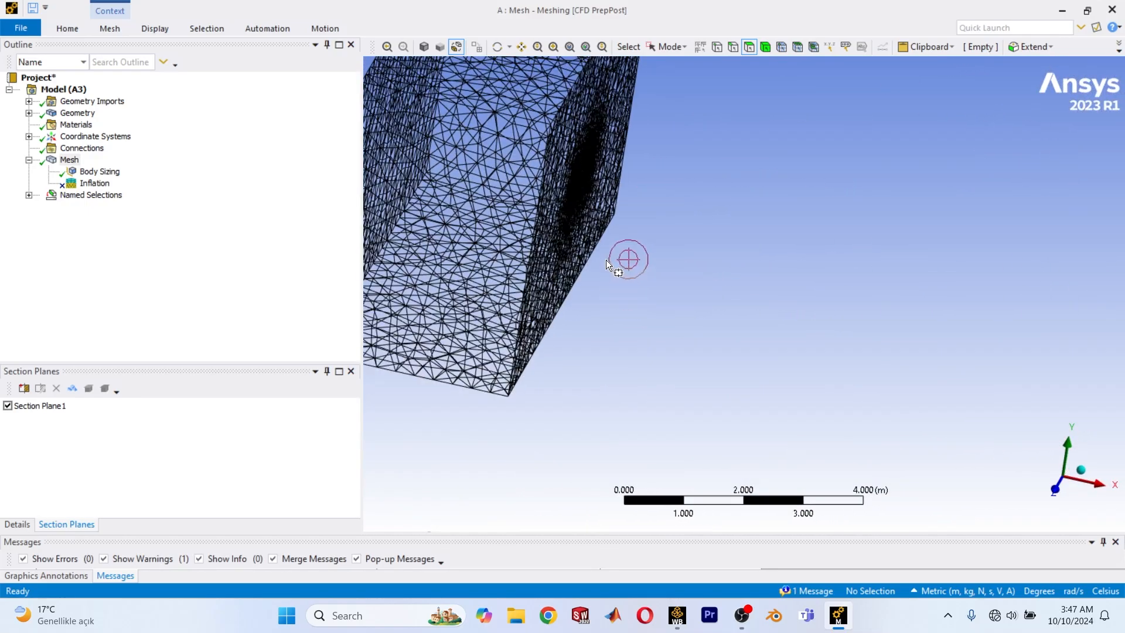
scroll(814, 350, up, 3)
ctrl+middle_drag(814, 350, 587, 389)
scroll(664, 322, up, 4)
middle_drag(663, 322, 483, 203)
scroll(698, 353, down, 2)
scroll(629, 287, up, 2)
ctrl+middle_drag(630, 287, 745, 288)
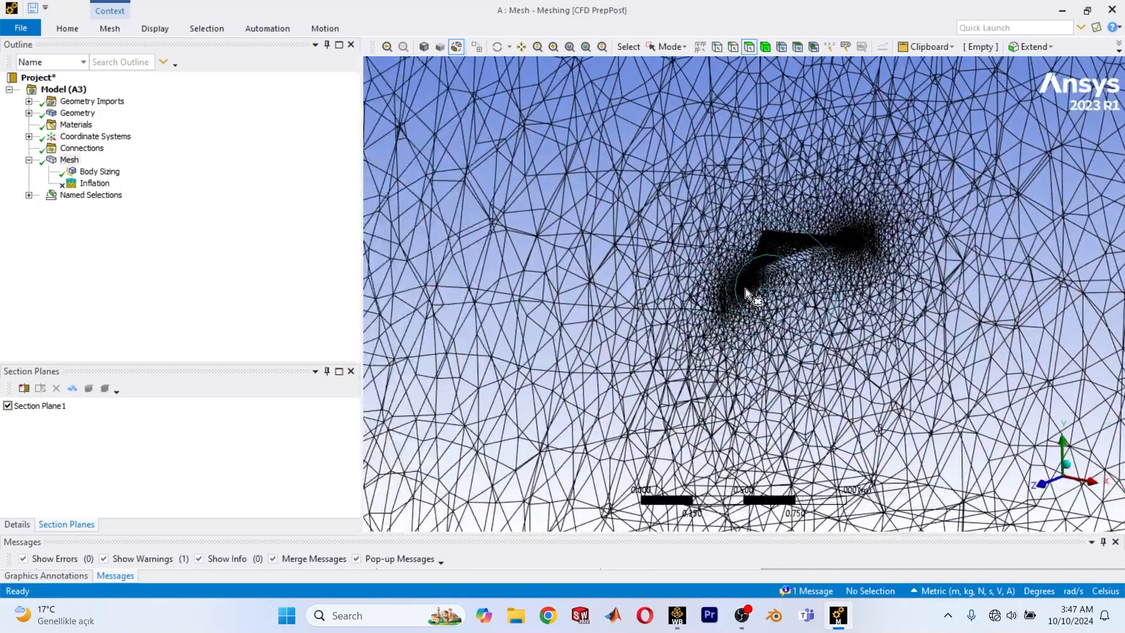
scroll(818, 231, up, 2)
ctrl+middle_drag(818, 231, 677, 286)
scroll(677, 286, up, 2)
ctrl+middle_drag(638, 319, 808, 229)
scroll(847, 327, up, 2)
scroll(847, 327, up, 2)
scroll(638, 289, up, 2)
scroll(809, 264, down, 5)
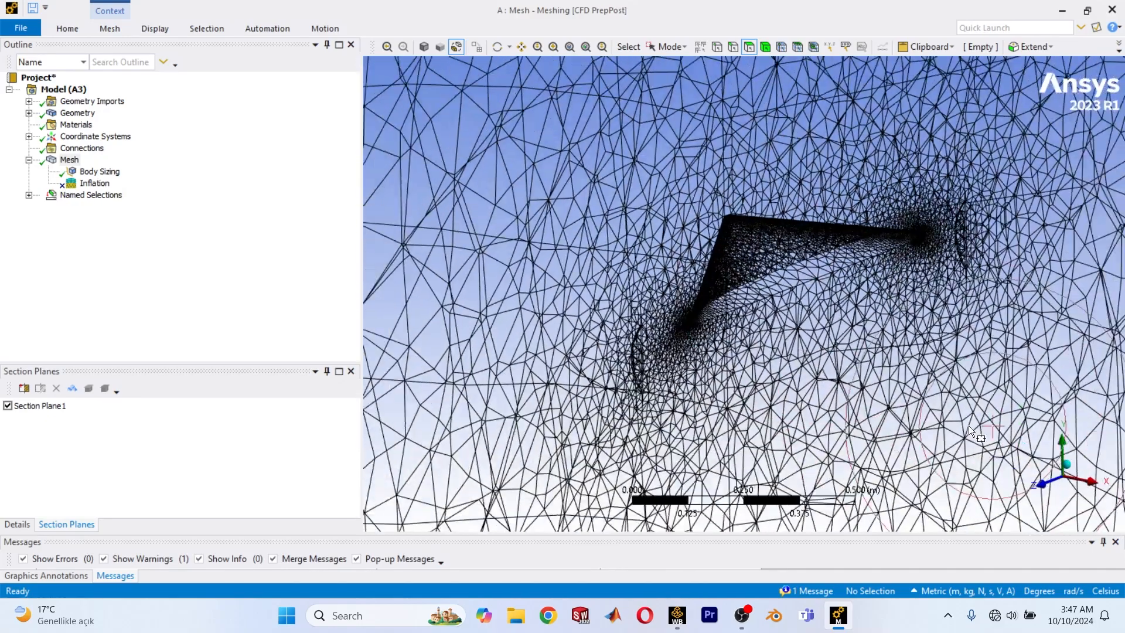
scroll(929, 423, down, 3)
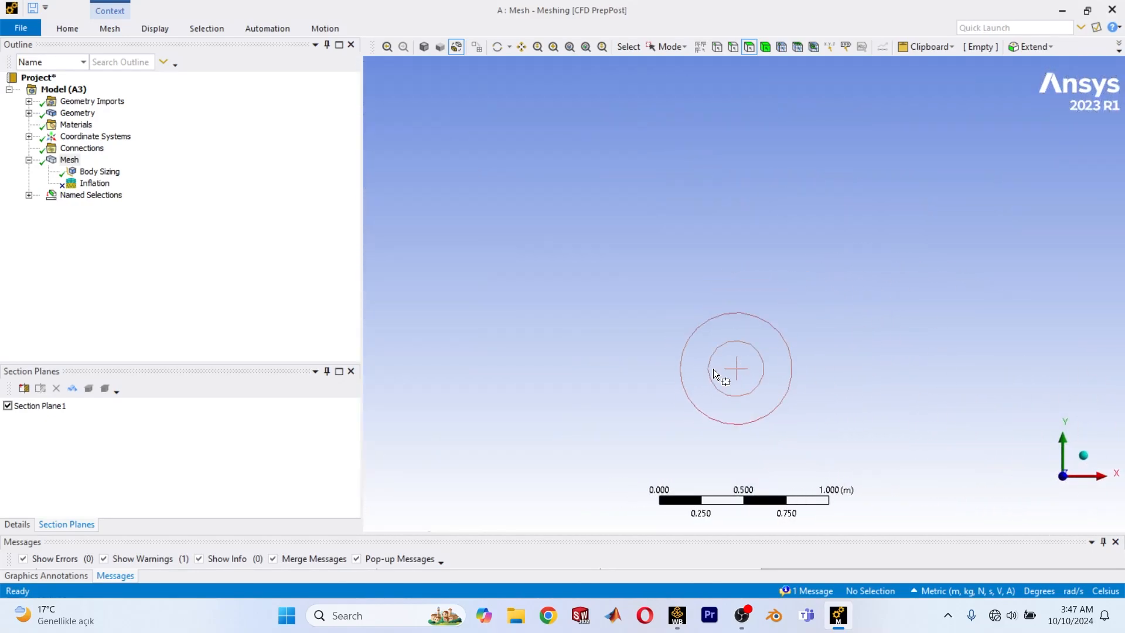
scroll(712, 367, down, 4)
ctrl+middle_drag(603, 385, 666, 339)
scroll(674, 334, up, 1)
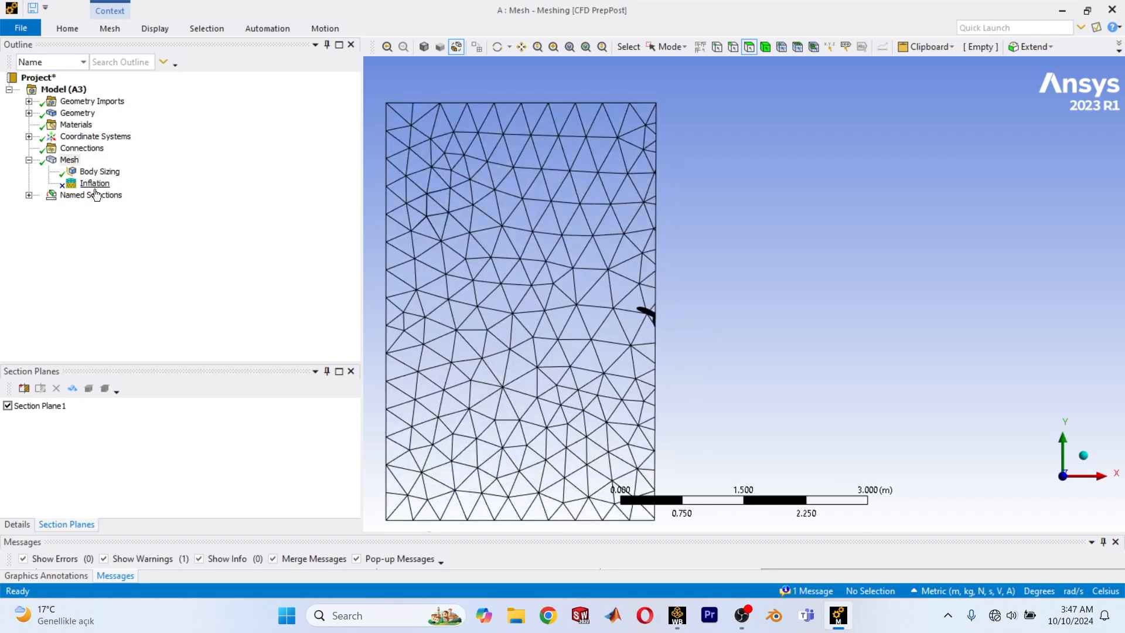
Set the element size of the Body Sizing control to 0.04 m.
click(71, 172)
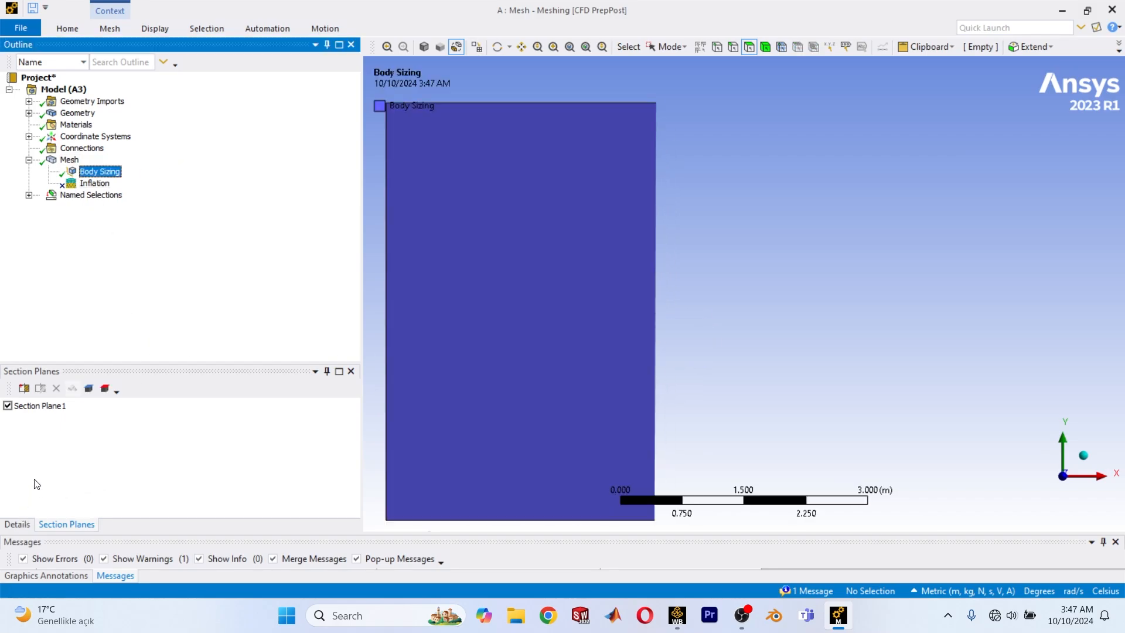
click(22, 526)
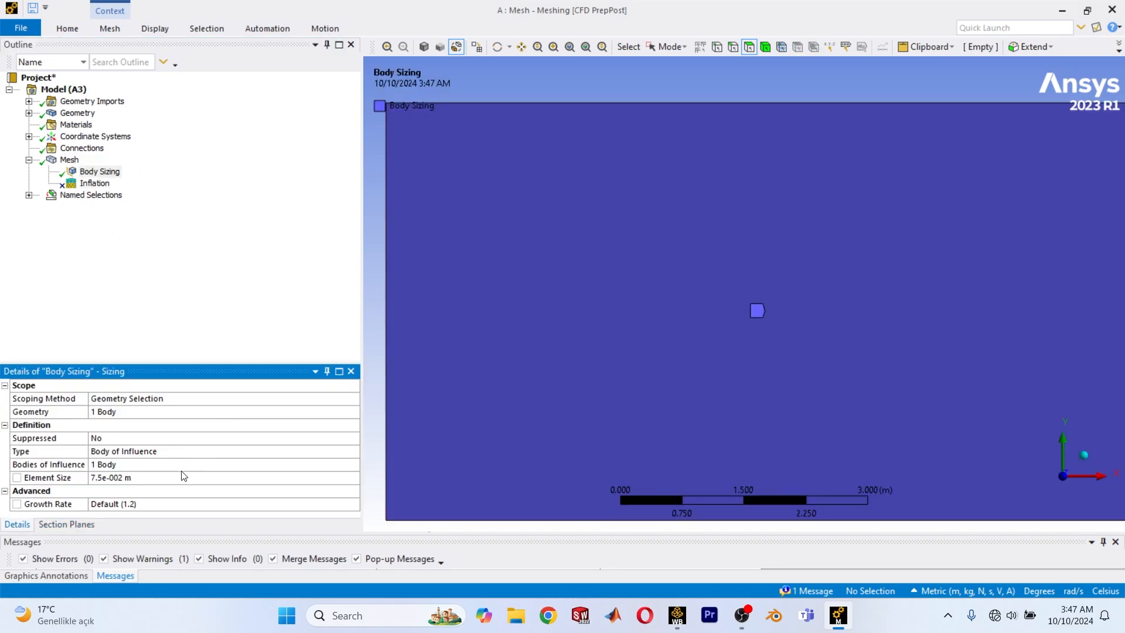
click(104, 477)
text(0)
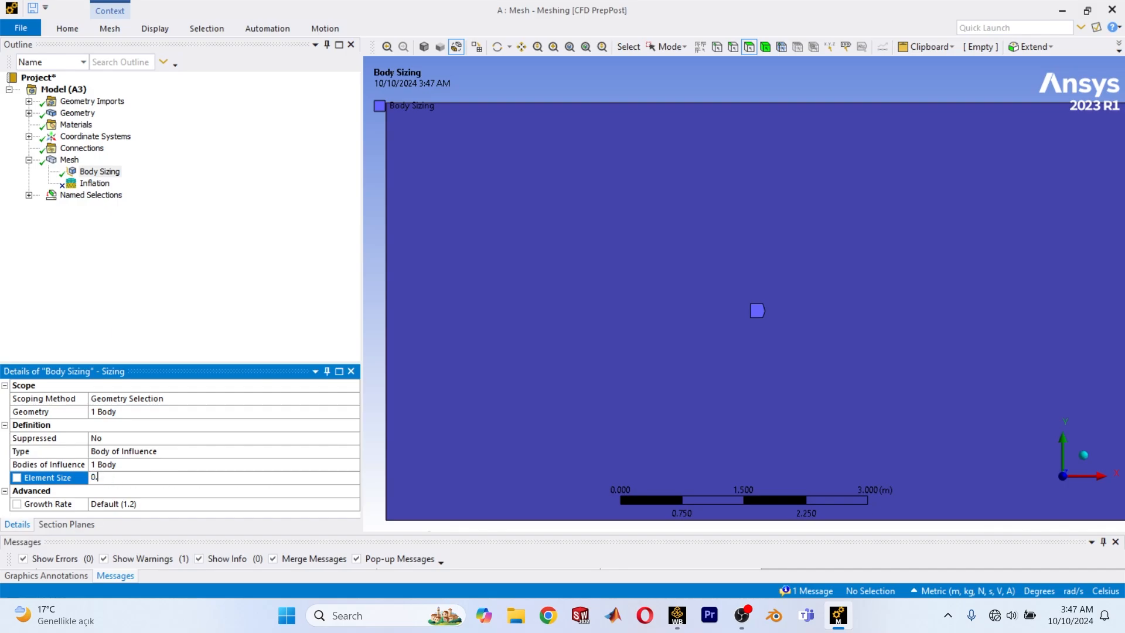
text(.0)
key(Return)
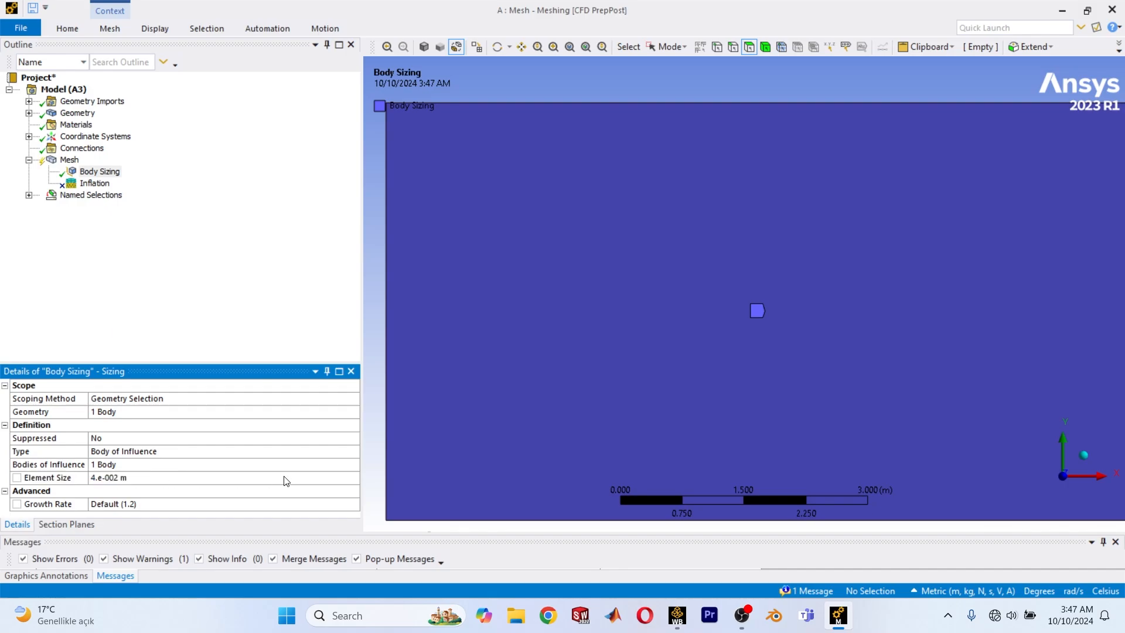
Unsuppress the Inflation control under Mesh.
right_click(57, 158)
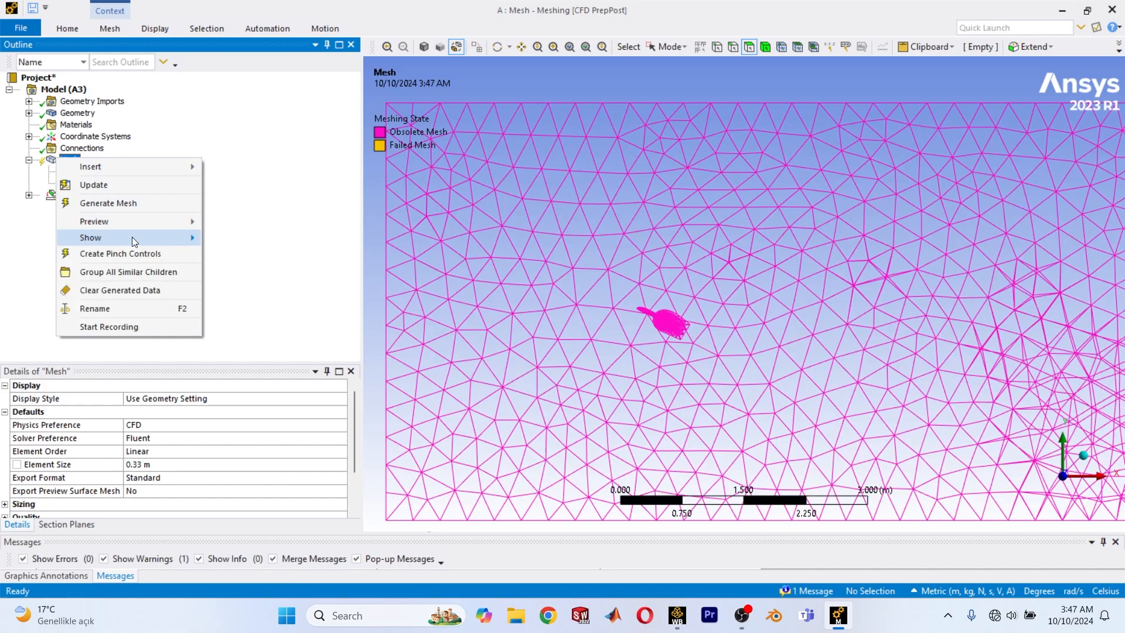
key(Escape)
click(82, 184)
right_click(82, 185)
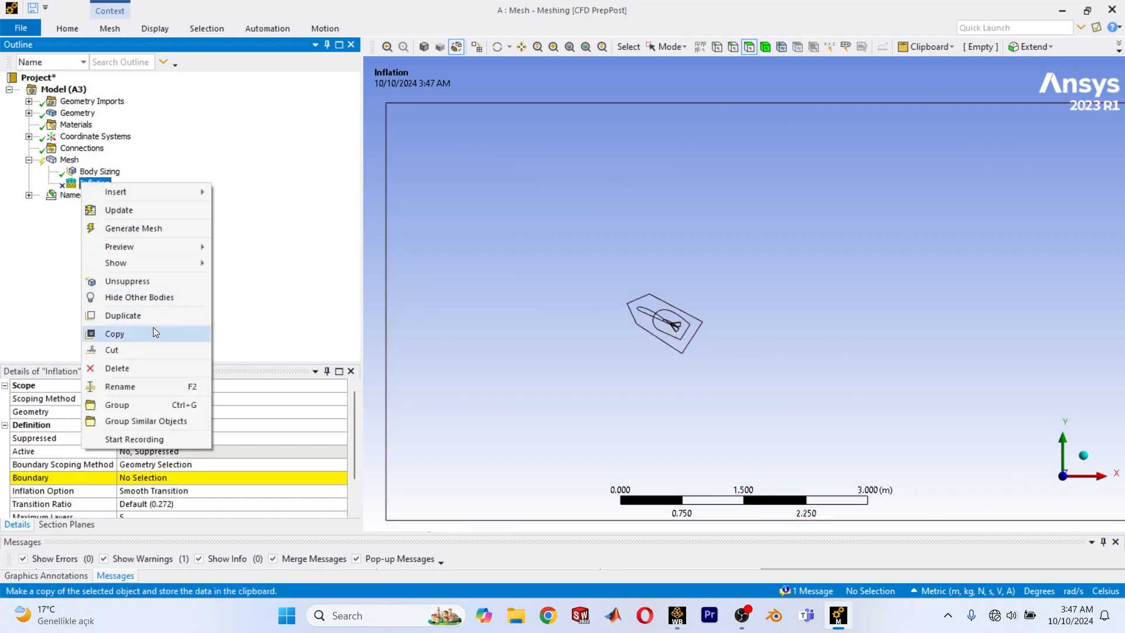
click(135, 281)
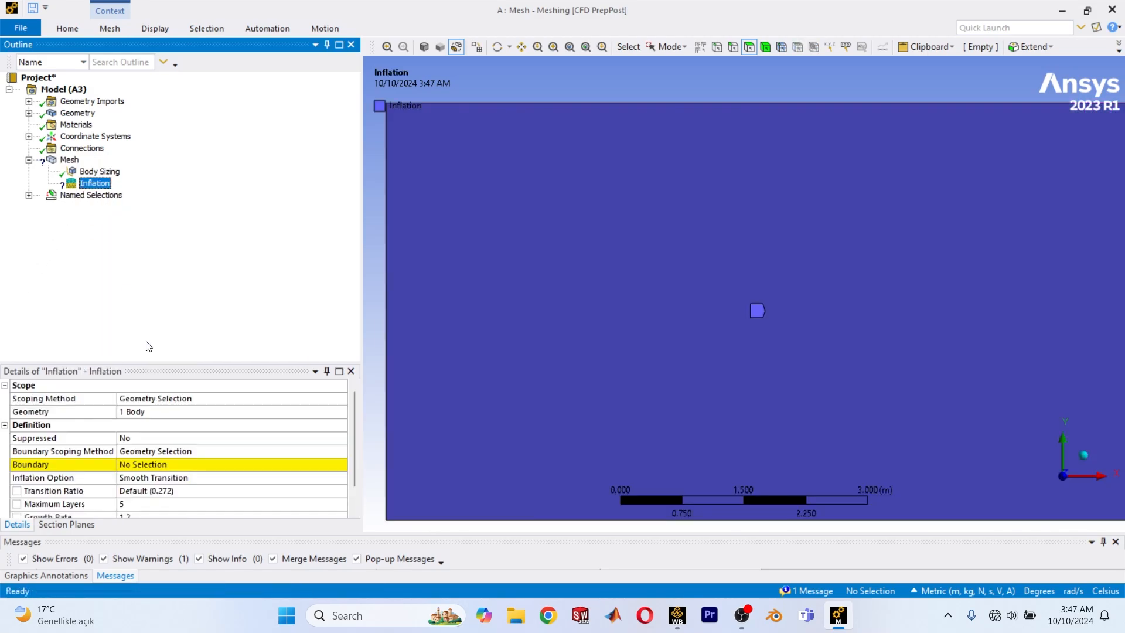
click(151, 464)
click(165, 413)
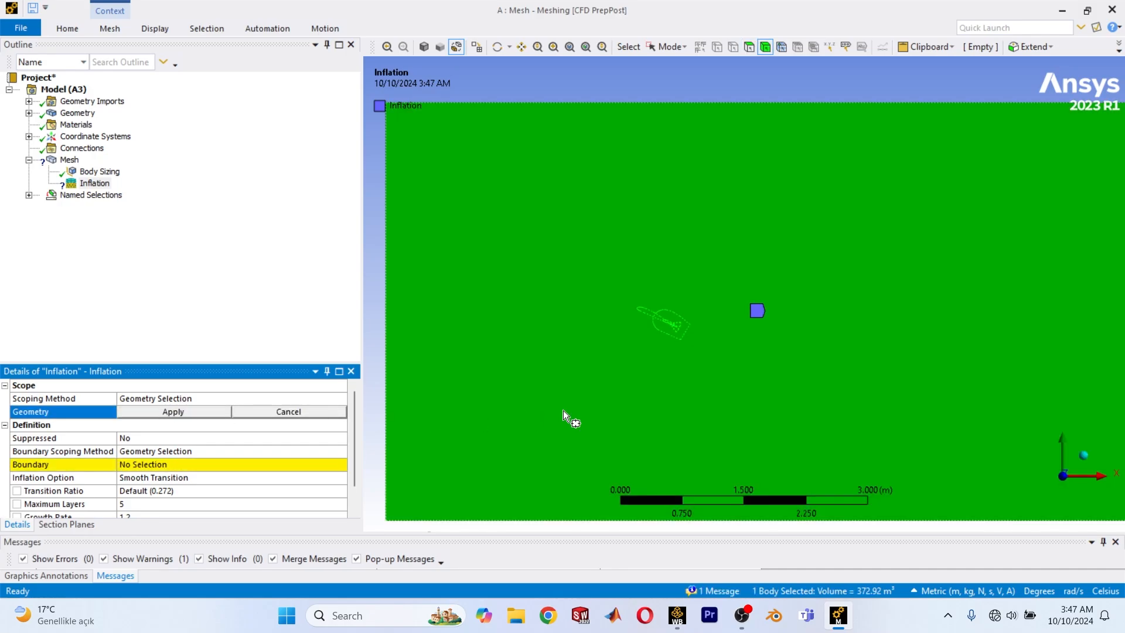
click(145, 469)
scroll(655, 199, up, 3)
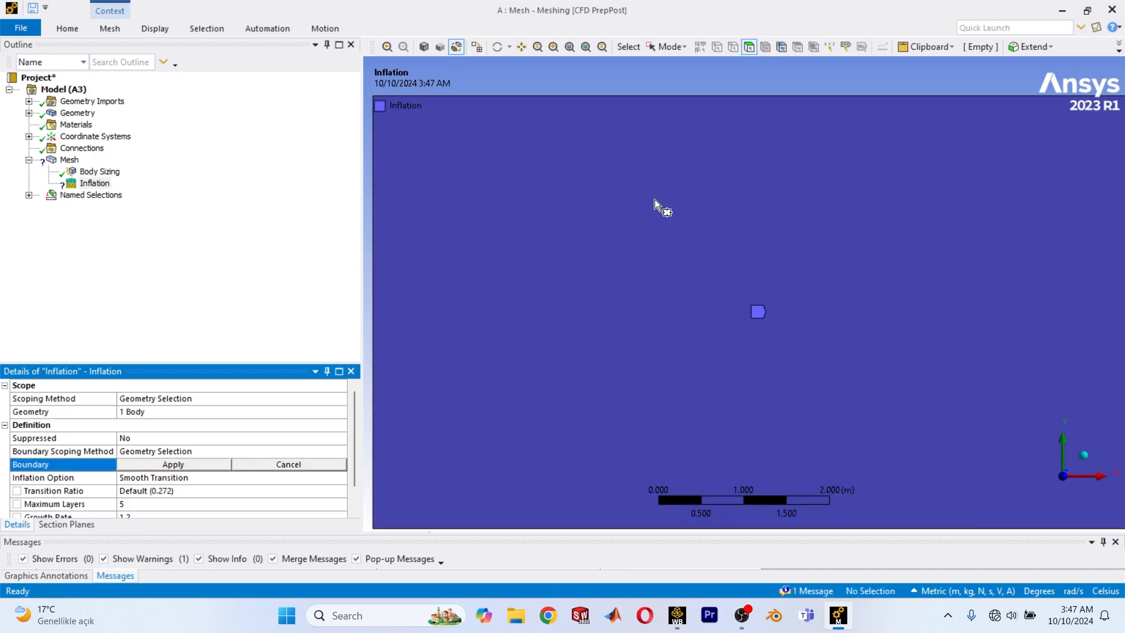
scroll(669, 252, down, 2)
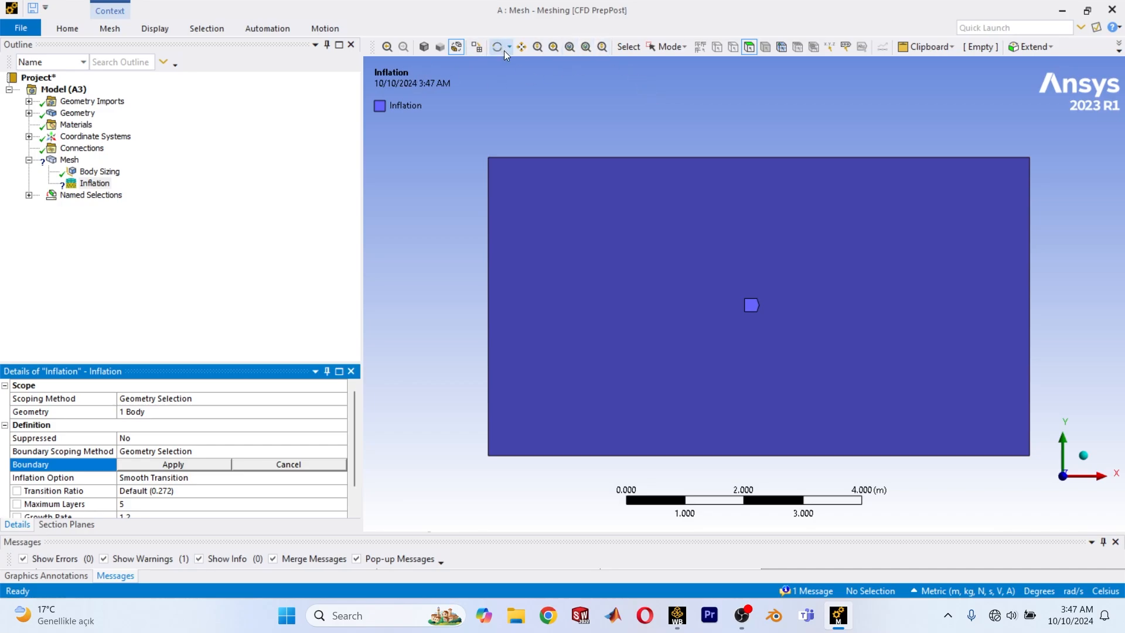
click(660, 48)
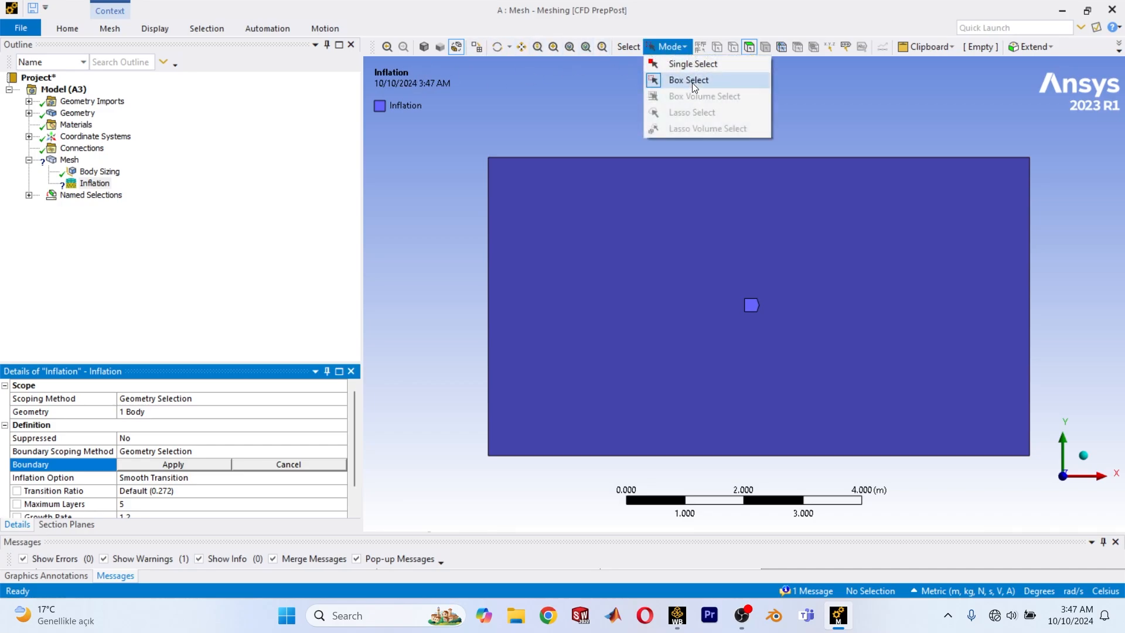
click(696, 65)
click(630, 293)
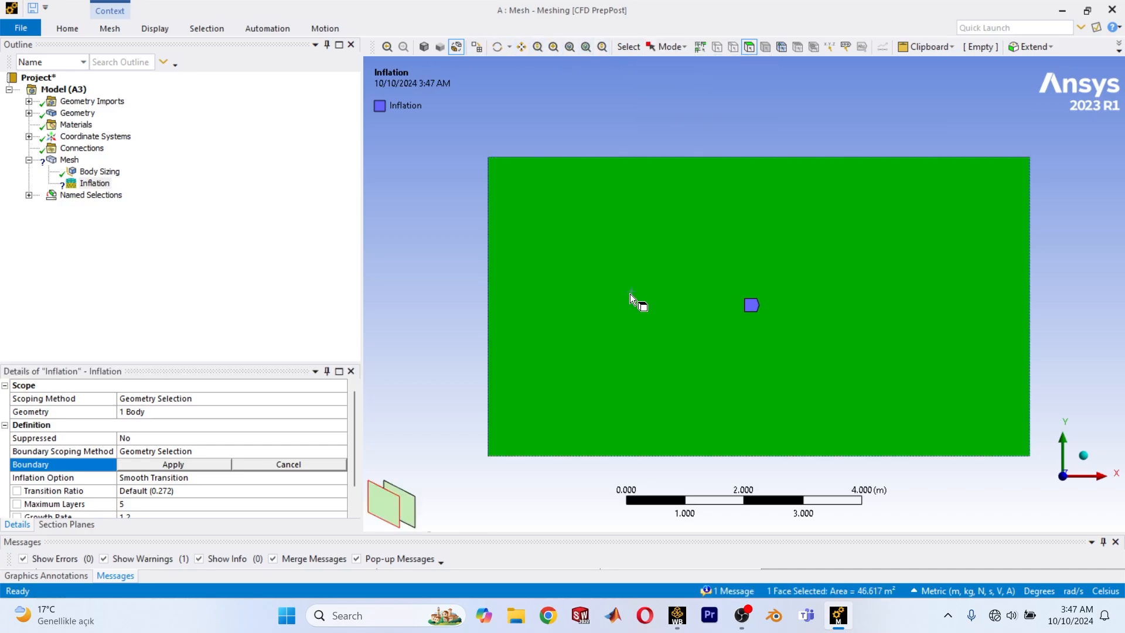
click(610, 295)
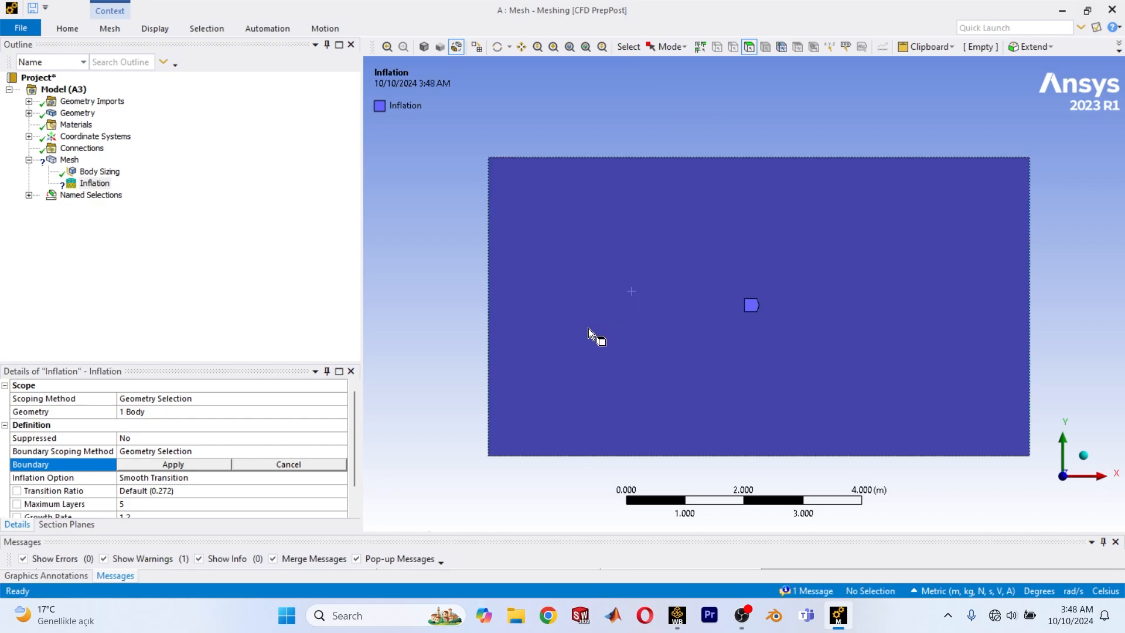
click(570, 343)
key(Escape)
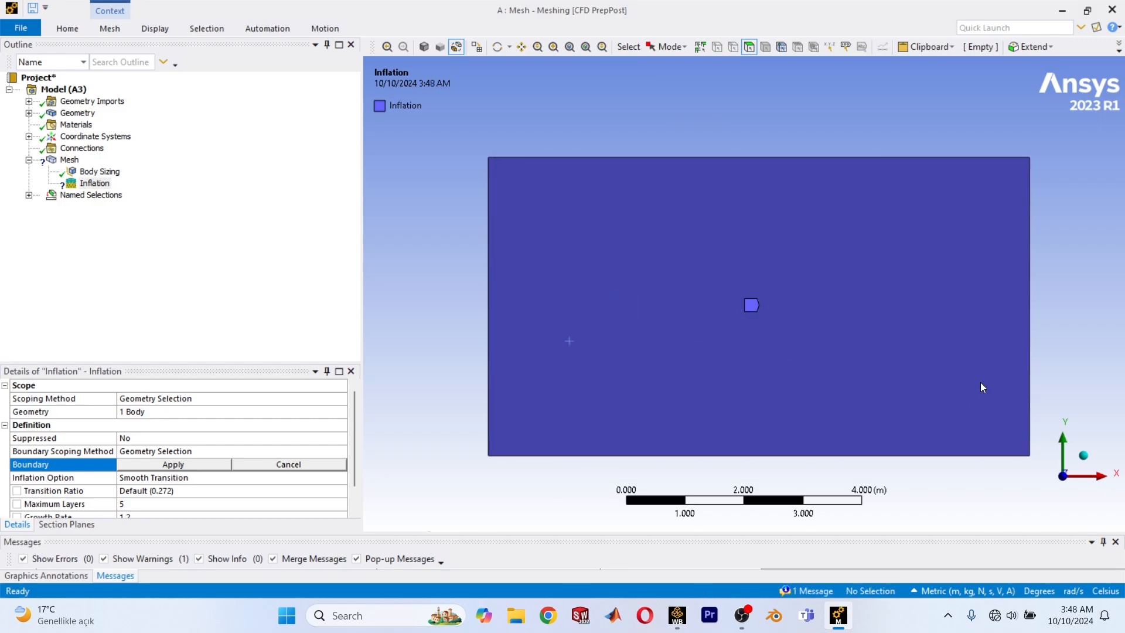
Try to assign the faces box-selected around the aircraft as the Inflation boundary while the BOI body is still displayed.
click(678, 49)
click(683, 82)
scroll(664, 336, up, 1)
drag(748, 404, 540, 192)
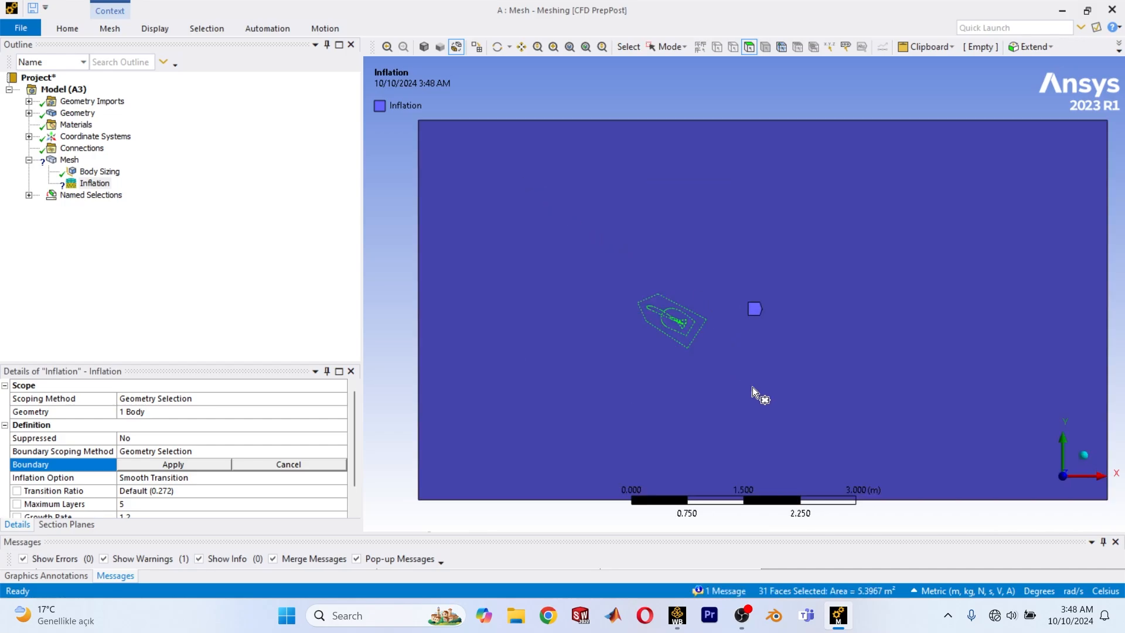
drag(782, 397, 585, 238)
click(202, 466)
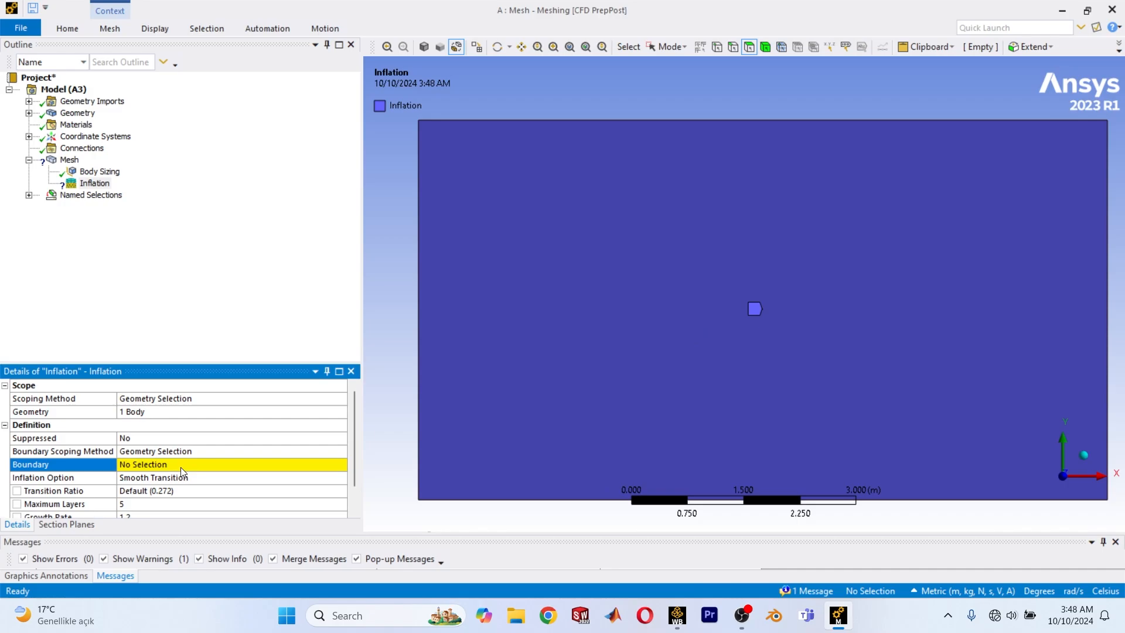
Hide the BOI body in the geometry so only the domain's own faces can be picked.
click(219, 467)
click(29, 113)
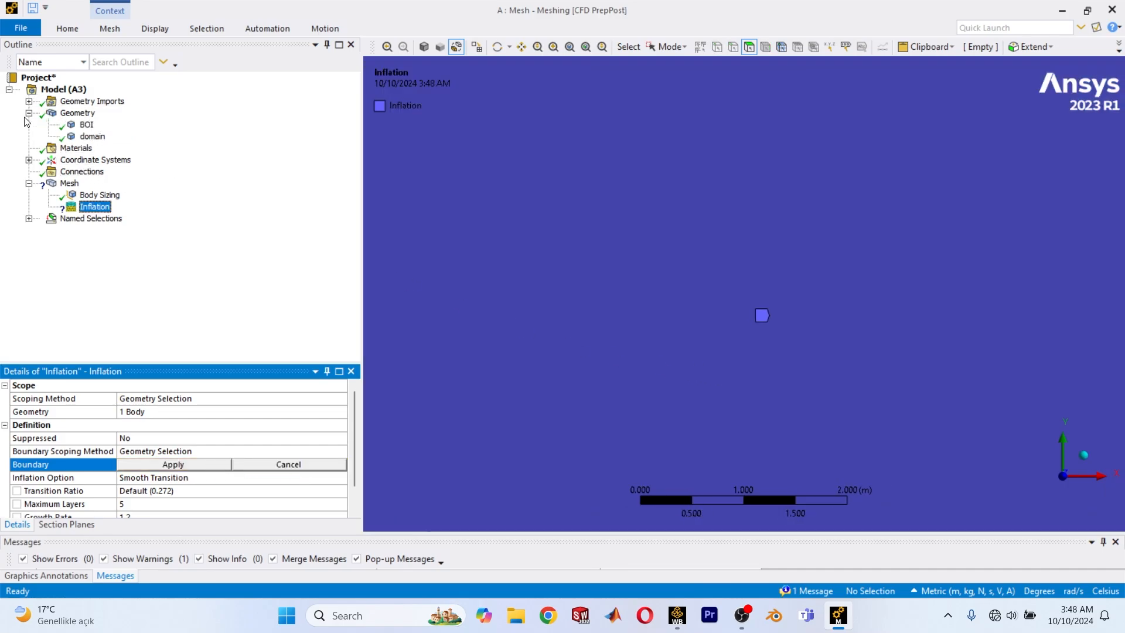
right_click(80, 125)
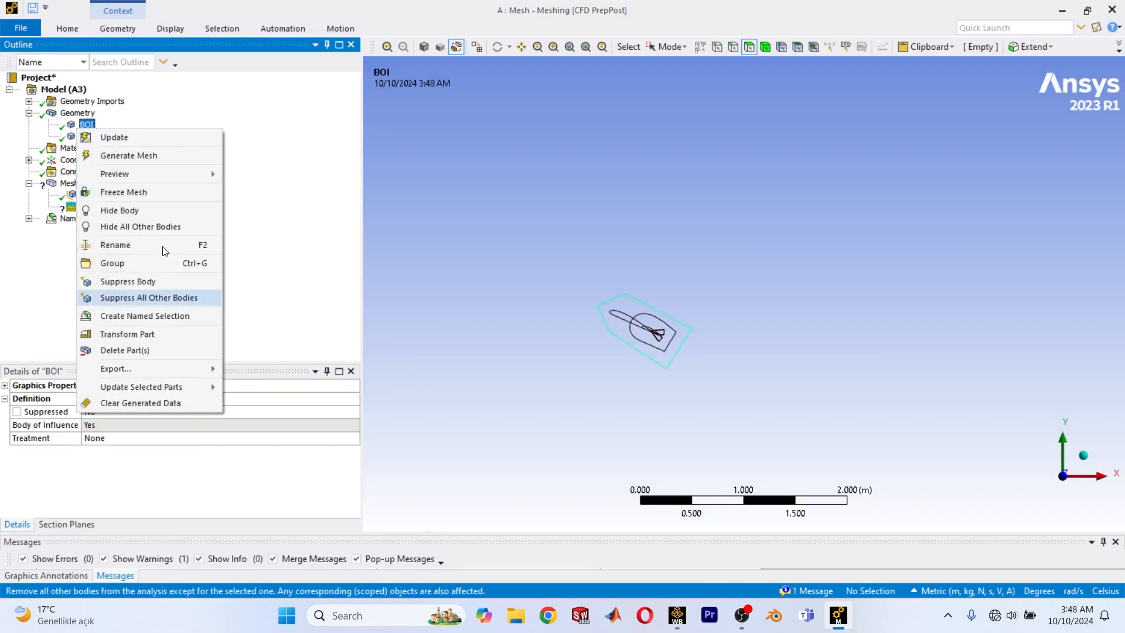
click(141, 213)
Assign the box-selected aircraft faces as the Inflation control's boundary and show the BOI body again.
click(95, 207)
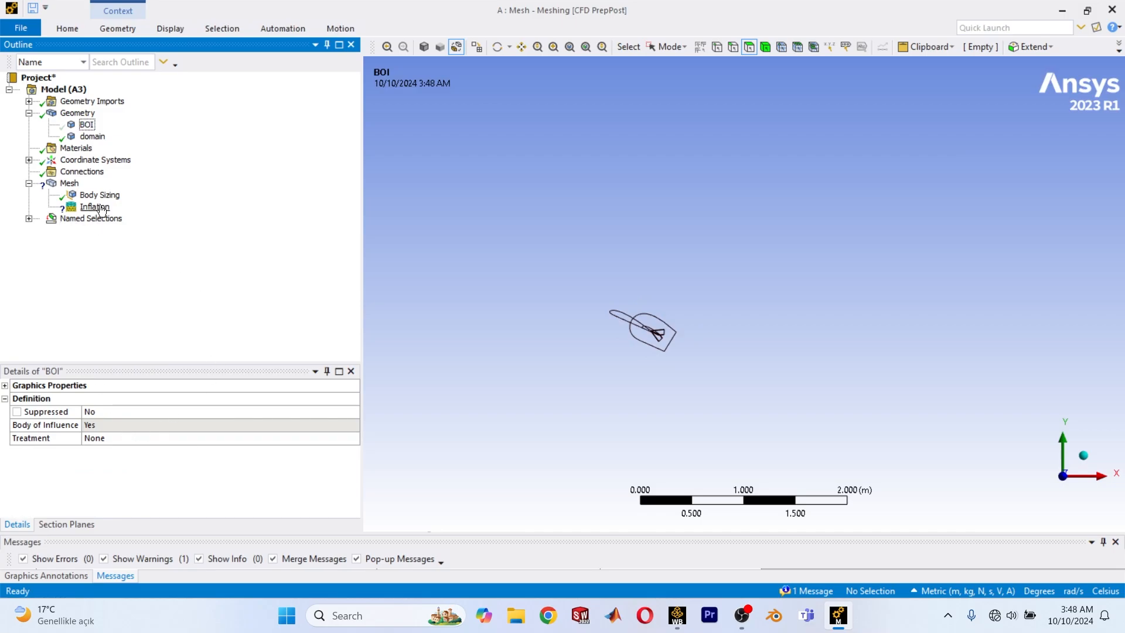
click(170, 466)
drag(782, 416, 501, 191)
click(170, 464)
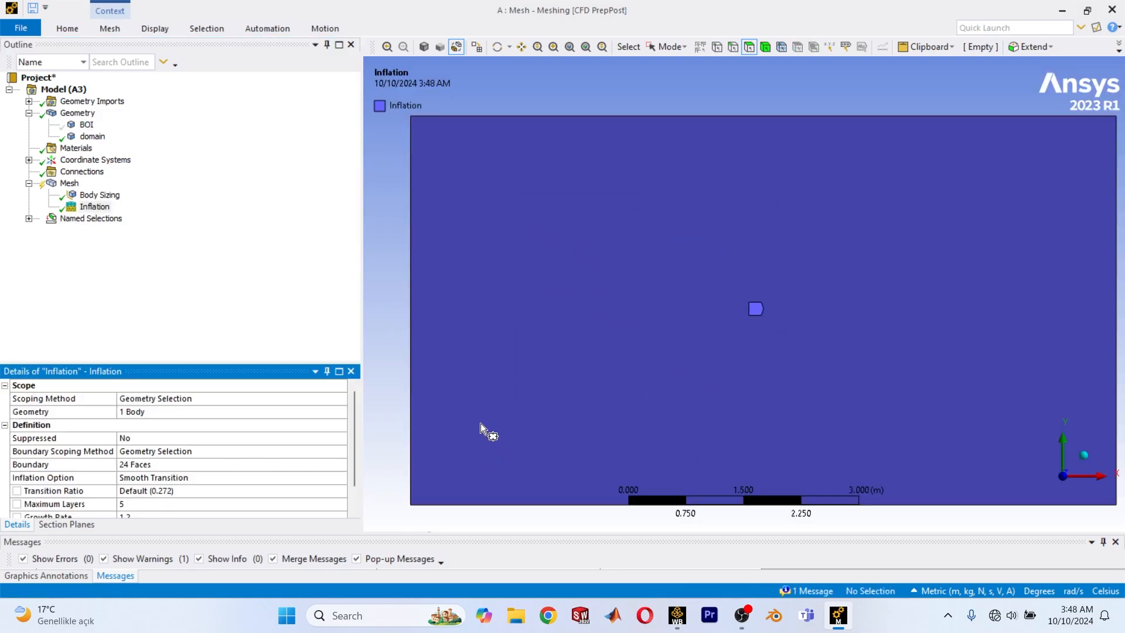
right_click(86, 124)
click(129, 204)
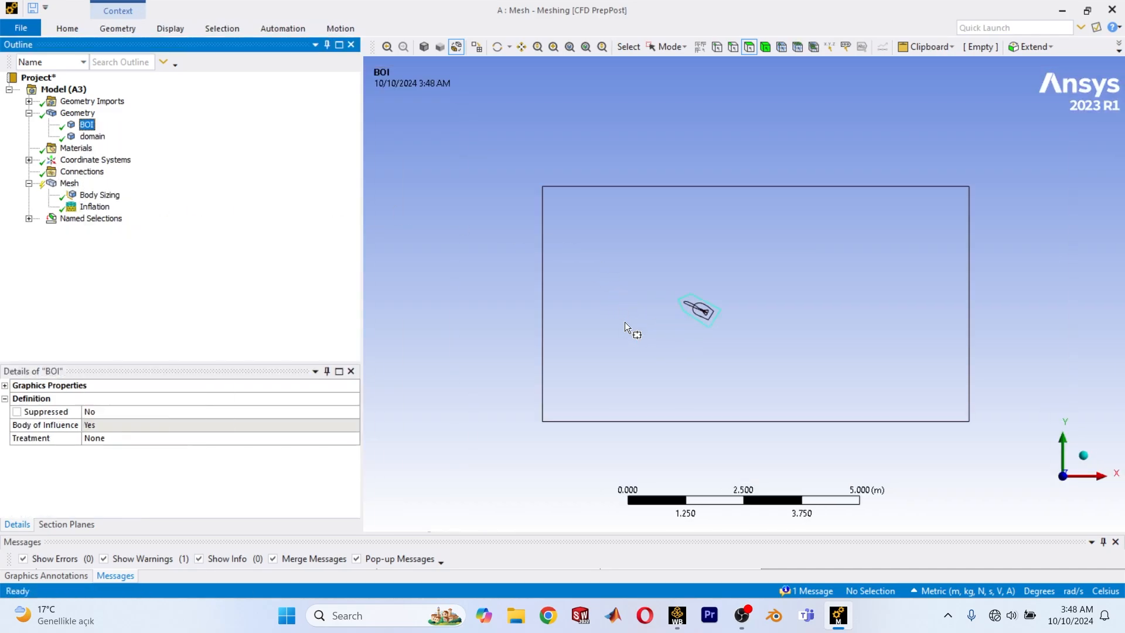
right_click(69, 183)
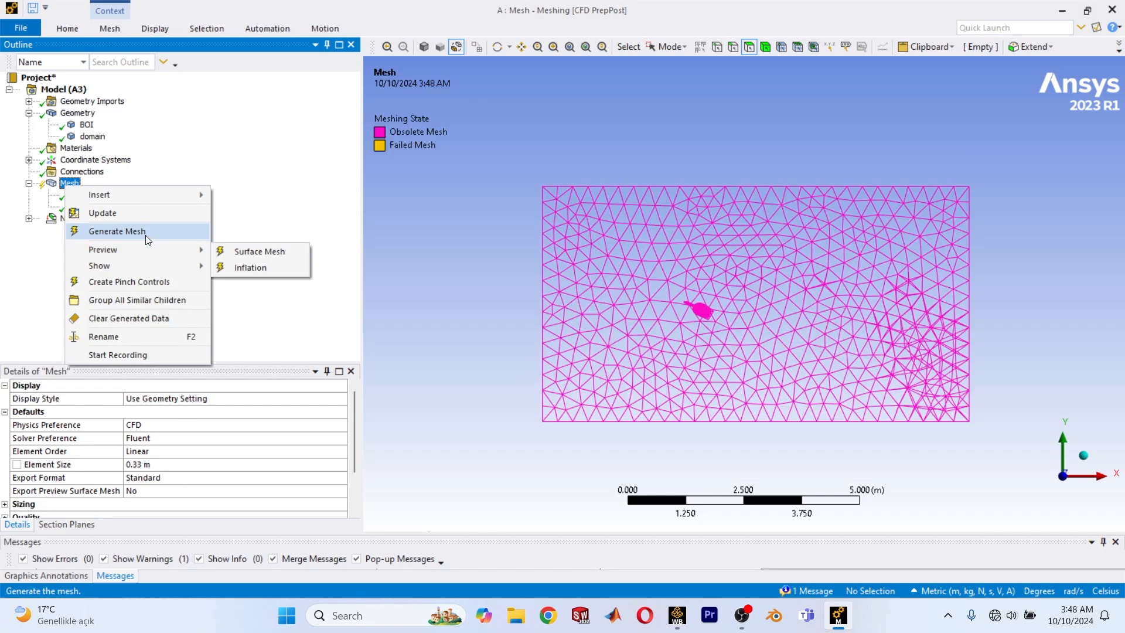
click(134, 222)
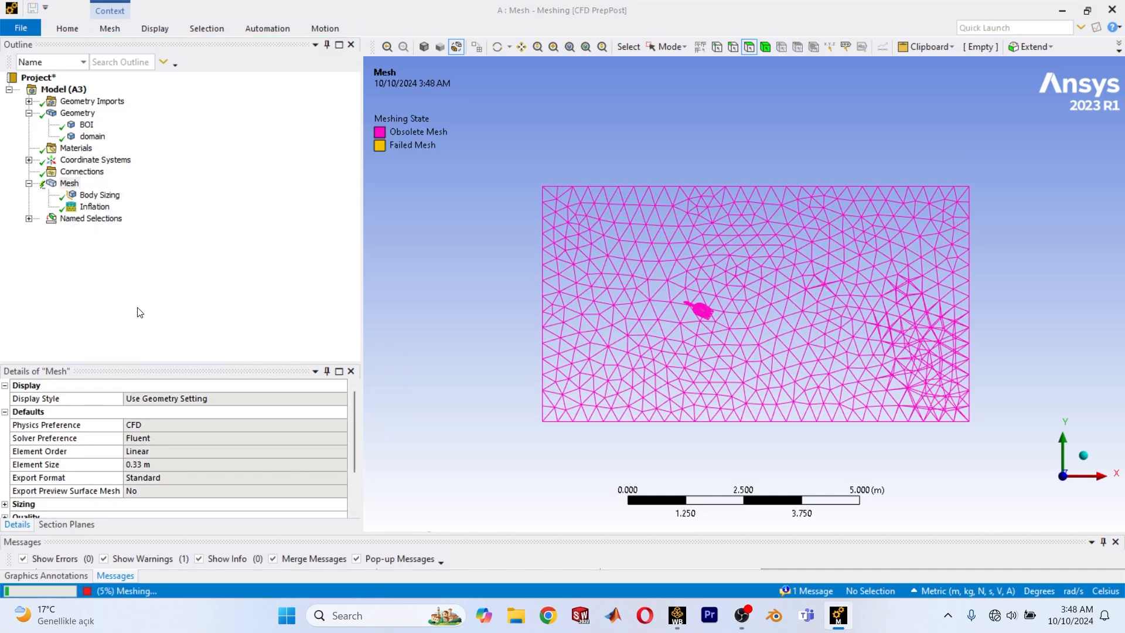
click(88, 591)
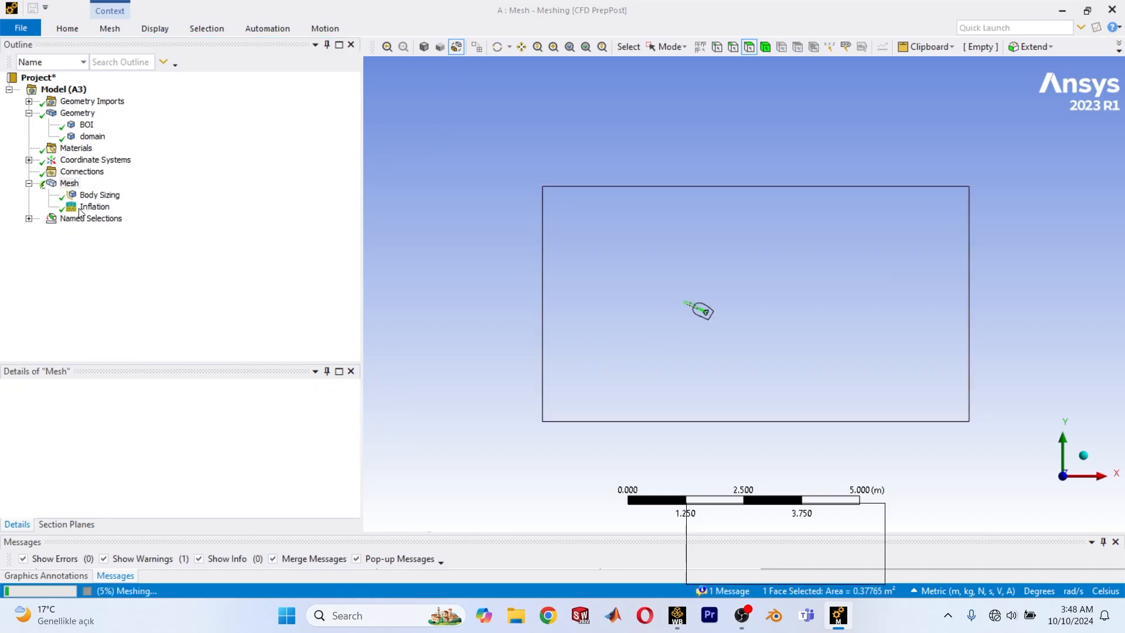
Set the Inflation control's maximum layers to 15.
scroll(158, 518, down, 1)
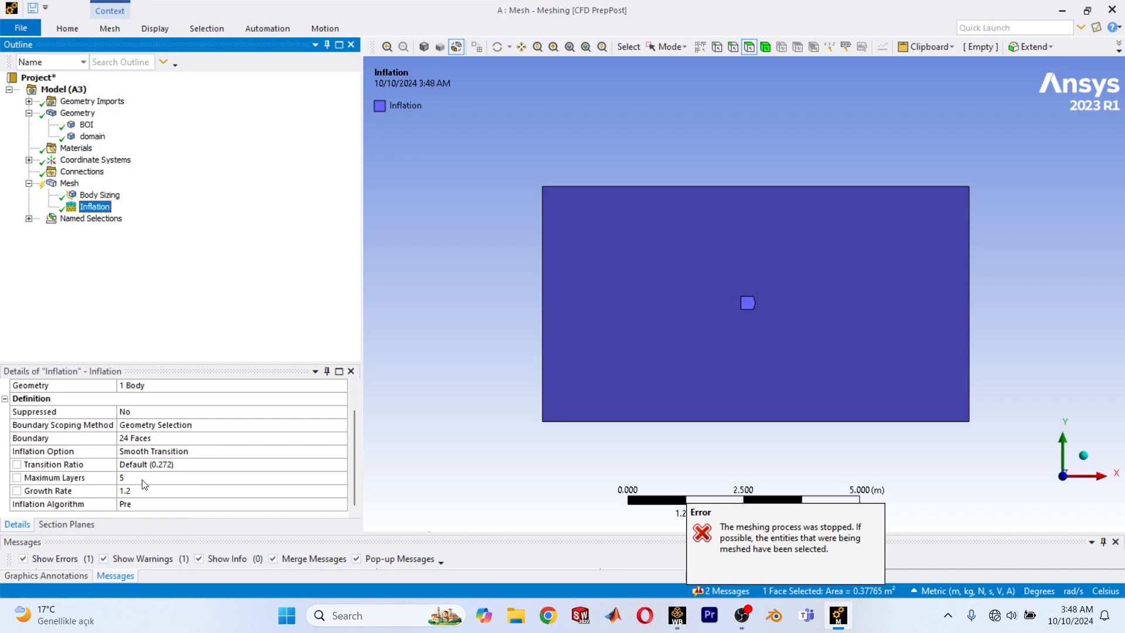
click(143, 478)
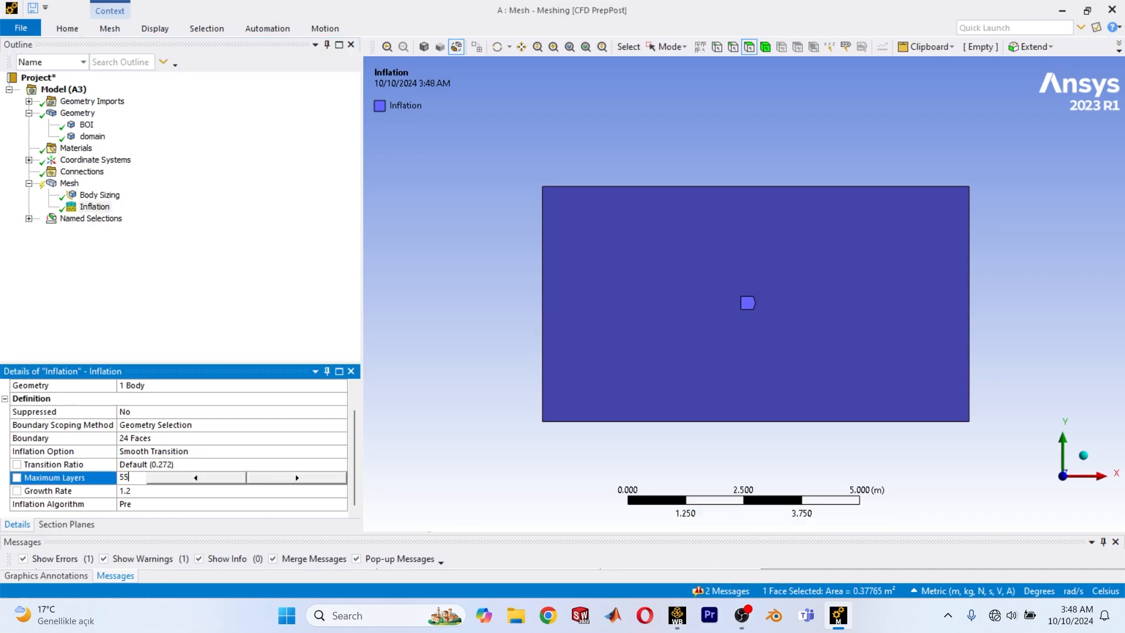
text(15)
key(Return)
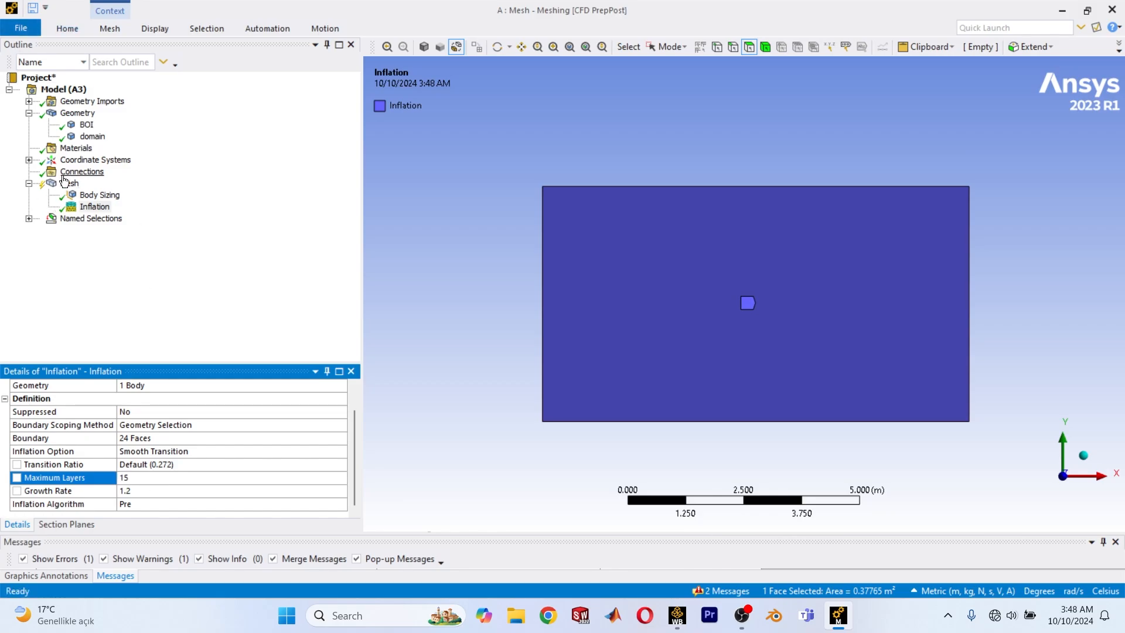
Generate the mesh of the flow domain with the body sizing and inflation controls.
right_click(68, 183)
click(112, 232)
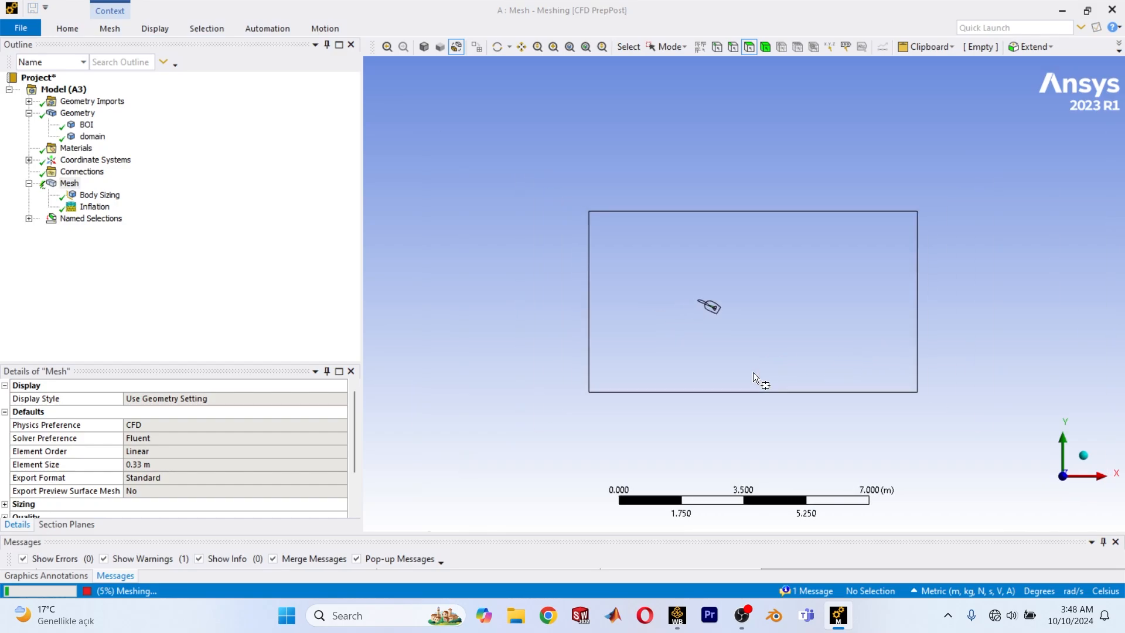
click(76, 185)
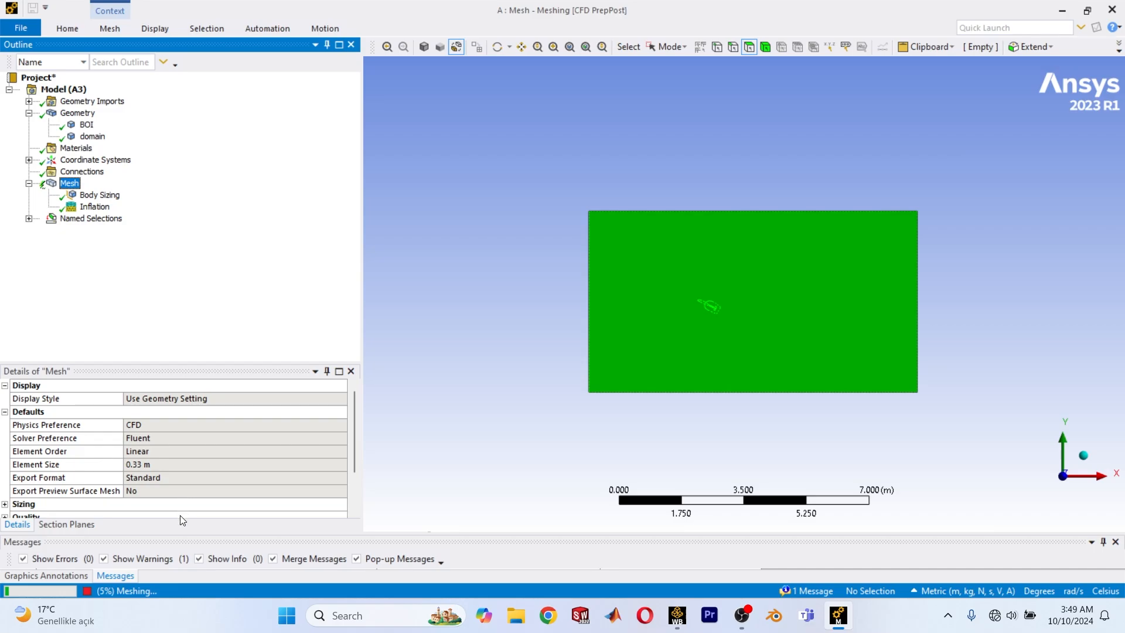
scroll(796, 318, up, 1)
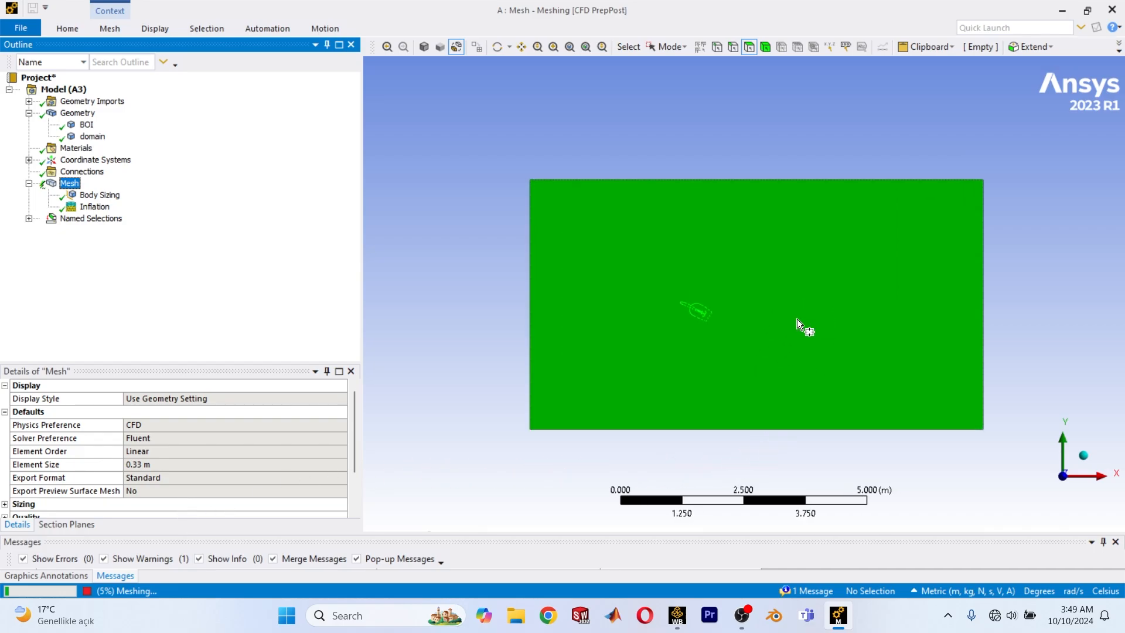
scroll(797, 318, up, 2)
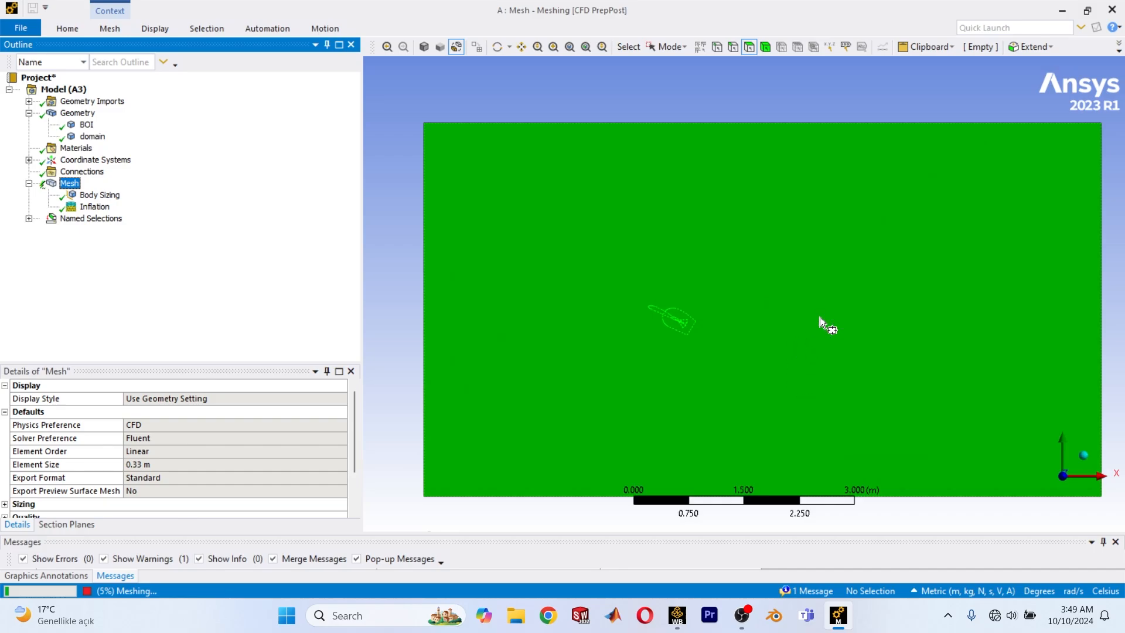
scroll(843, 366, down, 2)
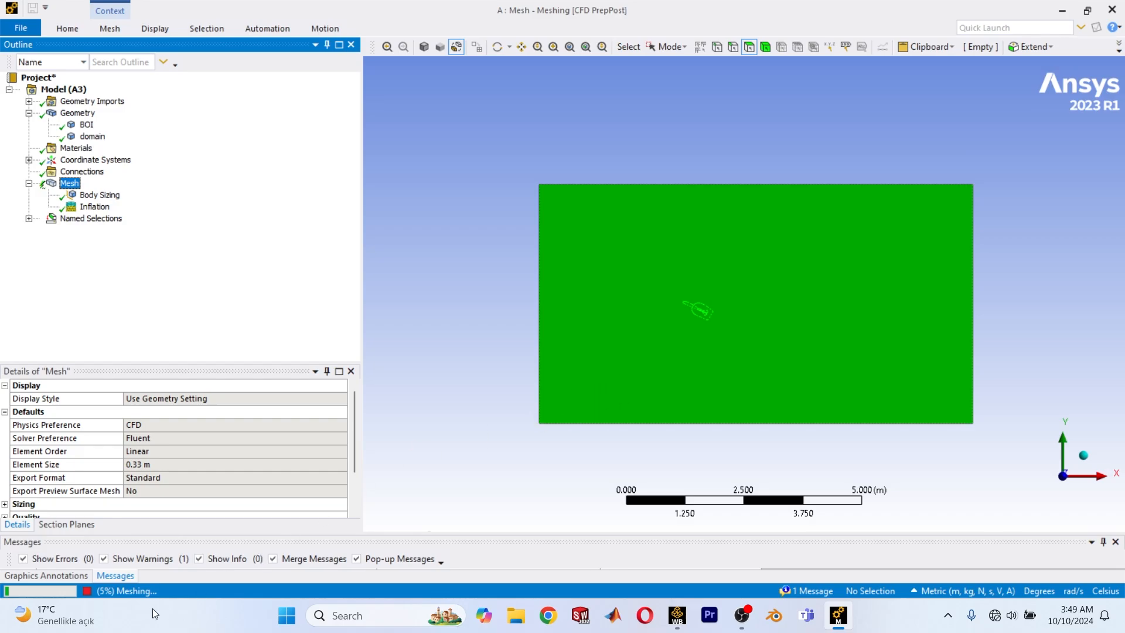
click(16, 592)
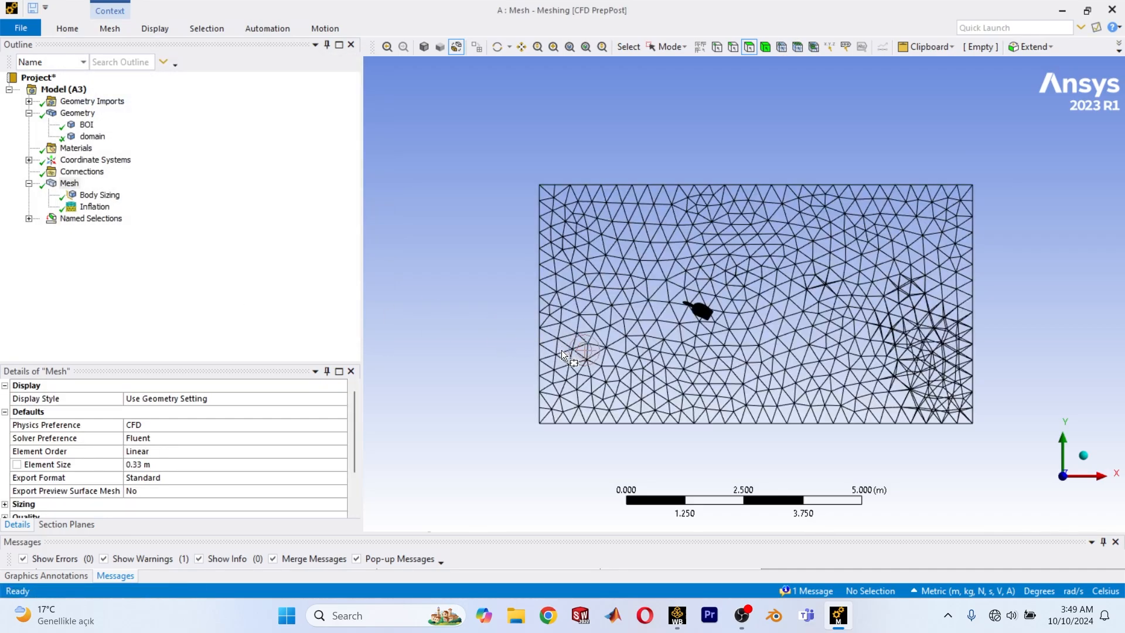
Turn on Section Plane1 to cut through the domain mesh at the aircraft.
scroll(561, 350, up, 5)
click(66, 524)
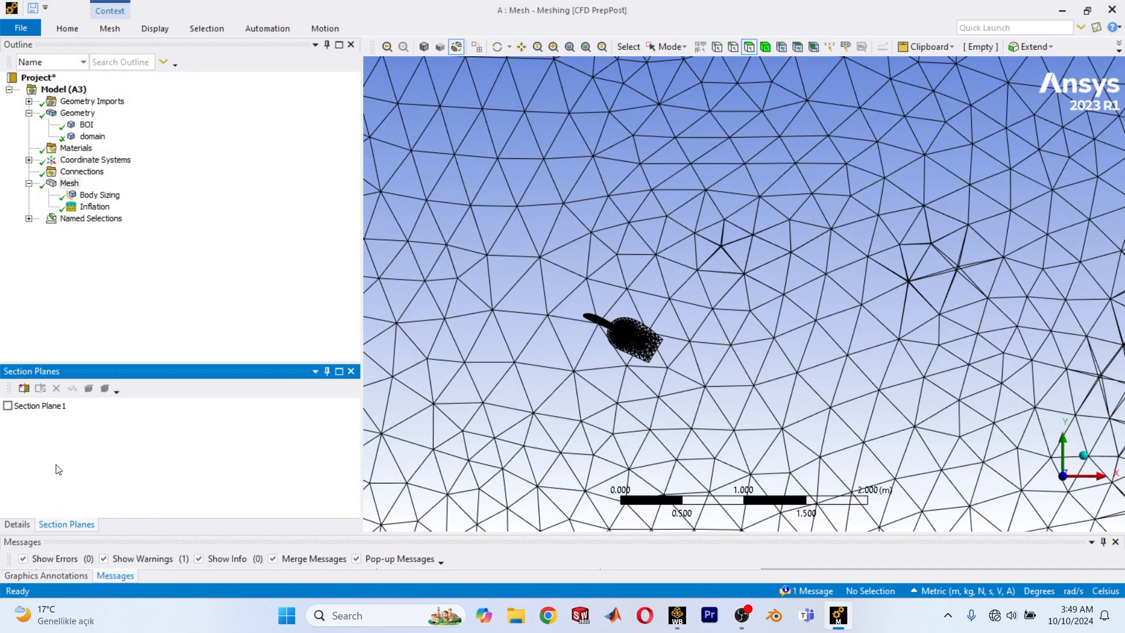
click(15, 408)
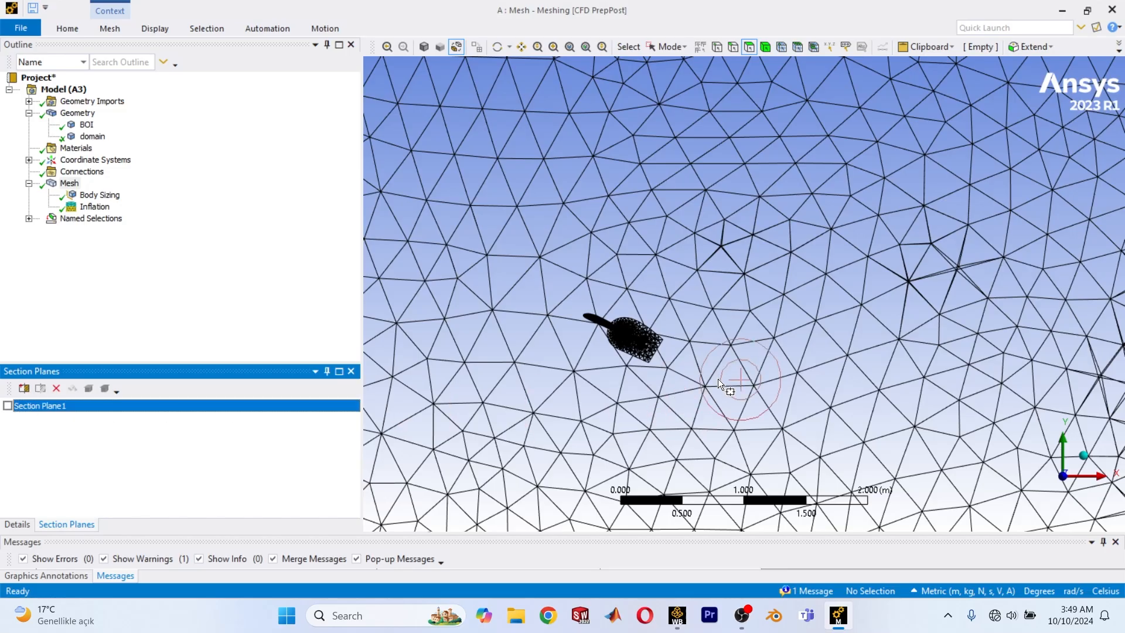
click(8, 406)
Examine the inflation layers and the refined mesh around the aircraft in the section cut from several angles.
middle_drag(527, 414, 806, 285)
scroll(806, 283, up, 6)
ctrl+middle_drag(835, 202, 656, 346)
scroll(656, 346, up, 3)
scroll(656, 347, up, 5)
ctrl+middle_drag(673, 391, 839, 303)
scroll(838, 302, up, 3)
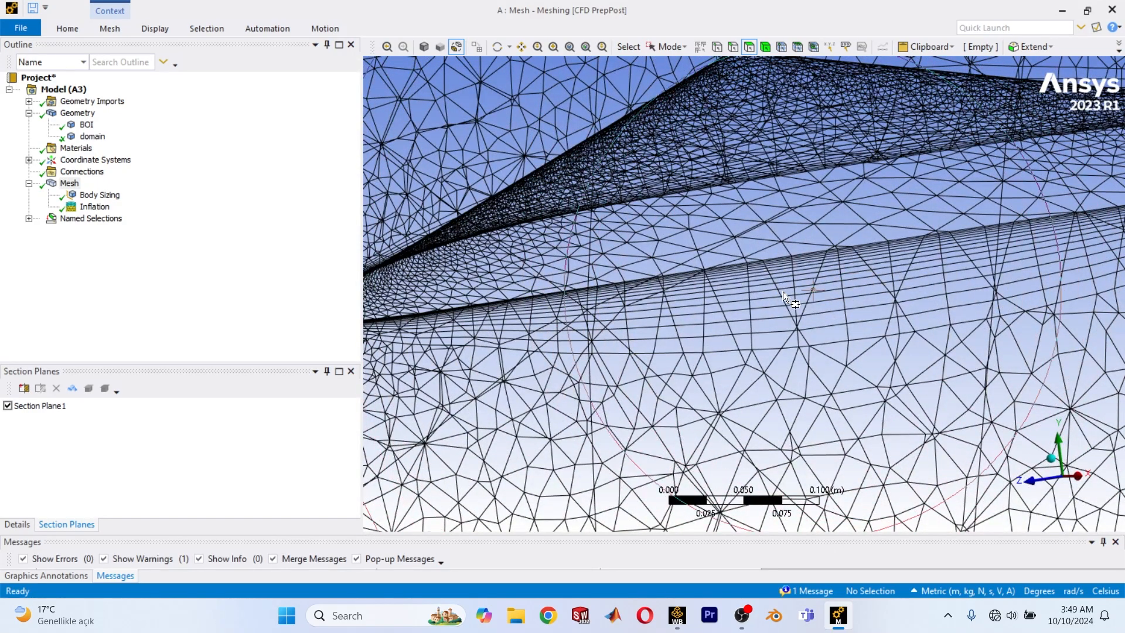
scroll(782, 291, down, 1)
ctrl+middle_drag(910, 243, 663, 320)
scroll(781, 277, down, 2)
ctrl+middle_drag(800, 255, 713, 297)
ctrl+middle_drag(427, 310, 712, 297)
scroll(686, 297, up, 2)
scroll(687, 296, down, 2)
scroll(712, 299, down, 3)
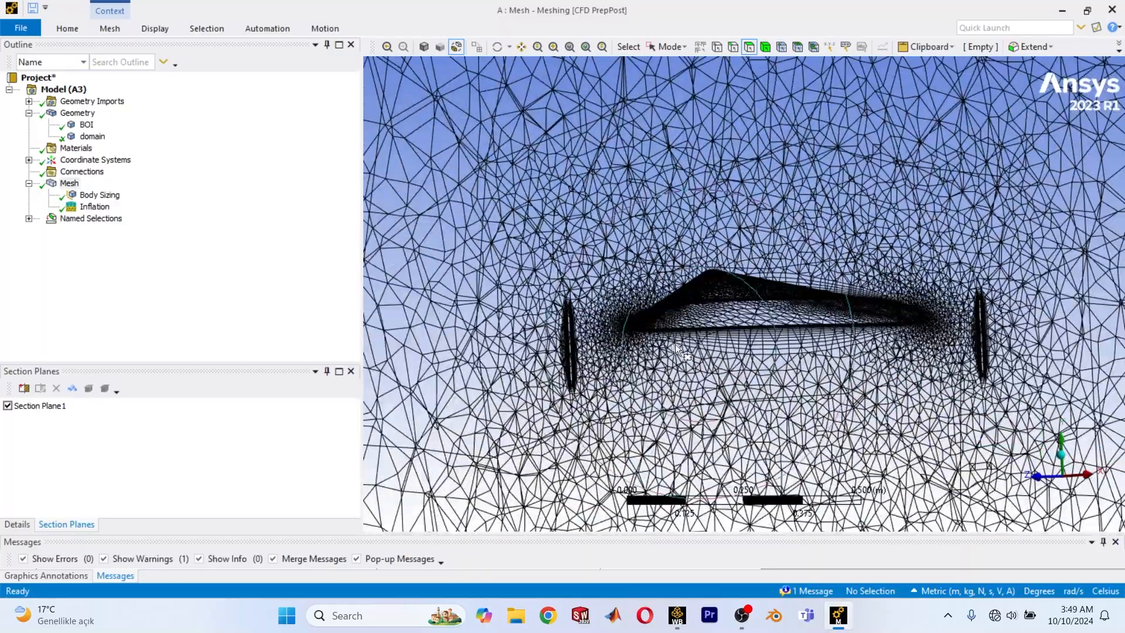
Turn off Section Plane1 and look over the whole domain mesh in an isometric view.
click(8, 406)
scroll(721, 314, down, 5)
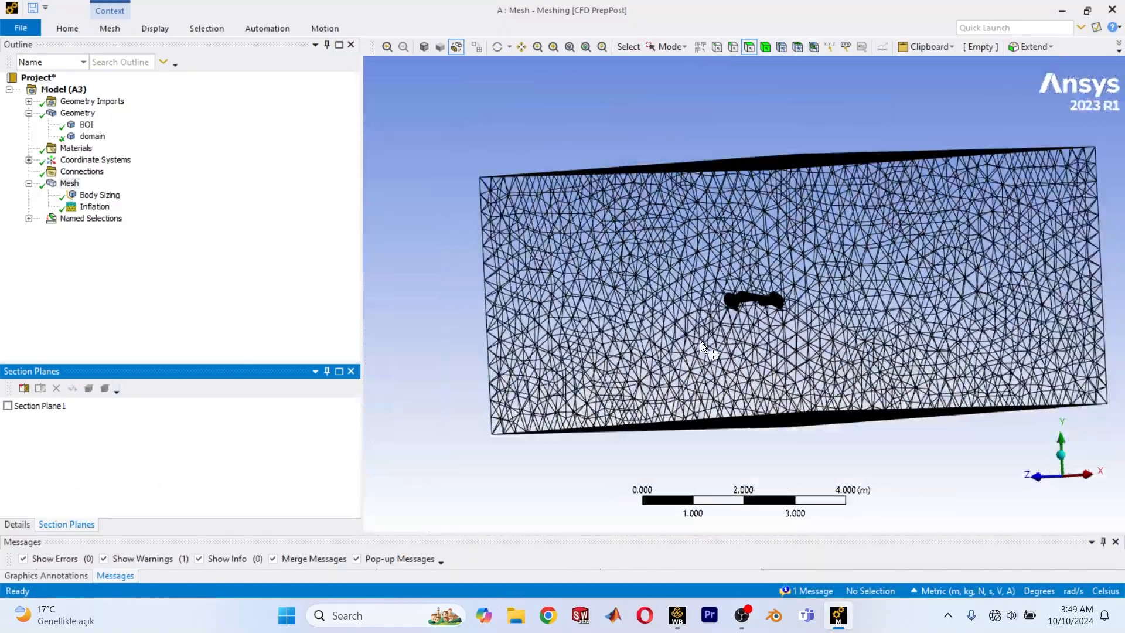
middle_drag(700, 342, 1123, 442)
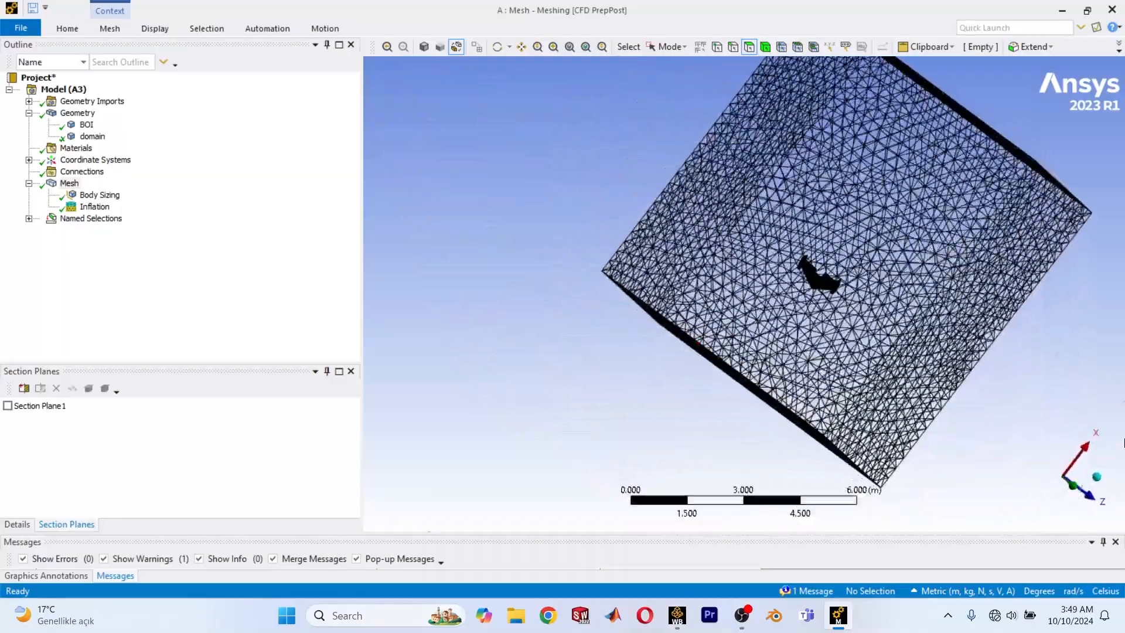
click(1096, 475)
scroll(838, 388, up, 2)
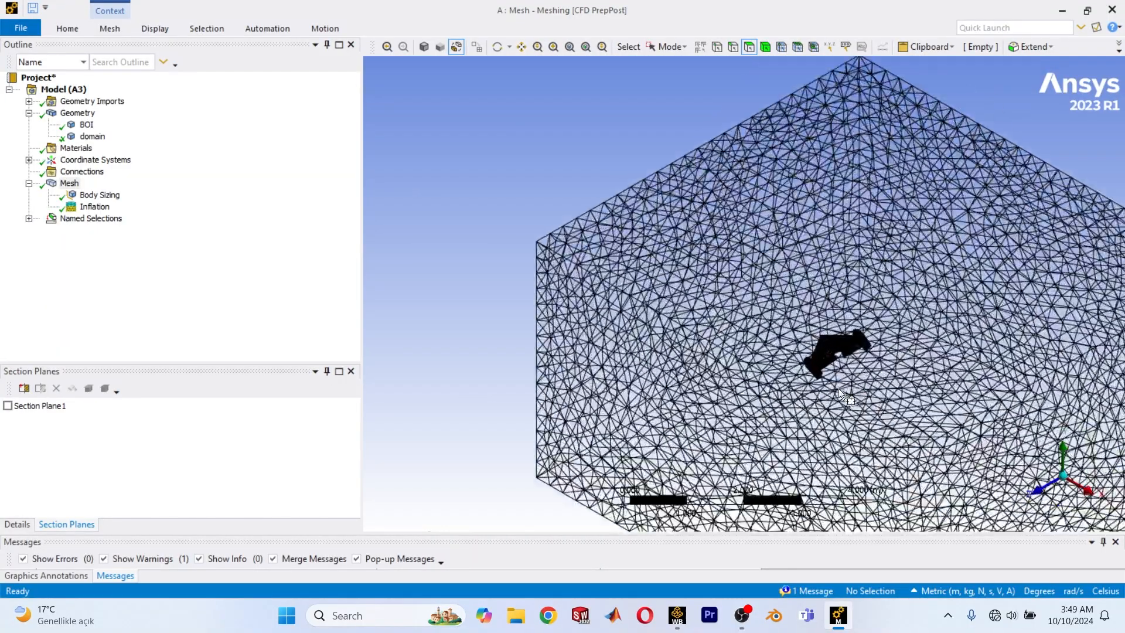
scroll(838, 389, down, 2)
Close the mesh editor, return to the Workbench project schematic and update the Fluent Setup's upstream components.
click(1112, 10)
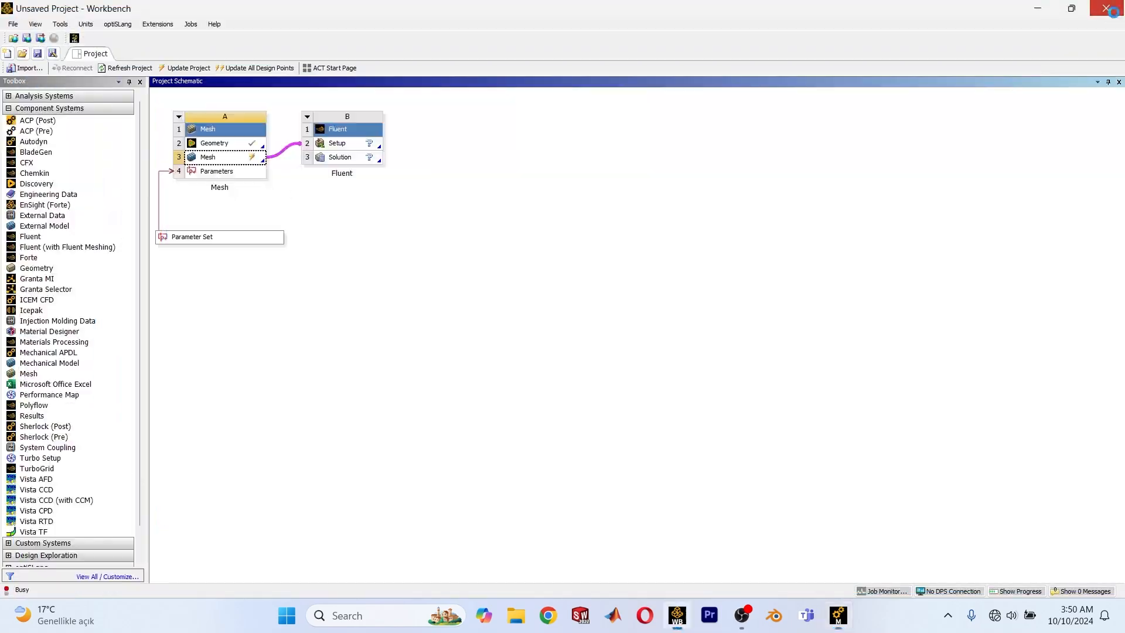
click(1113, 10)
click(663, 263)
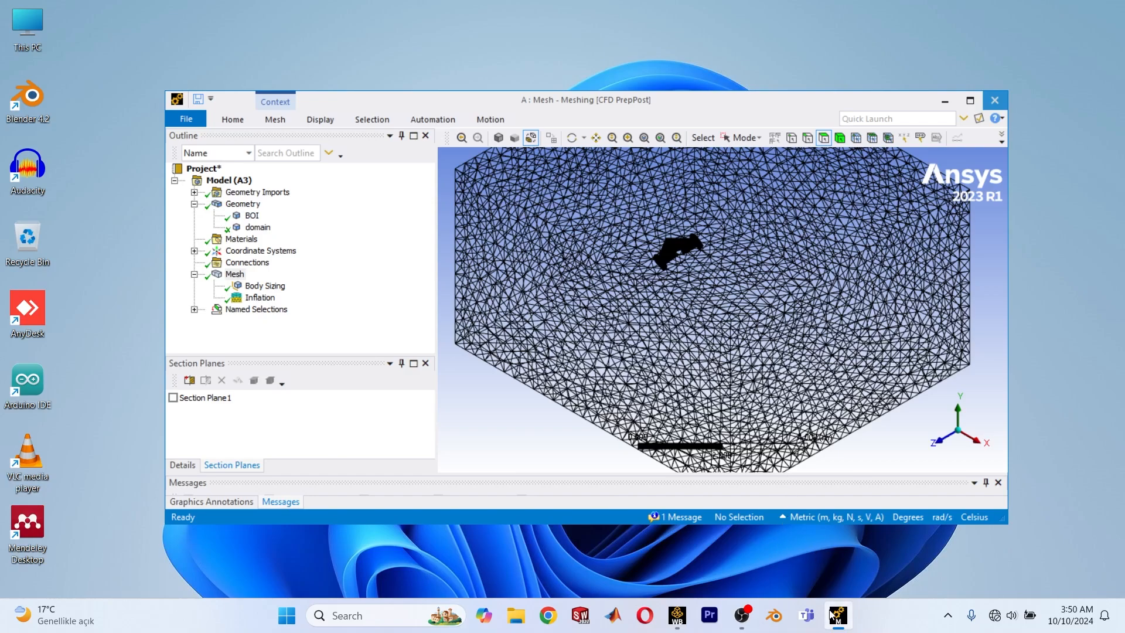
click(676, 615)
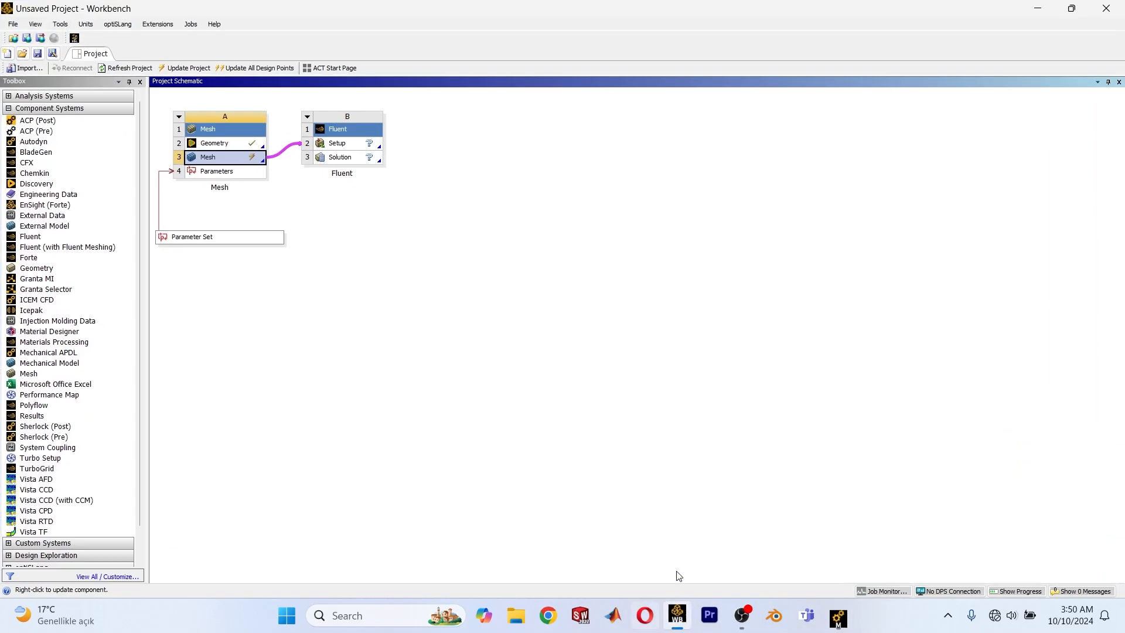
click(507, 412)
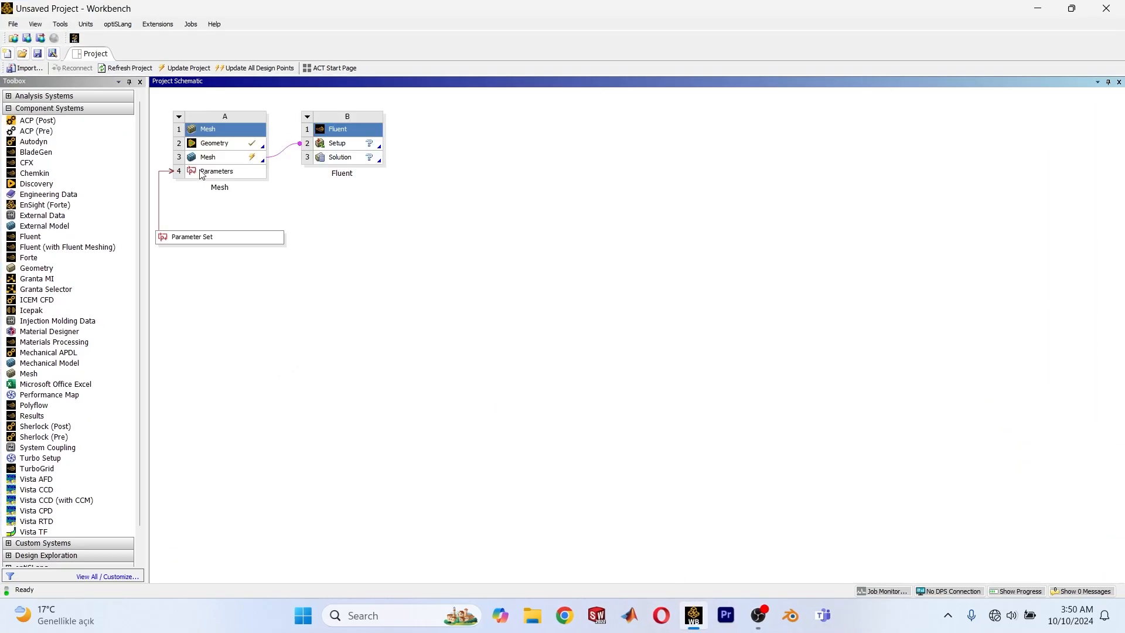
right_click(342, 144)
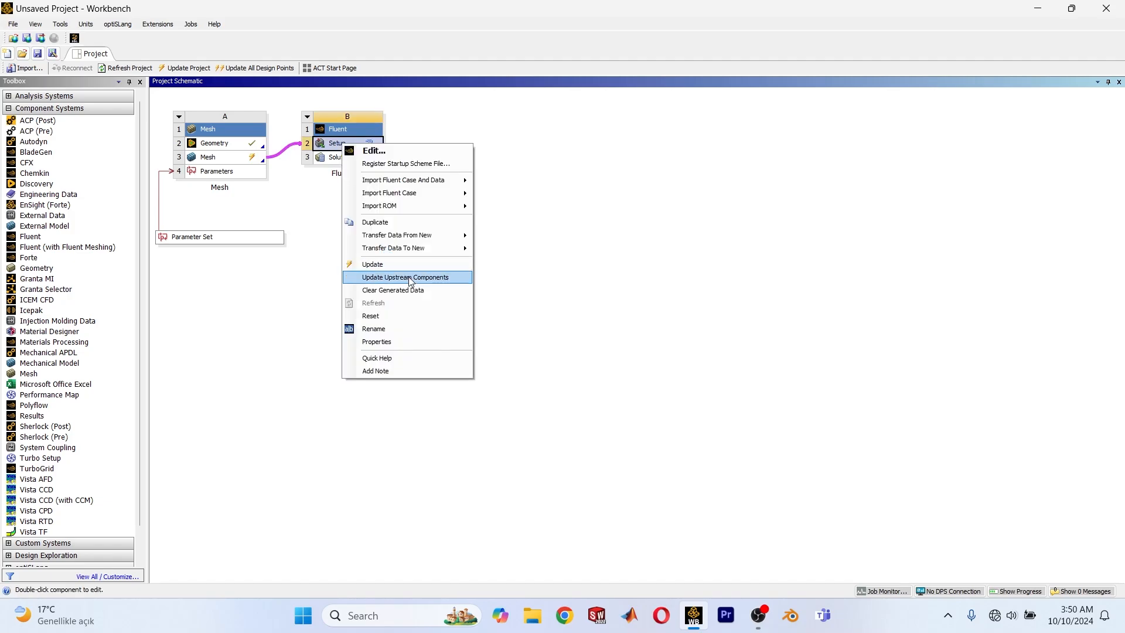
click(451, 278)
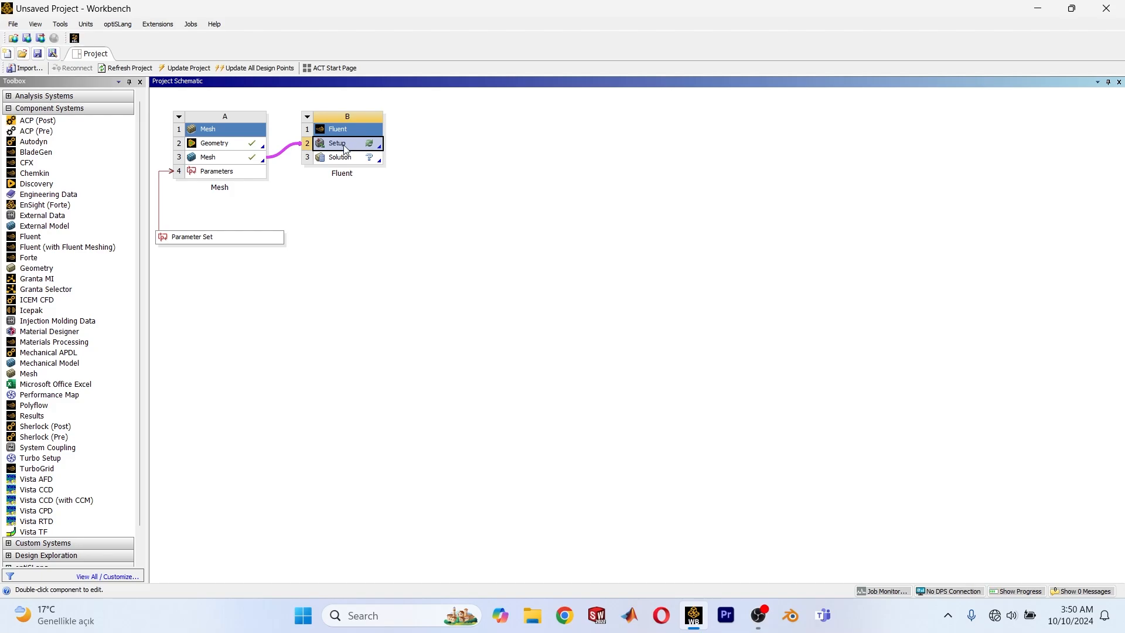
Open the Fluent Setup in 3D double precision with 8 solver processes and maximize the Fluent window.
right_click(345, 148)
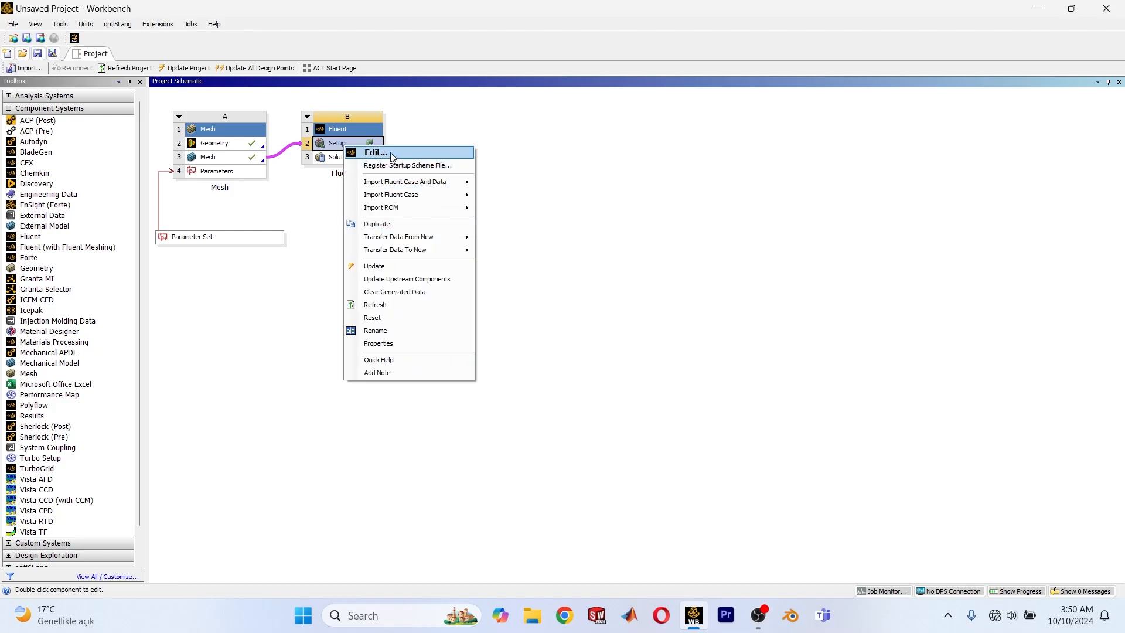
click(392, 154)
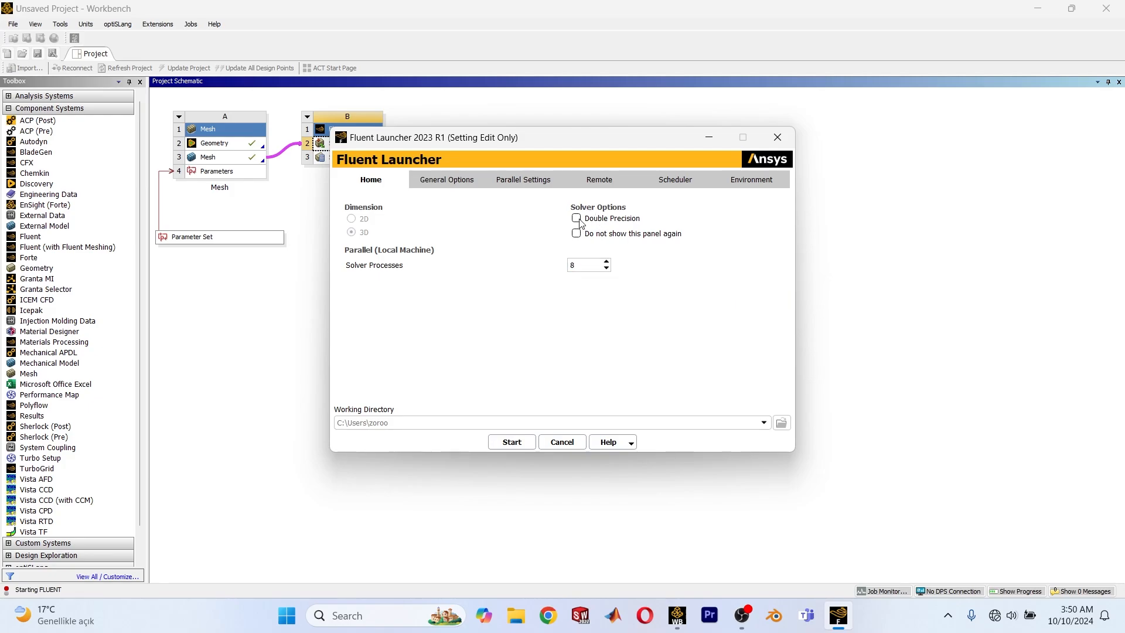
click(512, 442)
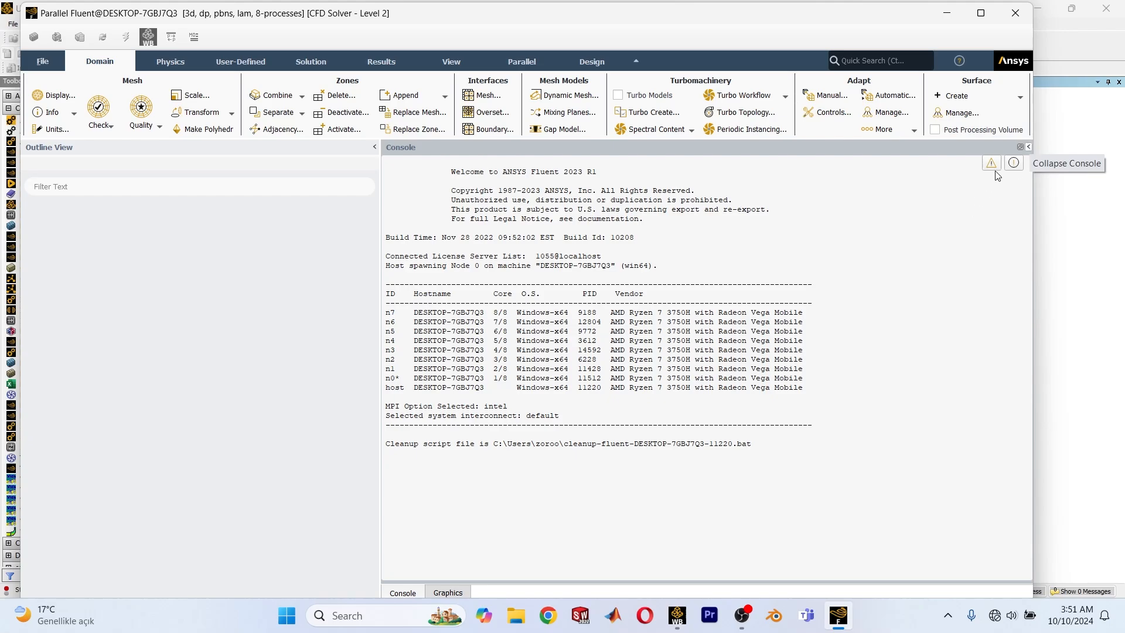
click(980, 14)
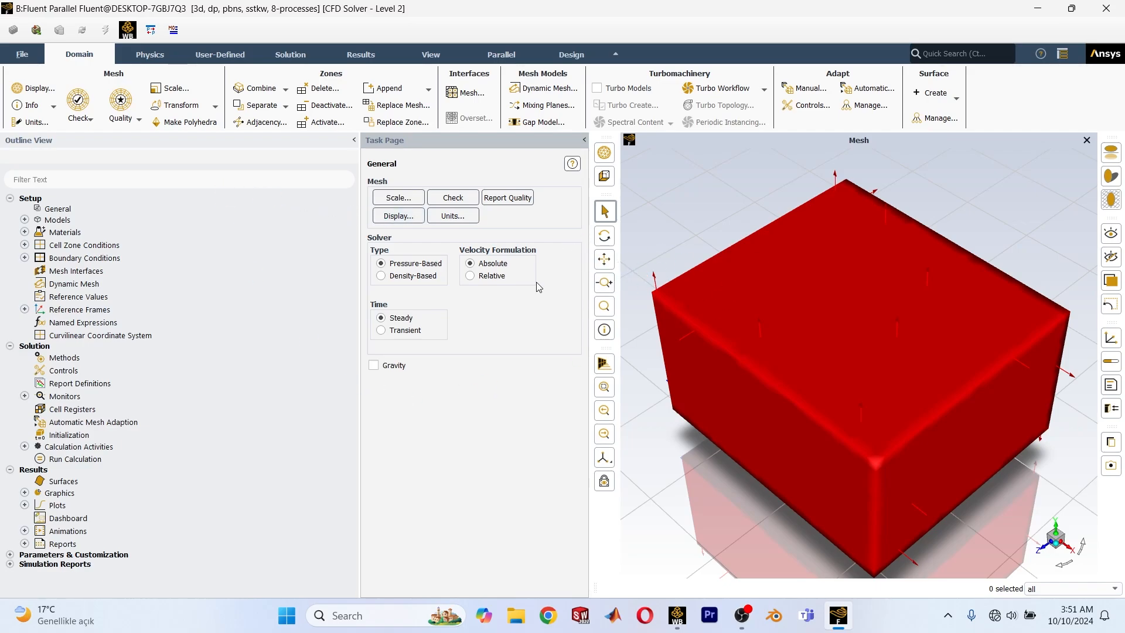
Display only the wall-domain surface of the mesh, with the inlet and outlet surfaces left out.
click(397, 216)
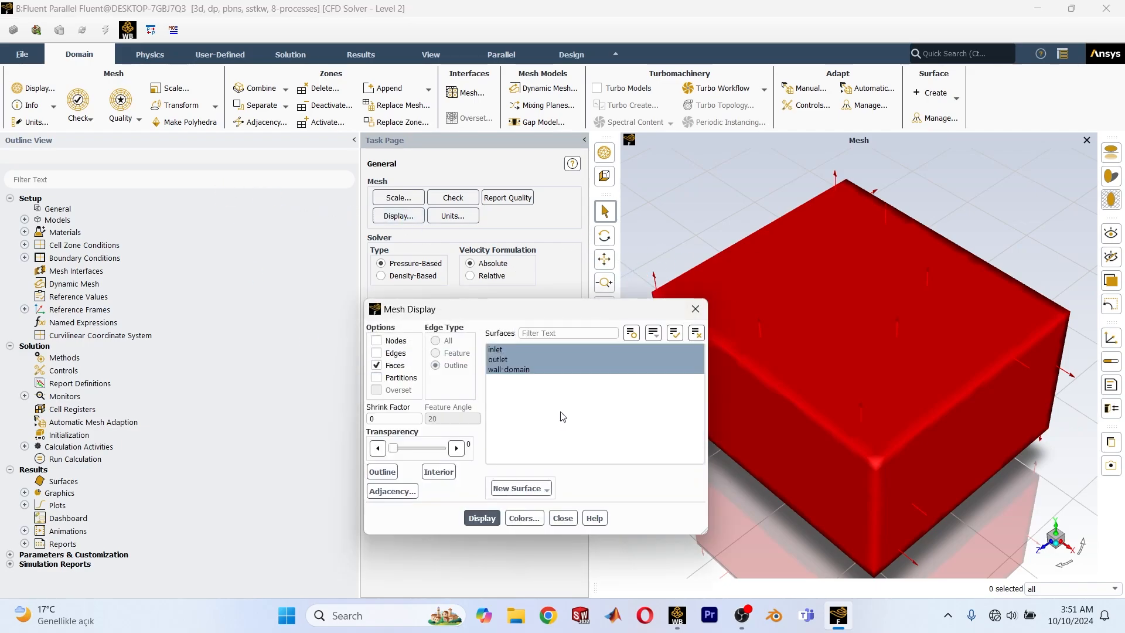
click(696, 333)
click(508, 370)
click(482, 518)
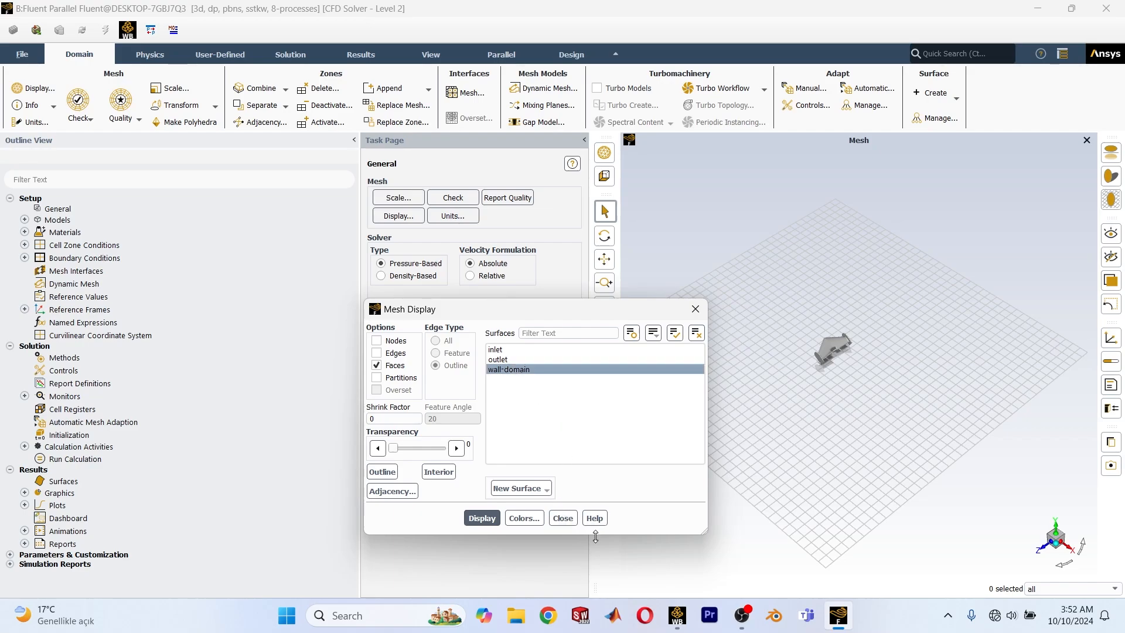
click(493, 520)
click(562, 519)
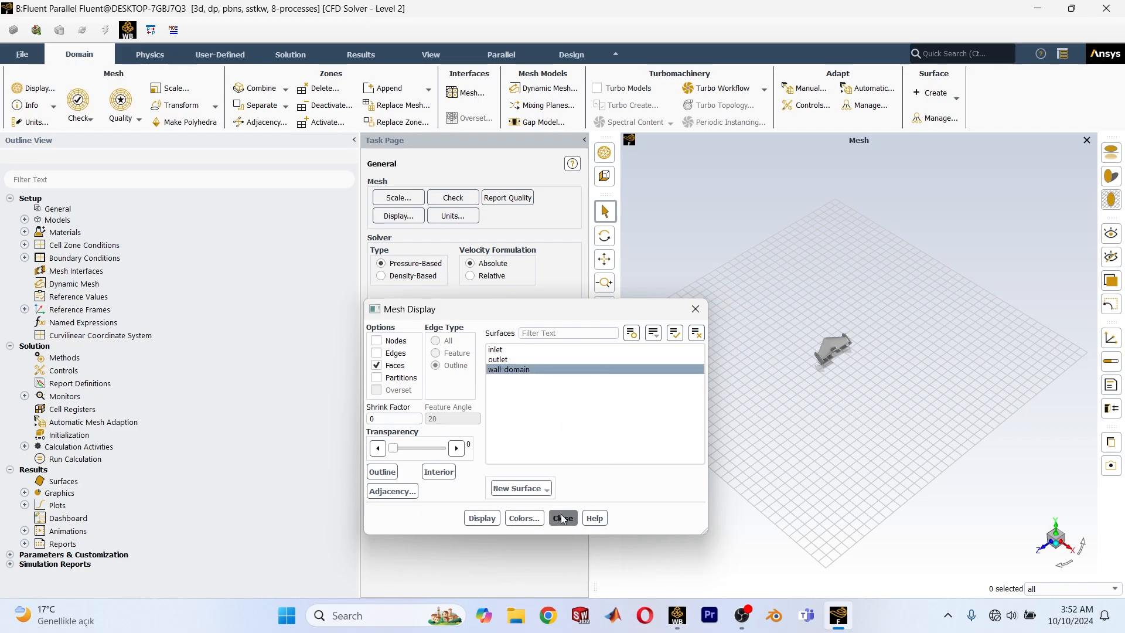
Examine the displayed aircraft surface up close from several sides, including the wing's rear edge and the side plates.
middle_drag(820, 362, 848, 353)
scroll(849, 352, down, 4)
scroll(837, 357, up, 10)
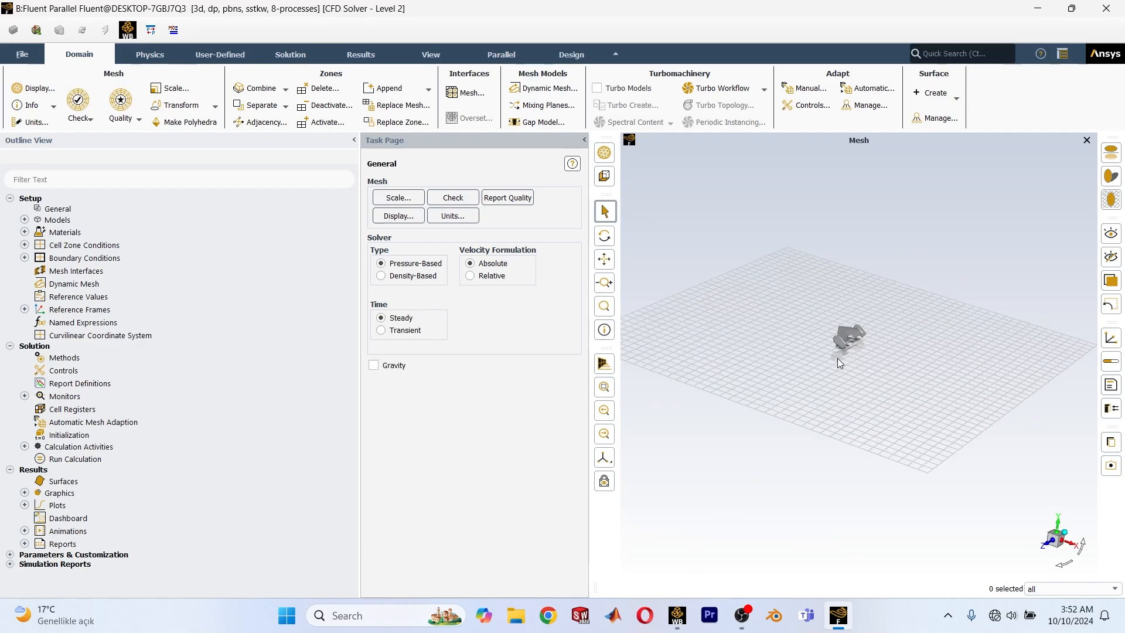
scroll(868, 287, up, 3)
mouse_move(793, 398)
middle_down()
mouse_move(881, 374)
mouse_move(853, 412)
mouse_move(796, 416)
middle_up()
scroll(795, 415, down, 4)
scroll(803, 375, up, 6)
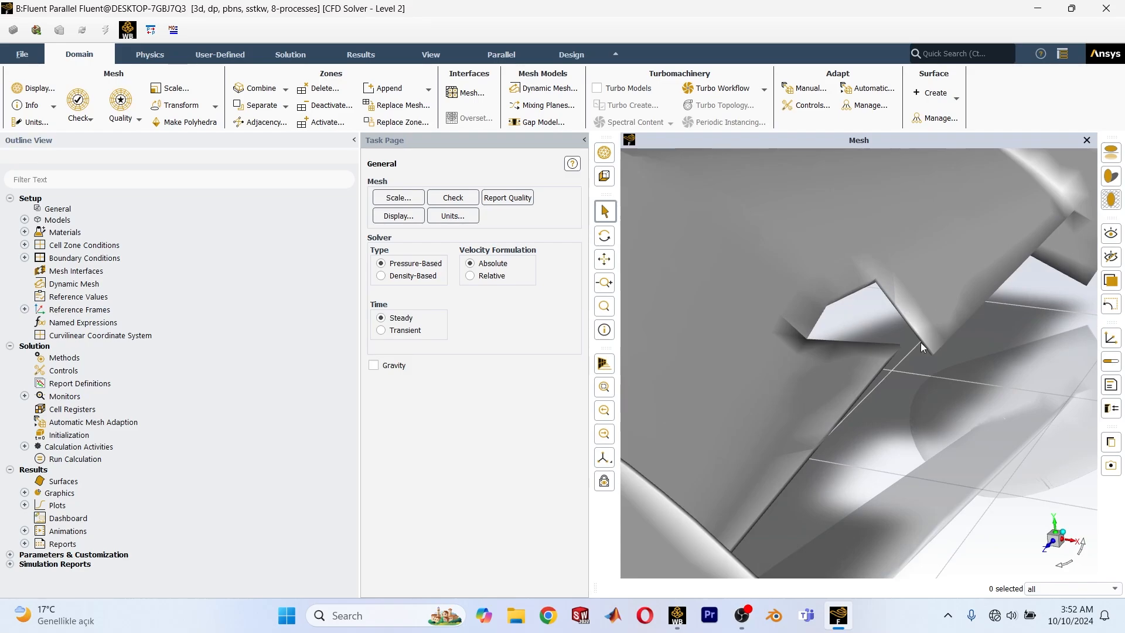
middle_drag(920, 343, 940, 427)
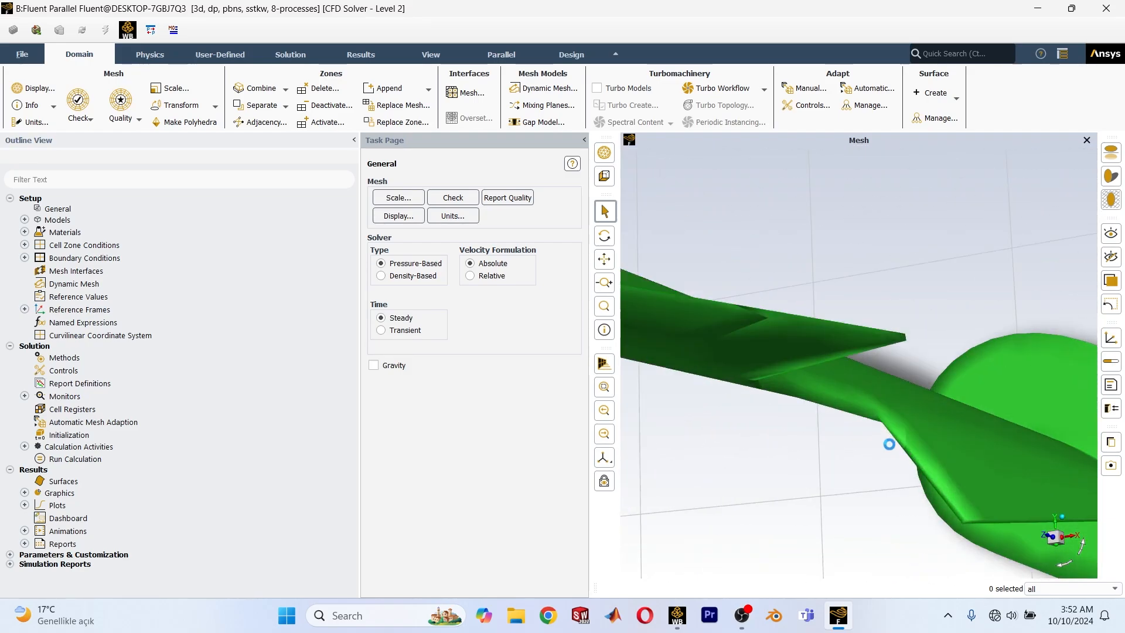
scroll(888, 444, down, 4)
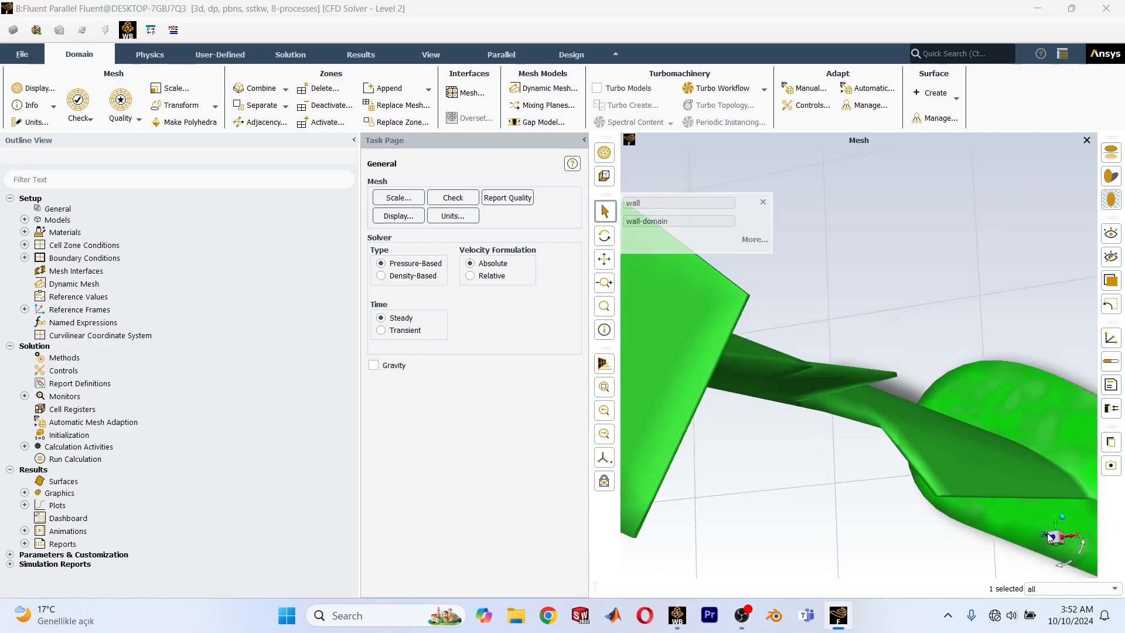
scroll(827, 413, up, 4)
scroll(850, 417, down, 5)
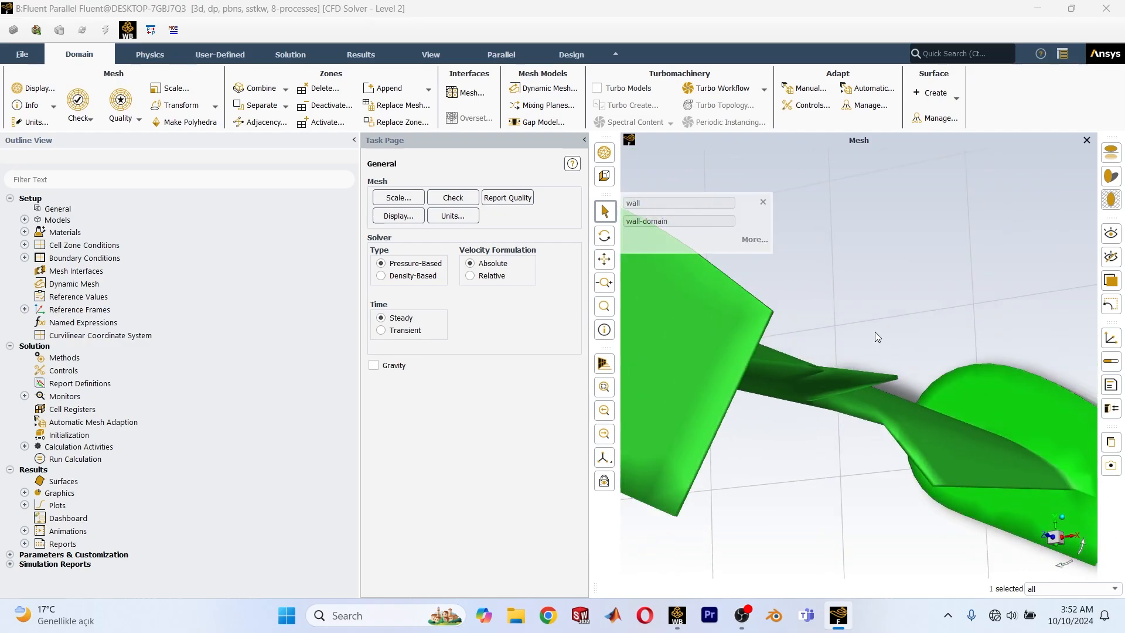
middle_drag(926, 376, 907, 303)
scroll(907, 303, down, 6)
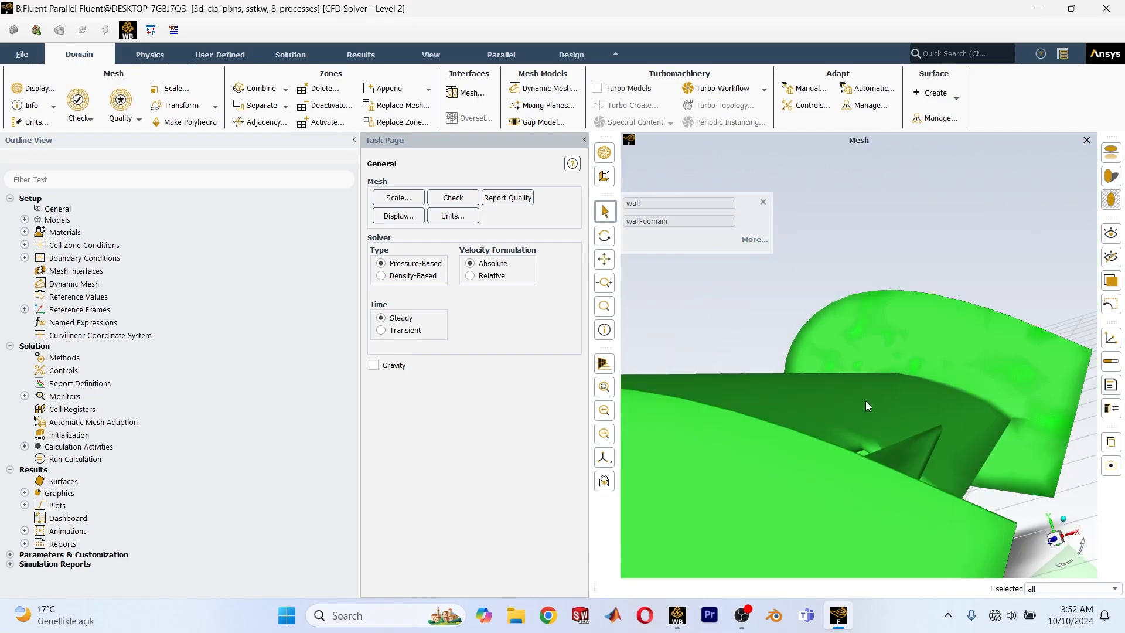
click(764, 209)
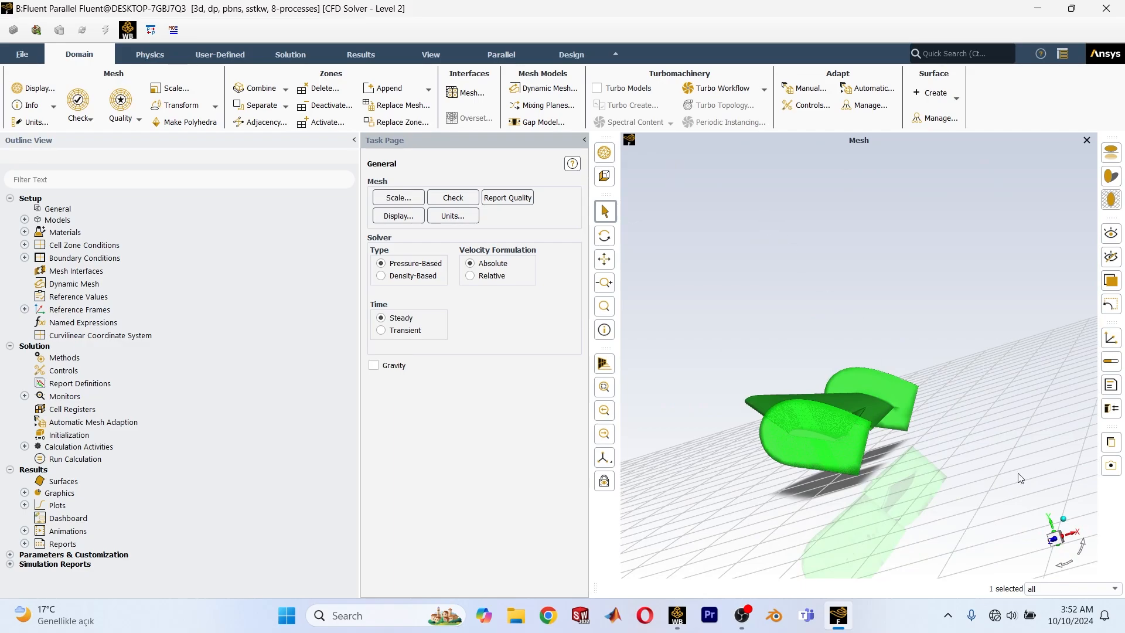
Orient the view to the XY plane to look at the aircraft from the side.
click(1049, 548)
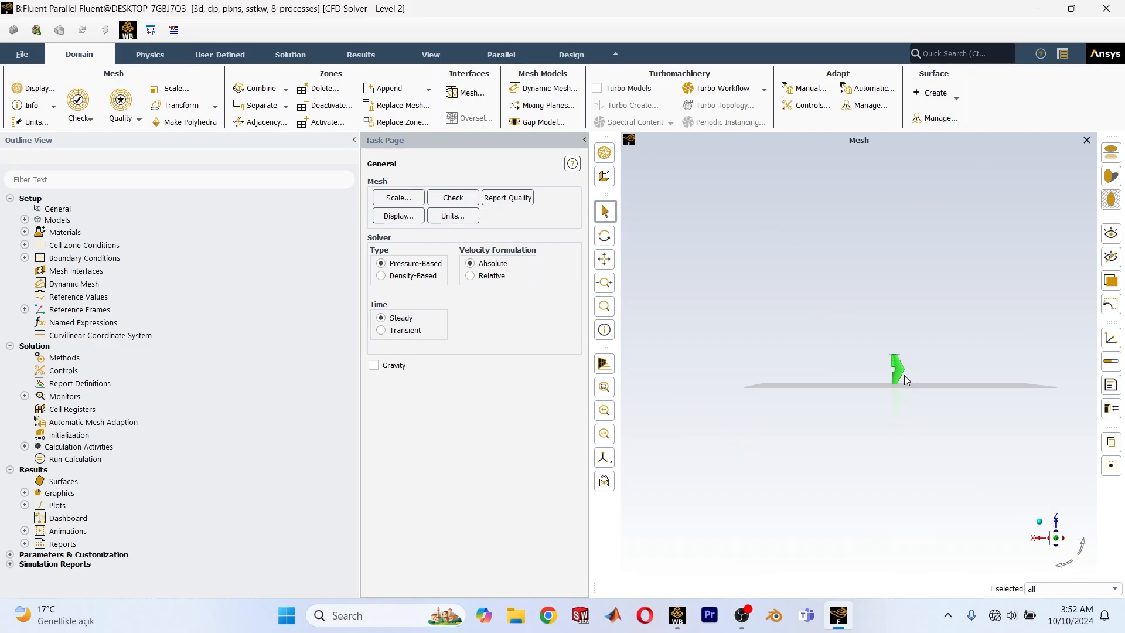
scroll(864, 415, up, 5)
middle_drag(864, 415, 1070, 567)
click(1056, 545)
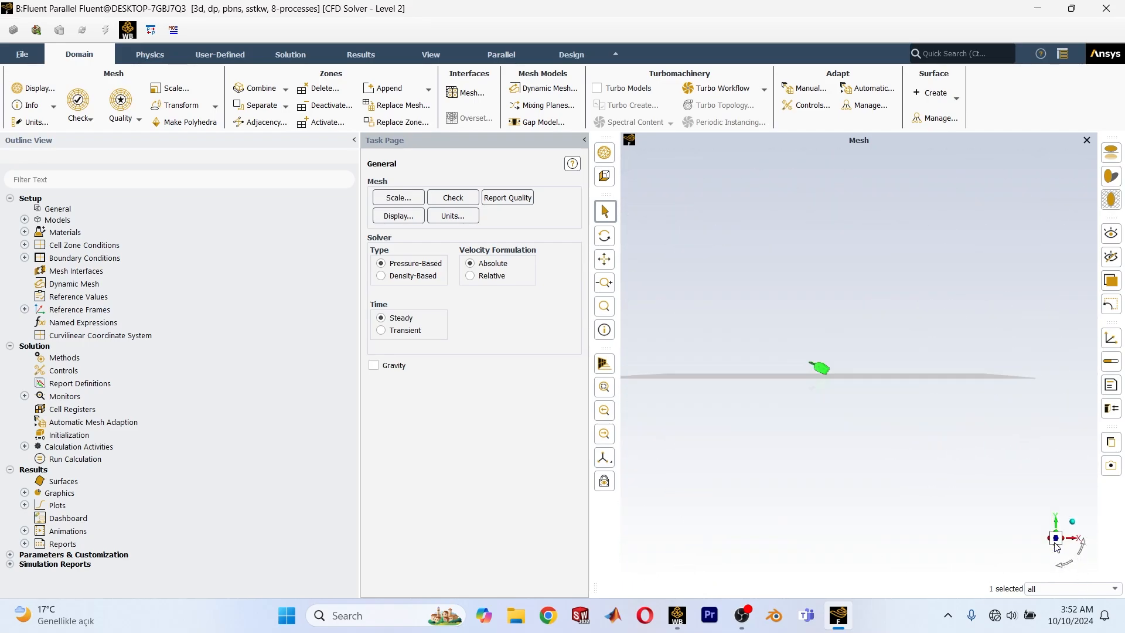
Review the viscous turbulence model settings and the fluid cell zone in the simulation setup.
middle_drag(740, 400, 679, 434)
click(25, 221)
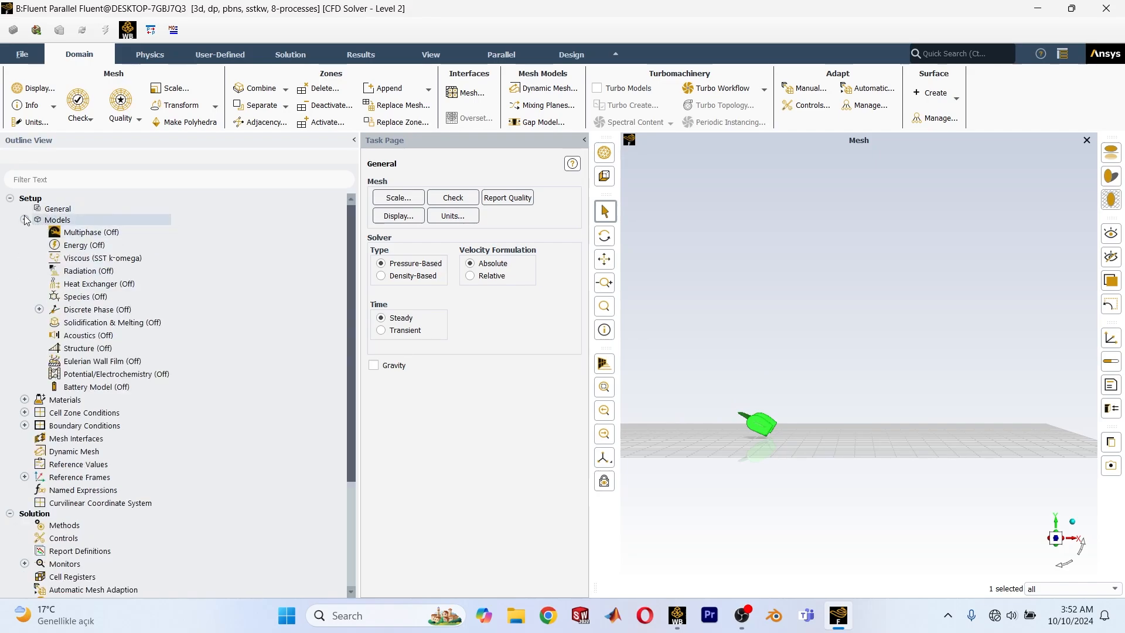
click(27, 223)
click(27, 223)
click(106, 262)
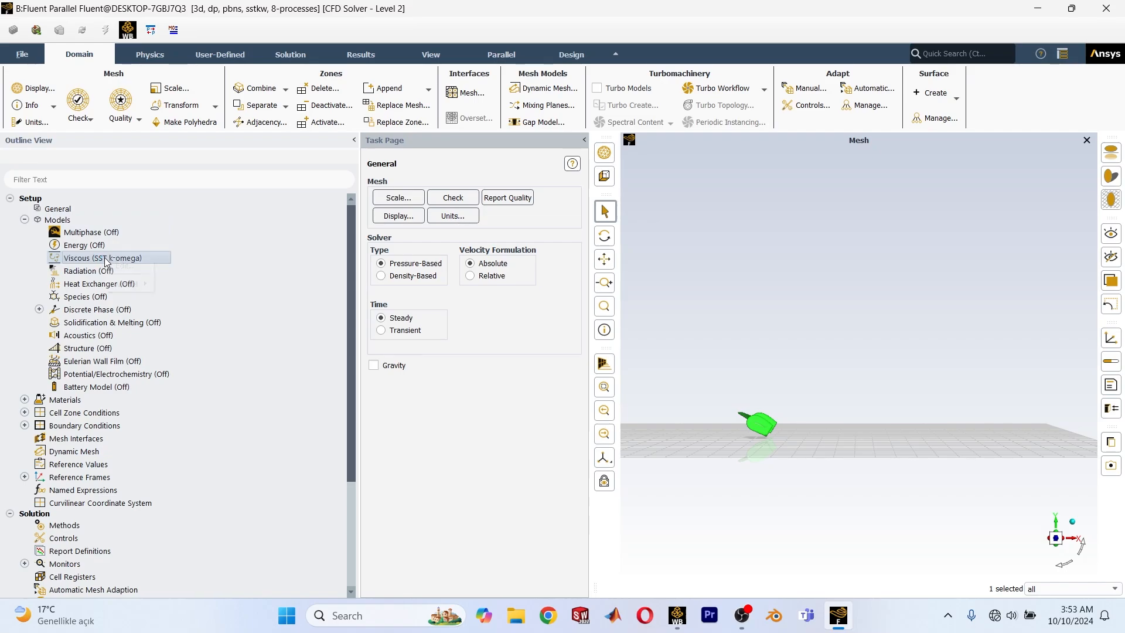
right_click(106, 259)
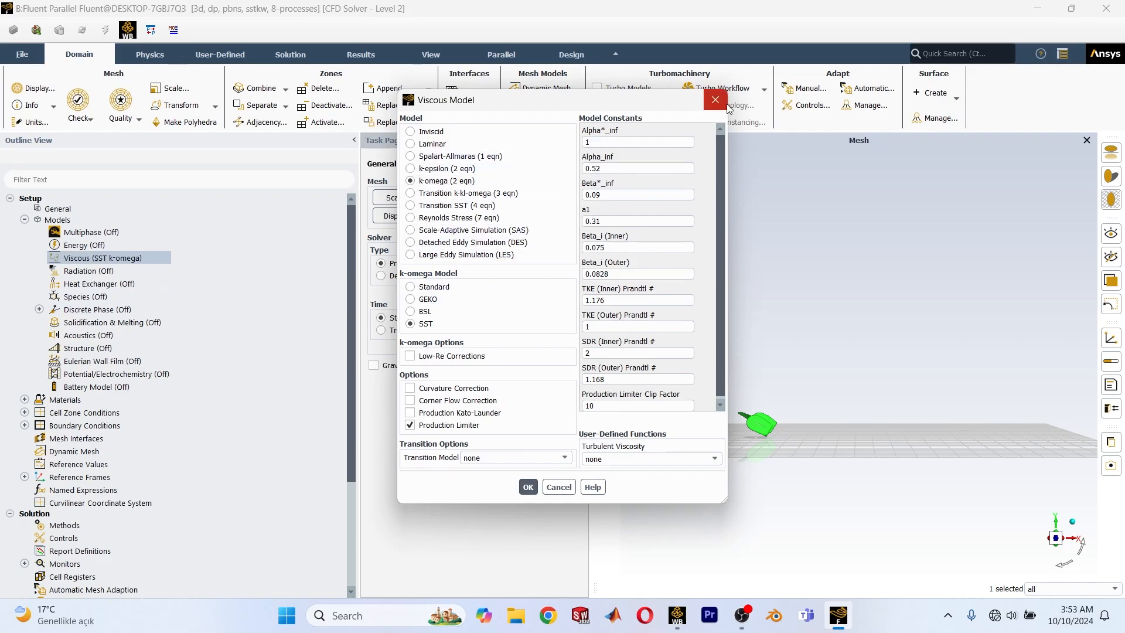
click(717, 102)
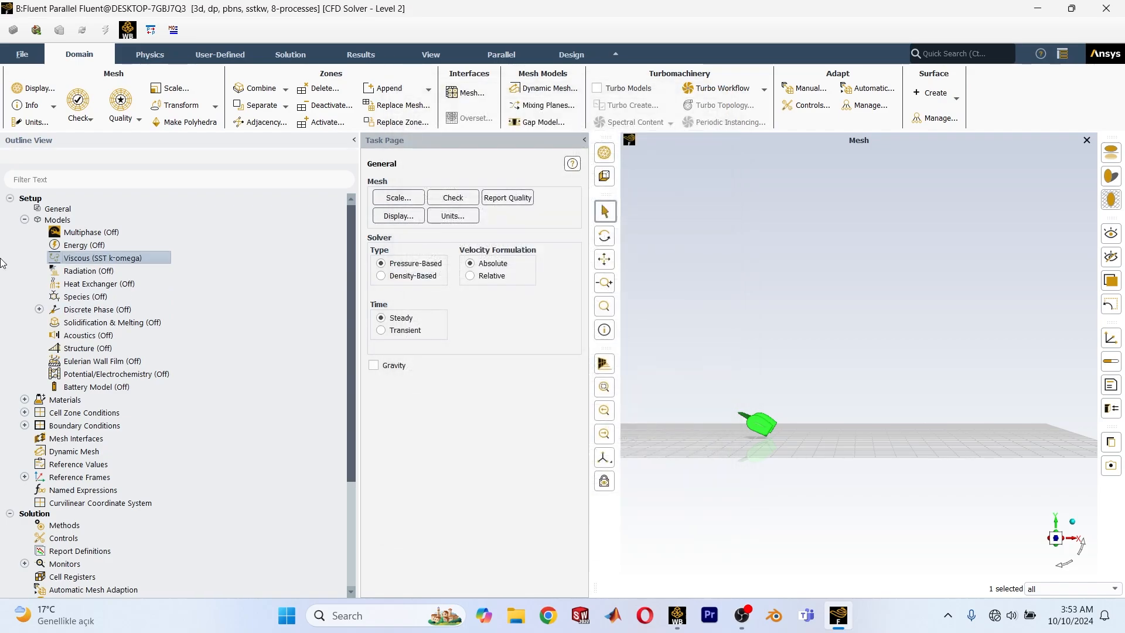
click(24, 219)
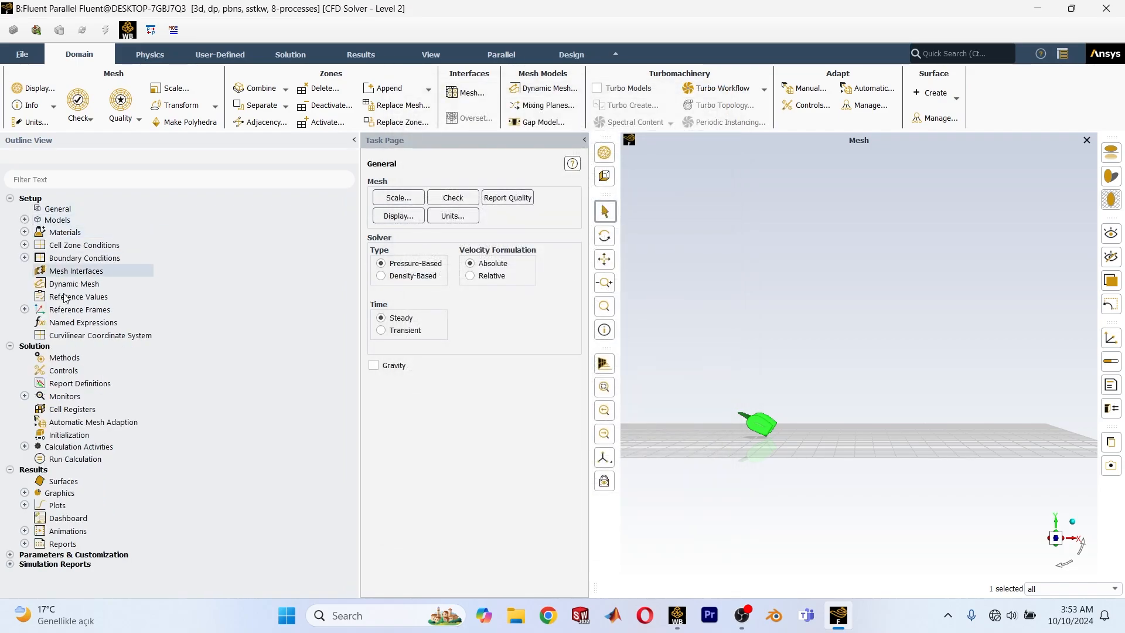
click(24, 244)
click(39, 258)
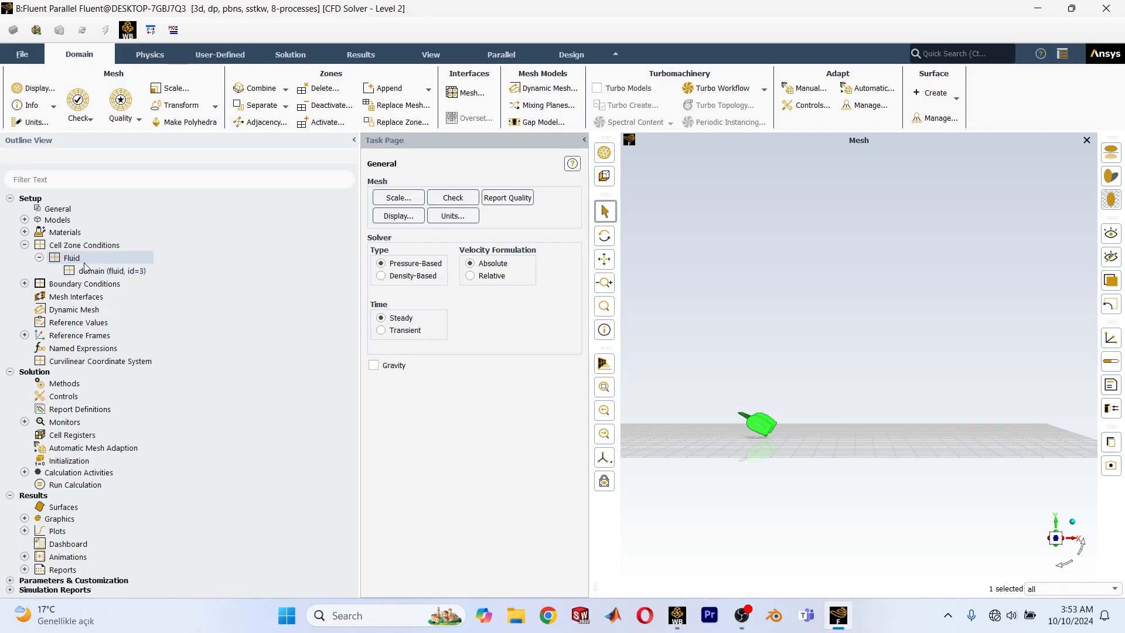
click(40, 258)
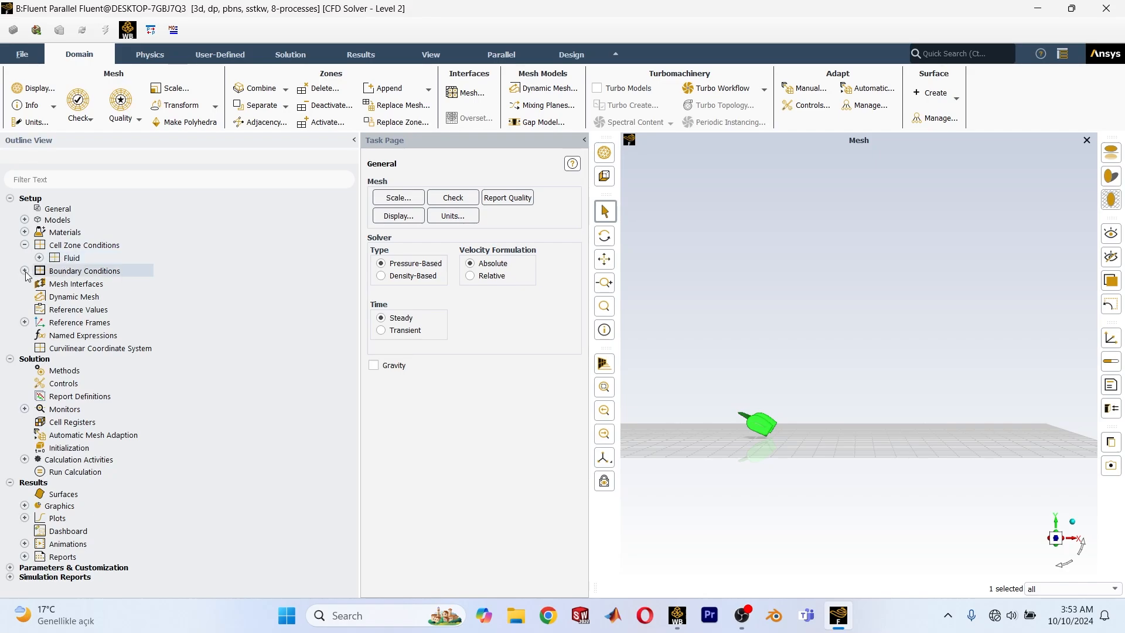
Set the velocity magnitude of the inlet boundary to 50 m/s and apply it.
click(25, 270)
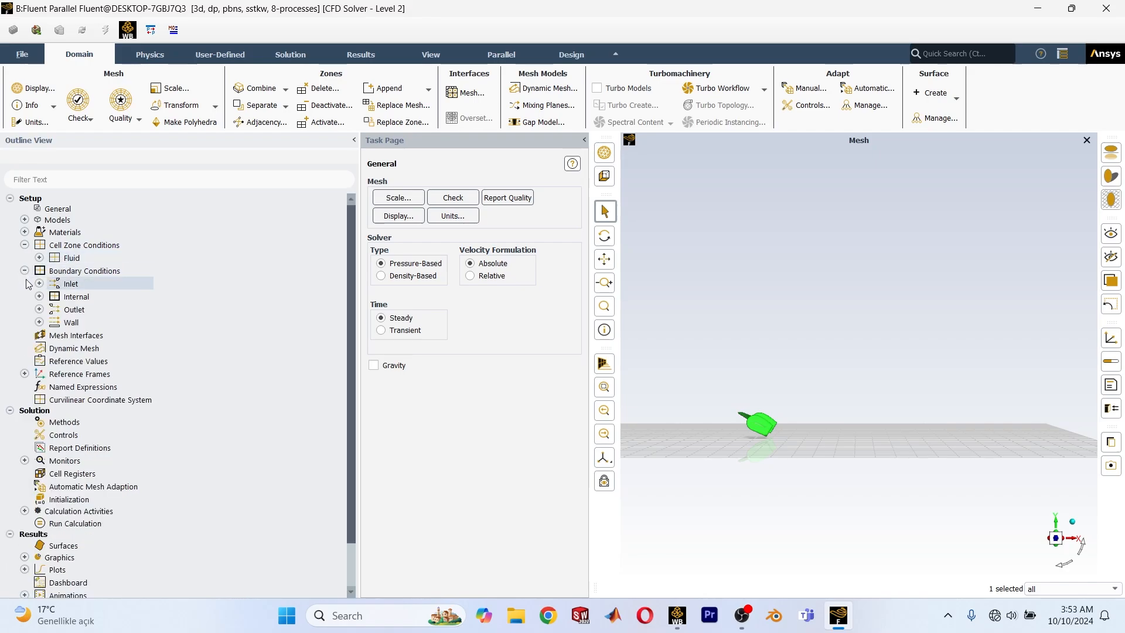
click(39, 283)
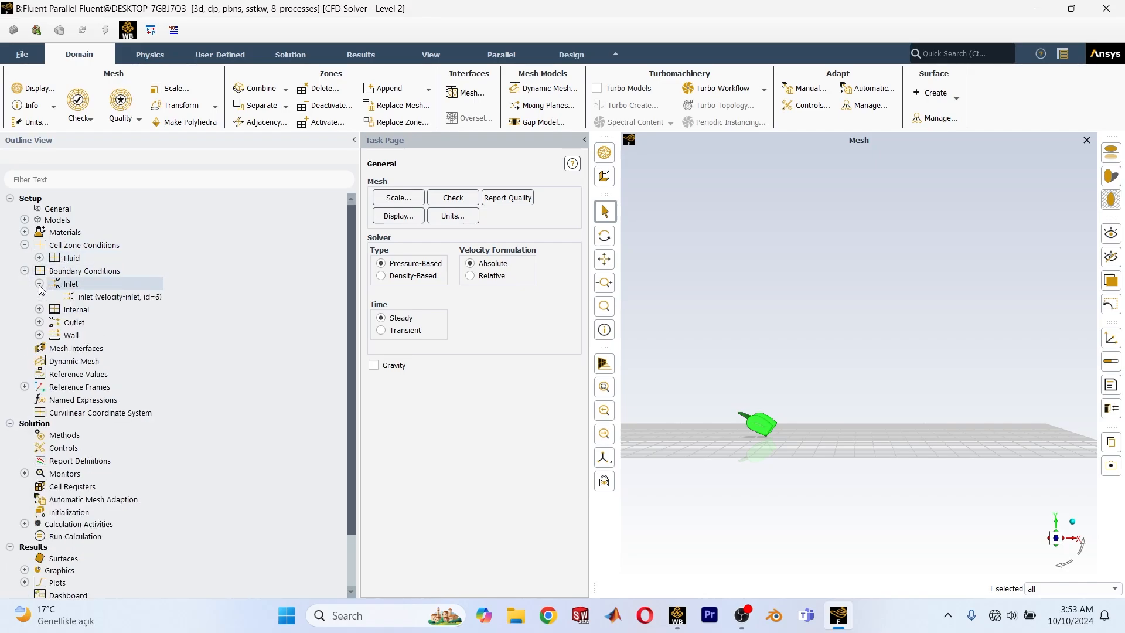
right_click(129, 300)
click(169, 308)
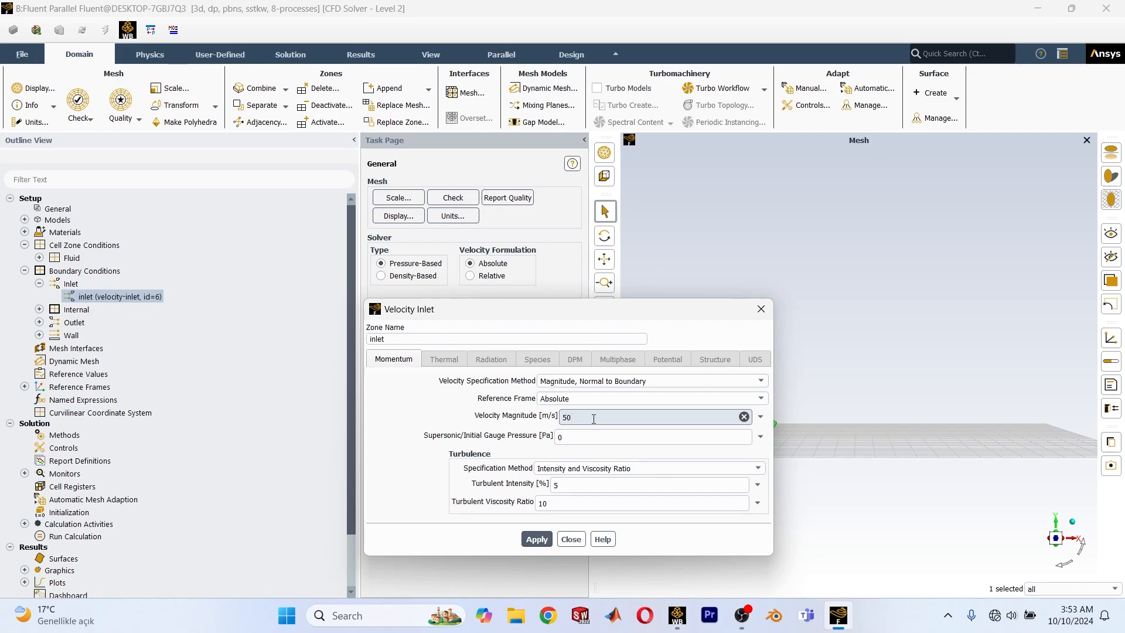
click(537, 538)
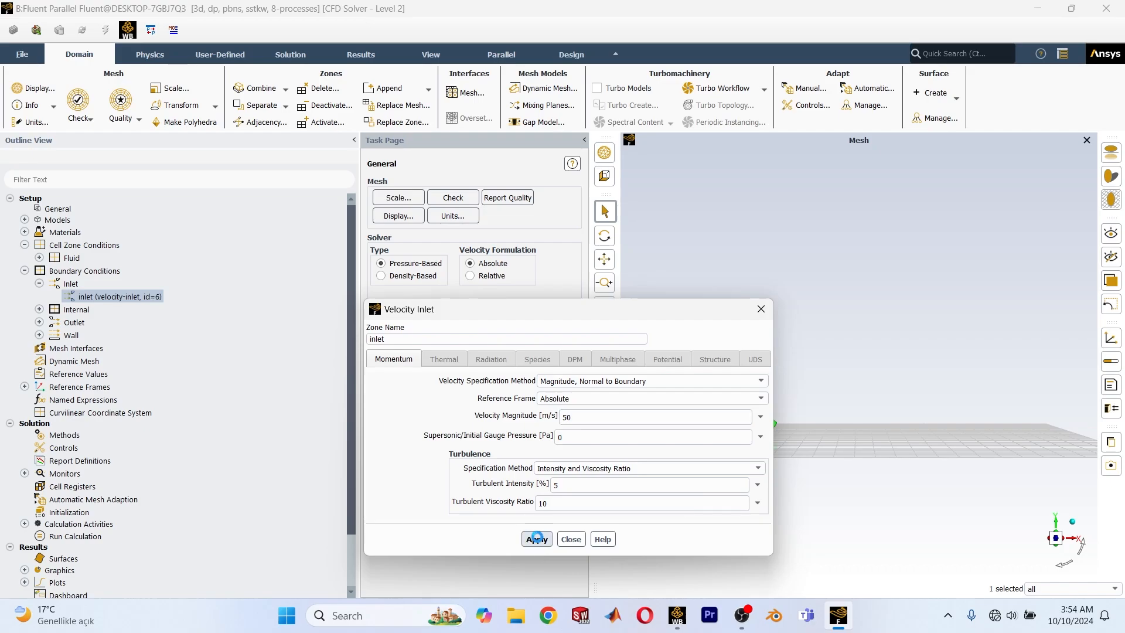
click(569, 538)
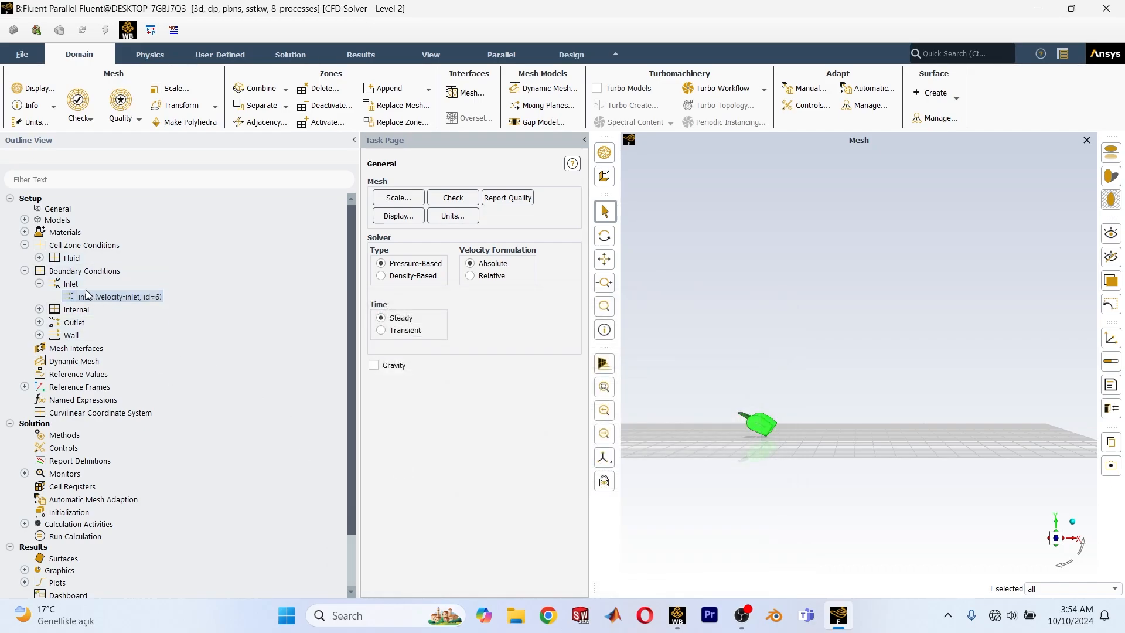
click(39, 283)
Enable Prevent Reverse Flow for the pressure outlet boundary and apply it.
click(40, 297)
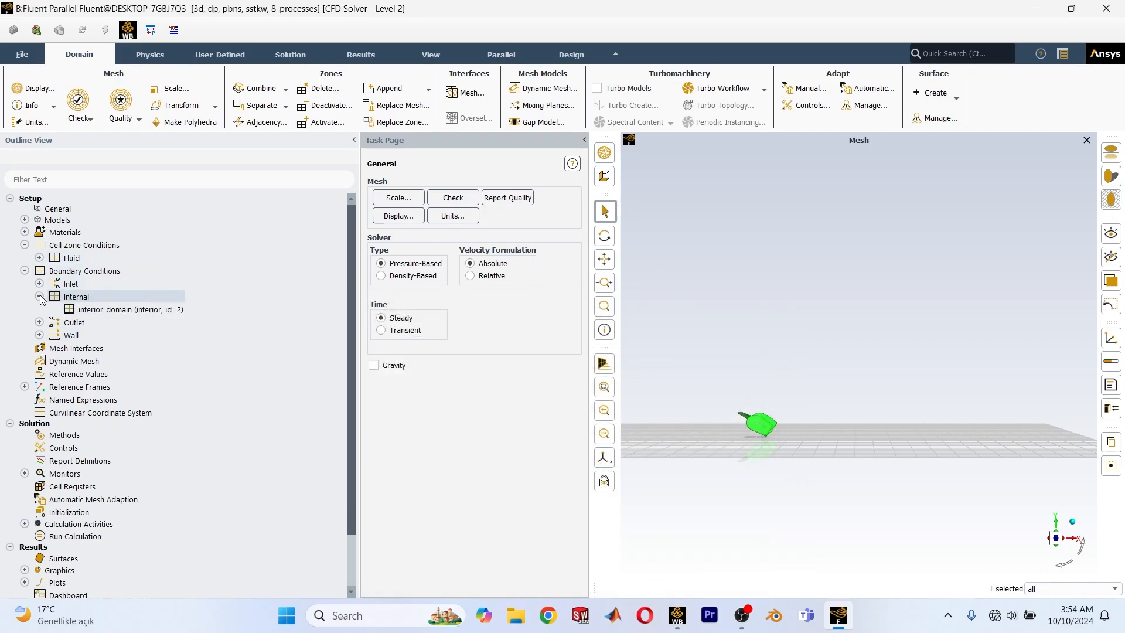
click(40, 296)
click(40, 296)
click(40, 297)
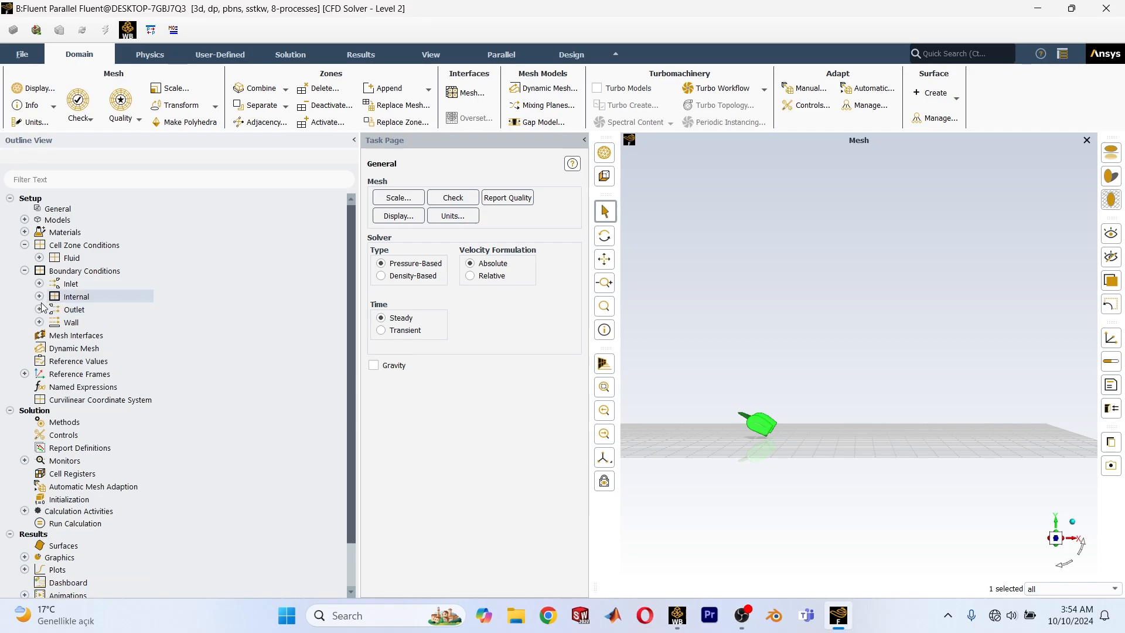
click(39, 309)
click(39, 309)
click(40, 322)
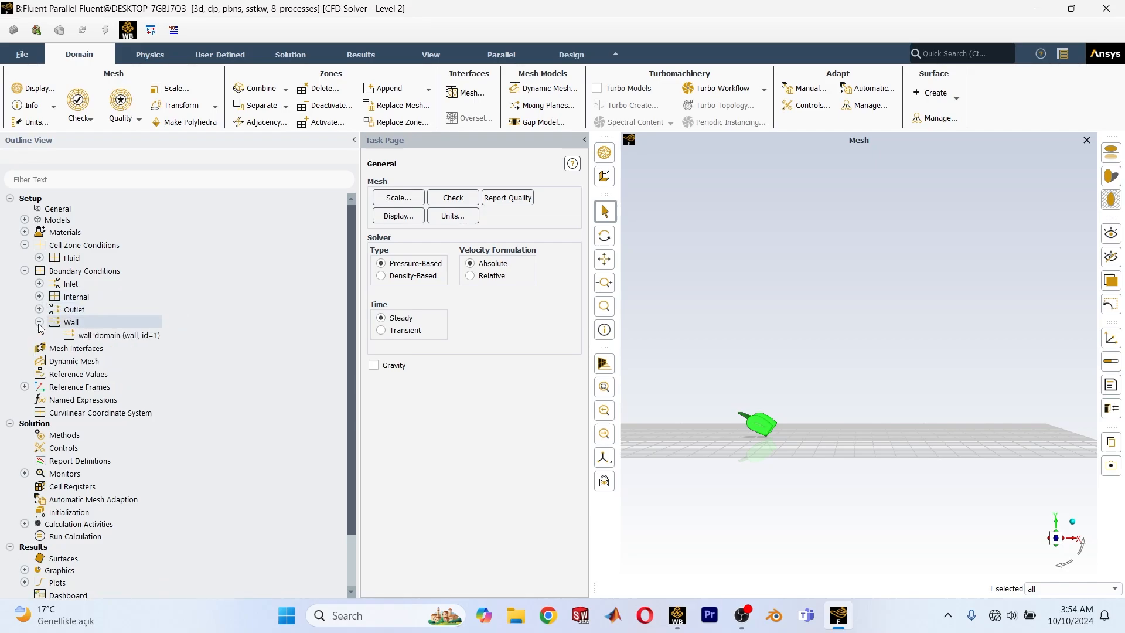
click(39, 322)
click(39, 310)
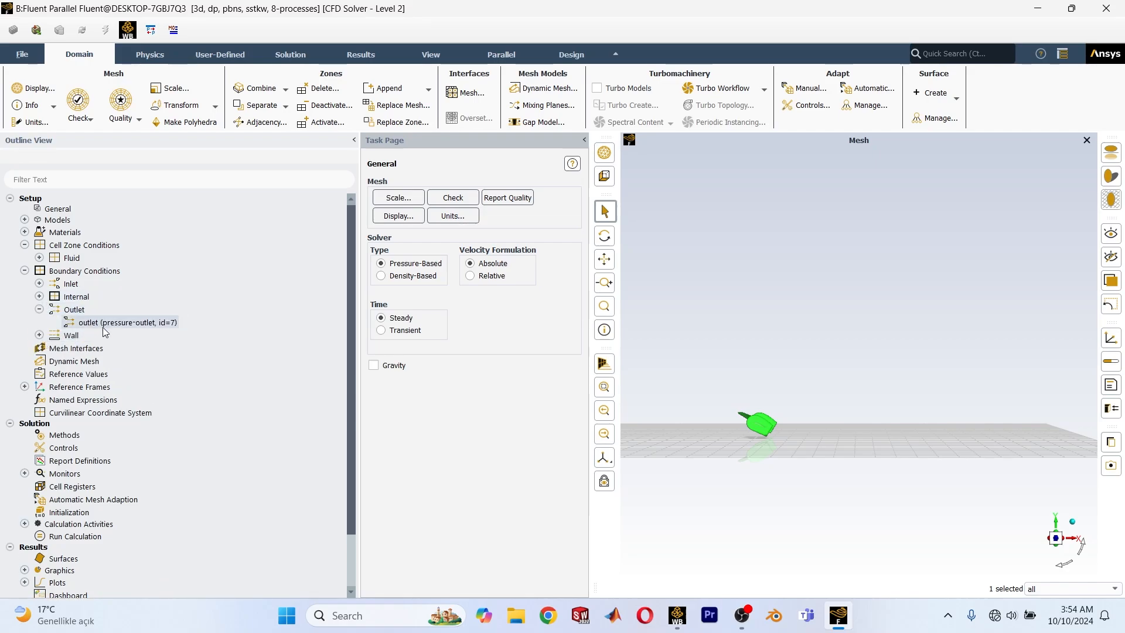
right_click(103, 327)
click(147, 335)
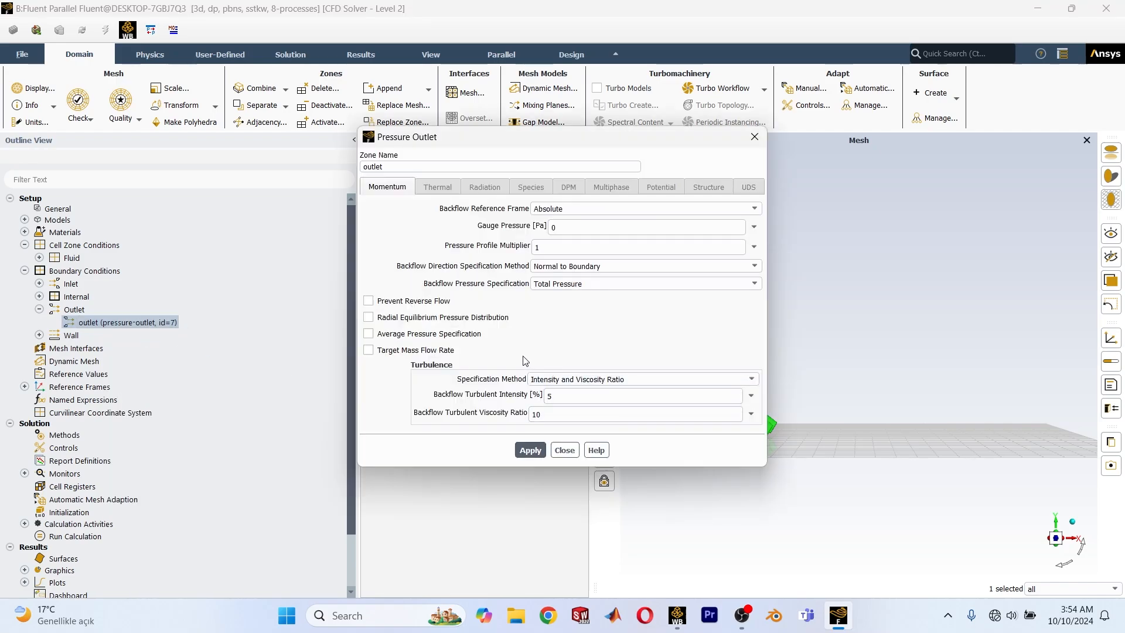
click(368, 300)
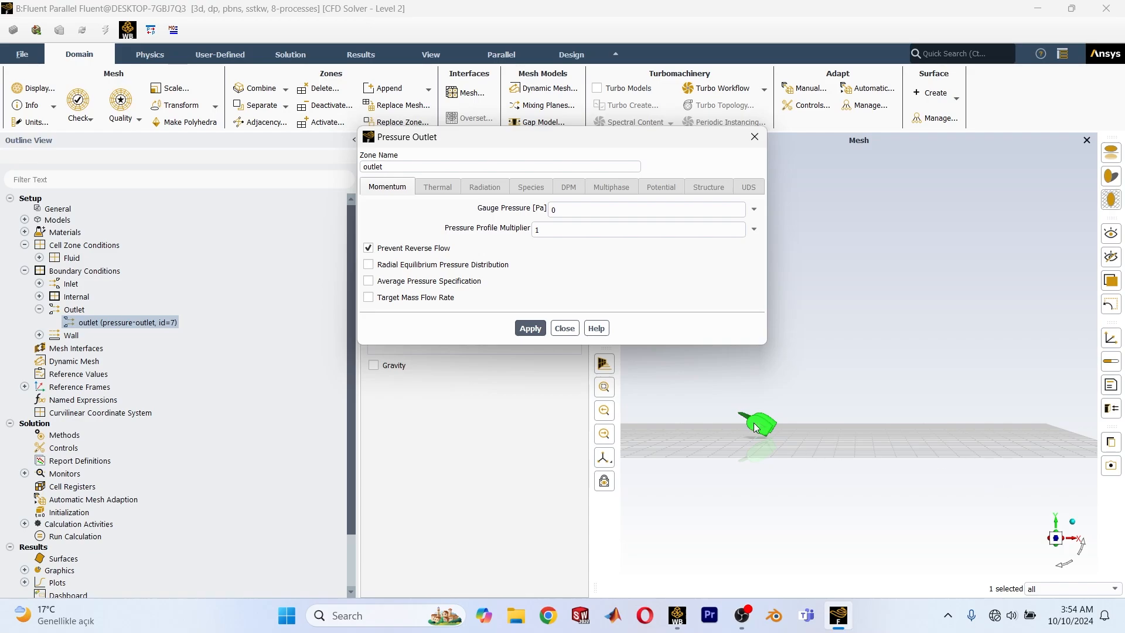
click(531, 328)
click(565, 328)
click(39, 309)
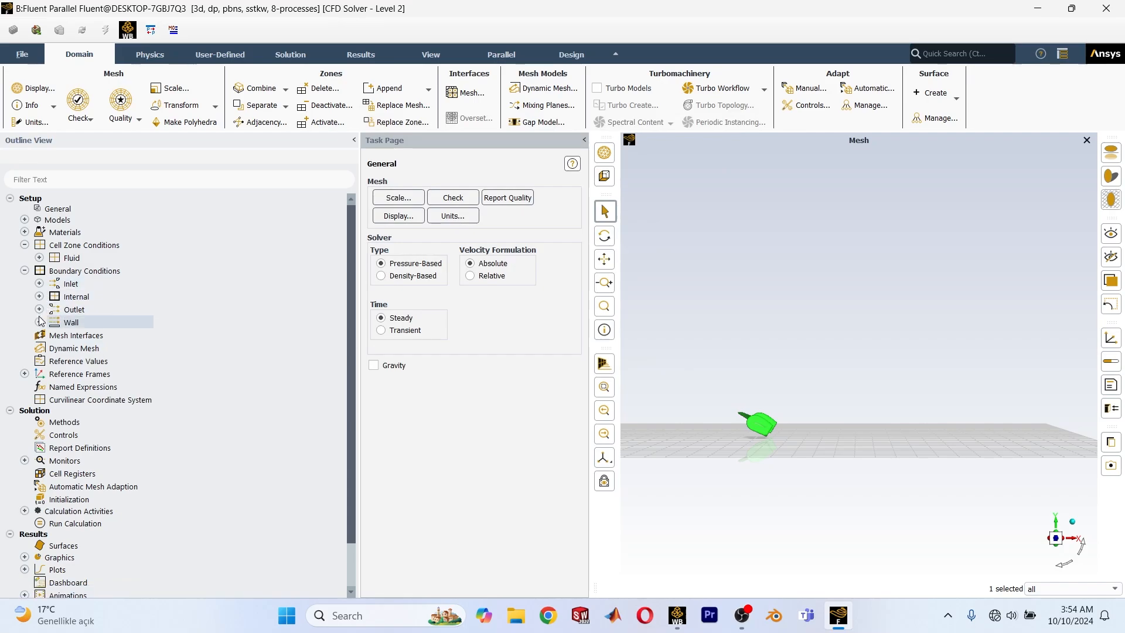
Check the wall motion options of the wall-domain boundary, keeping it a stationary wall.
click(39, 322)
right_click(88, 335)
click(130, 341)
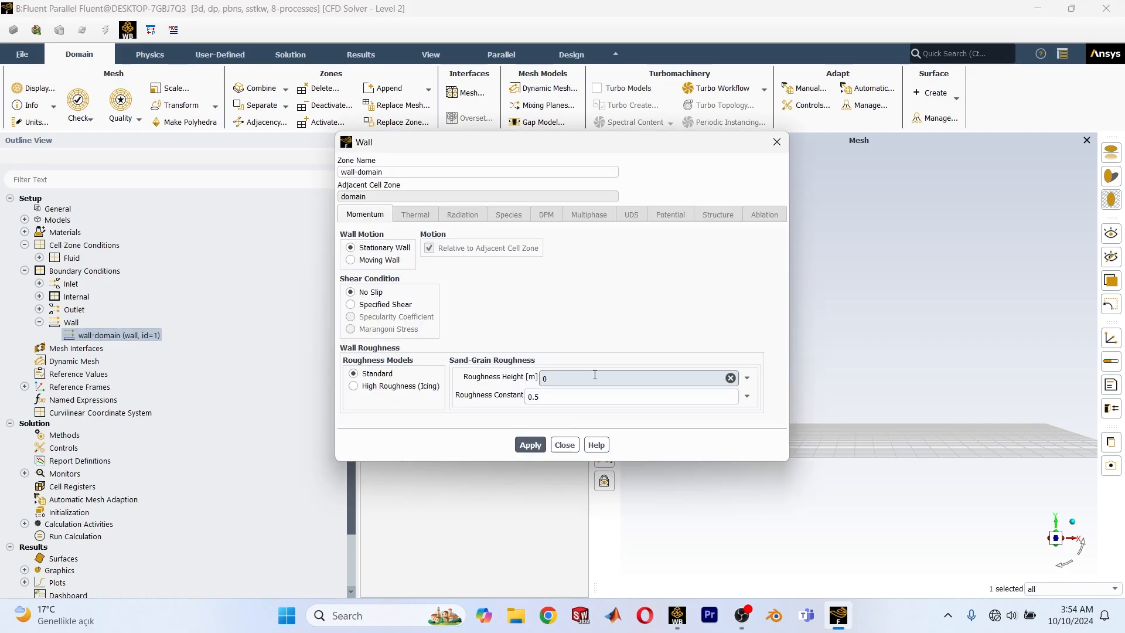
click(364, 260)
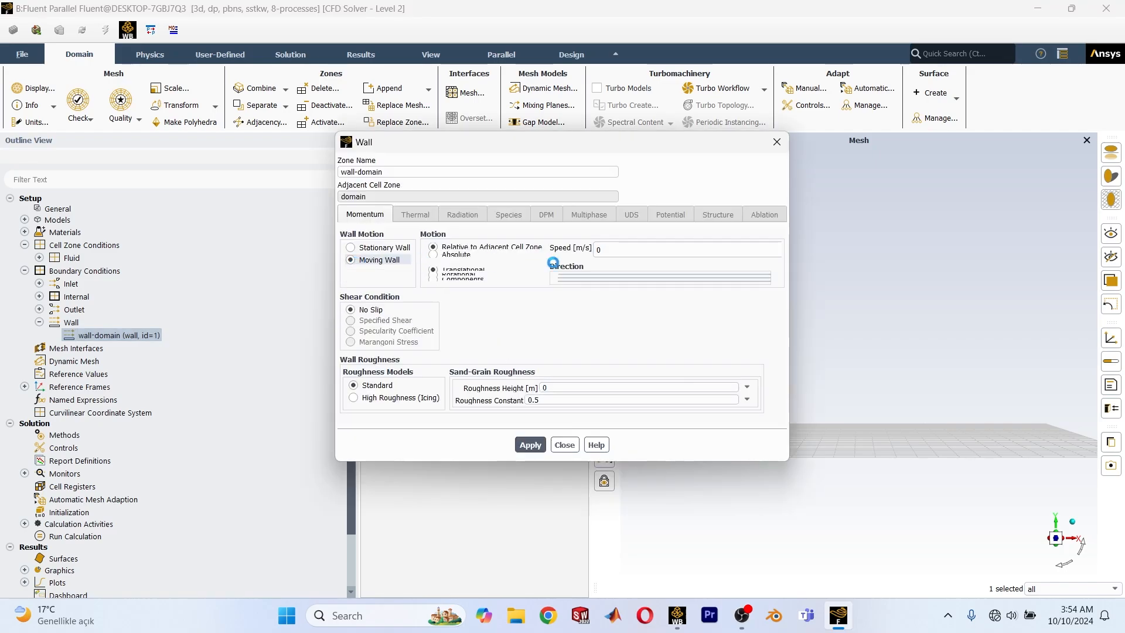
click(369, 248)
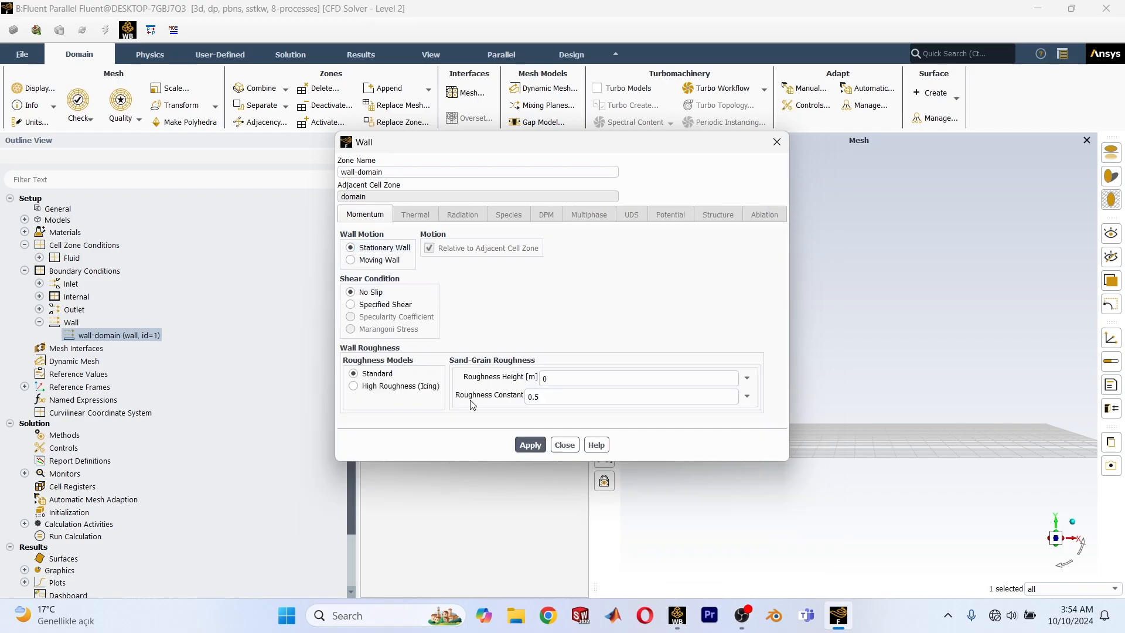
click(564, 444)
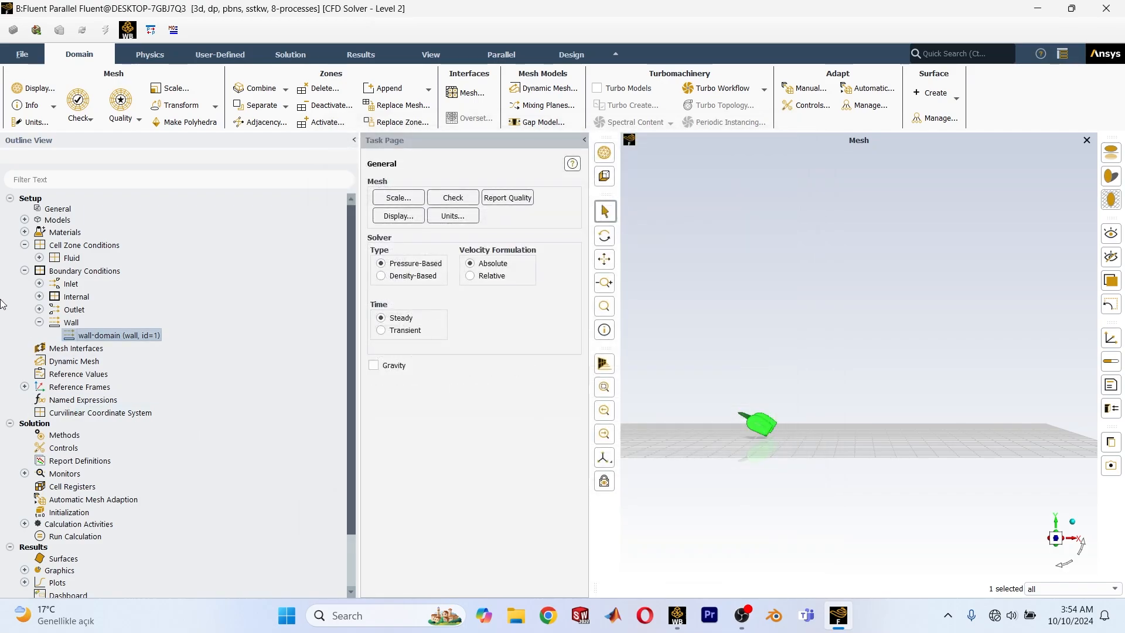
click(39, 322)
Compute the reference values from the inlet, with an area of 0.479 m² and a length of 0.318 m.
scroll(45, 347, down, 2)
scroll(49, 343, down, 1)
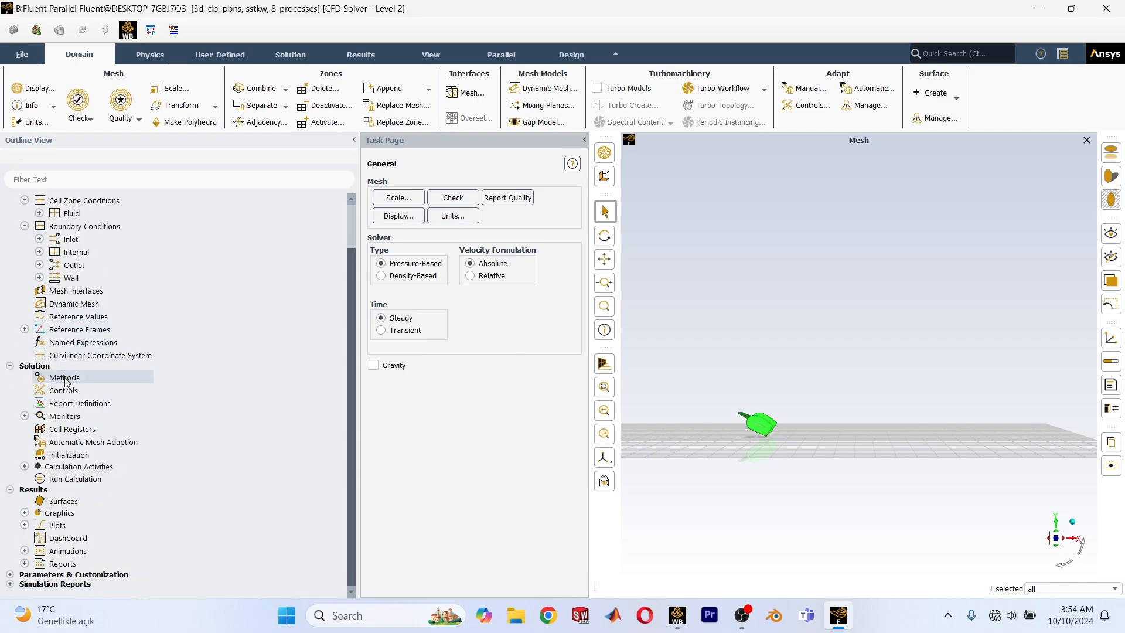
click(69, 317)
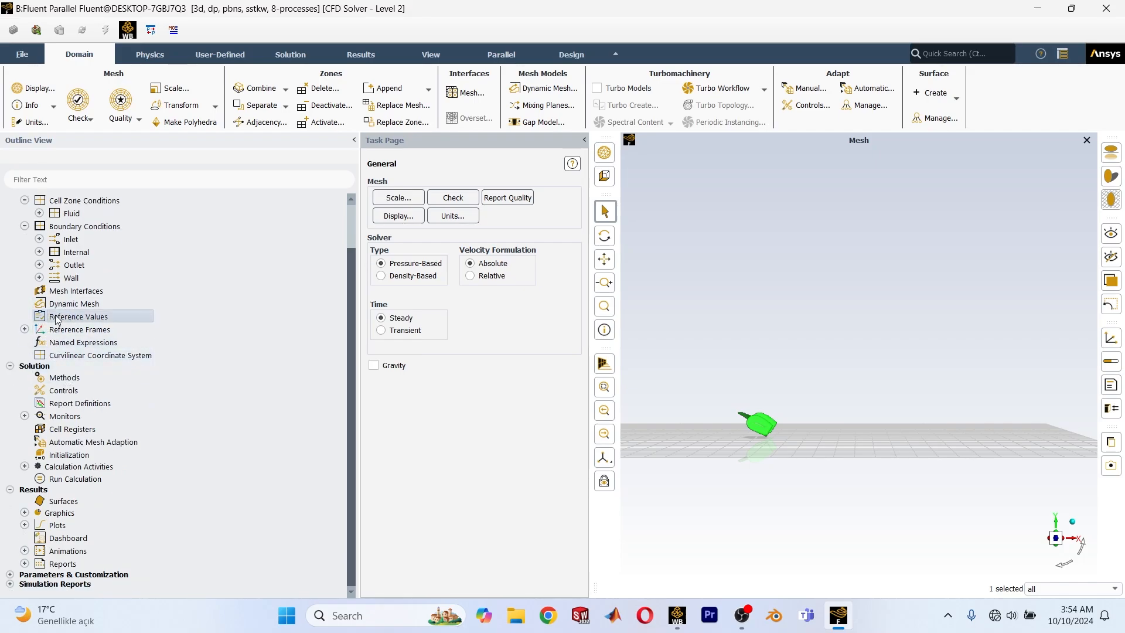
click(562, 197)
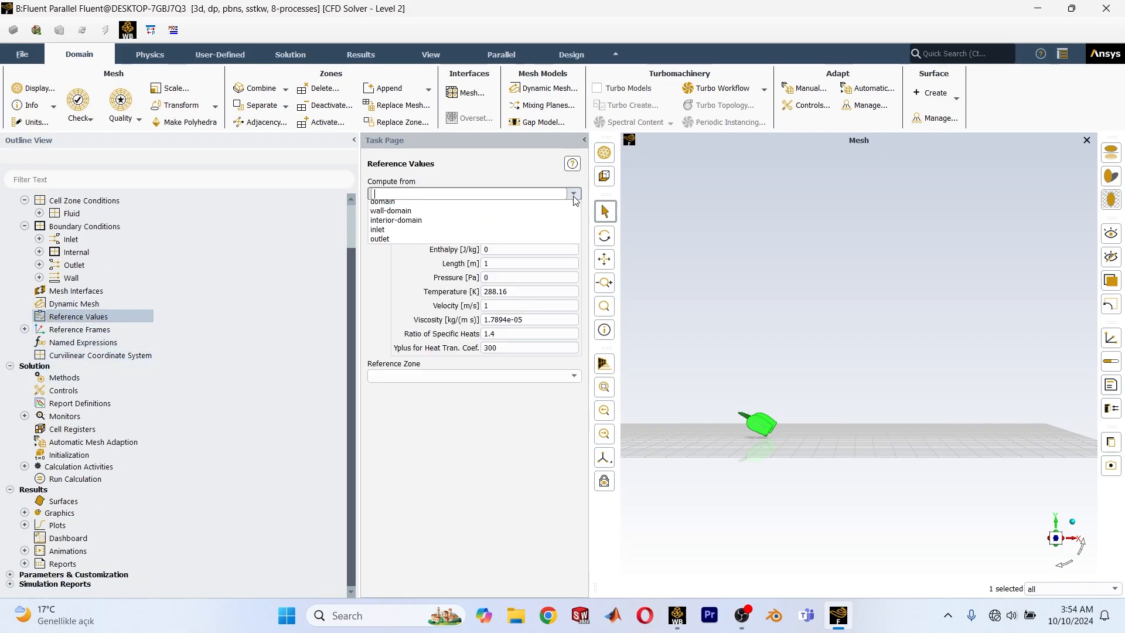
click(392, 235)
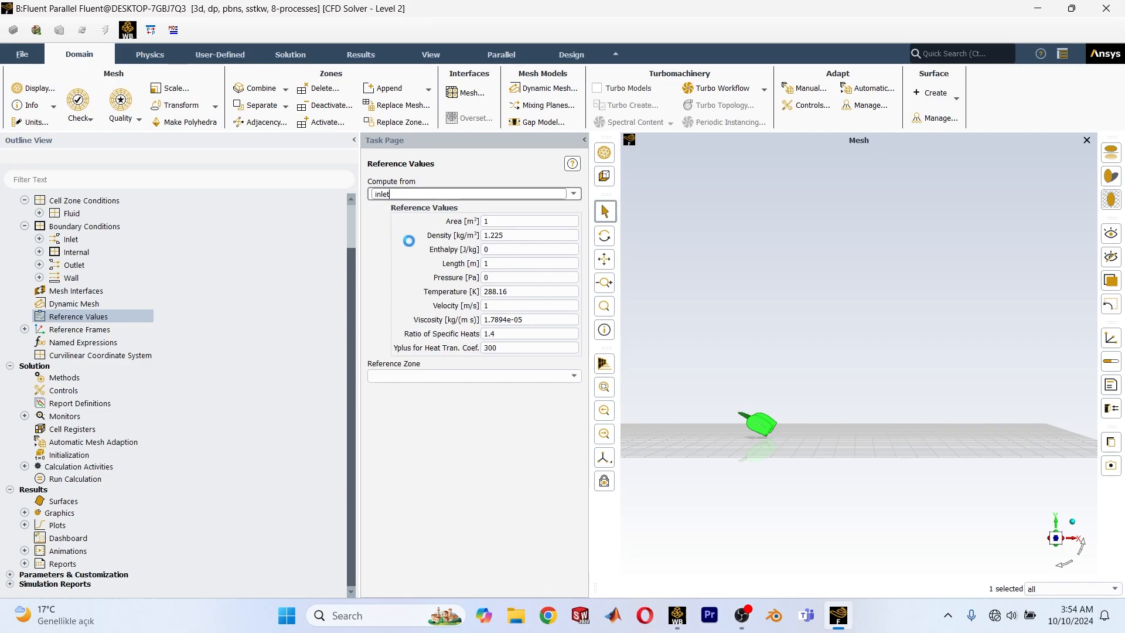
click(520, 221)
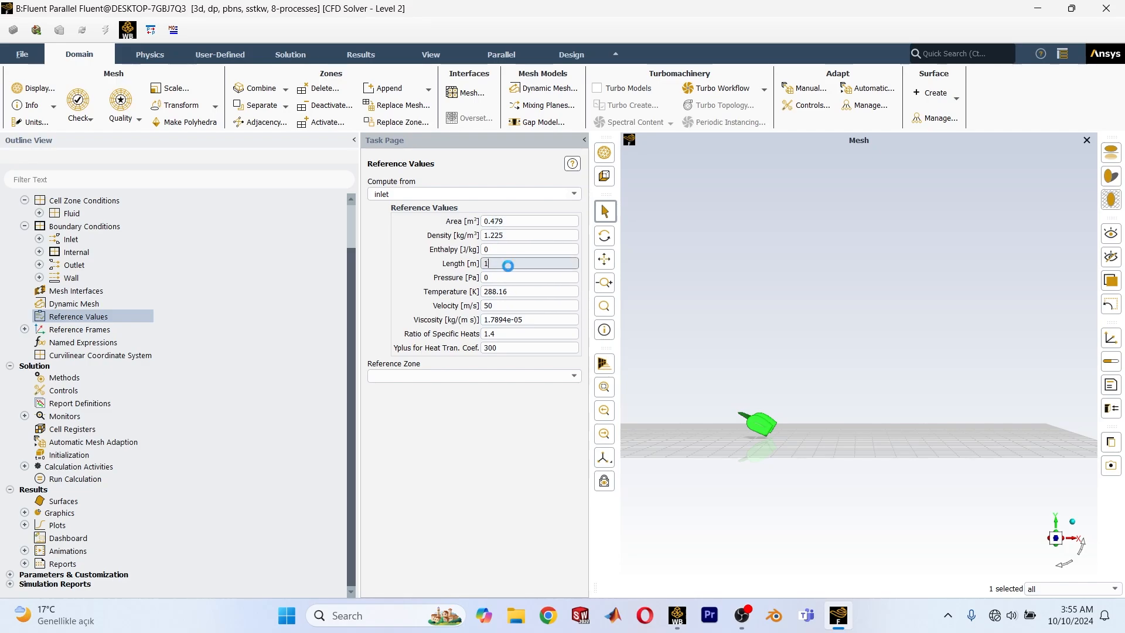
key(BackSpace)
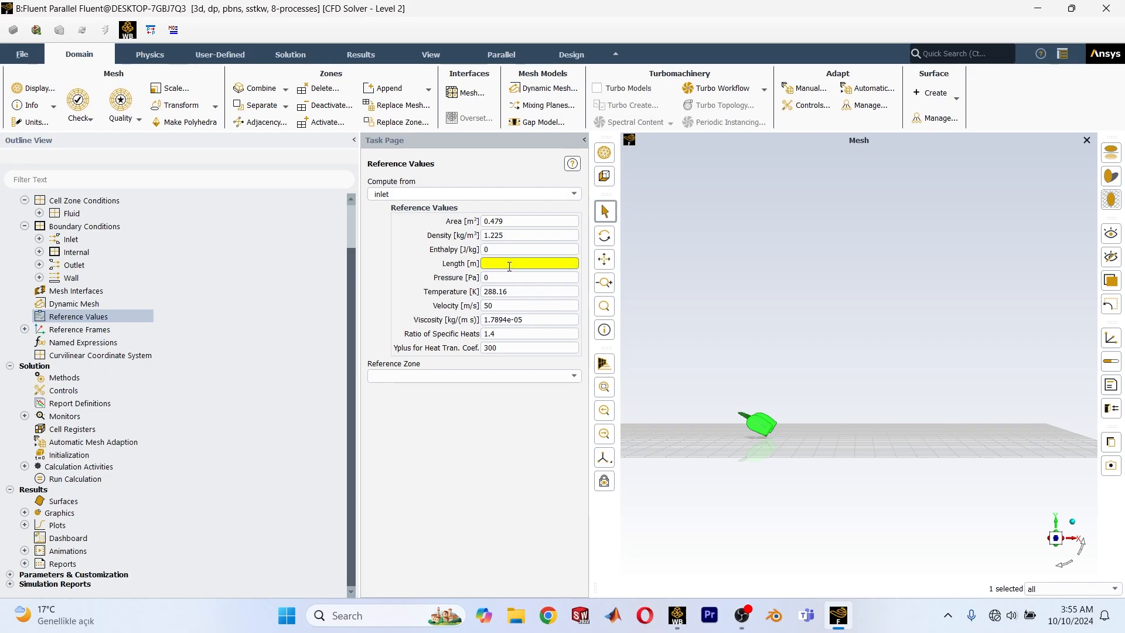
text(0.318)
key(Return)
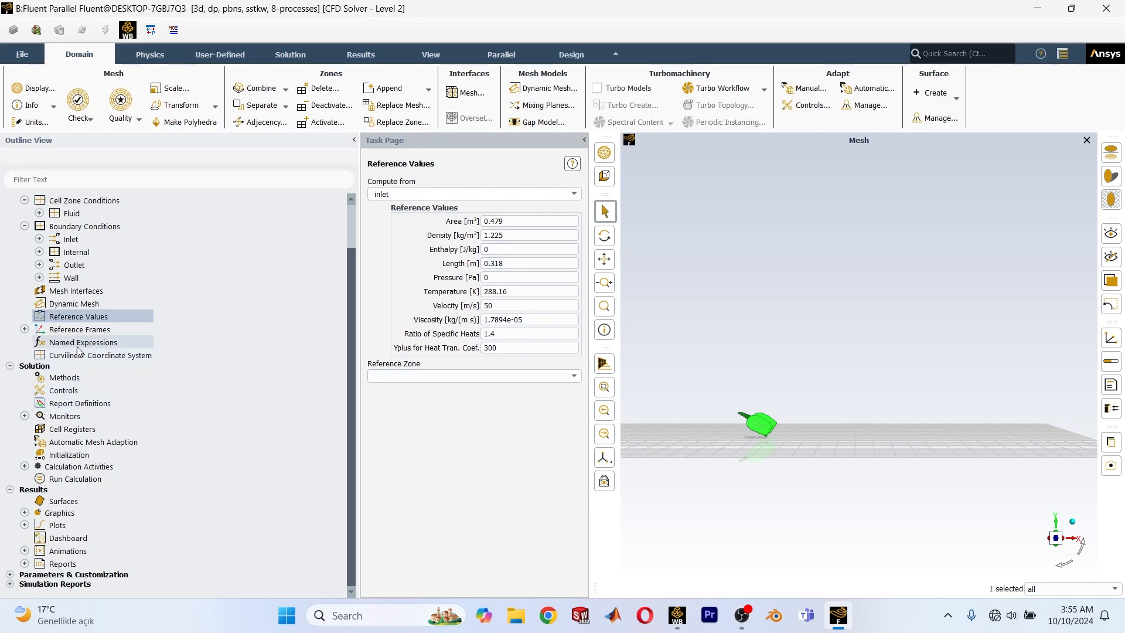
Set the gradient discretization in the solution methods to Green-Gauss Cell Based.
right_click(42, 406)
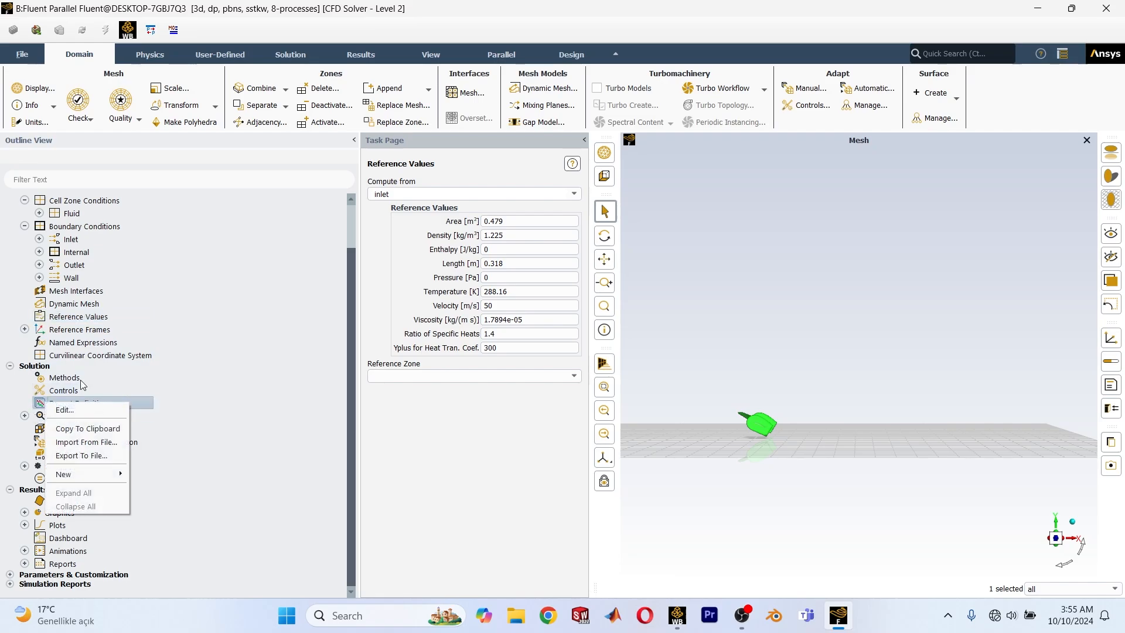
click(68, 383)
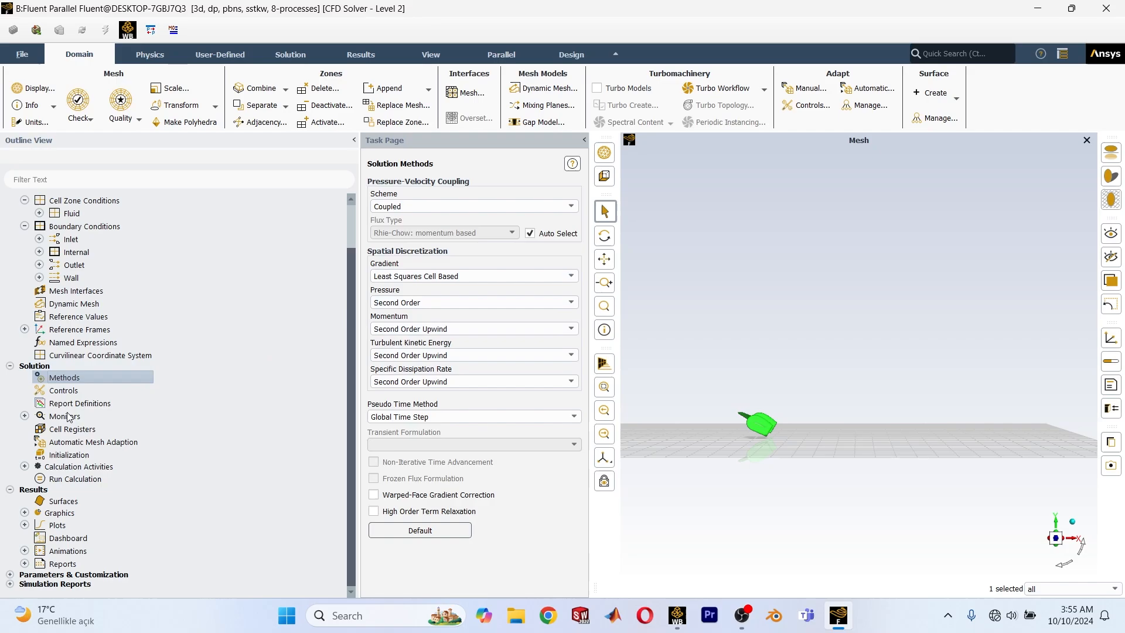
click(508, 275)
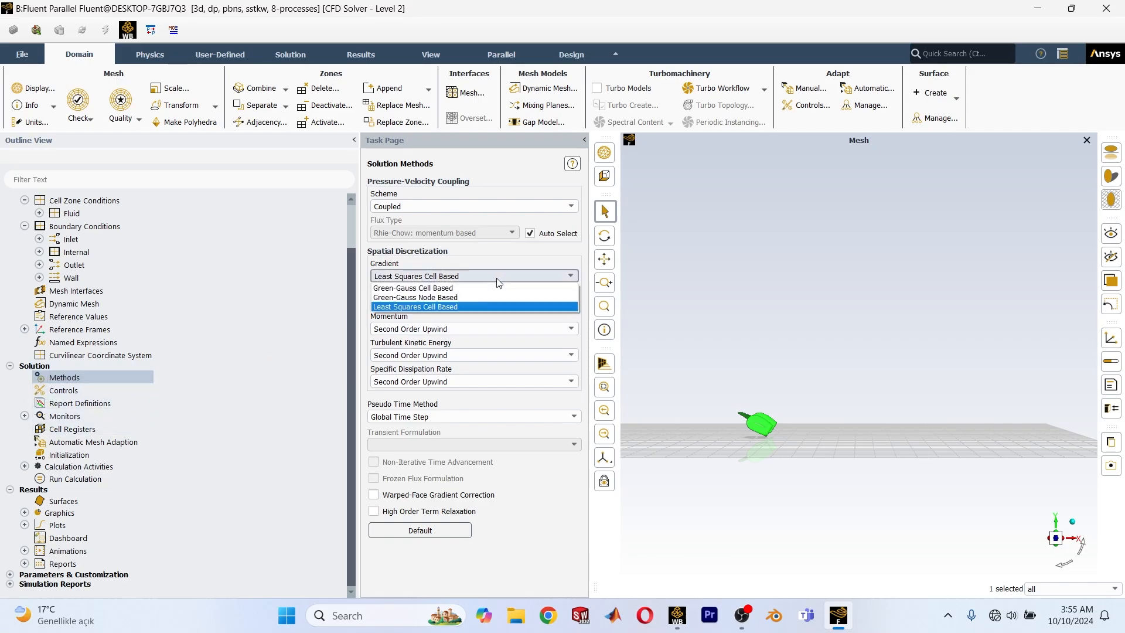
click(451, 289)
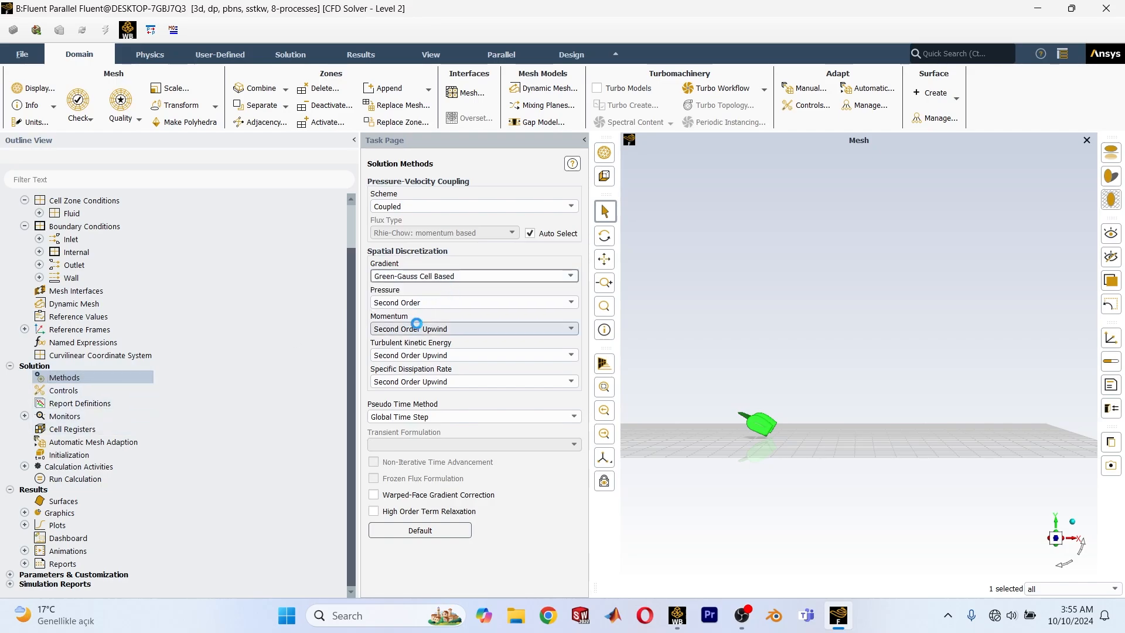
Set the gradient discretization in the solution methods to Least Squares Cell Based.
right_click(72, 404)
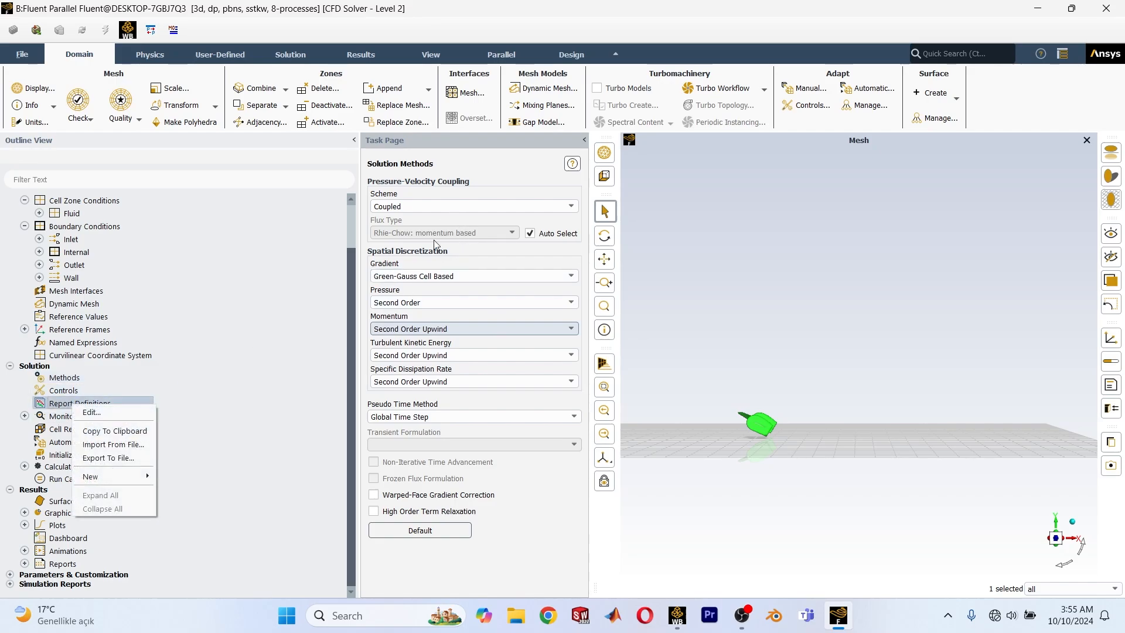
click(516, 275)
click(416, 306)
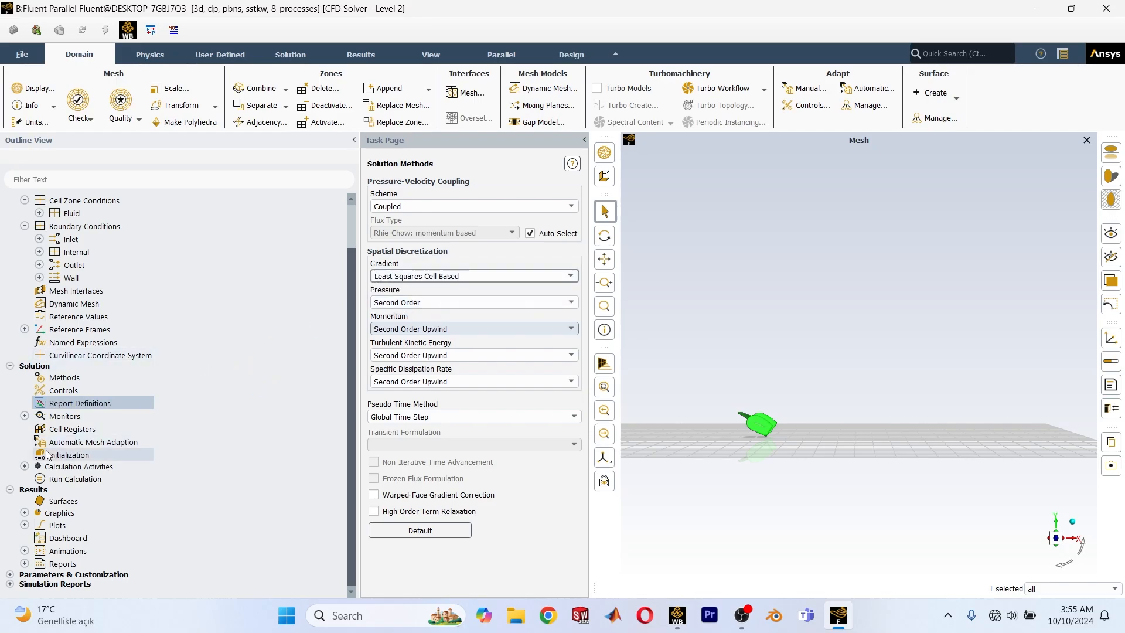
Create a force report definition named x on the wall-domain zone, with force vector (-1, 0, 0) and an output parameter.
right_click(64, 404)
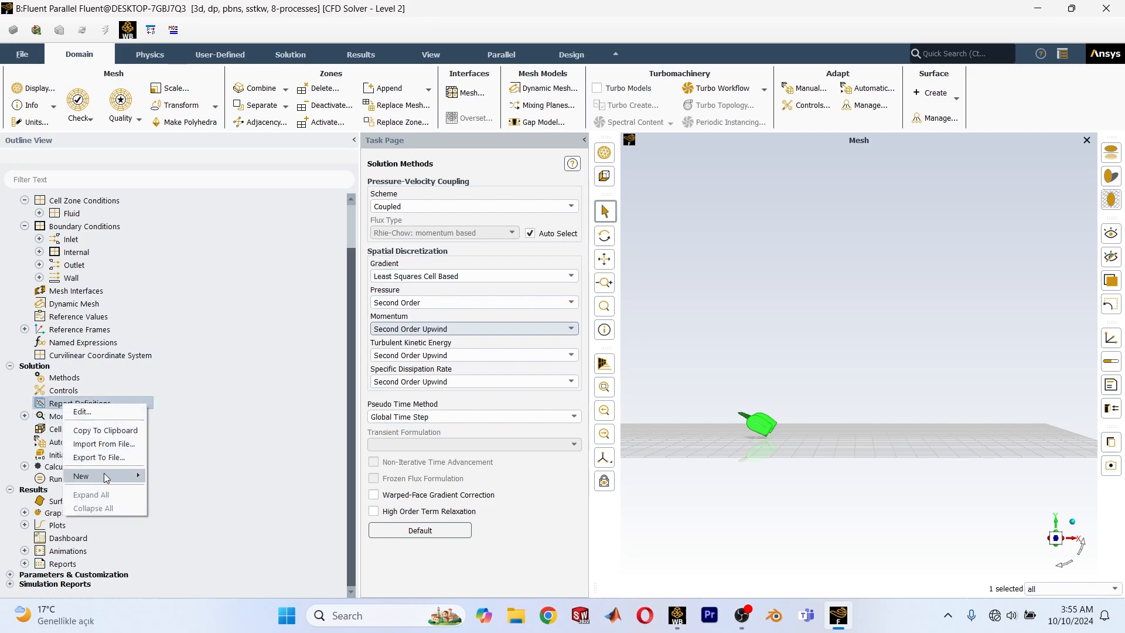
mouse_move(105, 475)
mouse_move(183, 505)
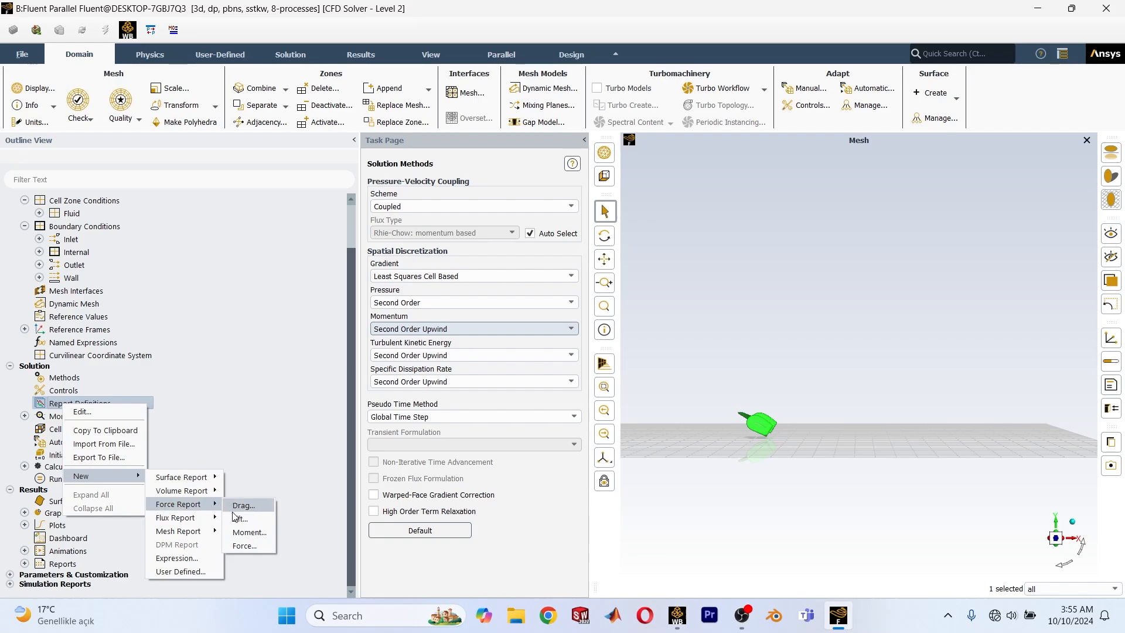
click(244, 546)
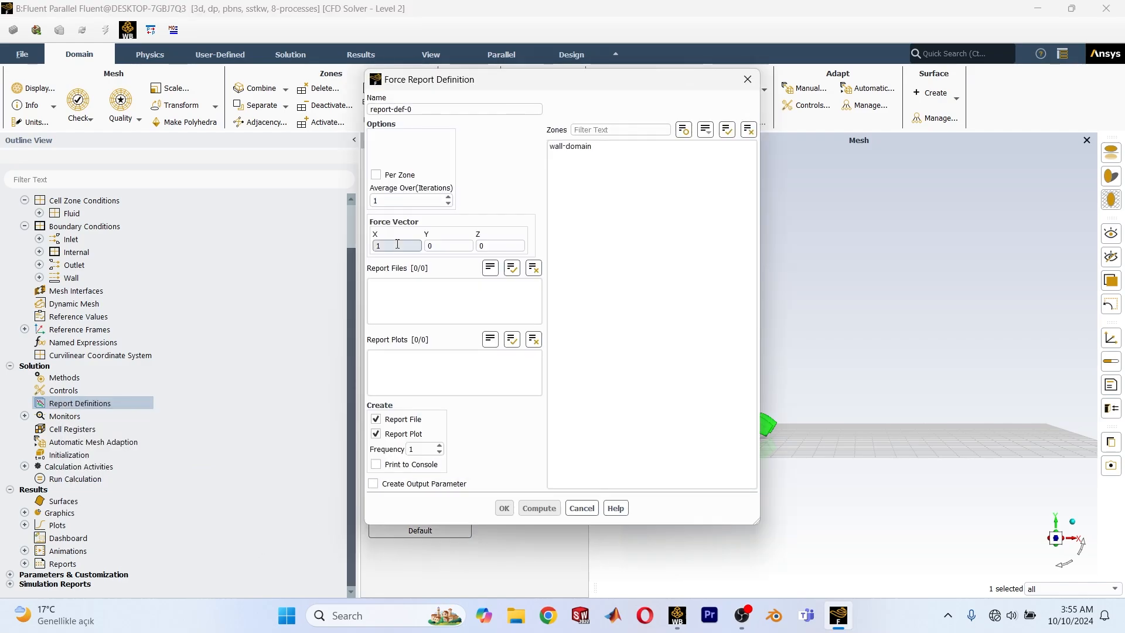
triple_click(428, 110)
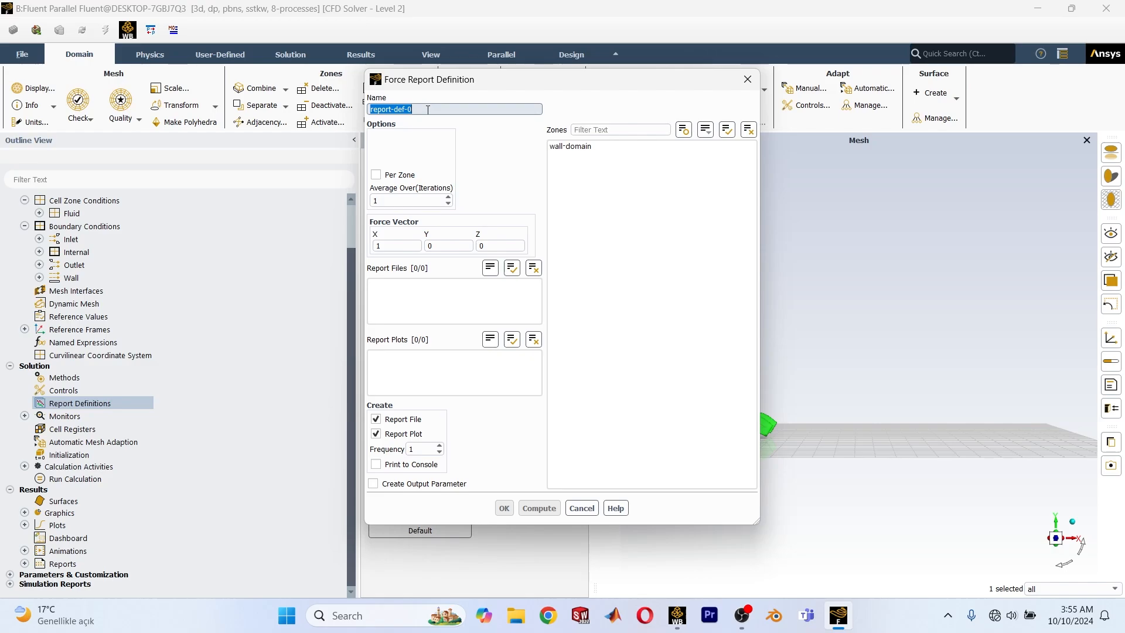
text(x)
click(607, 148)
double_click(399, 245)
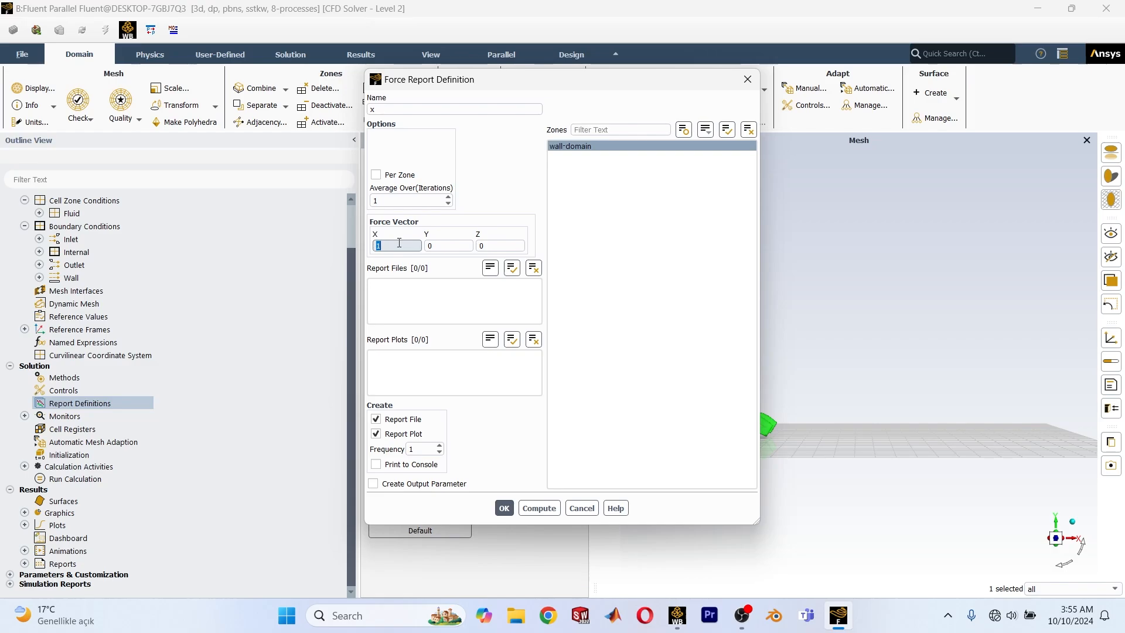
text(-1)
click(374, 483)
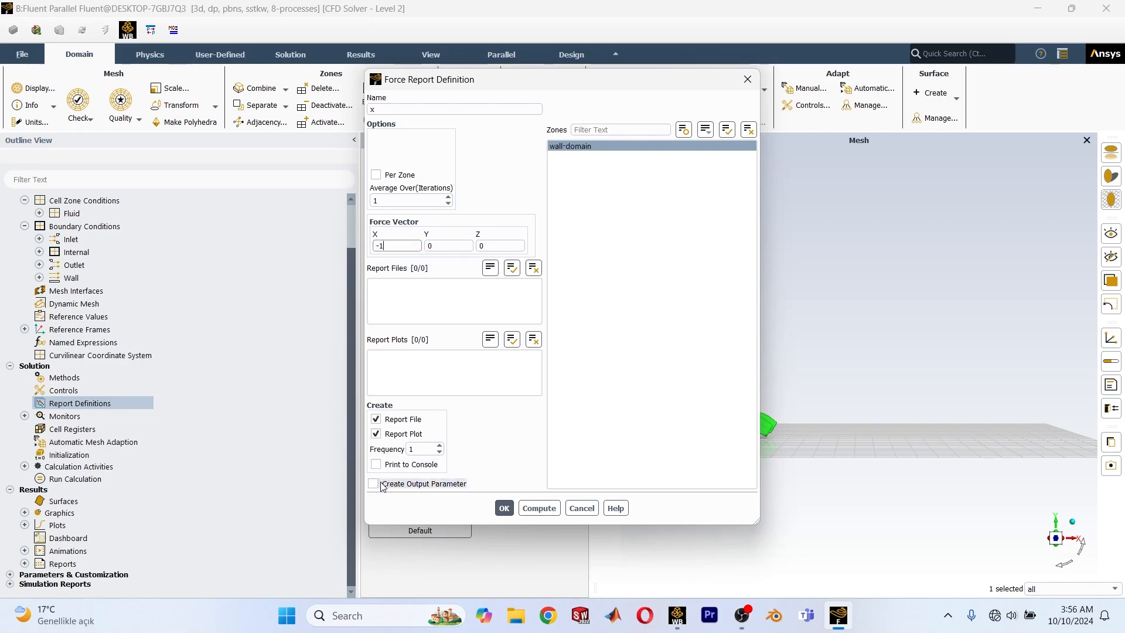
click(503, 509)
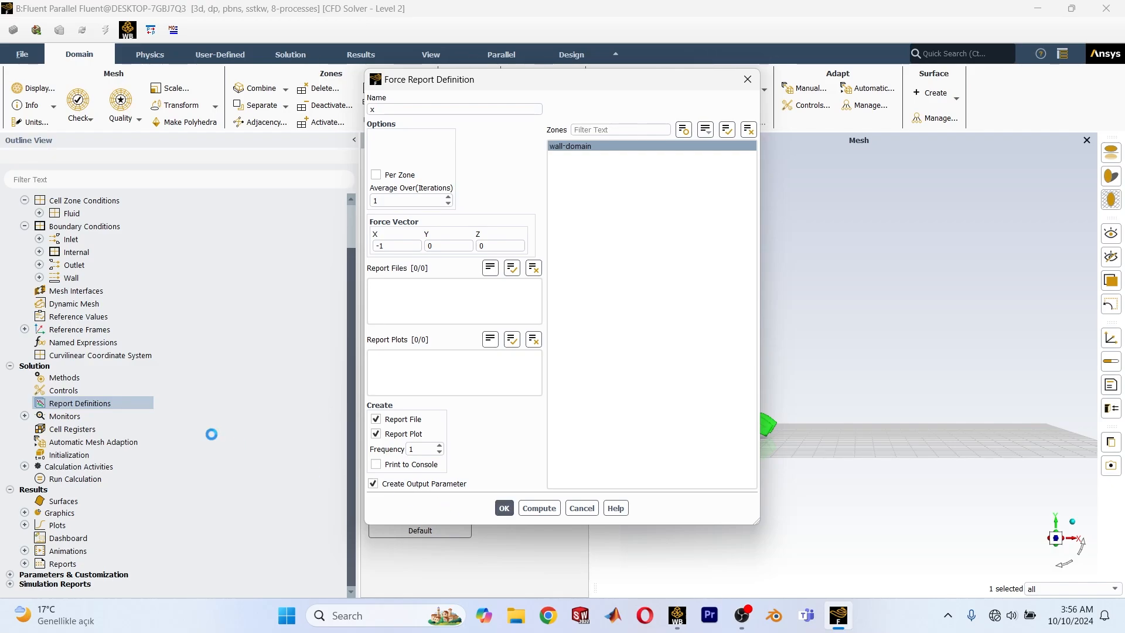
Create a force report definition named y on the wall-domain zone, with force vector (0, 0, -1) and an output parameter.
right_click(84, 404)
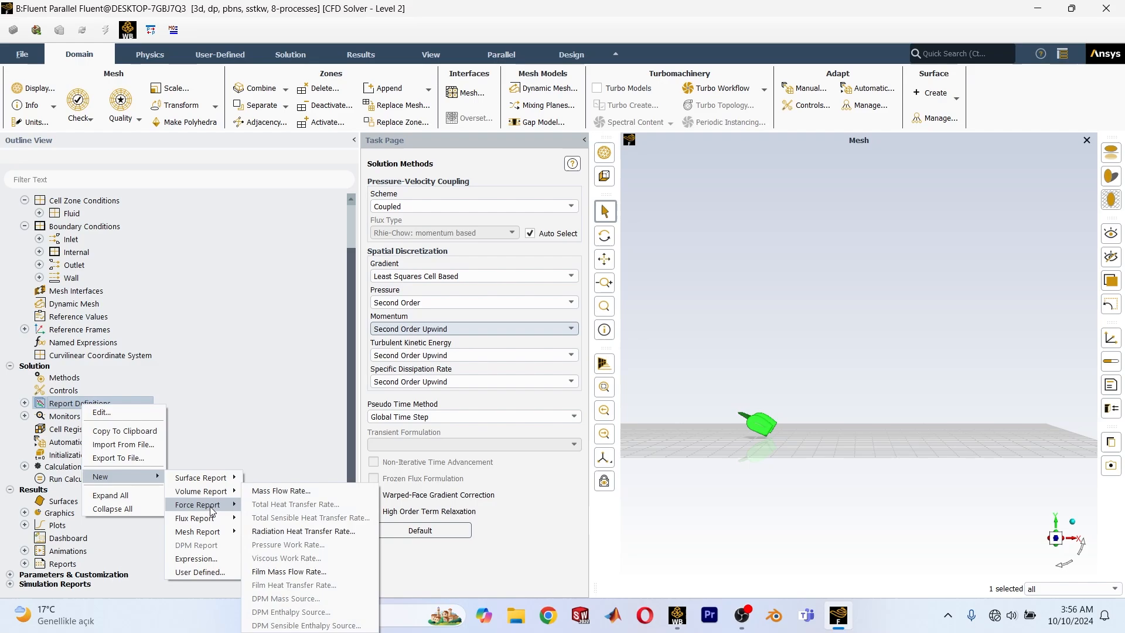
mouse_move(208, 519)
click(265, 547)
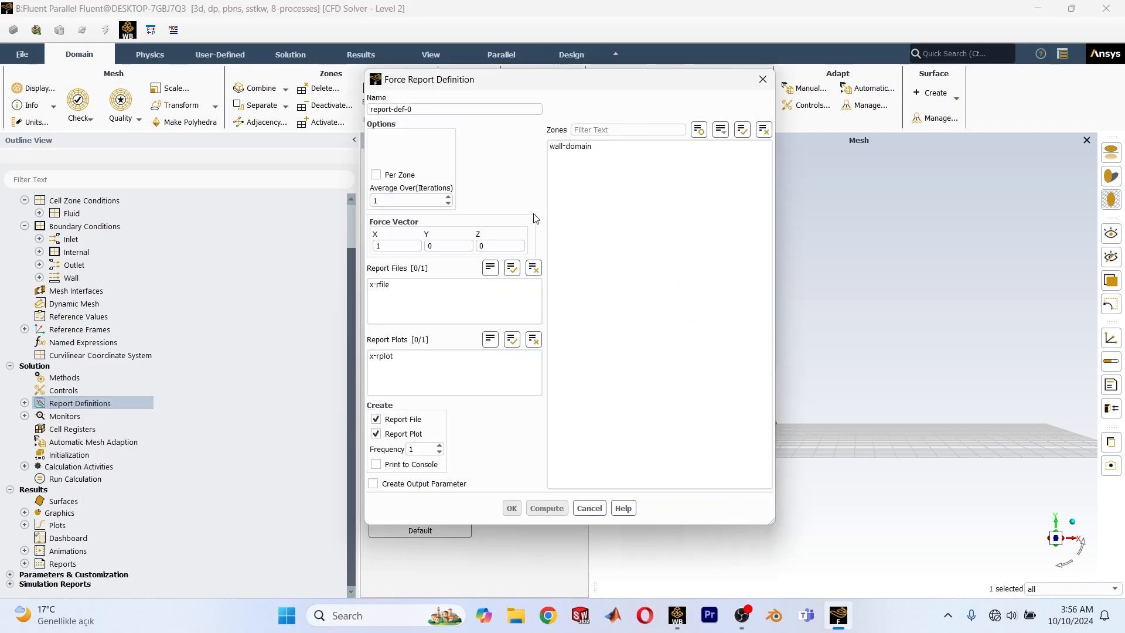
triple_click(432, 111)
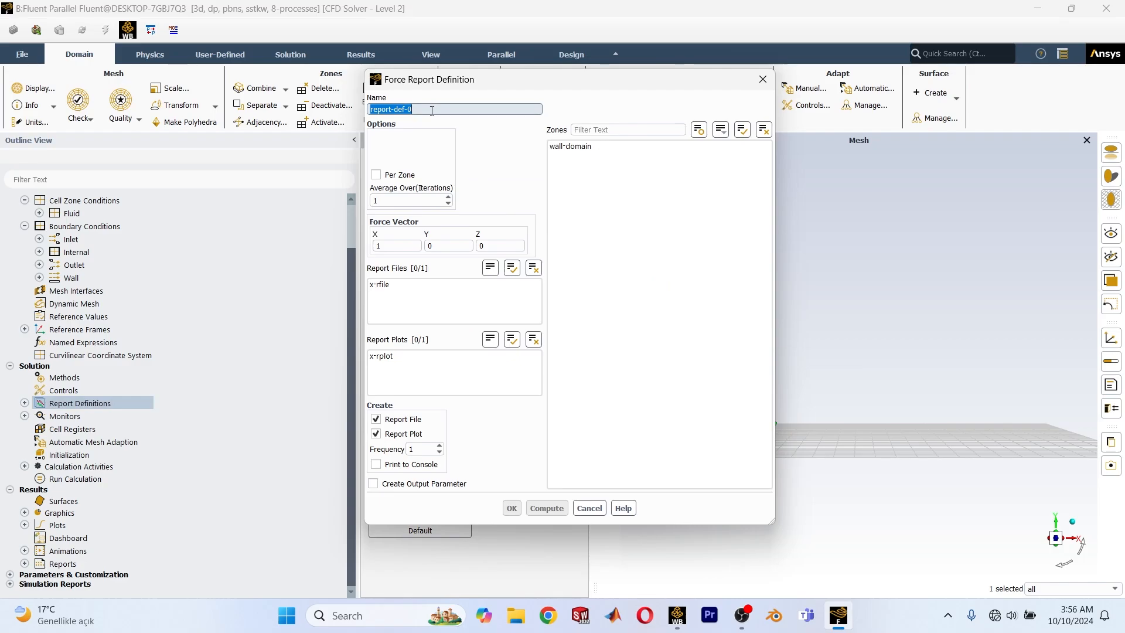
text(y)
click(639, 147)
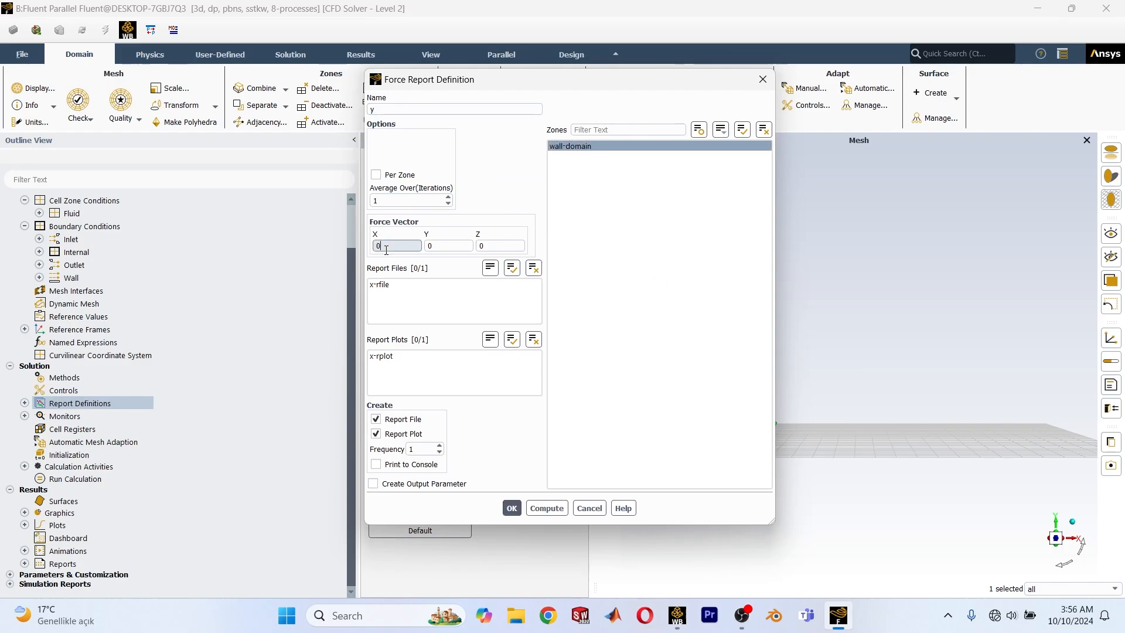
key(Tab)
key(Tab)
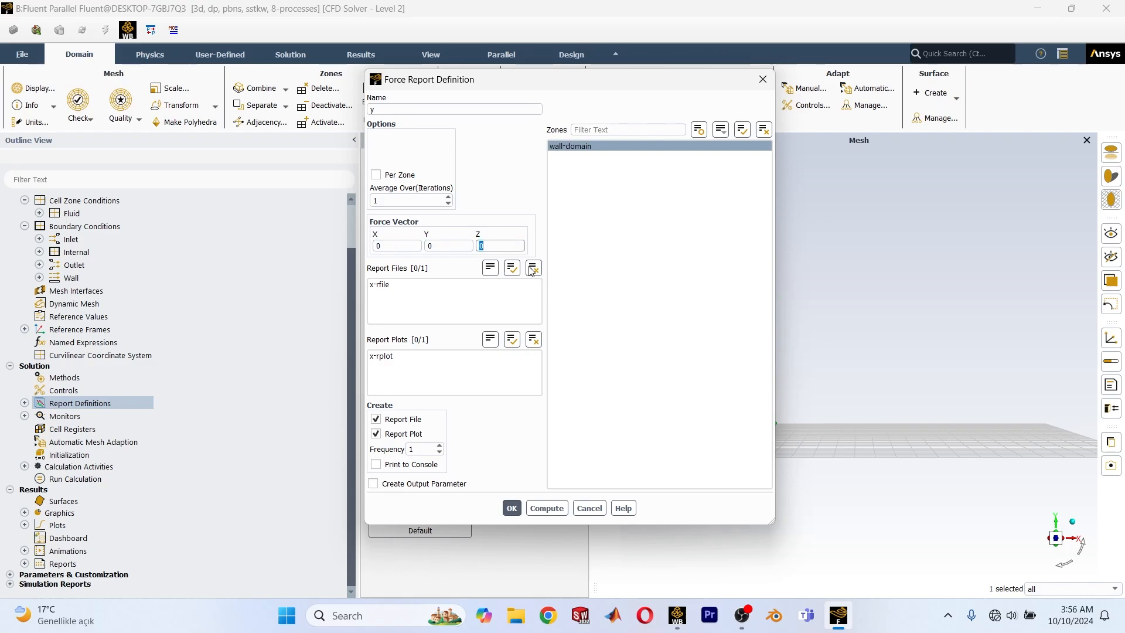
text(-1)
click(373, 484)
click(512, 508)
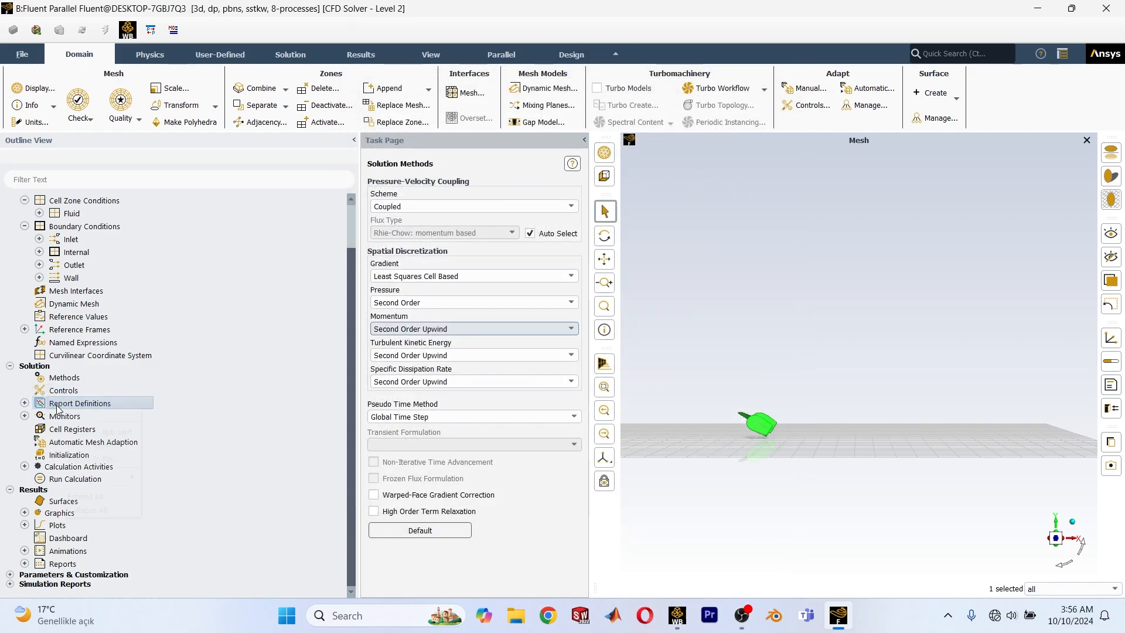
Define a new force report named z on the wall-domain zone, with force vector (0, -1, 0) and an output parameter.
mouse_move(90, 476)
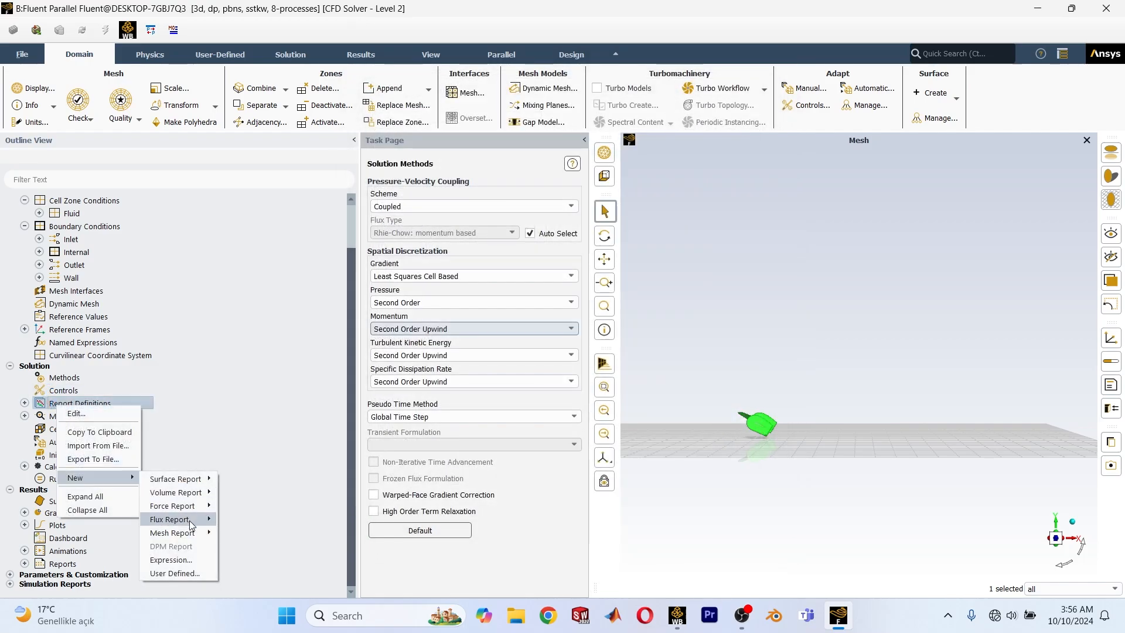
mouse_move(202, 511)
click(240, 547)
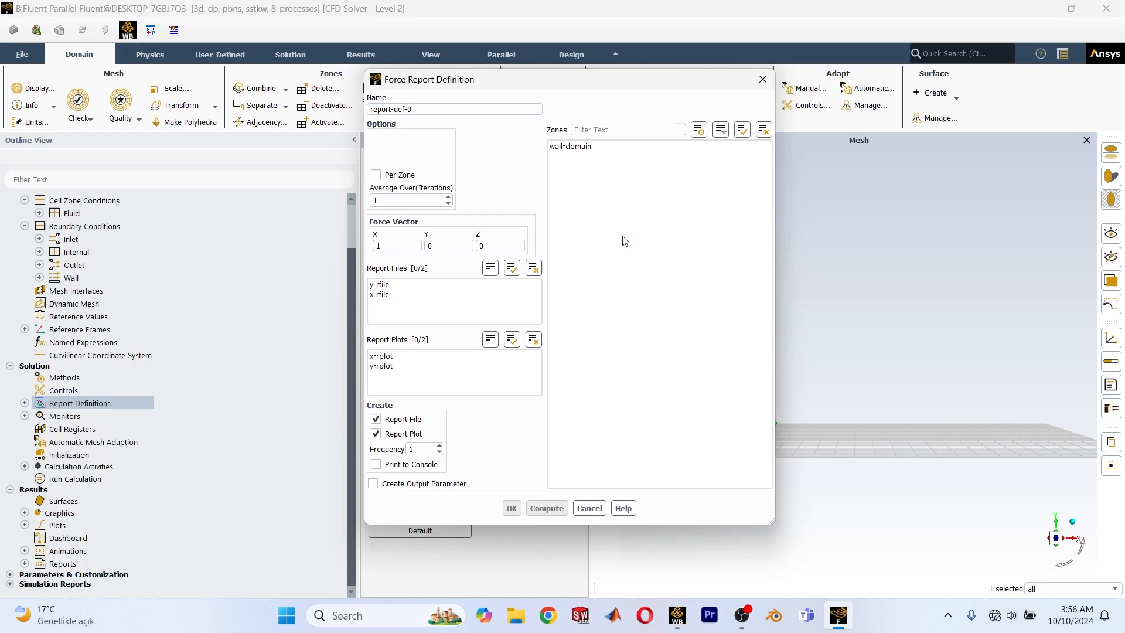
drag(410, 109, 370, 109)
text(z)
click(406, 246)
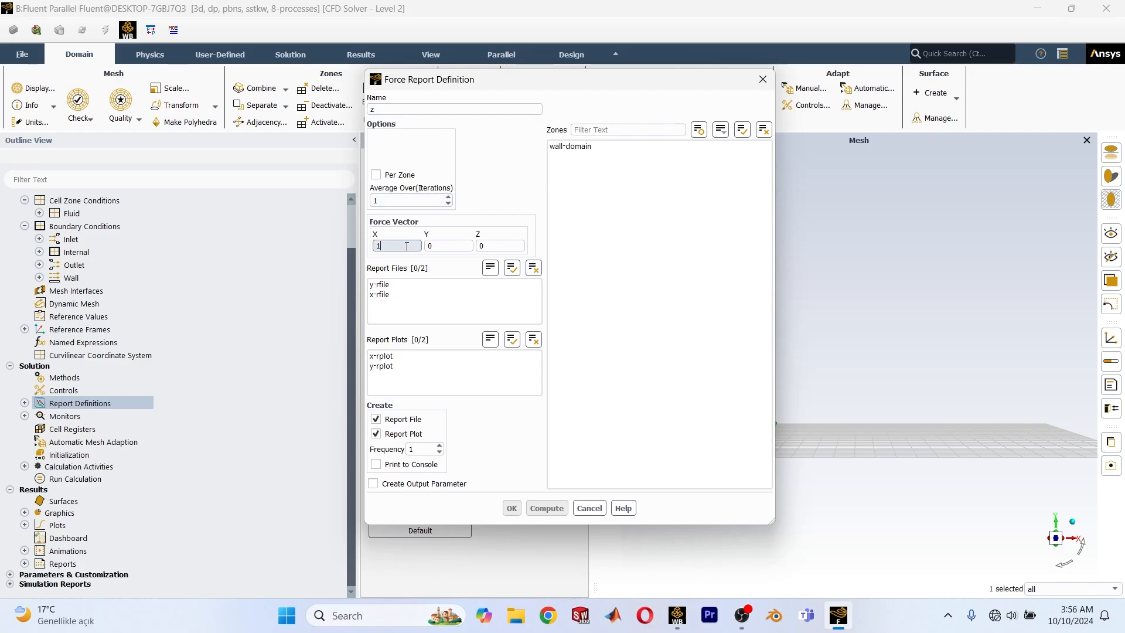
click(444, 245)
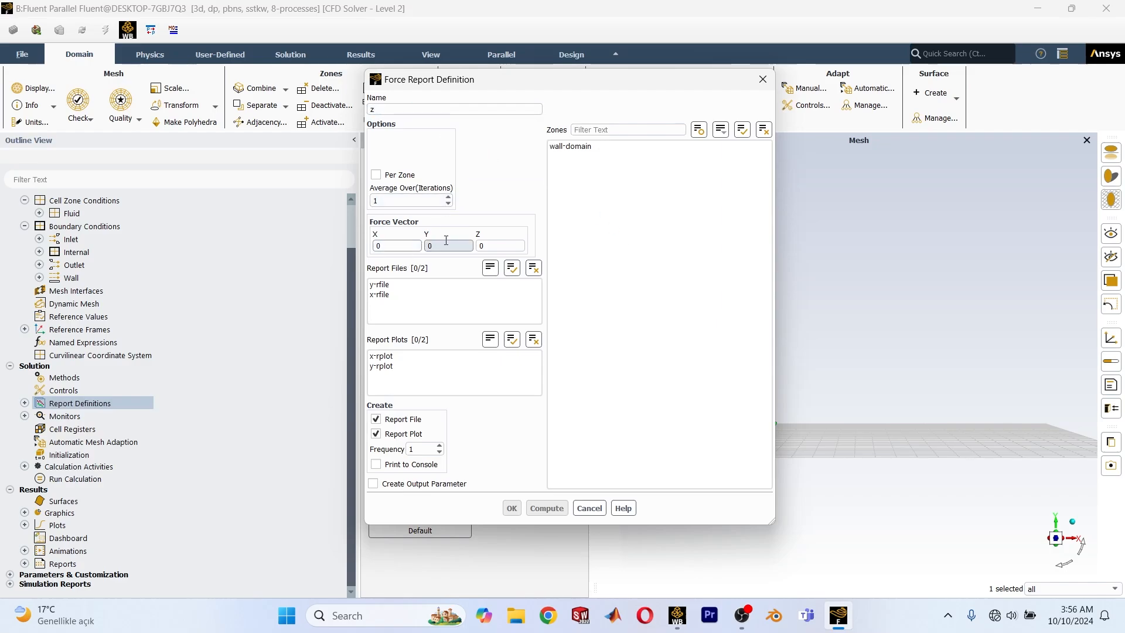
text(-1)
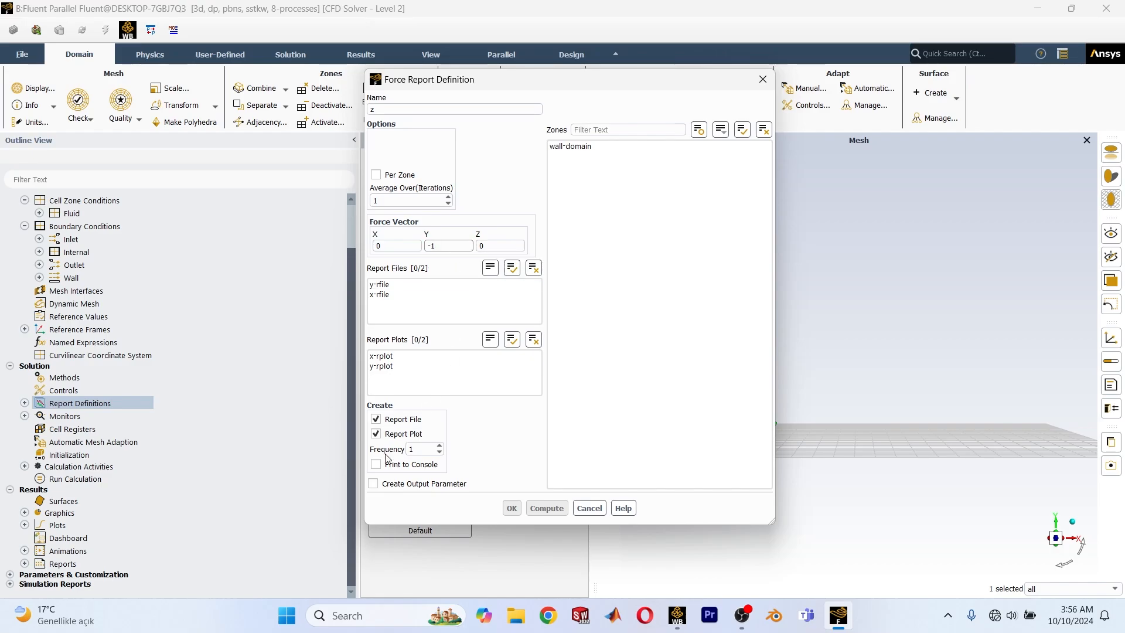
click(387, 484)
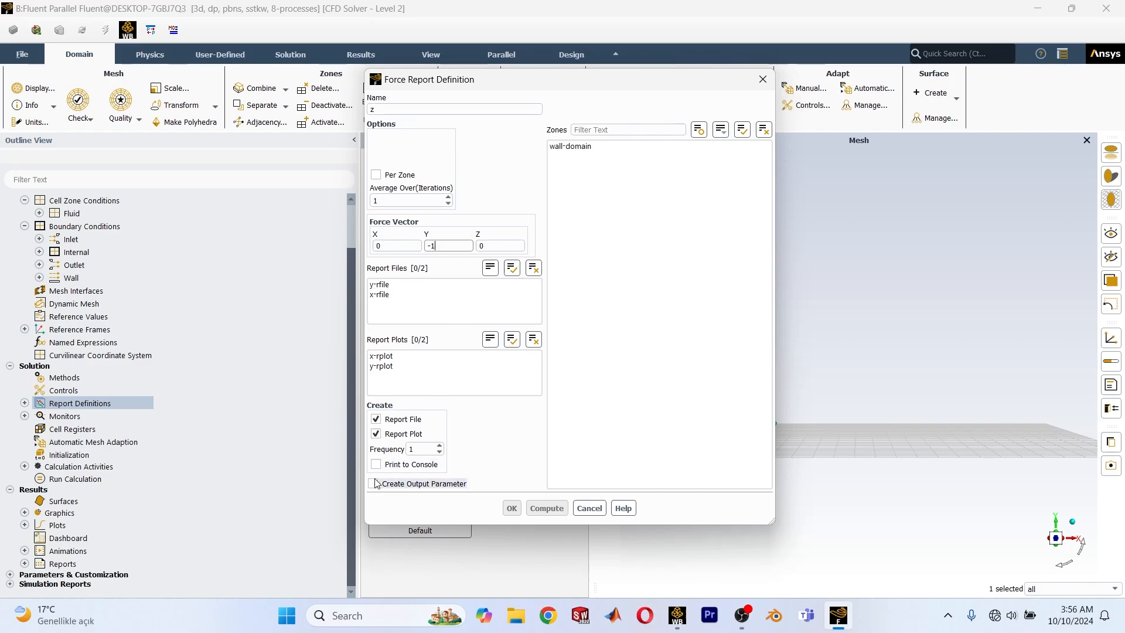
click(586, 147)
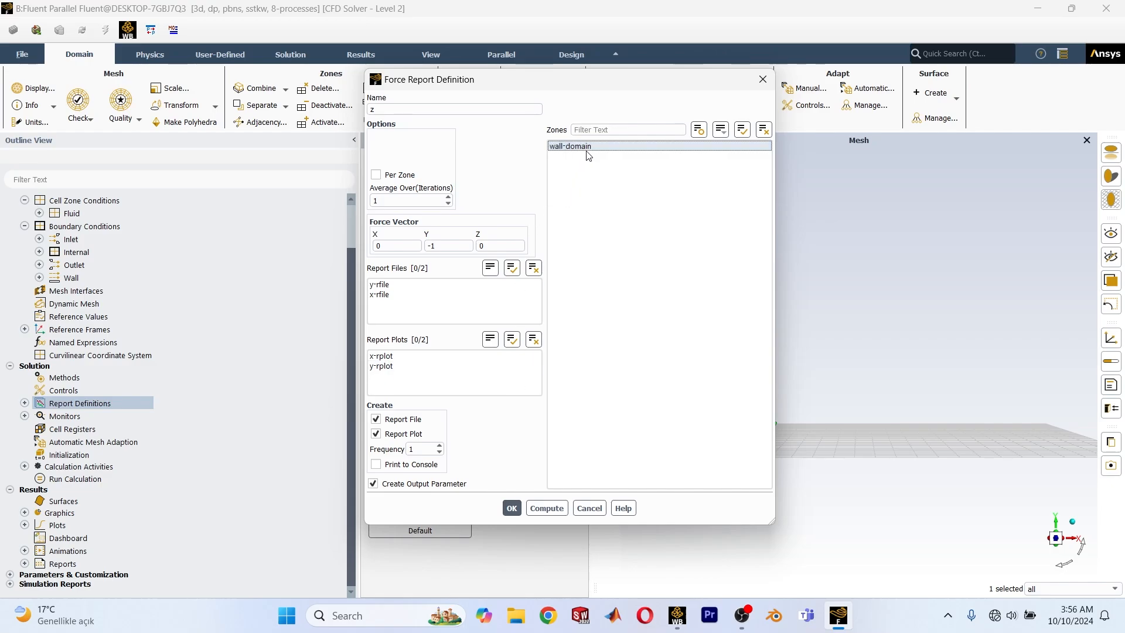
drag(620, 86, 377, 139)
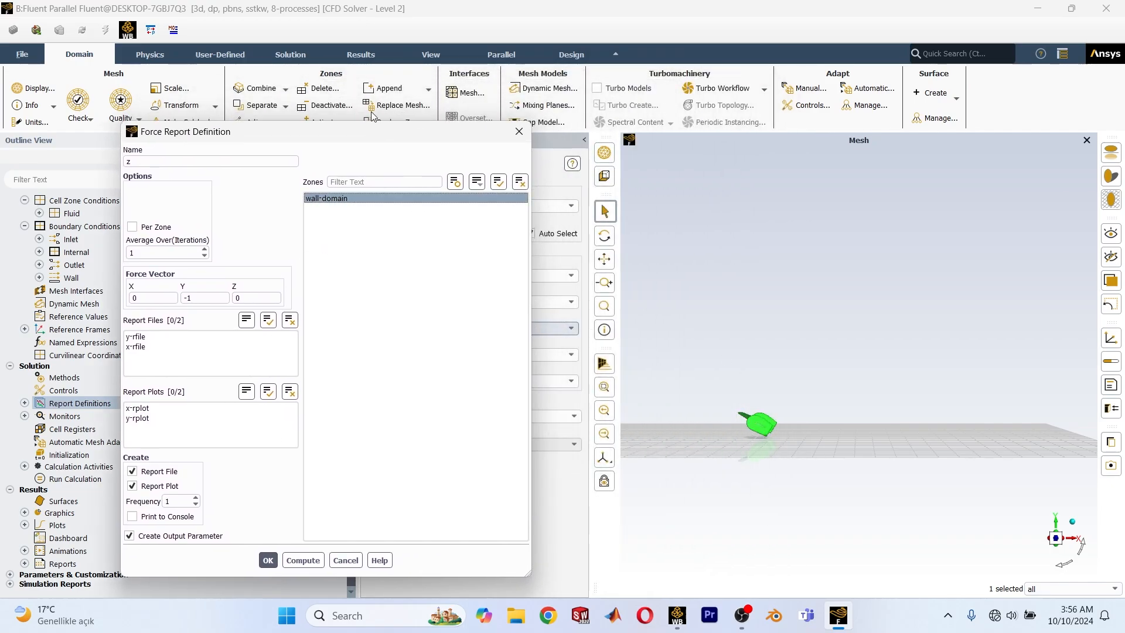
drag(362, 132, 600, 38)
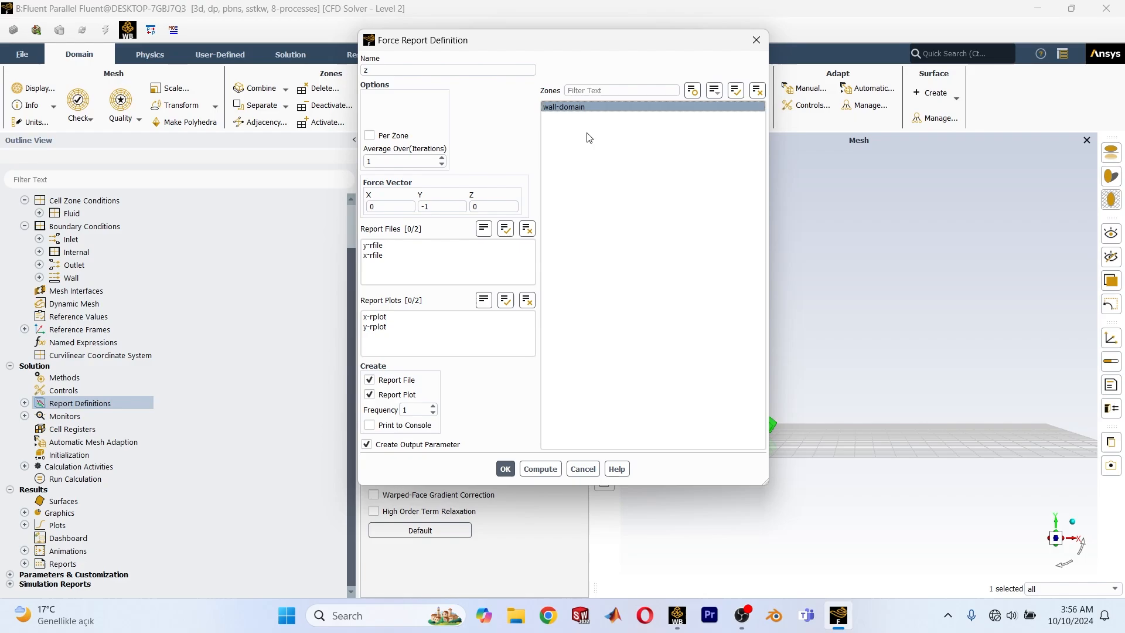
Save the z force report and begin a moment report named l on the wall-domain zone, with Moment as output type.
click(505, 470)
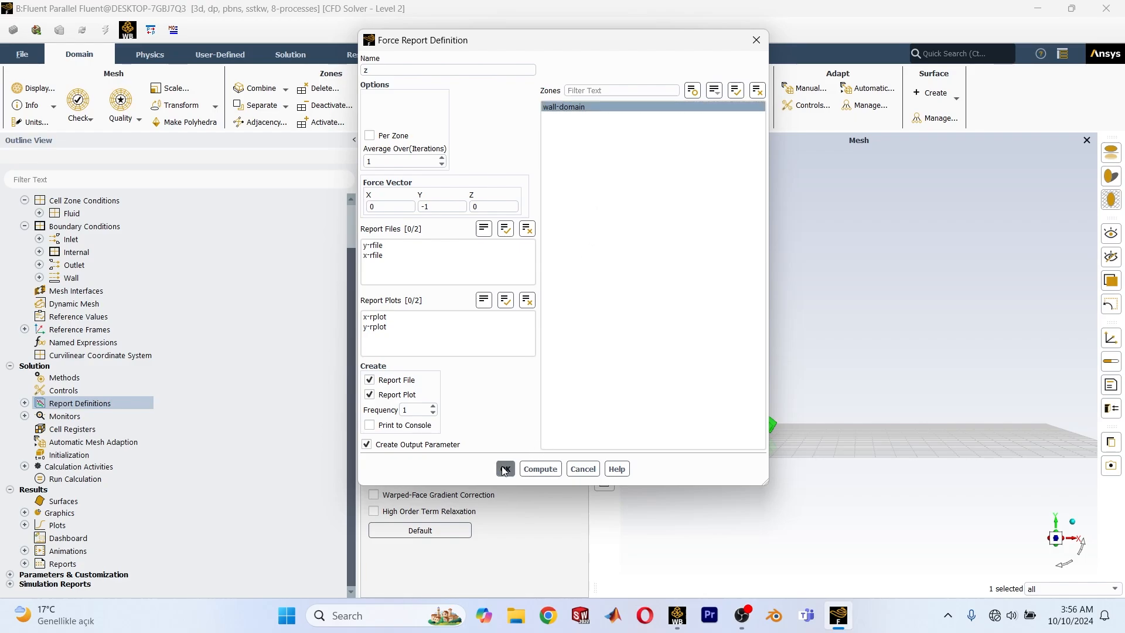
right_click(56, 404)
mouse_move(99, 475)
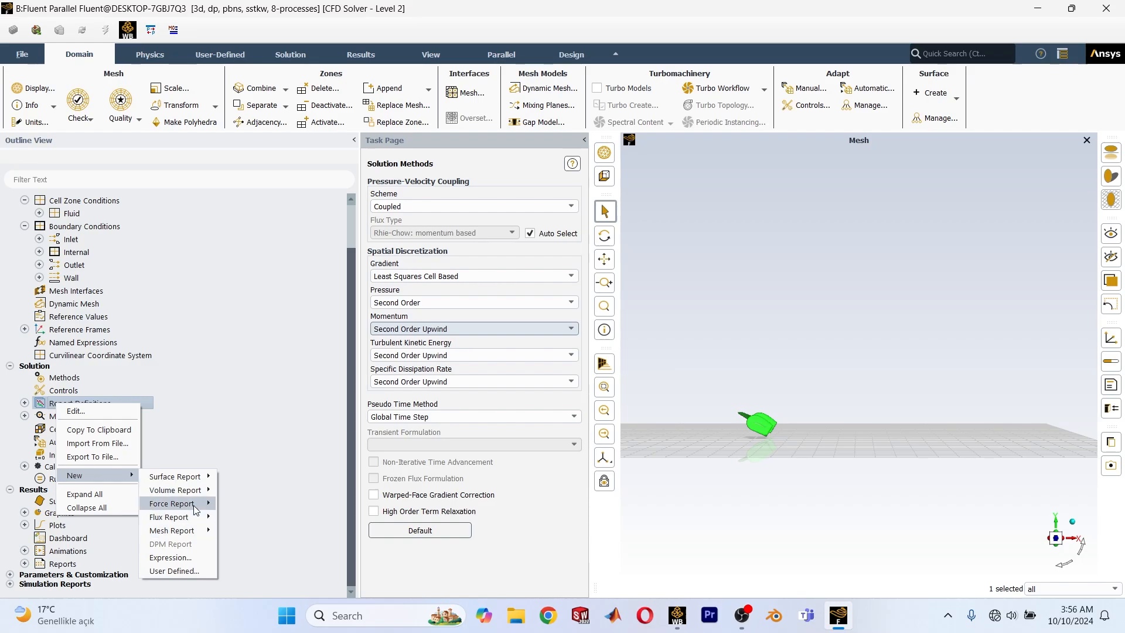
mouse_move(197, 504)
click(242, 531)
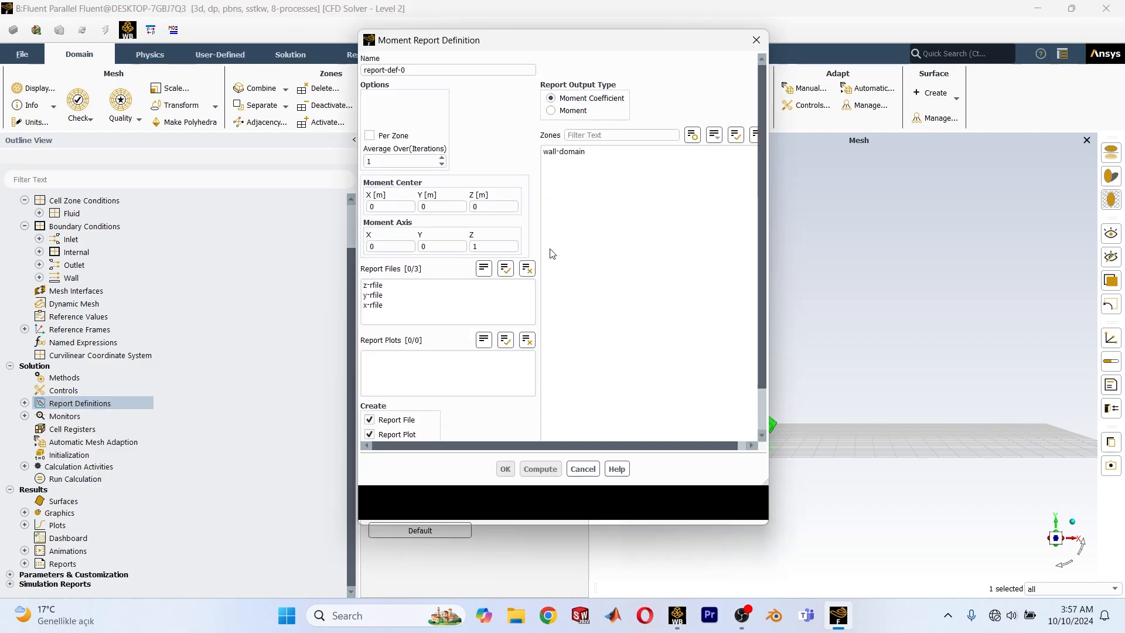
click(551, 111)
click(578, 152)
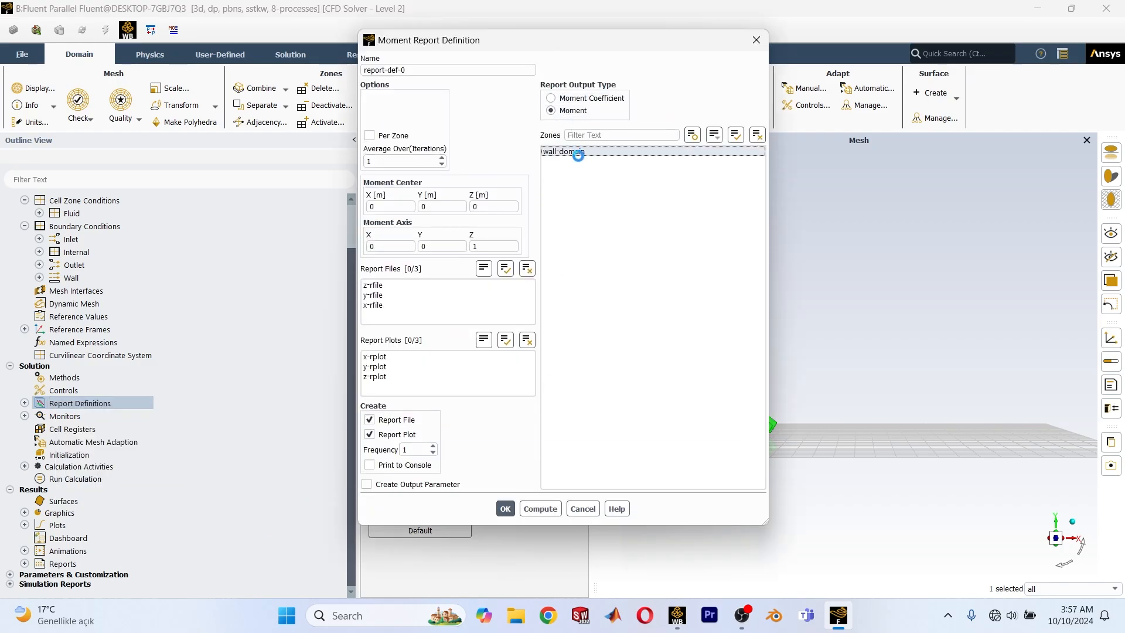
triple_click(443, 68)
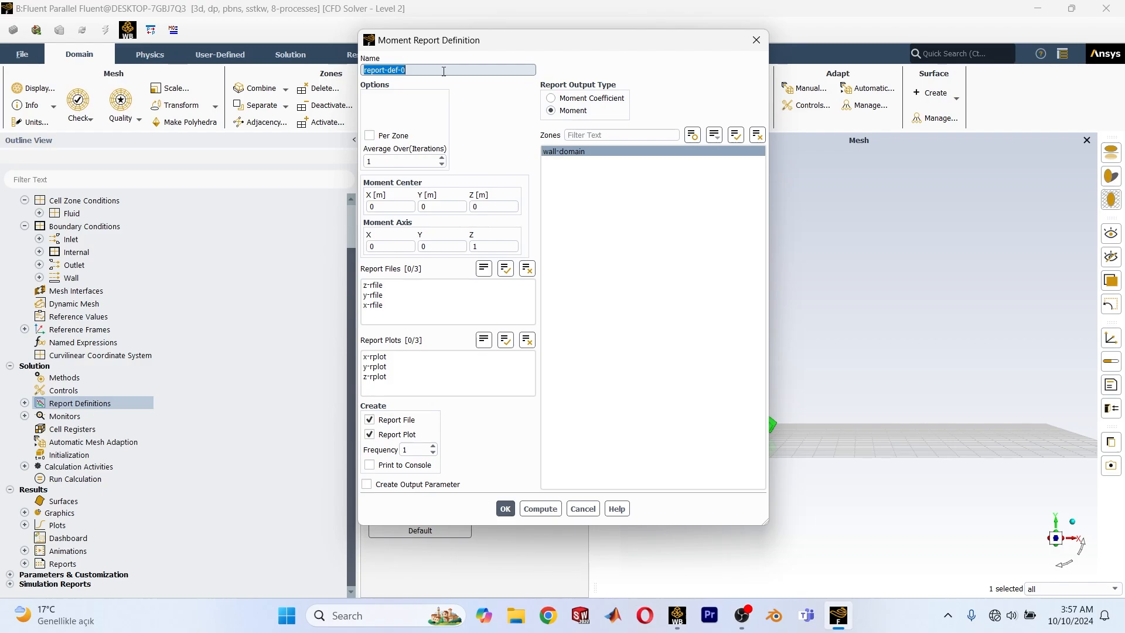
key(BackSpace)
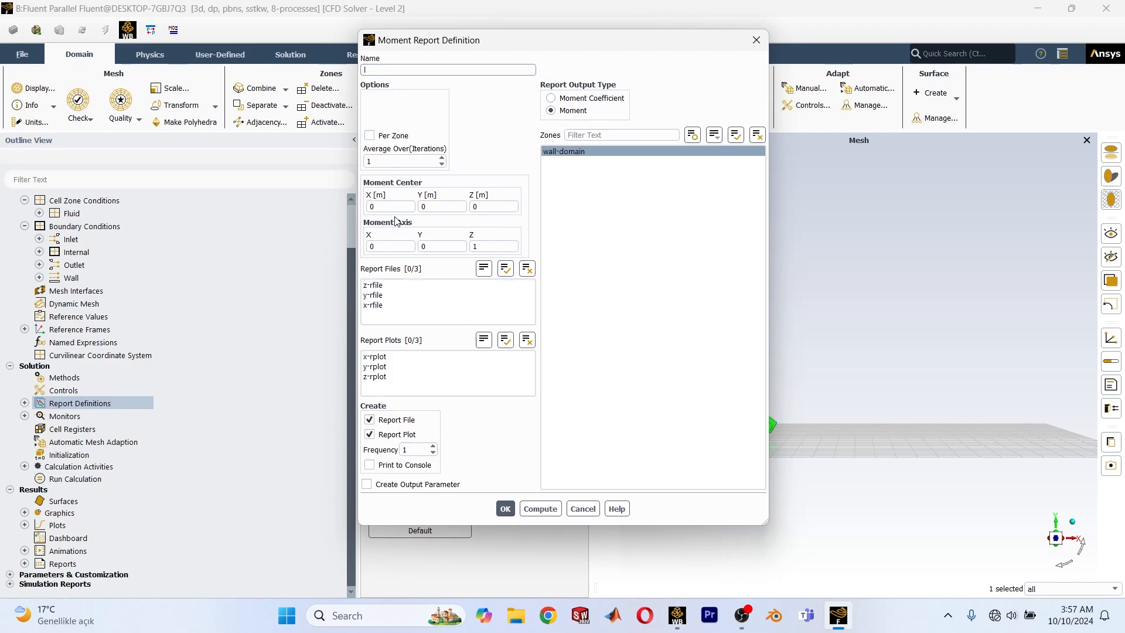
Set the l report's moment axis to (-1, 0, 0), enable its output parameter and save the definition.
double_click(501, 245)
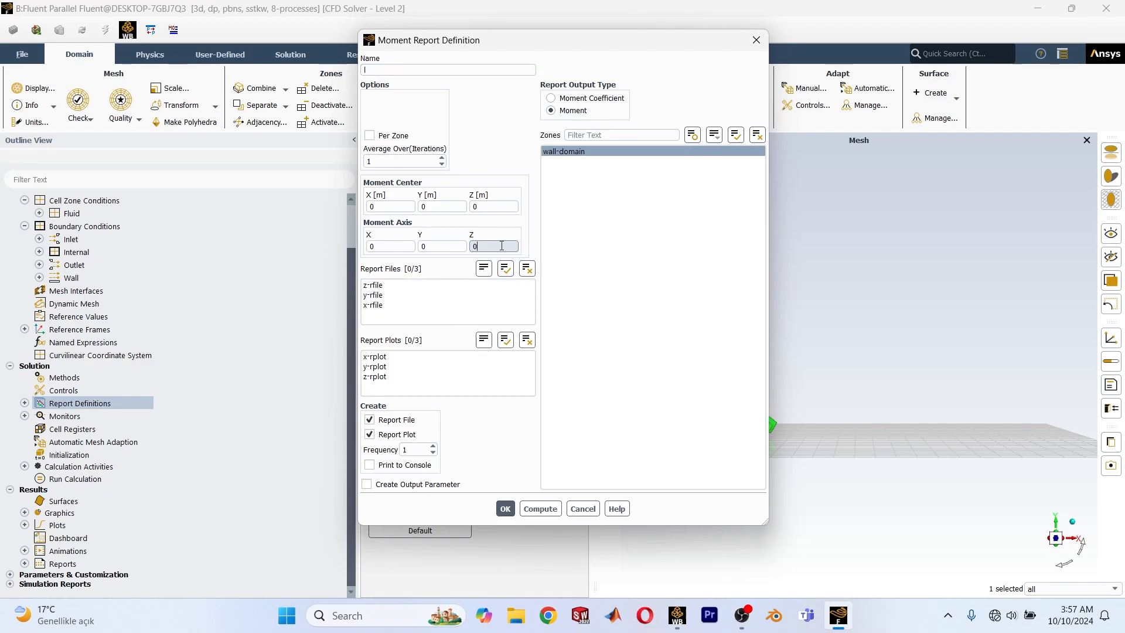
click(399, 245)
text(-1)
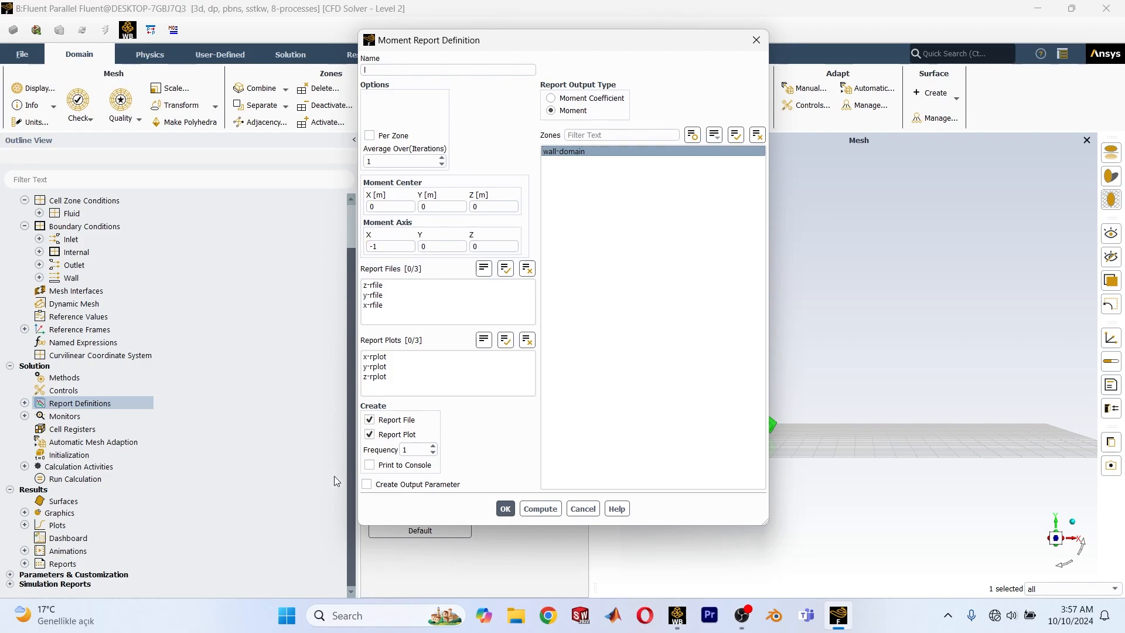
click(367, 484)
drag(591, 46, 413, 73)
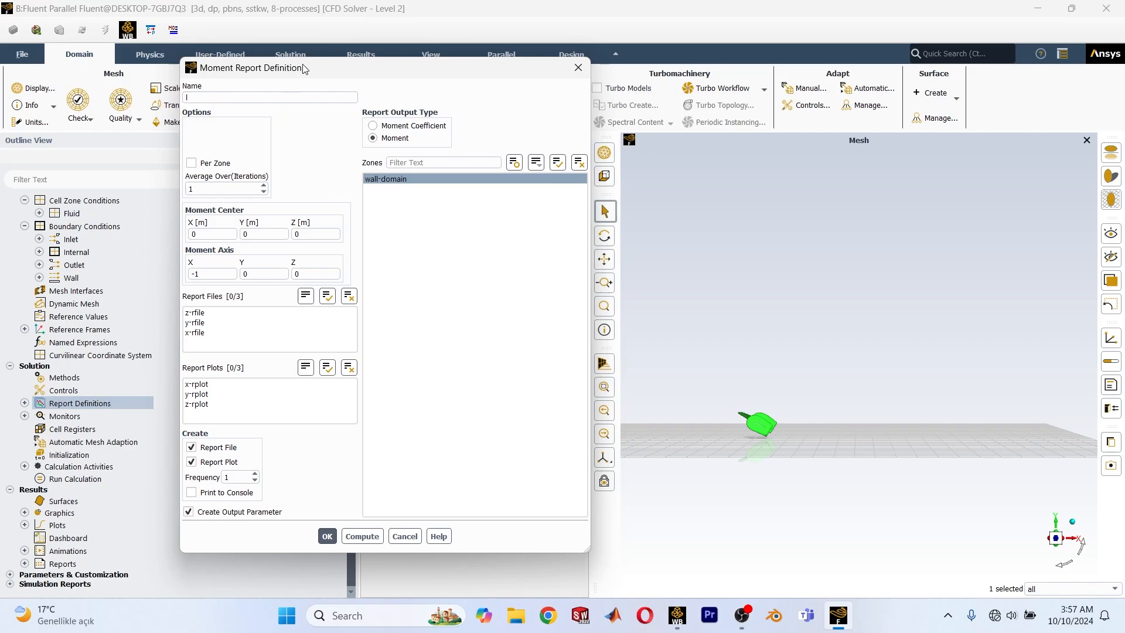
drag(302, 68, 425, 78)
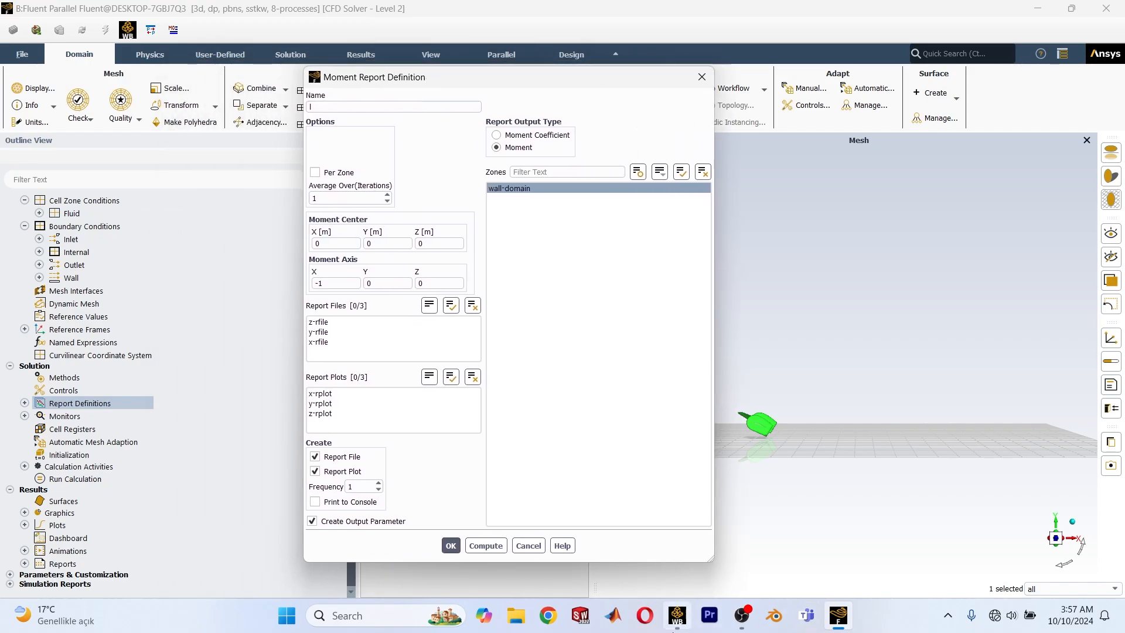
click(450, 546)
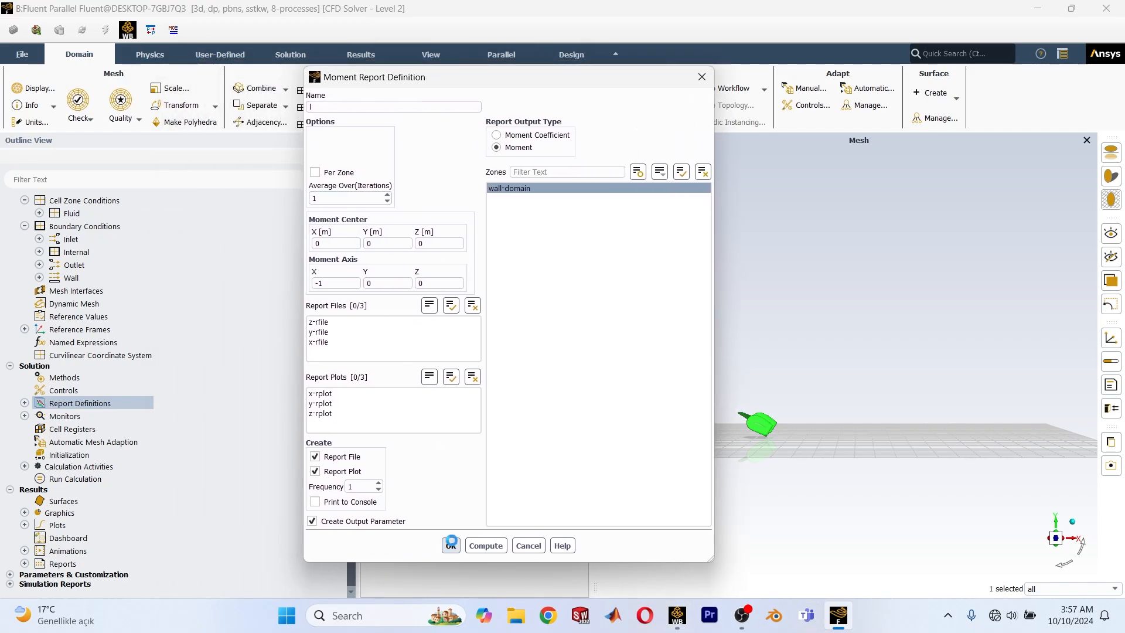
Create a moment report named m with Moment output on the wall-domain zone, moment axis (0, 0, -1) and an output parameter.
right_click(90, 404)
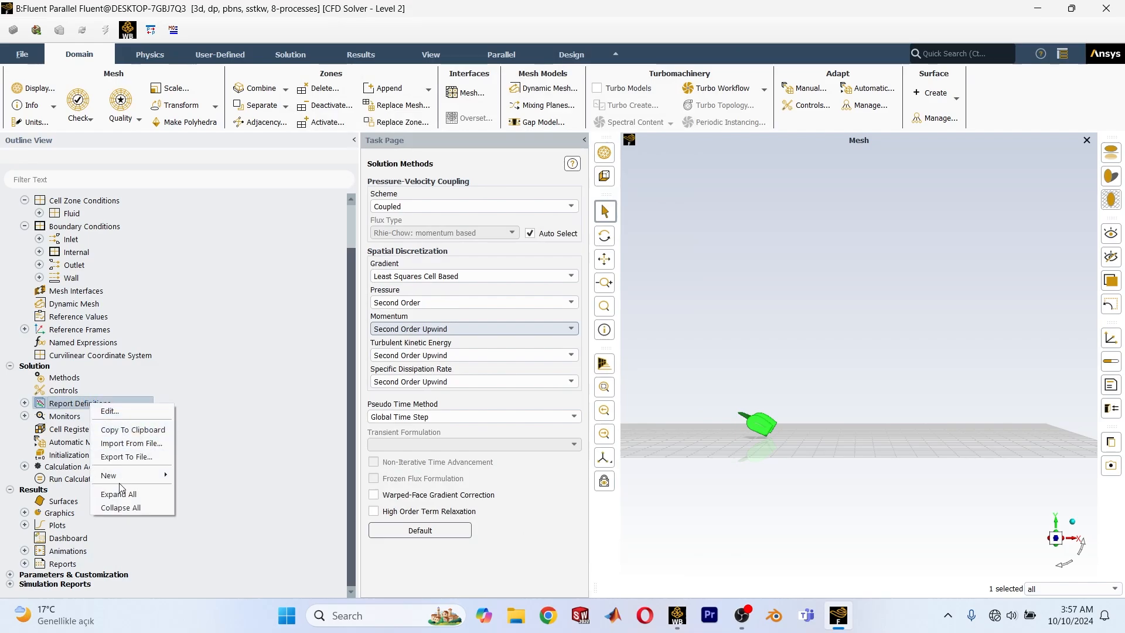
mouse_move(148, 478)
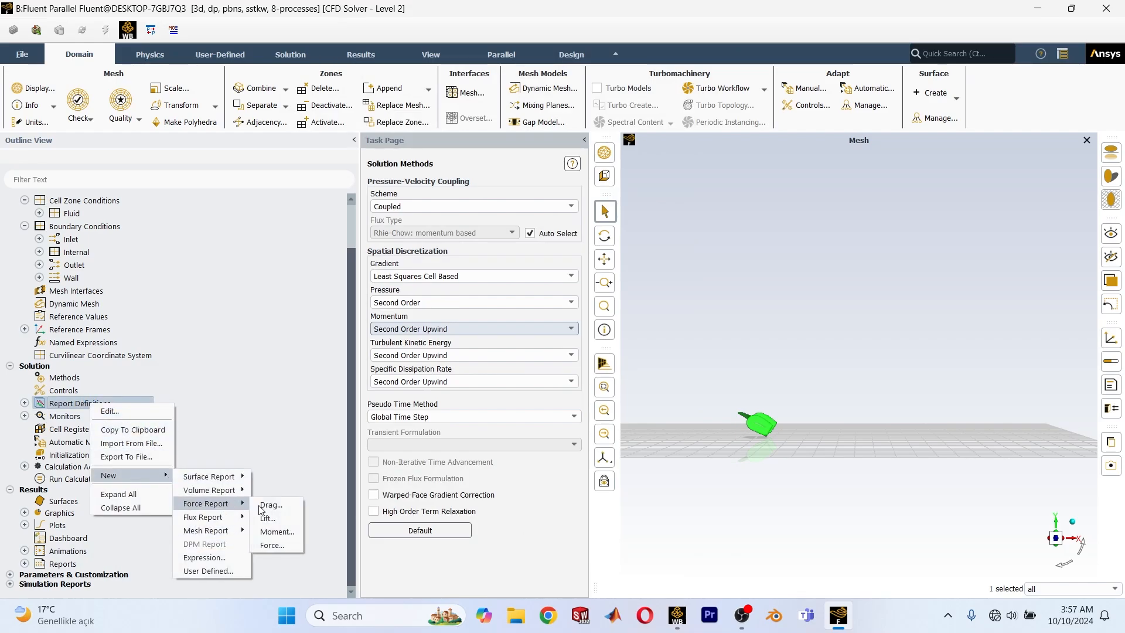
click(280, 534)
click(497, 147)
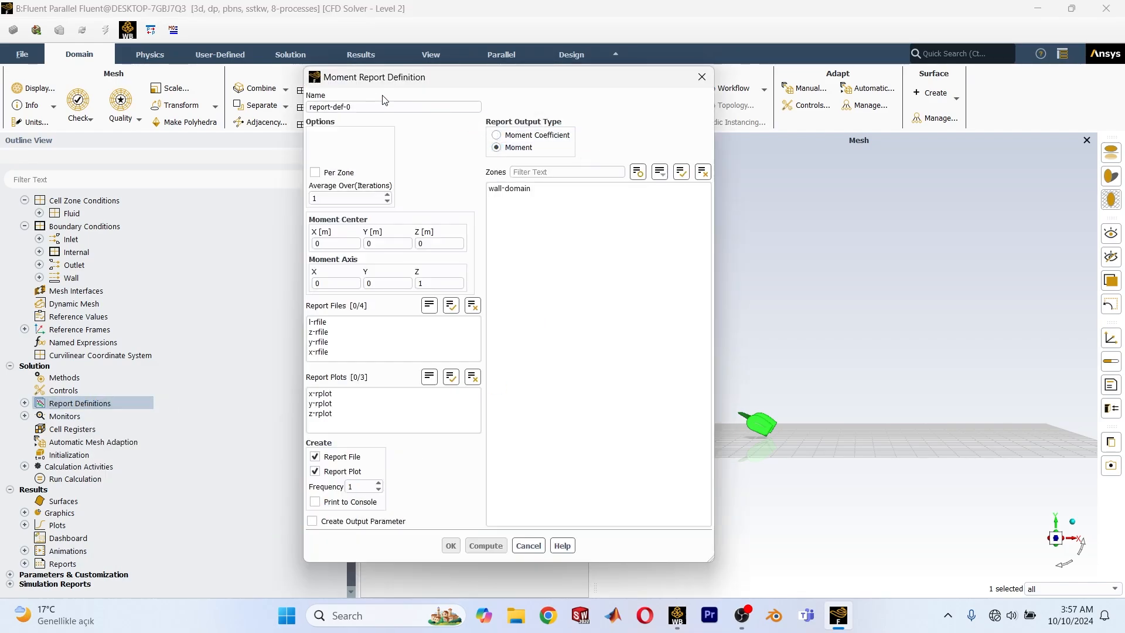
triple_click(375, 106)
text(m)
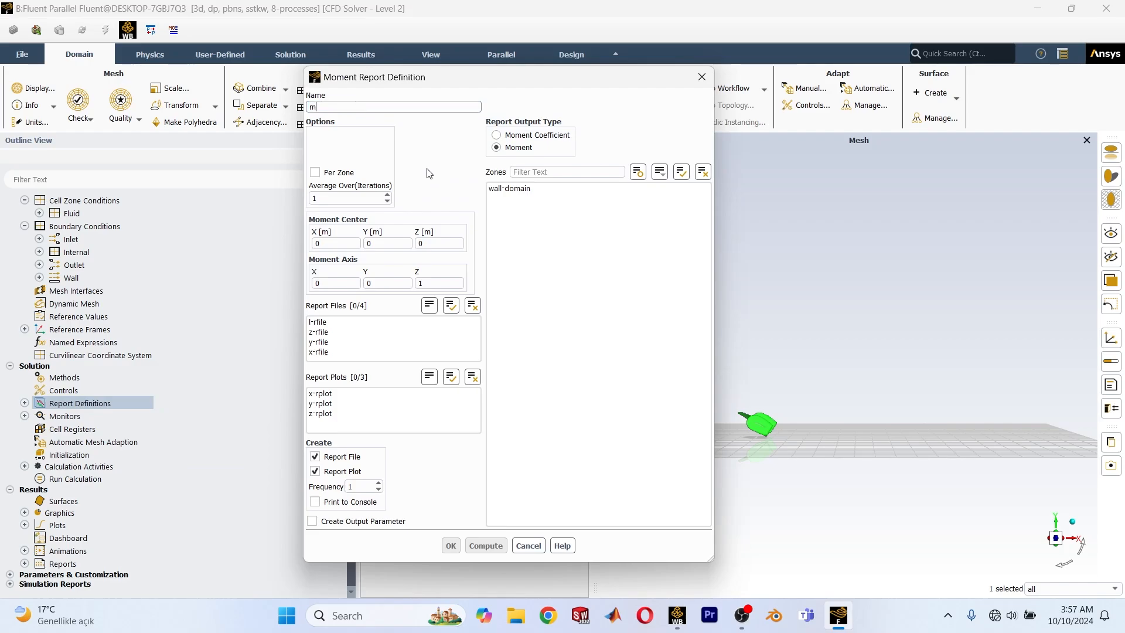
click(533, 191)
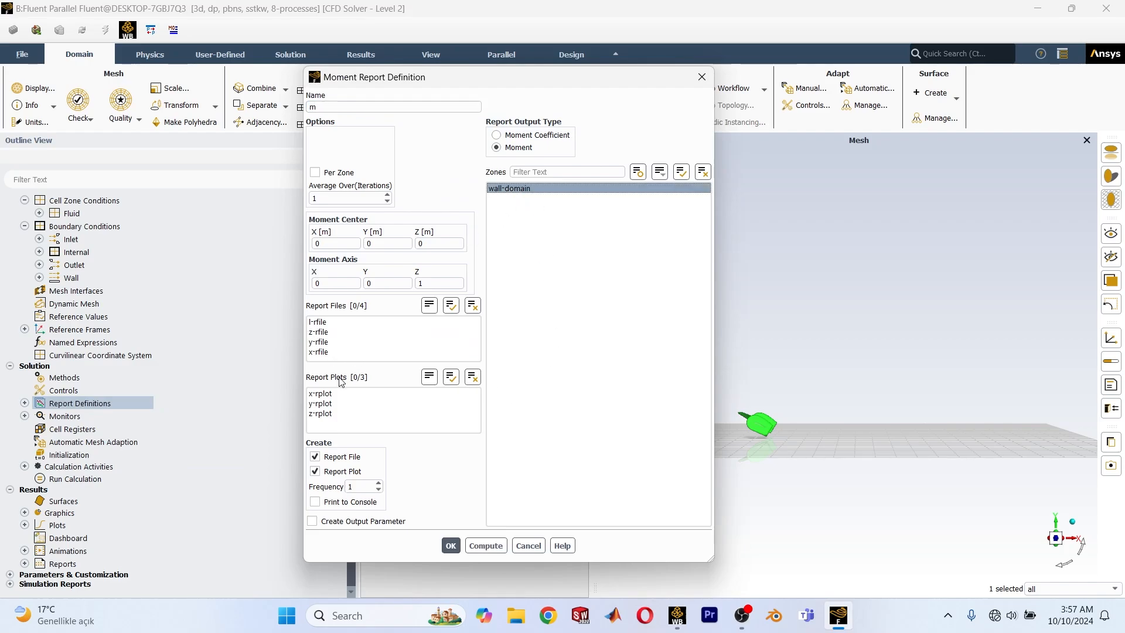
click(431, 285)
text(-)
click(577, 373)
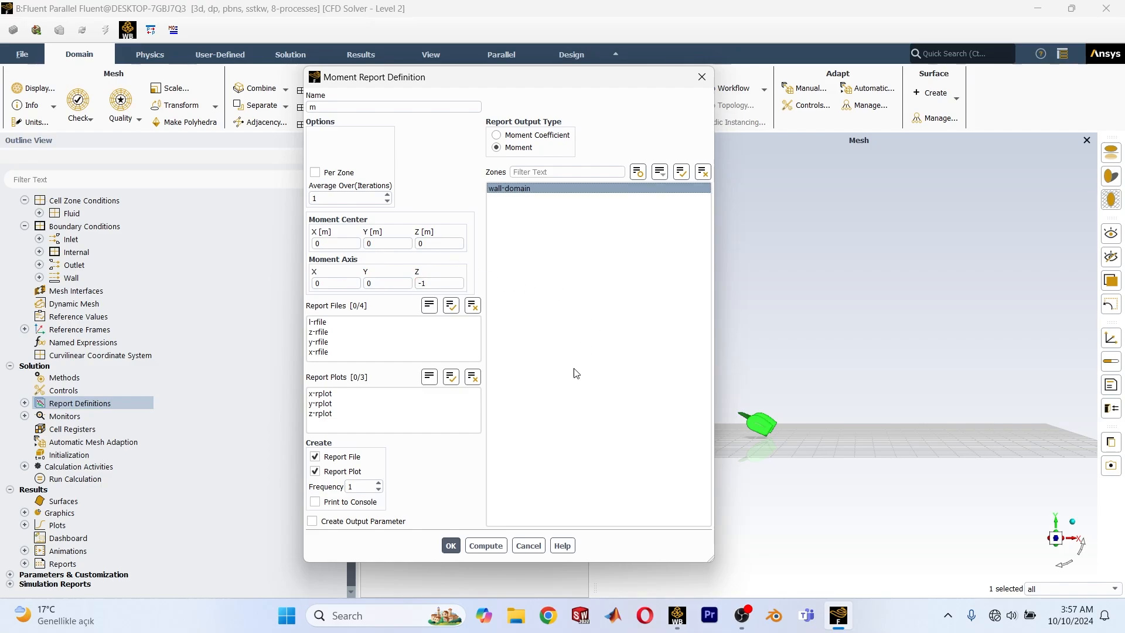
click(347, 519)
Create a moment report named n with Moment output on the wall-domain zone, moment axis (0, -1, 0) and an output parameter.
right_click(65, 405)
mouse_move(95, 476)
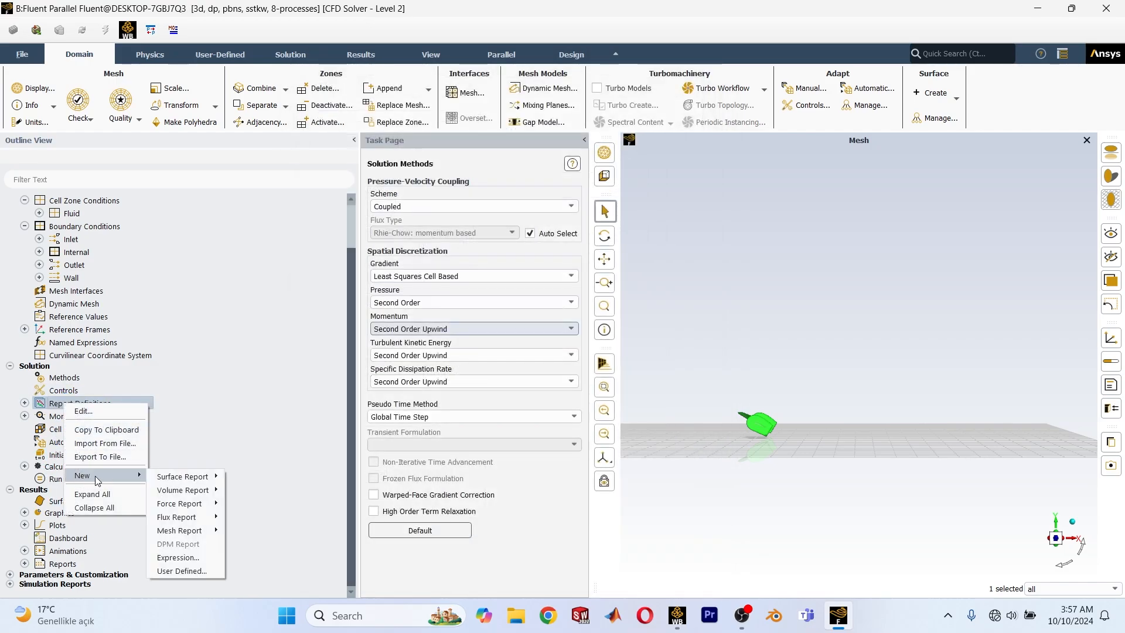
mouse_move(214, 510)
click(245, 532)
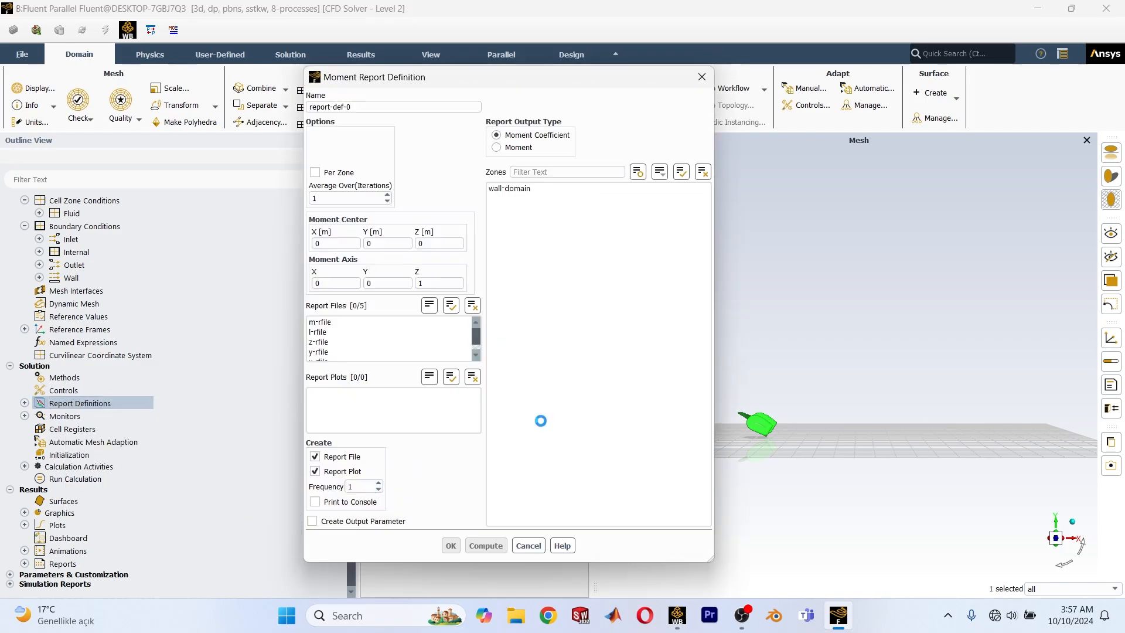
click(497, 147)
triple_click(401, 106)
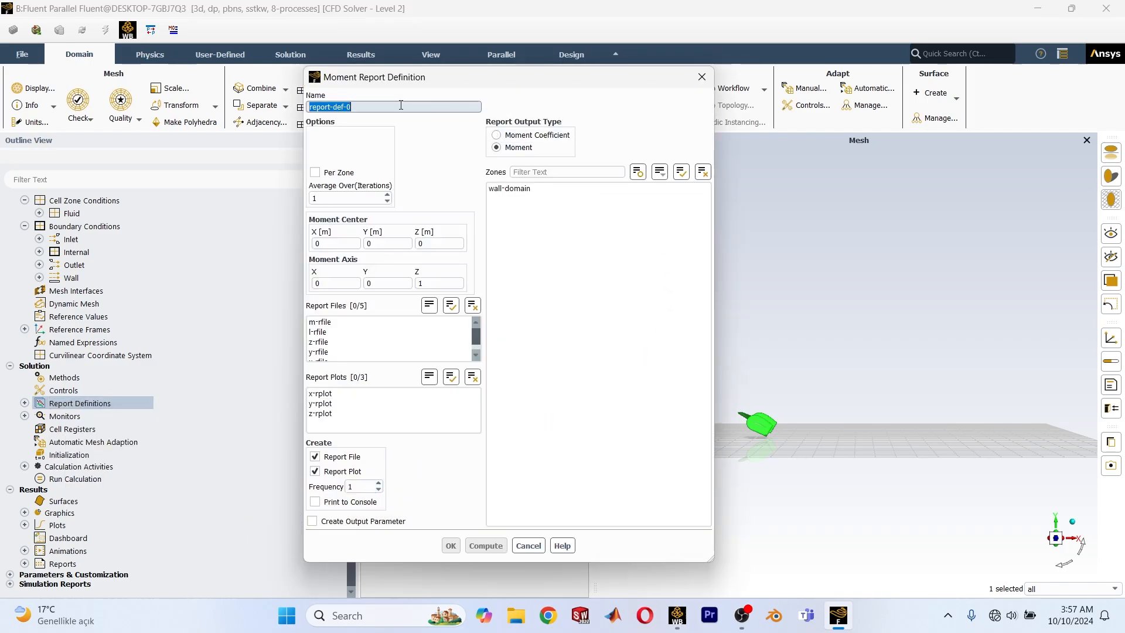
text(n)
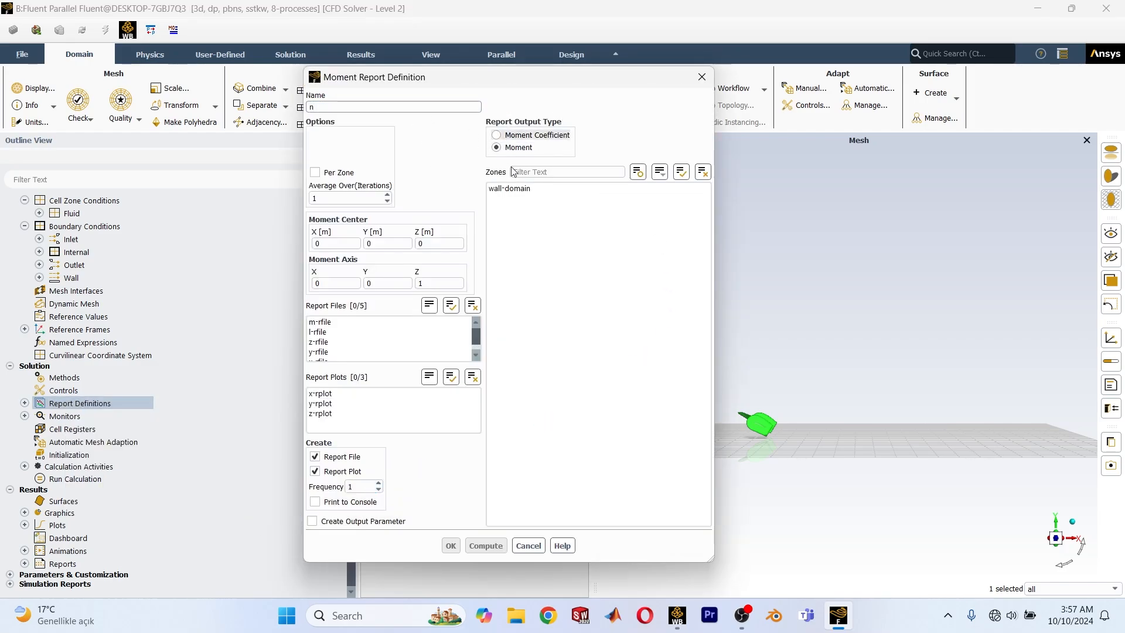
click(534, 192)
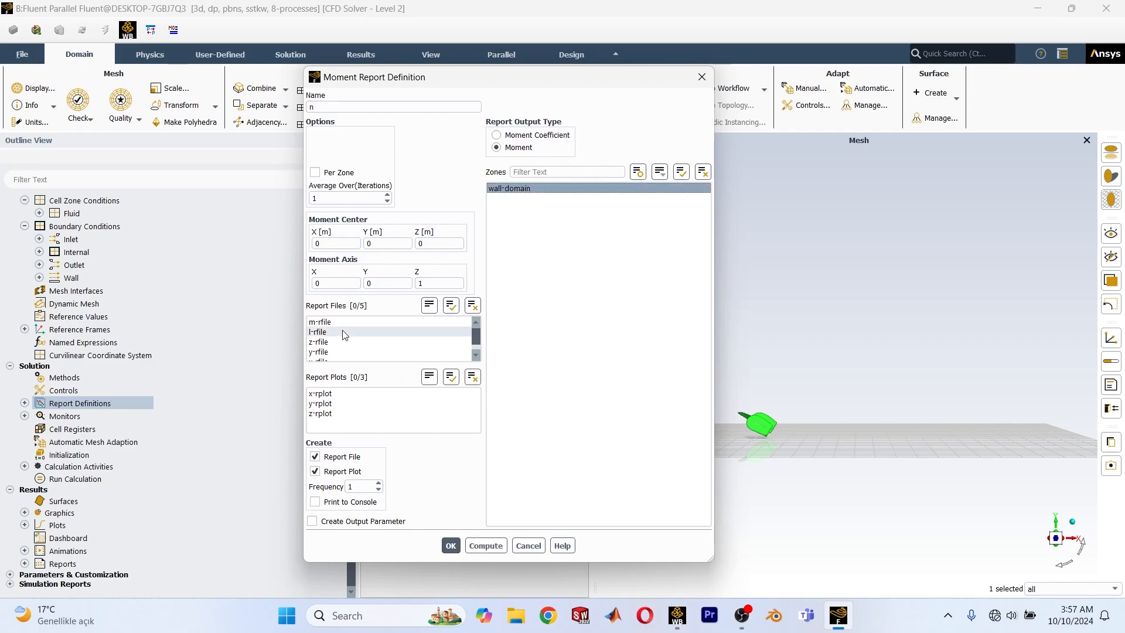
click(442, 284)
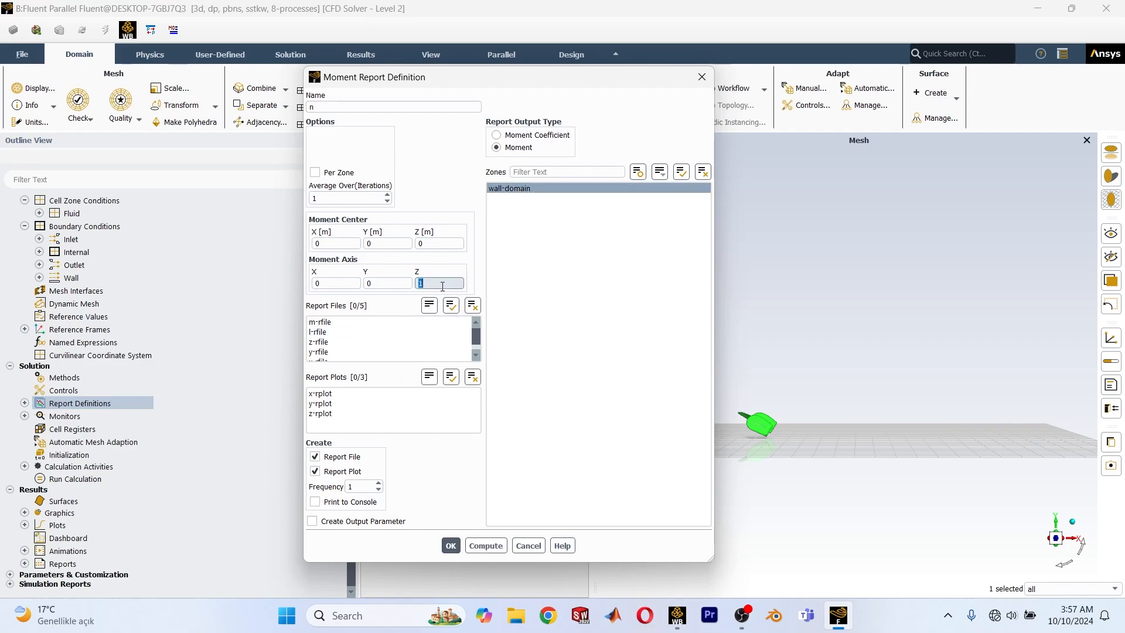
double_click(381, 284)
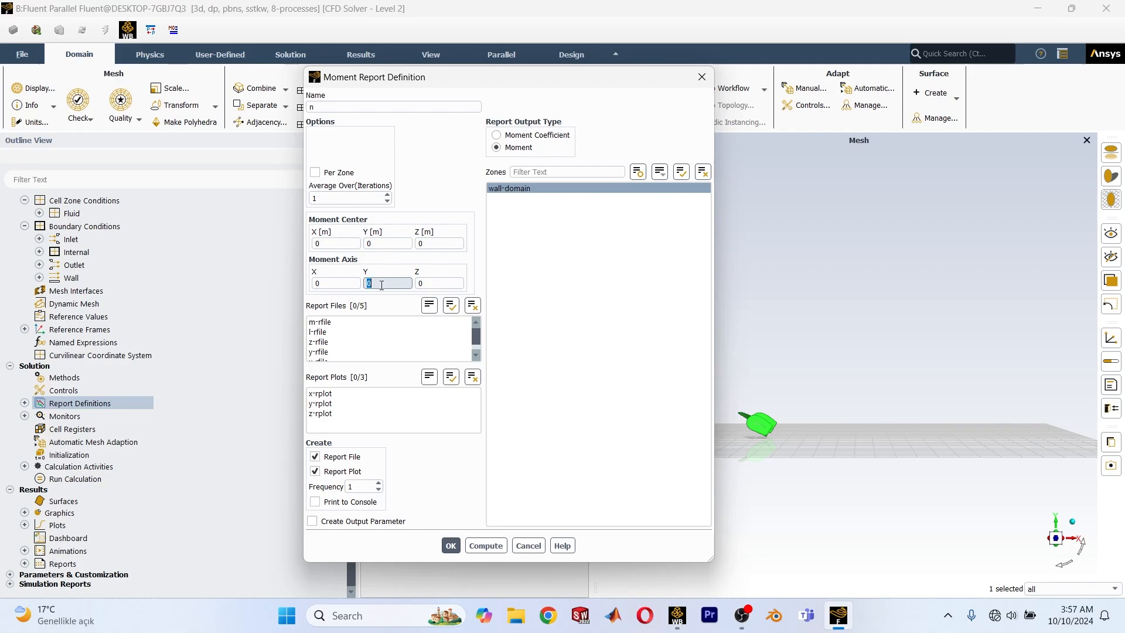
text(-1)
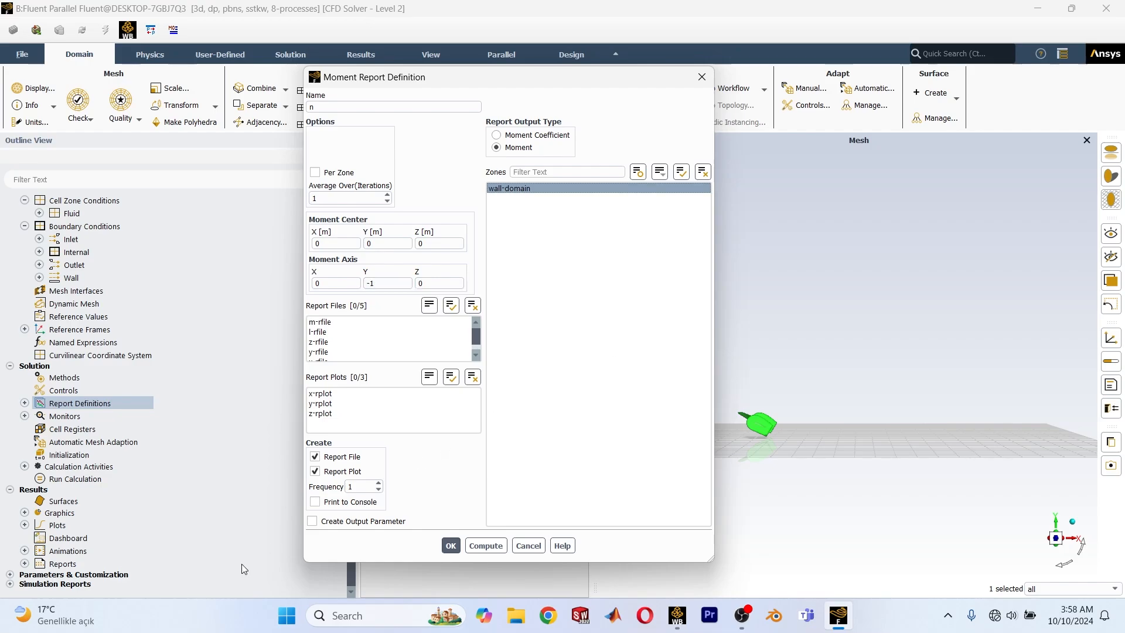
click(325, 521)
click(449, 546)
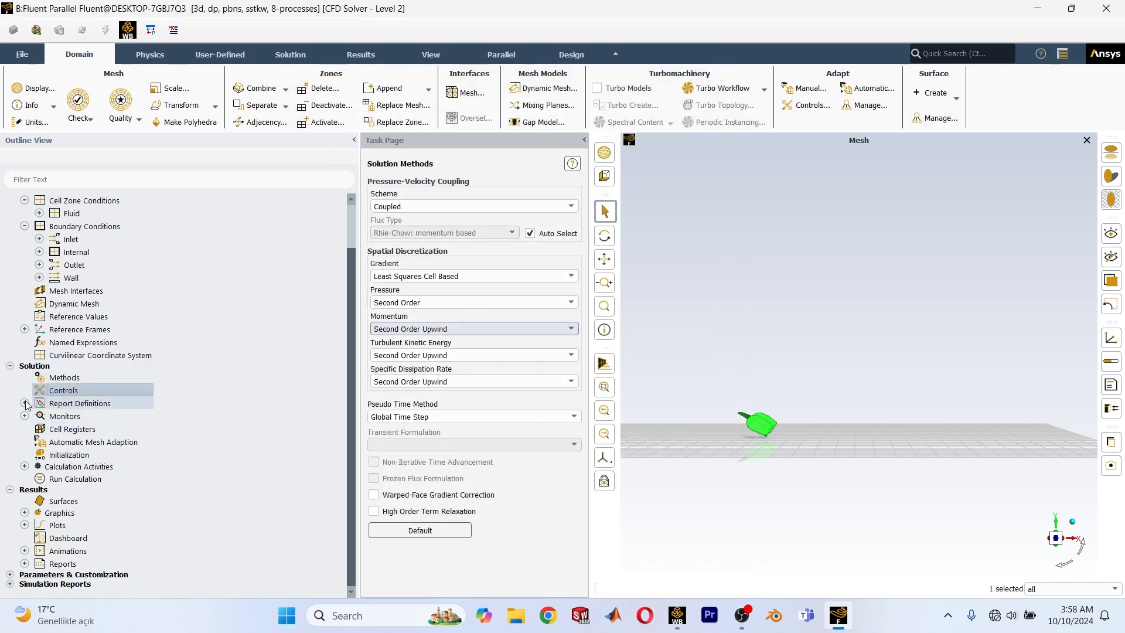
Create a lift coefficient report definition named cl on the wall-domain zone with an output parameter.
click(25, 403)
right_click(54, 407)
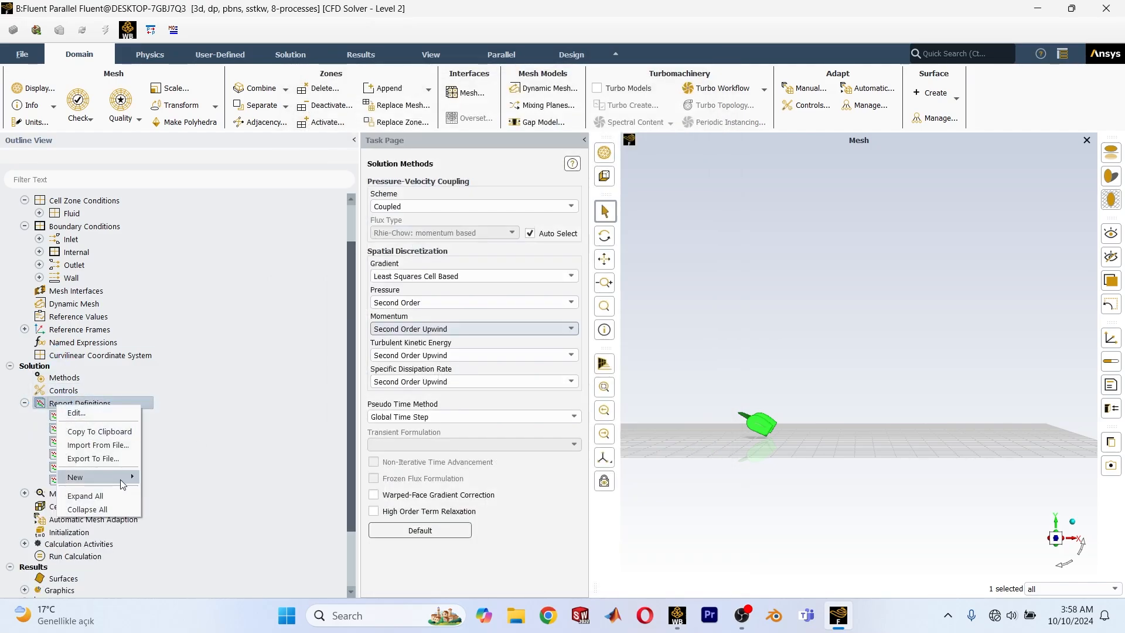
mouse_move(120, 479)
mouse_move(176, 505)
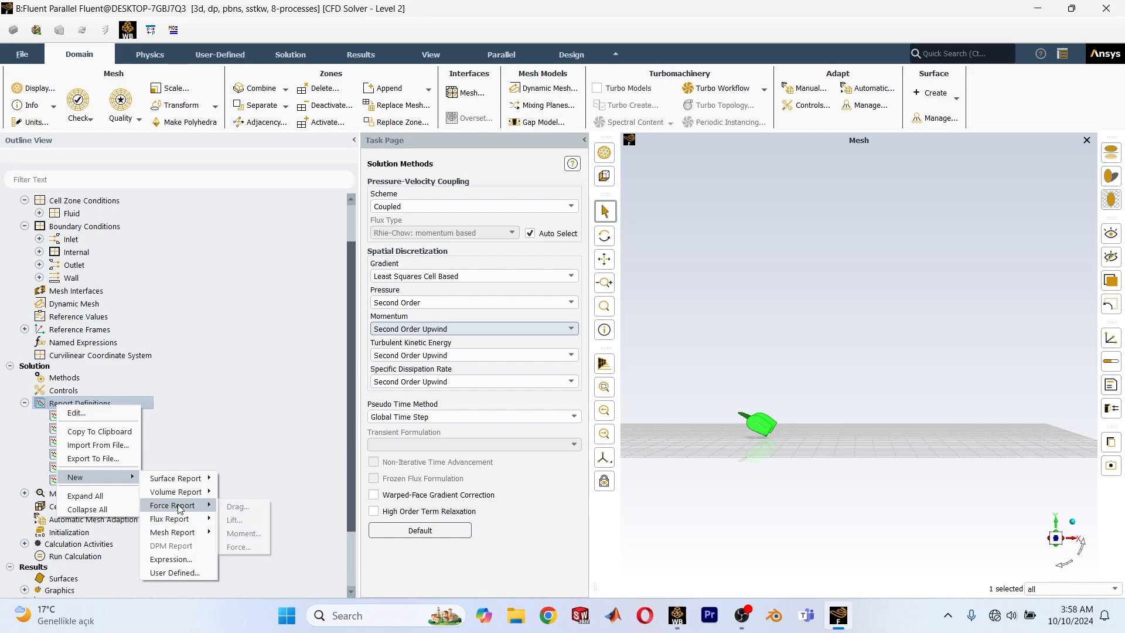
click(248, 515)
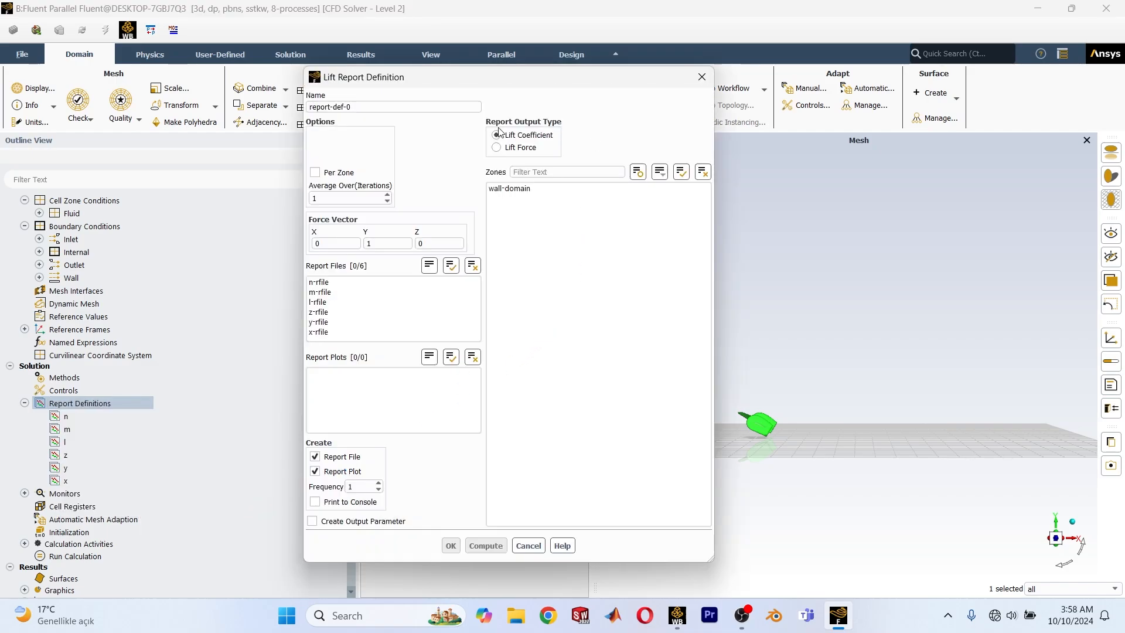
click(510, 188)
triple_click(383, 106)
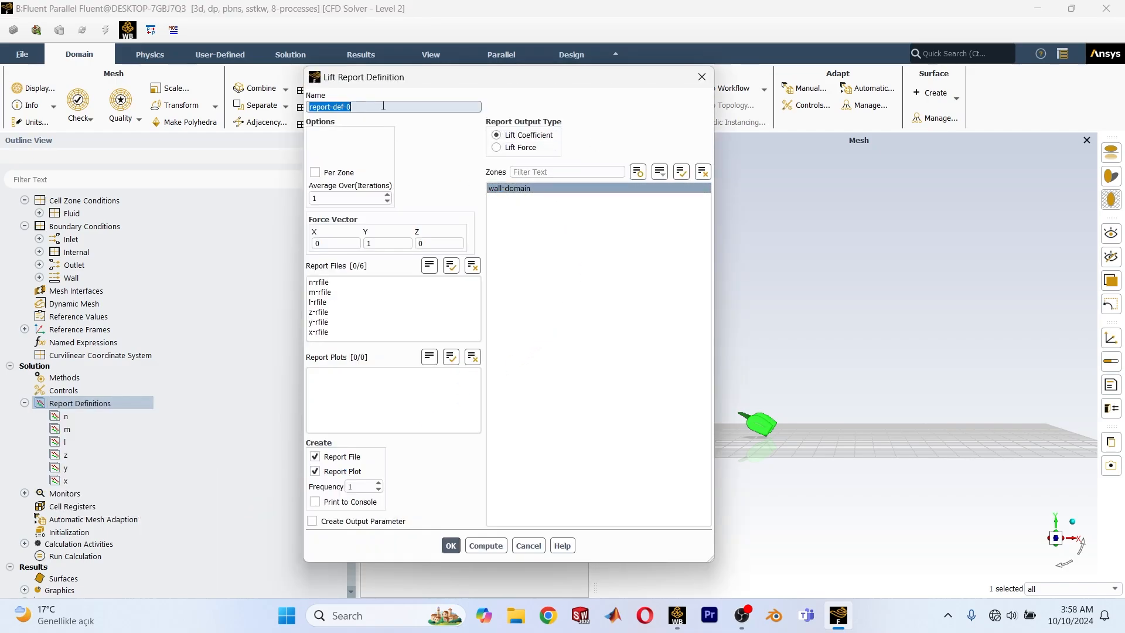
text(cl)
click(581, 322)
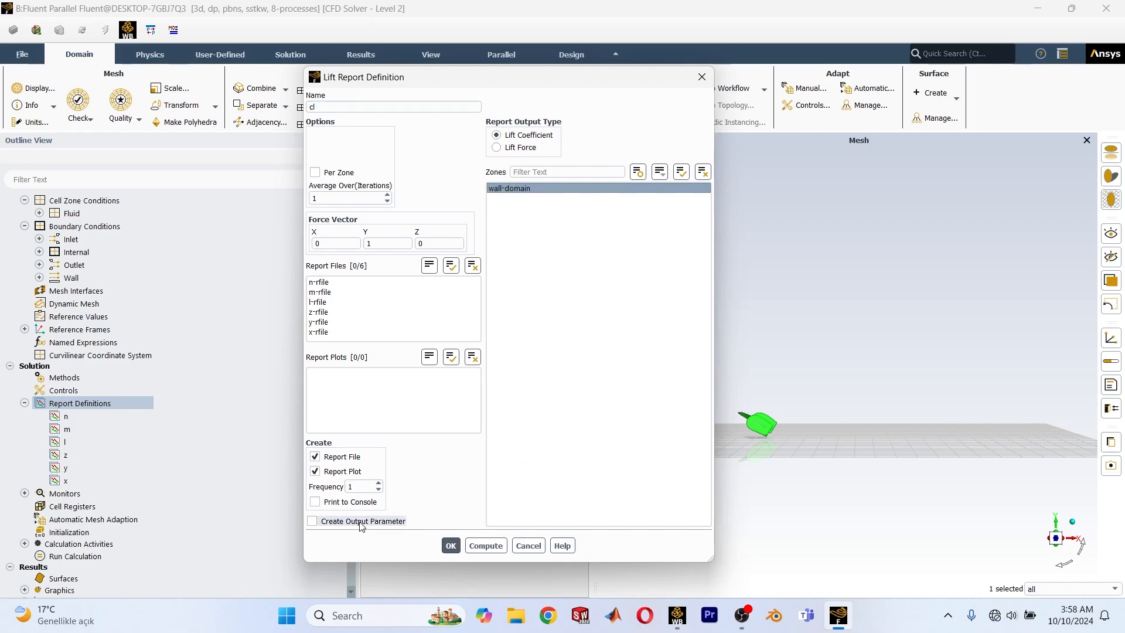
click(326, 521)
click(451, 545)
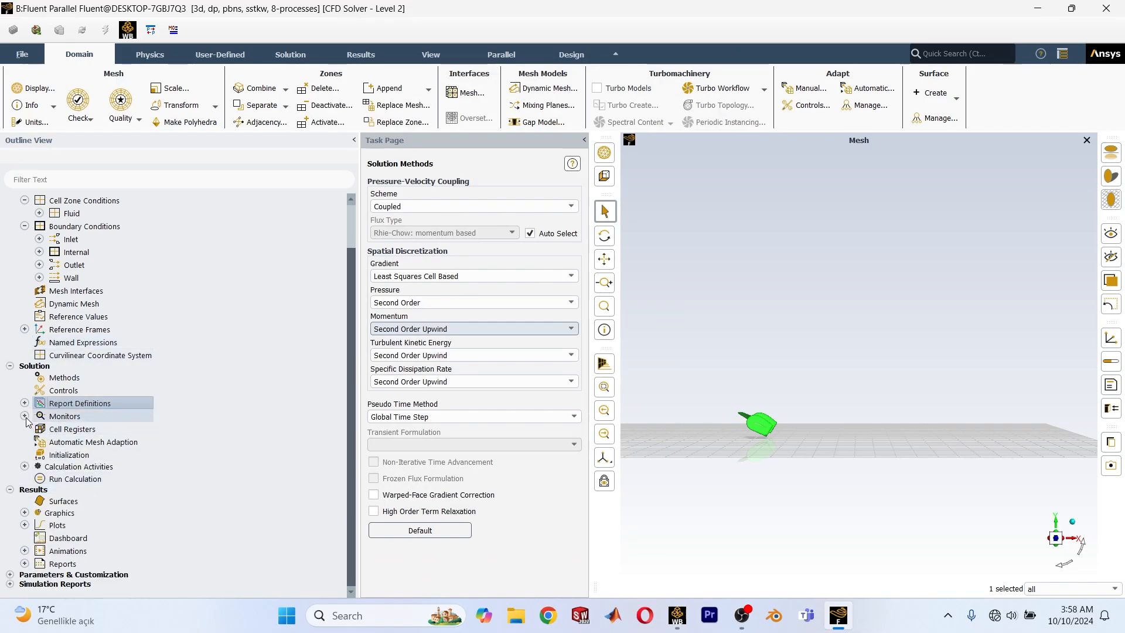
Set the continuity residual's absolute convergence criterion to 0.00001 in the residual monitors.
click(24, 416)
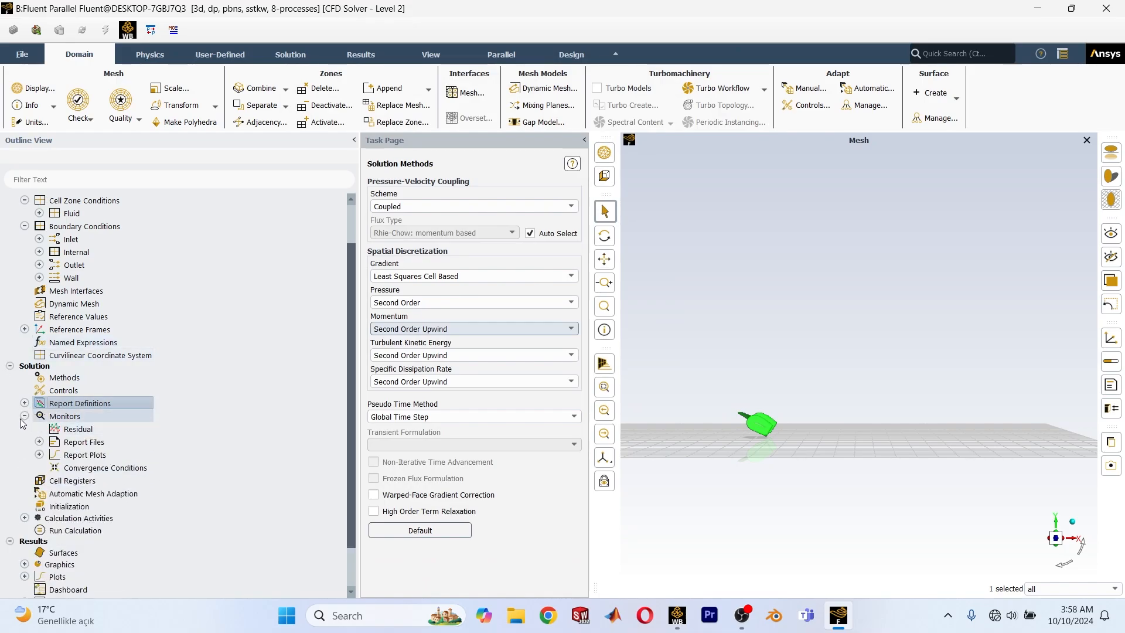
right_click(85, 432)
click(133, 440)
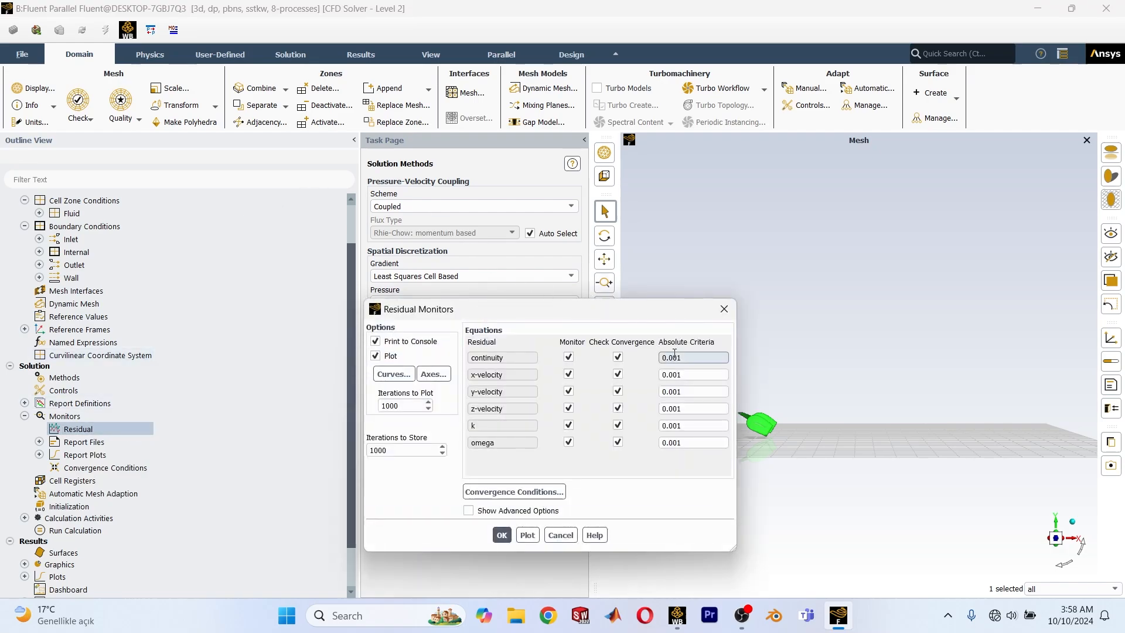
click(502, 534)
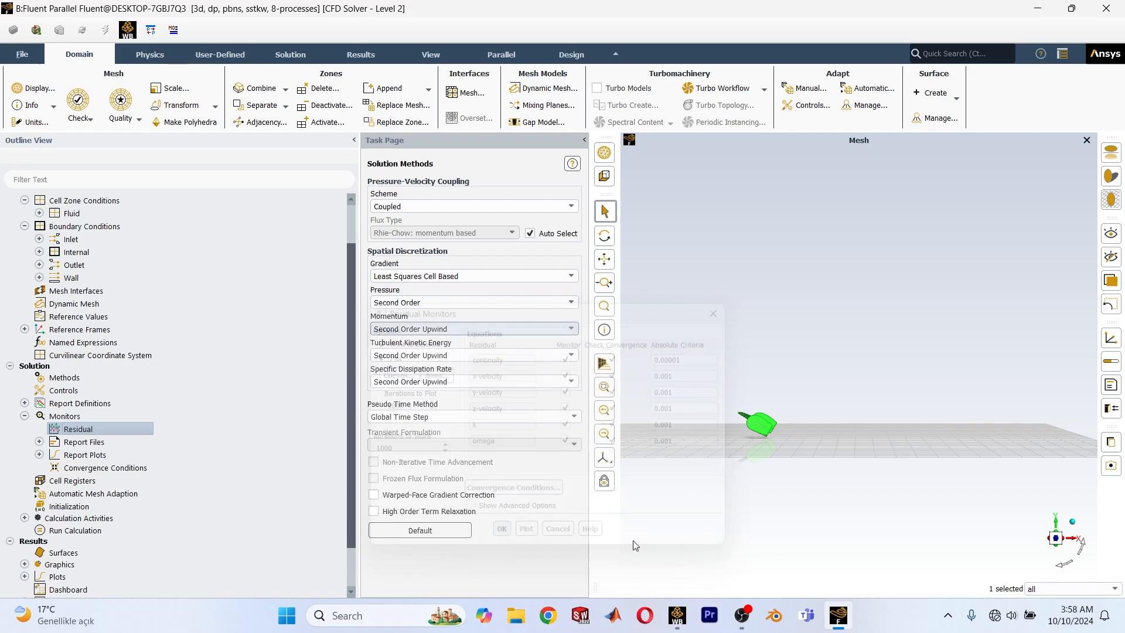
Initialize the solution with Standard Initialization computed from the inlet.
click(25, 416)
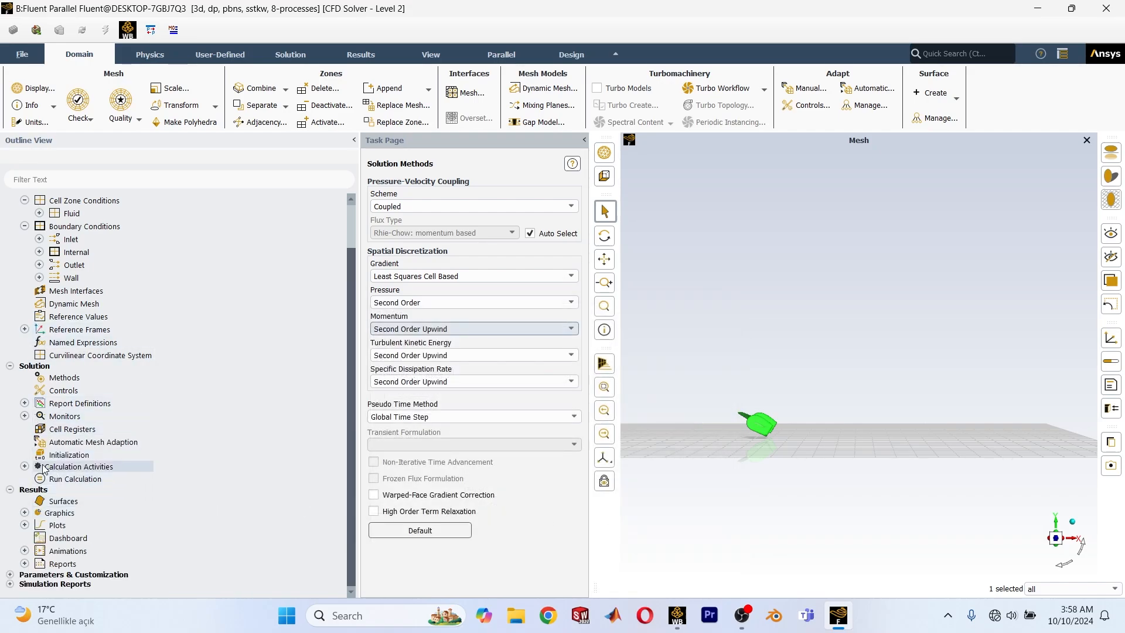
click(69, 455)
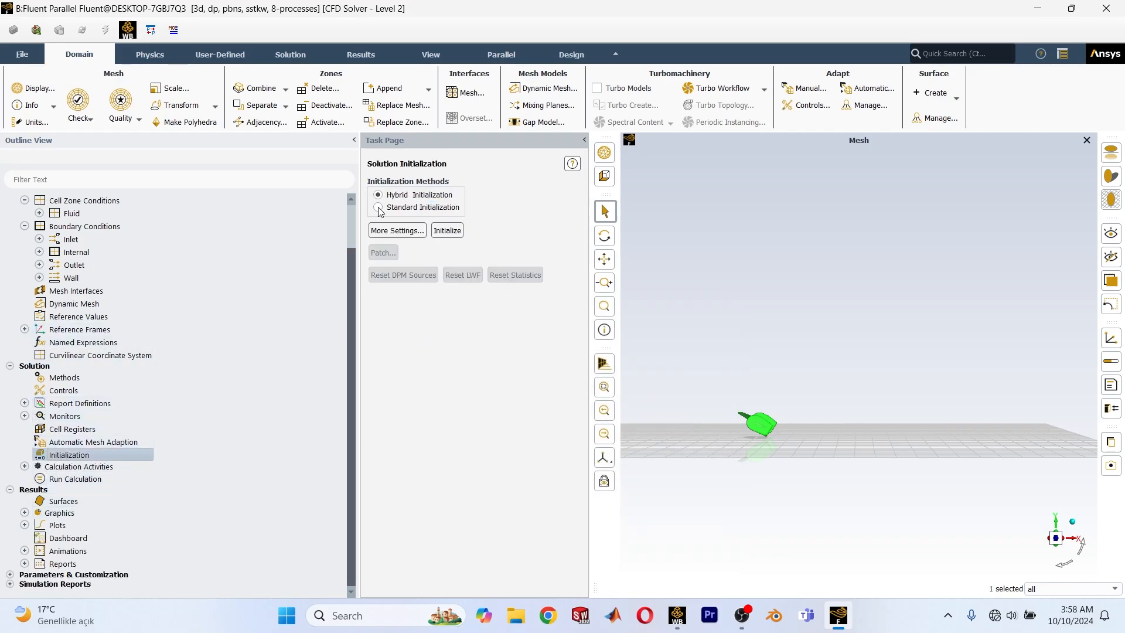
click(378, 208)
click(433, 233)
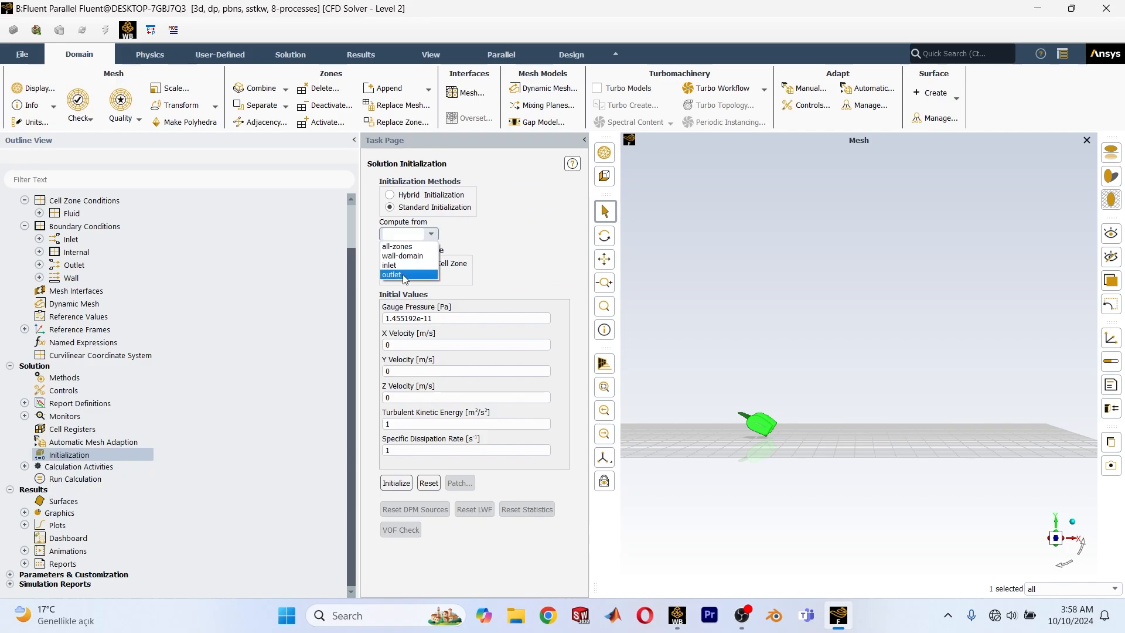
click(401, 261)
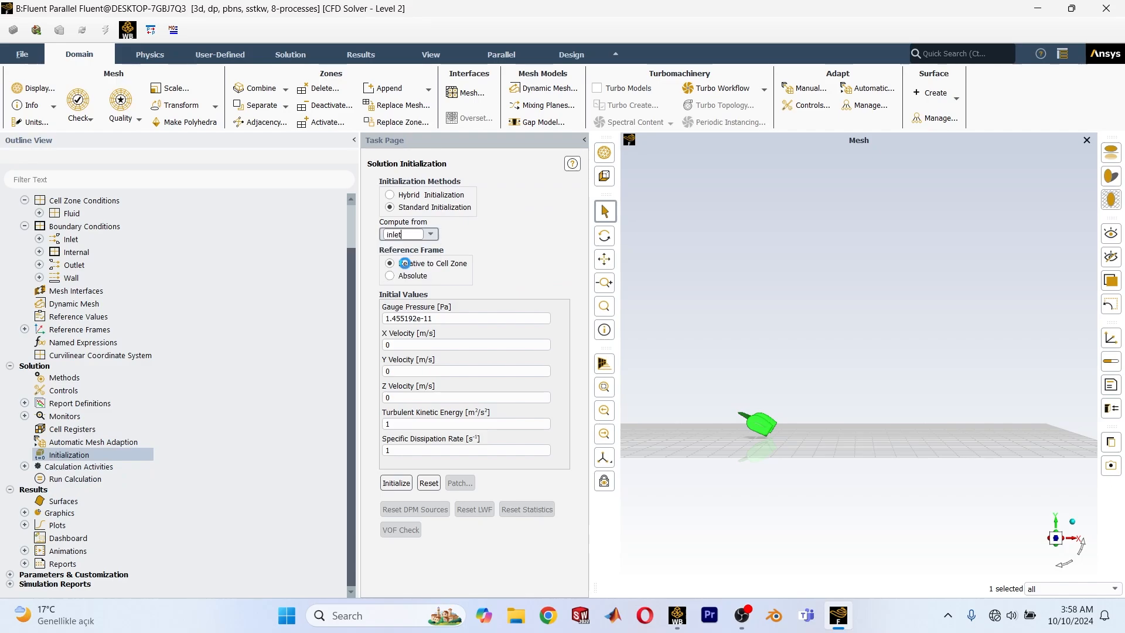
click(397, 484)
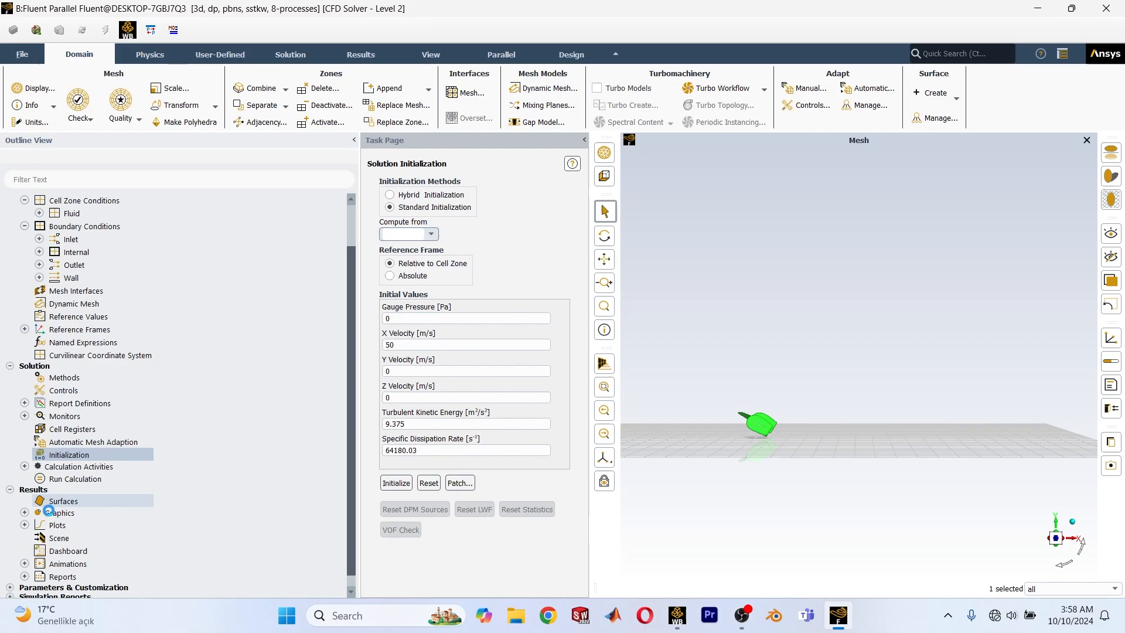
click(24, 511)
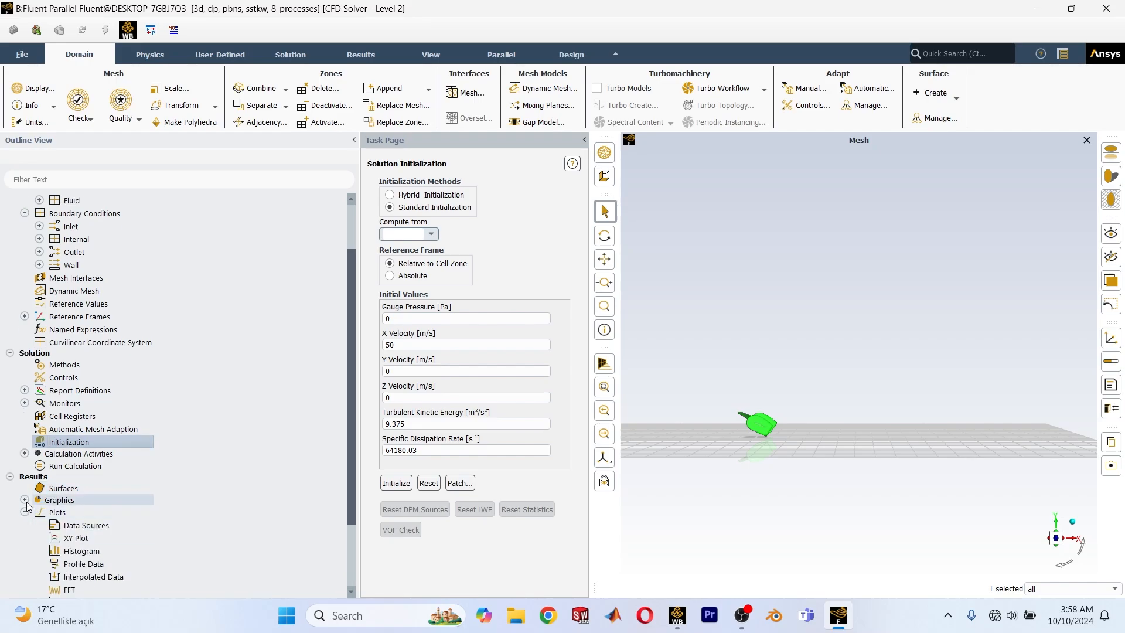
click(24, 512)
right_click(55, 488)
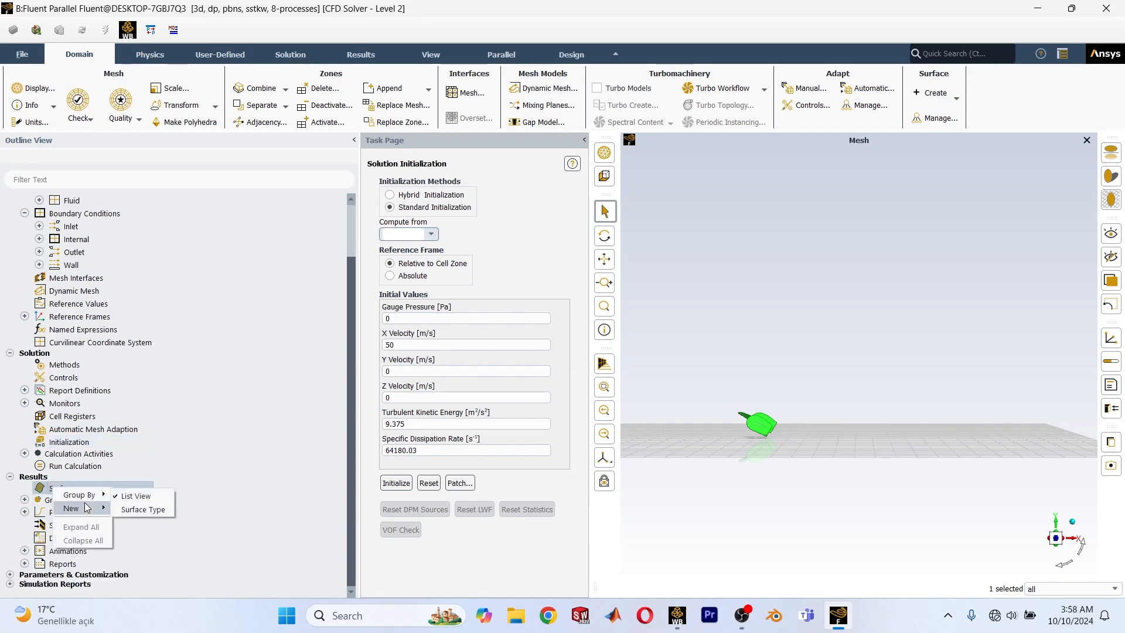
mouse_move(82, 508)
click(150, 548)
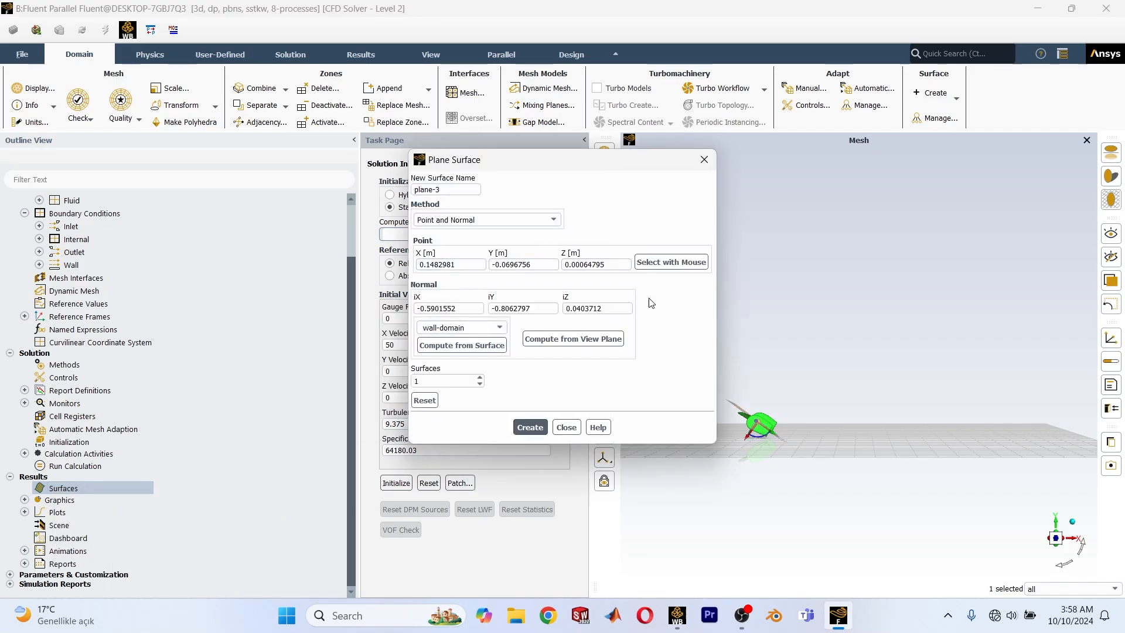
click(712, 155)
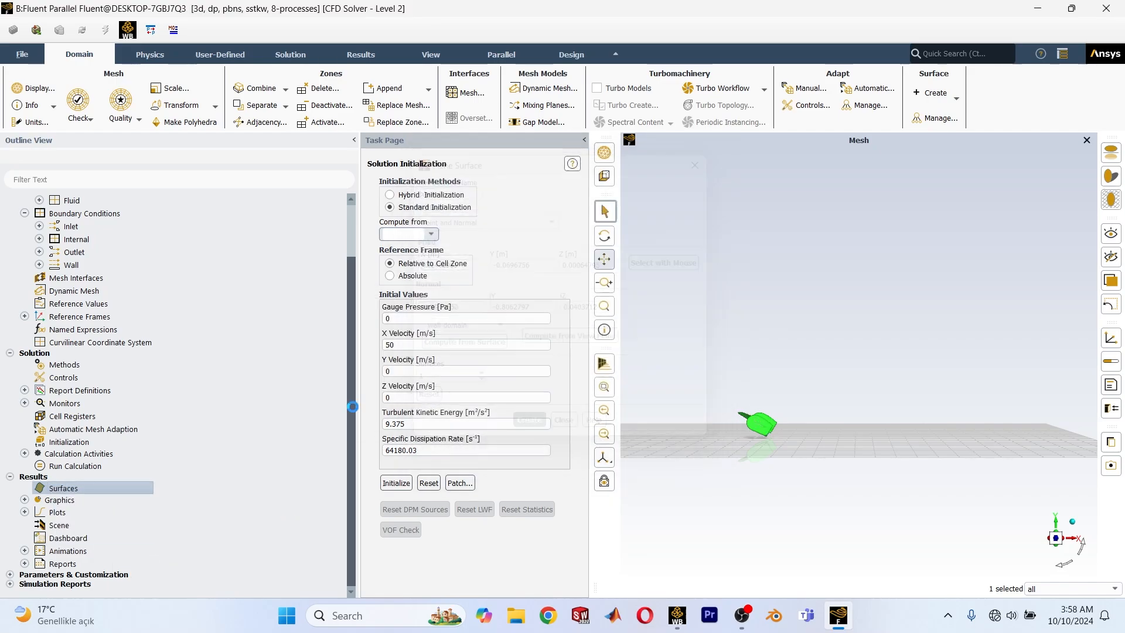
Create a plane surface named plane-3 using the XY Plane method at Z = 0 m.
right_click(58, 487)
mouse_move(88, 506)
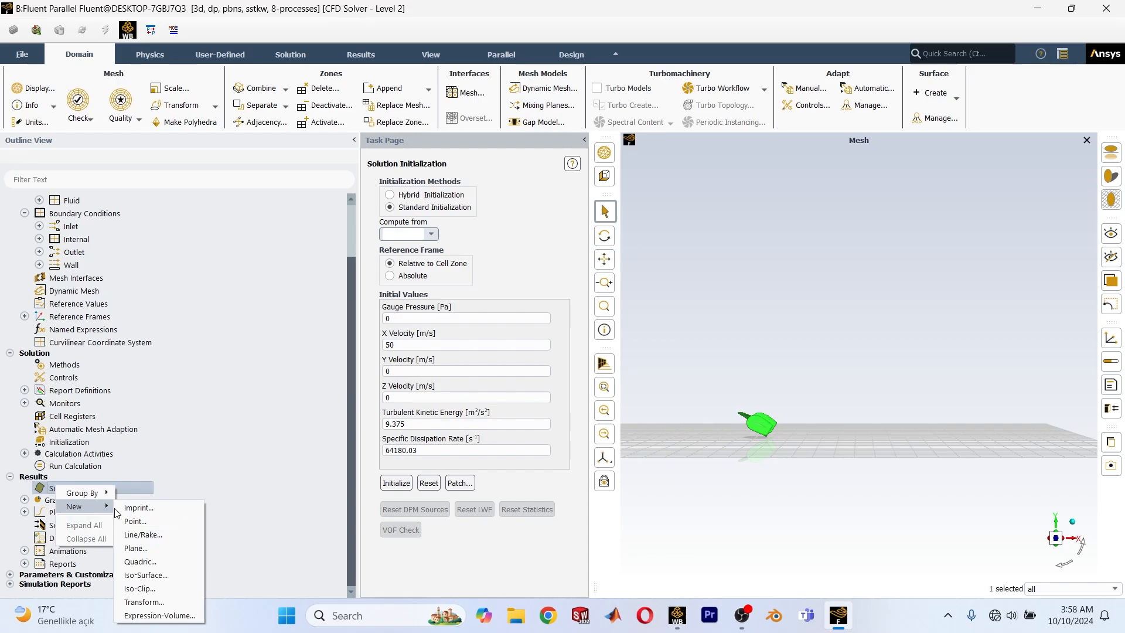
click(143, 548)
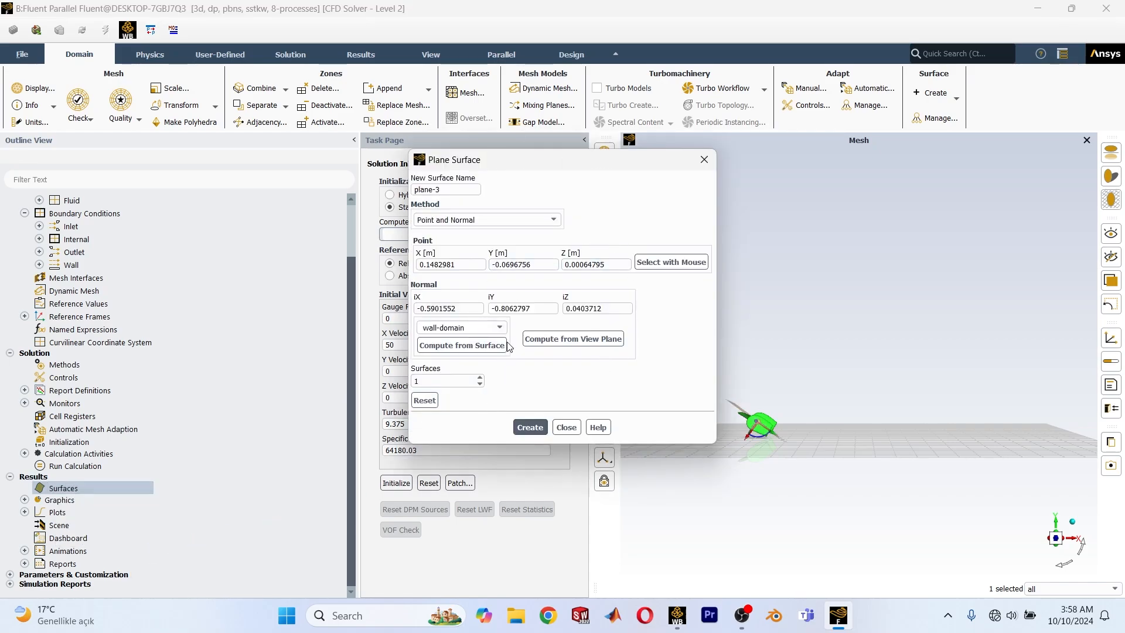
click(469, 220)
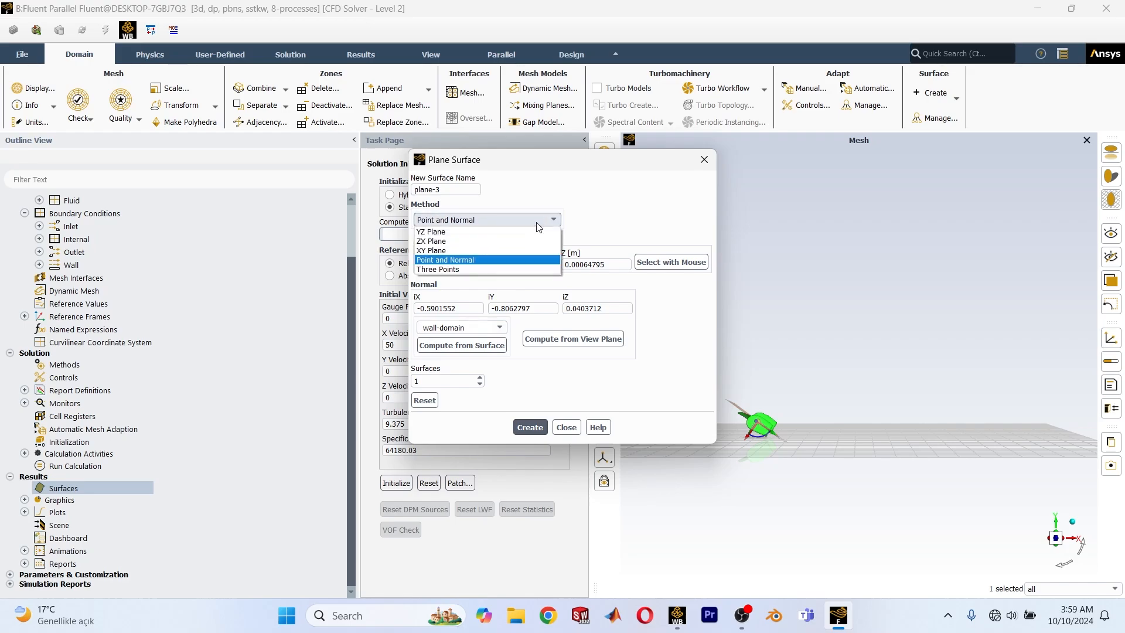
click(451, 251)
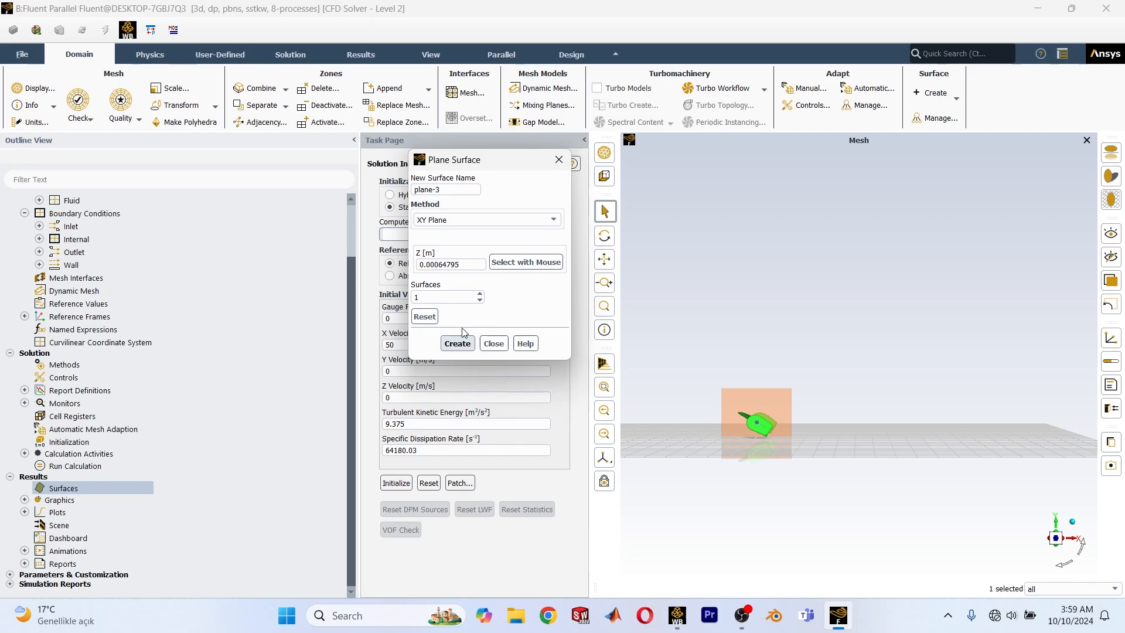
scroll(815, 461, up, 5)
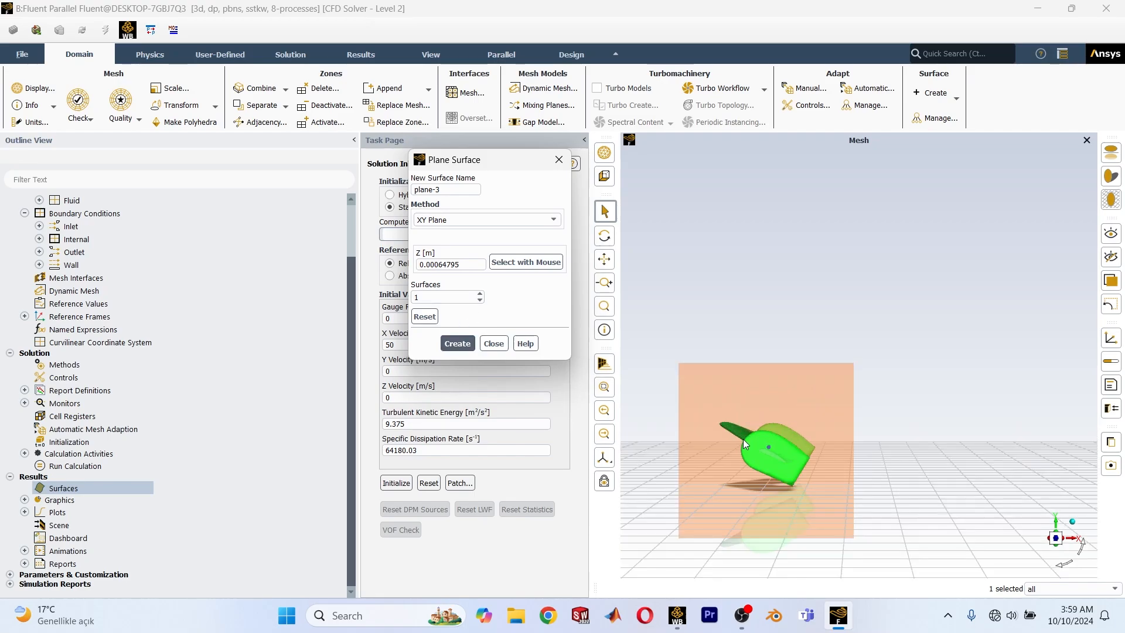
scroll(745, 443, up, 1)
double_click(465, 264)
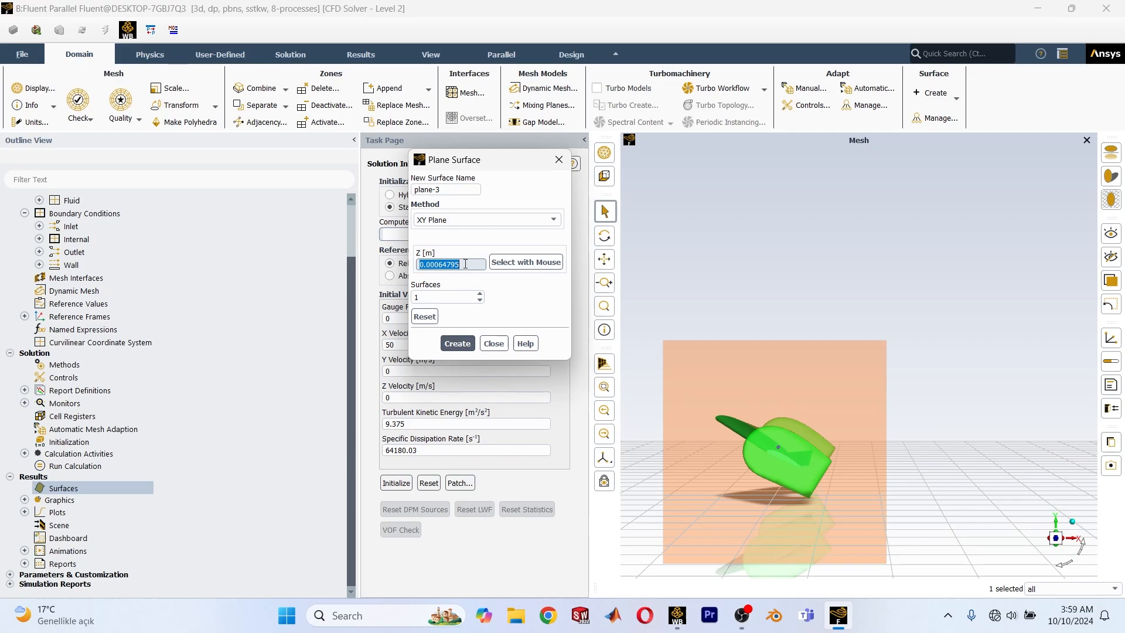
text(0)
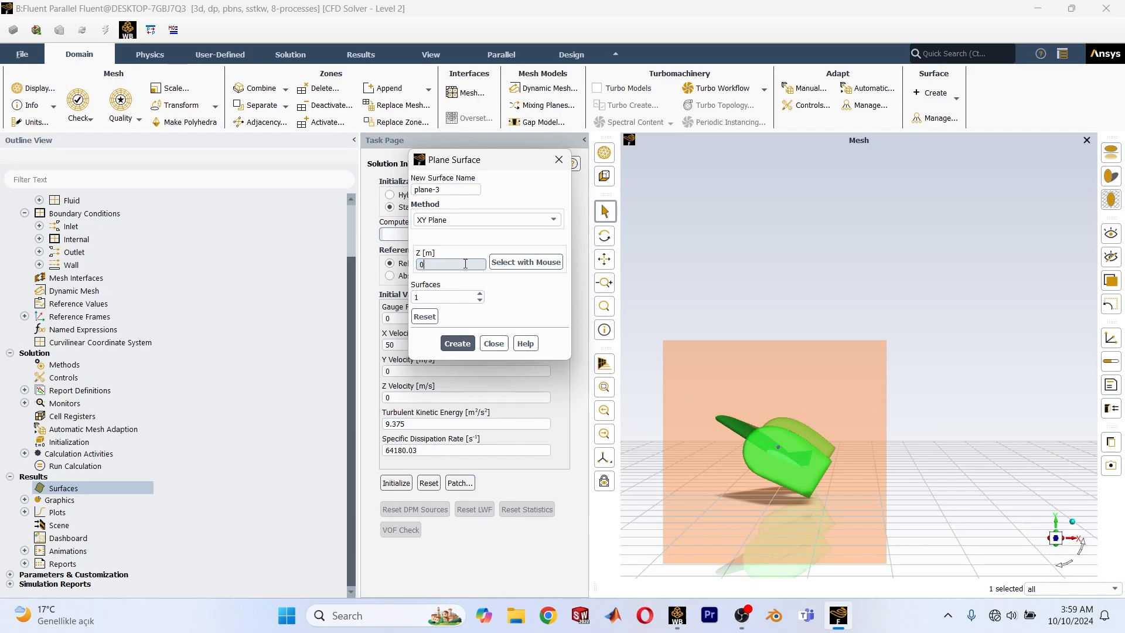
click(458, 348)
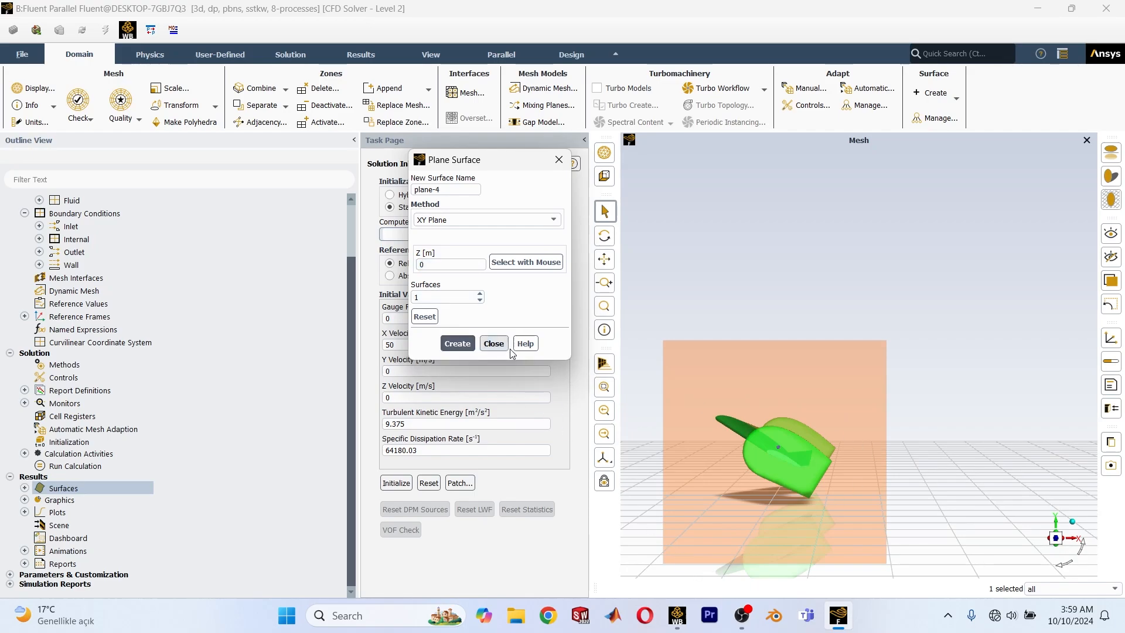
click(494, 344)
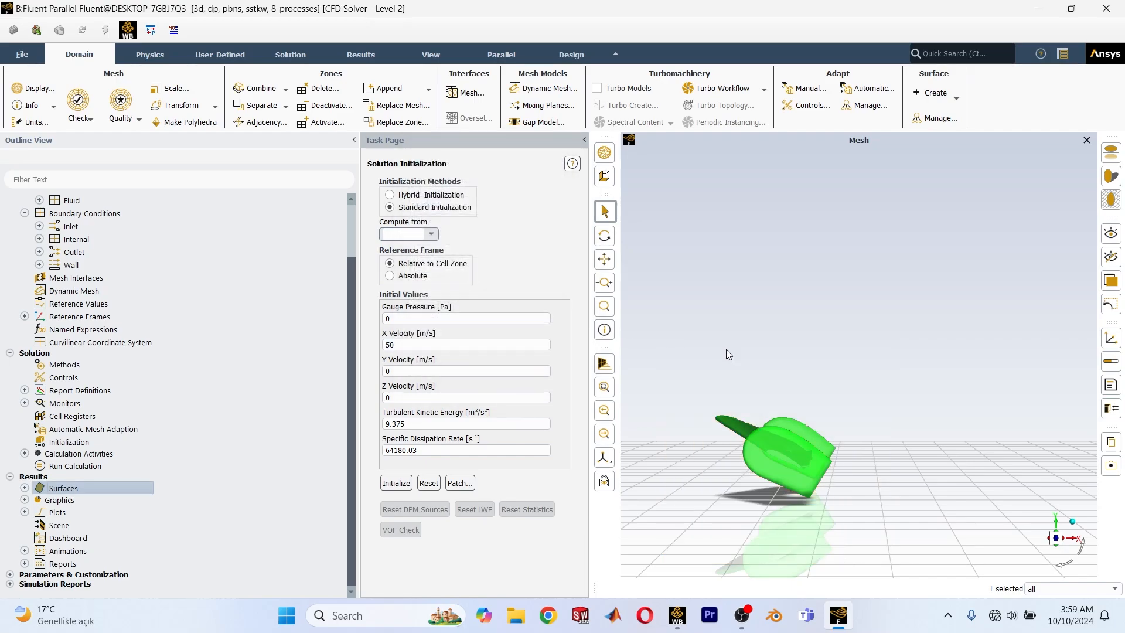
Set up a new contour of Total Pressure on the plane-3 and wall-domain surfaces.
drag(726, 349, 755, 492)
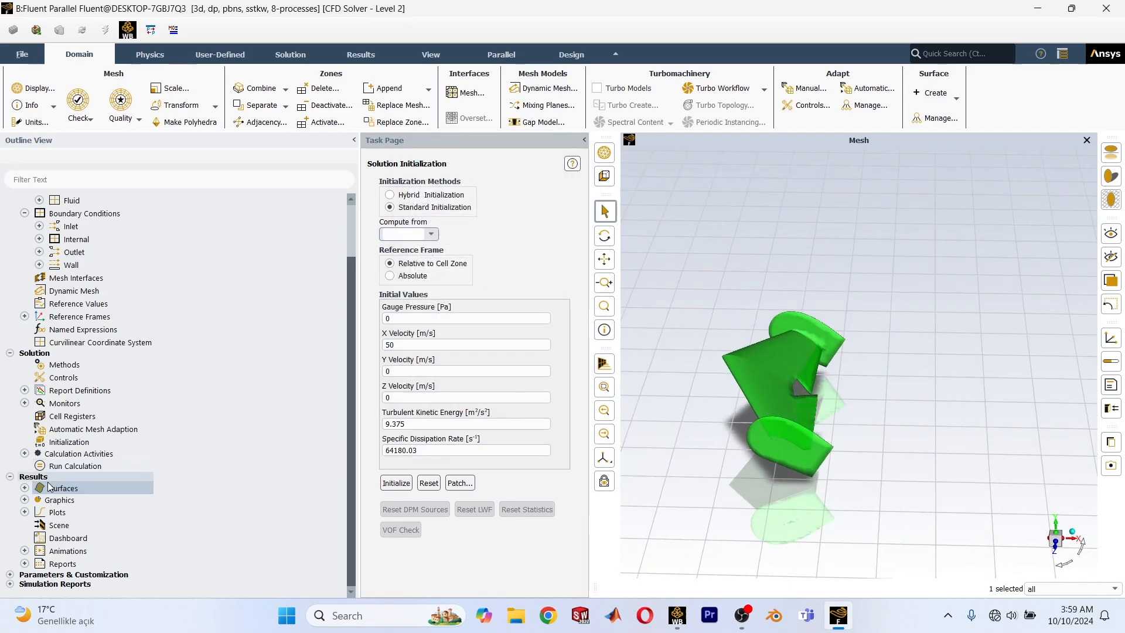
double_click(35, 499)
right_click(80, 525)
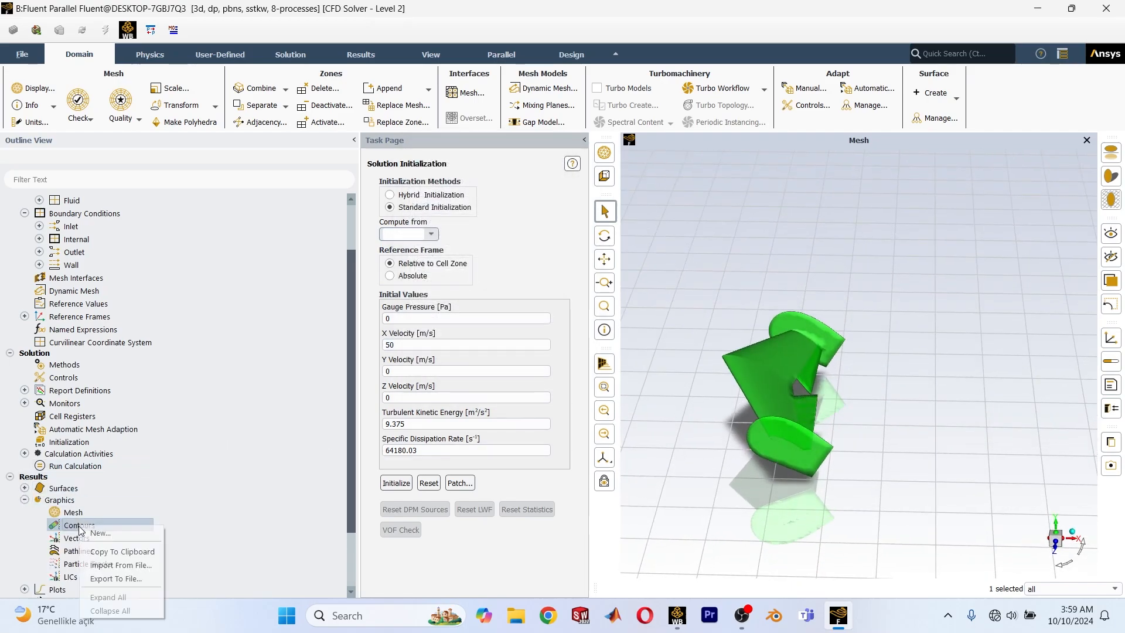
click(123, 533)
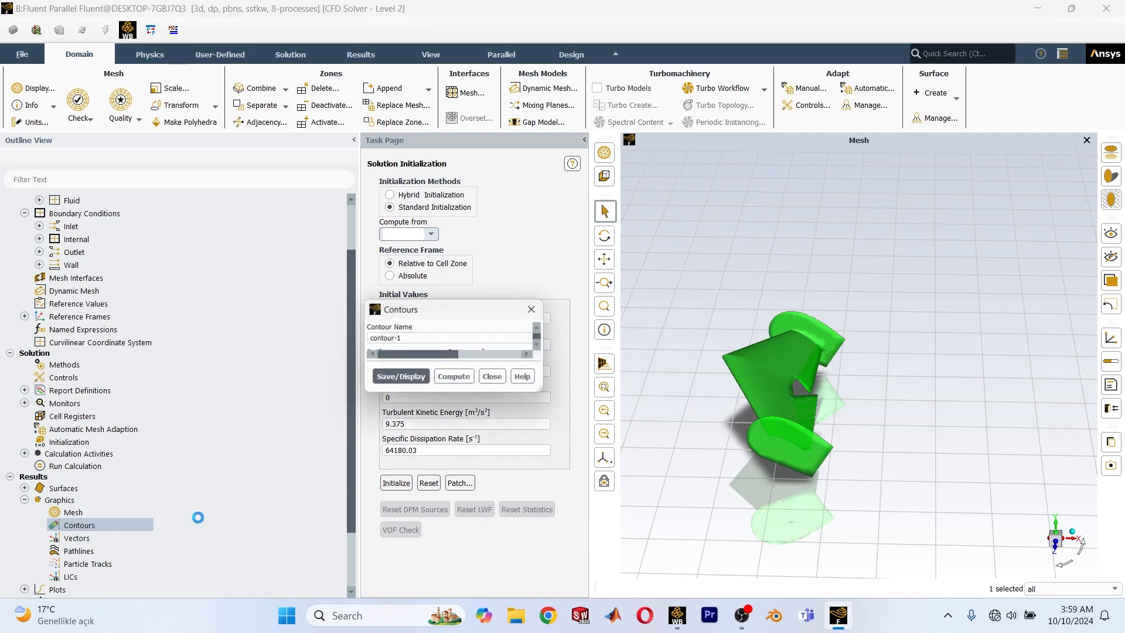
click(648, 383)
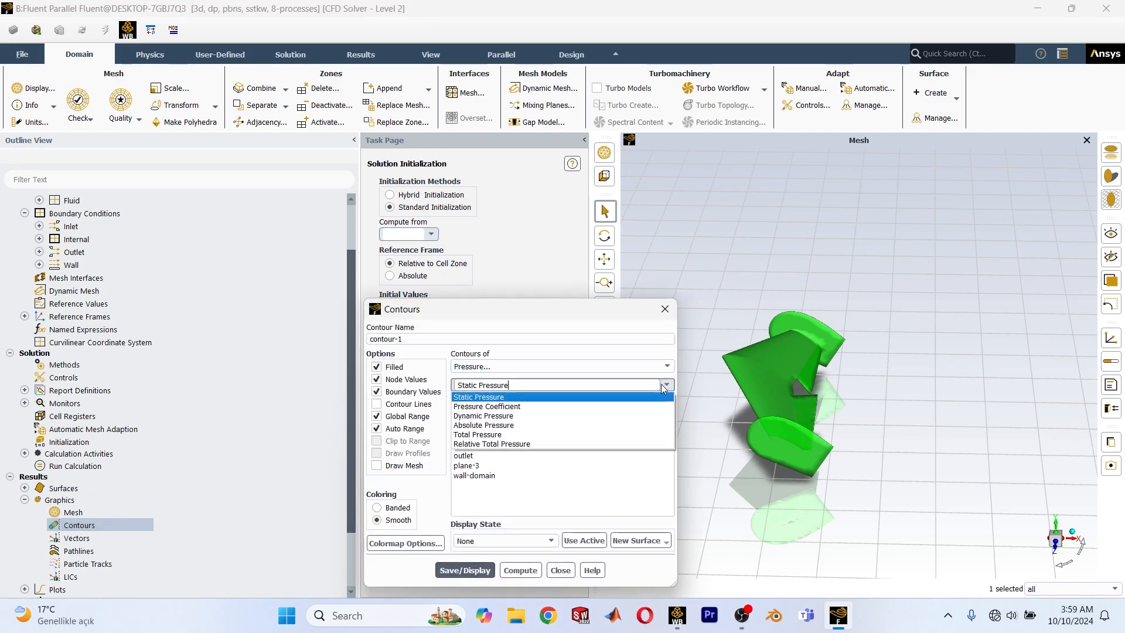
click(481, 437)
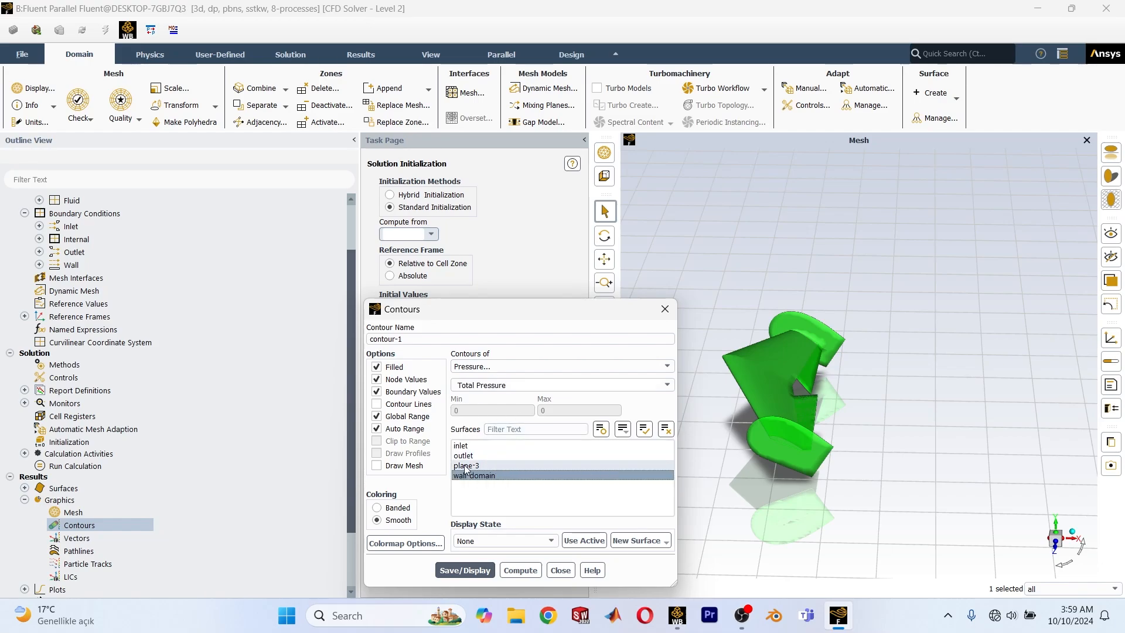
click(482, 467)
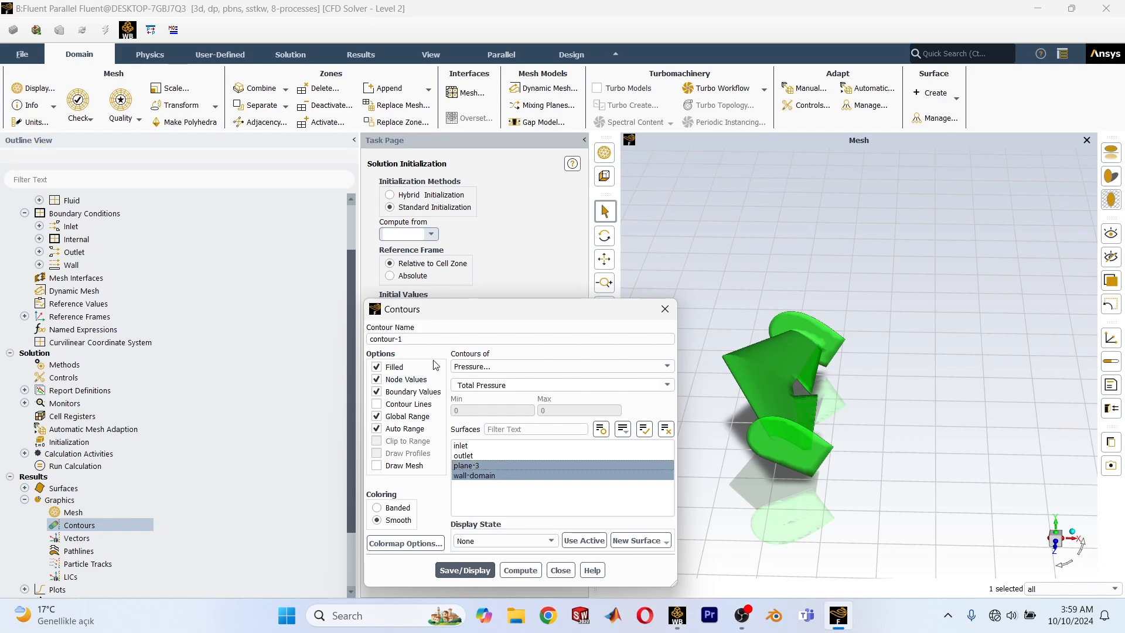
Name the contour total-pressure, and save and display it.
click(444, 340)
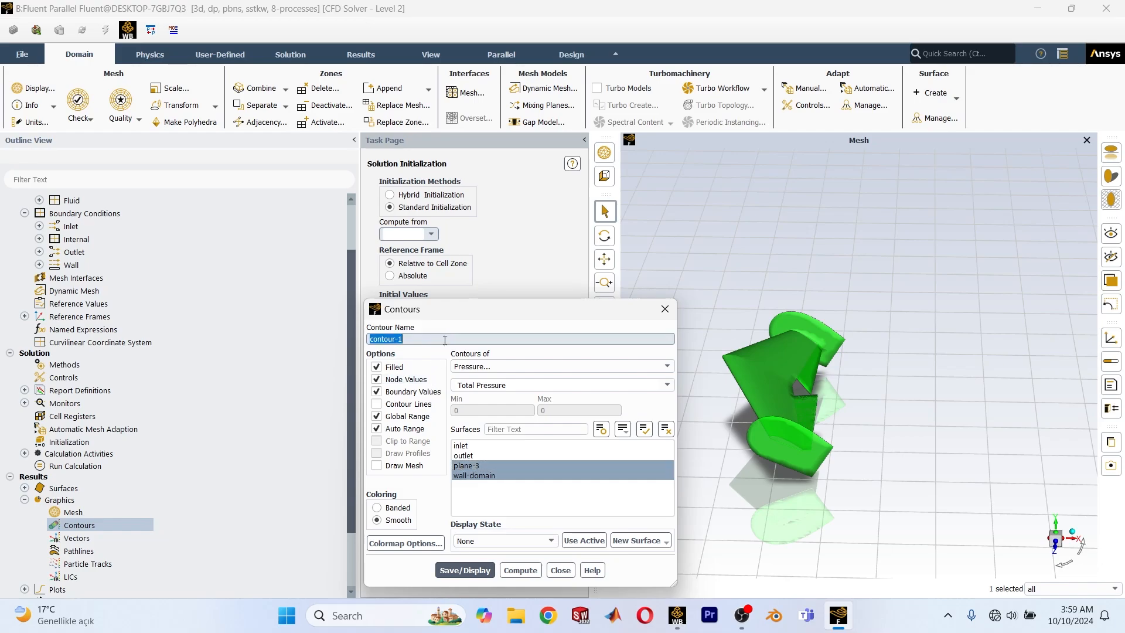
text(total-)
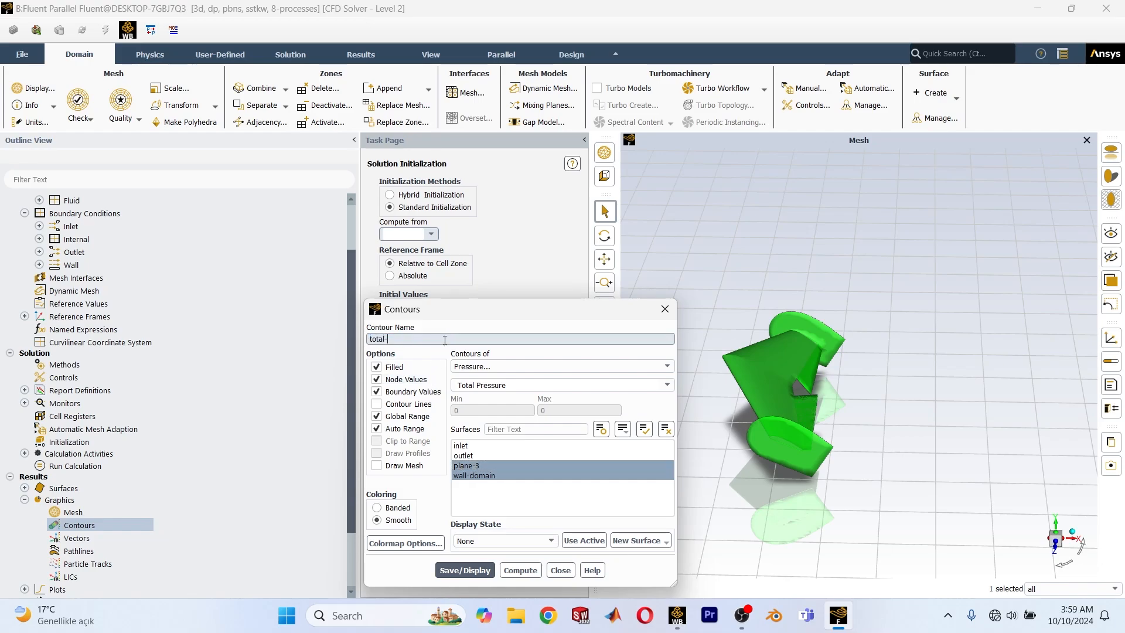
text(pressu)
key(BackSpace)
text(re)
click(406, 340)
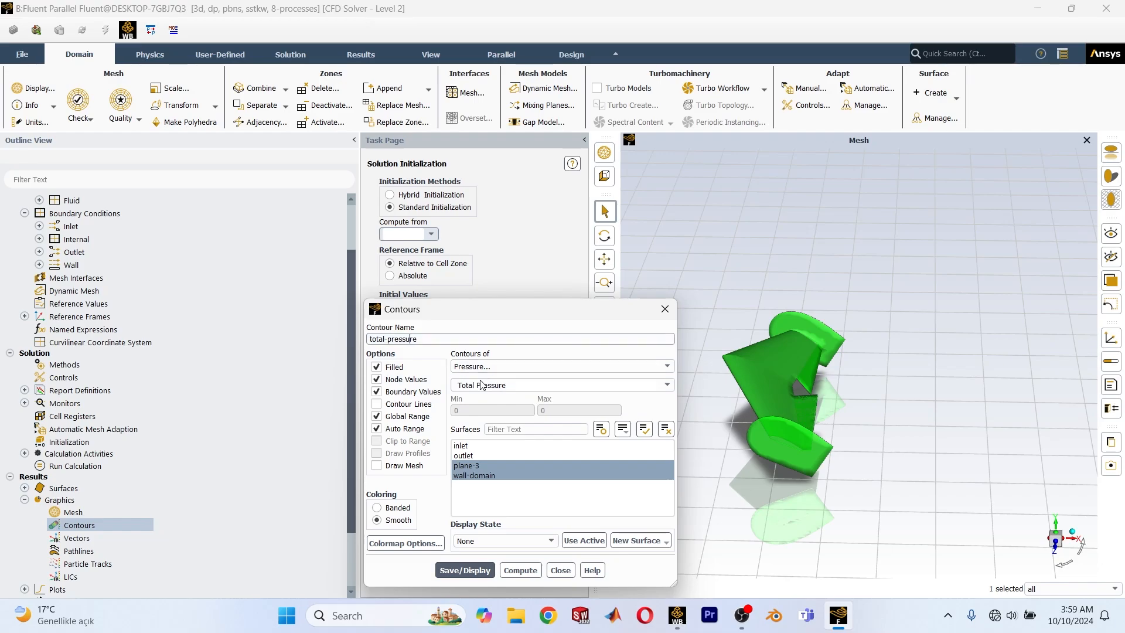
text(u)
click(465, 570)
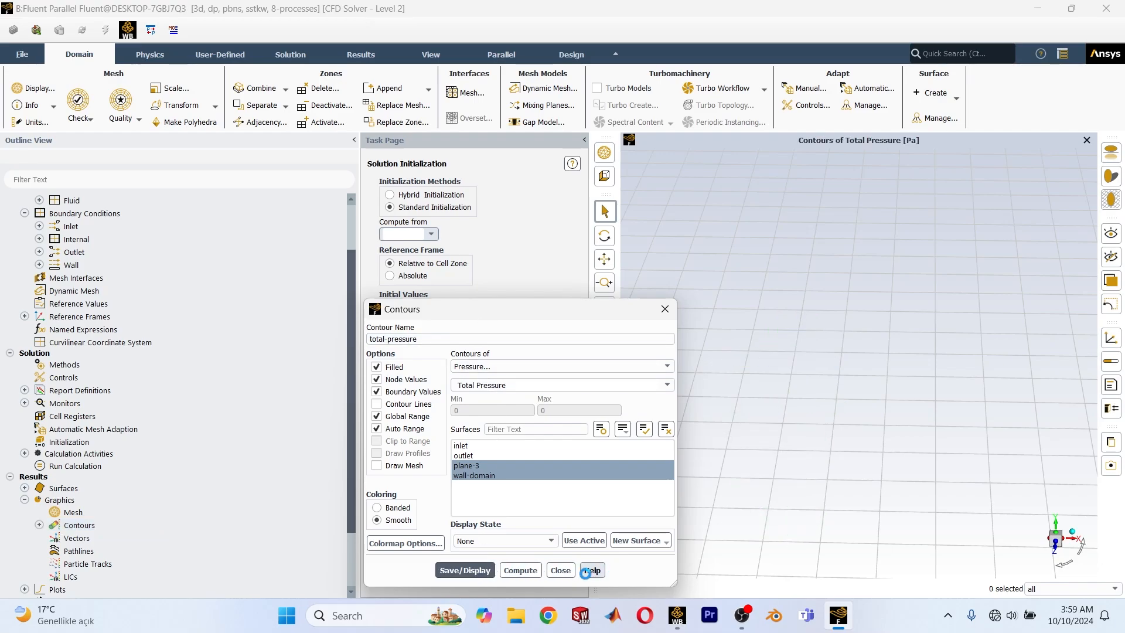
click(560, 570)
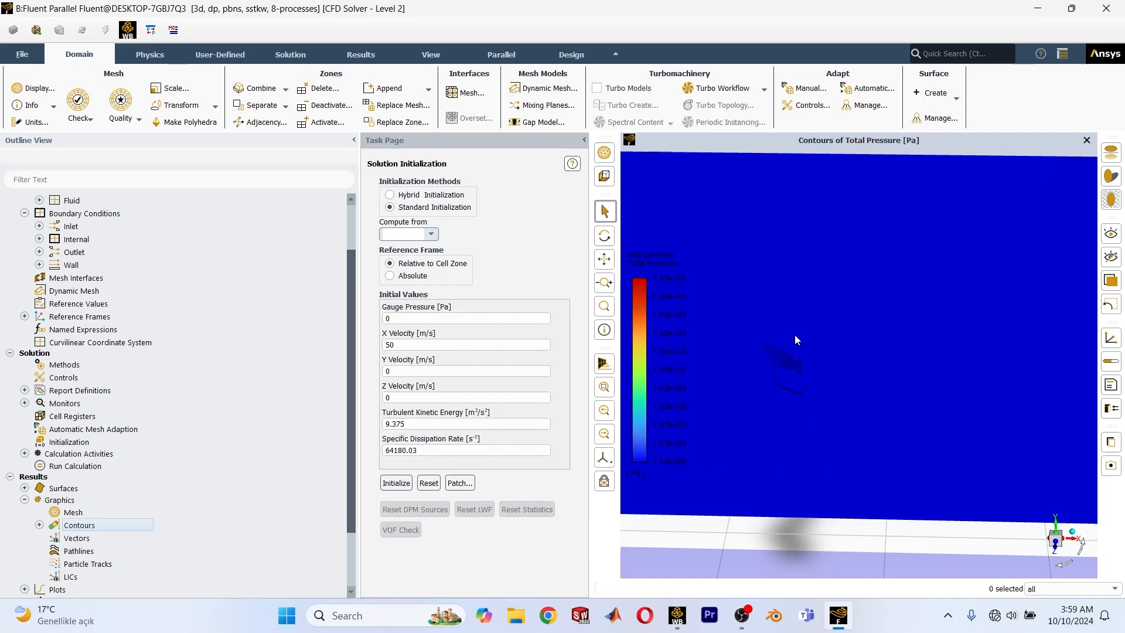
mouse_move(837, 301)
middle_down()
mouse_move(849, 303)
mouse_move(827, 297)
middle_up()
scroll(761, 337, down, 3)
scroll(759, 334, up, 3)
scroll(759, 338, up, 2)
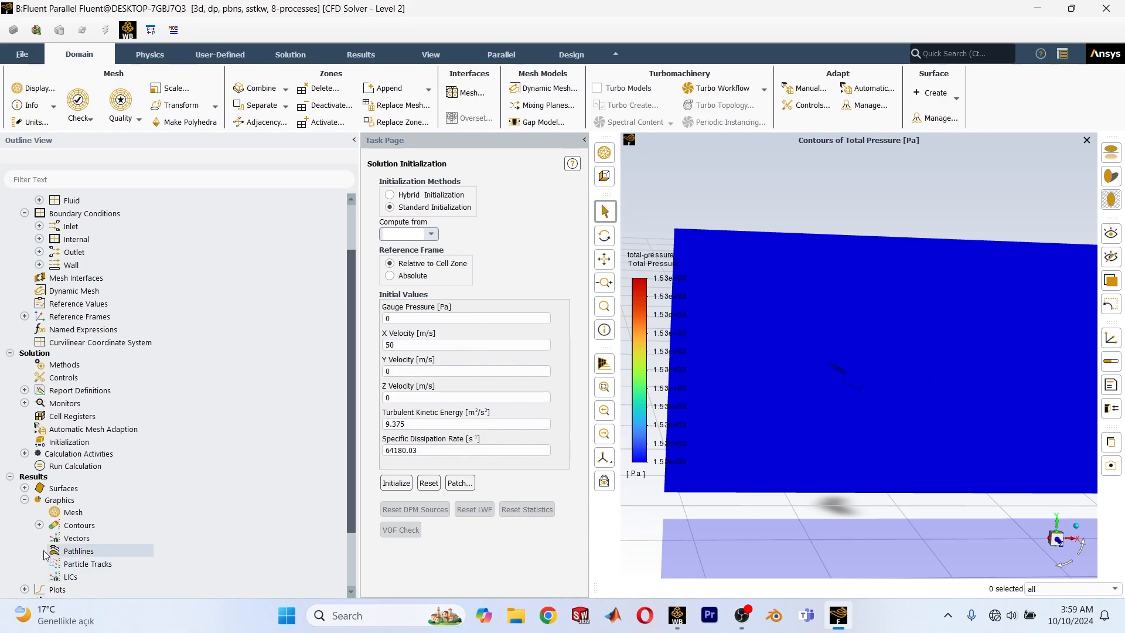
Set up a new contour of Velocity Magnitude on the plane-3 and wall-domain surfaces.
scroll(44, 551, down, 2)
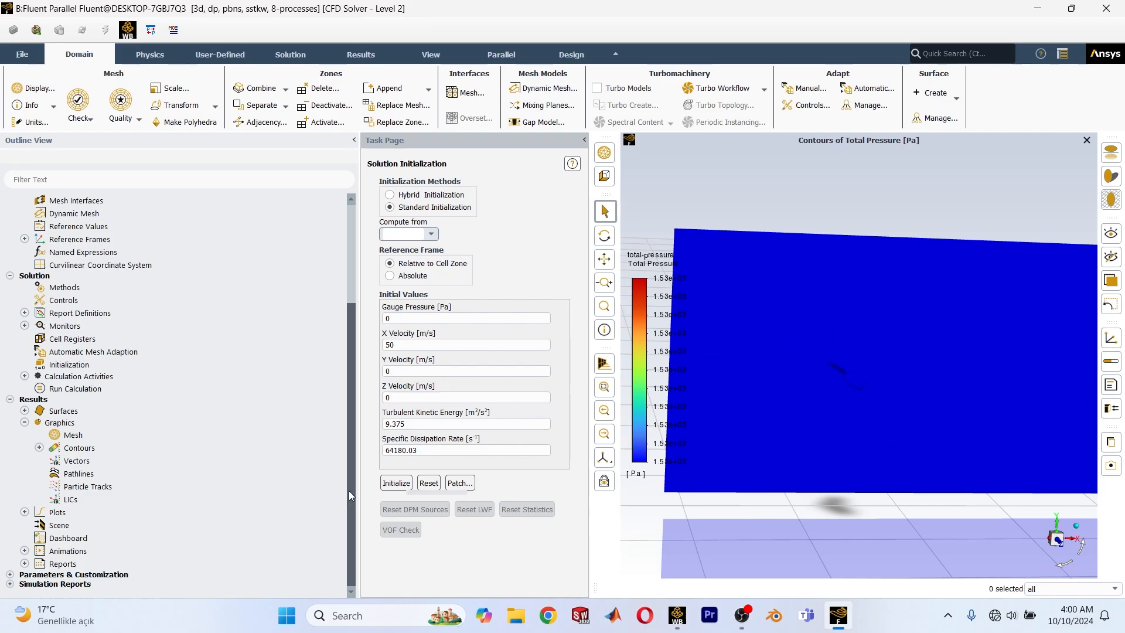
click(40, 447)
right_click(85, 449)
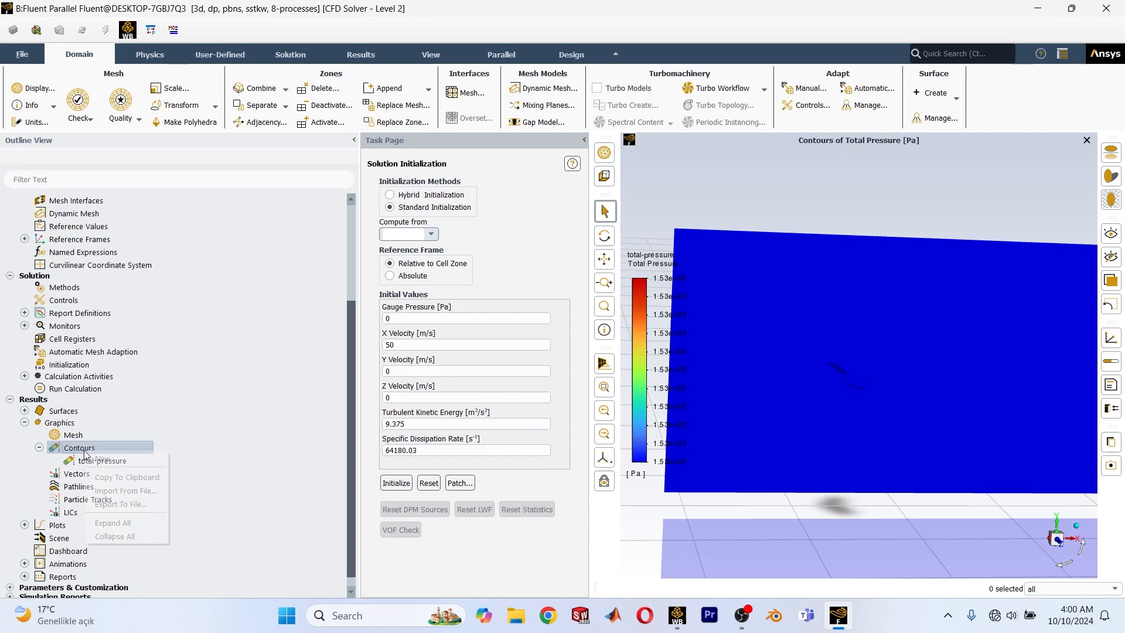
click(106, 458)
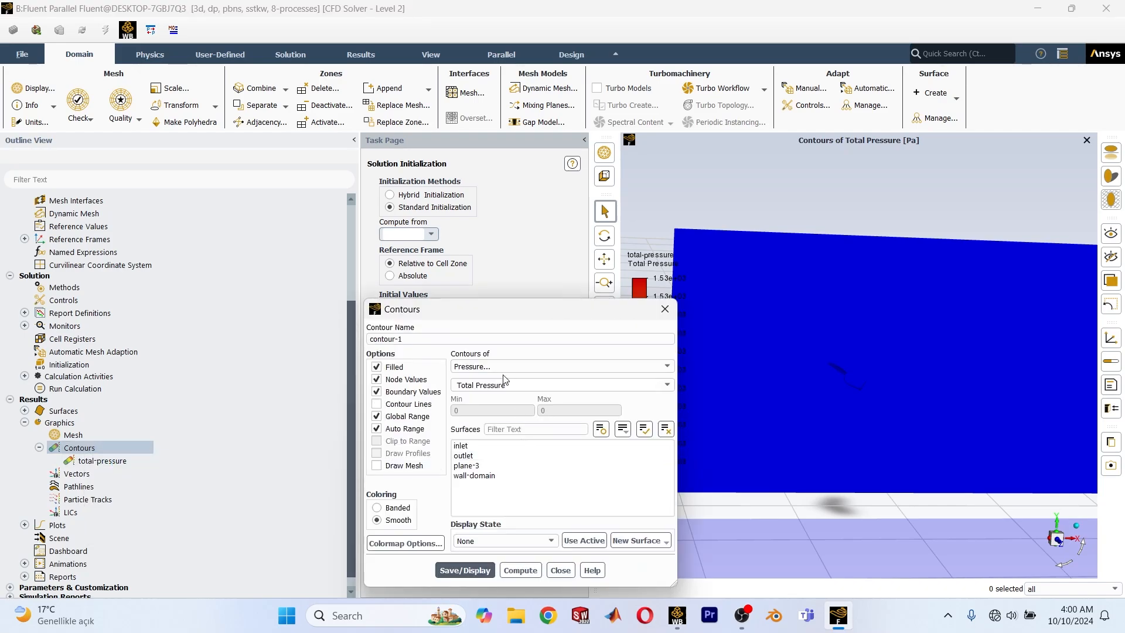
click(621, 368)
click(650, 390)
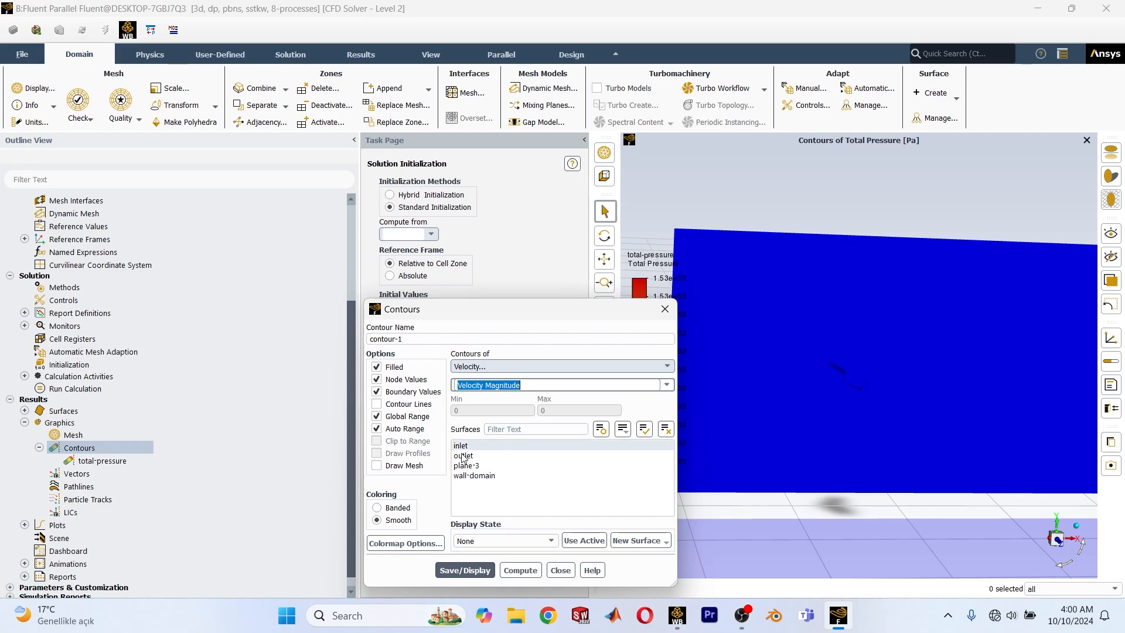
click(464, 476)
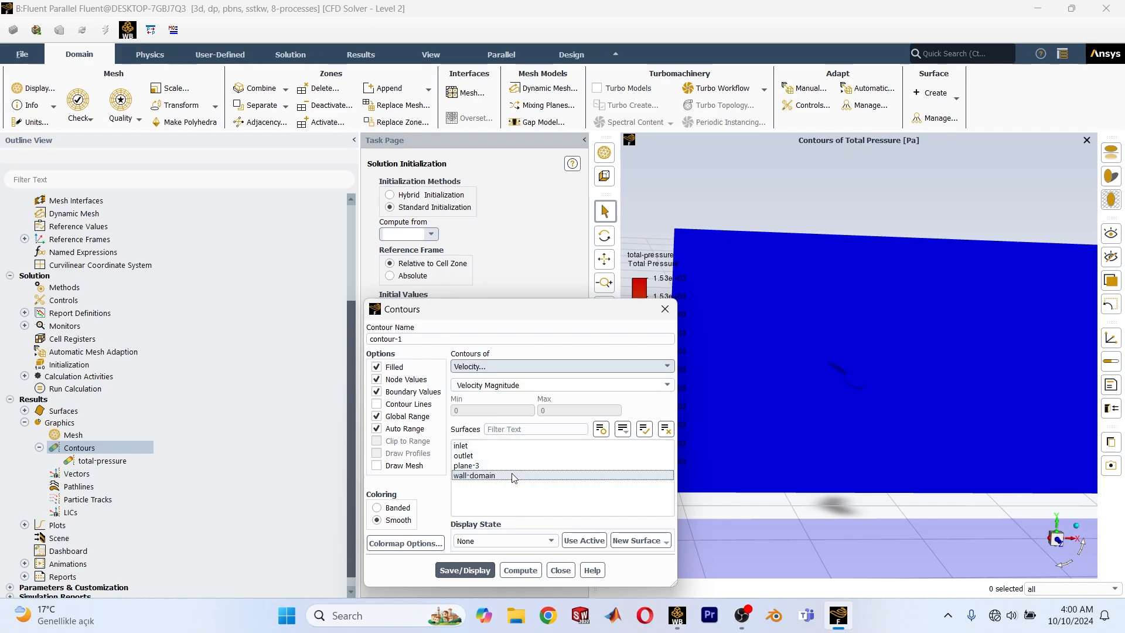
click(490, 465)
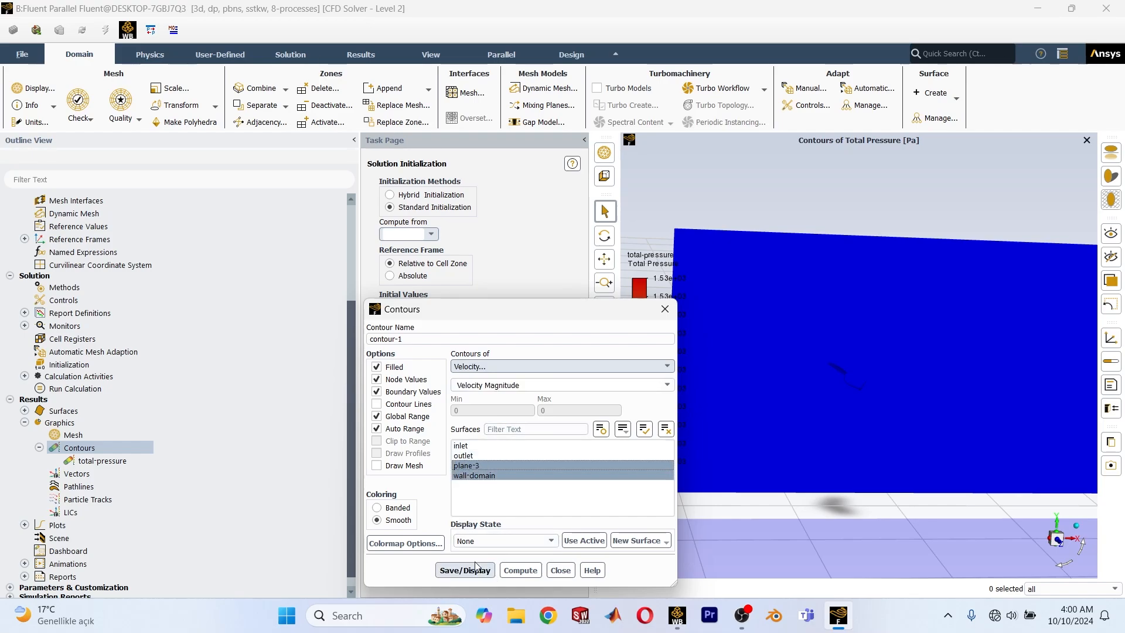
Name the velocity contour v, save and display it, and close the contour settings.
triple_click(425, 338)
double_click(424, 338)
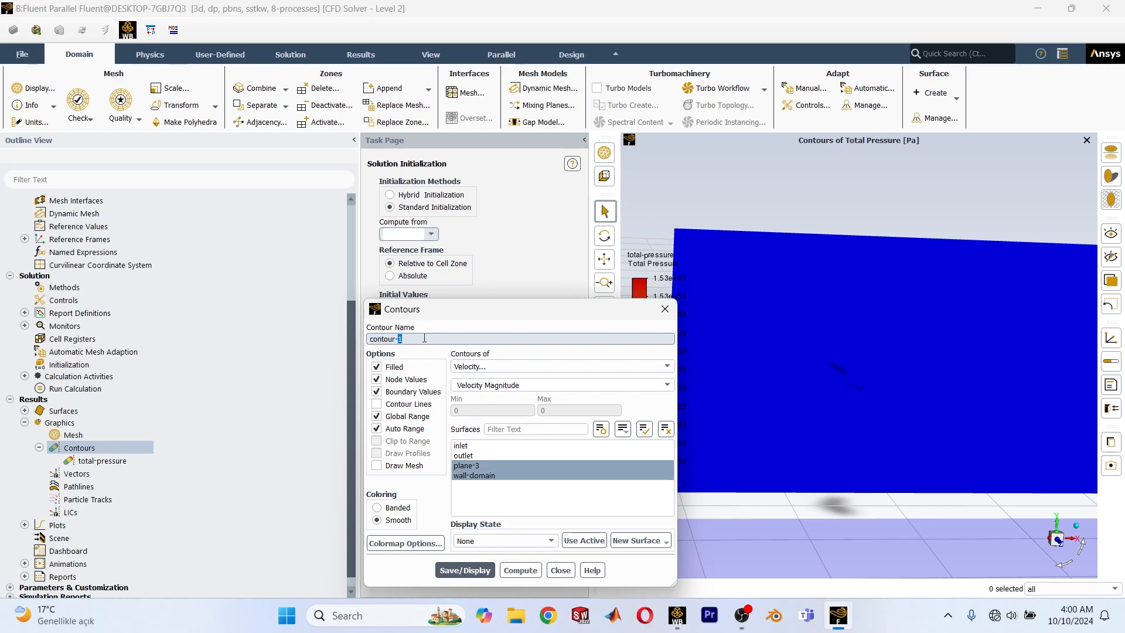
text(v)
triple_click(439, 338)
text(v)
click(464, 570)
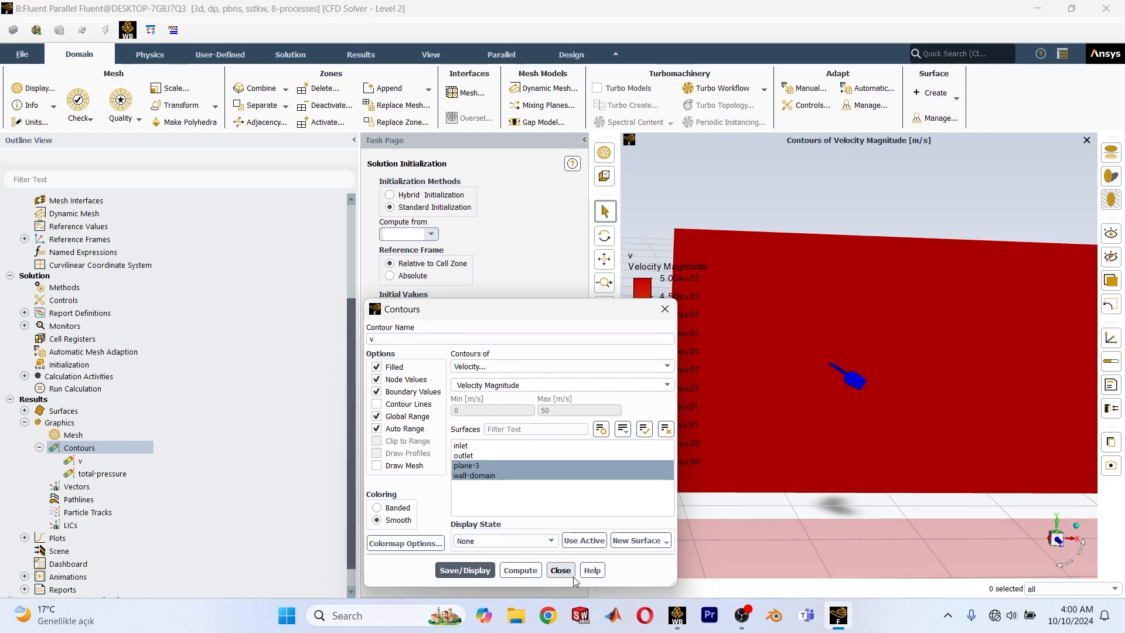
click(560, 570)
Set the number of iterations to 80 and start the calculation.
scroll(100, 499, down, 2)
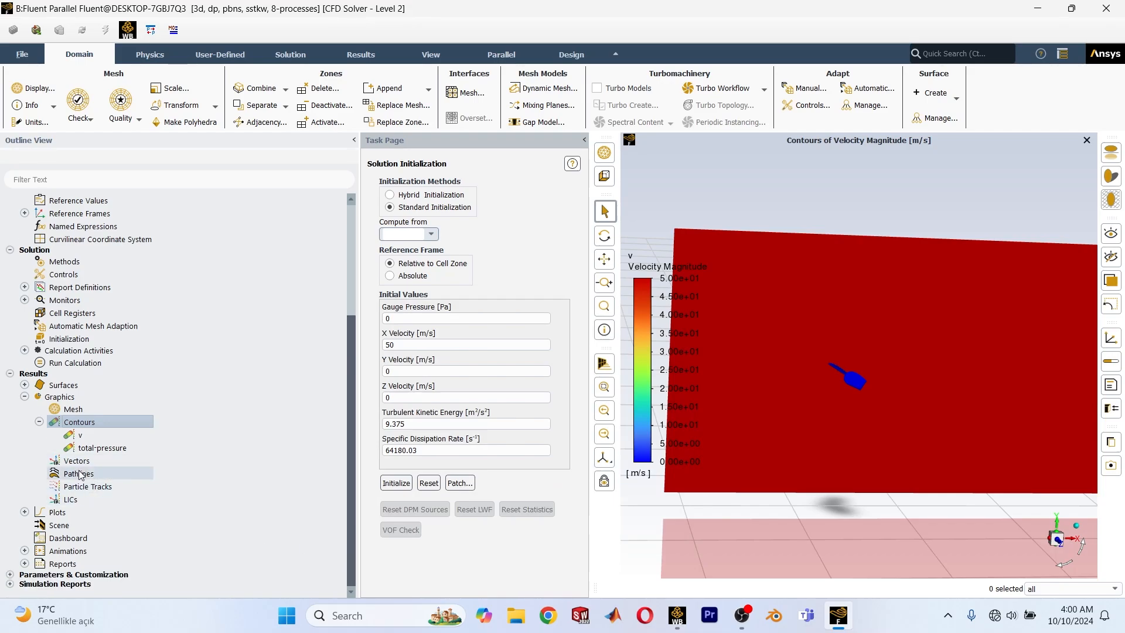
click(24, 397)
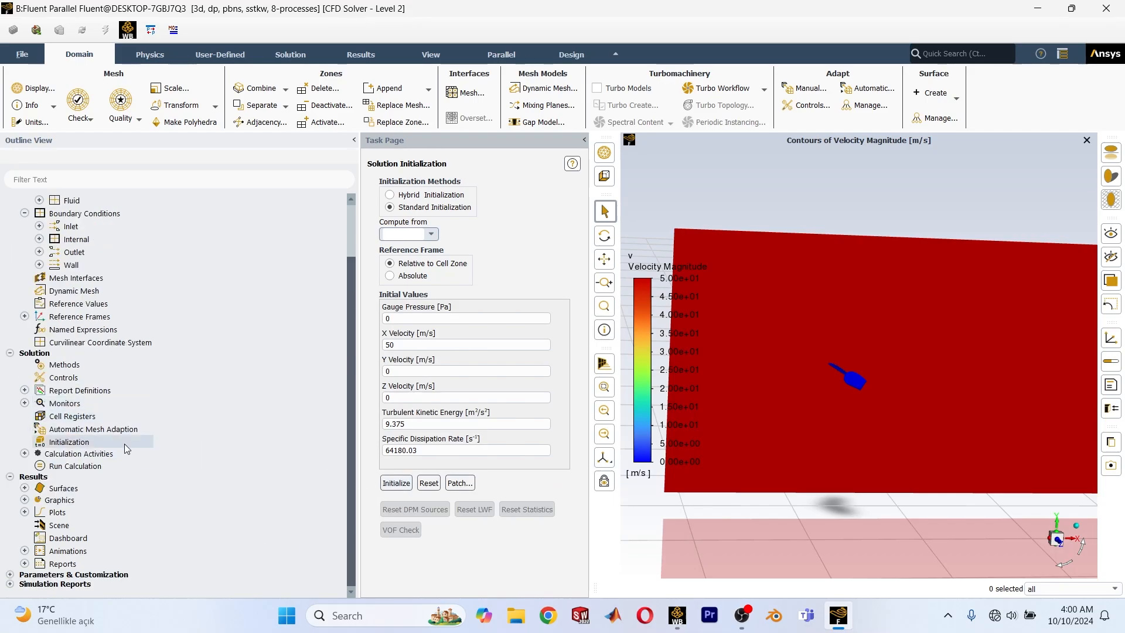
double_click(79, 467)
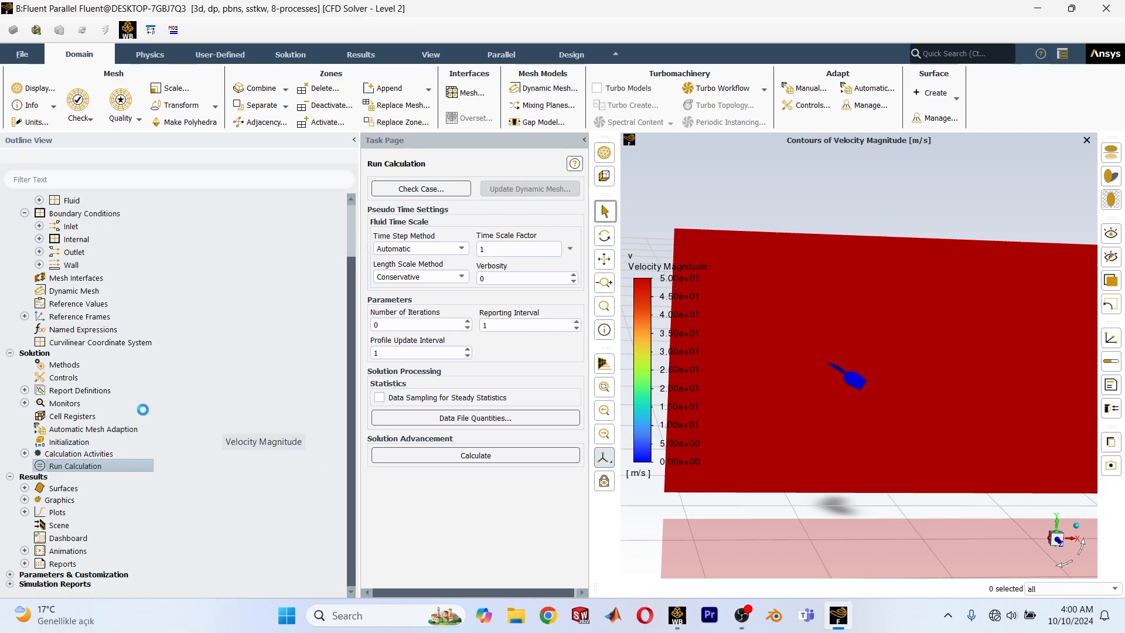
double_click(432, 323)
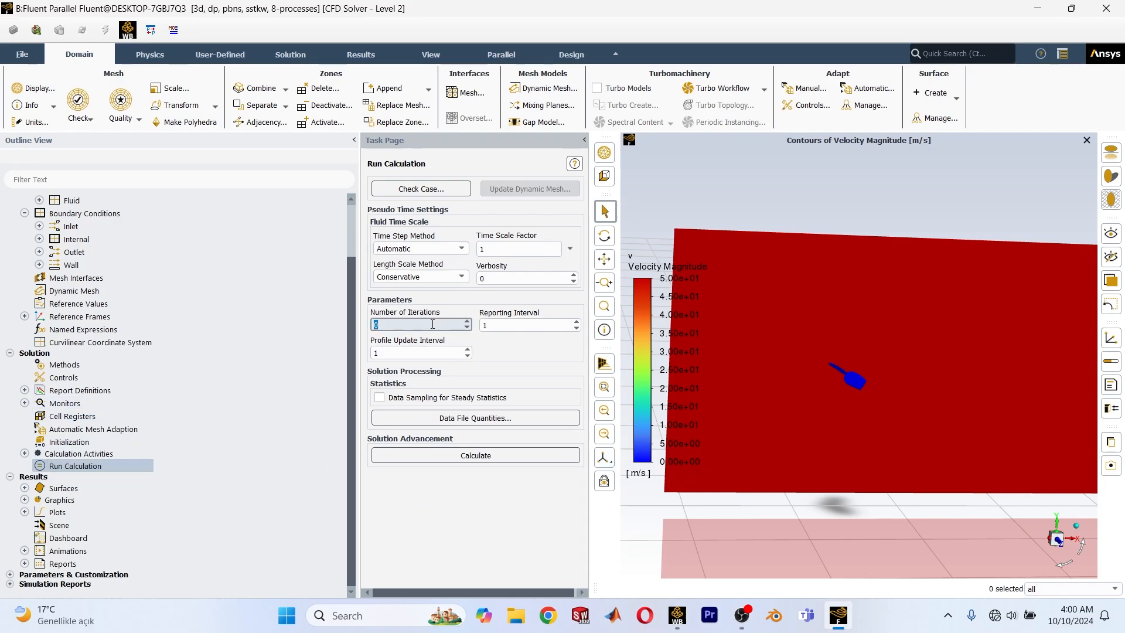
text(80)
click(455, 455)
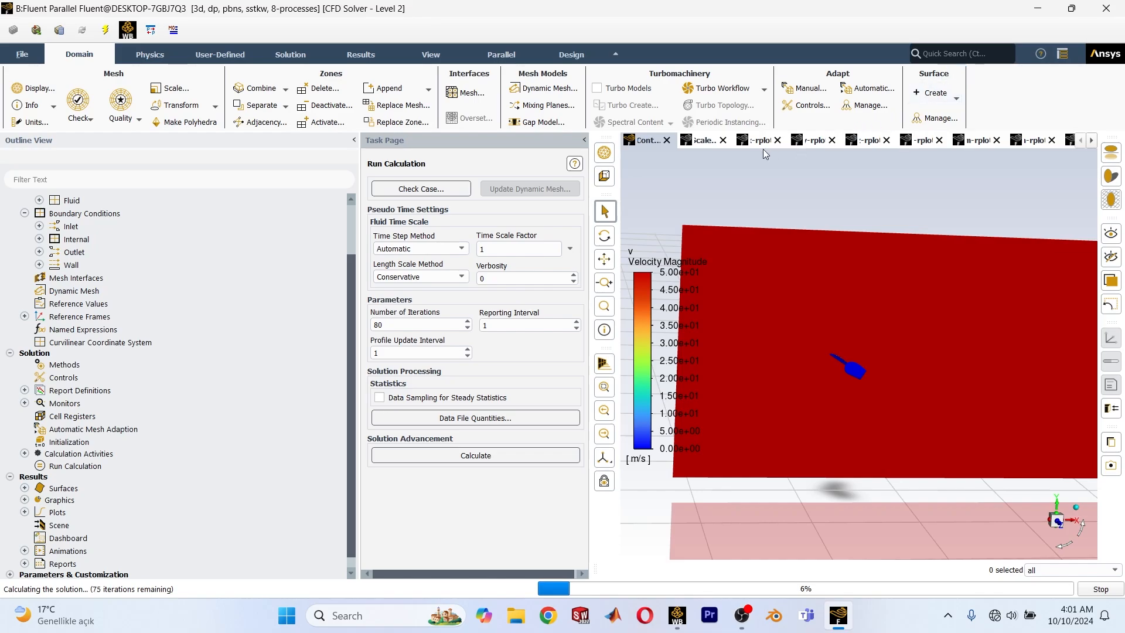
Examine the scaled residuals, the y and z force plots, and the l and n moment plots during the calculation.
click(709, 142)
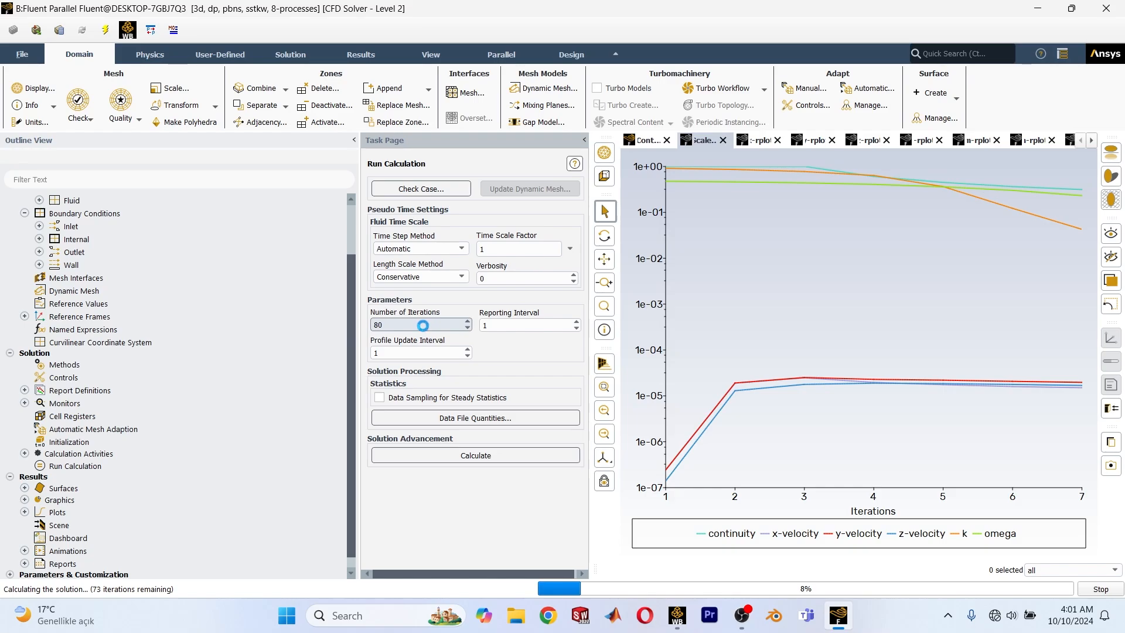
click(759, 142)
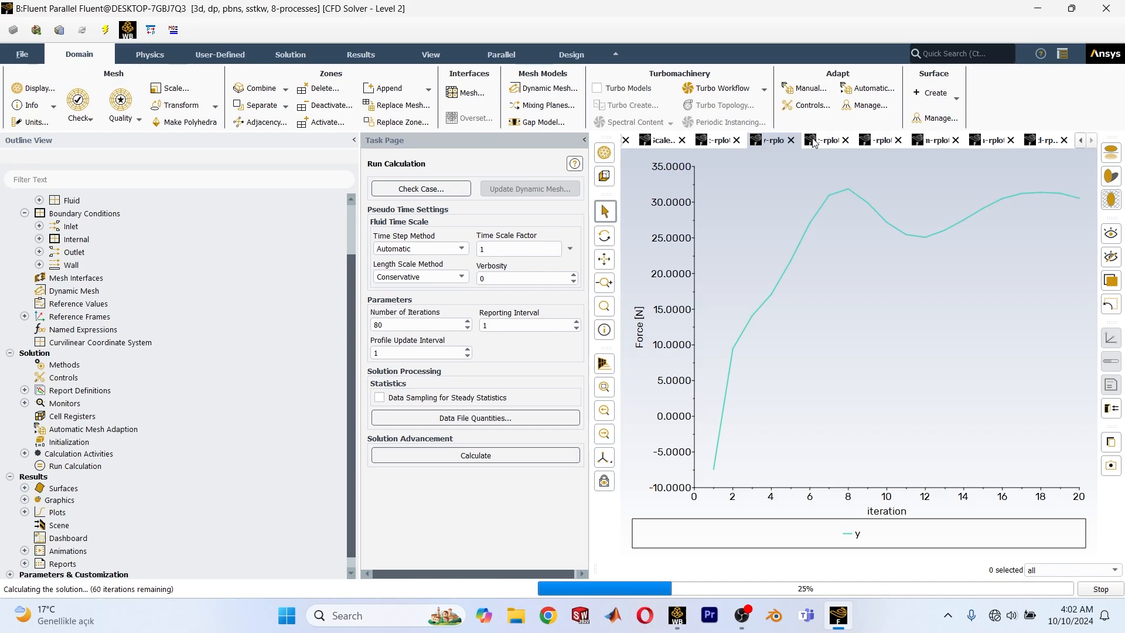
click(814, 142)
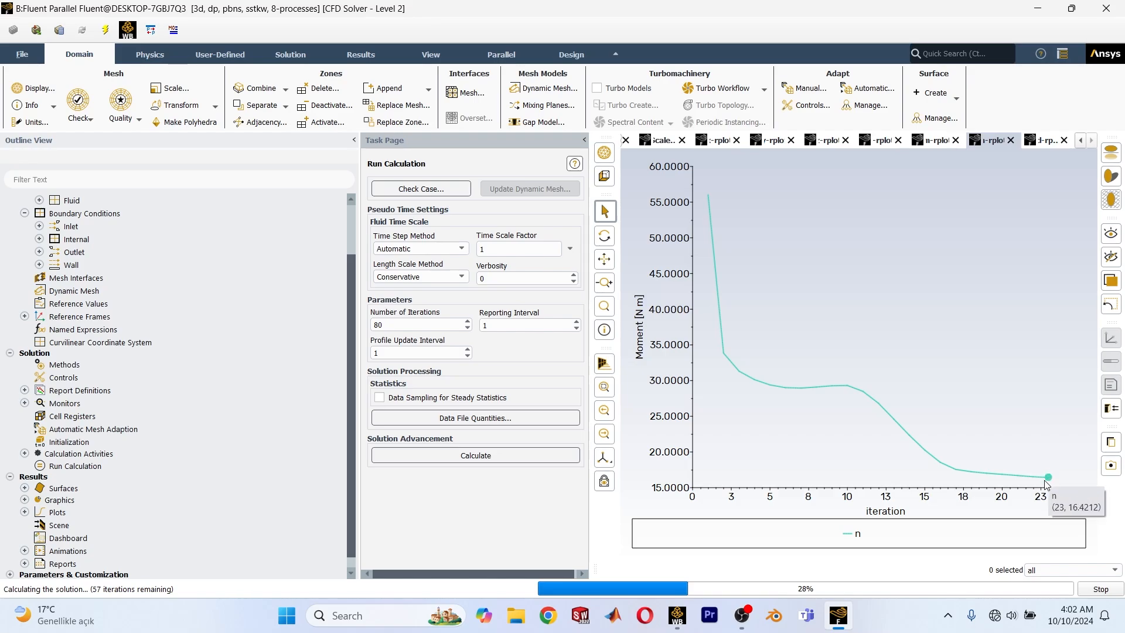
mouse_move(998, 483)
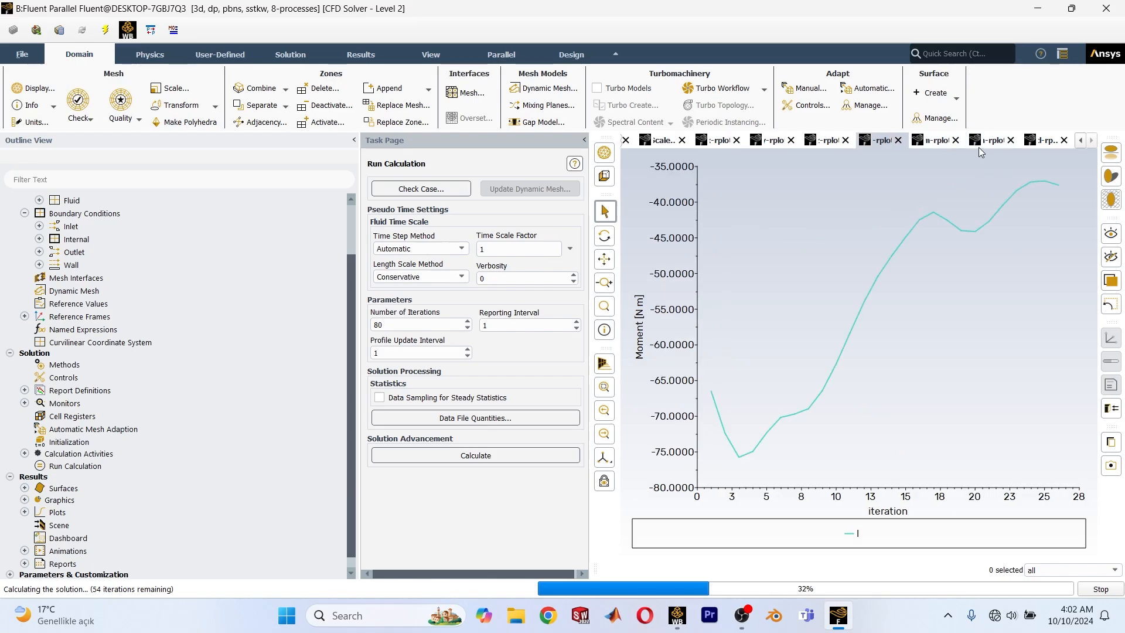
mouse_move(935, 220)
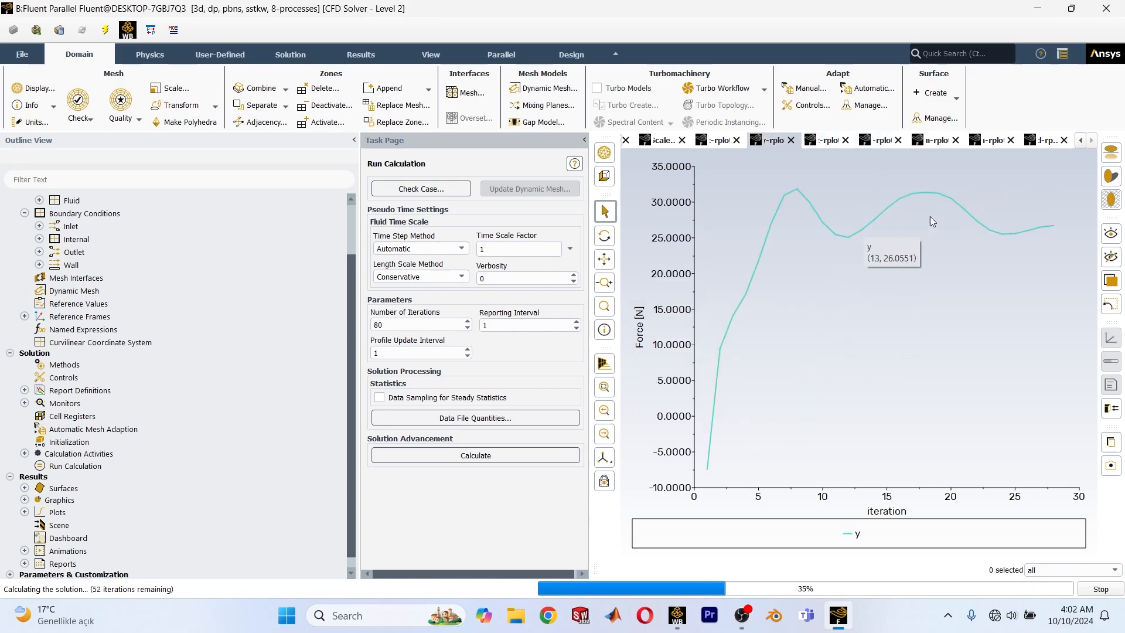
mouse_move(1043, 233)
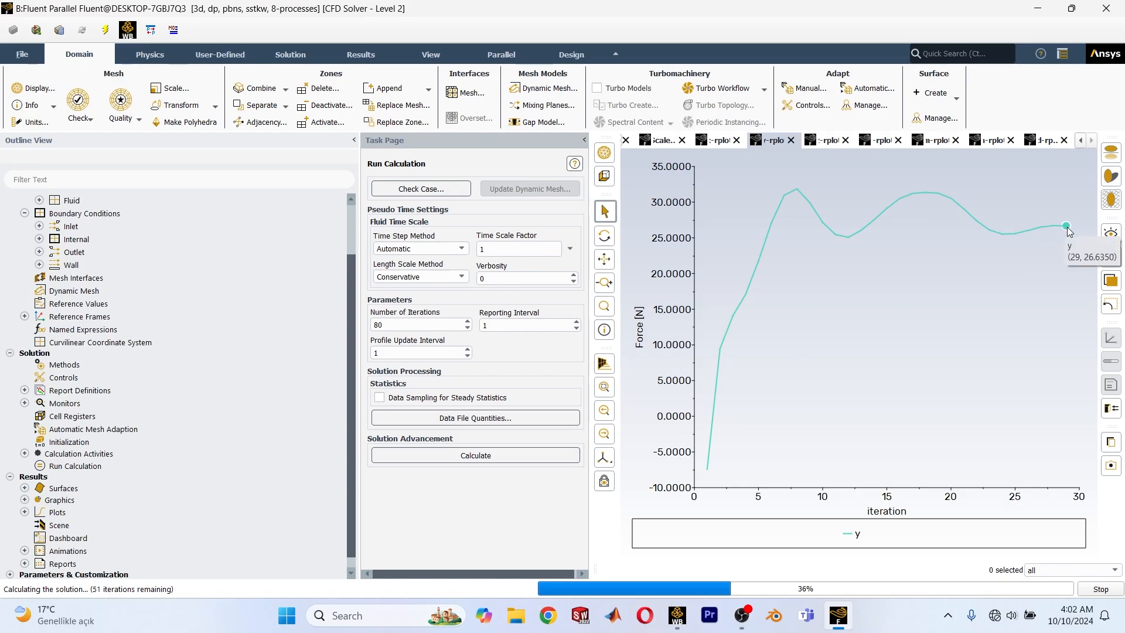
mouse_move(1082, 227)
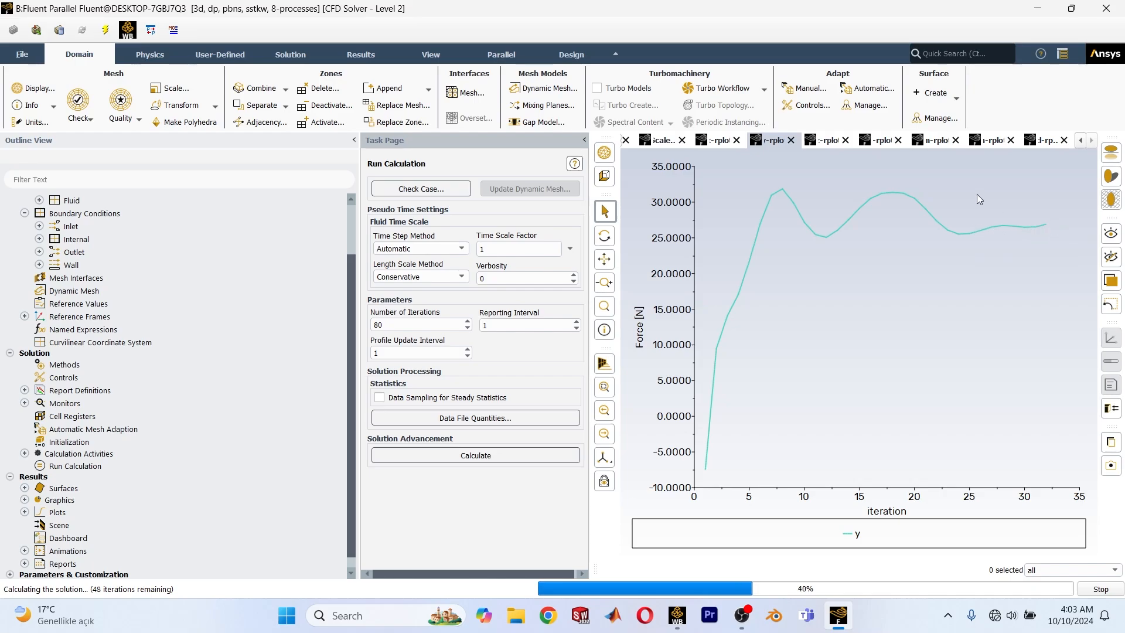
click(837, 140)
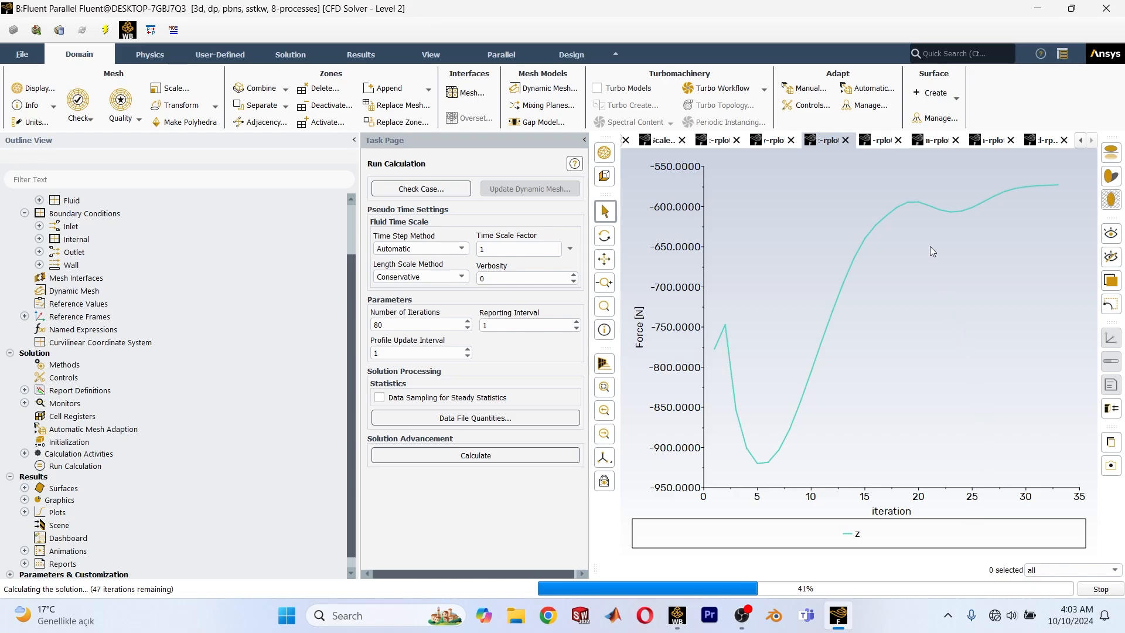
mouse_move(1047, 186)
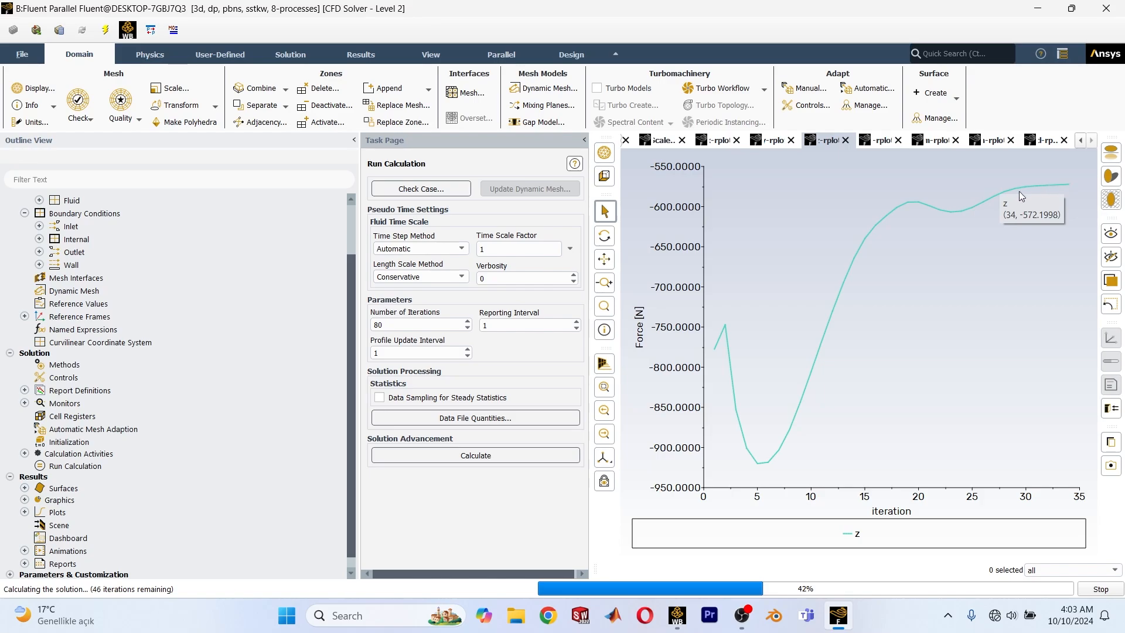
scroll(891, 148, down, 2)
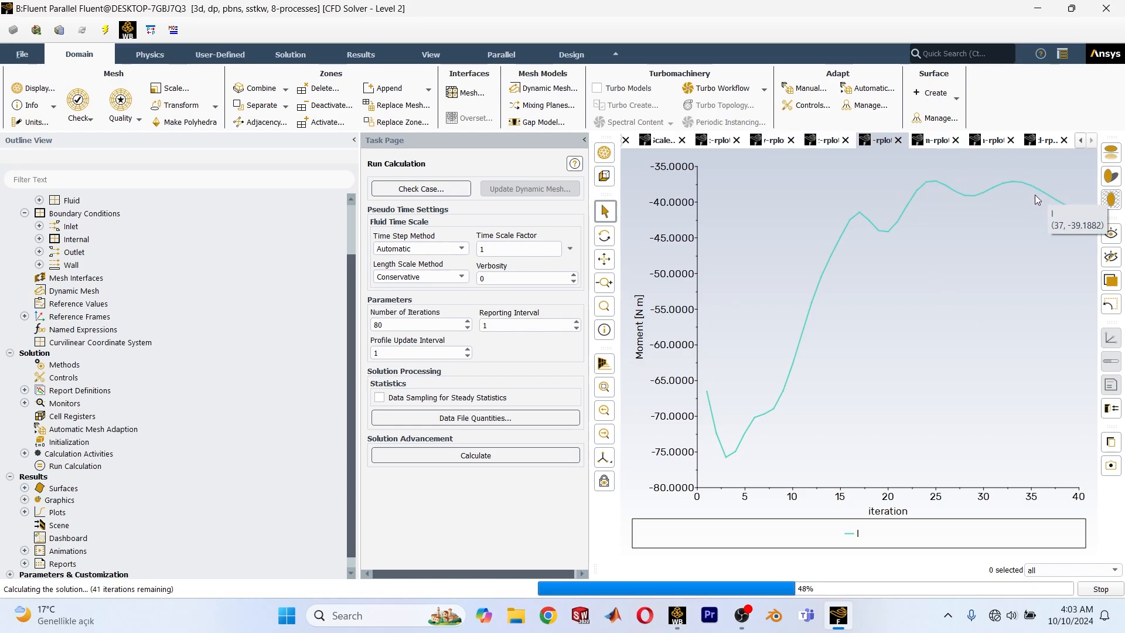
click(992, 140)
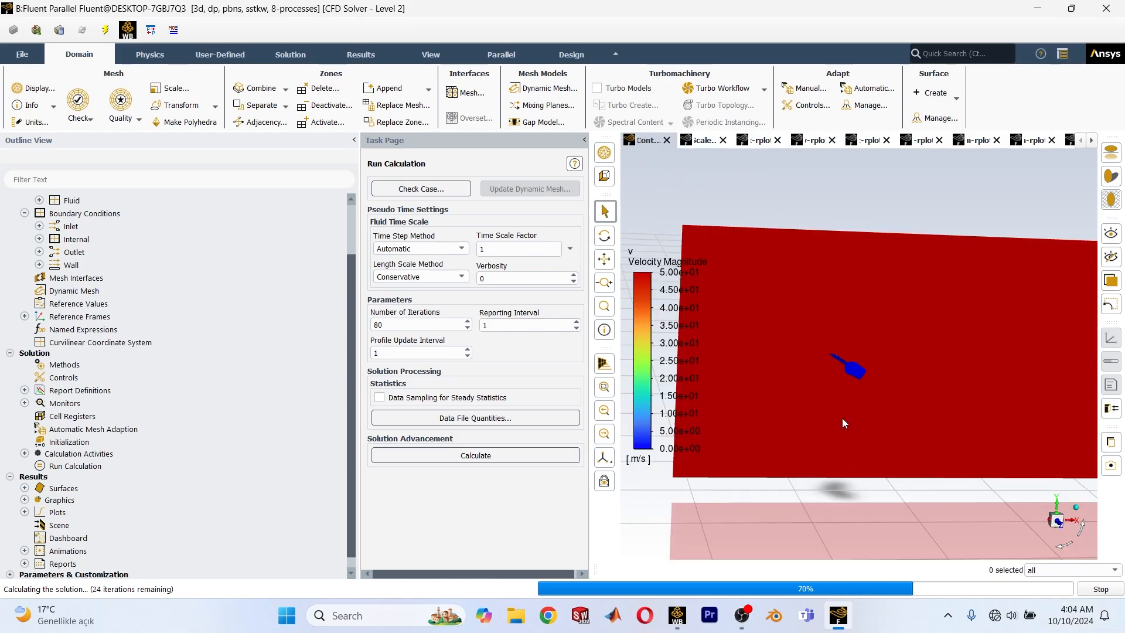
View the velocity contour along the X axis and check the scaled residuals plot.
click(1057, 521)
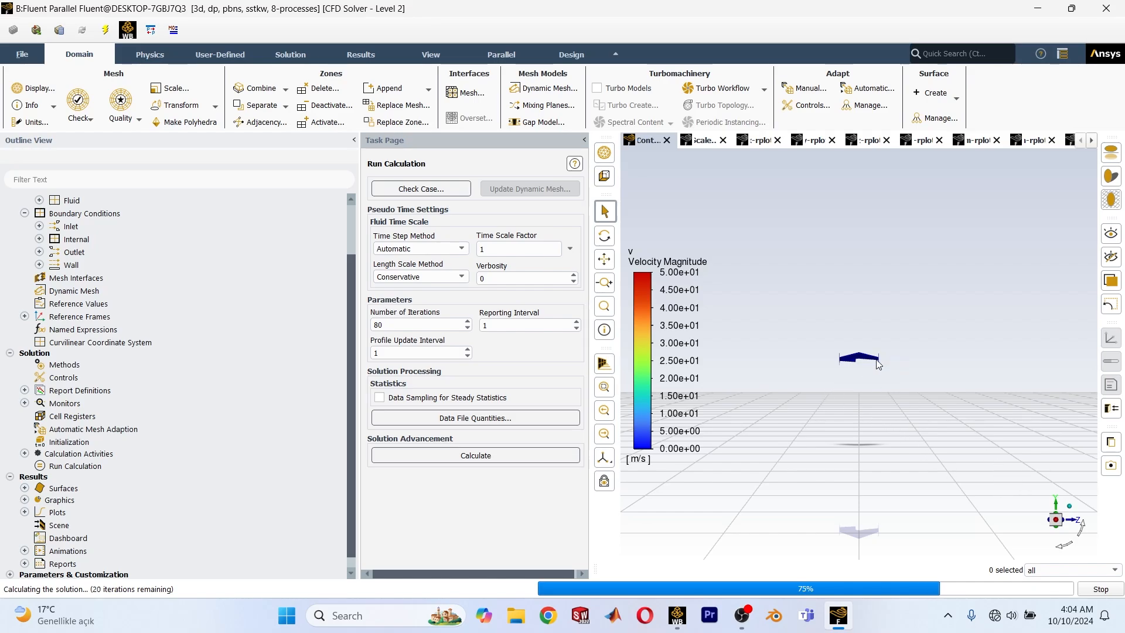
click(702, 140)
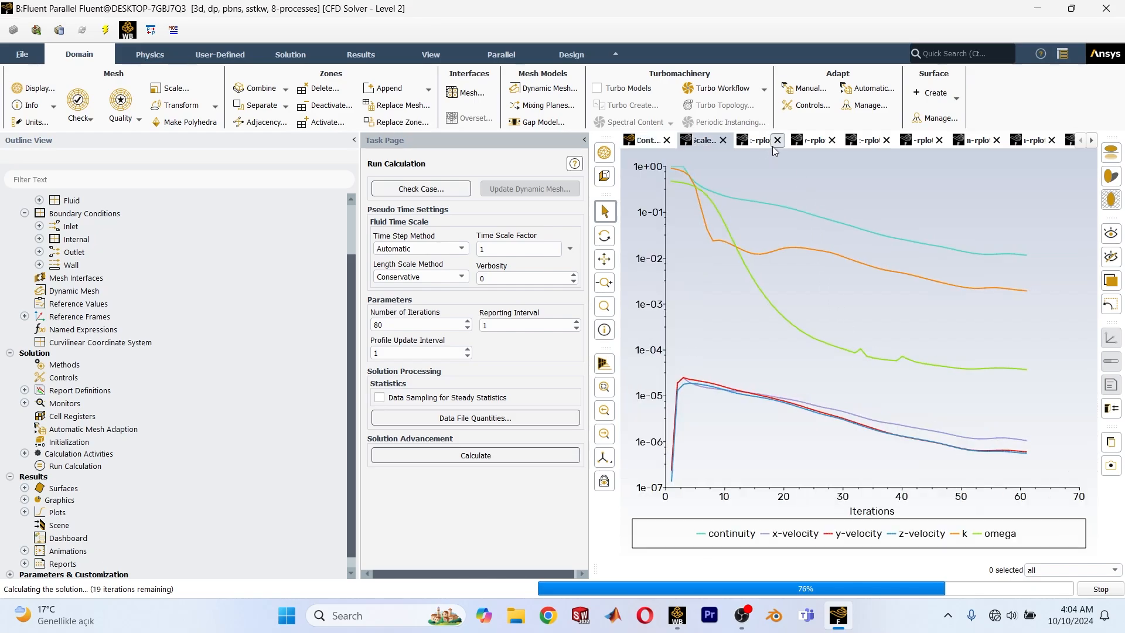
click(772, 146)
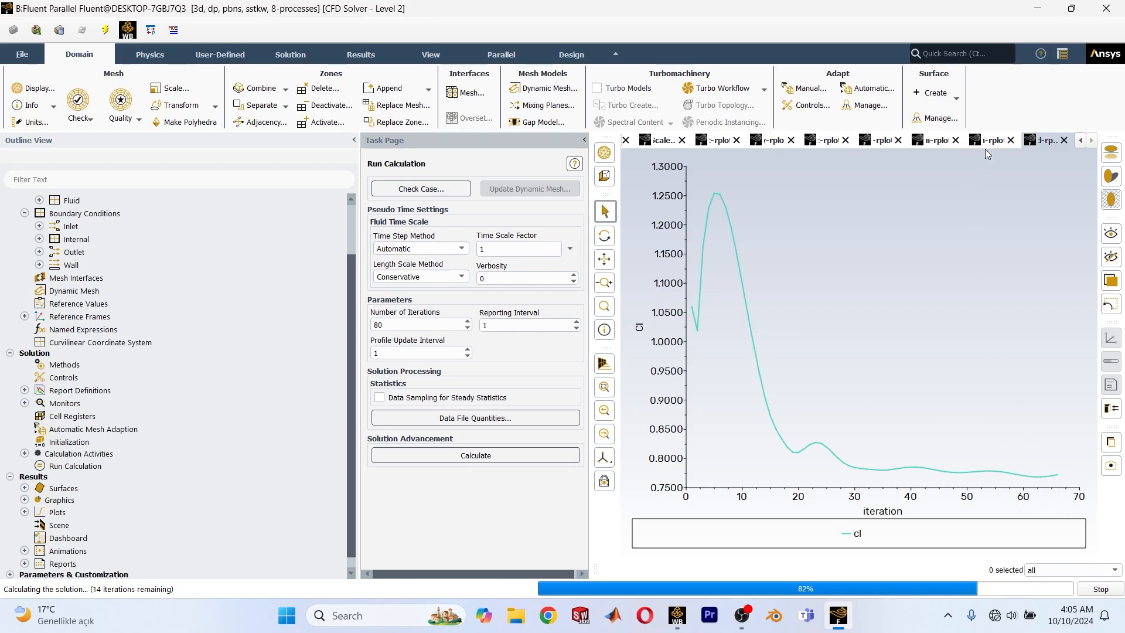
Examine how the n, m and l moment plots and the z and y force plots settle over the latest iterations.
click(1003, 140)
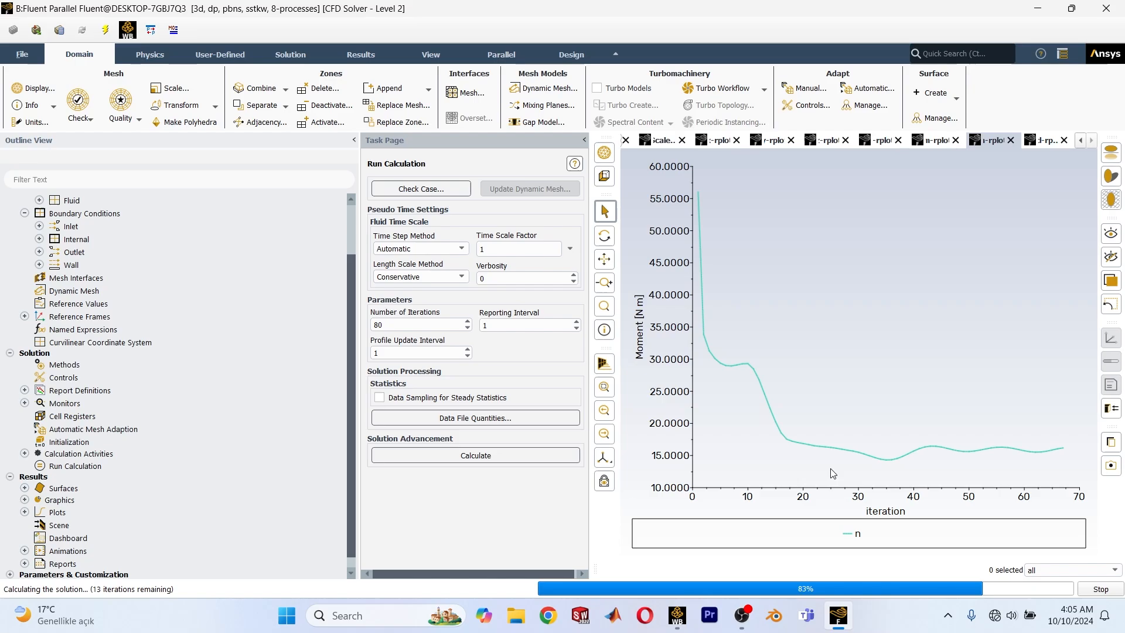
mouse_move(975, 455)
mouse_move(1061, 454)
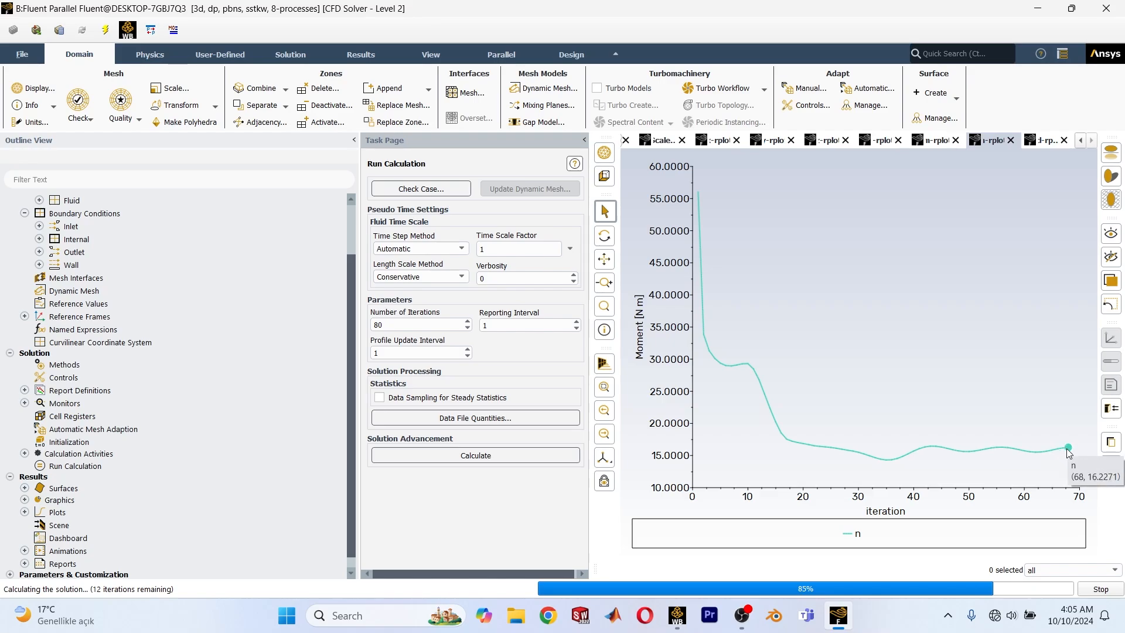
click(909, 140)
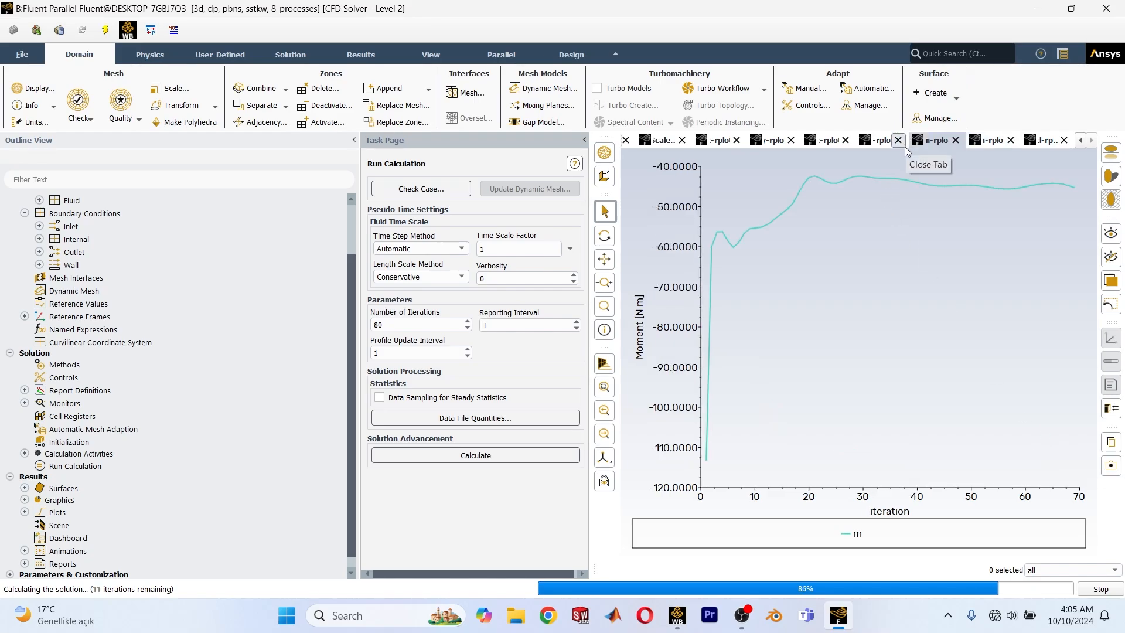
click(904, 147)
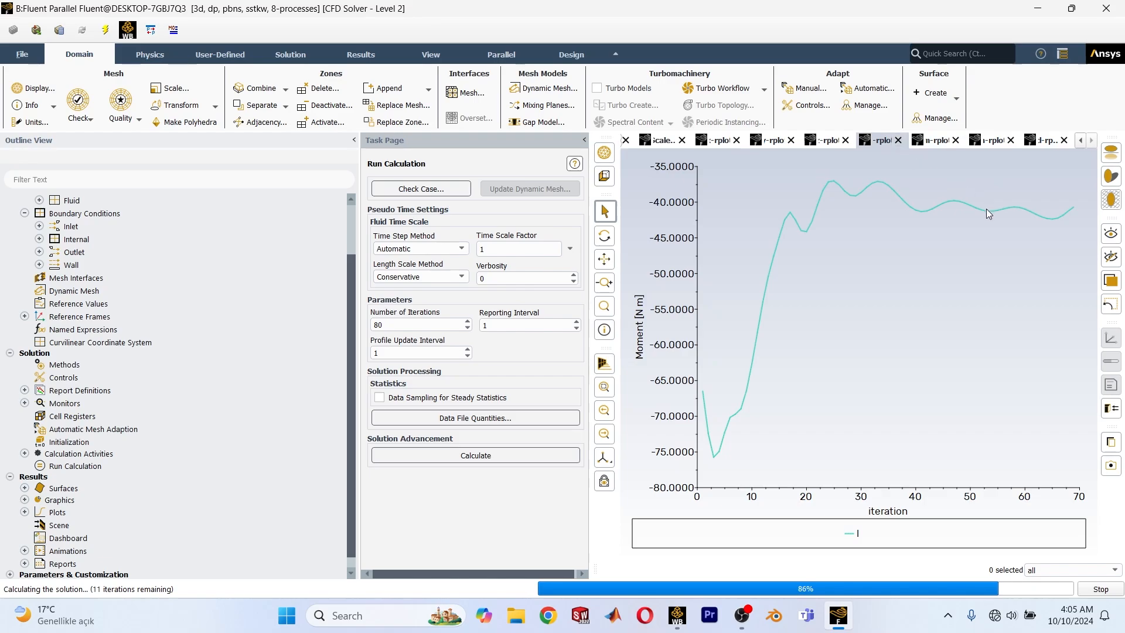
mouse_move(1079, 209)
scroll(862, 135, up, 1)
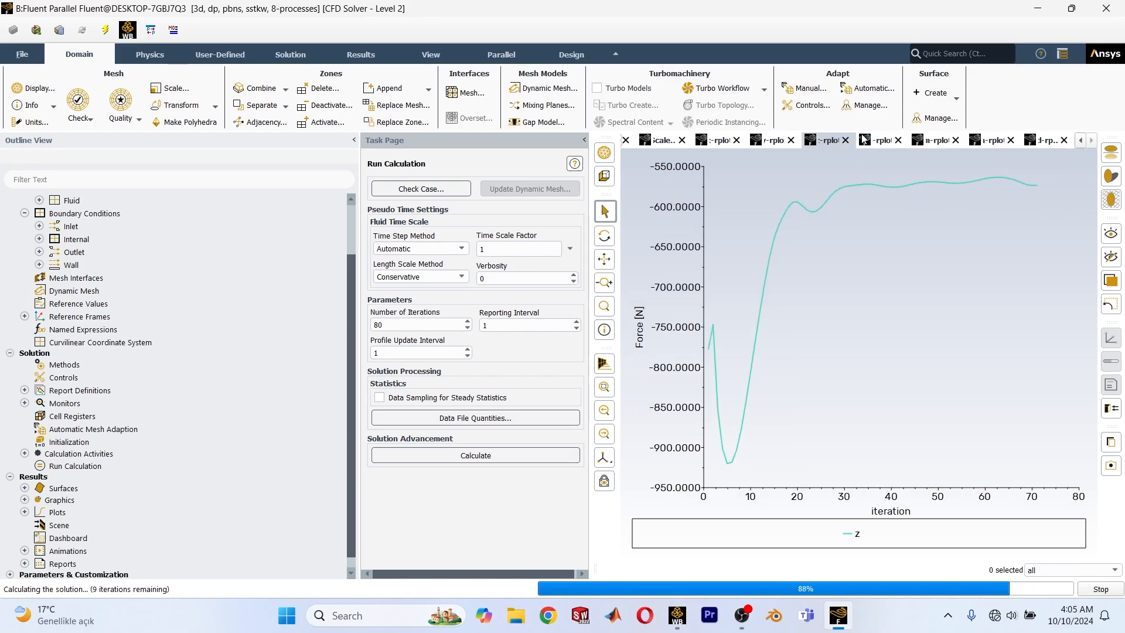
scroll(865, 139, up, 1)
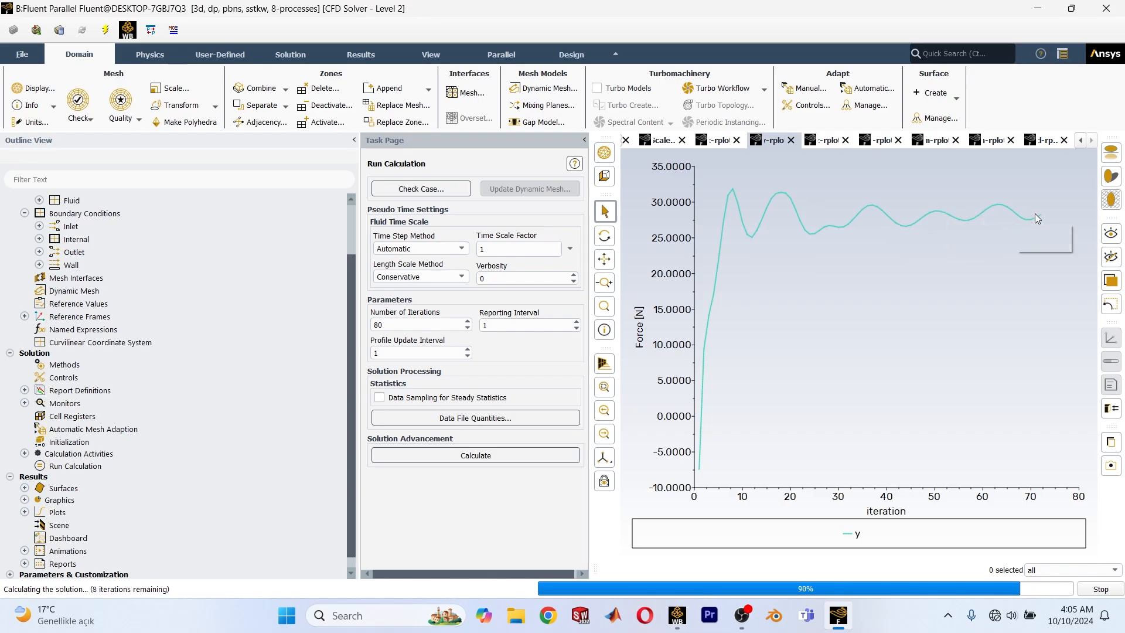
mouse_move(1032, 222)
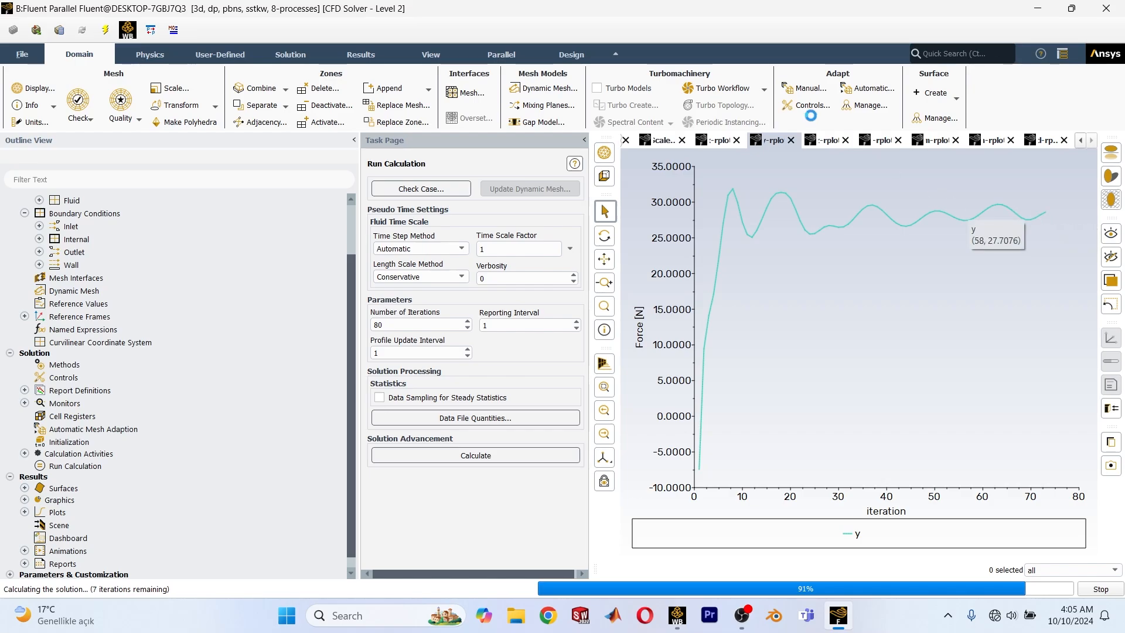
click(821, 139)
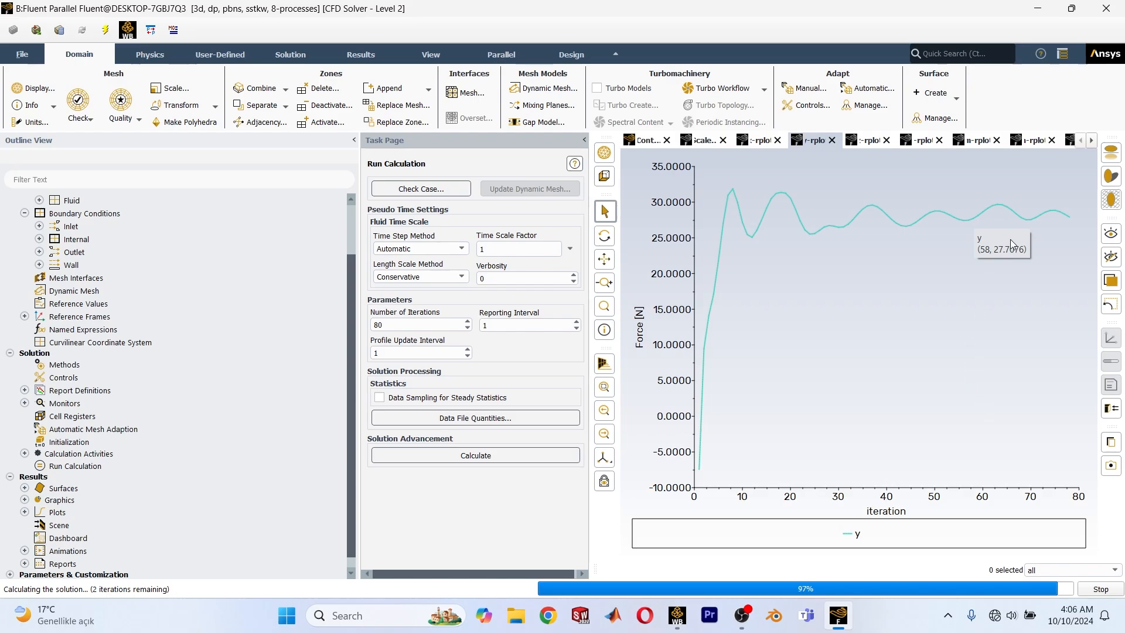
Check the y force plot for the final iterations and acknowledge the completed calculation.
click(828, 145)
click(847, 145)
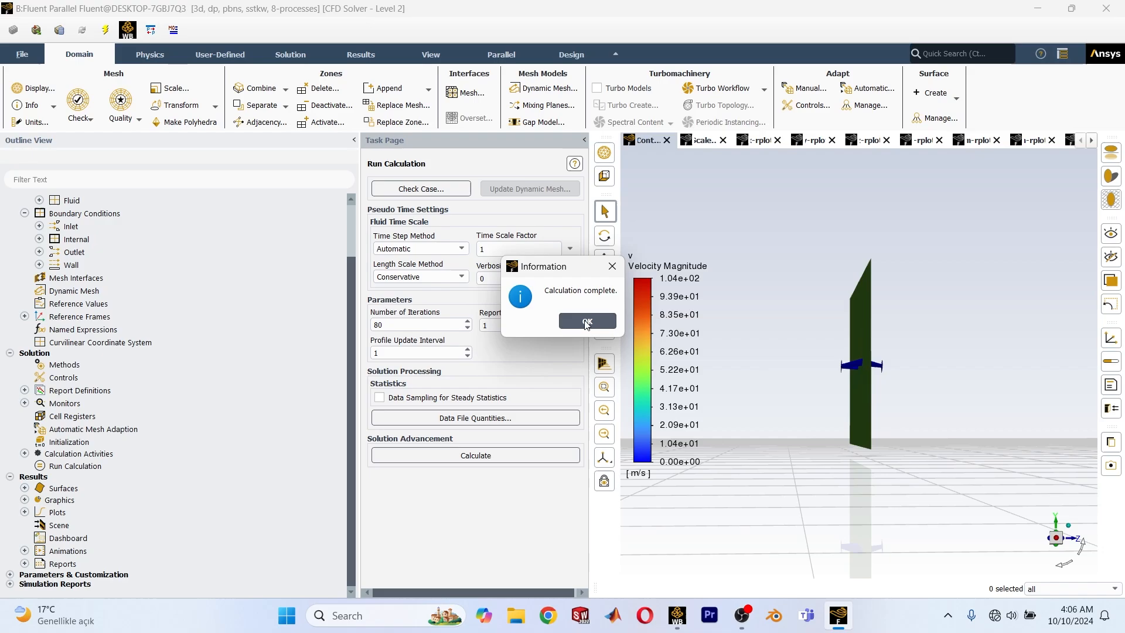
click(586, 322)
Examine the velocity magnitude contour around the aircraft from several angles and distances.
drag(835, 331, 814, 371)
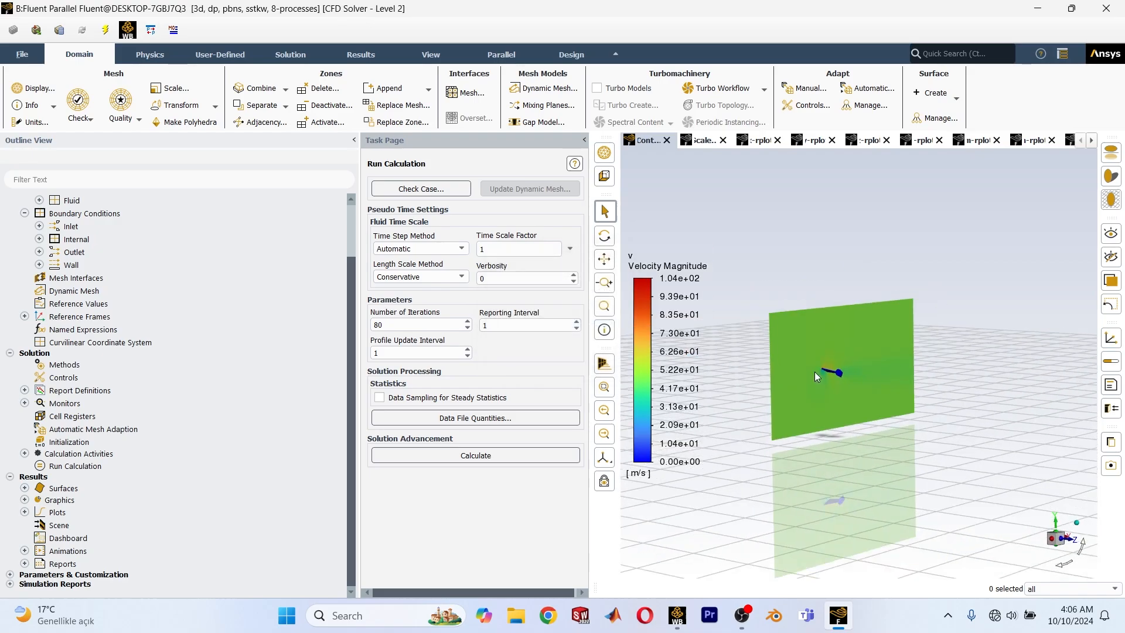
scroll(812, 378, down, 3)
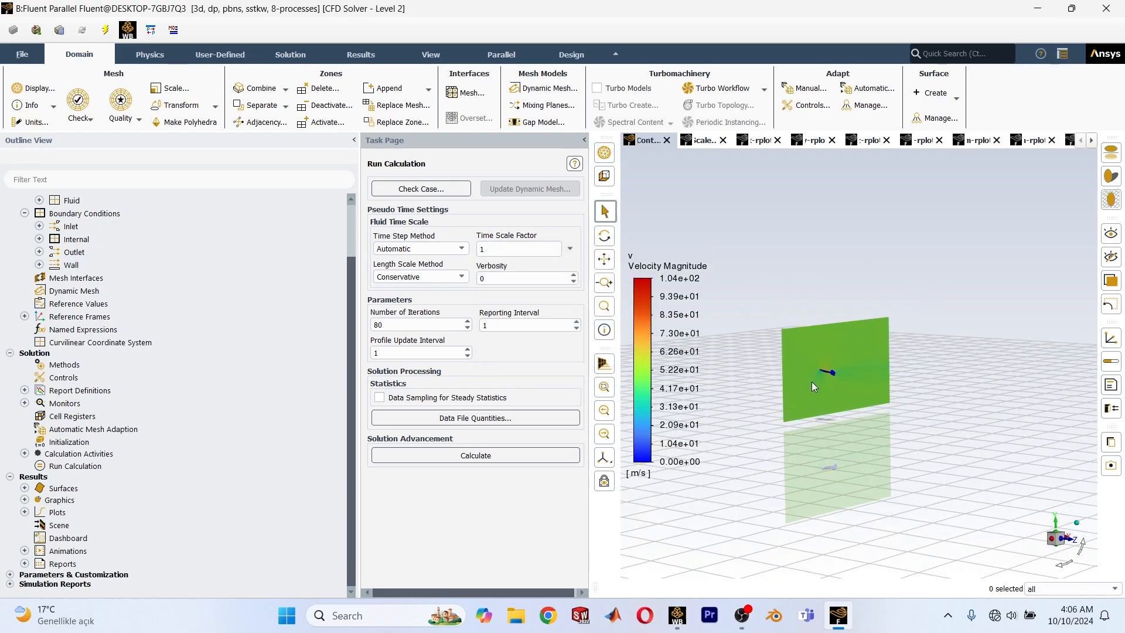
scroll(831, 384, down, 3)
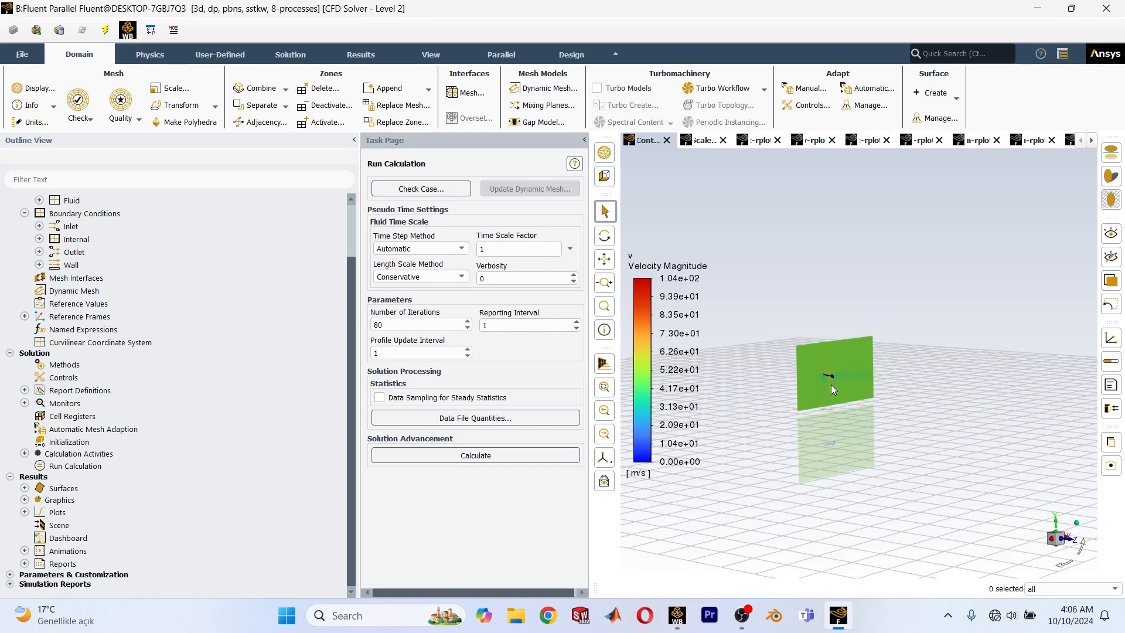
scroll(822, 396, up, 10)
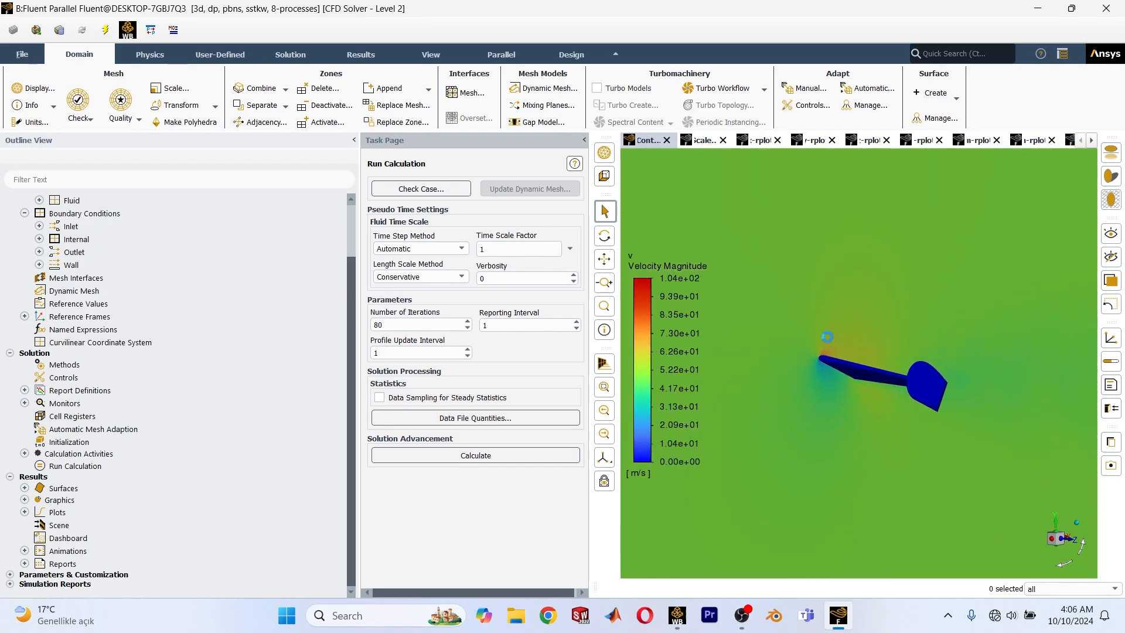
drag(836, 357, 689, 441)
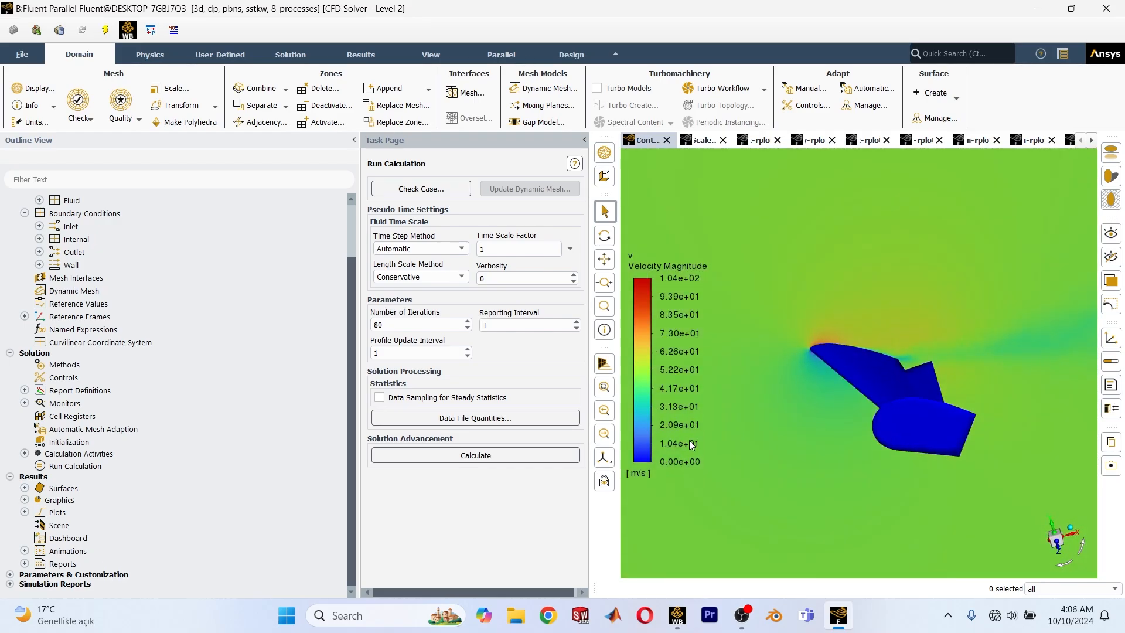
drag(897, 361, 874, 392)
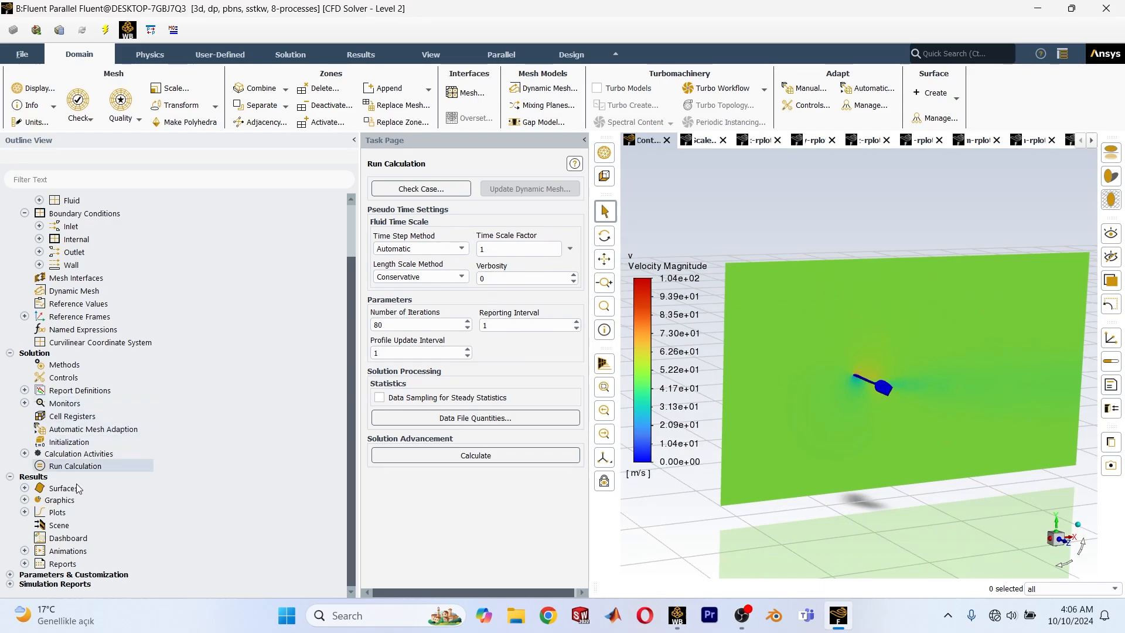
Display the saved total-pressure contour.
click(24, 499)
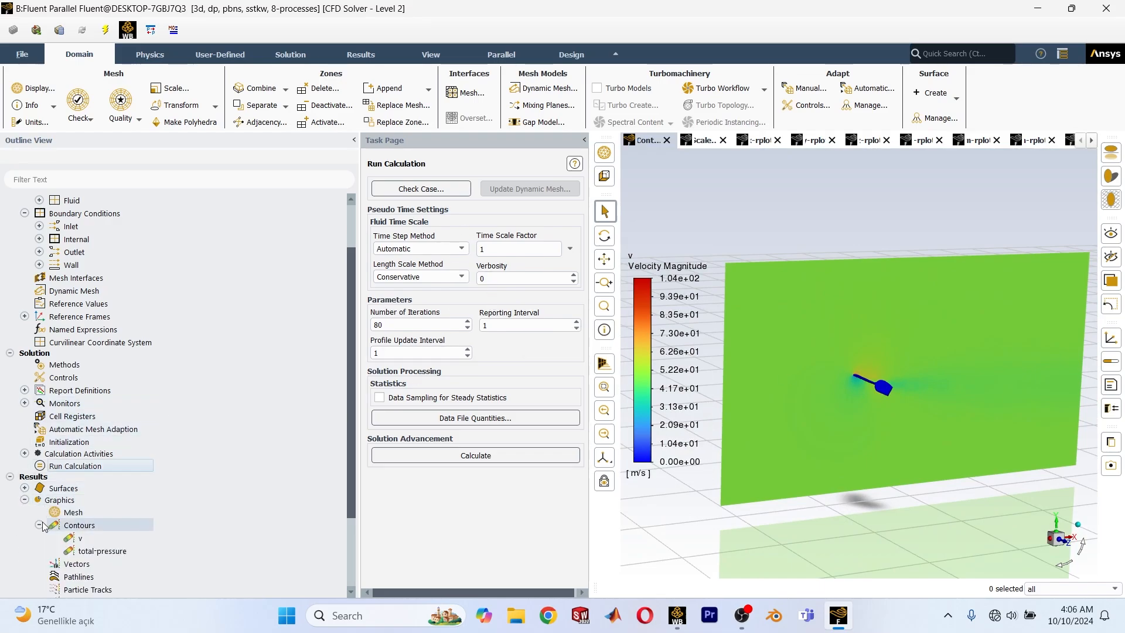
right_click(107, 556)
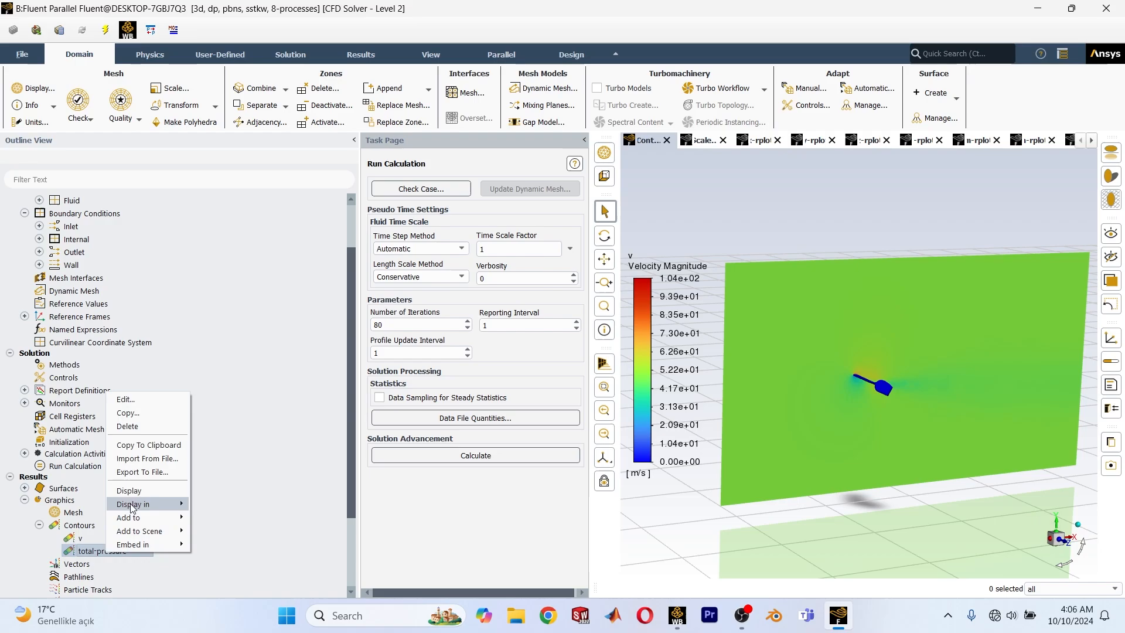
click(123, 491)
scroll(743, 420, up, 5)
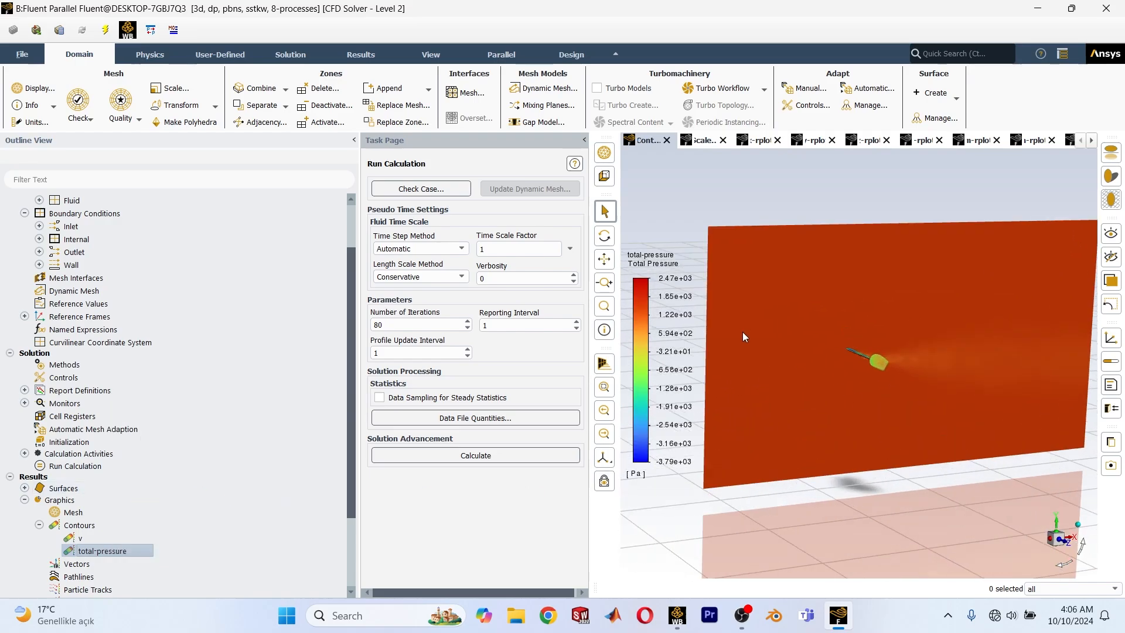
Examine the total pressure distribution on the wing surfaces and in the wake up close from different angles.
middle_drag(824, 371, 858, 335)
scroll(876, 370, up, 3)
scroll(942, 387, down, 3)
scroll(924, 362, up, 3)
scroll(920, 362, up, 3)
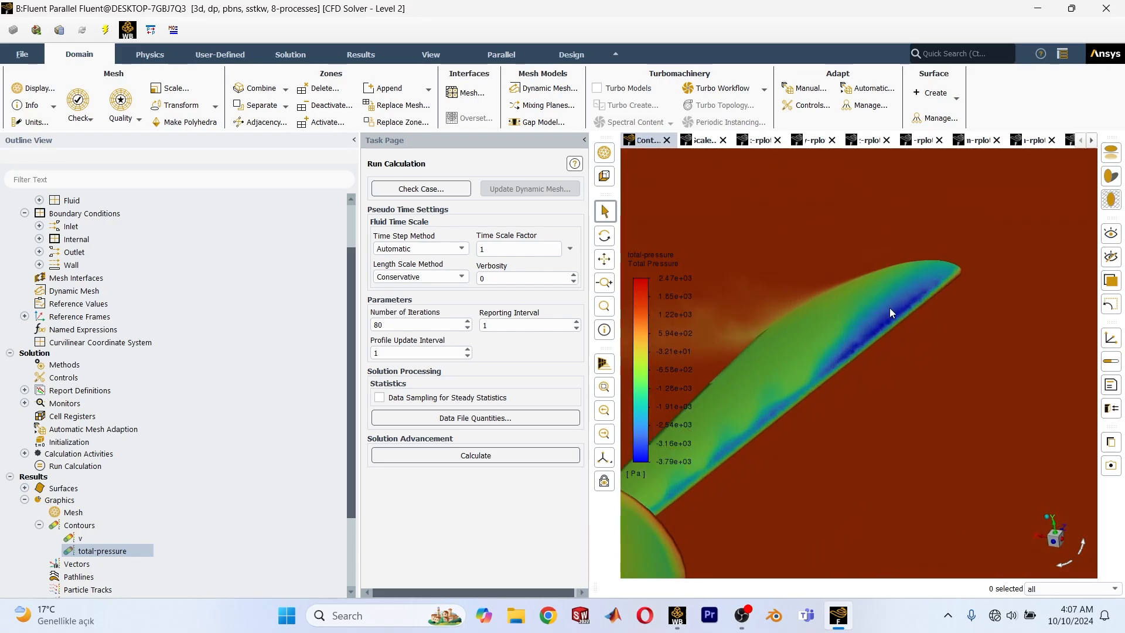
middle_drag(903, 318, 1026, 519)
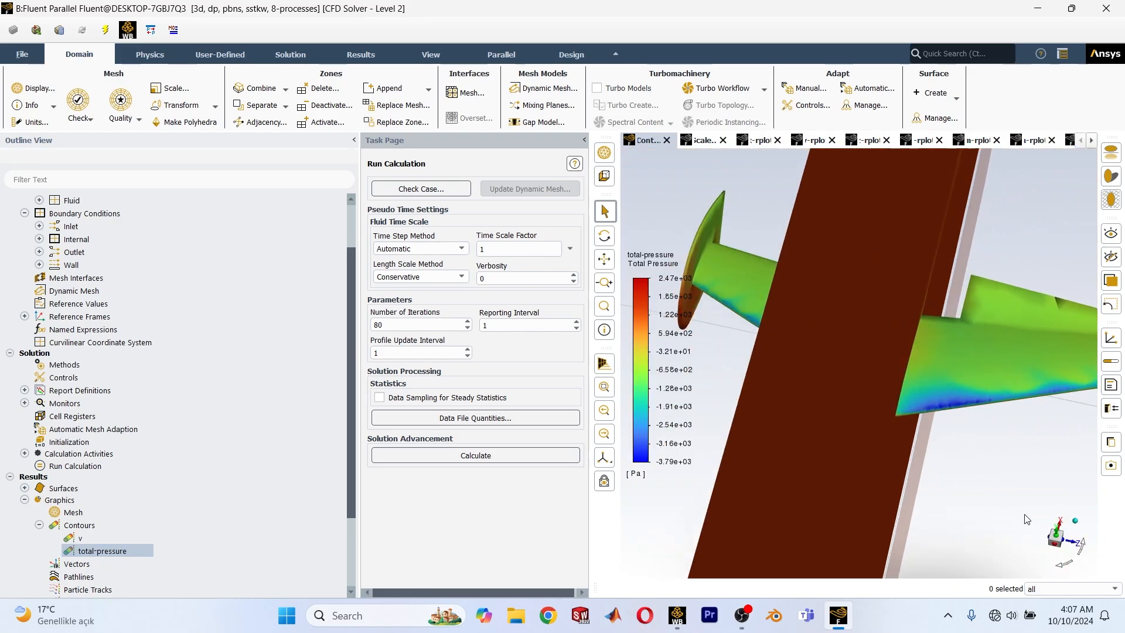
View the total pressure contour along the Z and Y axes and examine the leading edges of both wings.
click(1065, 540)
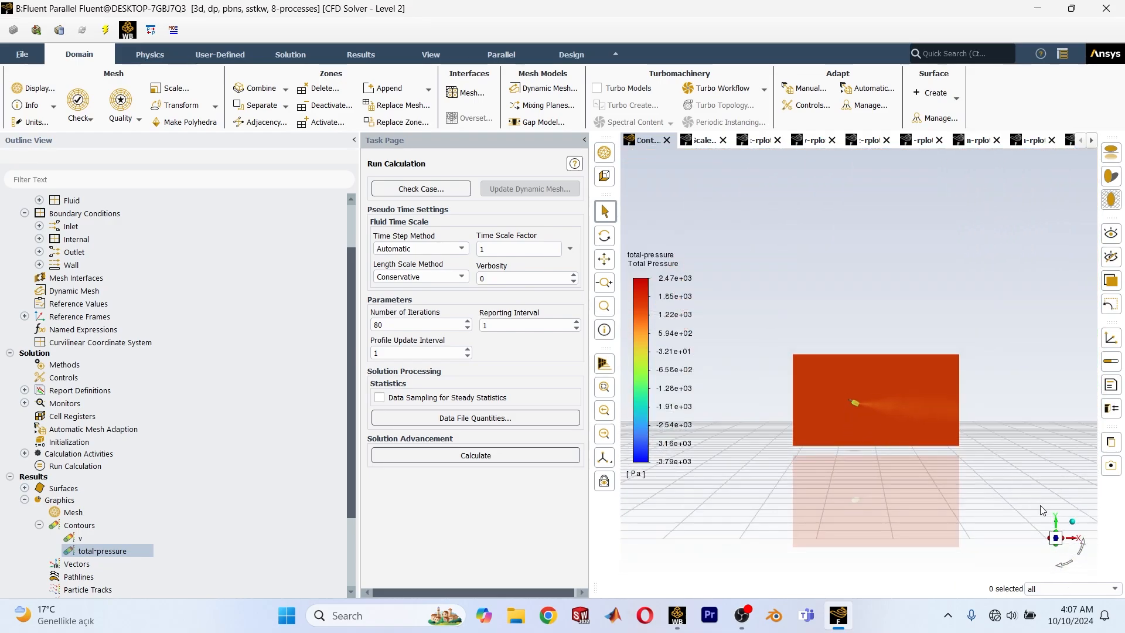
click(1057, 523)
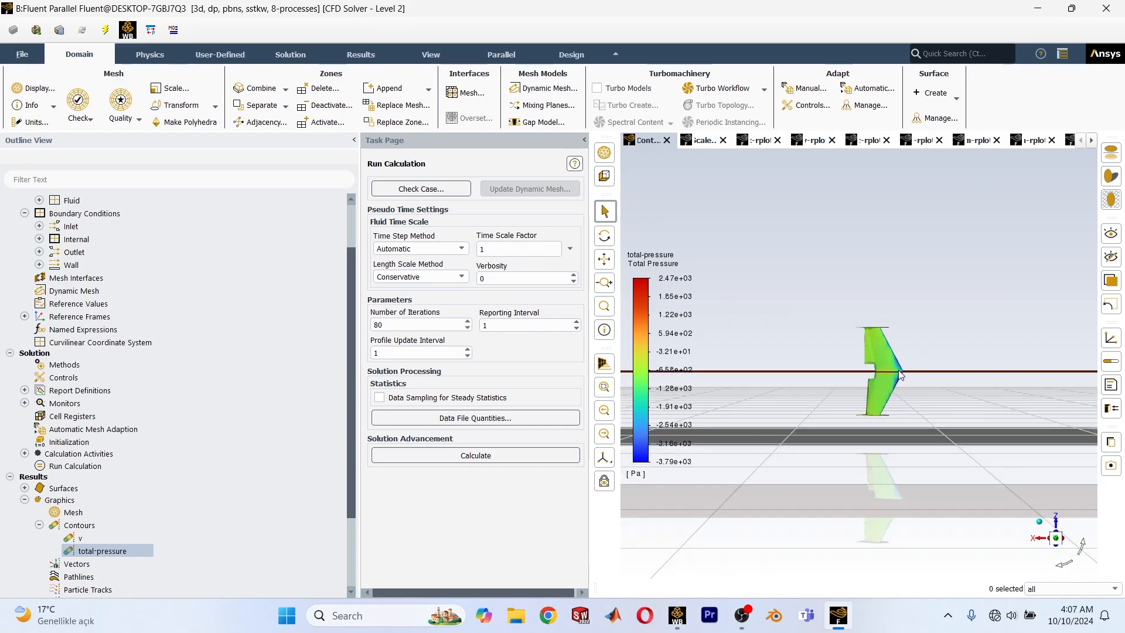
scroll(889, 385, up, 5)
scroll(962, 381, up, 5)
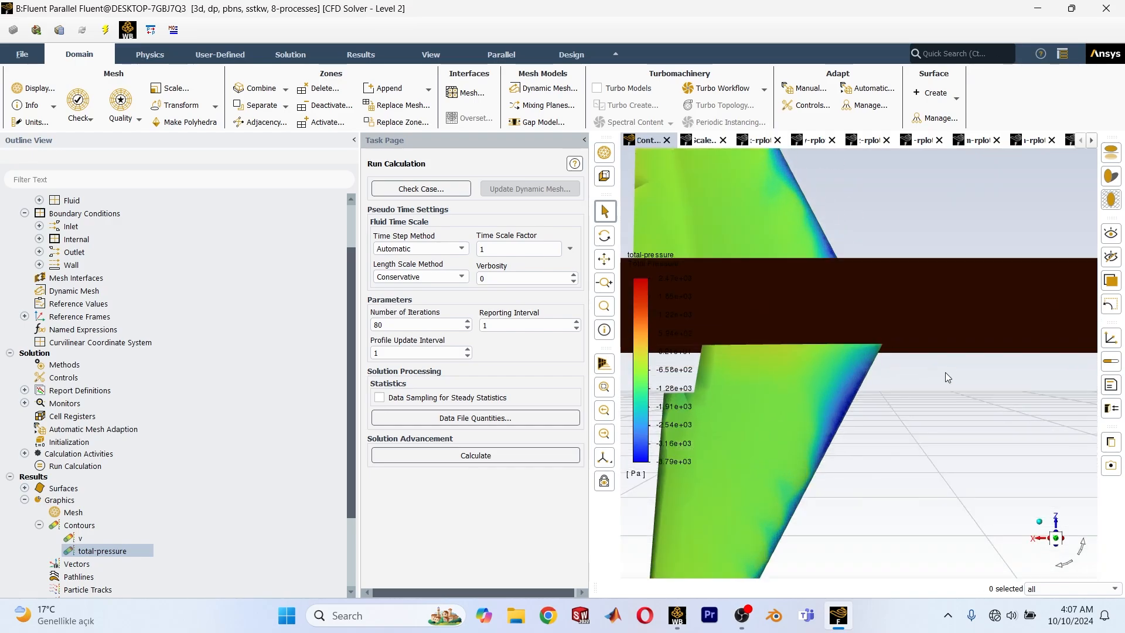
scroll(944, 371, down, 4)
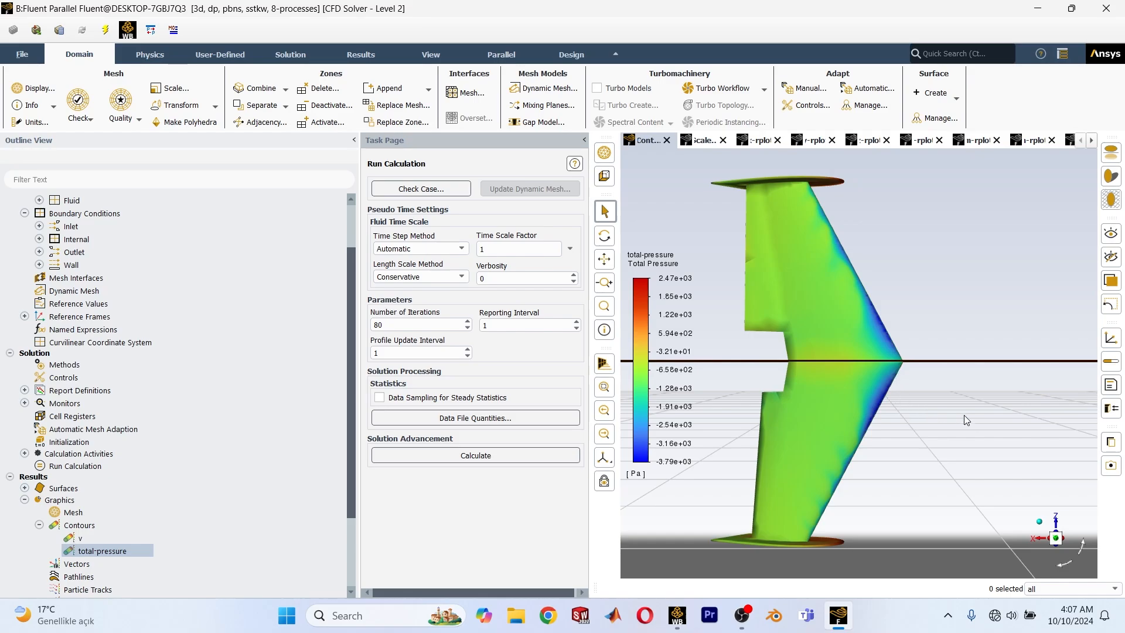
scroll(922, 407, down, 3)
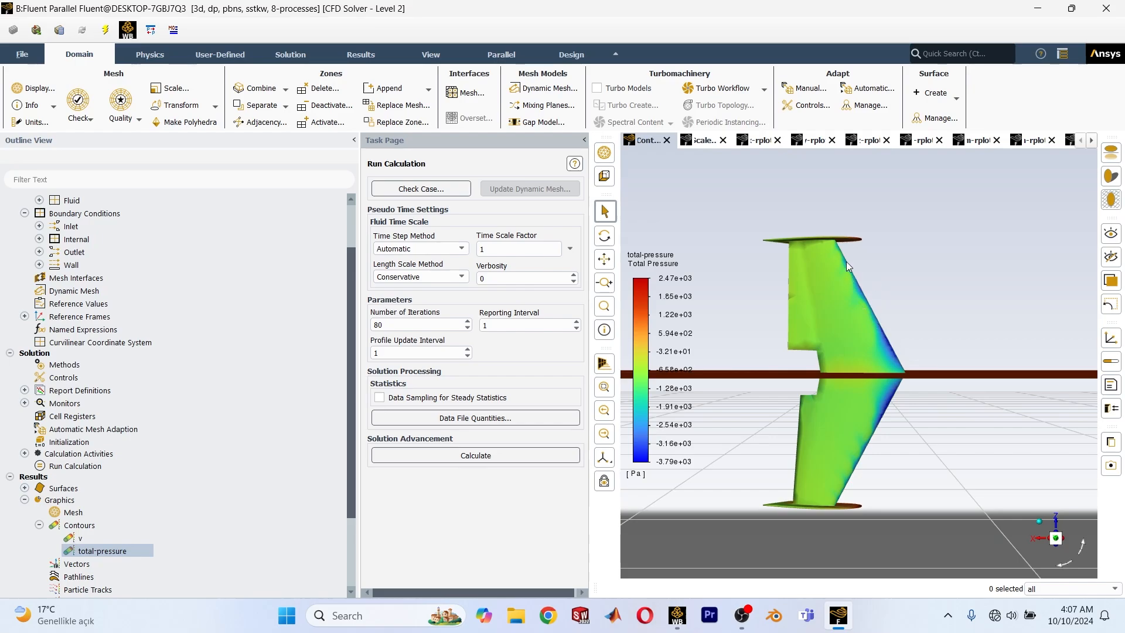
scroll(855, 266, down, 2)
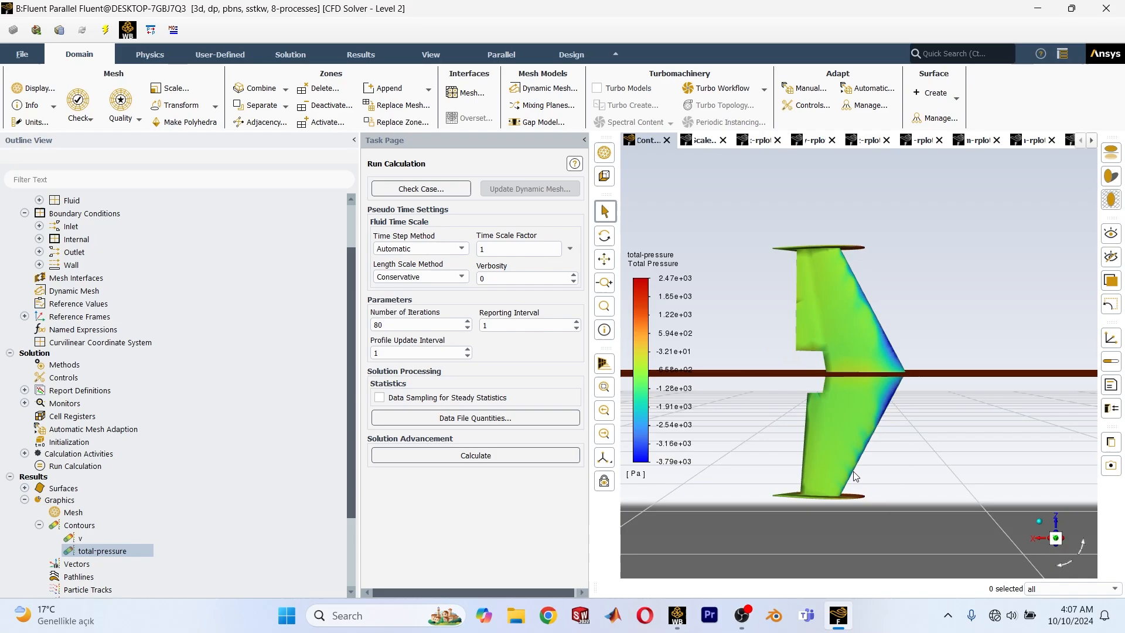
scroll(848, 469, up, 4)
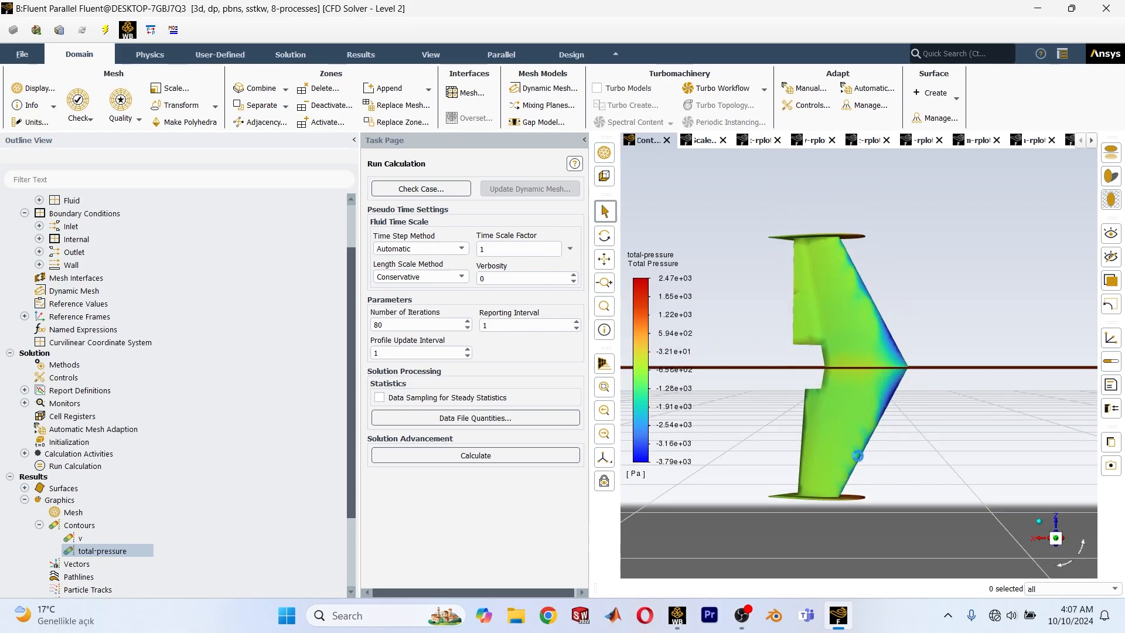
scroll(847, 448, down, 5)
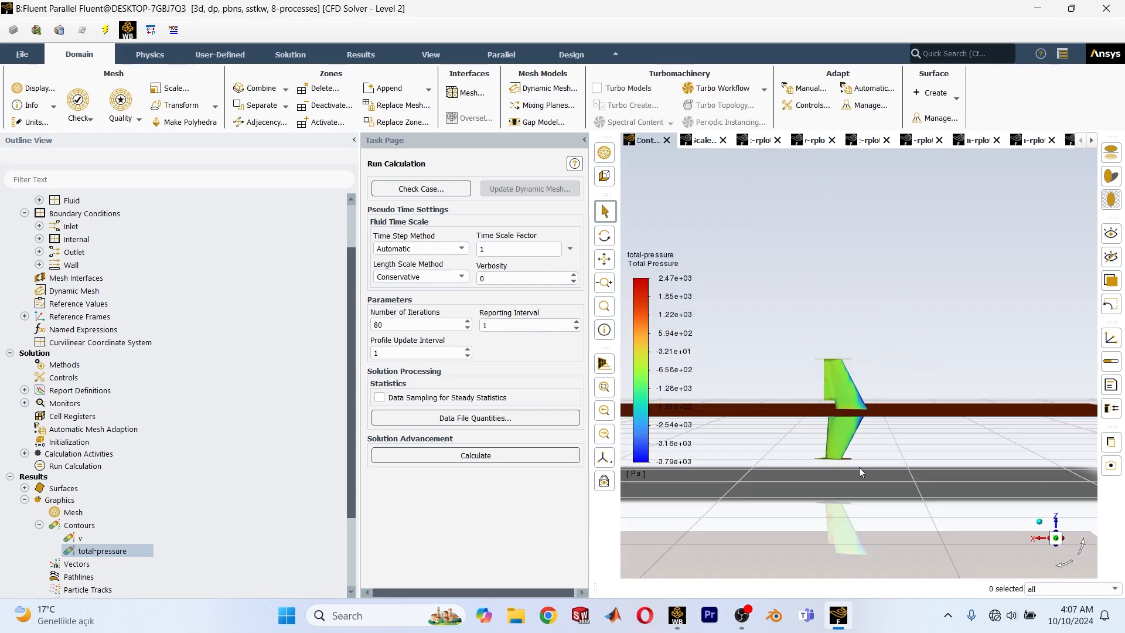
drag(858, 467, 1006, 385)
Create a new pathlines plot released from the inlet surface with a path skip of 10.
scroll(124, 554, down, 3)
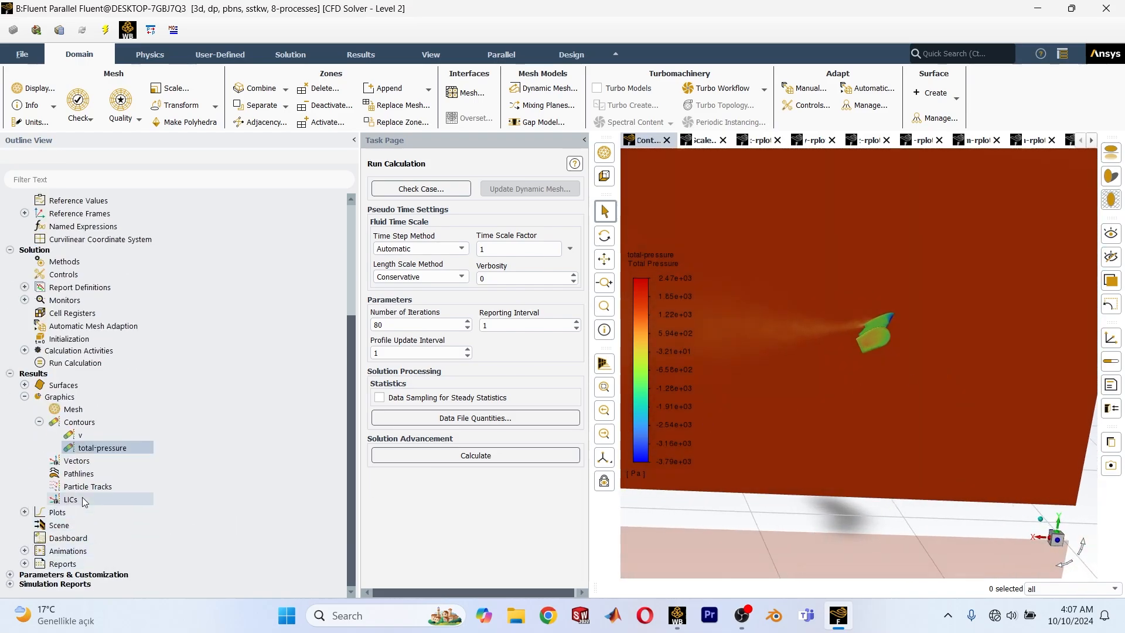
click(80, 476)
right_click(79, 479)
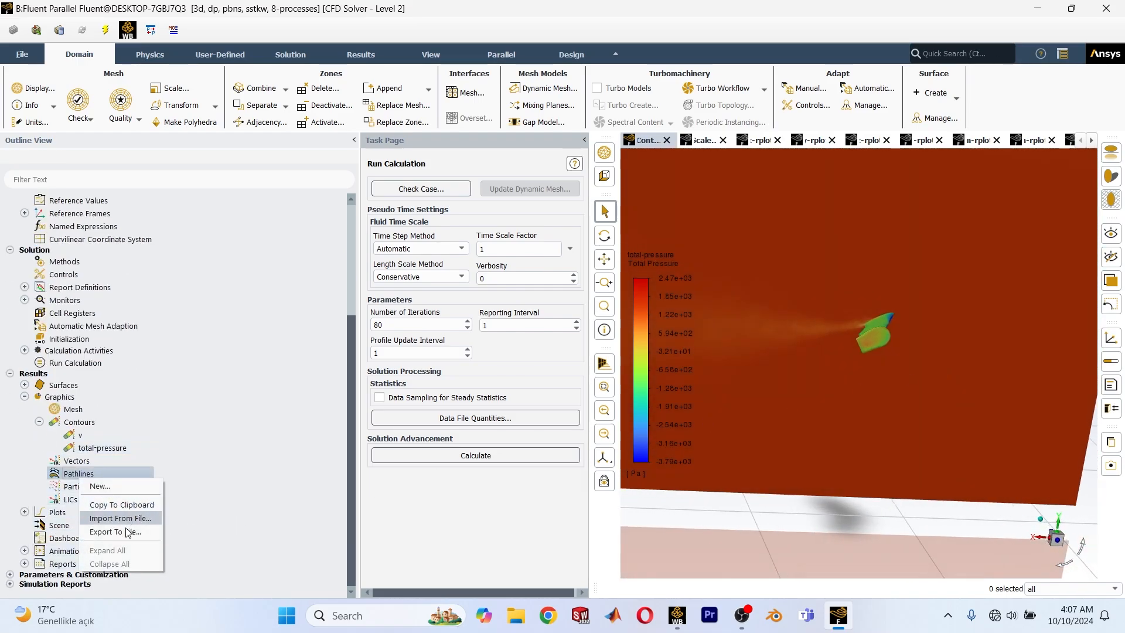
click(104, 487)
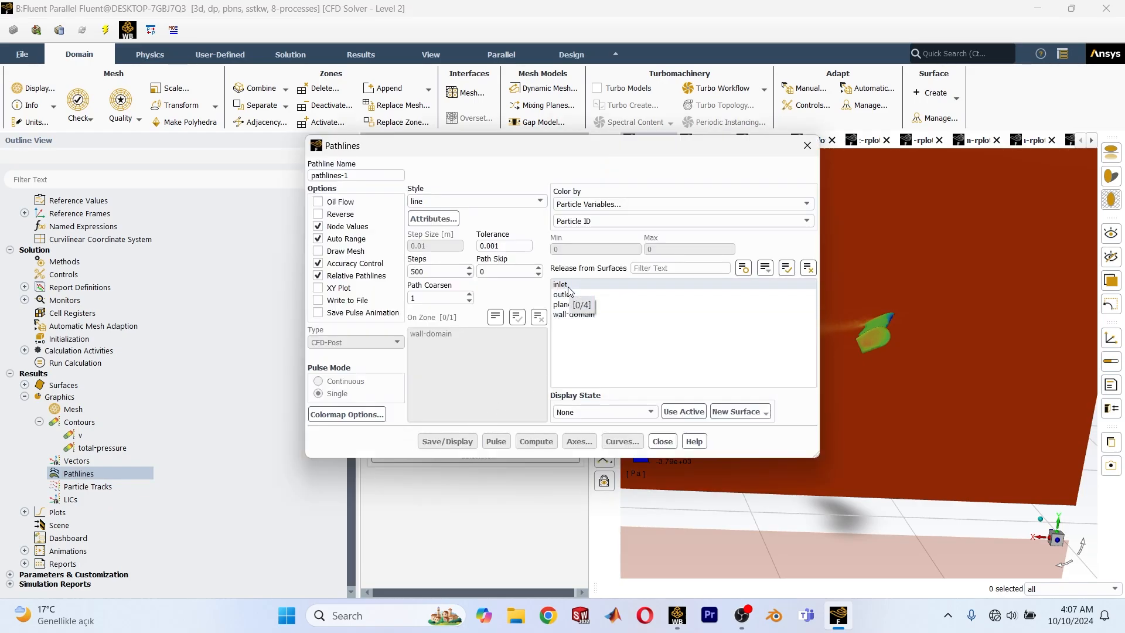
click(566, 285)
click(507, 270)
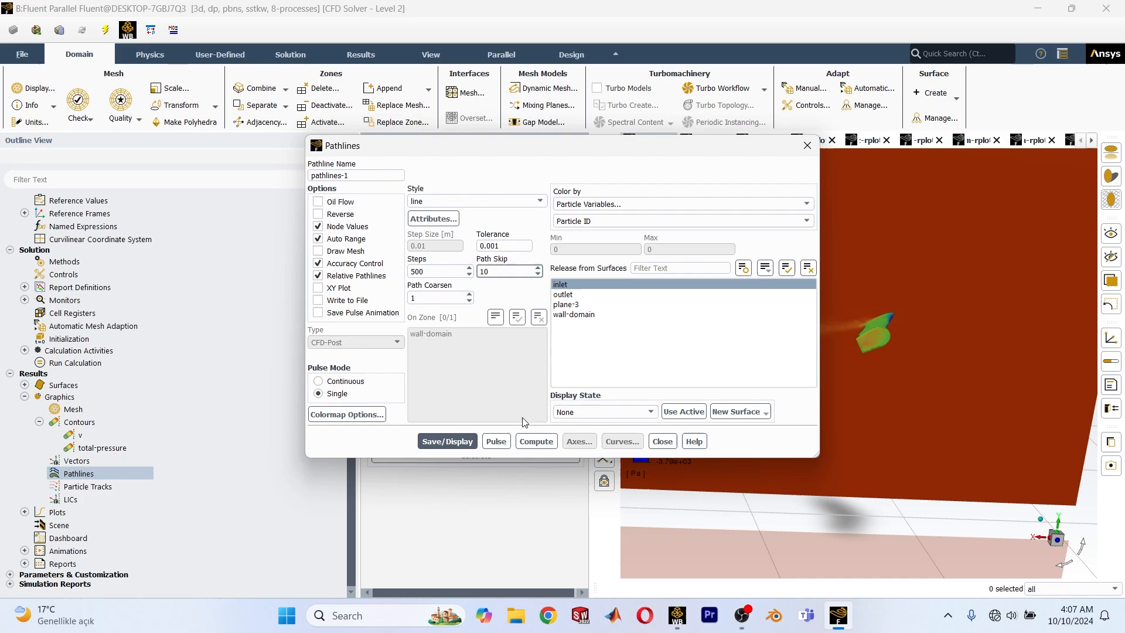
Color the pathlines by total pressure, save and display them, and close the pathlines settings.
click(725, 204)
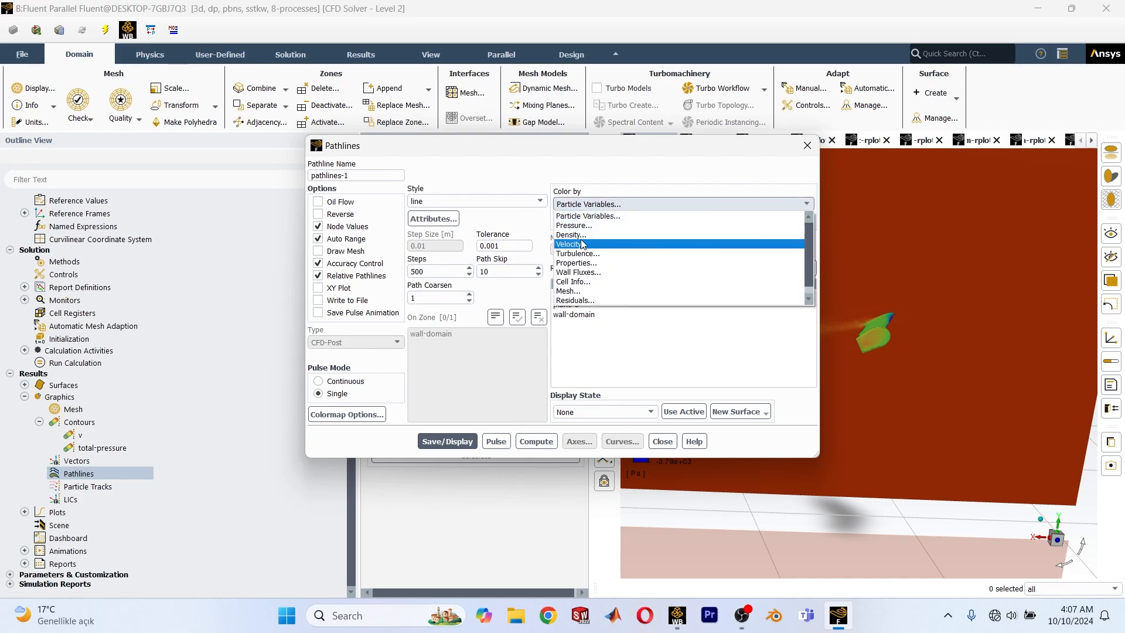
click(579, 245)
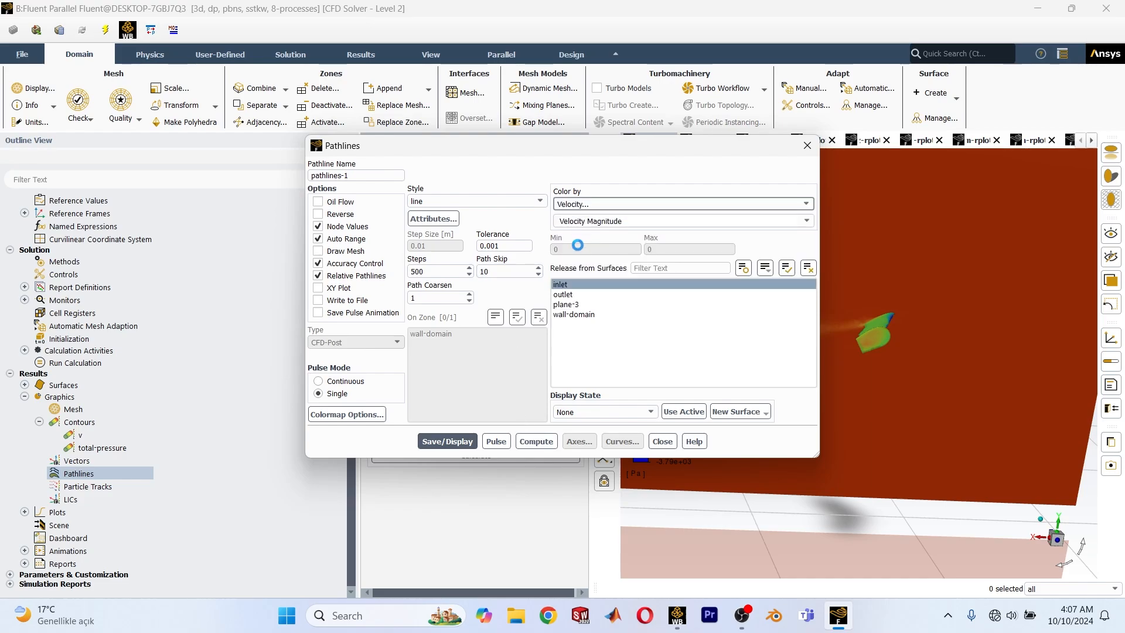
click(627, 204)
click(621, 221)
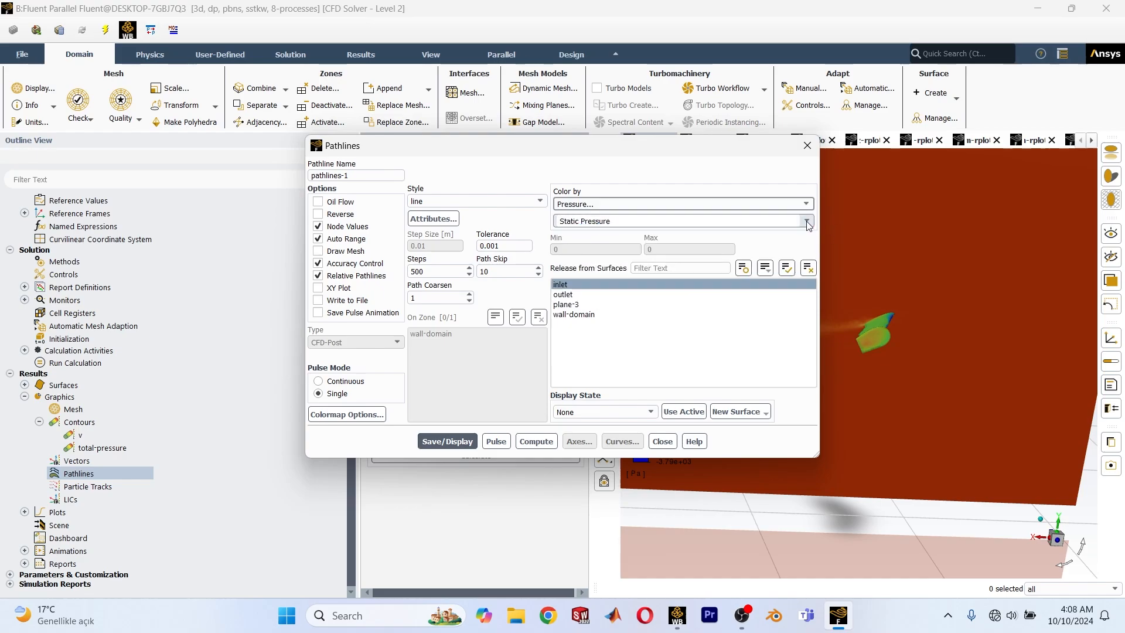
click(807, 221)
click(580, 273)
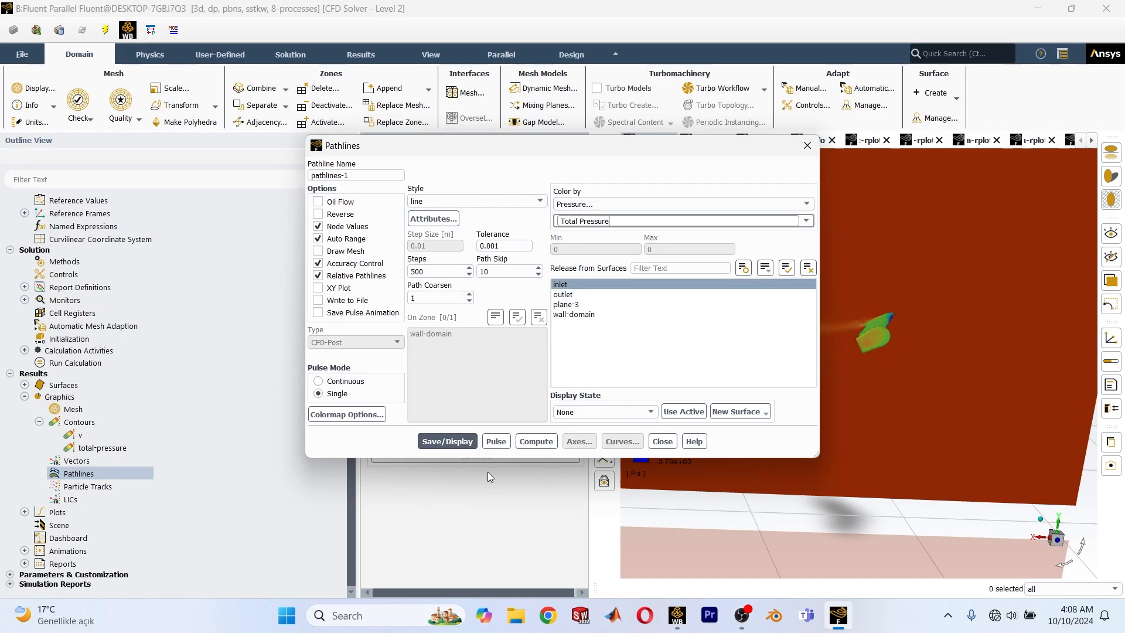
click(455, 439)
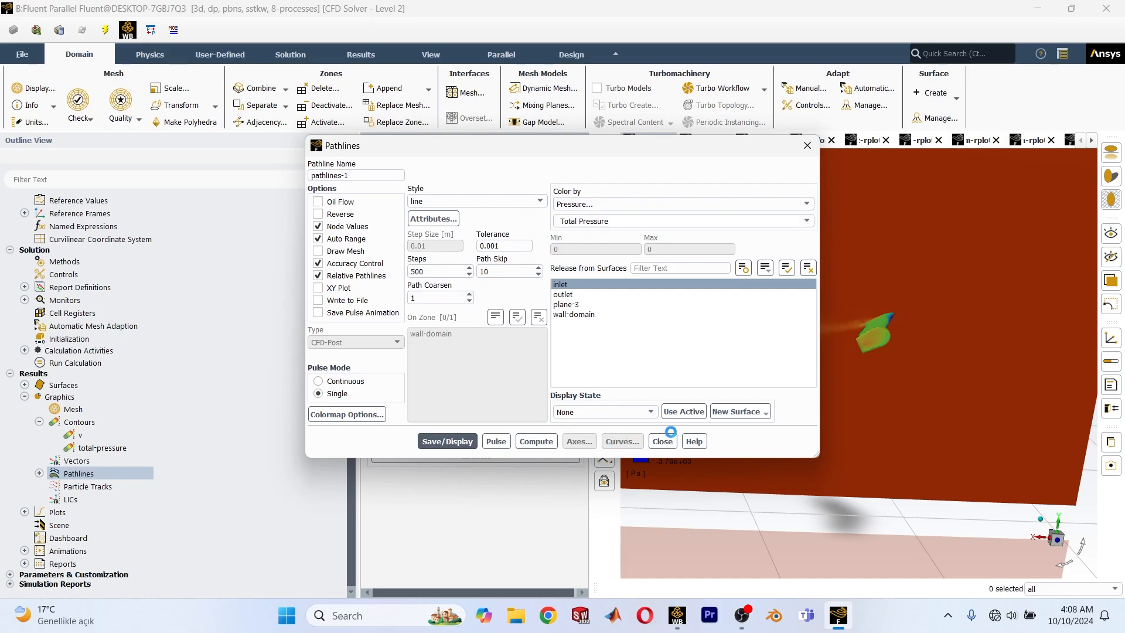
click(663, 441)
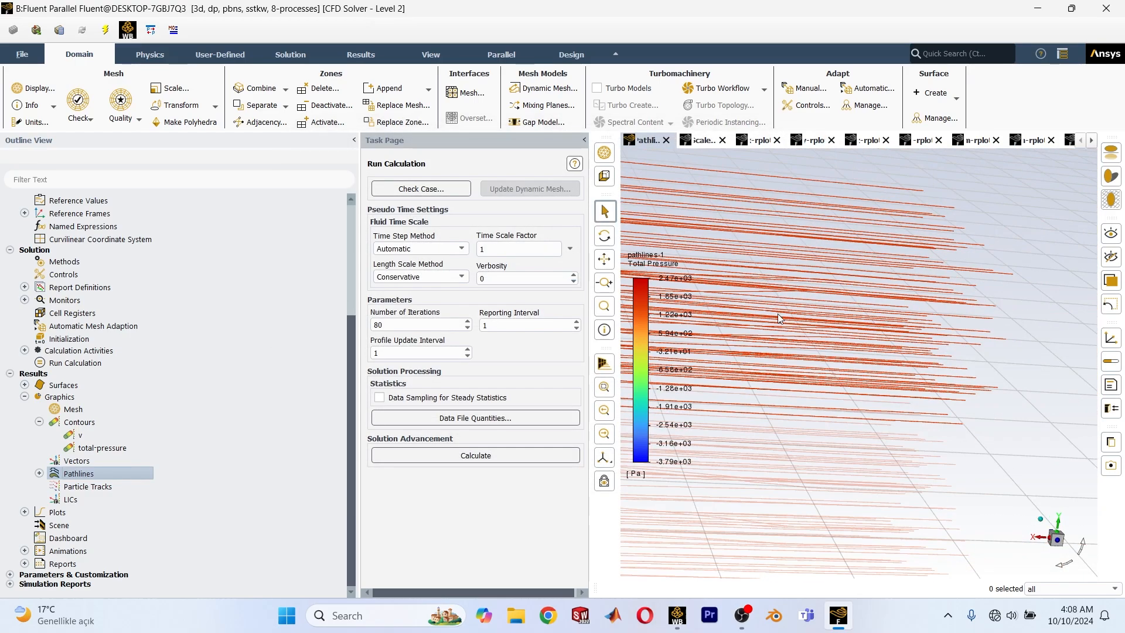
Examine the total pressure pathlines from the side and along the X axis.
scroll(757, 318, down, 5)
scroll(757, 317, up, 5)
middle_drag(741, 318, 969, 350)
scroll(879, 393, up, 5)
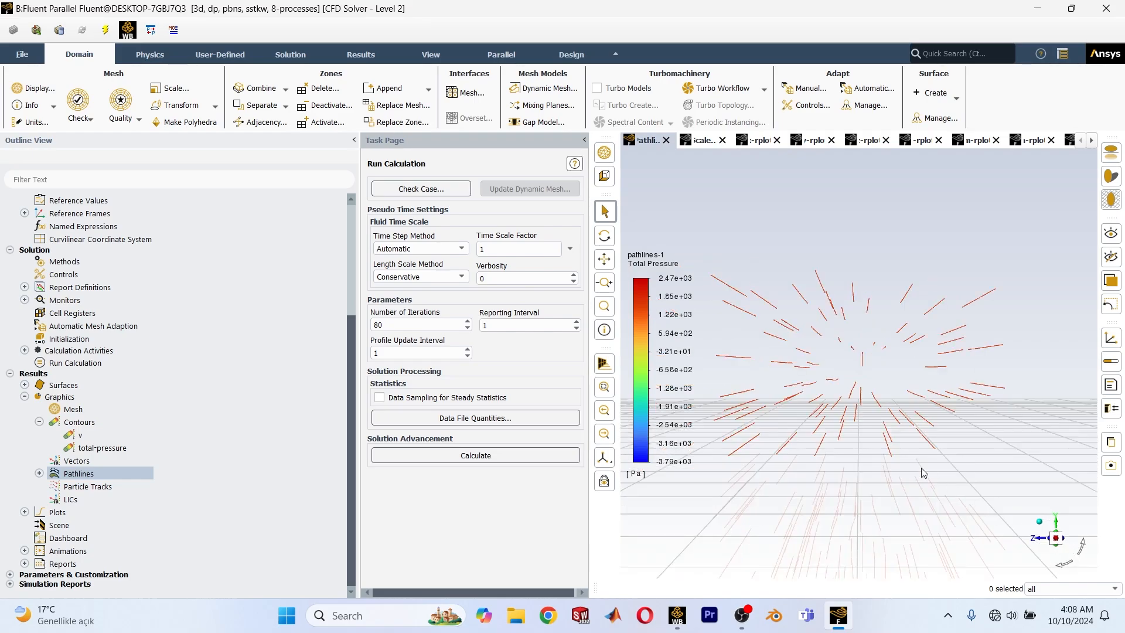
scroll(879, 394, down, 5)
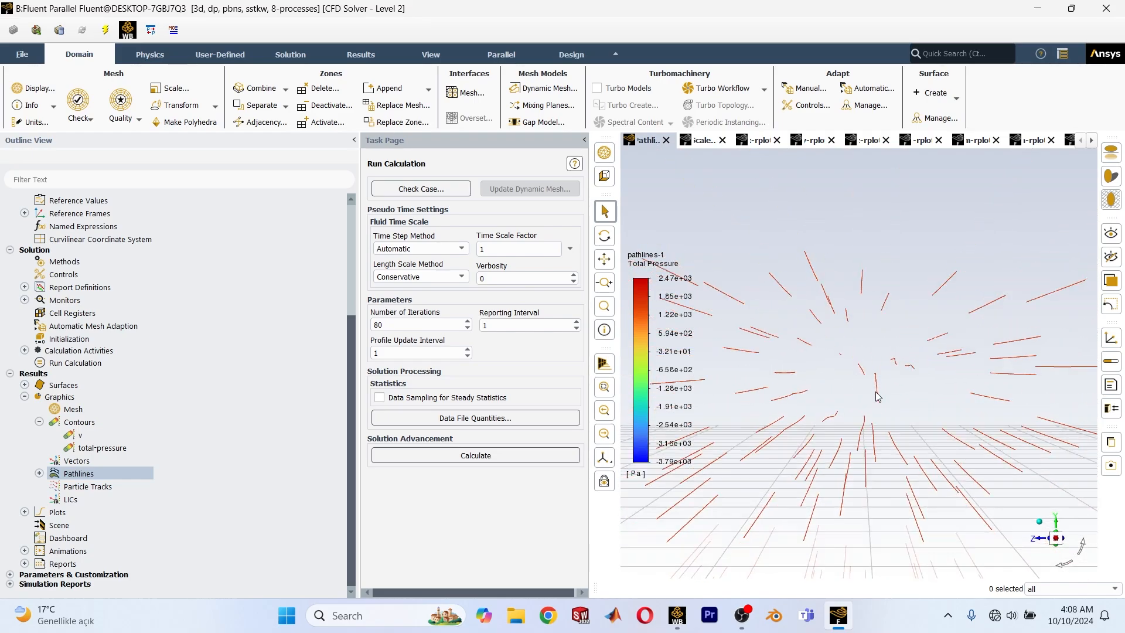
Redisplay the saved pathlines-1 plot.
click(39, 474)
right_click(99, 486)
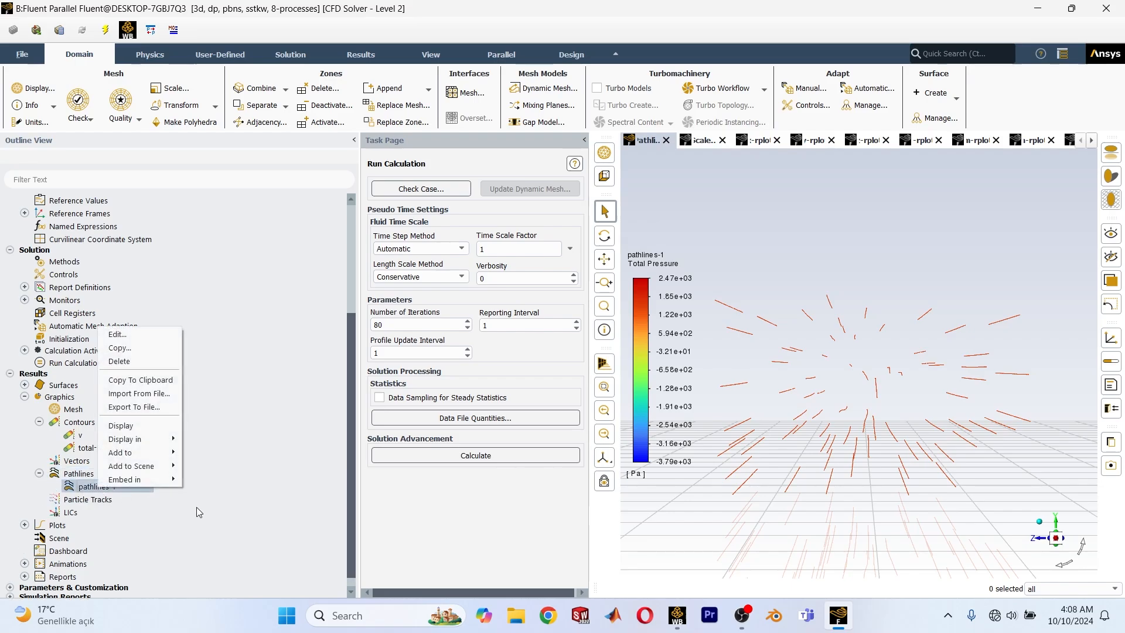
click(150, 430)
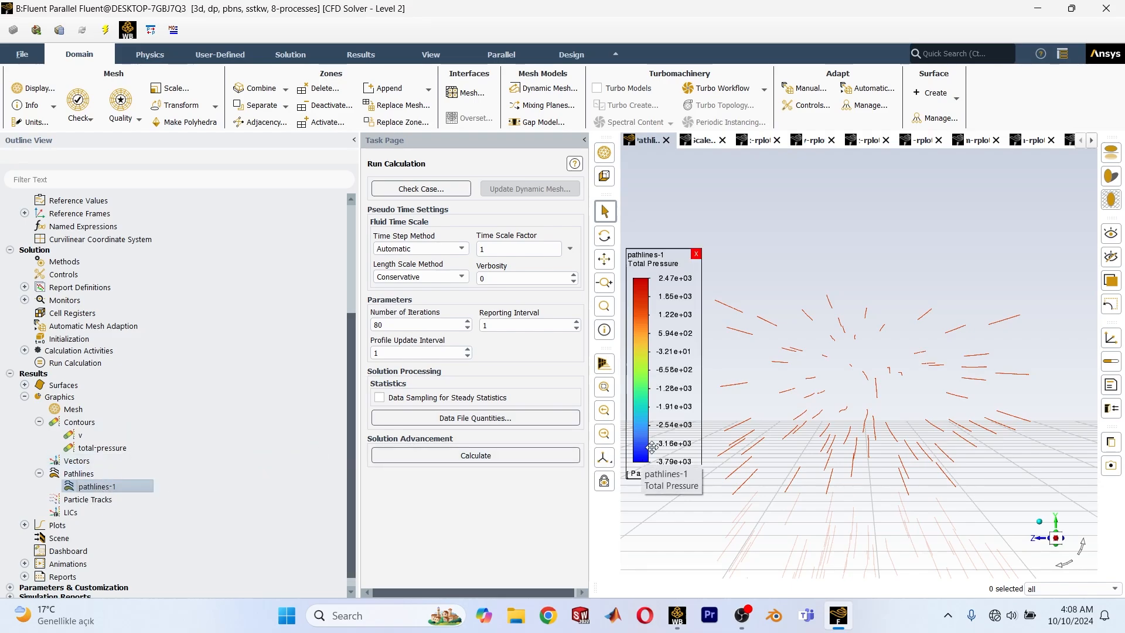
Edit pathlines-1 to release from wall-domain instead of the inlet with a path skip of 50, and display it.
right_click(97, 486)
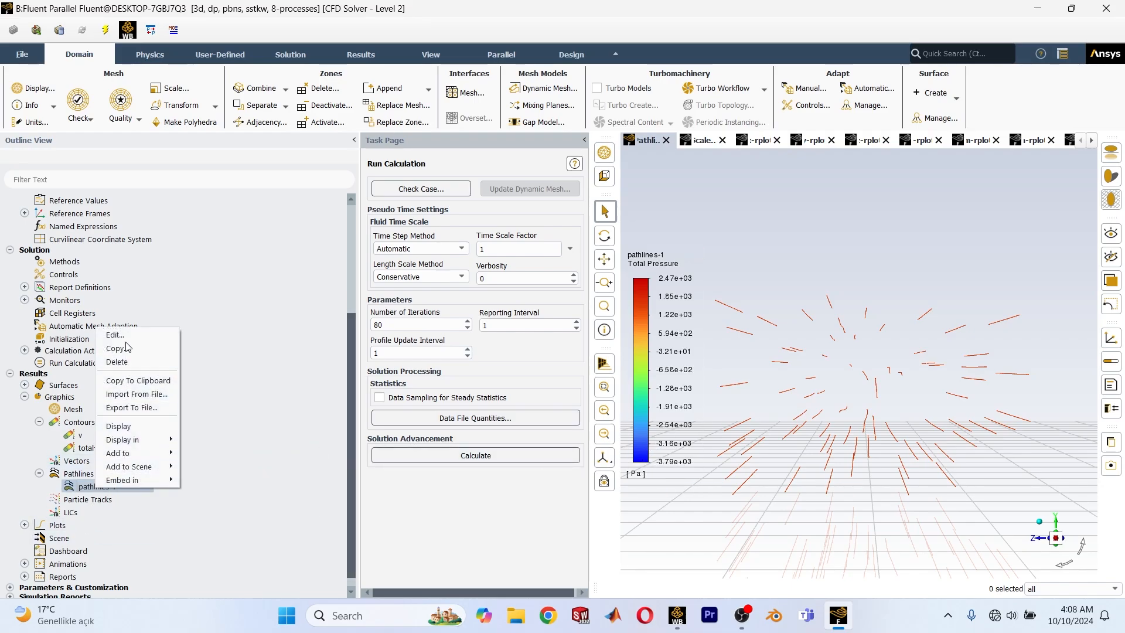
click(125, 334)
click(594, 286)
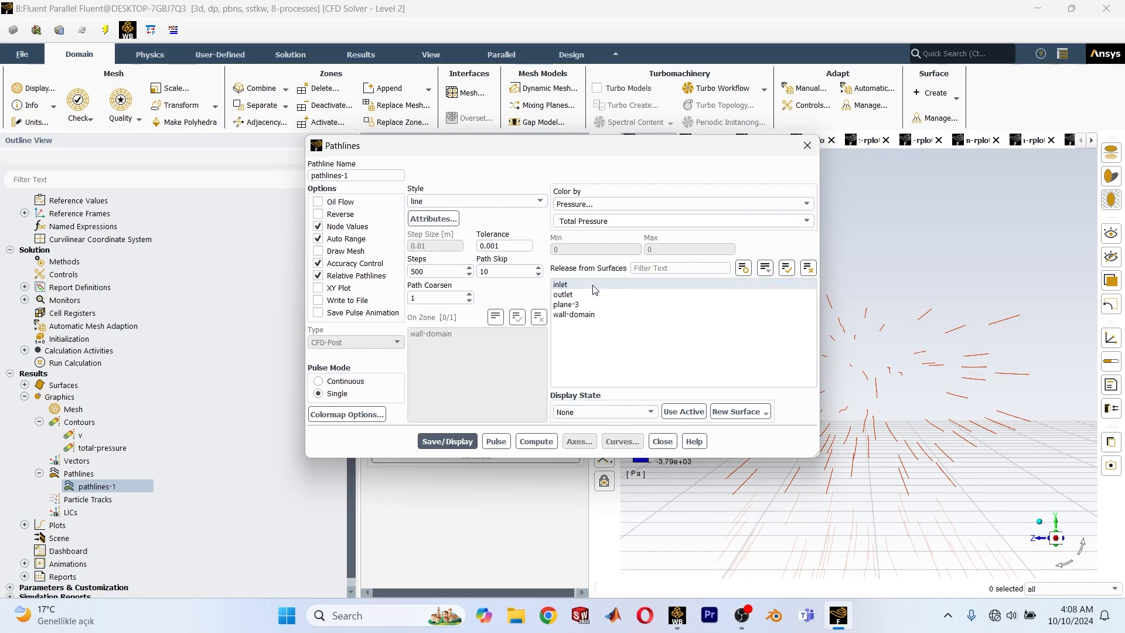
click(574, 317)
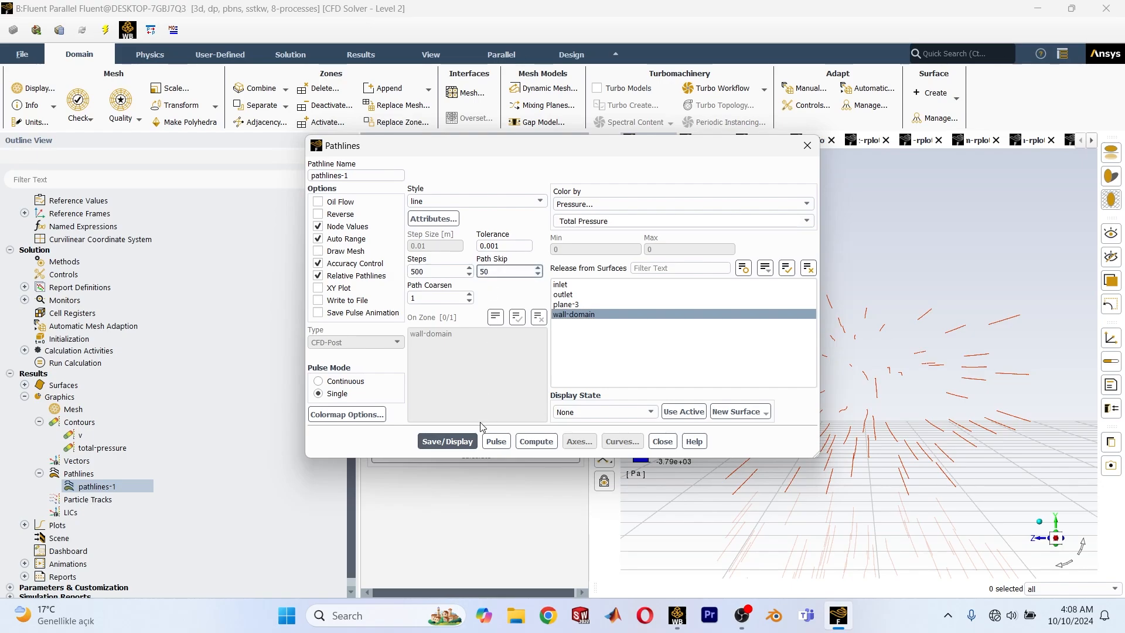
click(661, 442)
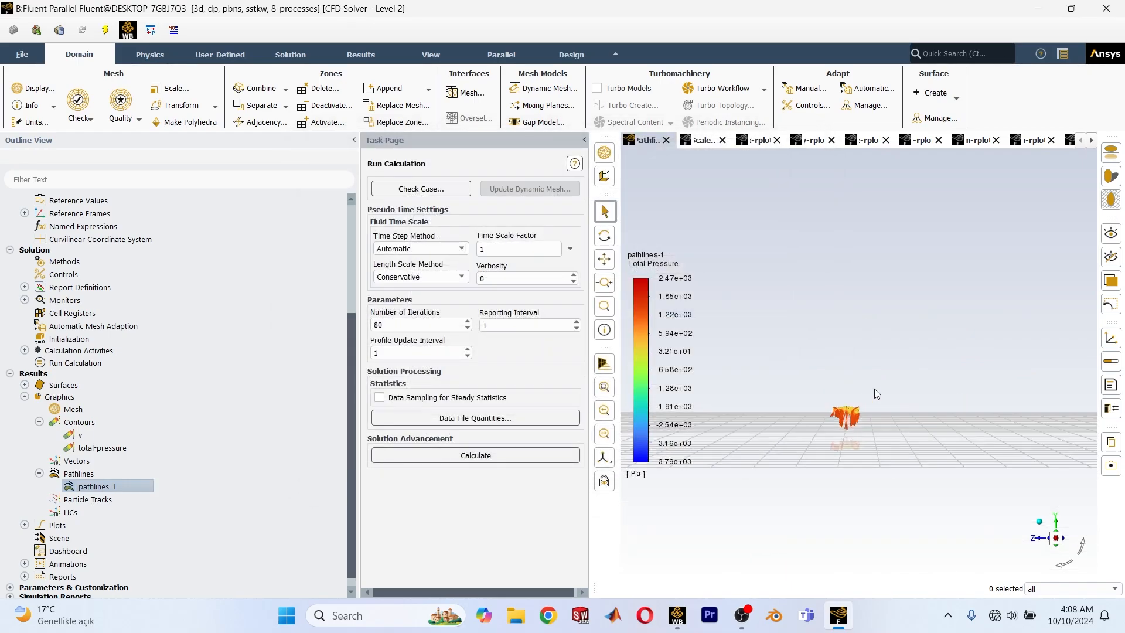
Examine the total pressure pathlines released from the aircraft surface from the side and behind in an enlarged graphics area.
scroll(876, 393, up, 3)
mouse_move(804, 455)
mouse_down()
mouse_move(779, 492)
mouse_move(956, 445)
mouse_move(892, 471)
mouse_move(899, 465)
mouse_move(947, 586)
mouse_move(1080, 493)
mouse_move(1075, 561)
mouse_move(887, 440)
mouse_move(890, 395)
mouse_move(956, 388)
mouse_move(864, 395)
mouse_up()
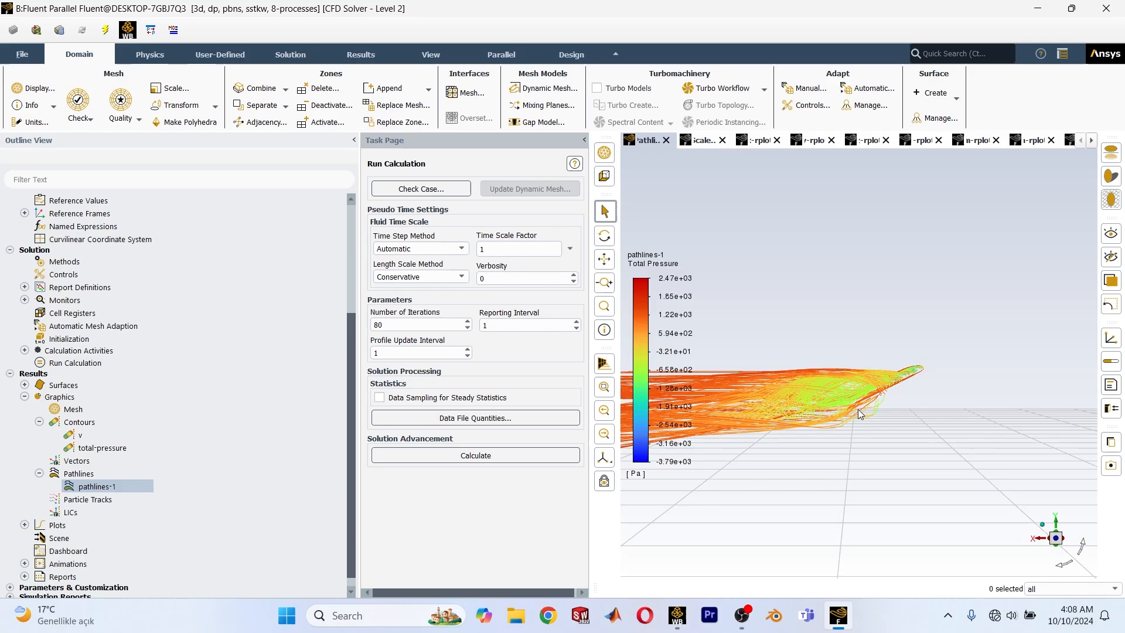
middle_drag(853, 416, 884, 403)
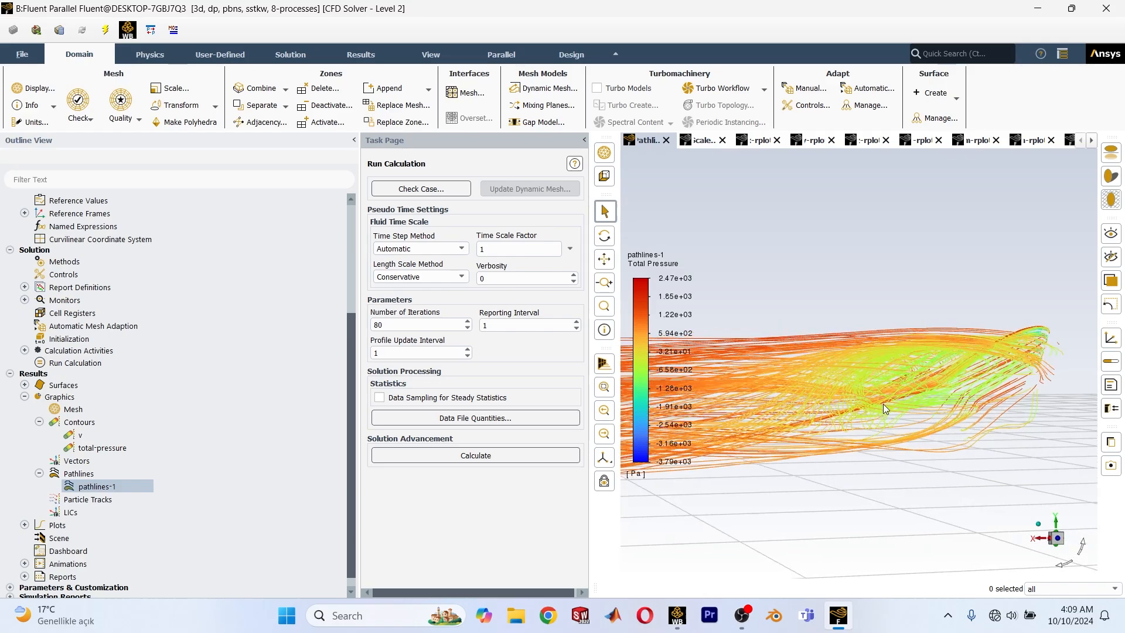
drag(883, 404, 838, 494)
scroll(837, 491, down, 4)
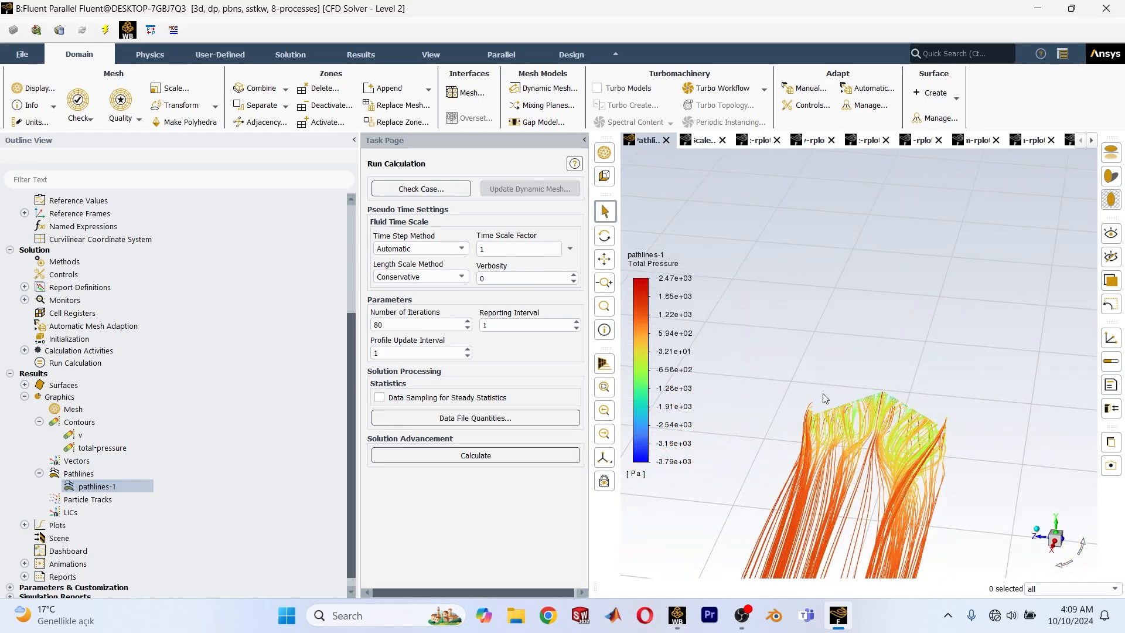
click(588, 140)
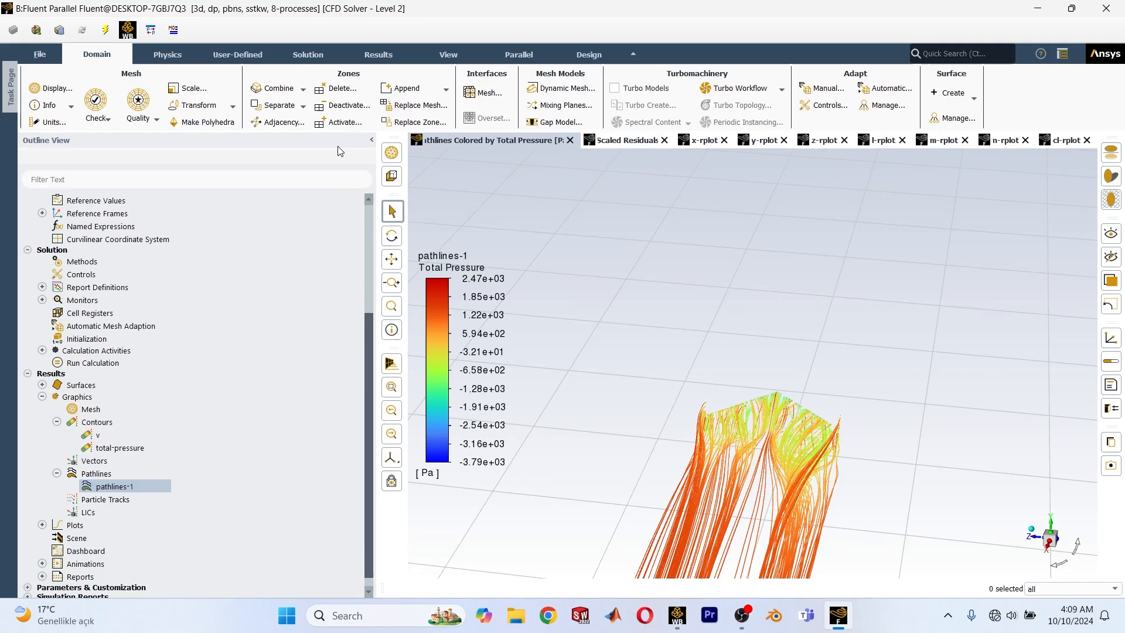
click(371, 140)
scroll(477, 268, down, 3)
scroll(542, 392, up, 6)
drag(498, 335, 127, 244)
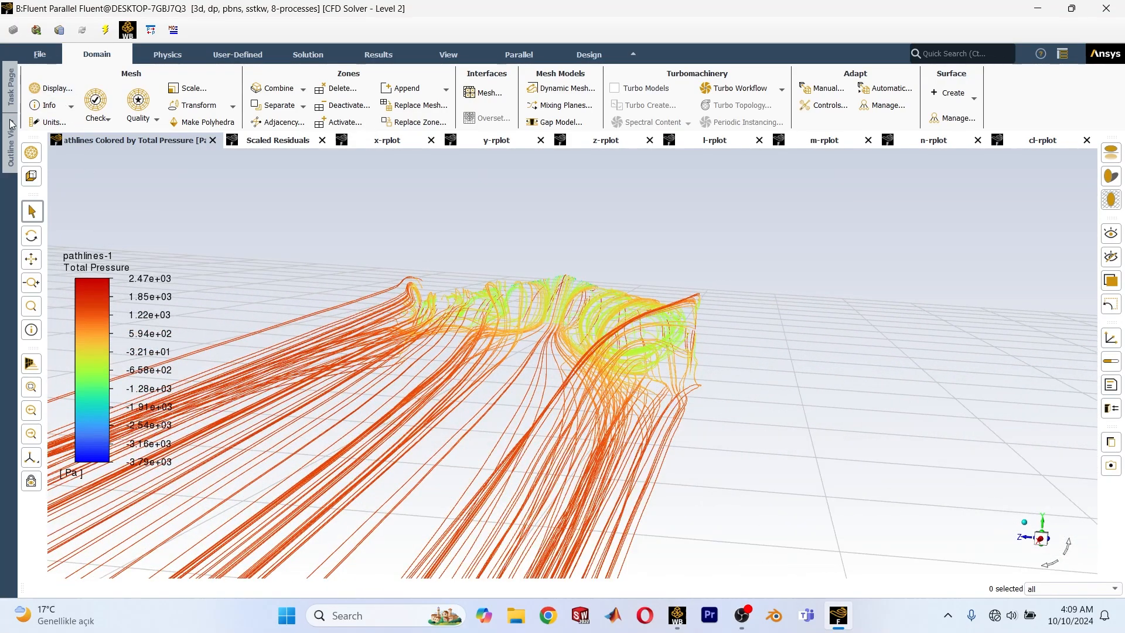
Restore the collapsed outline and task panes, and create and display the mesh-1 plot showing the faces of wall-domain.
click(11, 93)
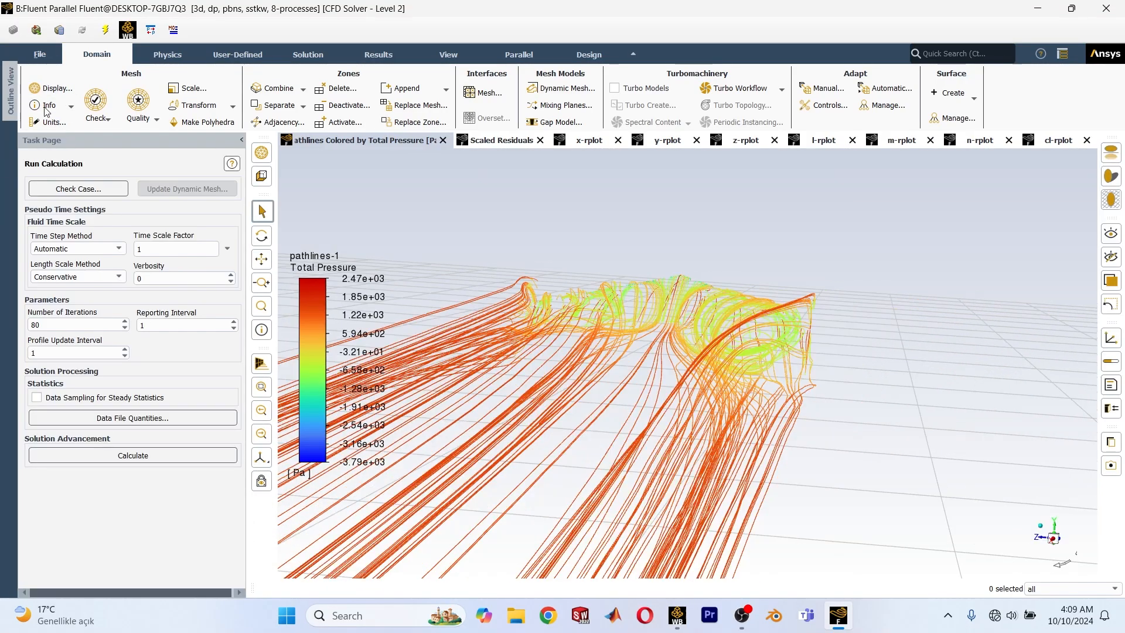
click(12, 105)
click(40, 410)
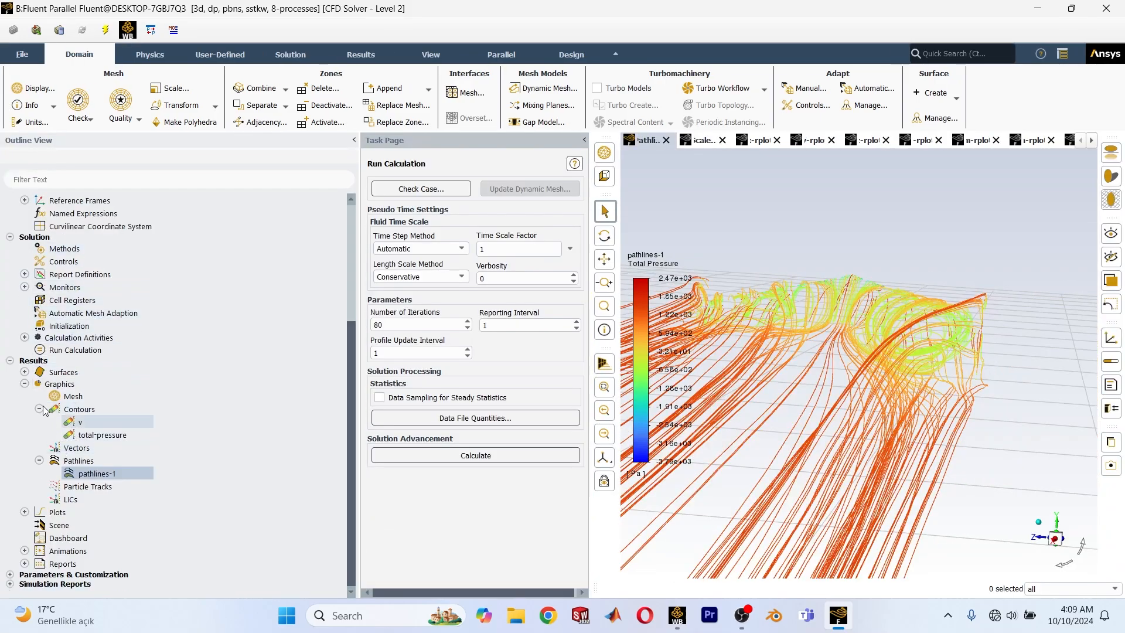
click(73, 396)
right_click(73, 396)
click(88, 402)
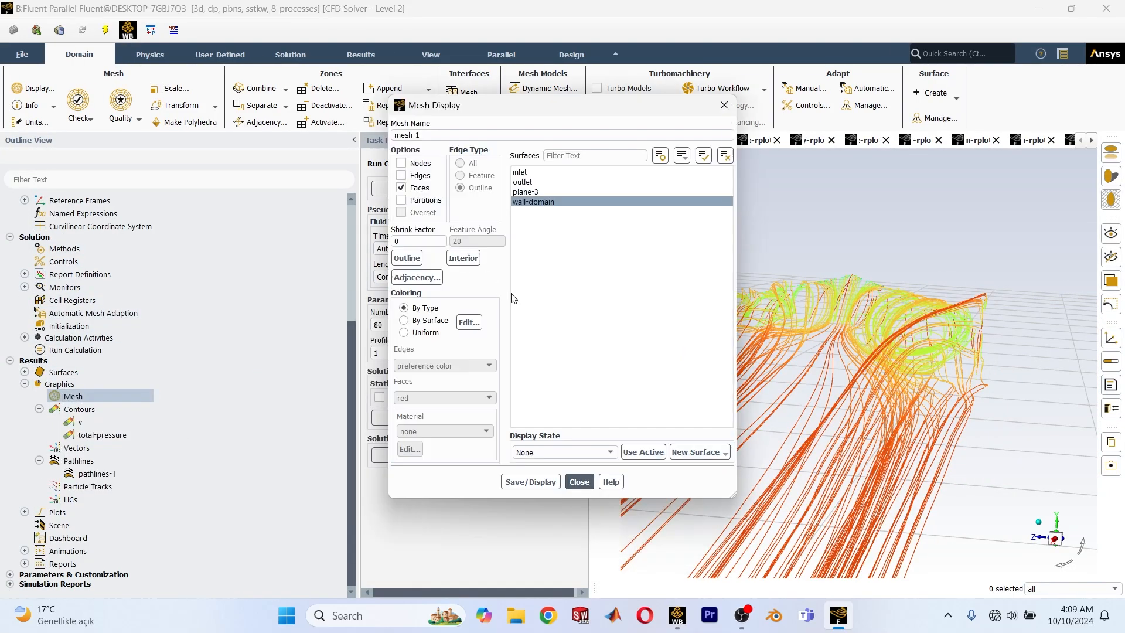
click(530, 481)
click(579, 481)
Add the pathlines-1 plot to the displayed aircraft mesh so both appear in one scene.
right_click(74, 473)
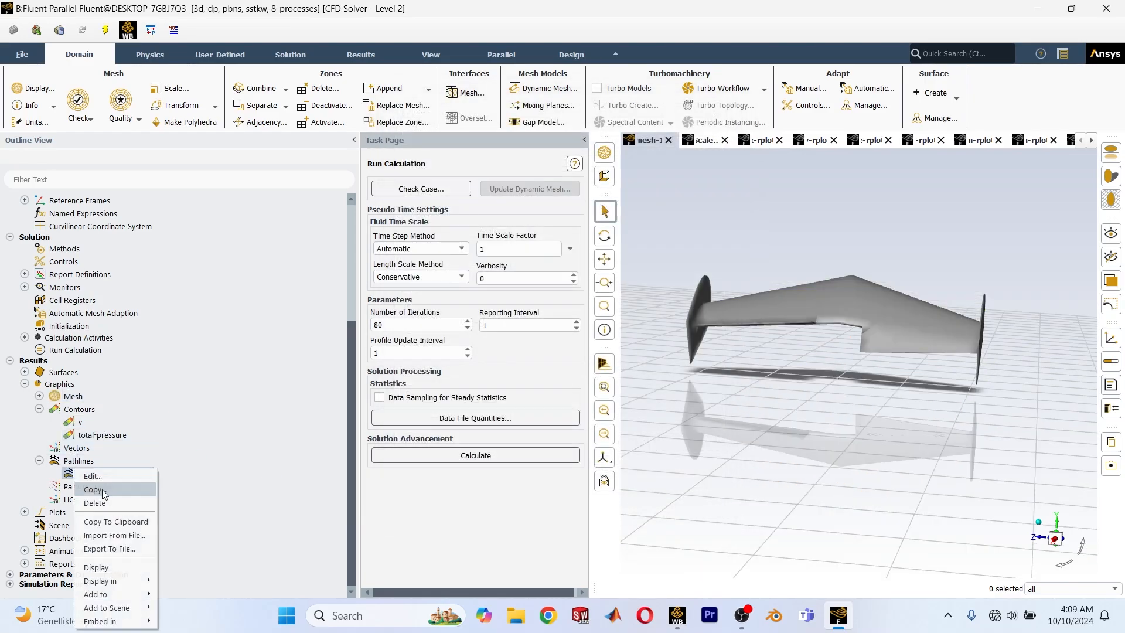
mouse_move(122, 593)
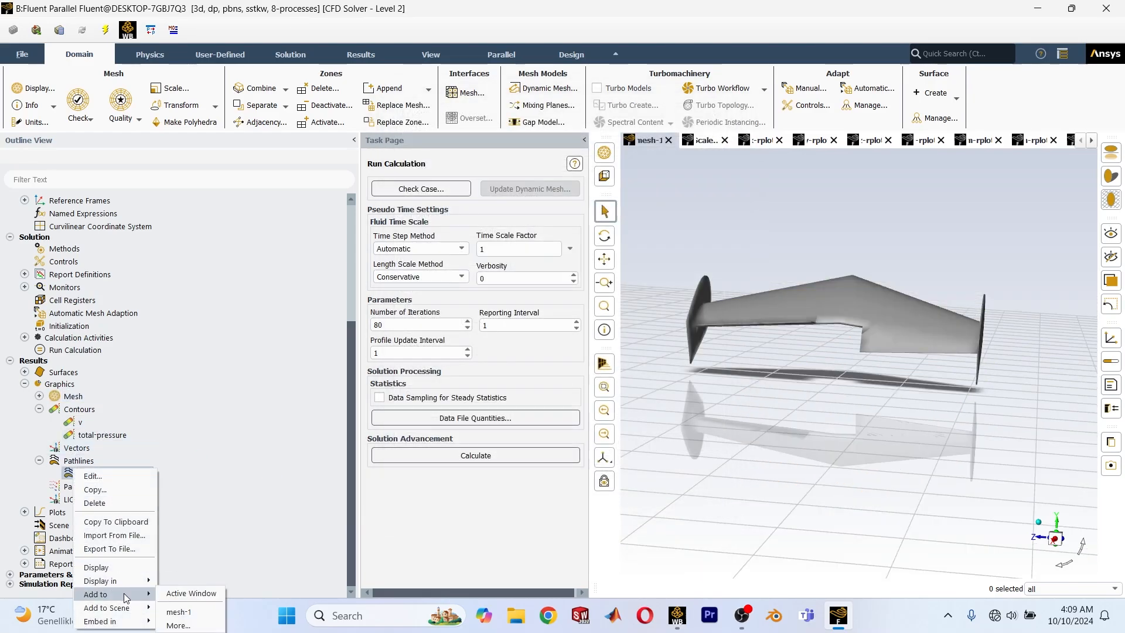
click(179, 601)
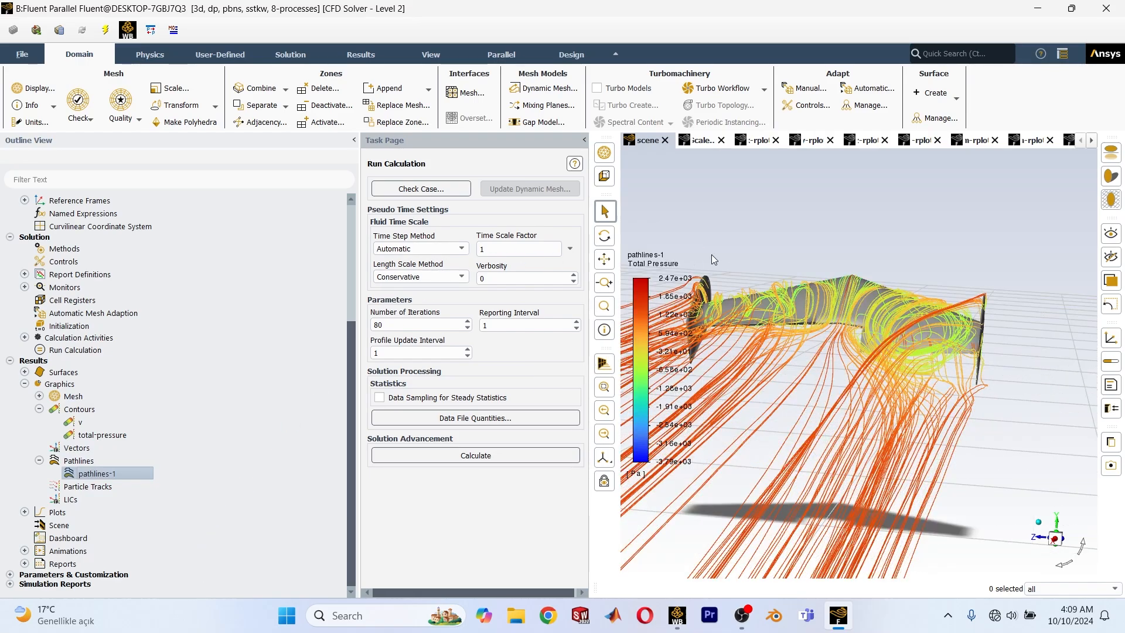
Examine the combined mesh and pathlines scene around the wing, winglets and wake from several angles in an enlarged graphics area.
click(584, 141)
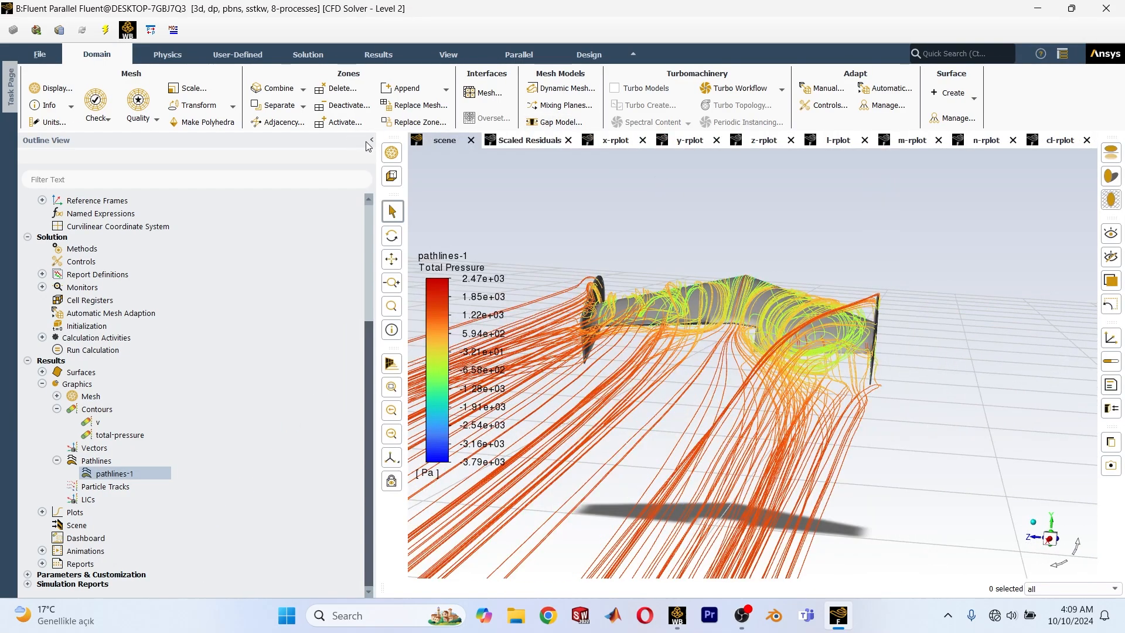
click(372, 140)
drag(490, 204, 685, 334)
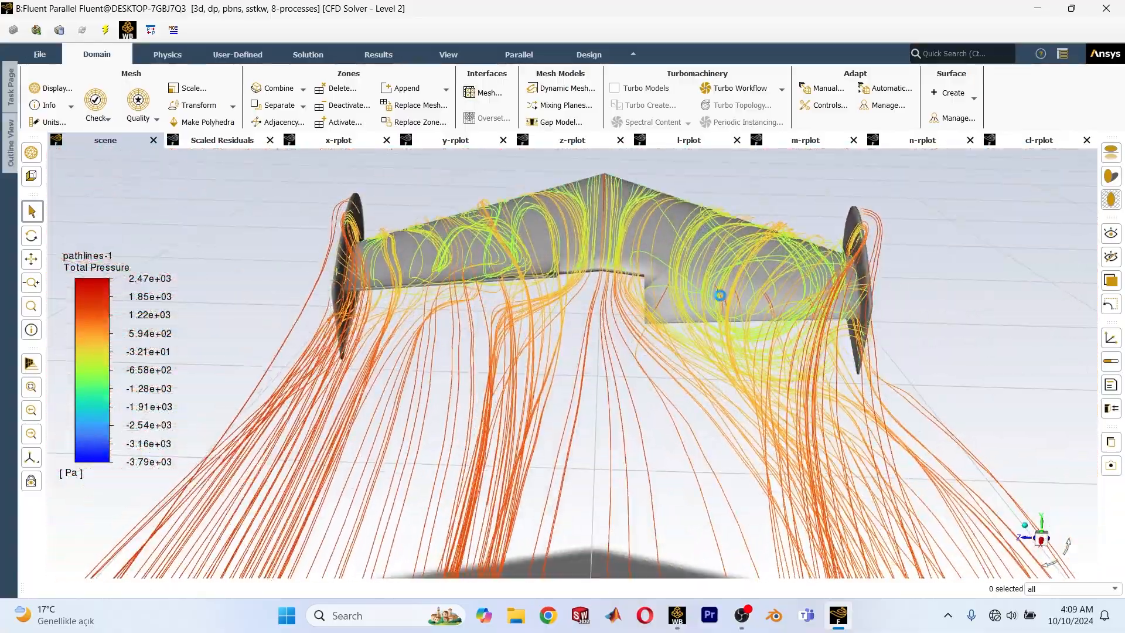
drag(704, 291, 220, 362)
scroll(299, 382, down, 2)
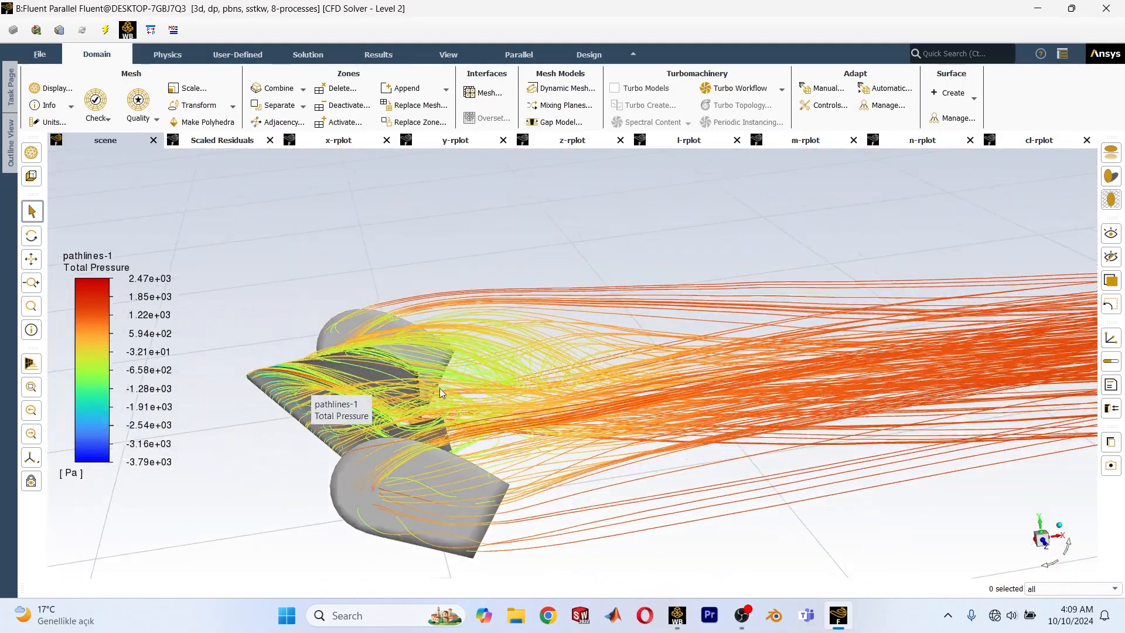
scroll(439, 388, down, 4)
scroll(397, 413, up, 8)
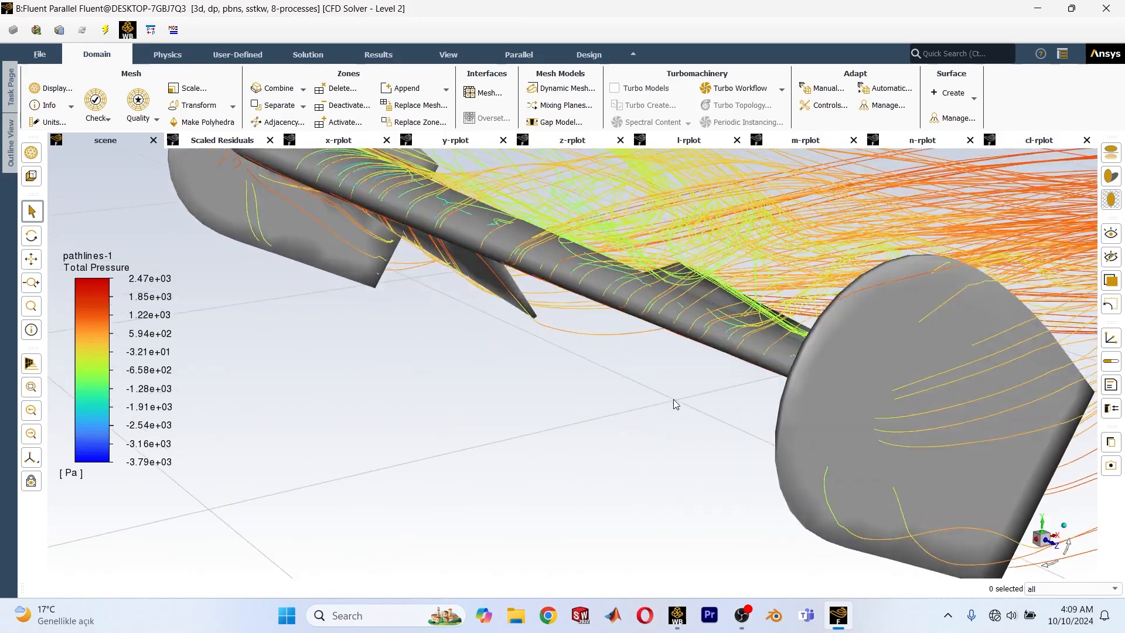
drag(674, 404, 606, 388)
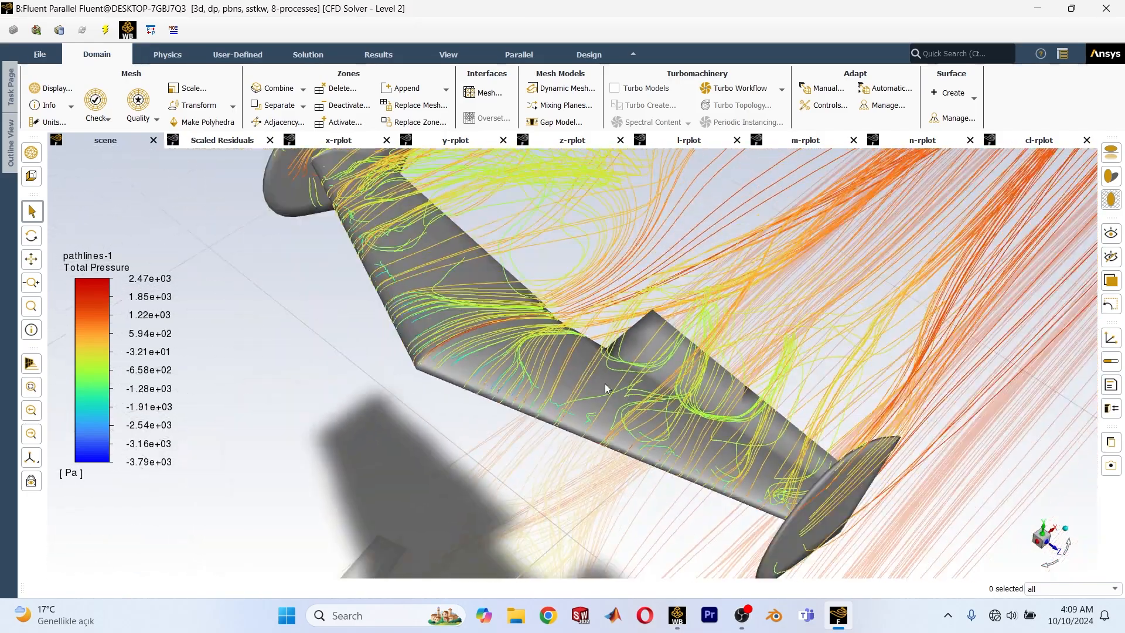
scroll(512, 350, down, 5)
scroll(484, 276, up, 7)
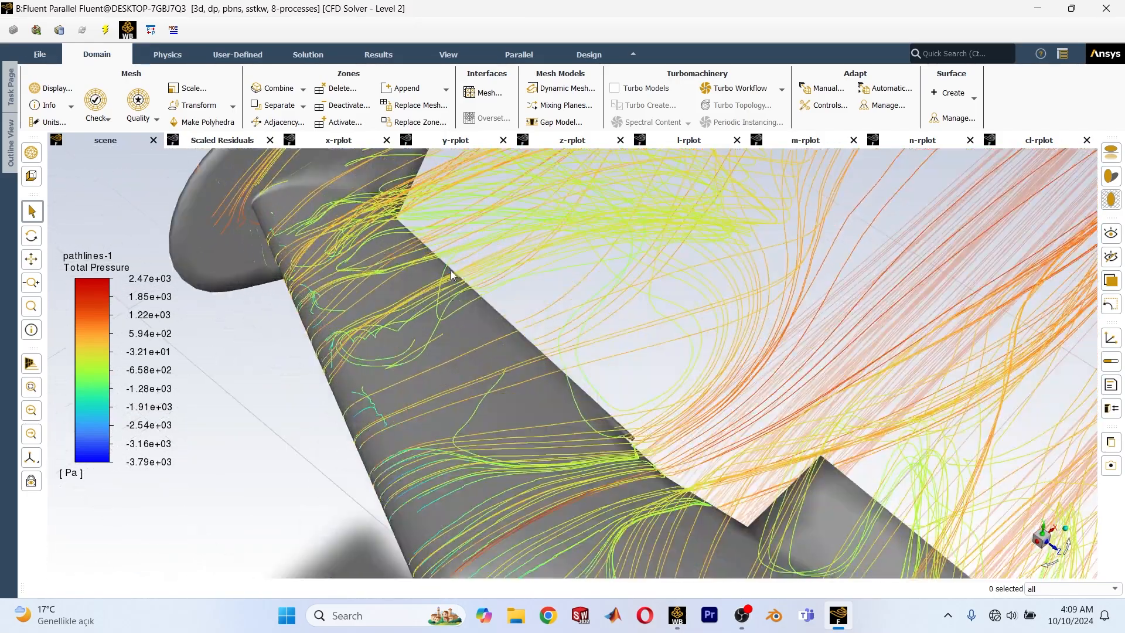
drag(452, 307, 584, 141)
scroll(533, 254, down, 5)
scroll(523, 233, up, 3)
scroll(521, 246, down, 3)
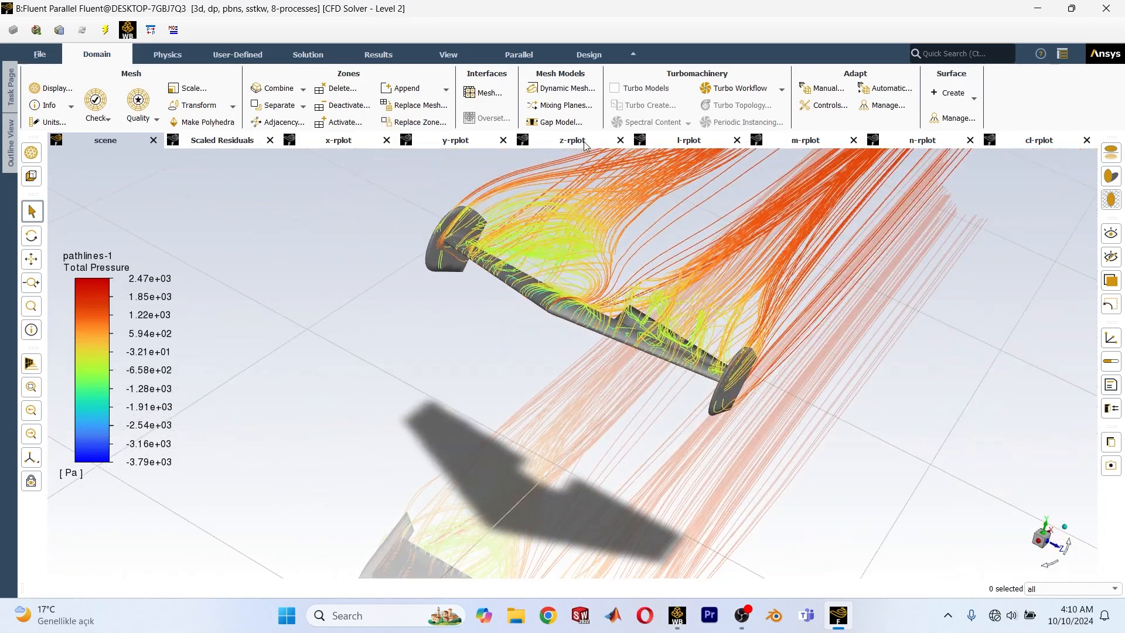
scroll(519, 237, down, 3)
scroll(522, 236, up, 6)
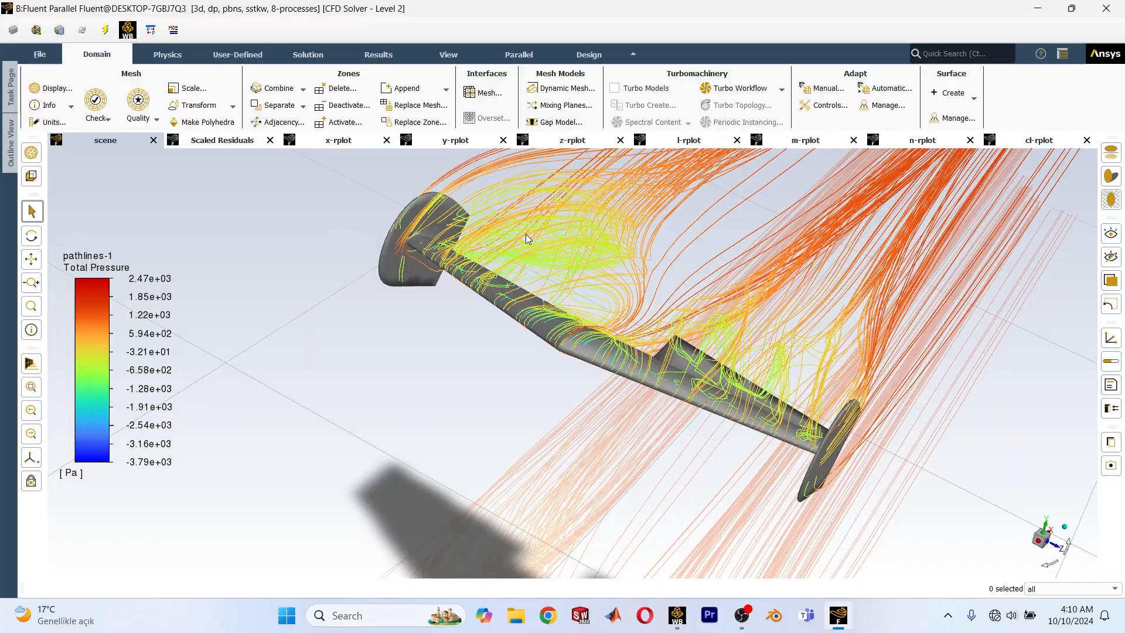
drag(527, 233, 387, 367)
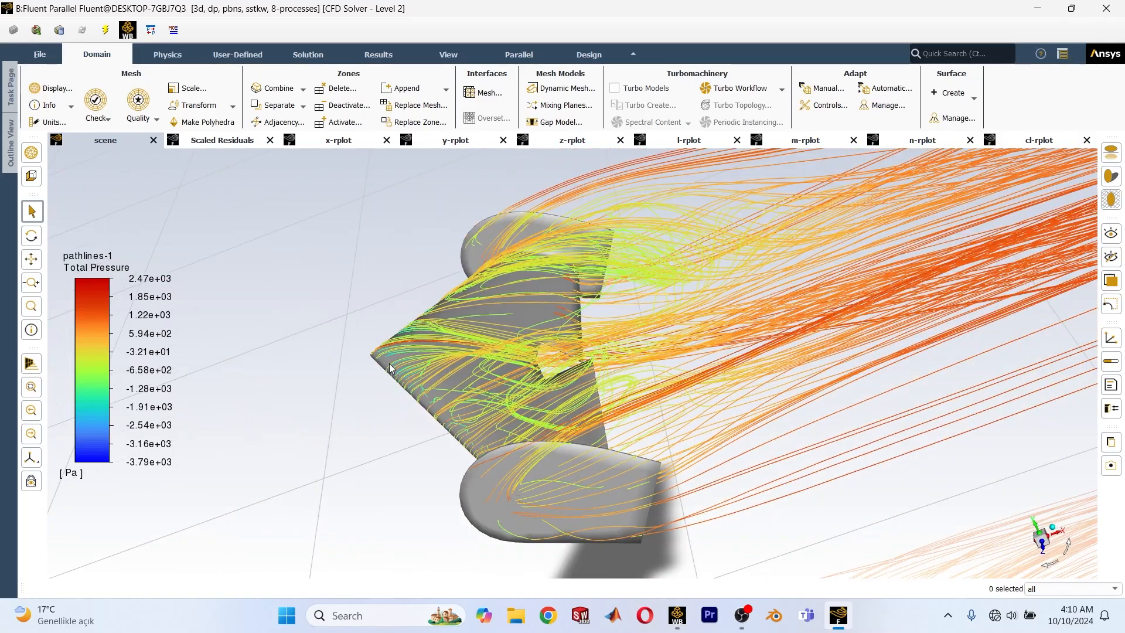
Review the convergence plots of the x, y and z forces, the l moment and the lift coefficient.
click(235, 139)
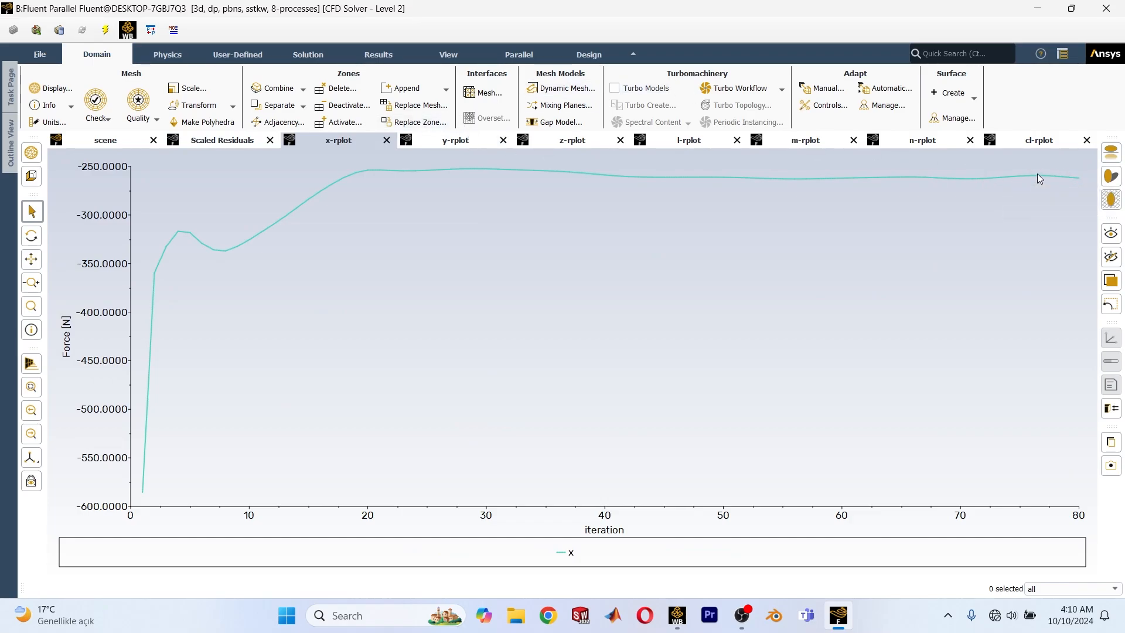
mouse_move(1049, 179)
scroll(345, 144, down, 1)
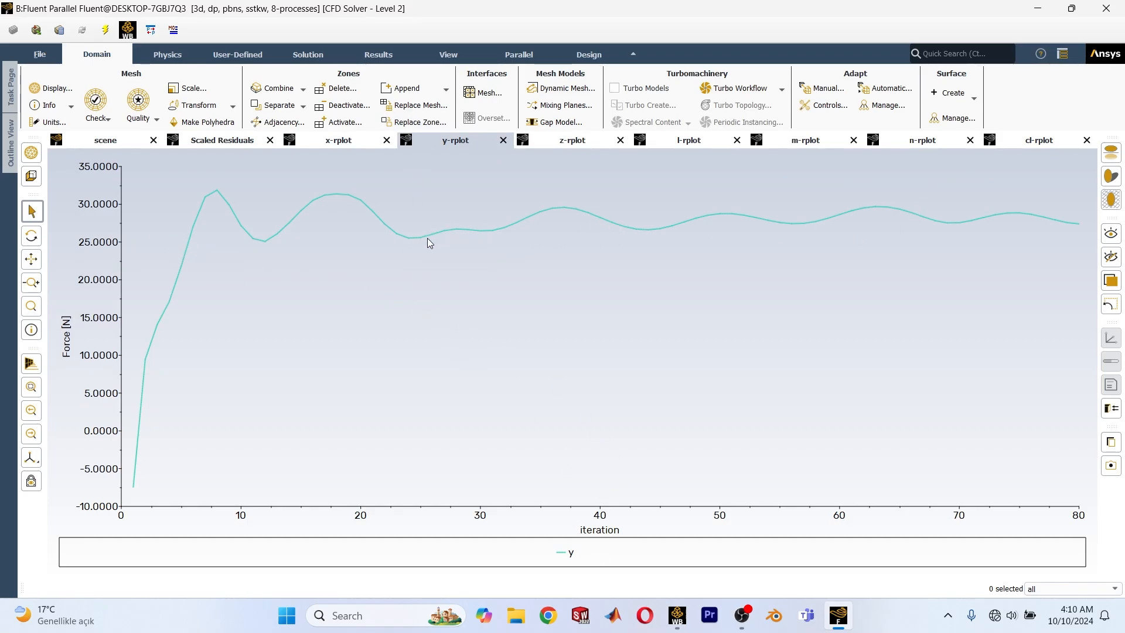
mouse_move(1001, 216)
click(567, 143)
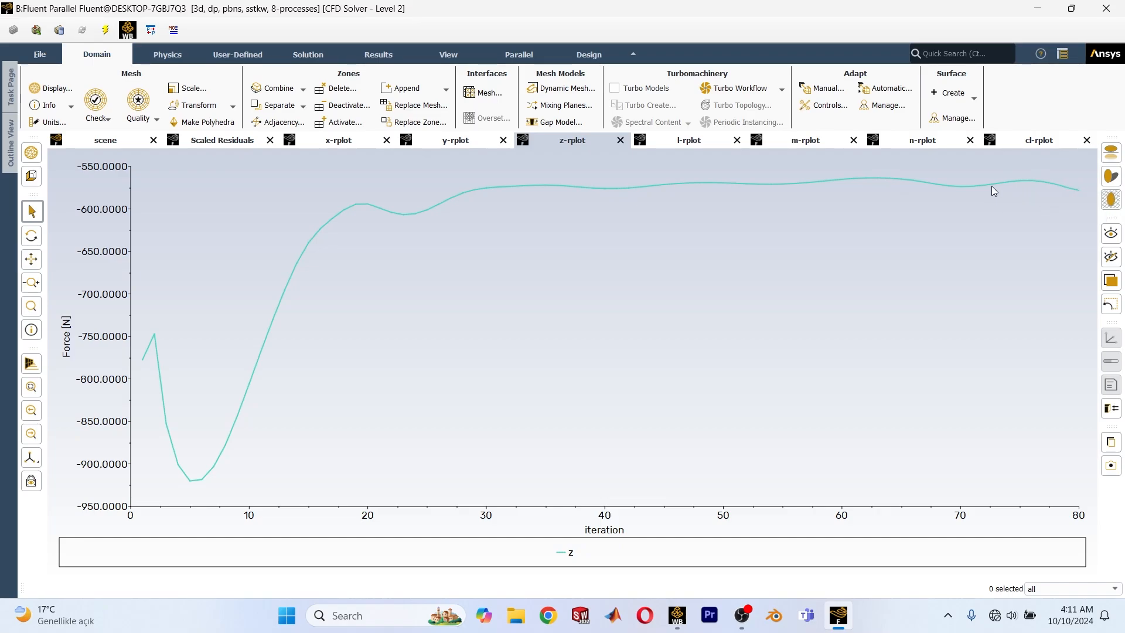
mouse_move(1090, 170)
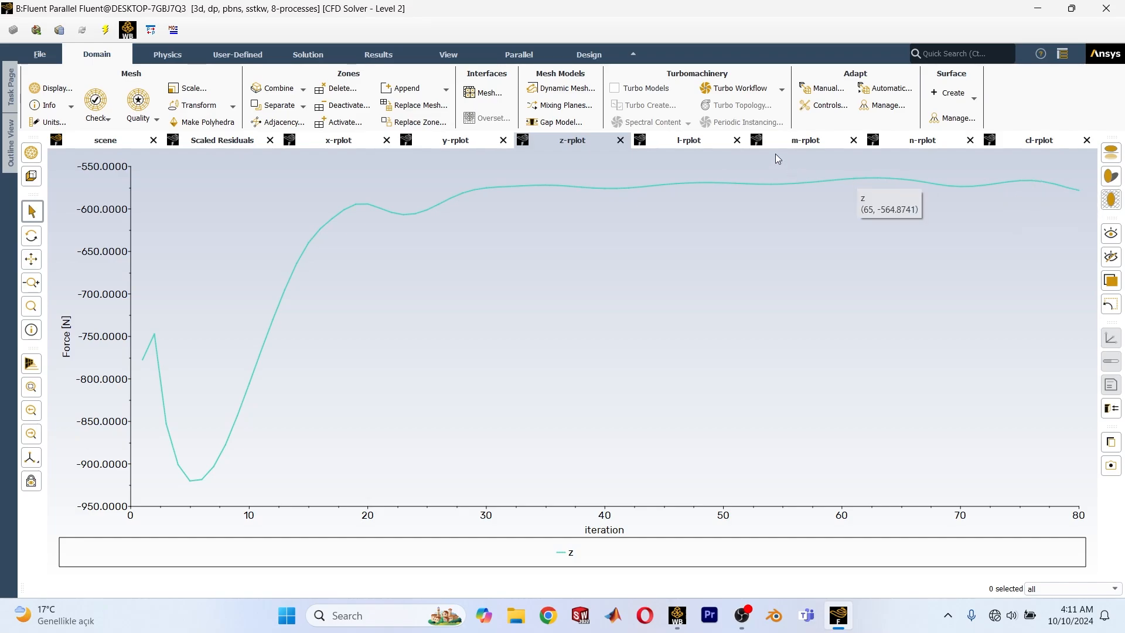
click(724, 146)
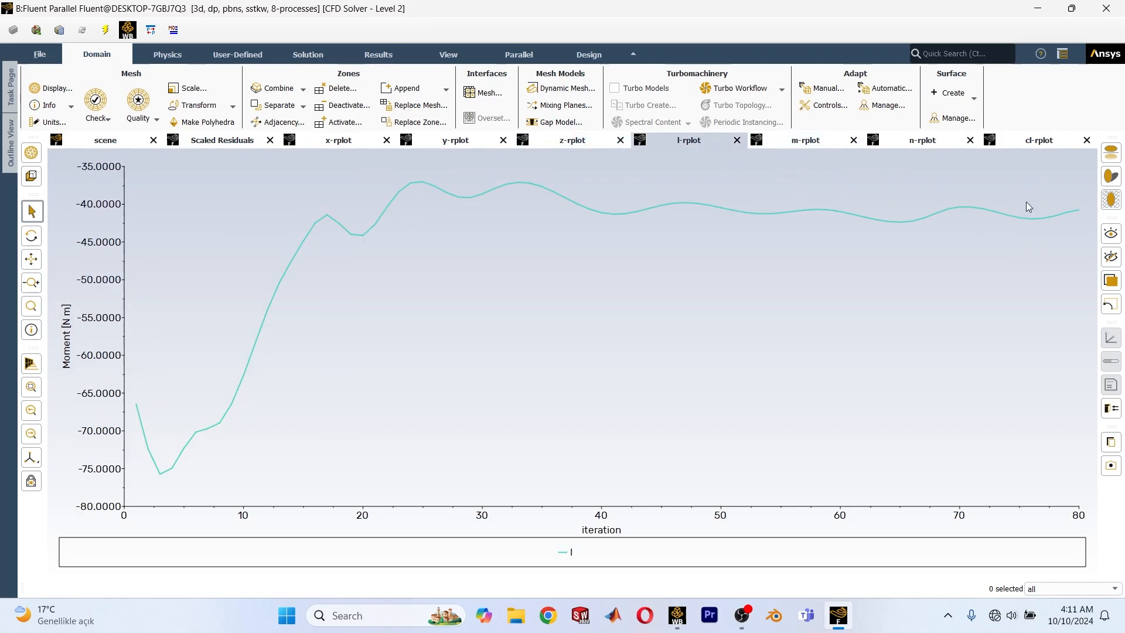
scroll(819, 139, down, 3)
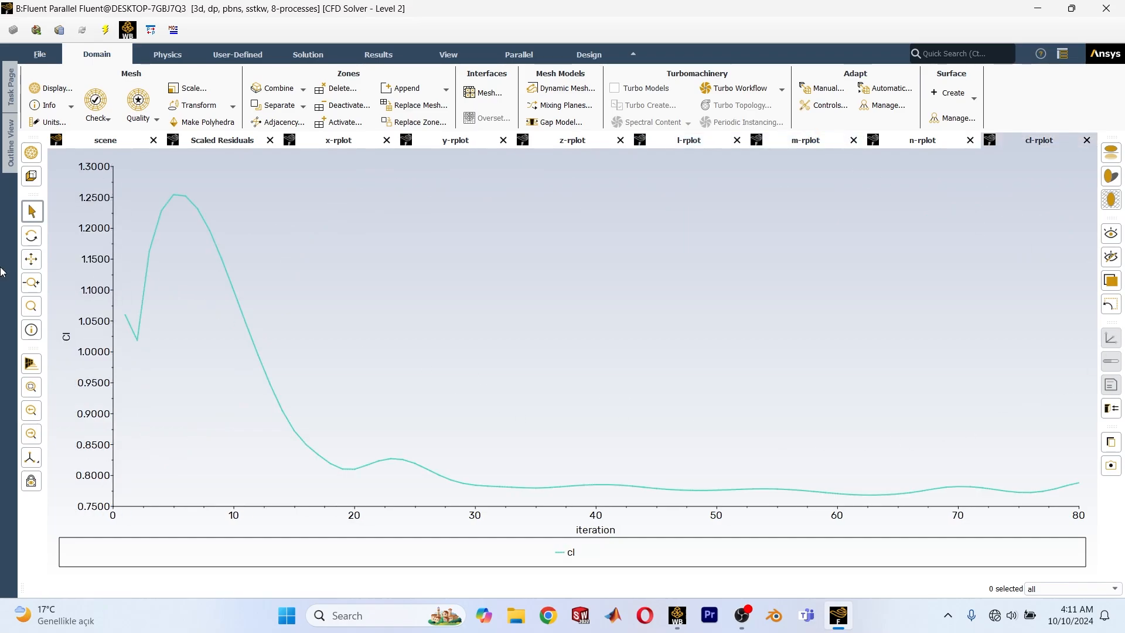
Quit Fluent, using the settings changes for the current calculation only.
click(1071, 8)
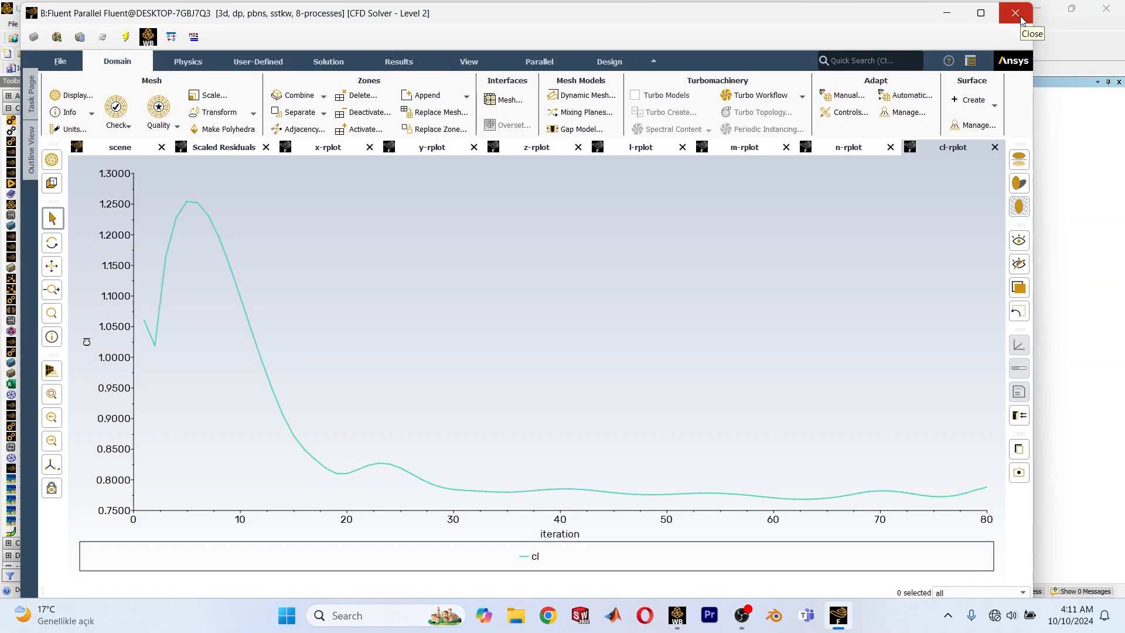
click(1020, 15)
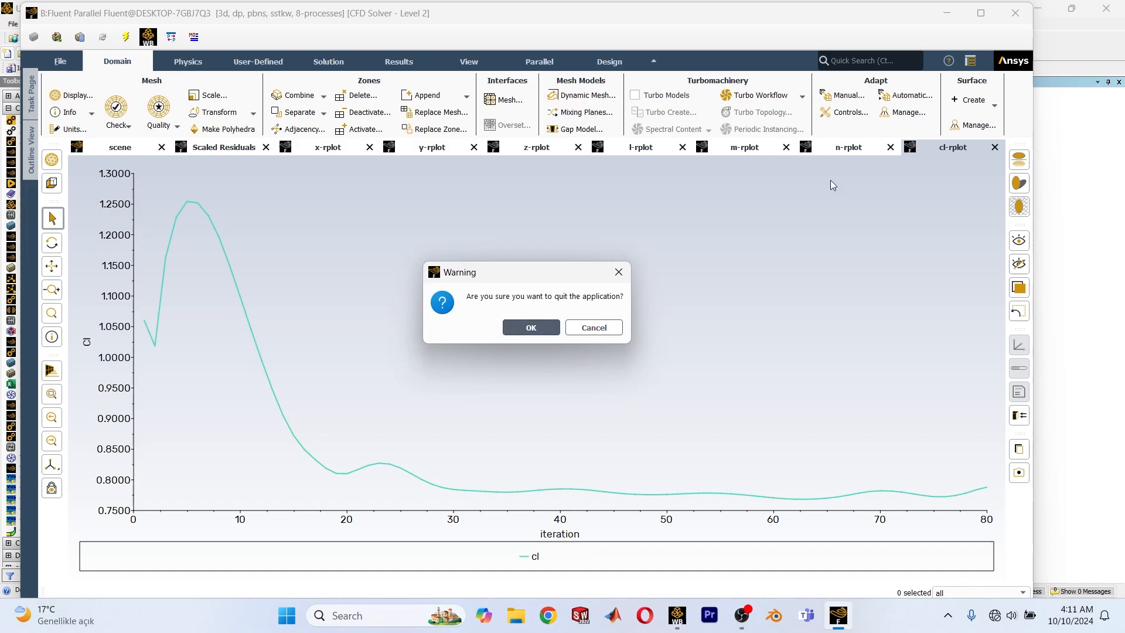
click(540, 335)
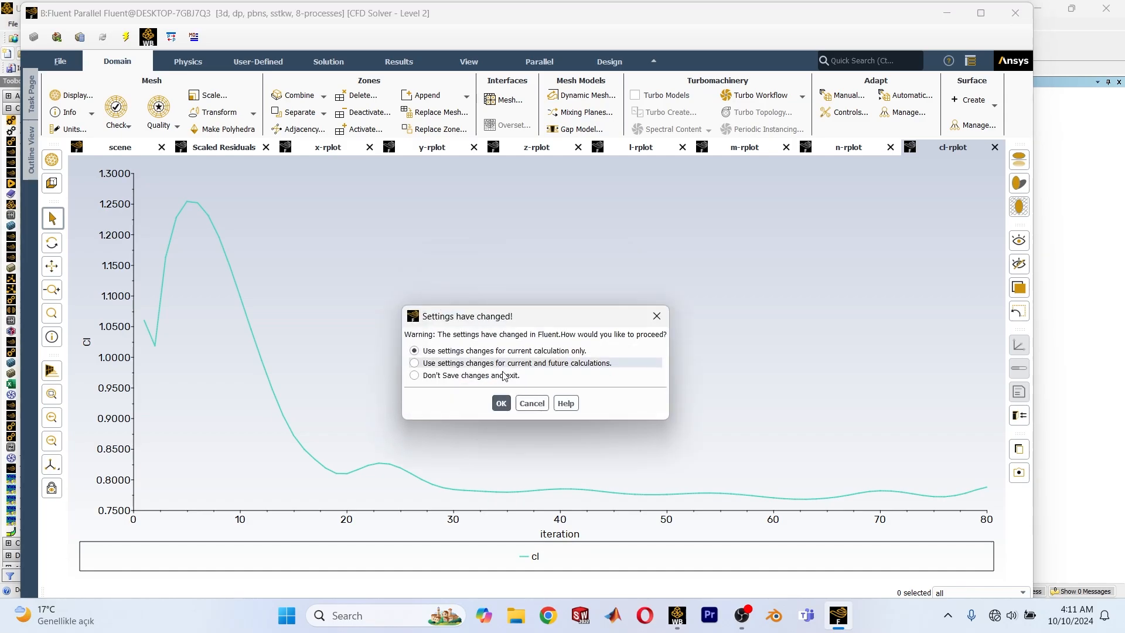
click(501, 403)
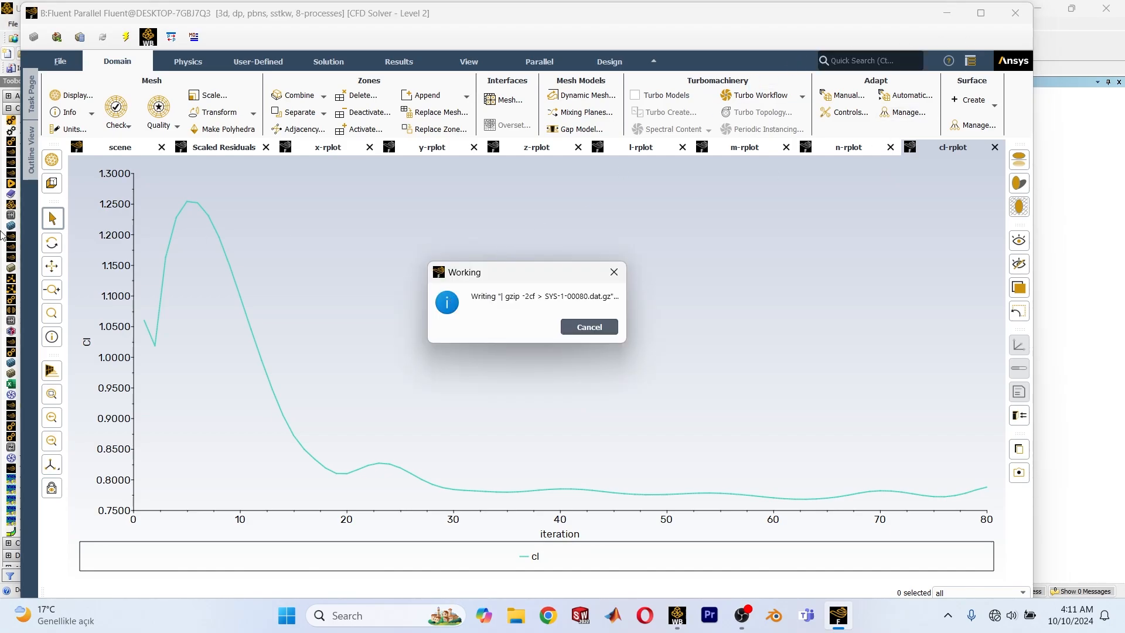
drag(46, 11, 128, 37)
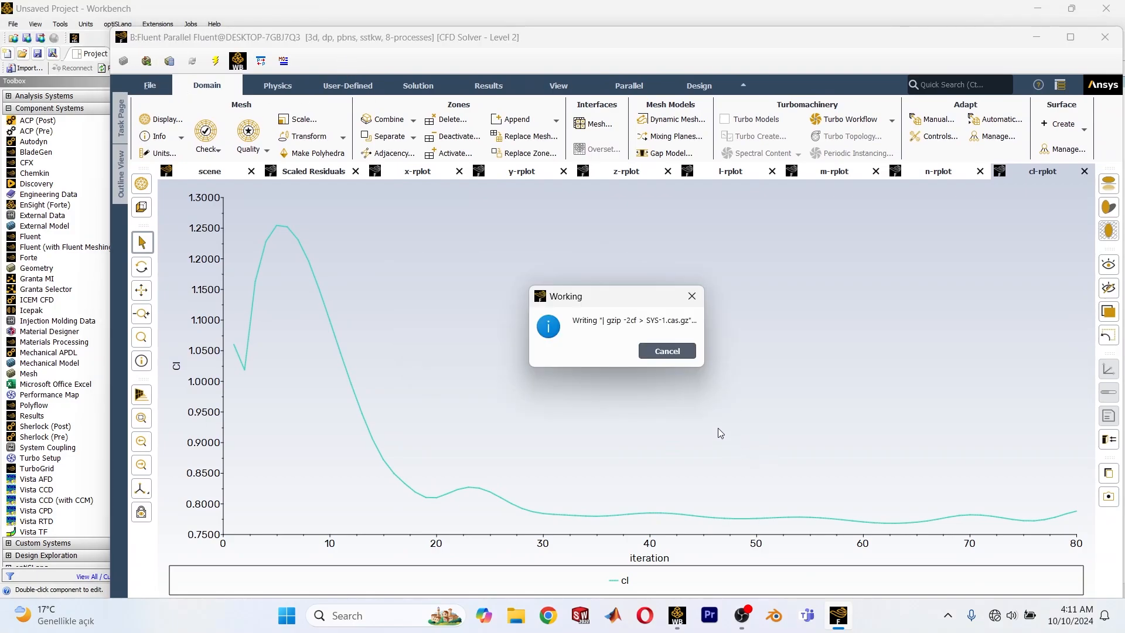
drag(900, 47, 854, 24)
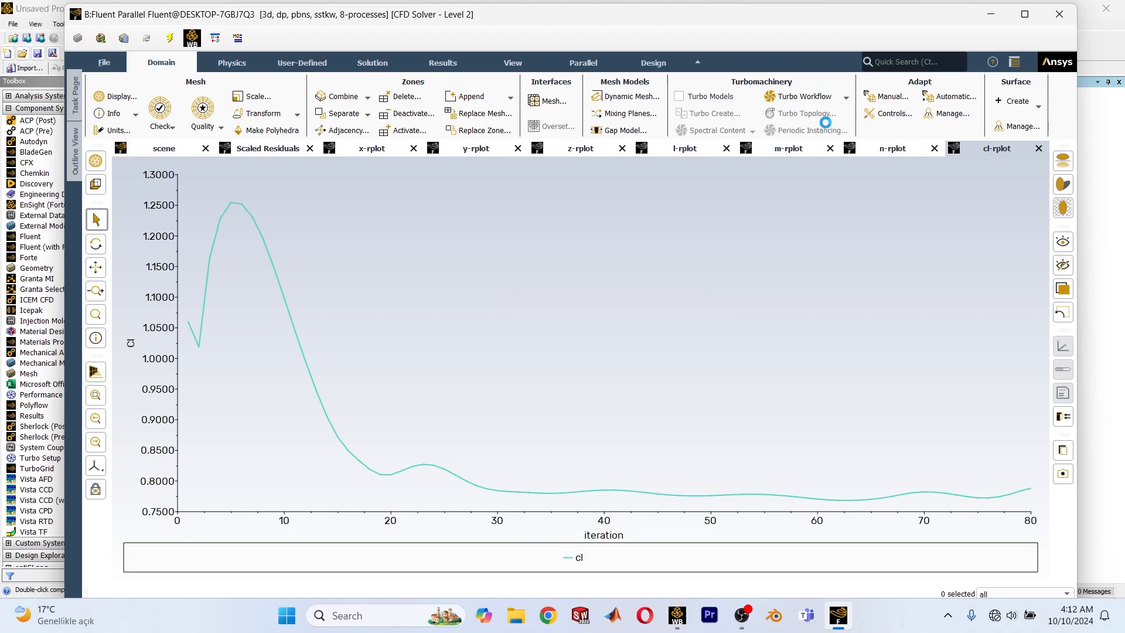
click(809, 153)
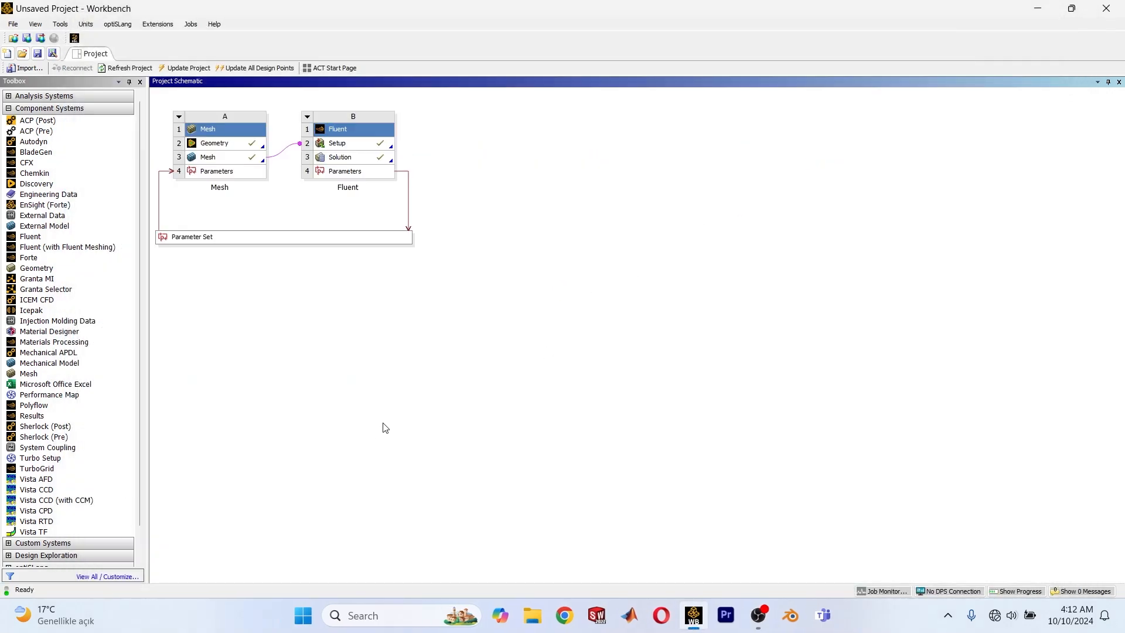
Open the project's Parameter Set and add a design point with input parameter A at -25 degrees.
double_click(221, 240)
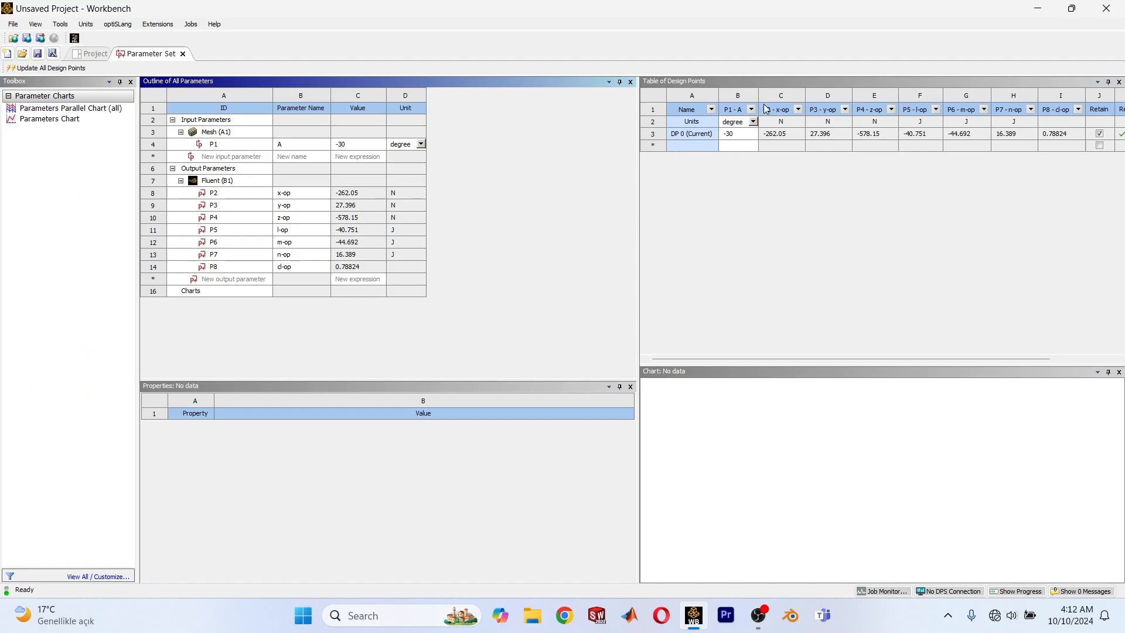
drag(757, 96, 771, 95)
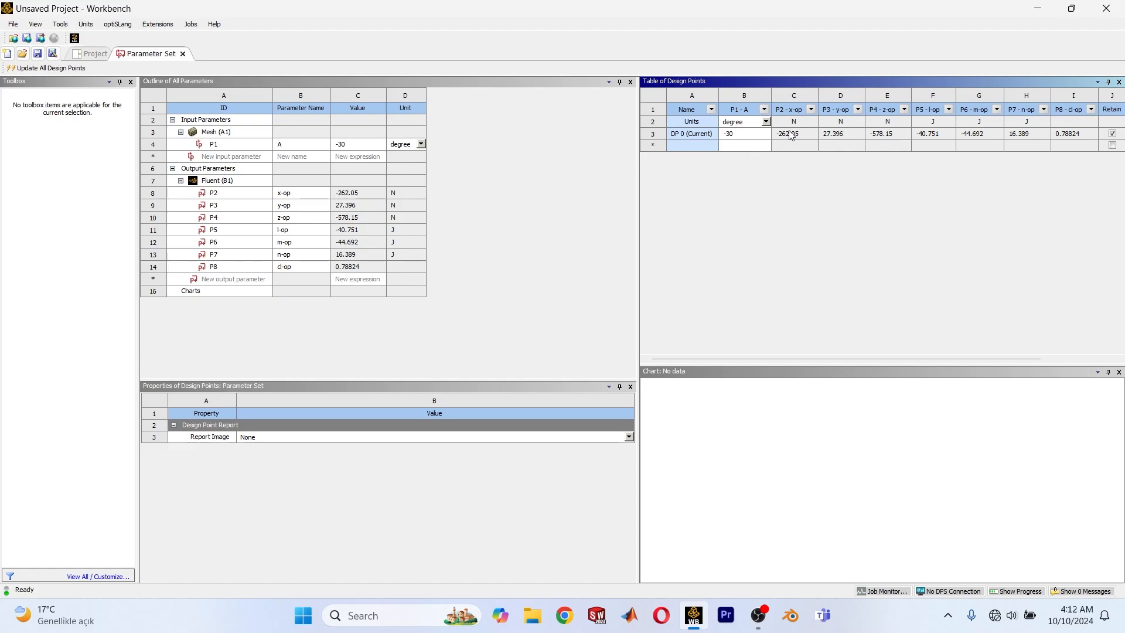
click(749, 146)
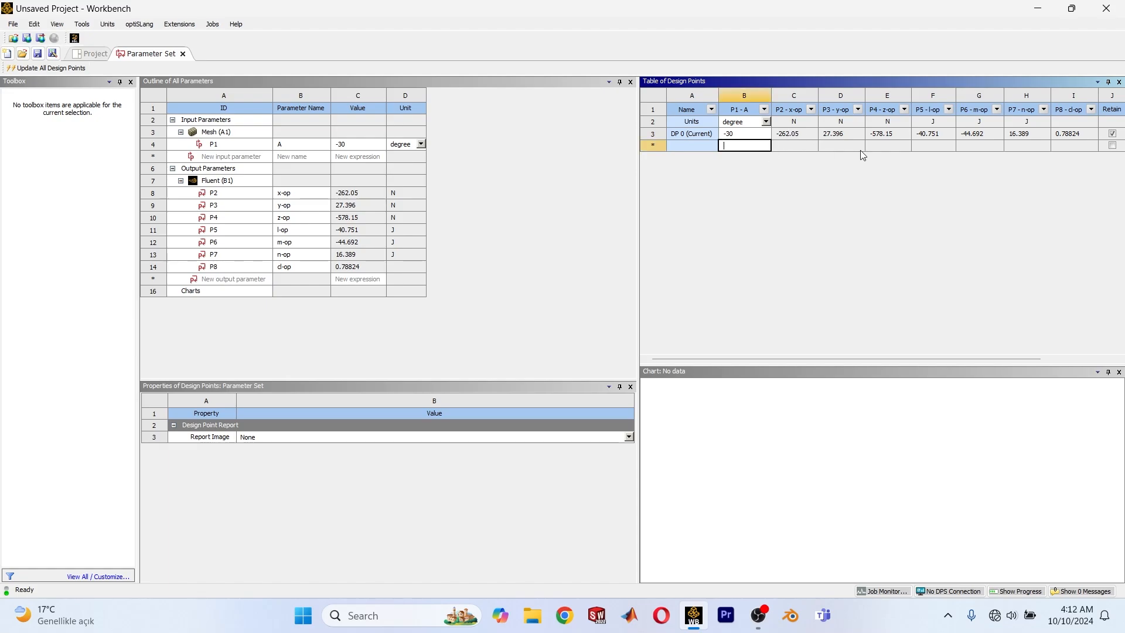
text(+)
text(25)
key(BackSpace)
key(BackSpace)
key(BackSpace)
text(-25)
key(Return)
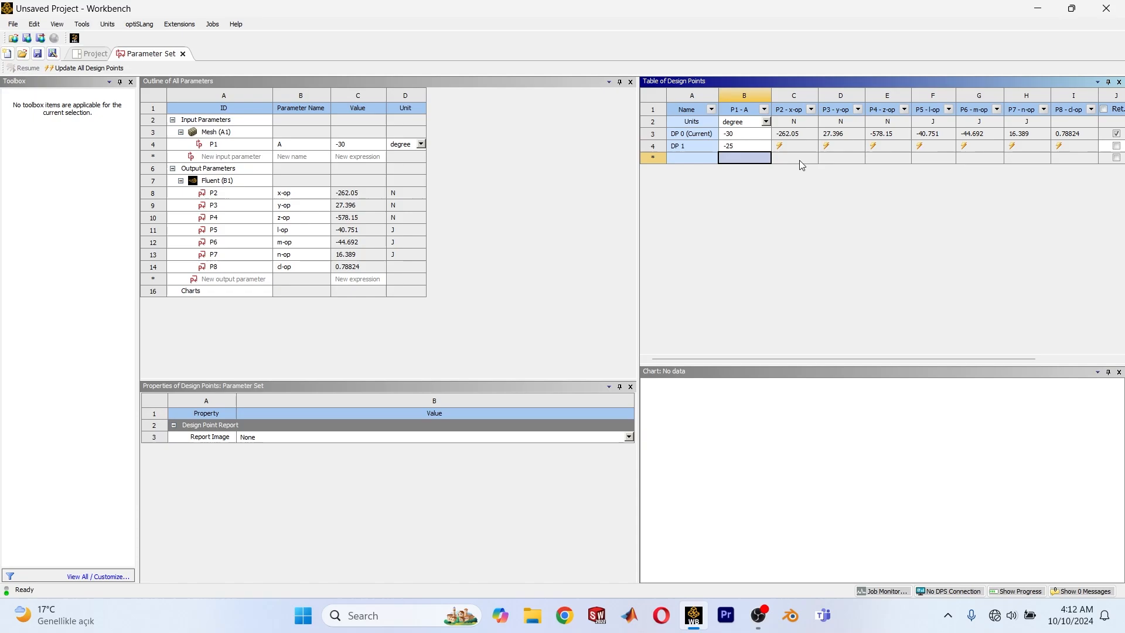
Add three more design points with parameter A at -20, -15 and 30 degrees.
text(-20)
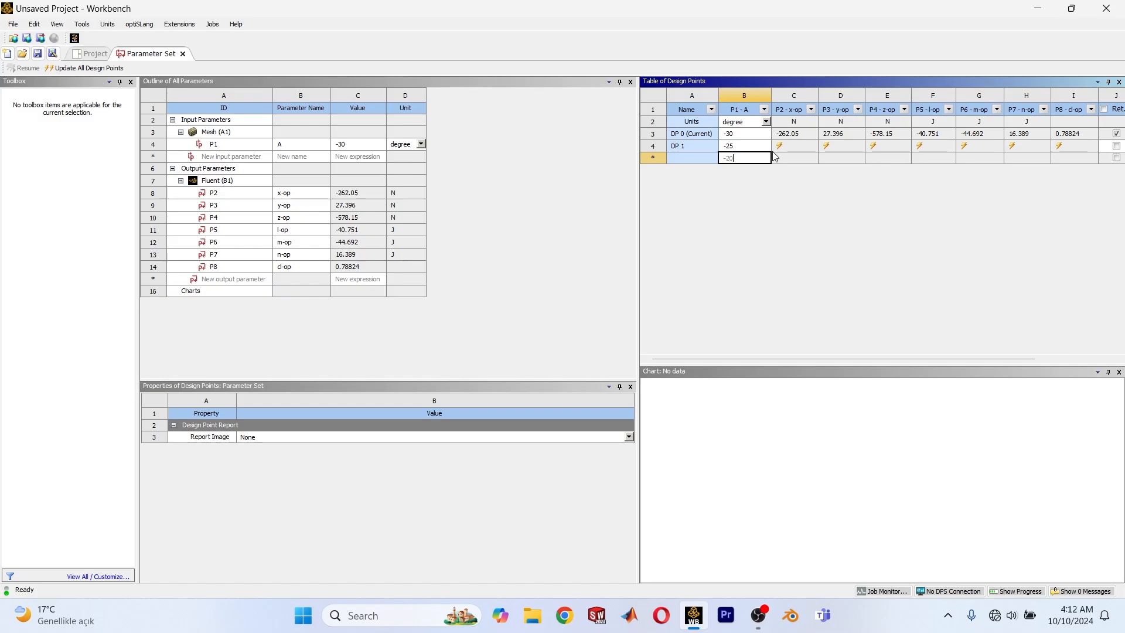
key(Return)
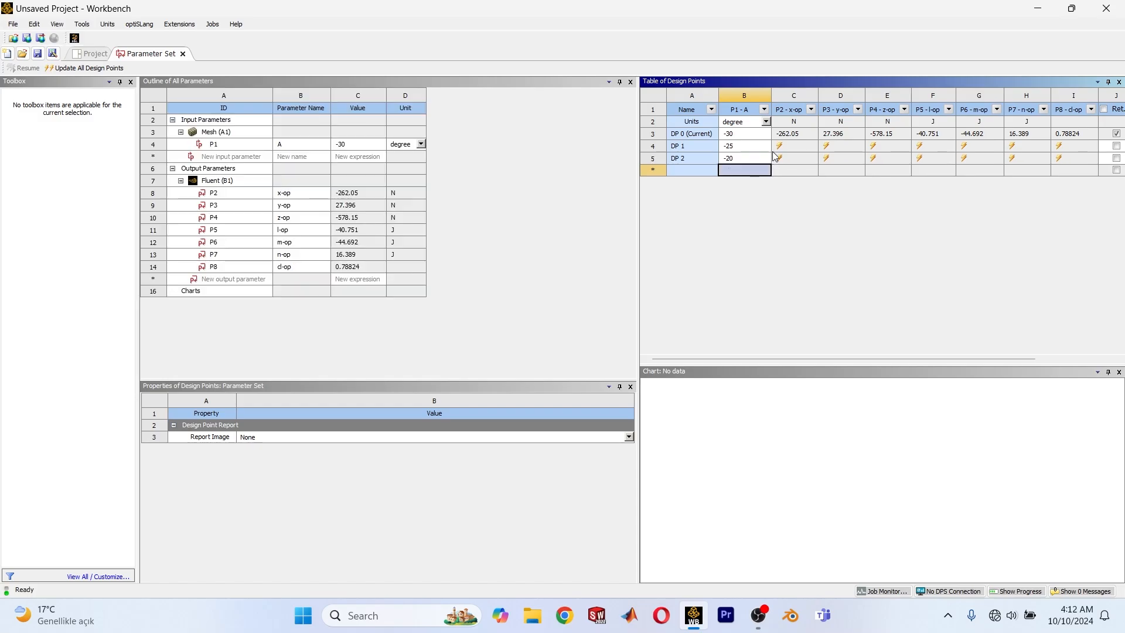
text(-)
text(15)
key(Return)
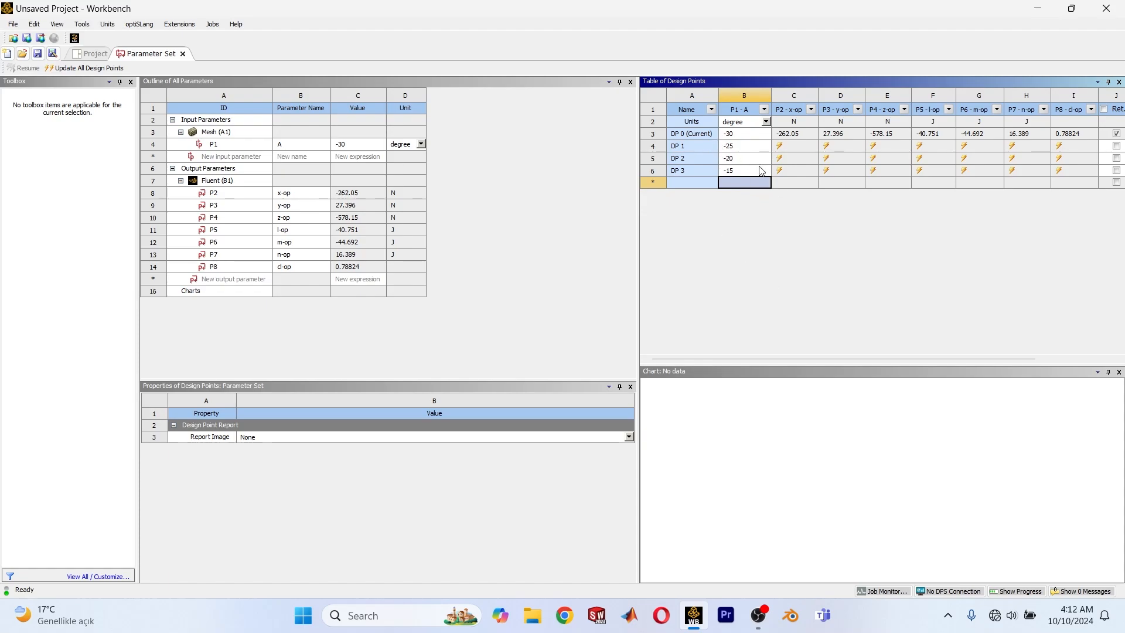
text(30)
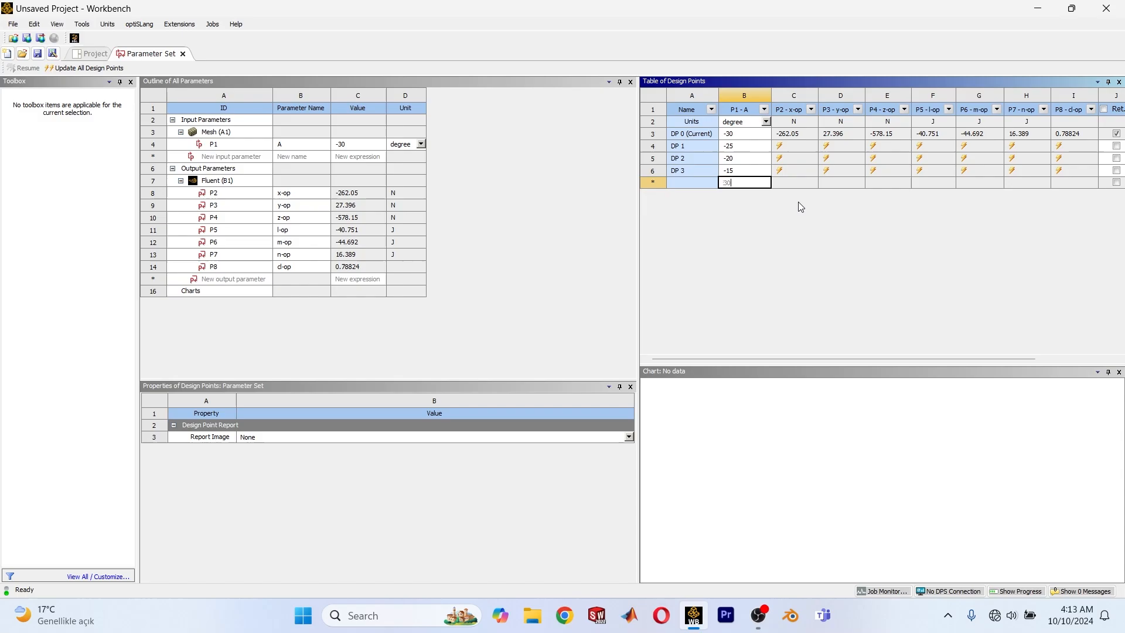
key(Return)
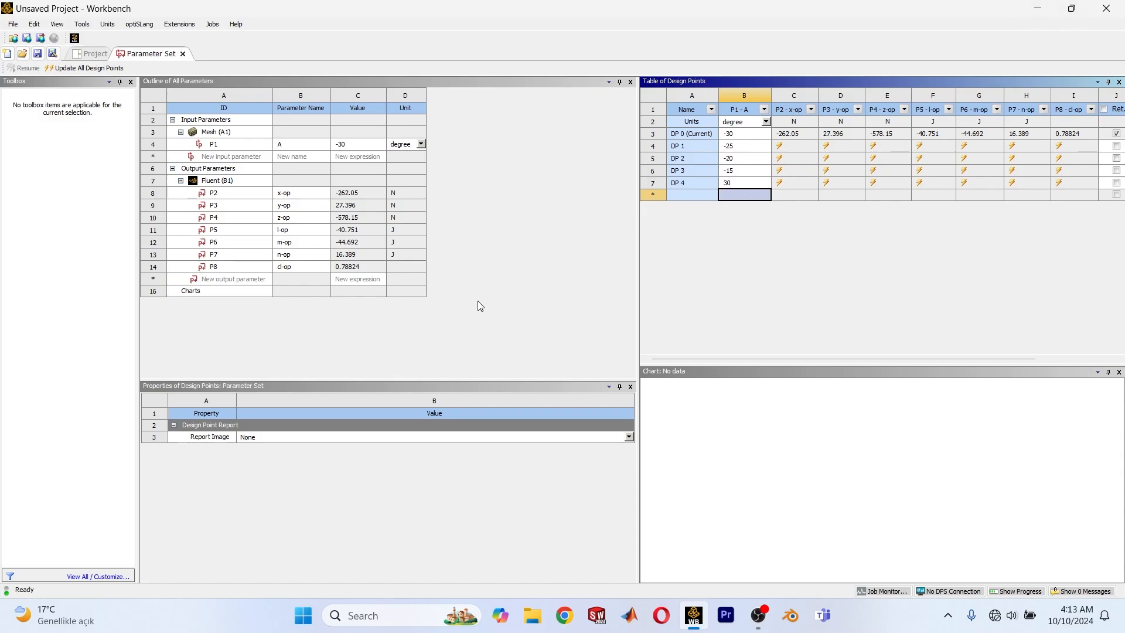
Close the Workbench project without saving its changes.
click(1080, 12)
click(607, 122)
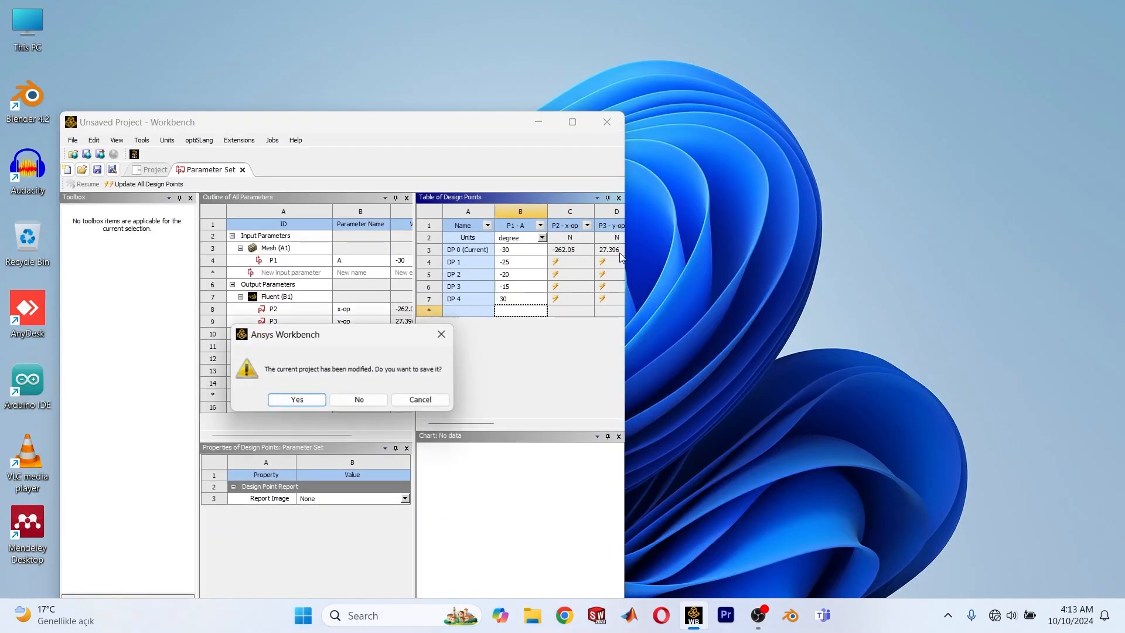
click(358, 398)
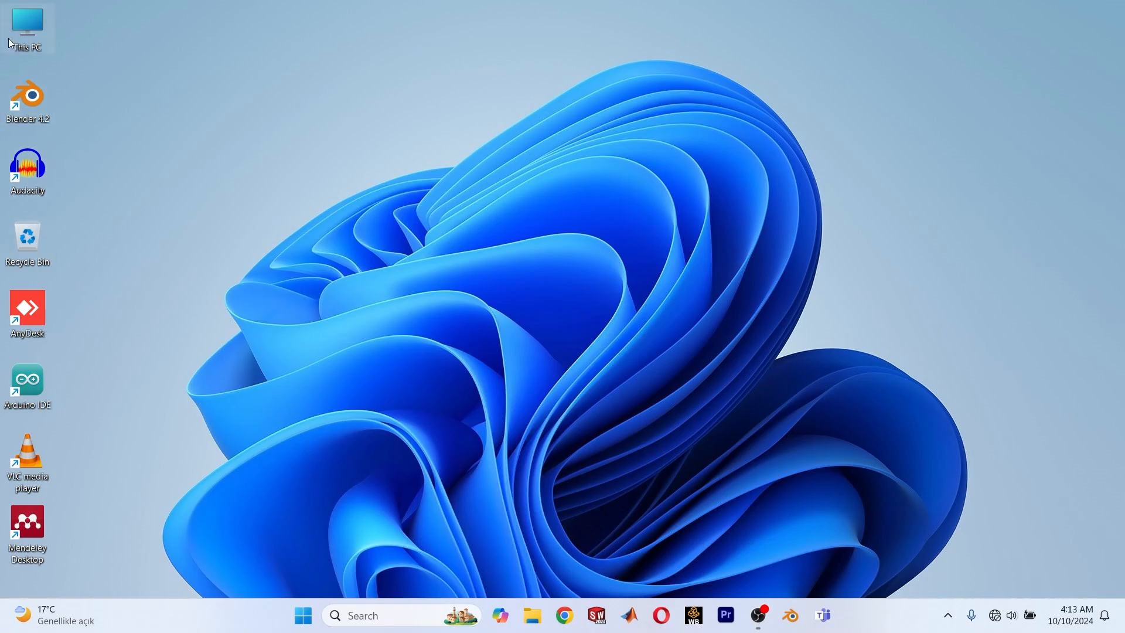
Browse in File Explorer to the Elevetor and aileron folder inside Aerodynamic analysis on drive D and pick the A M50 project.
double_click(26, 36)
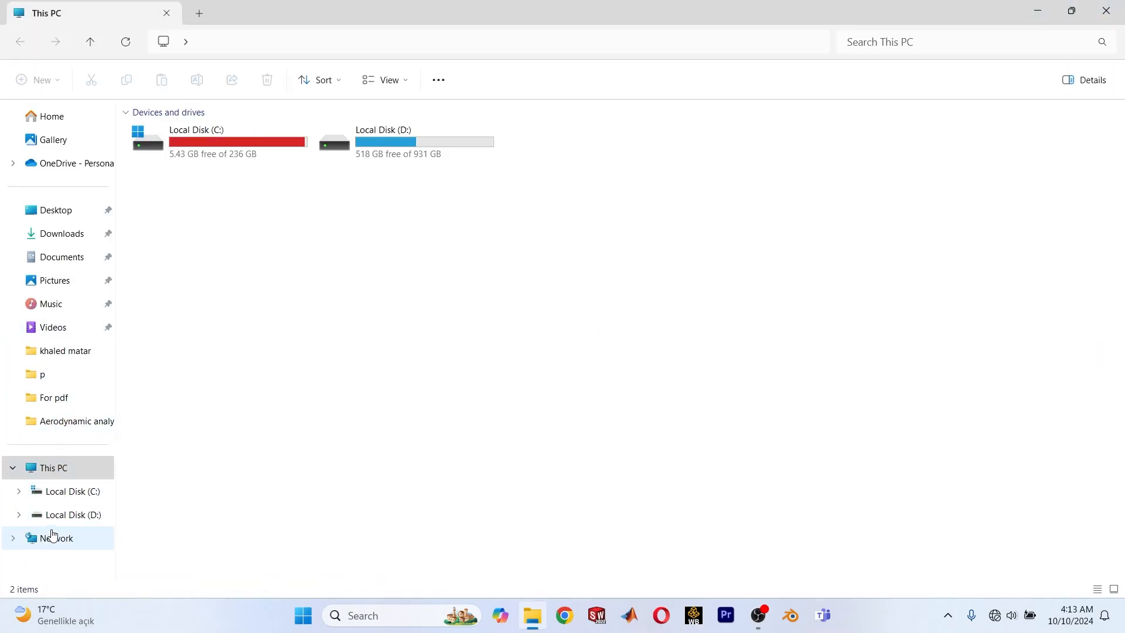
click(59, 515)
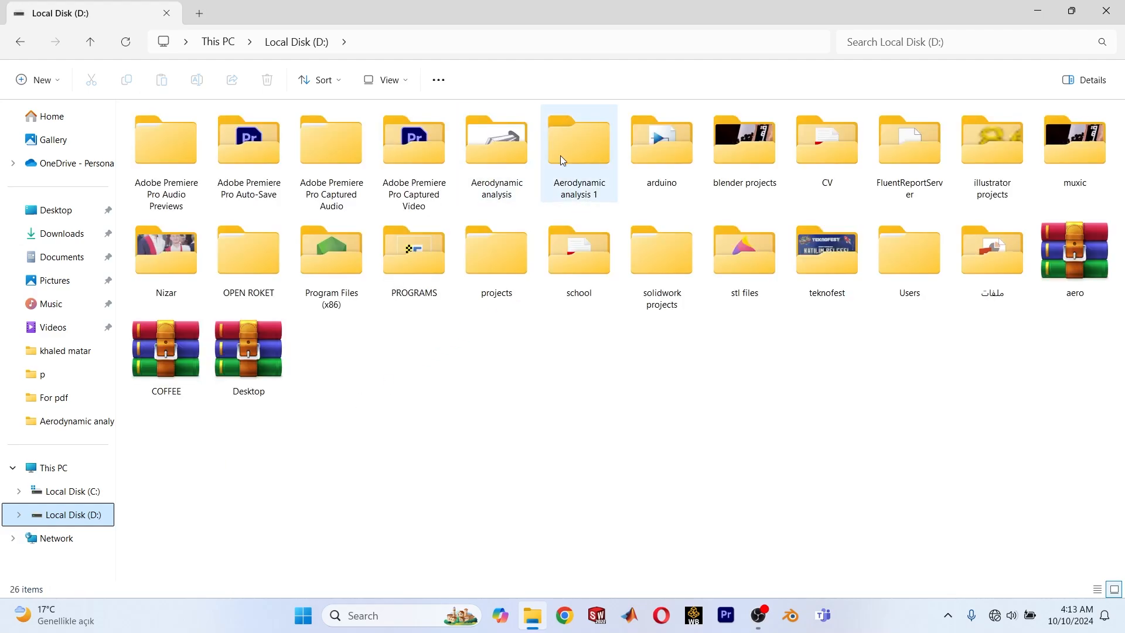
click(567, 153)
double_click(518, 153)
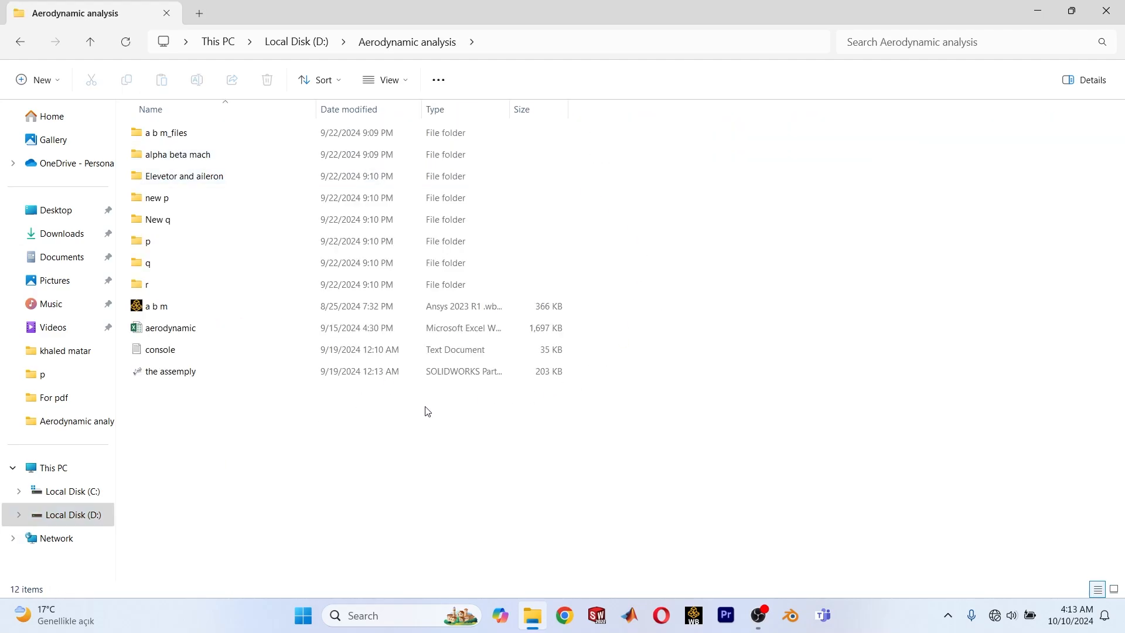
double_click(199, 178)
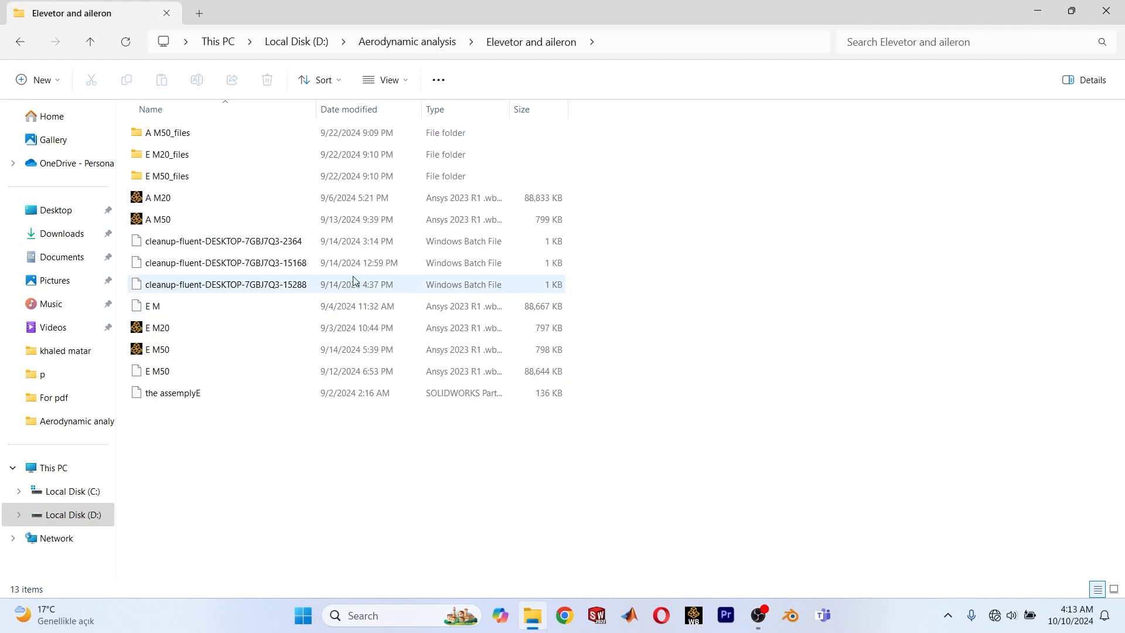
click(167, 198)
double_click(167, 219)
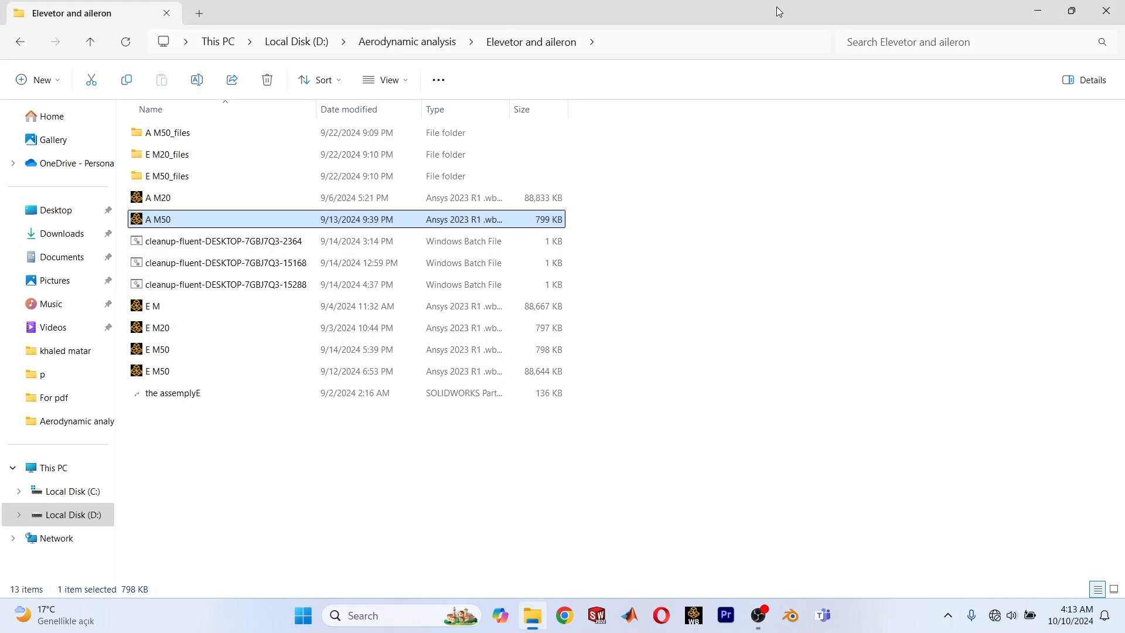
Return to the Aerodynamic analysis folder and open the aerodynamic workbook in Excel.
key(alt+Up)
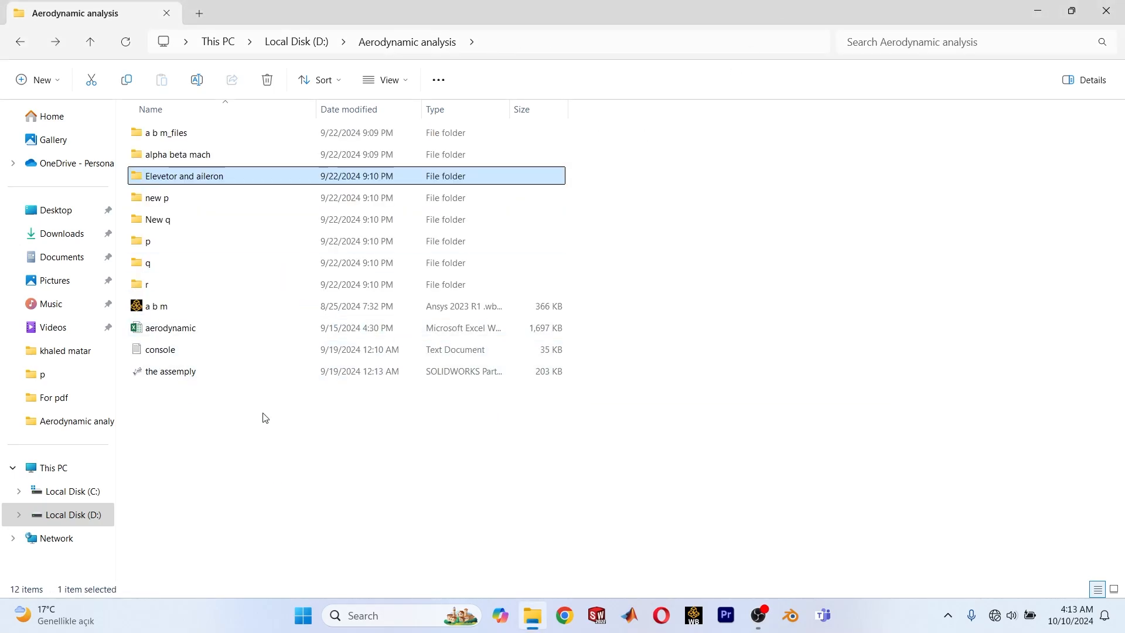
double_click(187, 329)
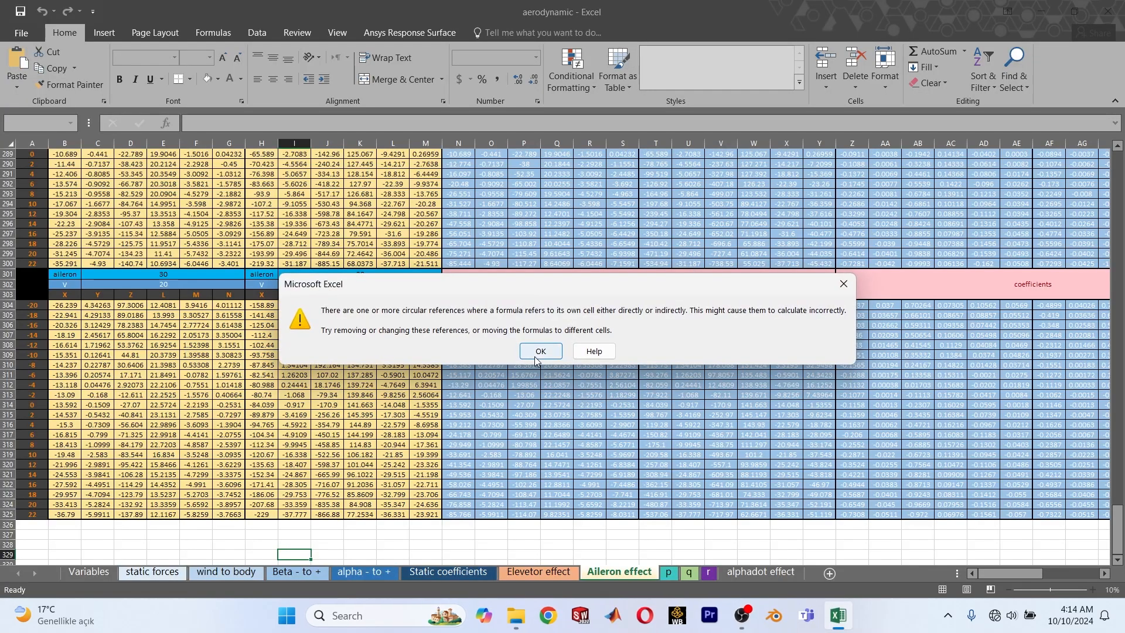
click(534, 356)
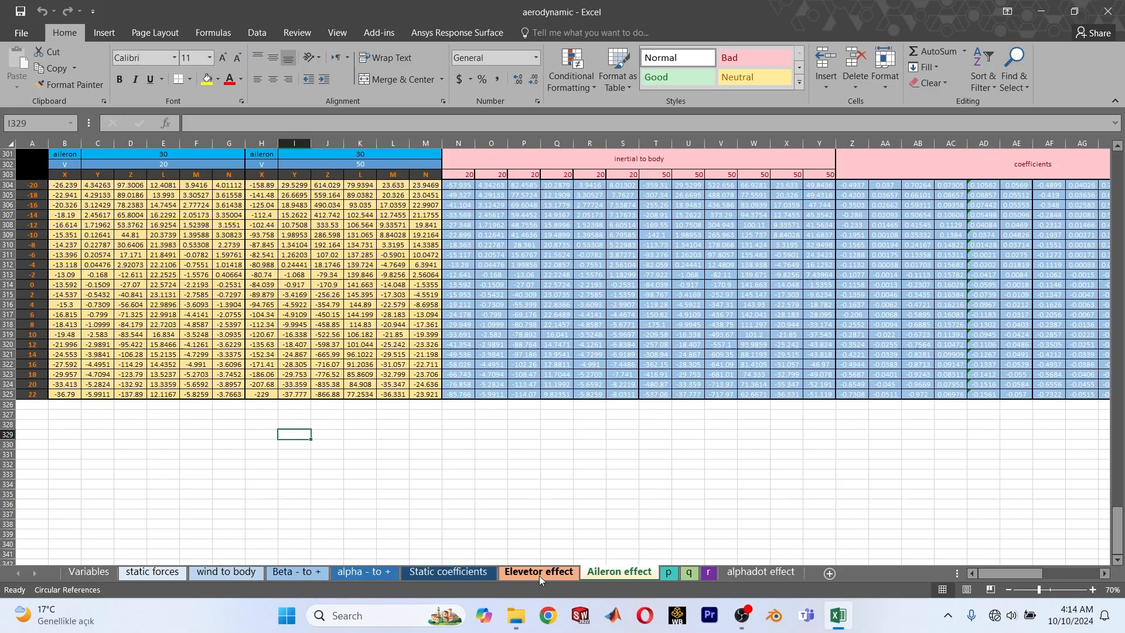
Show the Elevetor effect sheet at a larger zoom and look through its force and moment tables up to the first elevator block.
click(539, 575)
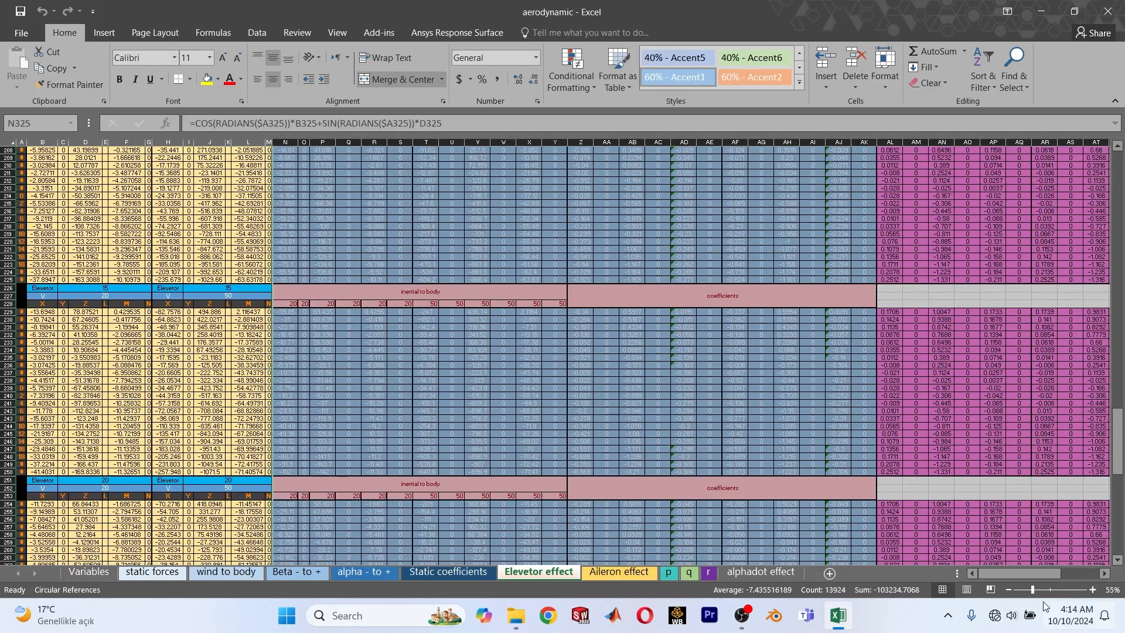
click(1053, 589)
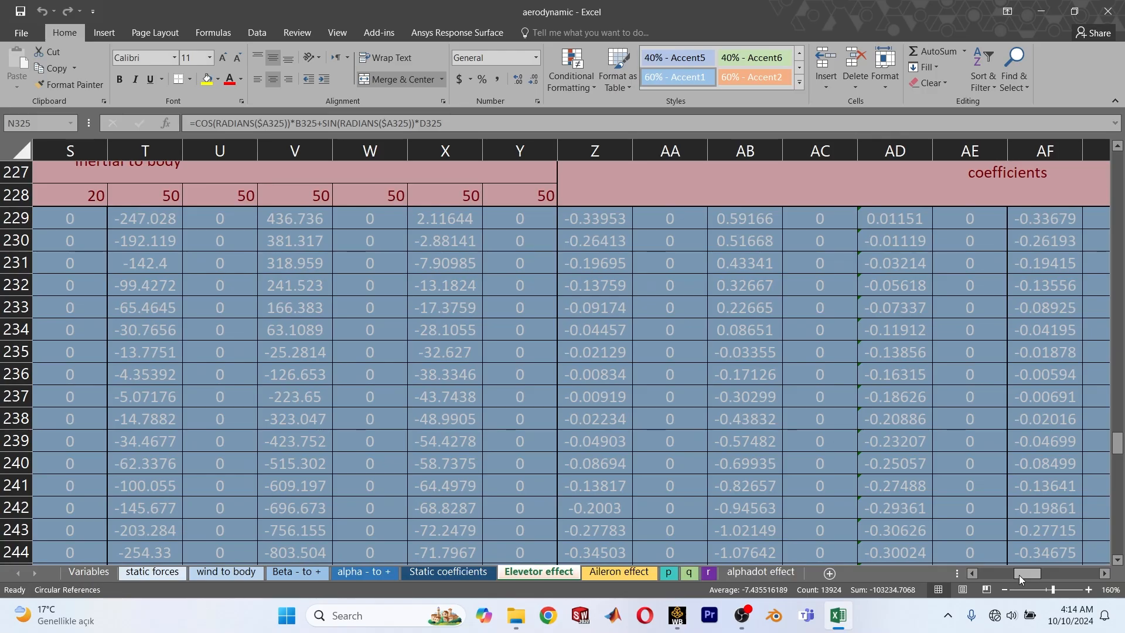
drag(1019, 574, 983, 575)
scroll(259, 359, up, 19)
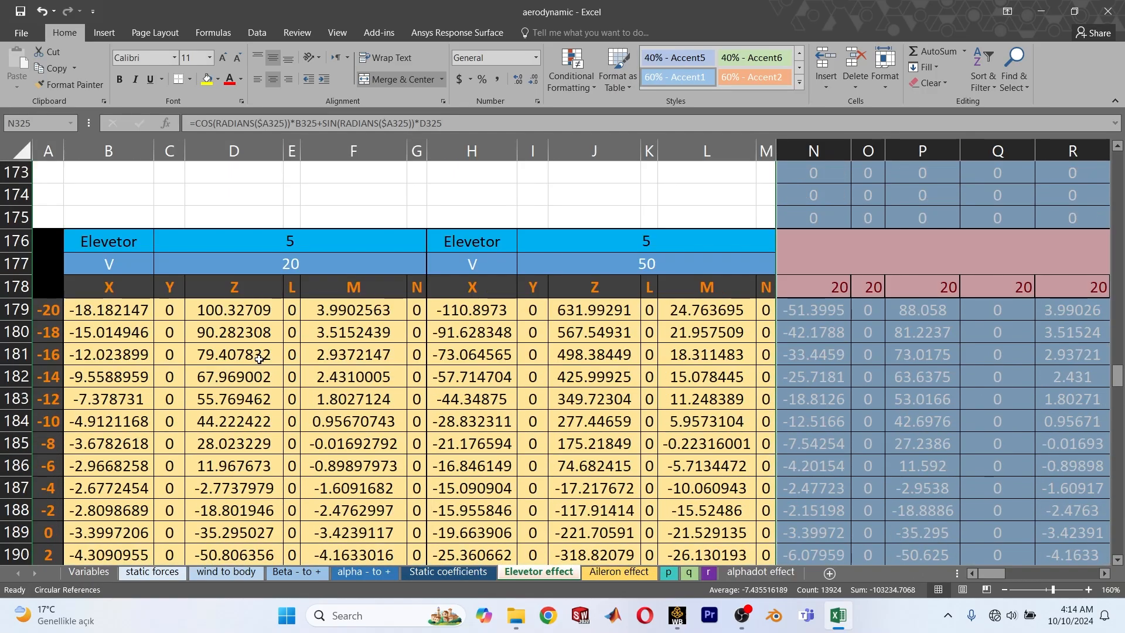
scroll(260, 359, up, 13)
ctrl+scroll(104, 341, down, 3)
scroll(104, 341, up, 6)
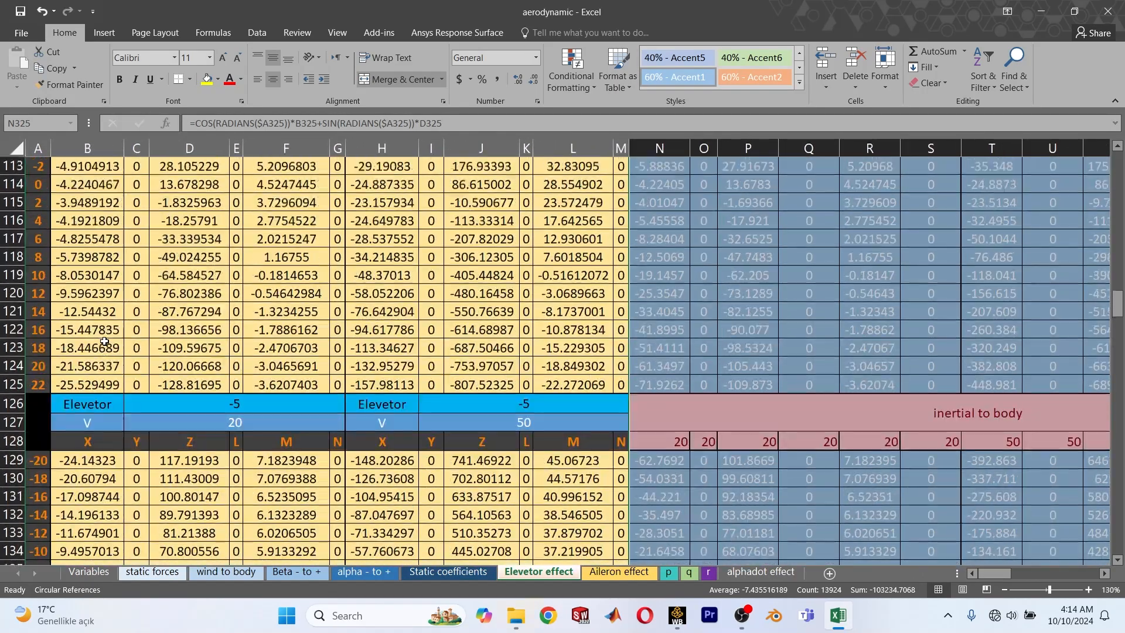
scroll(104, 341, up, 20)
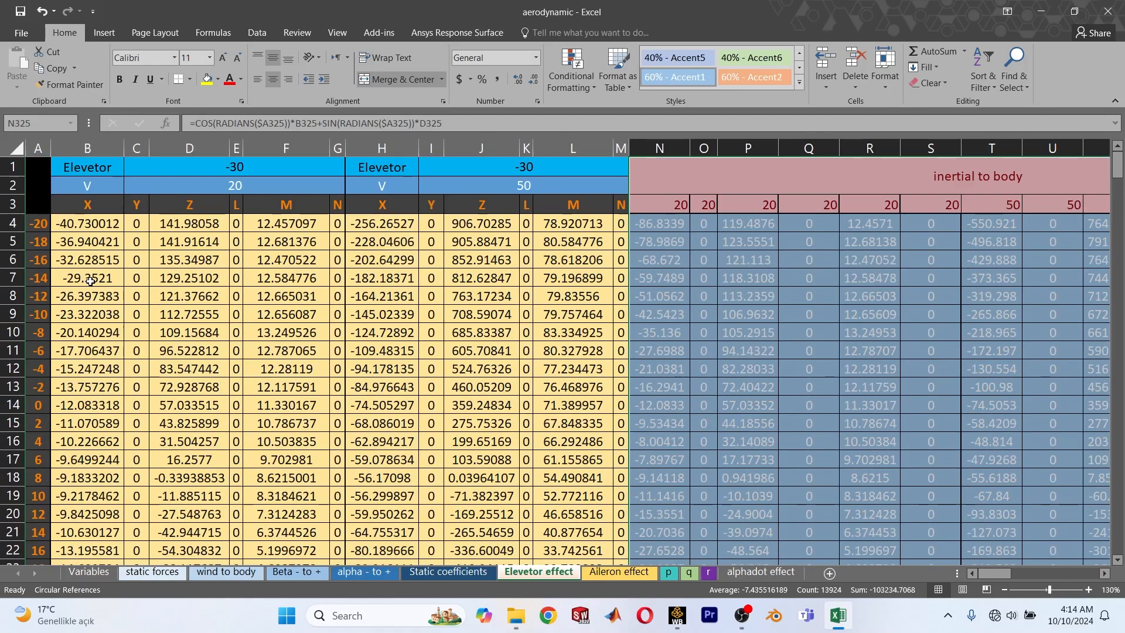
Examine the first elevator block's angles in A4:A25 and its -30 deflection, V 20 and V 50 headers.
click(38, 223)
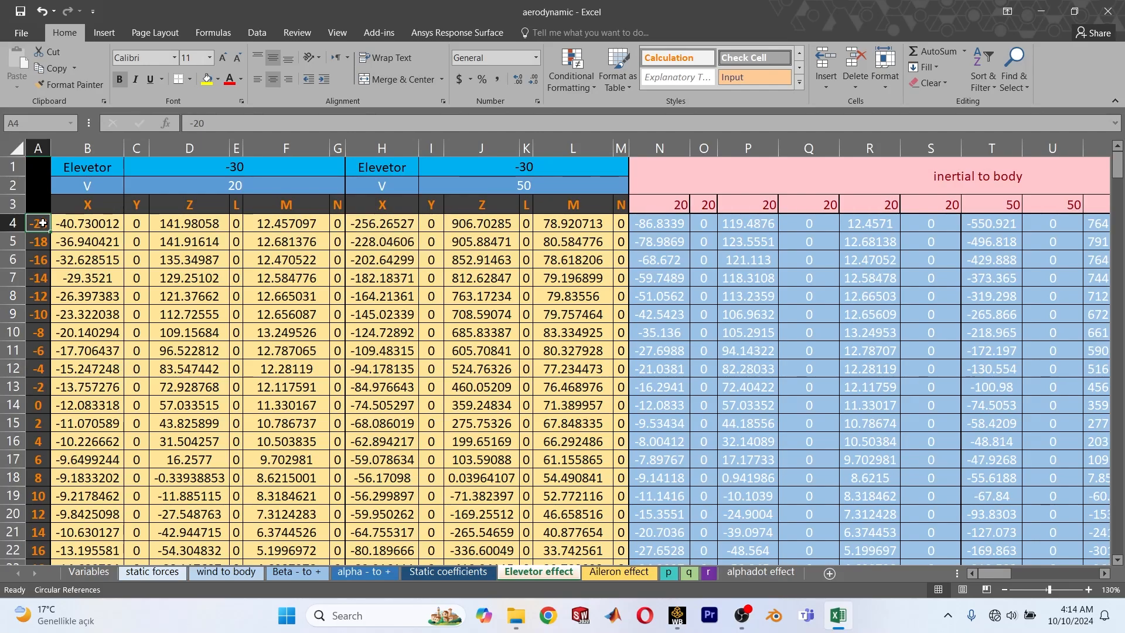
drag(41, 230, 43, 513)
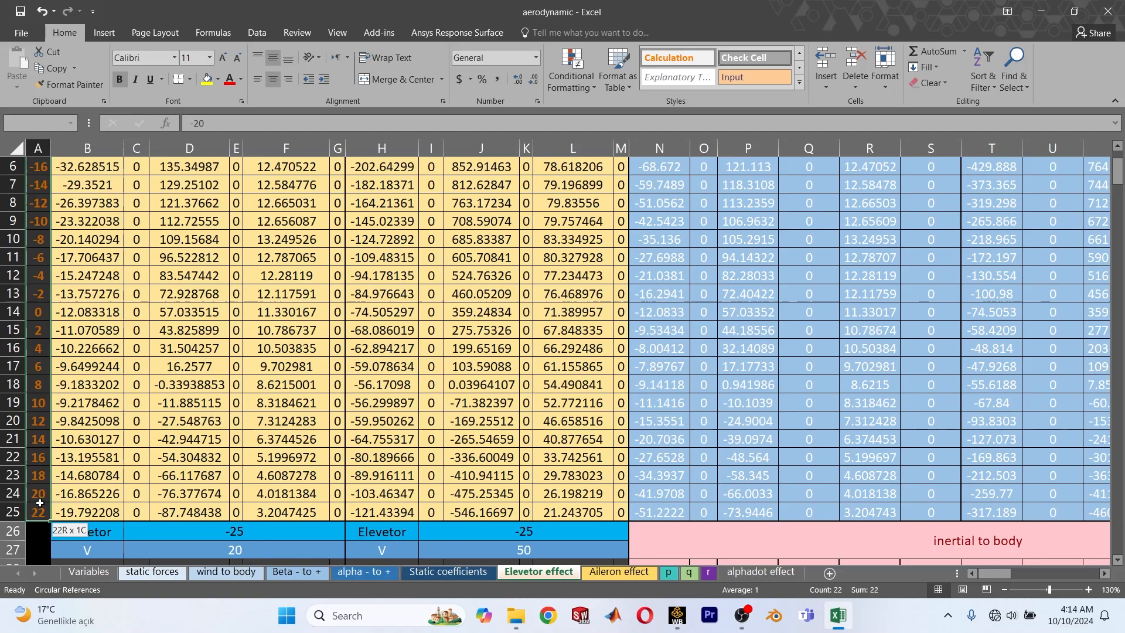
scroll(71, 334, up, 2)
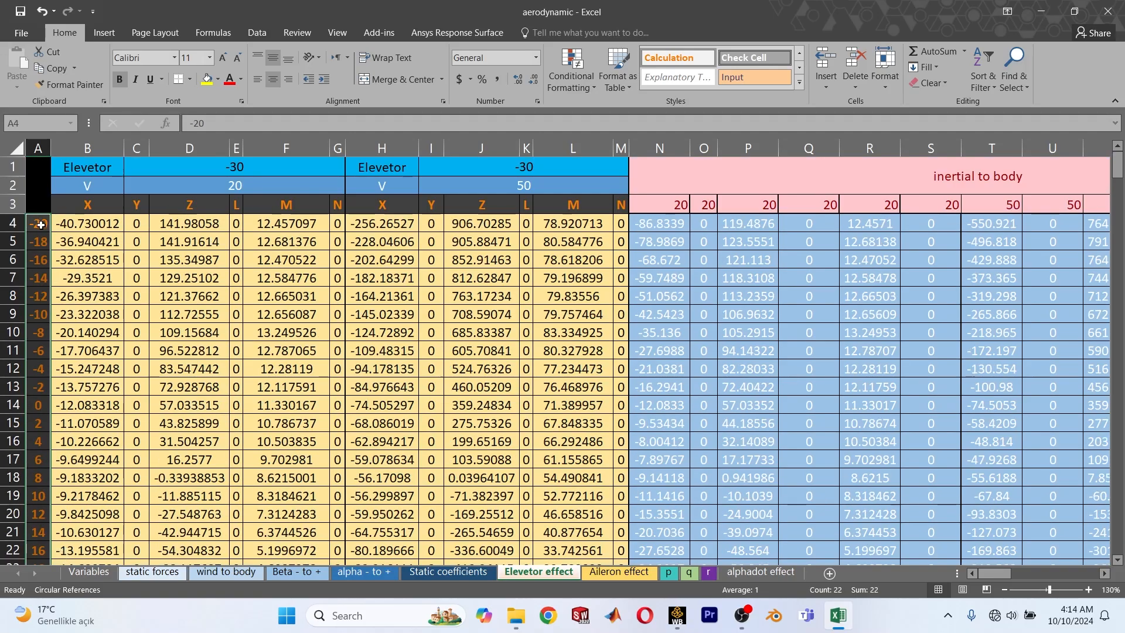
scroll(40, 426, down, 4)
scroll(41, 391, up, 4)
click(263, 173)
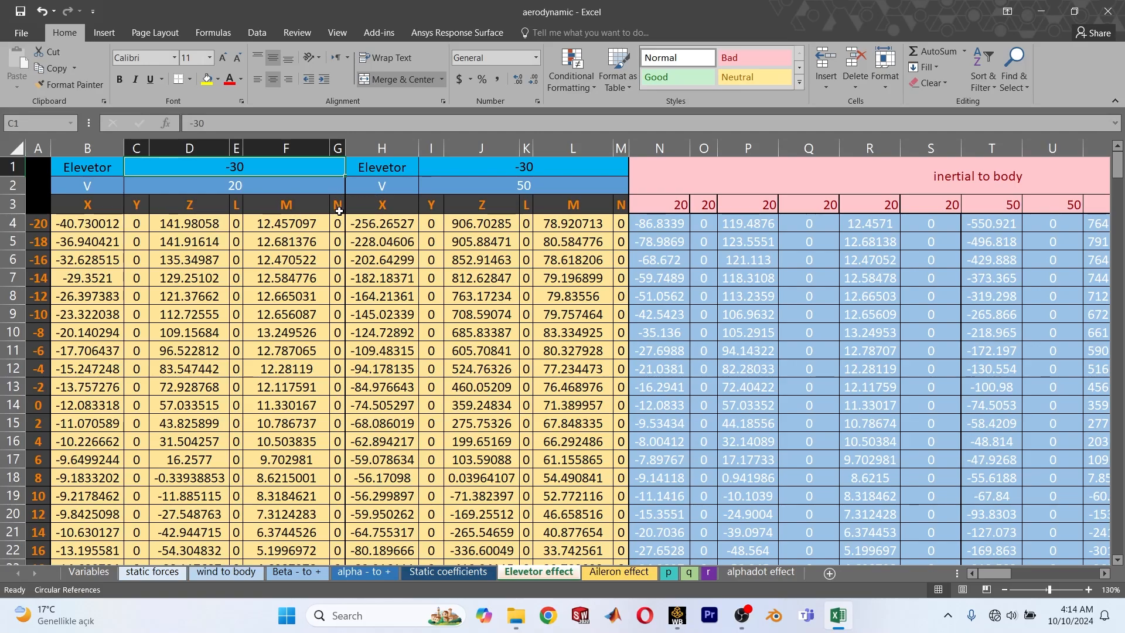
click(260, 188)
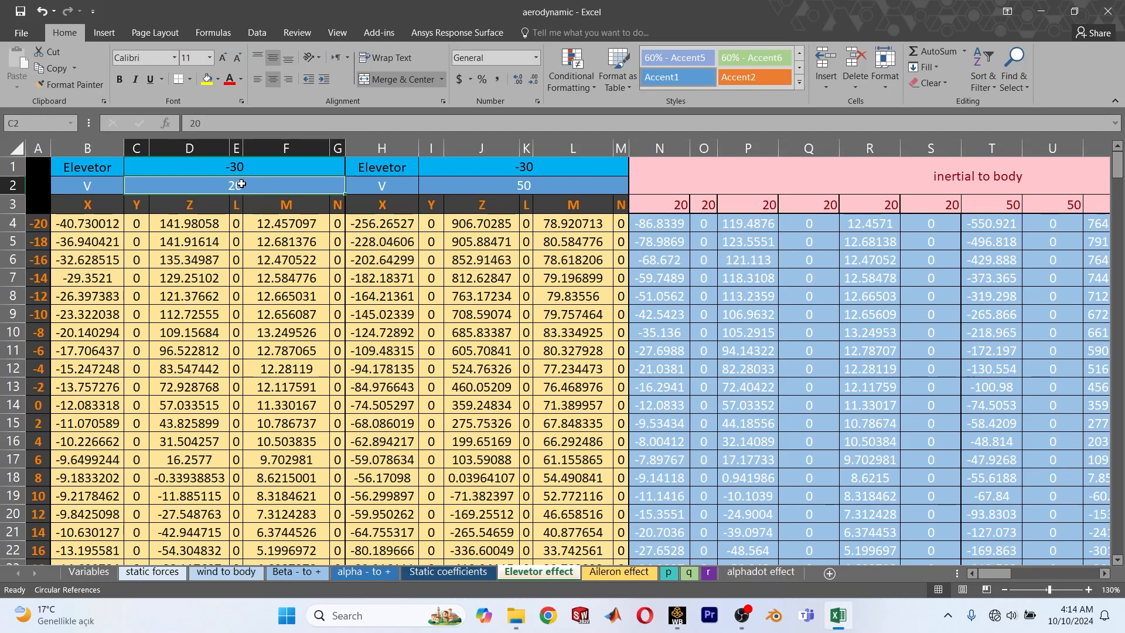
click(549, 184)
scroll(388, 467, down, 1)
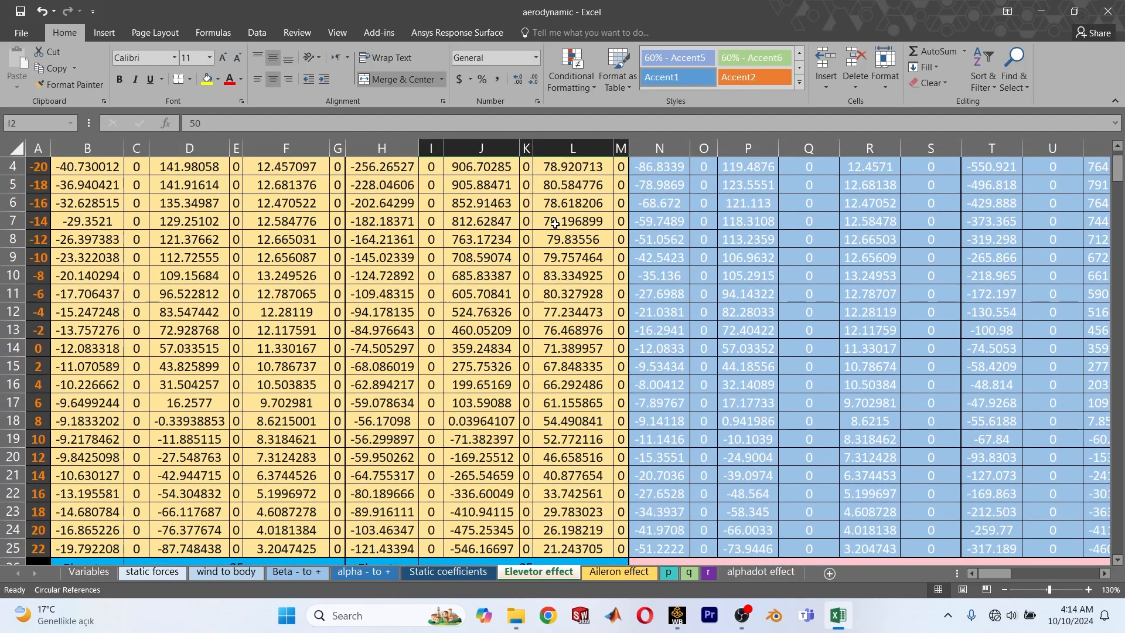
scroll(567, 261, up, 1)
scroll(567, 262, down, 7)
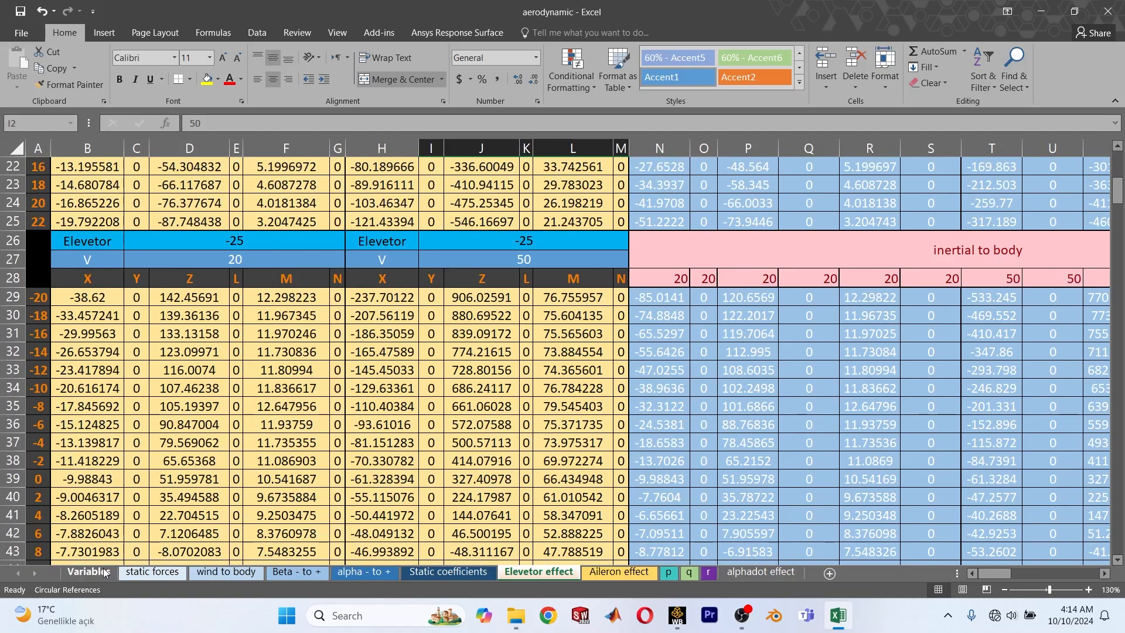
On the Variables sheet, enter the labels Alpha, dE and V in cells F25, F26 and F27.
click(94, 573)
scroll(249, 393, down, 5)
click(287, 301)
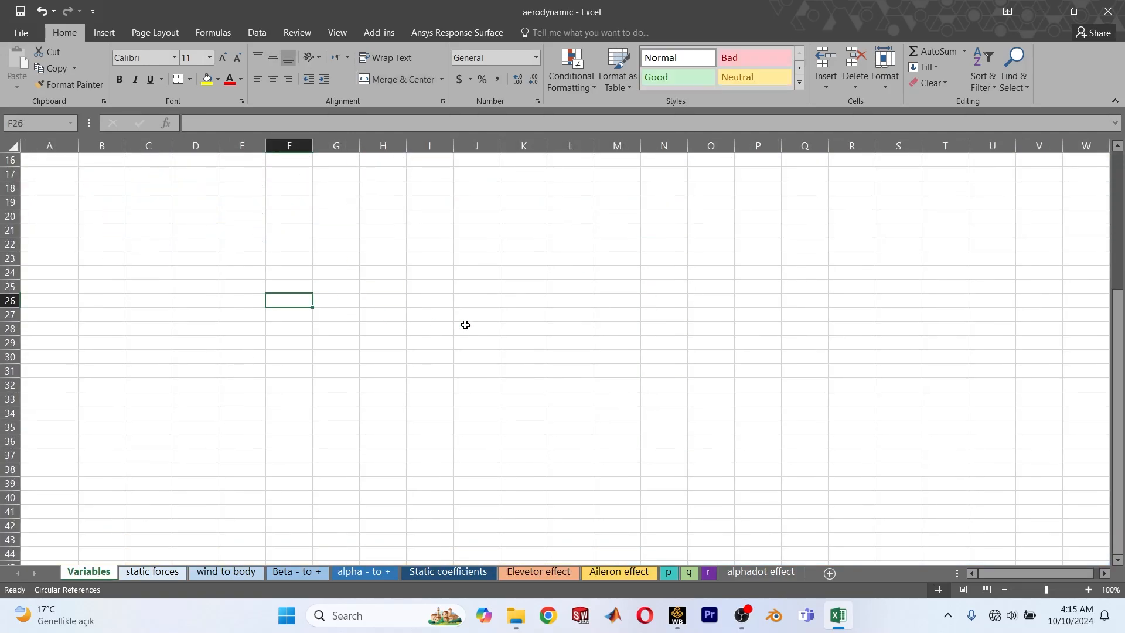
text(dE)
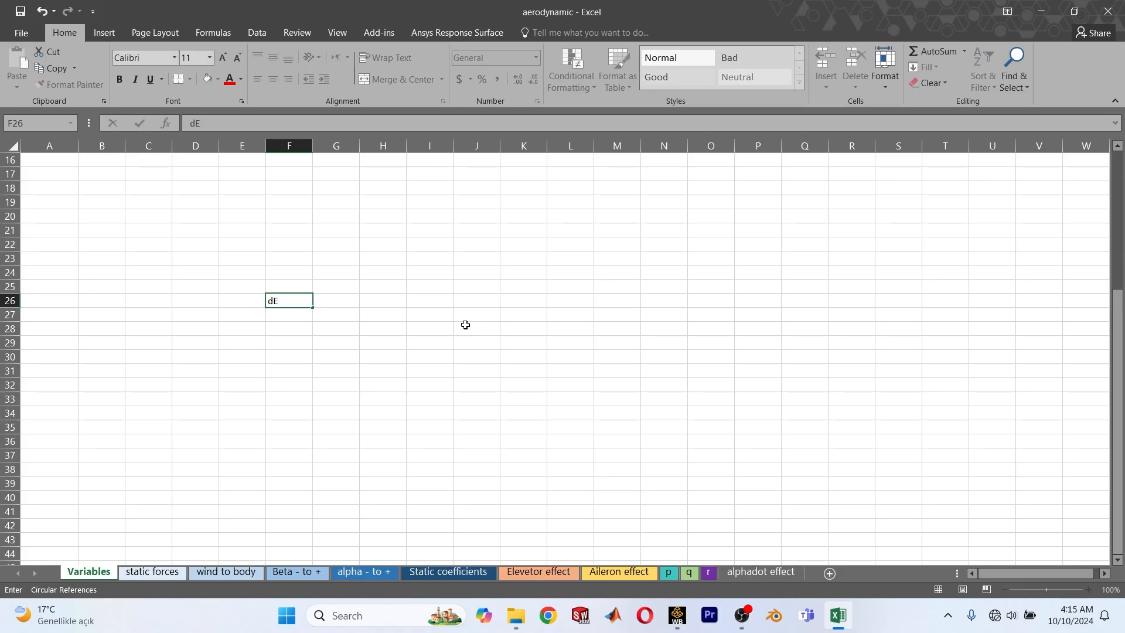
key(Return)
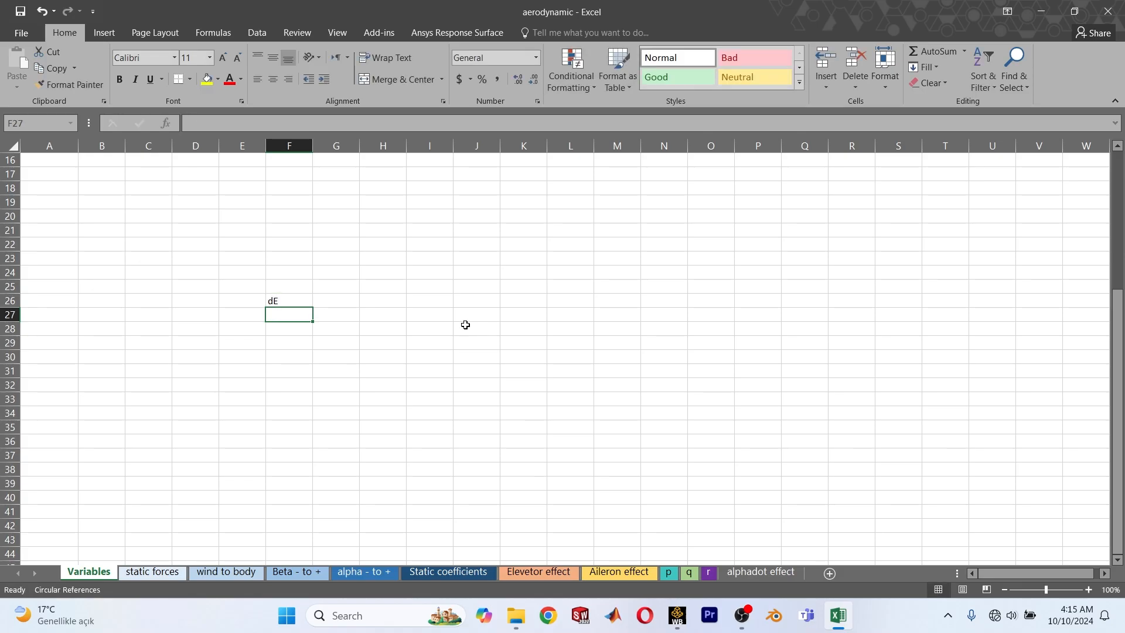
key(Up)
key(Up)
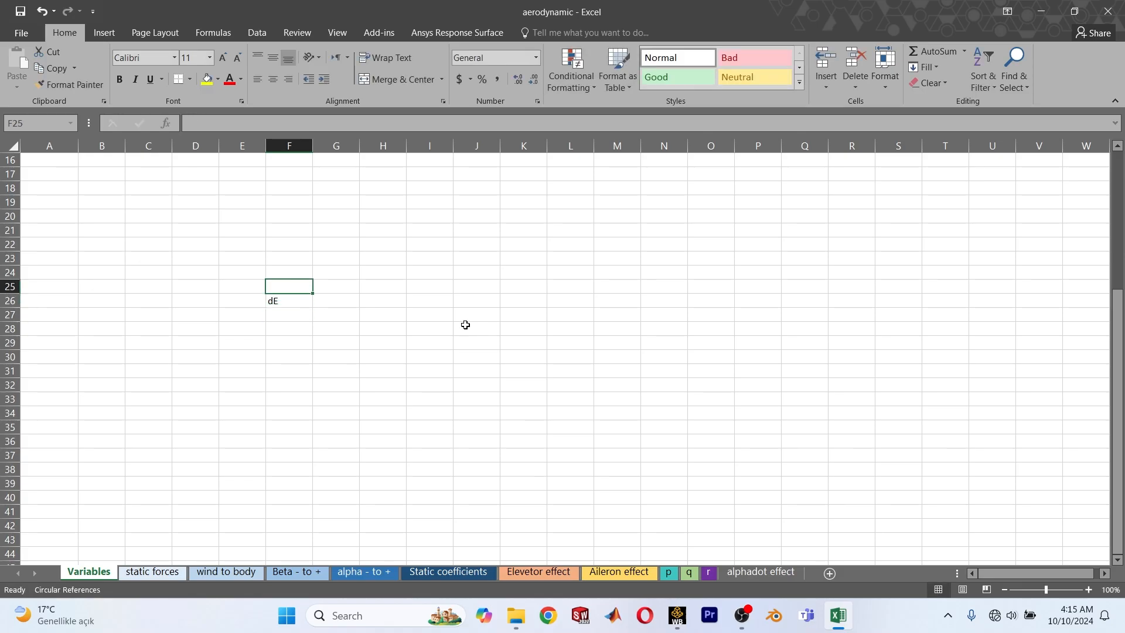
text(A)
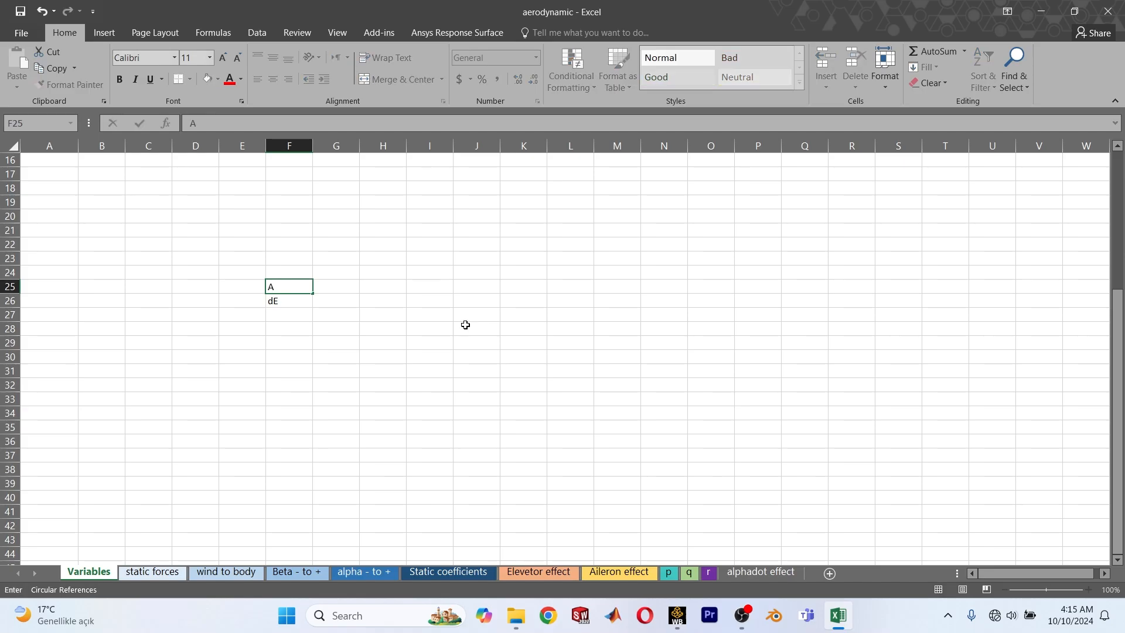
text(lpha)
key(Down)
key(Down)
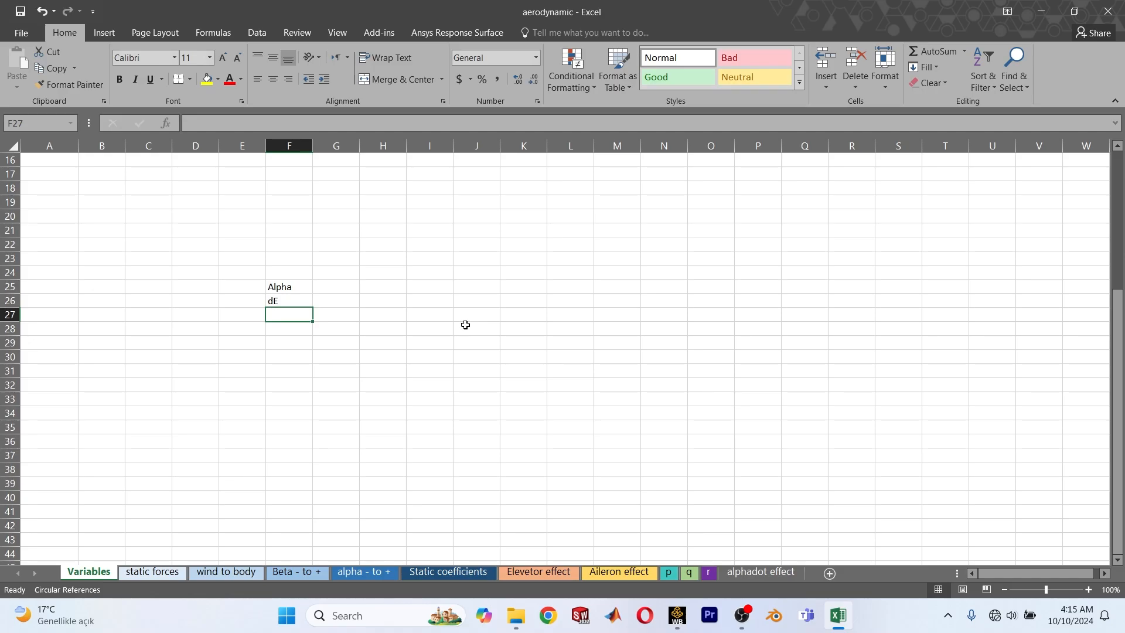
text(V)
key(Tab)
Enter the Alpha range limits -20 and 20 in cells G25 and H25.
key(Up)
key(Up)
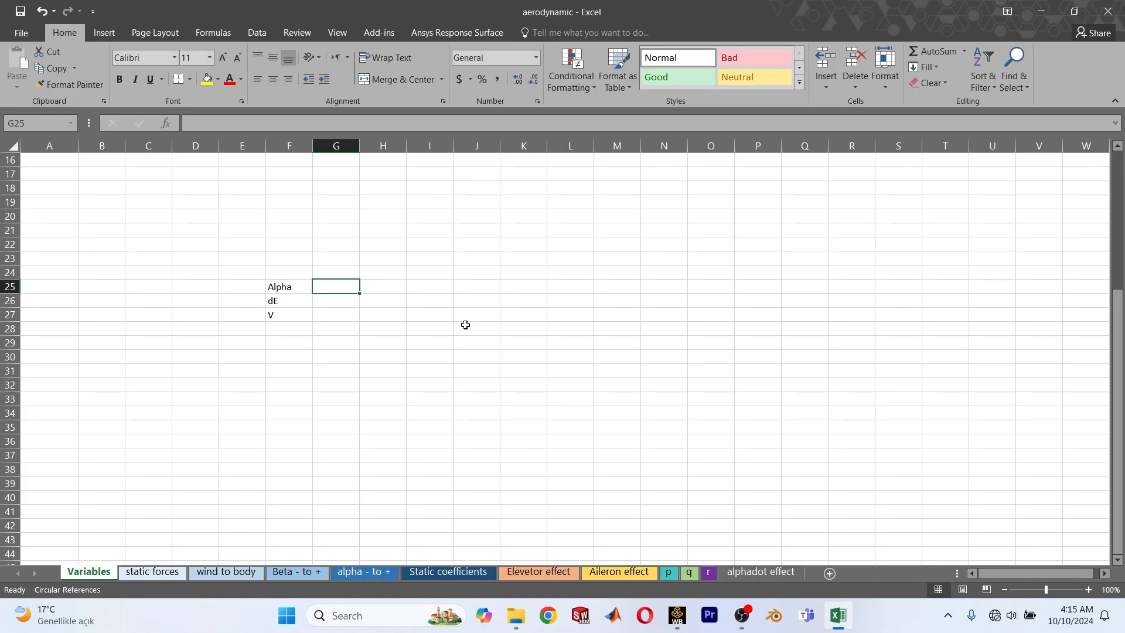
text(-)
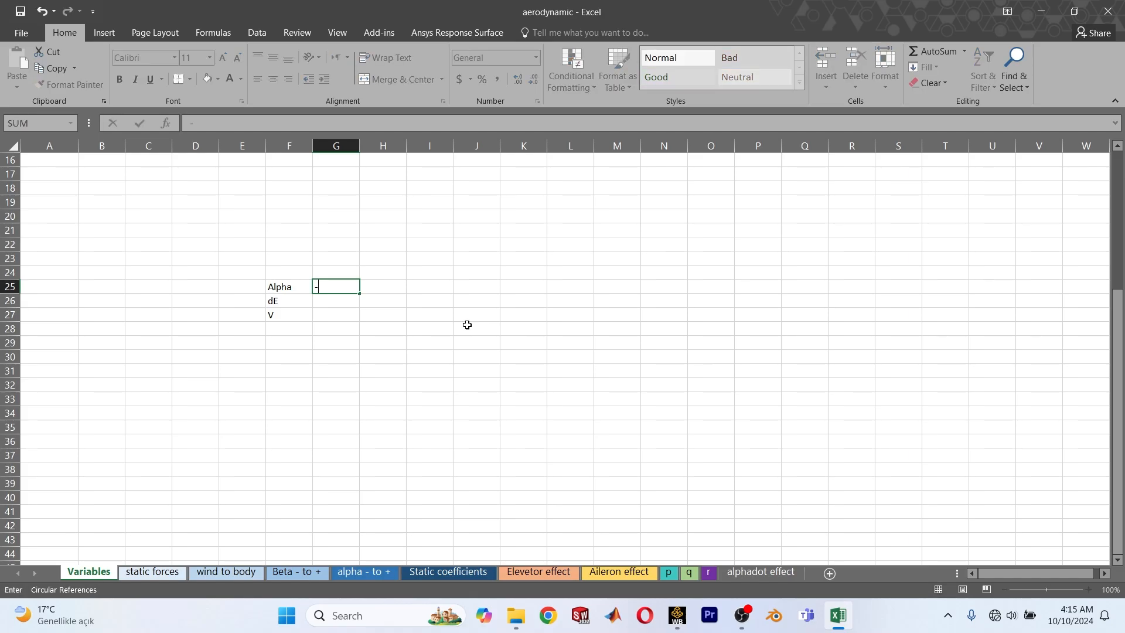
text(20)
key(Tab)
text(20)
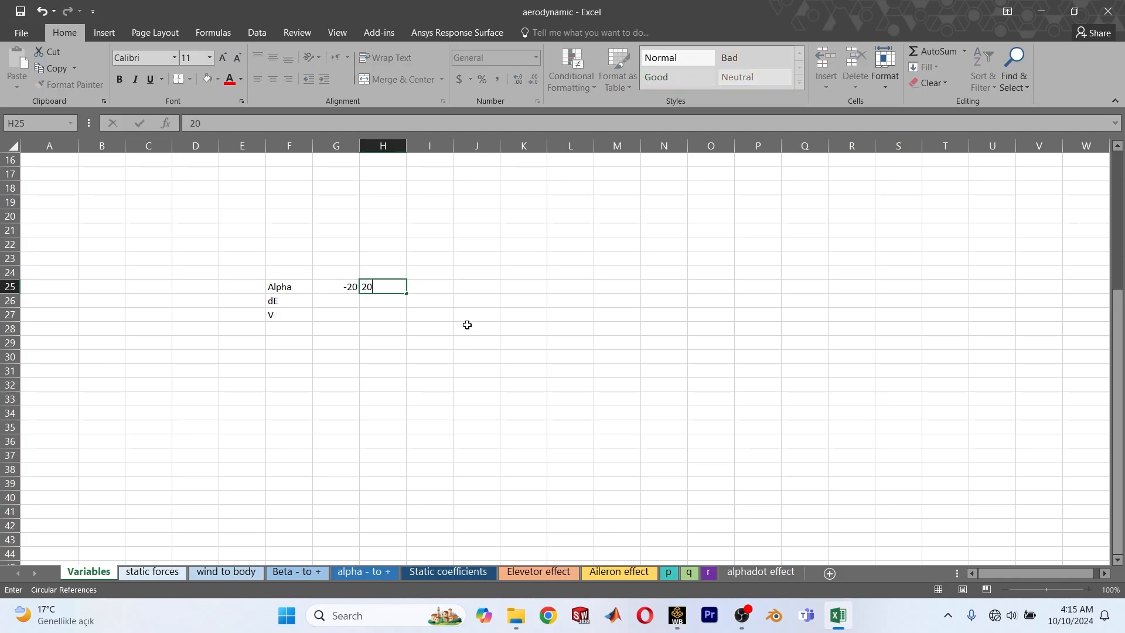
key(Return)
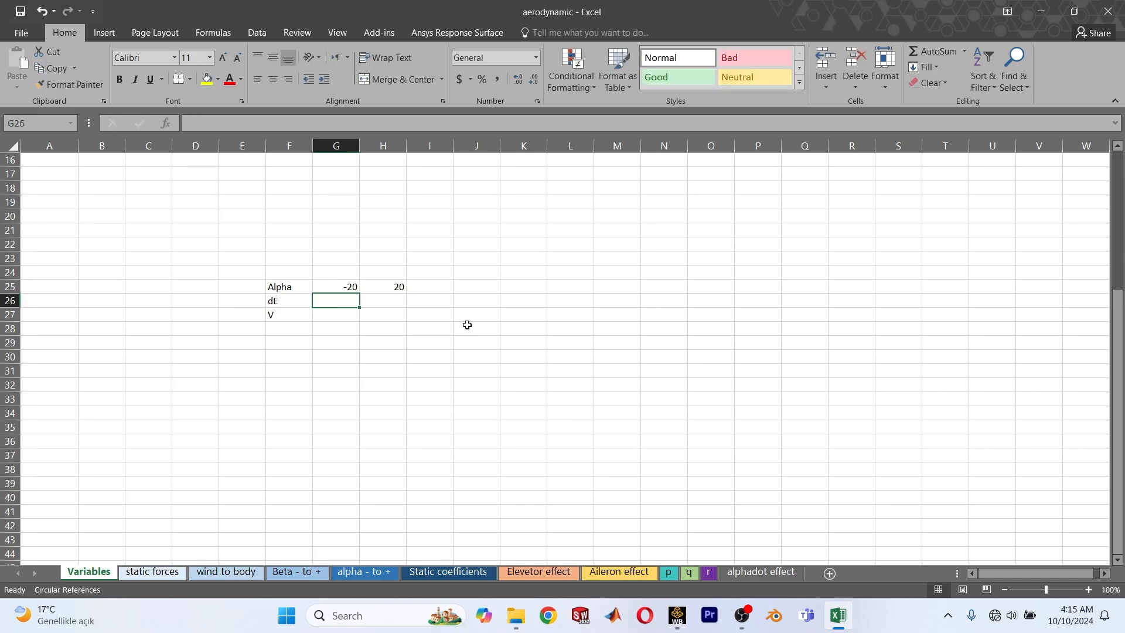
Enter the dE limits -30 and 30 in G26:H26 and the V limits 20 and 50 in G27:H27.
text(-30)
key(Tab)
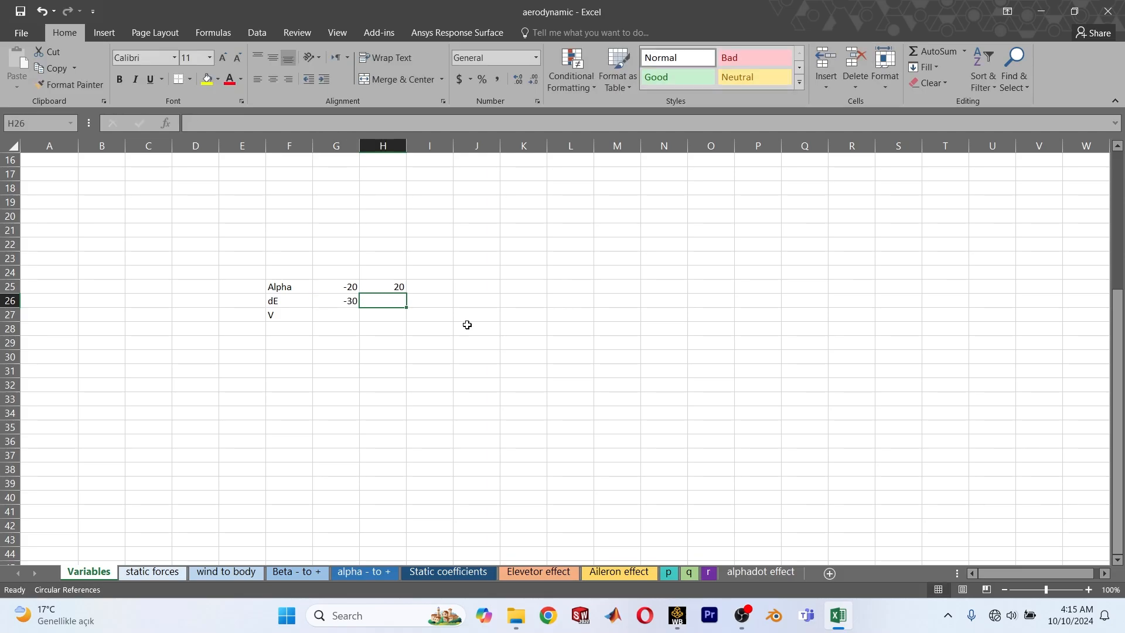
text(30)
key(Return)
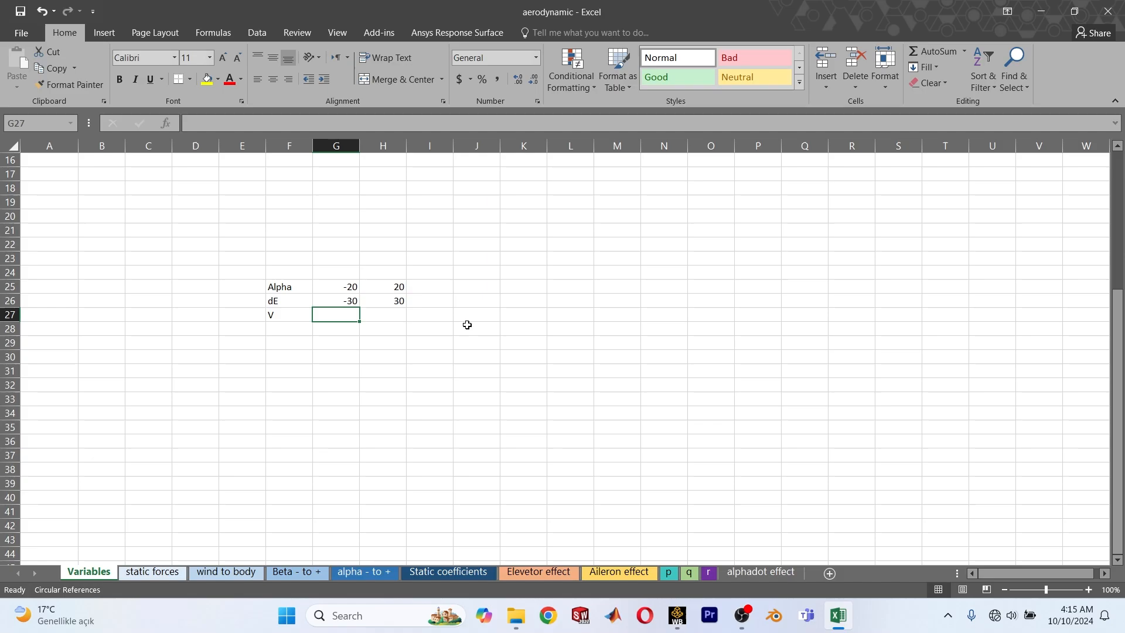
text(2)
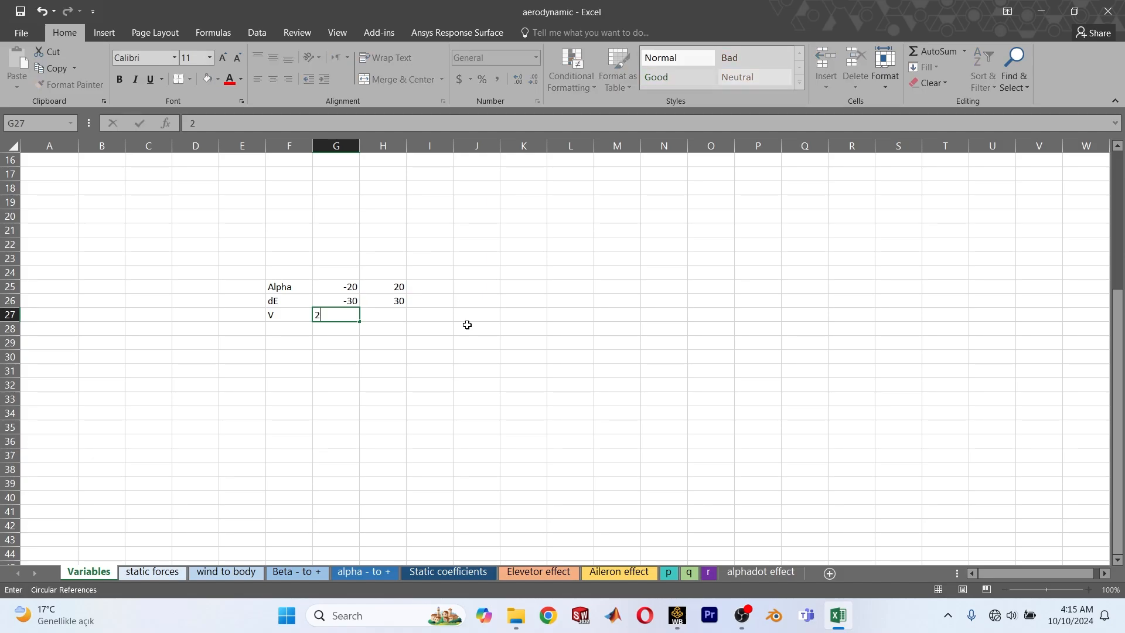
text(0)
key(Tab)
text(5)
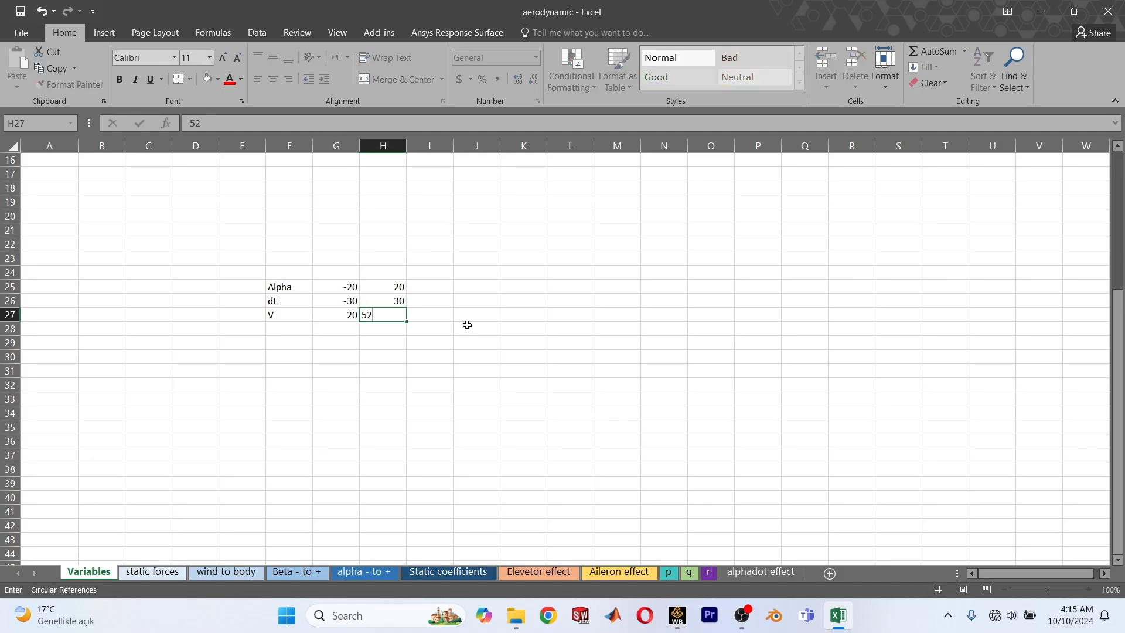
key(Return)
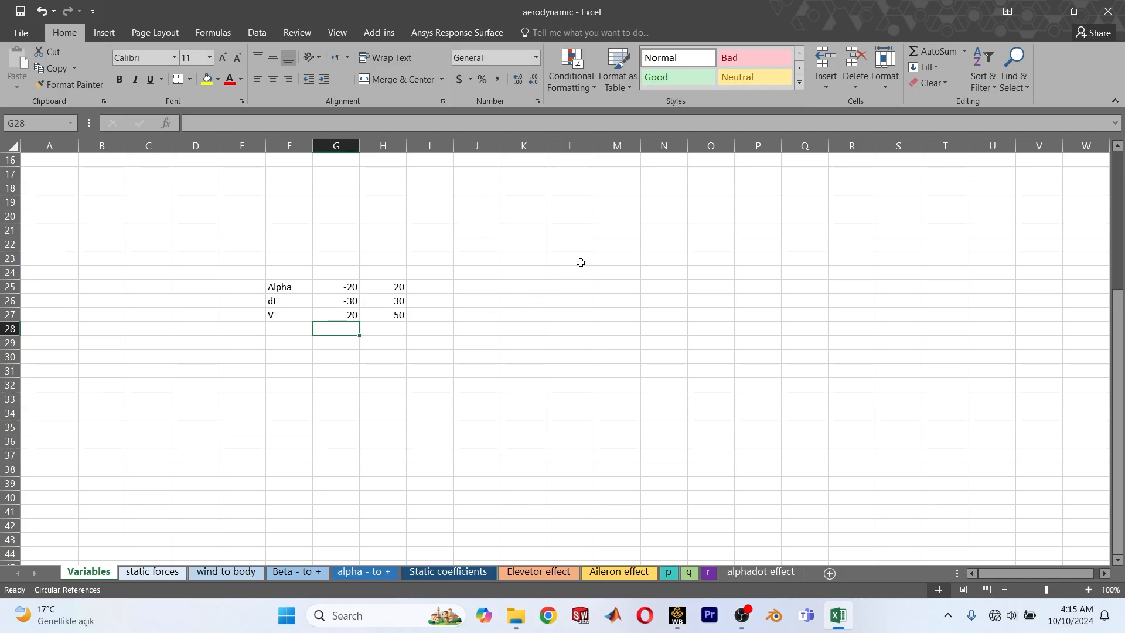
Clear the Alpha, dE and V table from the Variables sheet.
click(513, 223)
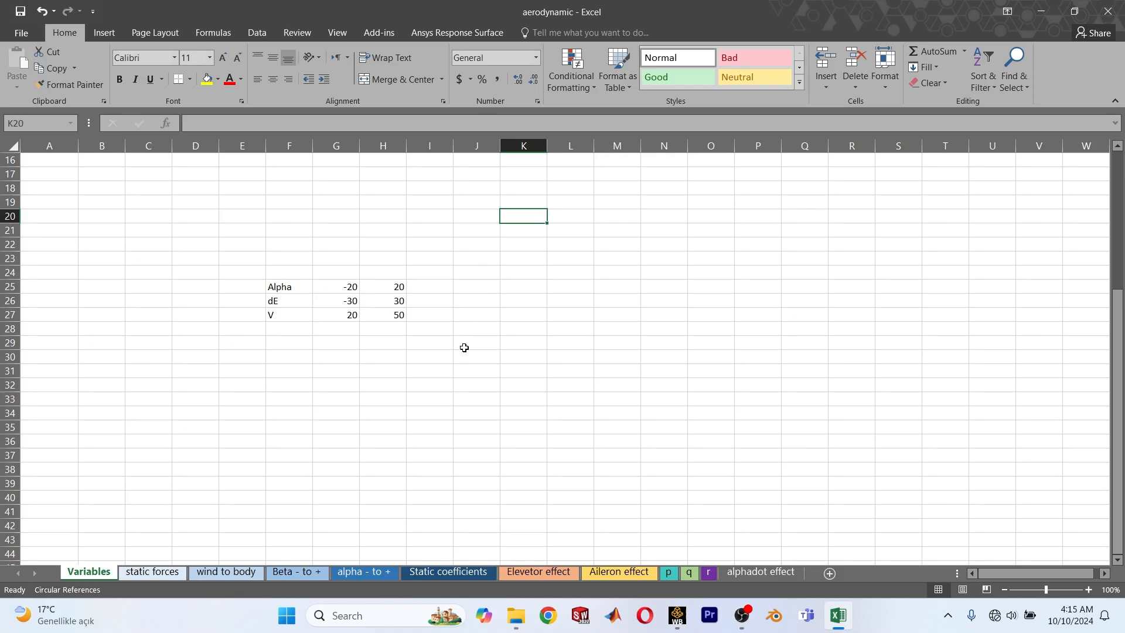
mouse_move(279, 286)
mouse_down()
mouse_move(442, 283)
mouse_move(435, 317)
mouse_move(198, 331)
mouse_move(219, 328)
mouse_up()
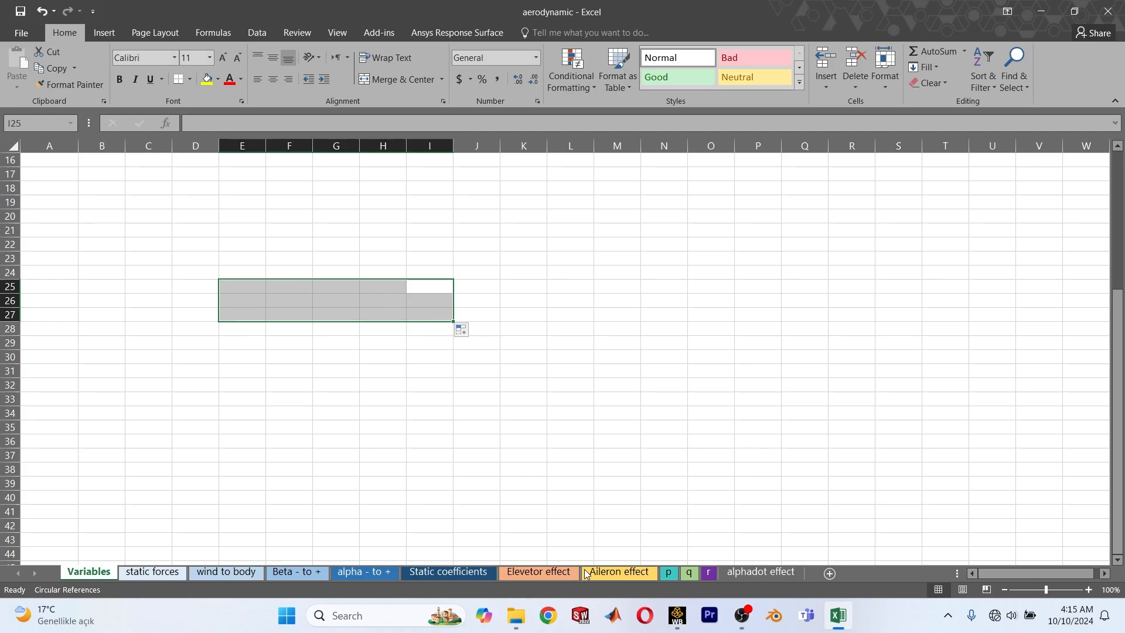
Switch to the A M50 project in Ansys Workbench, open its Parameter Set and enlarge the table of design points.
click(677, 615)
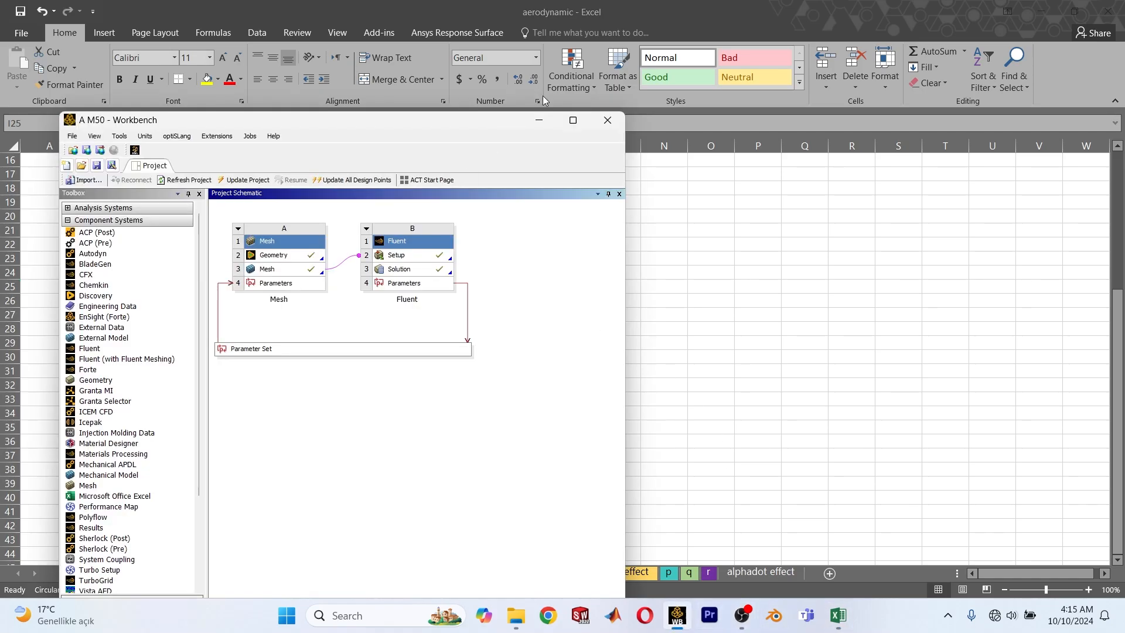
click(573, 120)
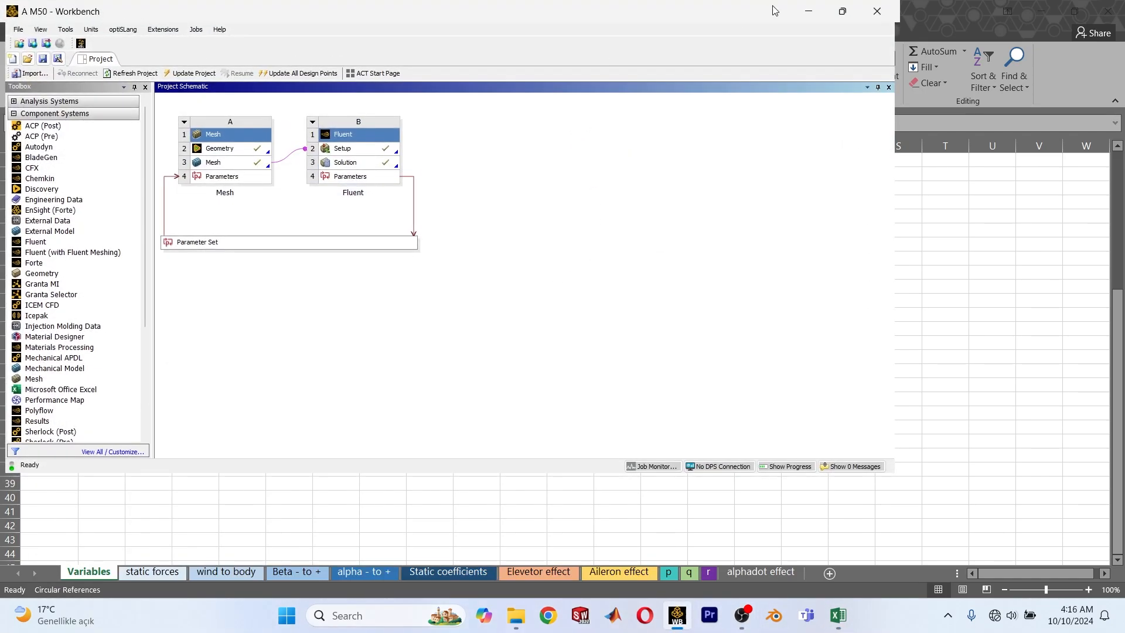
click(844, 16)
click(573, 121)
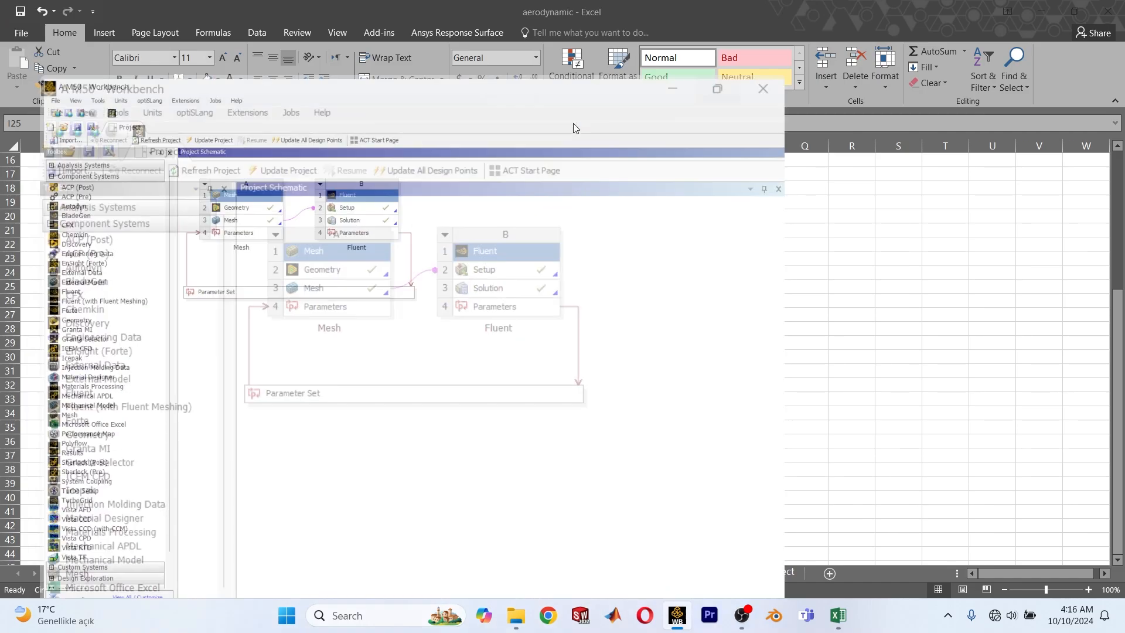
double_click(301, 240)
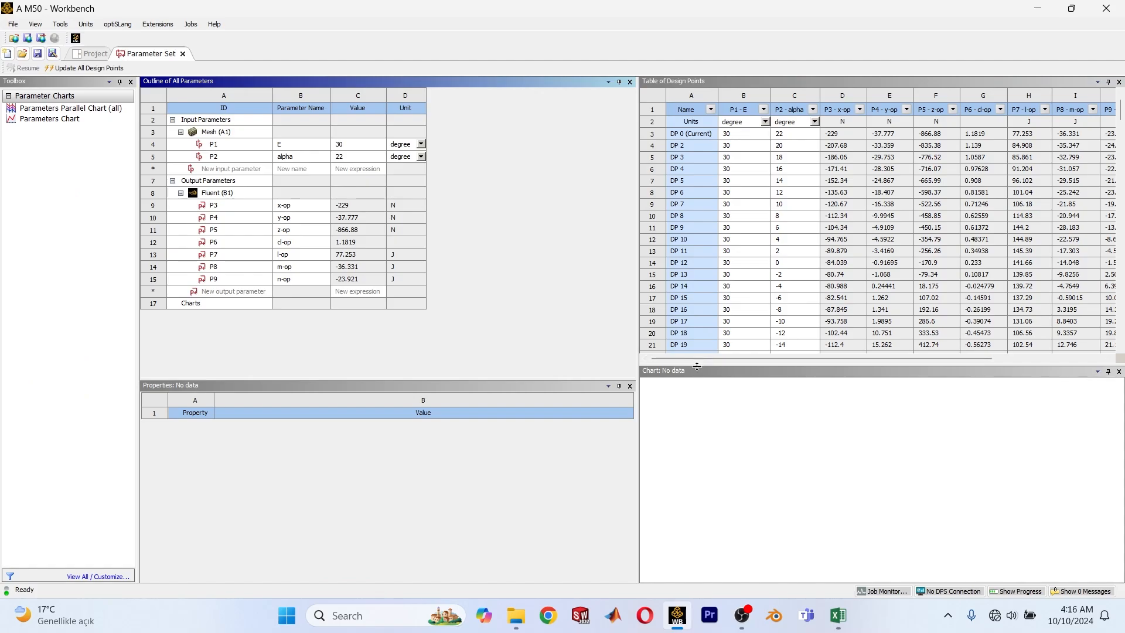
drag(697, 373, 696, 569)
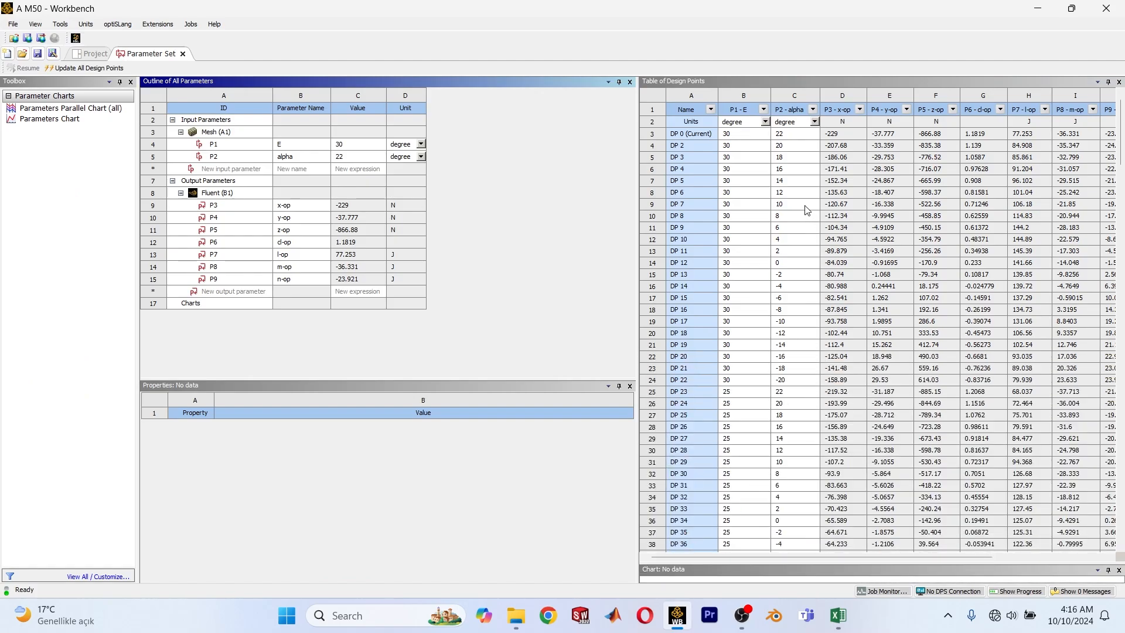
Examine the design points' elevator and alpha inputs, P1 - E and P2 - alpha, from DP 0 to DP 22.
scroll(807, 210, down, 20)
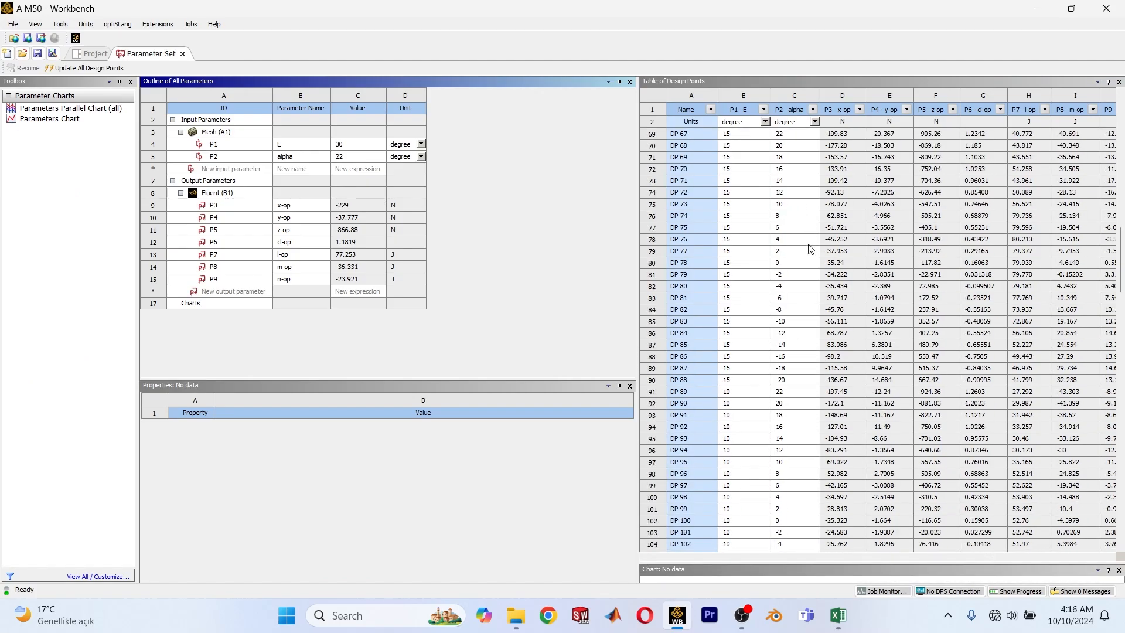
scroll(810, 249, up, 20)
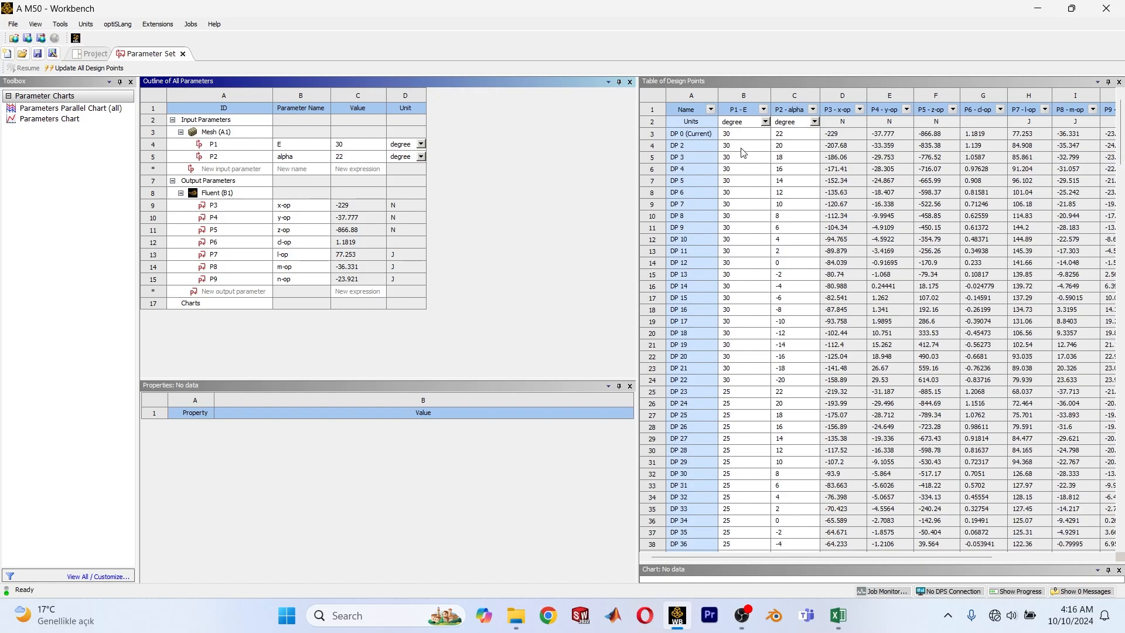
click(734, 134)
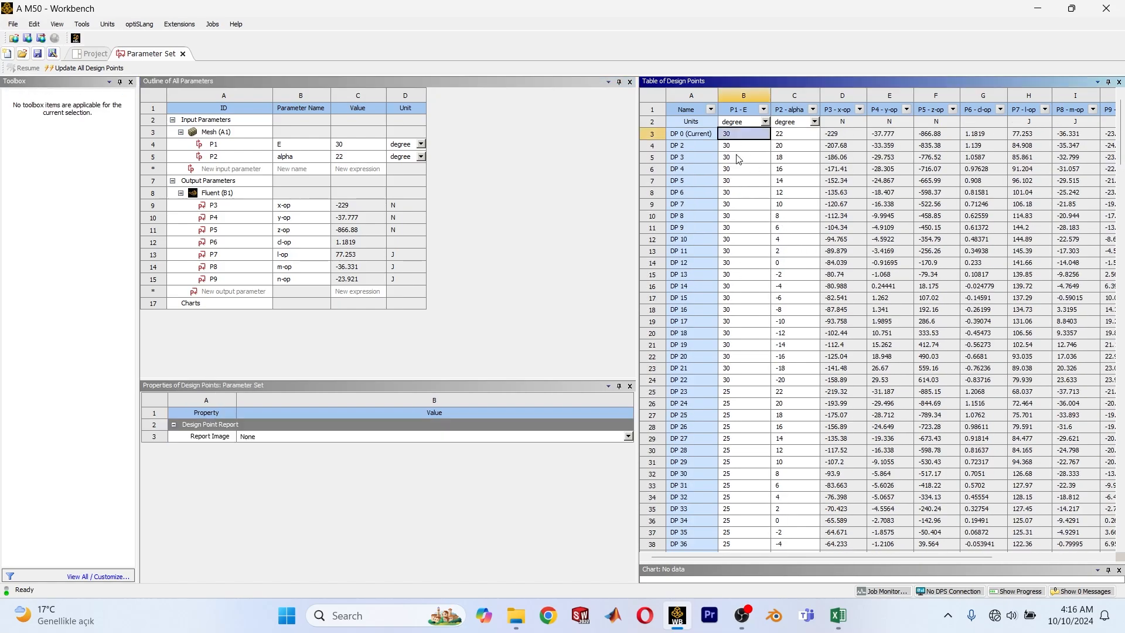
shift+click(742, 379)
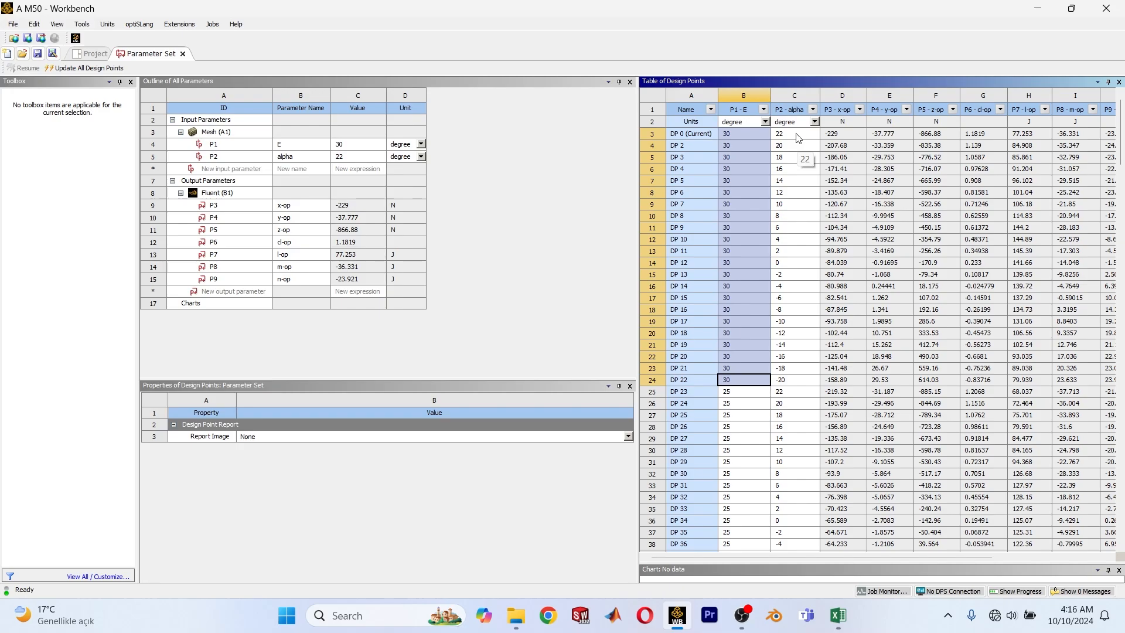
click(797, 380)
click(789, 137)
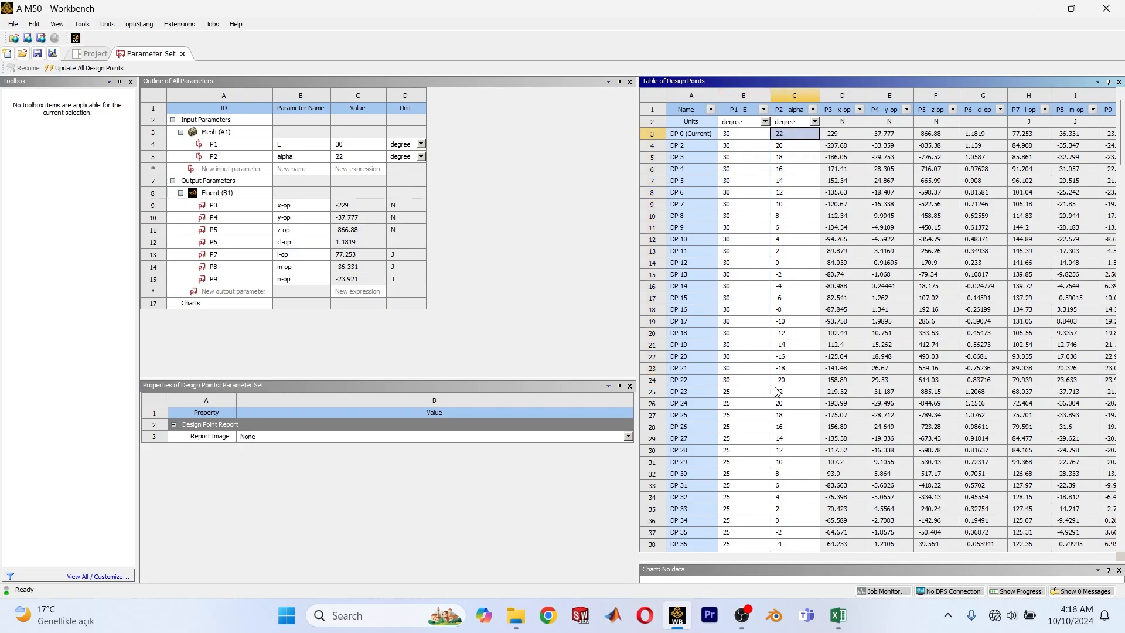
Examine the force and moment output columns of the design points, from P3 - x-op through P9 - n-op.
click(842, 110)
click(944, 108)
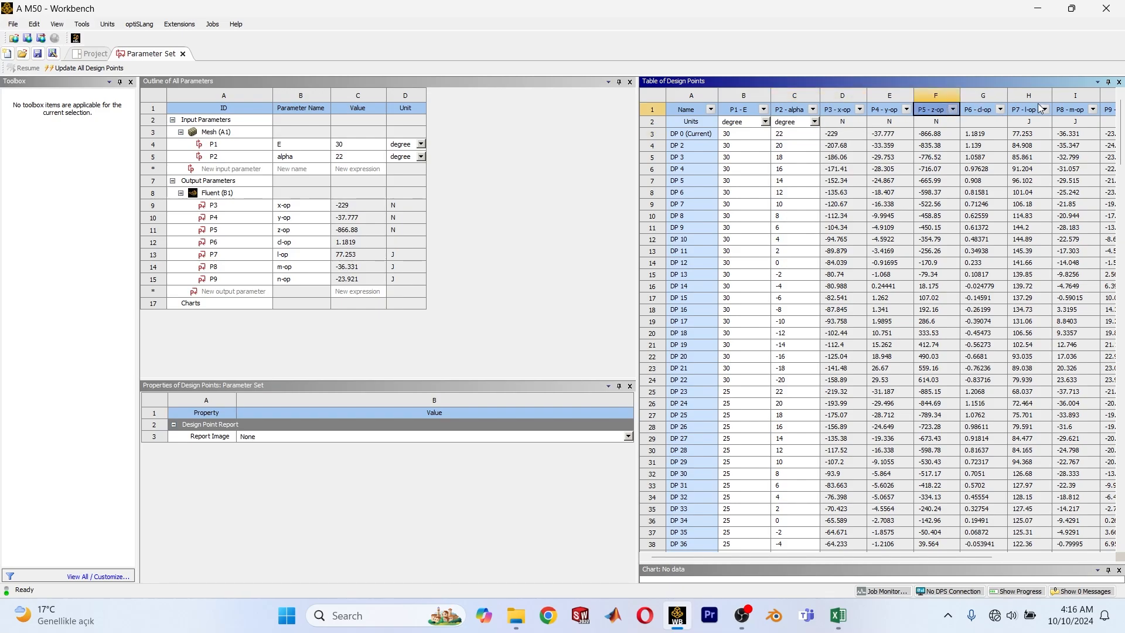
click(1034, 109)
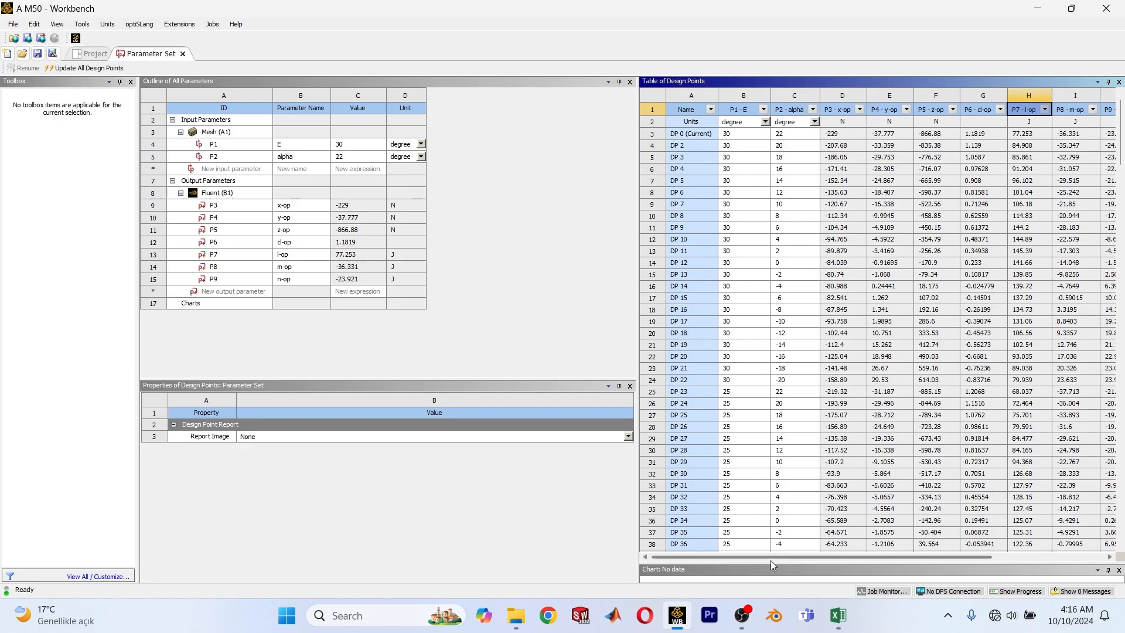
drag(771, 560, 834, 557)
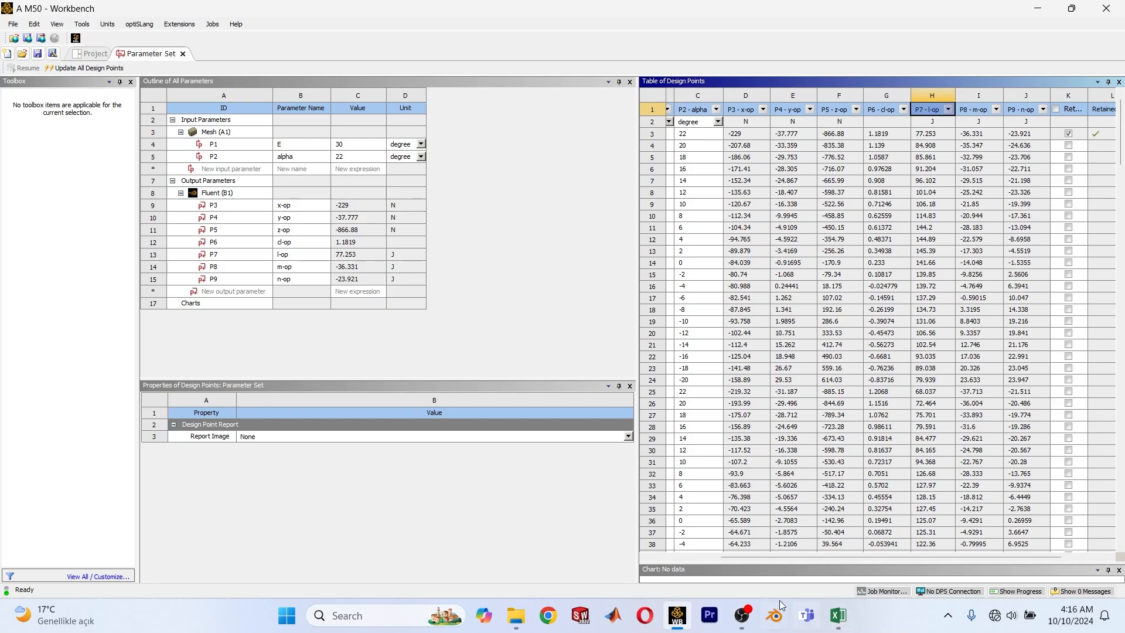
click(749, 624)
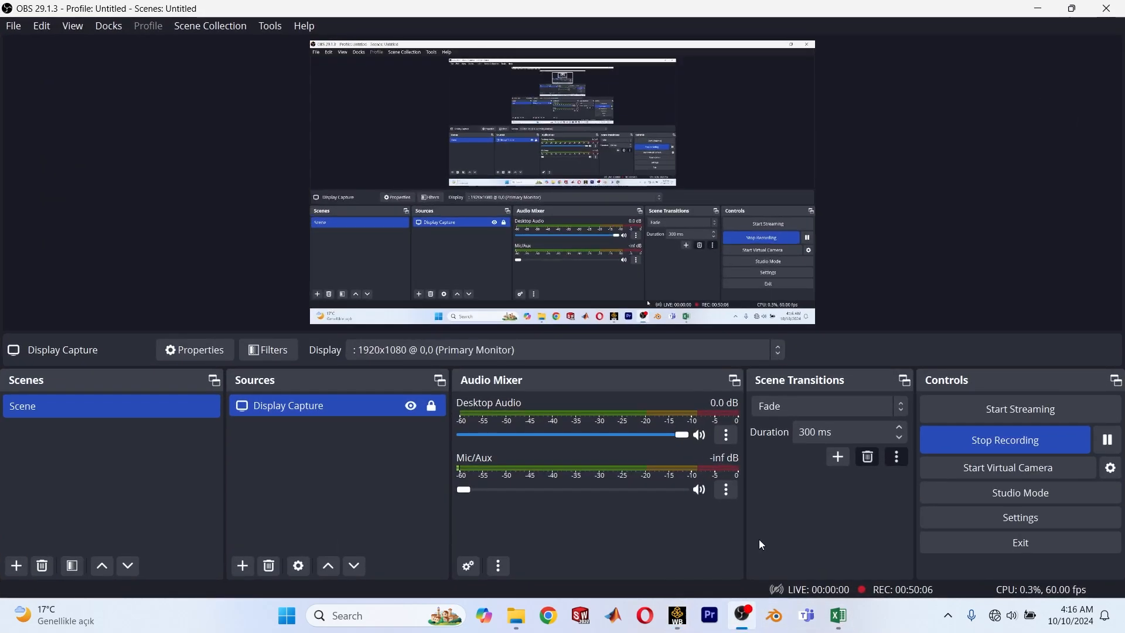
click(1001, 437)
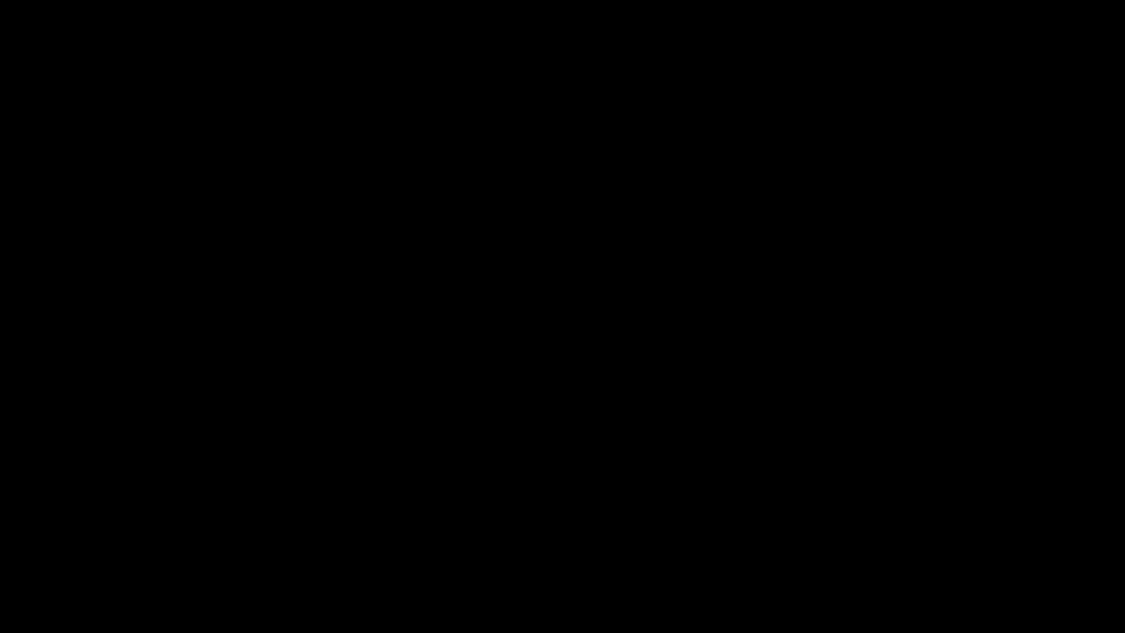